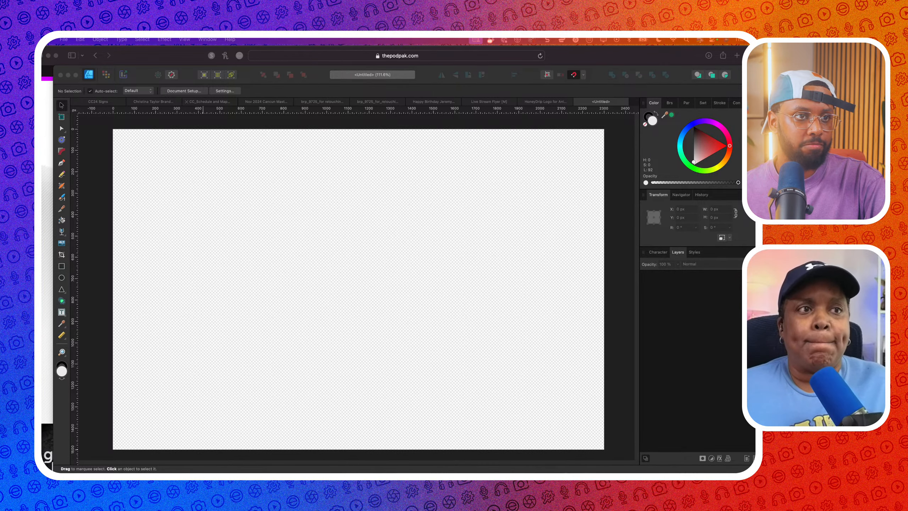
# Bring the Illustrator window over Affinity, enlarge it, and browse the Knowledge Gumbo artboards
pyautogui.moveTo(754, 71); pyautogui.dragTo(357, 70)
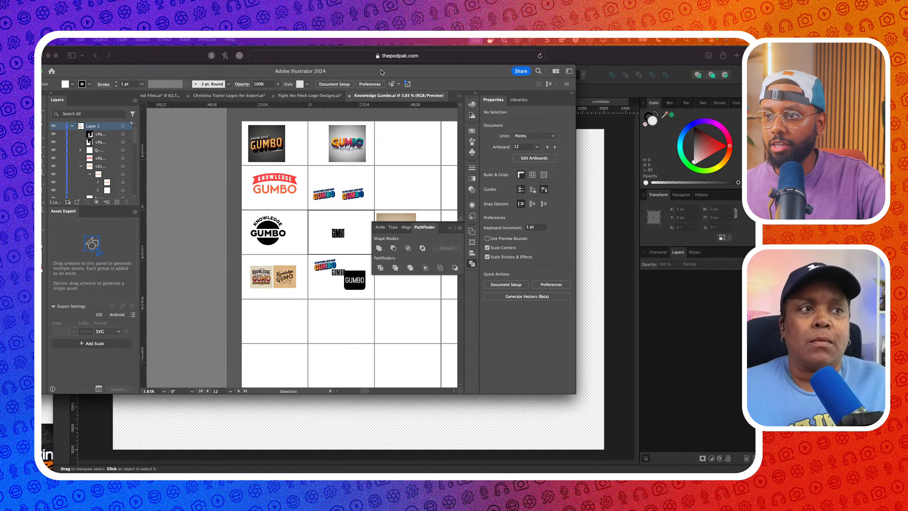
pyautogui.moveTo(576, 394); pyautogui.dragTo(752, 464)
pyautogui.scroll(5, 318, 274)
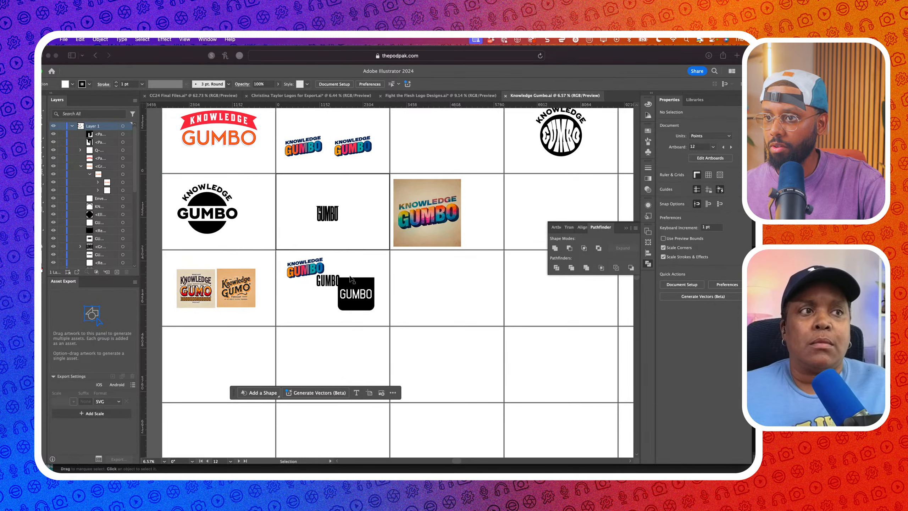
pyautogui.scroll(8, 296, 279)
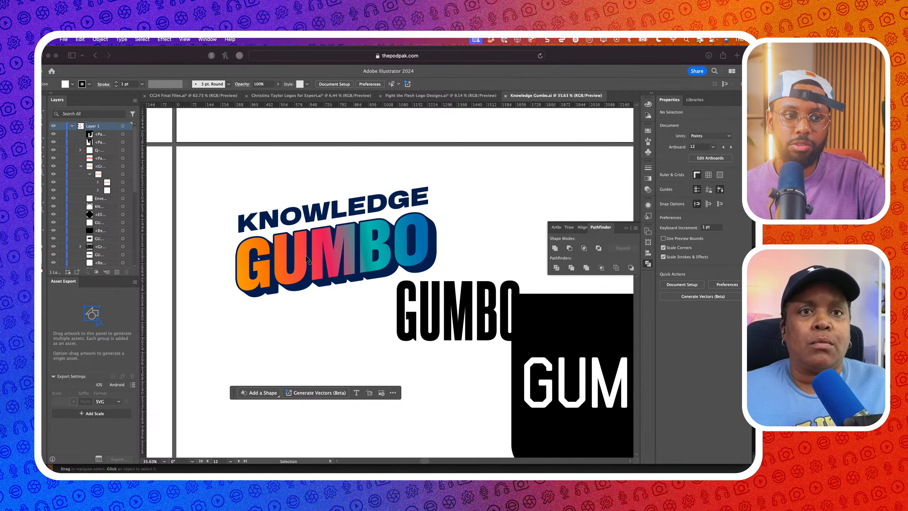
pyautogui.scroll(-2, 327, 263)
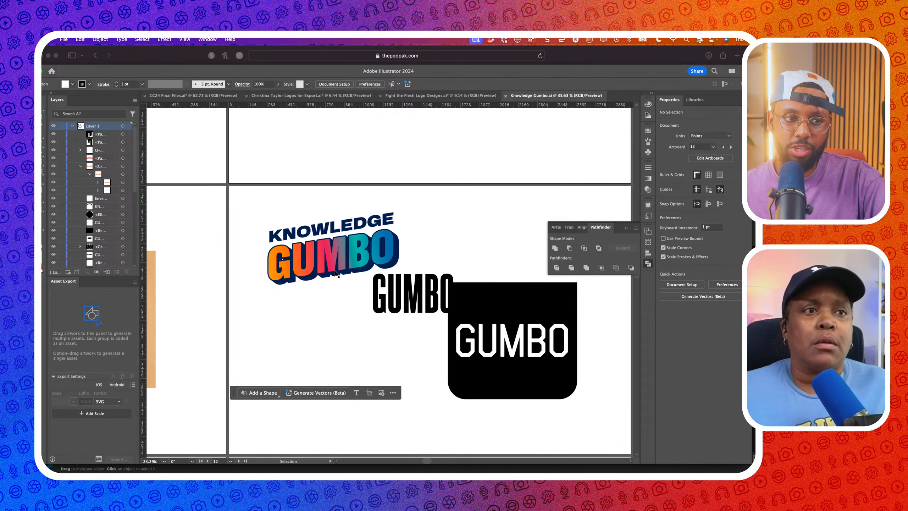
# Move the black GUMBO text, black rounded rectangle and white GUMBO text lower
pyautogui.click(386, 289)
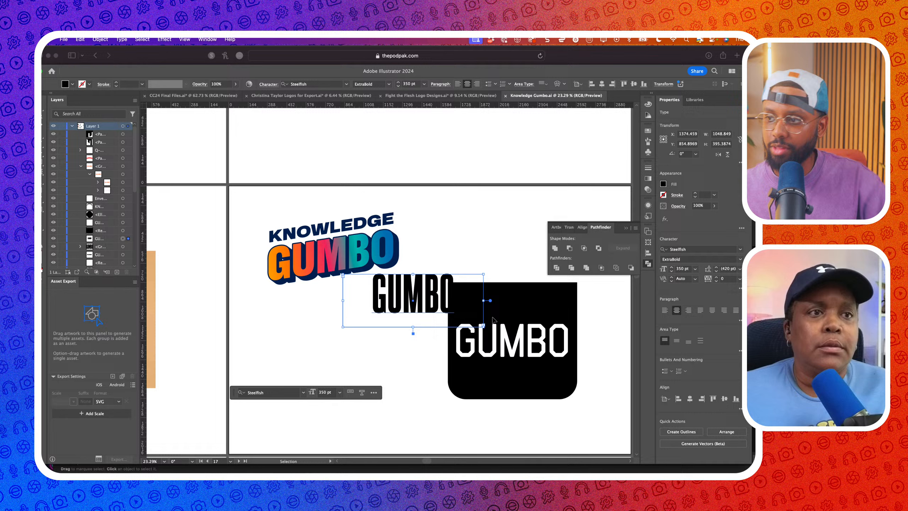
pyautogui.keyDown('shift'); pyautogui.click(511, 321); pyautogui.keyUp('shift')
pyautogui.keyDown('shift'); pyautogui.click(509, 345); pyautogui.keyUp('shift')
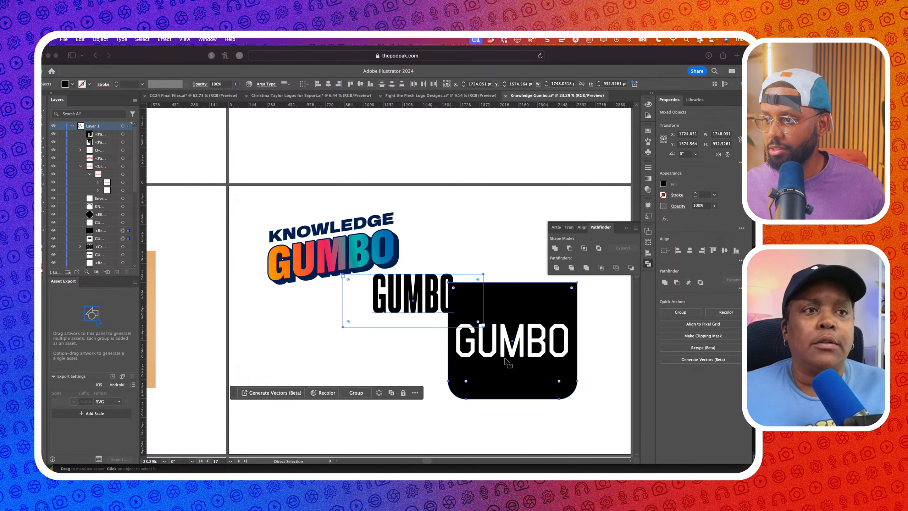
pyautogui.scroll(-2, 509, 352)
pyautogui.moveTo(510, 356); pyautogui.dragTo(507, 445)
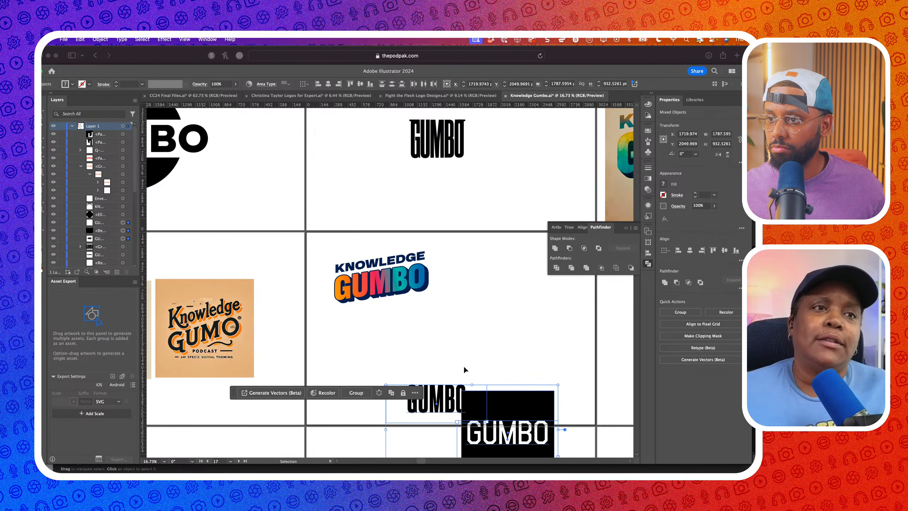
pyautogui.click(314, 239)
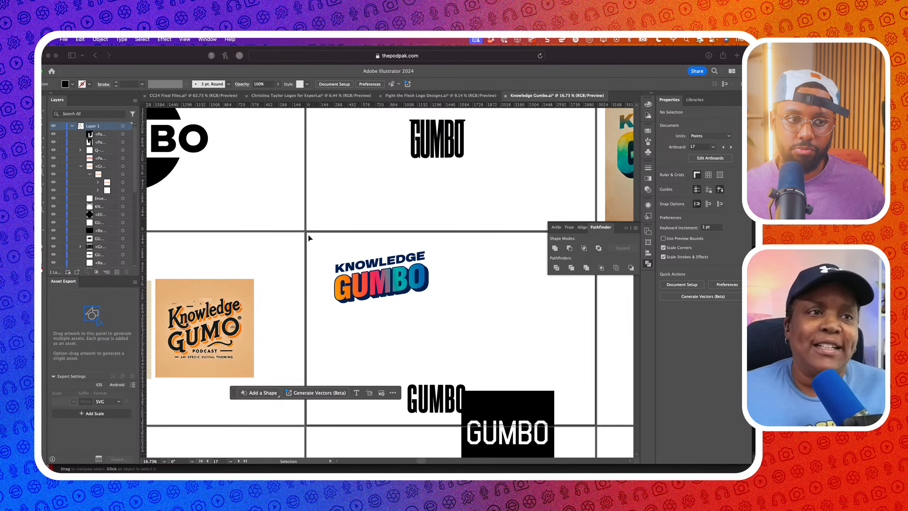
# Select the colourful Knowledge Gumbo logo, then return to Affinity Designer
pyautogui.scroll(1, 338, 249)
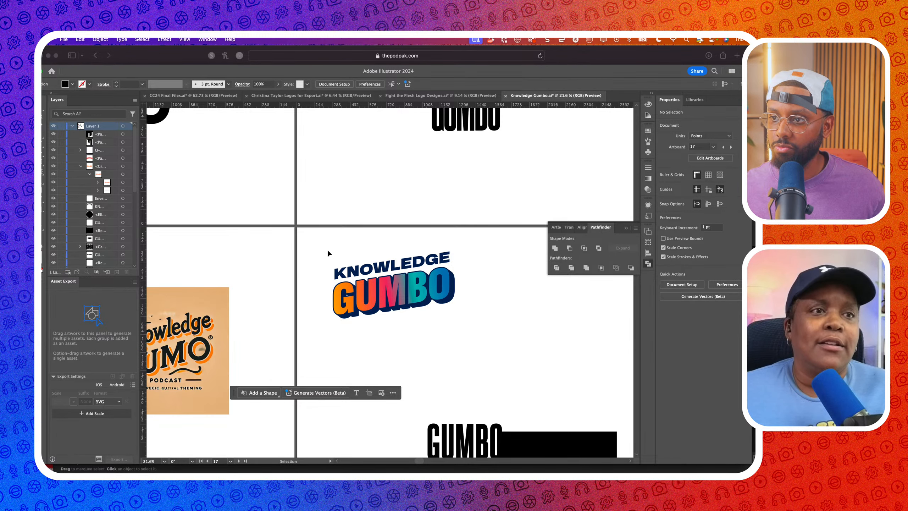
pyautogui.moveTo(297, 246); pyautogui.dragTo(490, 347)
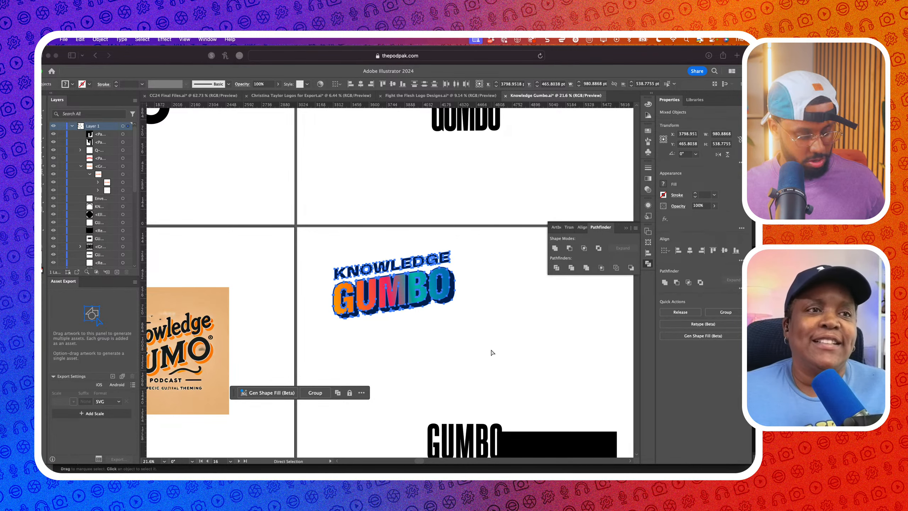
pyautogui.scroll(-1, 396, 305)
pyautogui.scroll(-2, 396, 306)
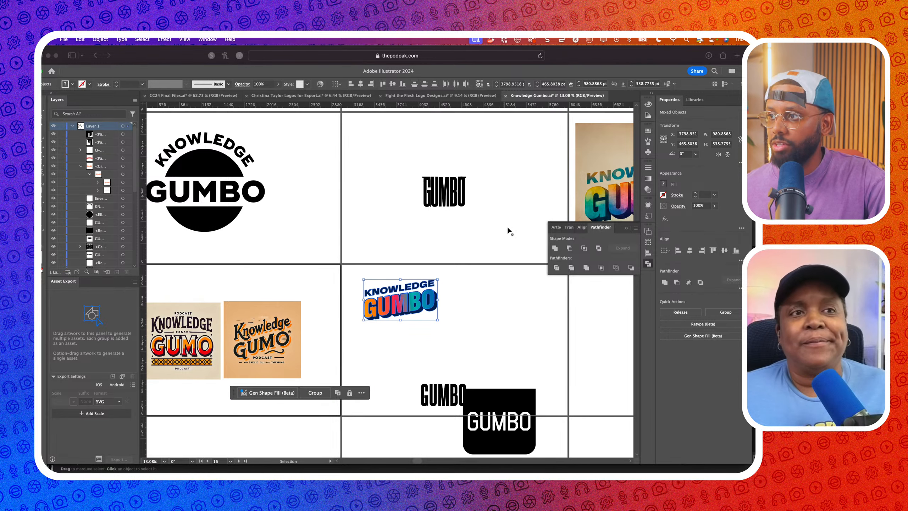
pyautogui.hscroll(2, 493, 217)
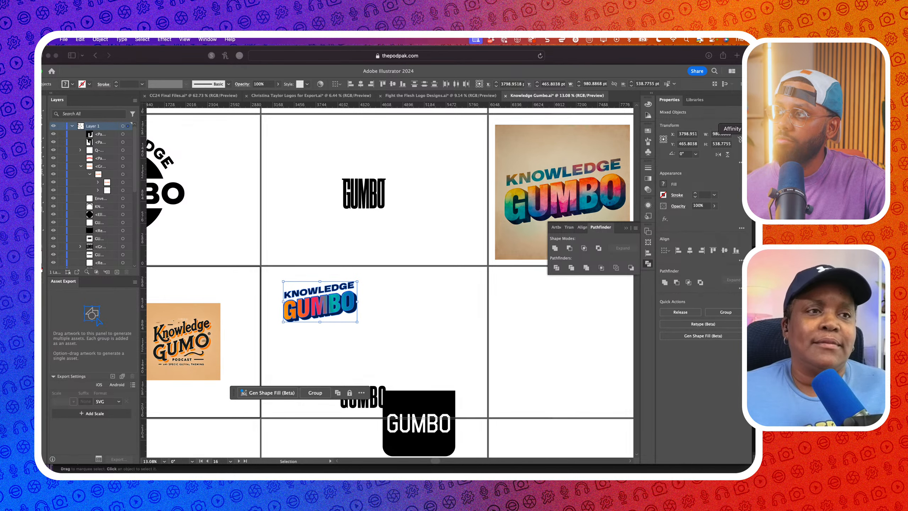
pyautogui.click(782, 128)
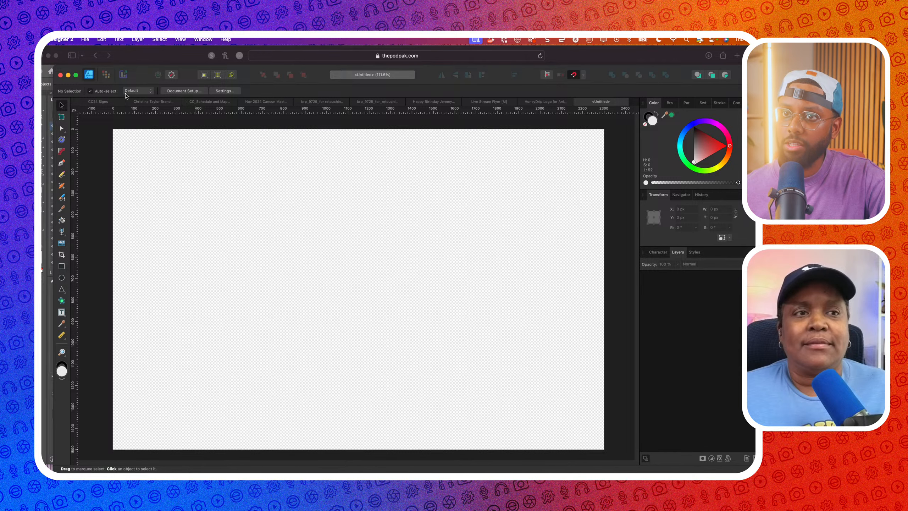
# Insert a new artboard and fit it in view
pyautogui.click(61, 116)
pyautogui.click(165, 93)
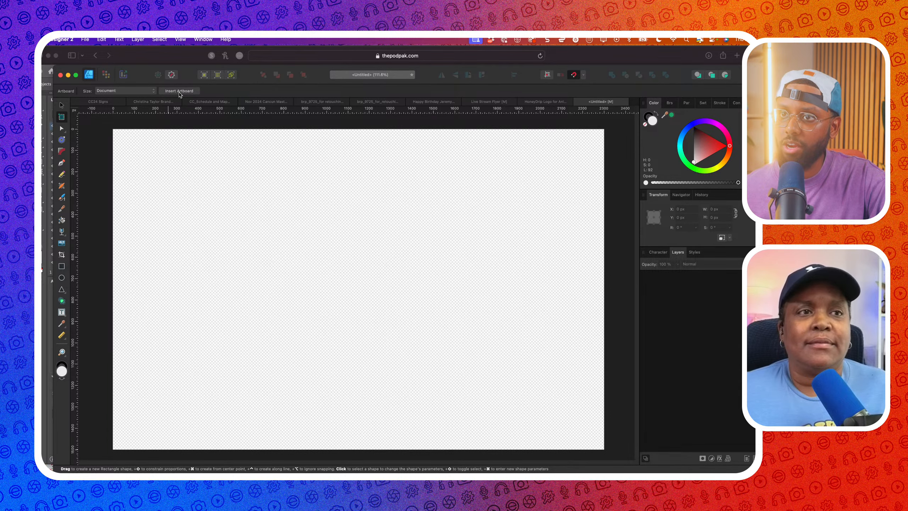
pyautogui.press('super+minus')
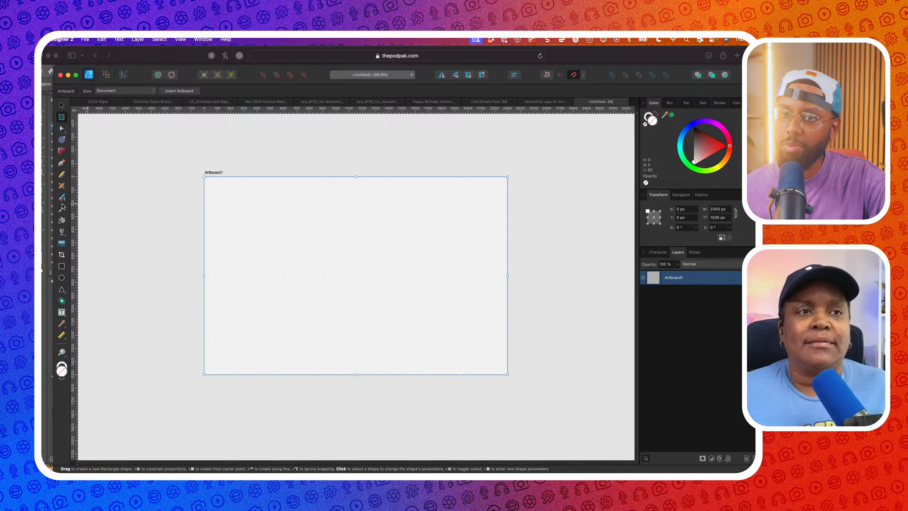
# Draw a rectangle larger than the artboard and give it a dark red fill
pyautogui.click(62, 266)
pyautogui.moveTo(167, 145); pyautogui.dragTo(568, 434)
pyautogui.click(646, 124)
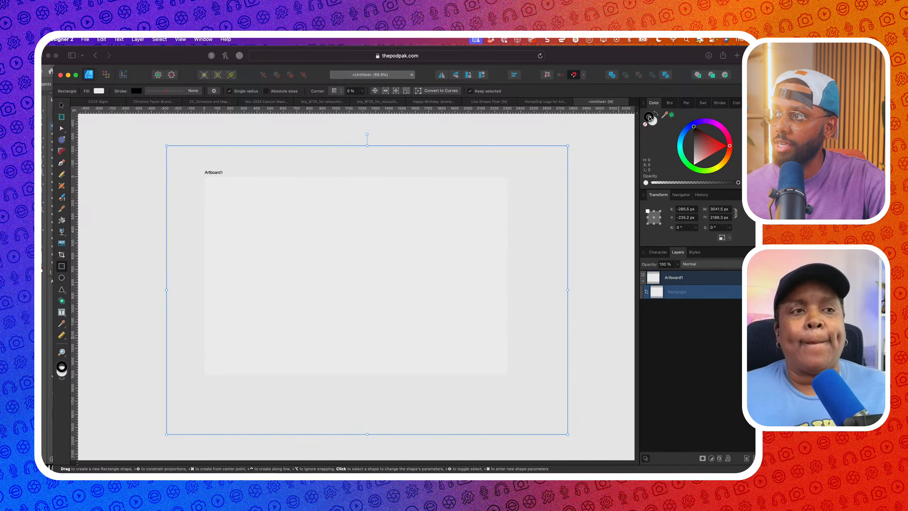
pyautogui.click(646, 125)
pyautogui.moveTo(707, 156); pyautogui.dragTo(714, 139)
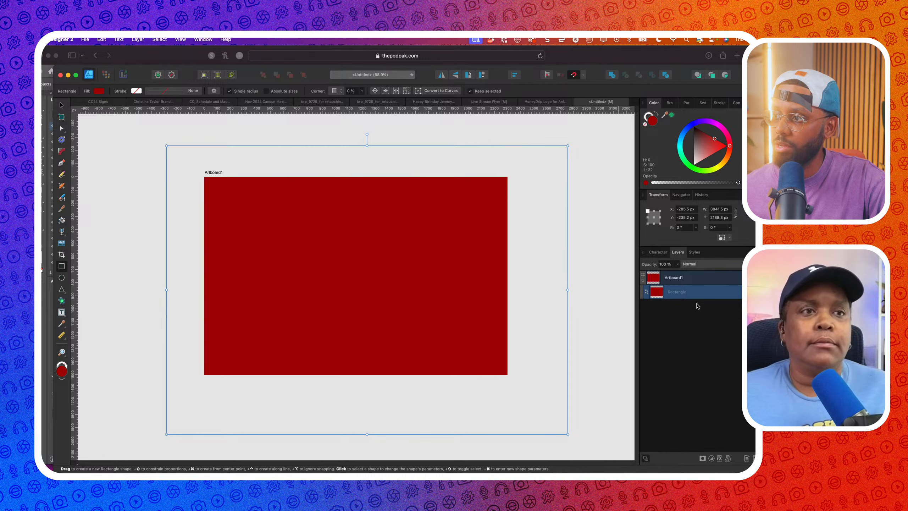
# Resize Artboard1 to 3000 × 3000 px in the Transform panel
pyautogui.click(61, 104)
pyautogui.click(109, 138)
pyautogui.click(229, 183)
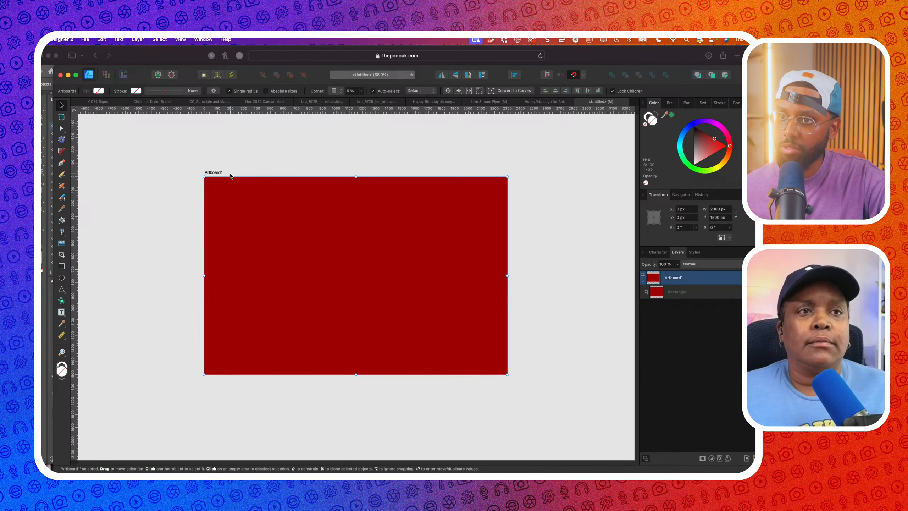
pyautogui.doubleClick(714, 209)
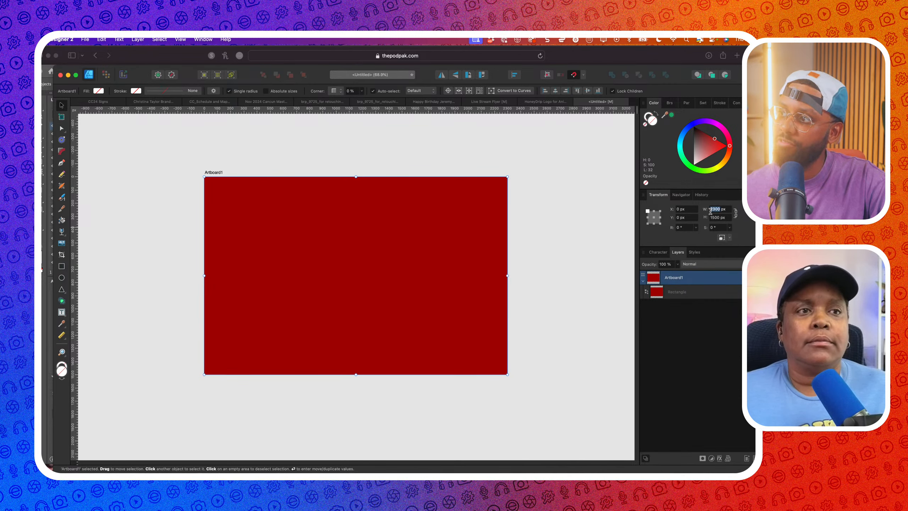
pyautogui.write('3000')
pyautogui.press('Tab')
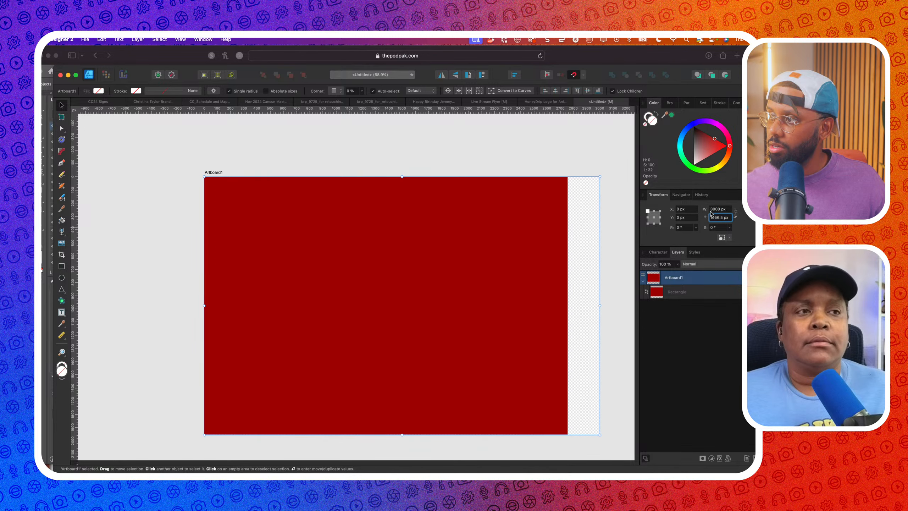
pyautogui.write('3000')
pyautogui.press('Tab')
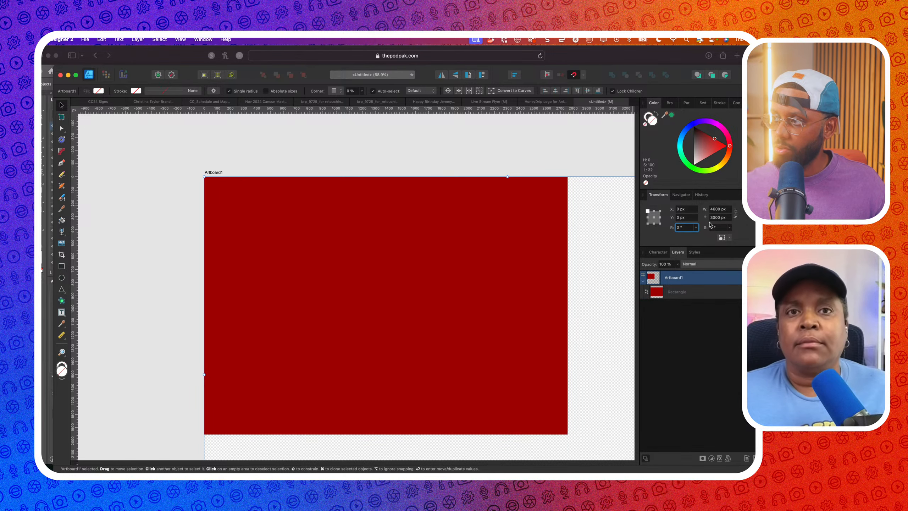
pyautogui.doubleClick(718, 209)
pyautogui.write('3000')
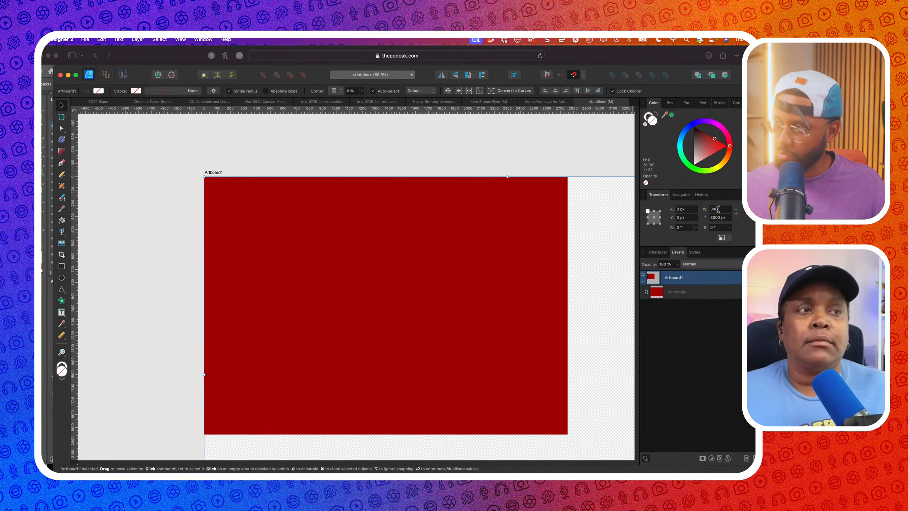
pyautogui.press('Tab')
# Snap the red rectangle's edges to the artboard so it covers it completely
pyautogui.scroll(-5, 557, 259)
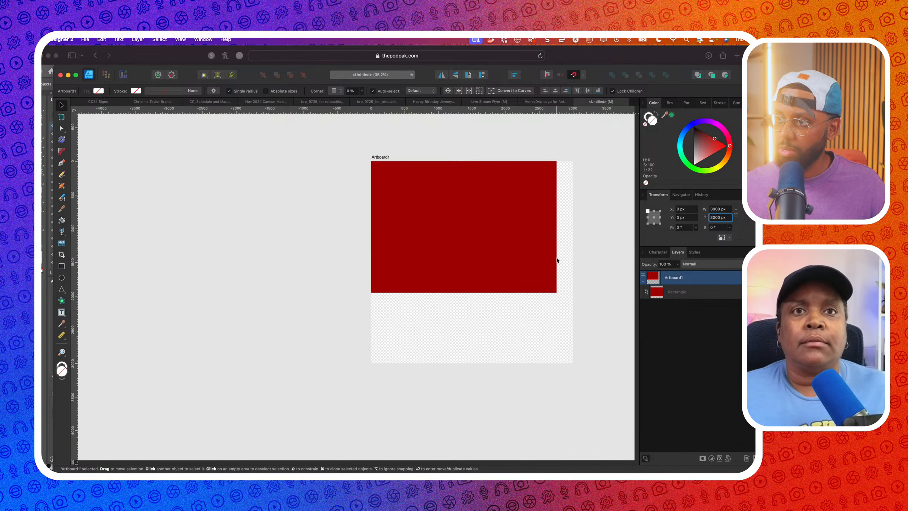
pyautogui.click(533, 254)
pyautogui.moveTo(540, 265); pyautogui.dragTo(551, 297)
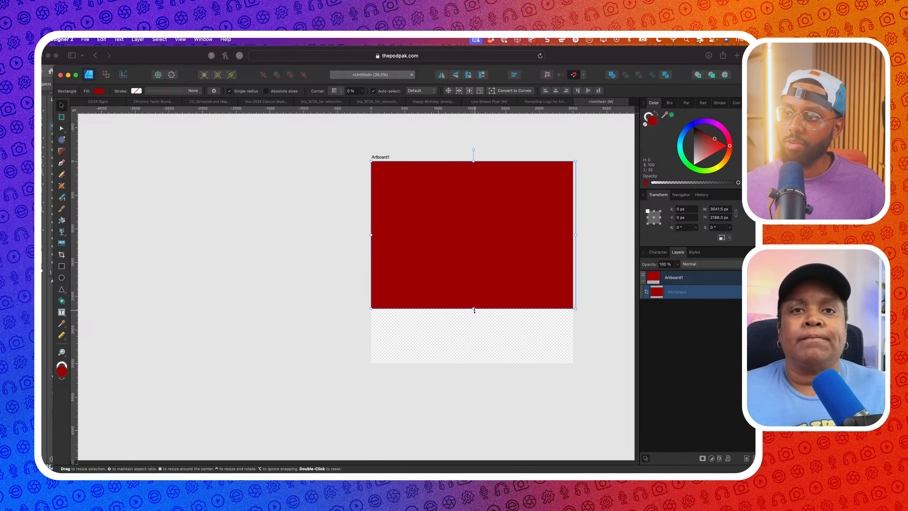
pyautogui.moveTo(473, 308); pyautogui.dragTo(474, 363)
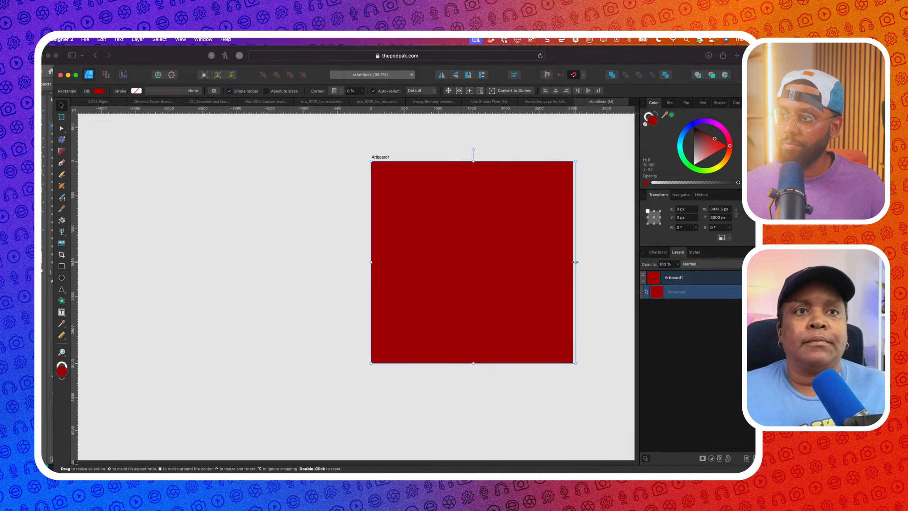
pyautogui.moveTo(576, 261); pyautogui.dragTo(573, 262)
pyautogui.click(307, 245)
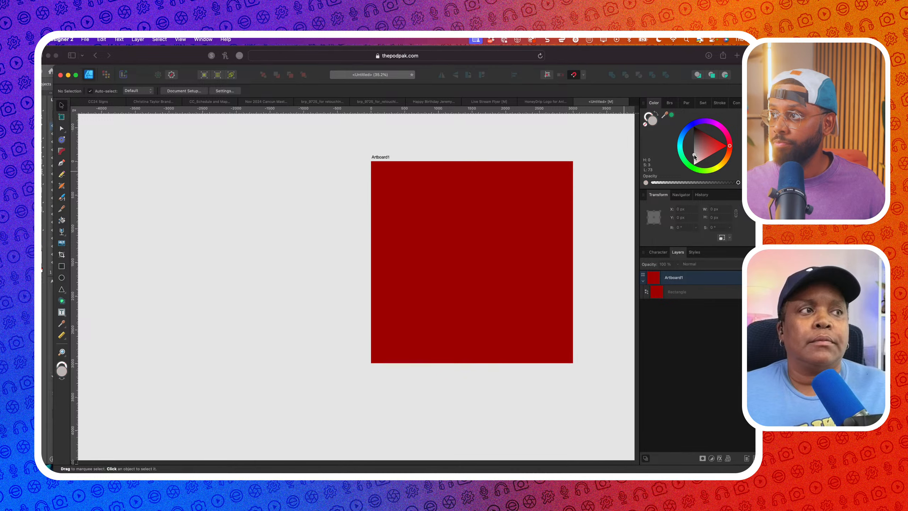
# Lighten the background rectangle to pink and paste the Knowledge Gumbo logo centred on it
pyautogui.click(482, 275)
pyautogui.moveTo(706, 162); pyautogui.dragTo(705, 155)
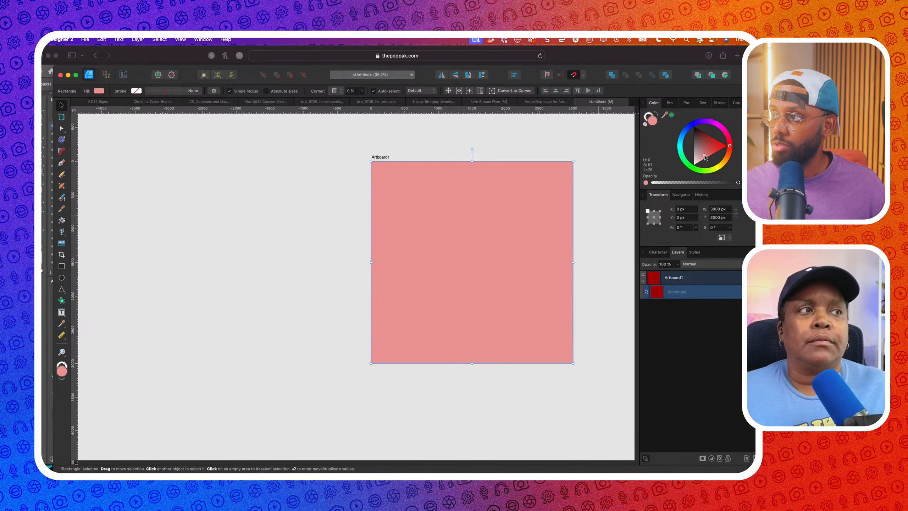
pyautogui.hscroll(3, 240, 212)
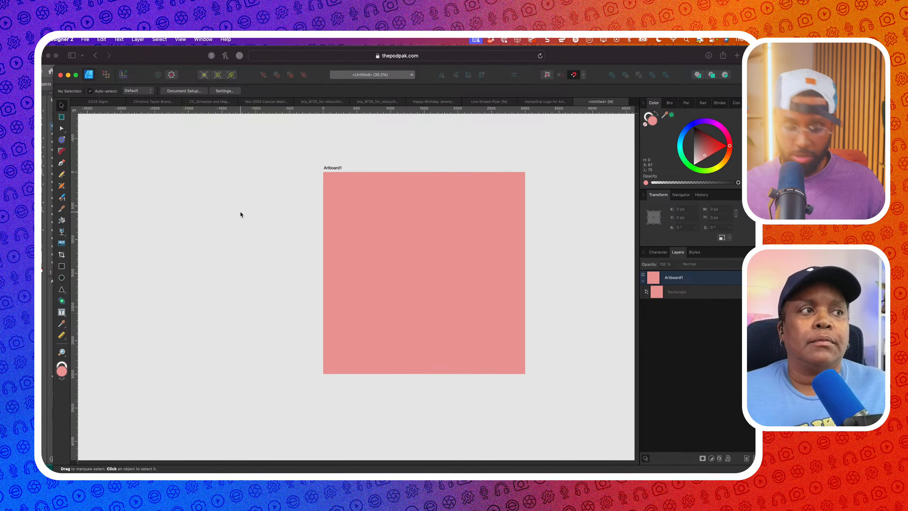
pyautogui.press('super+v')
pyautogui.moveTo(363, 205); pyautogui.dragTo(453, 312)
# Nudge the logo group slightly left and bring the browser window forward
pyautogui.click(451, 343)
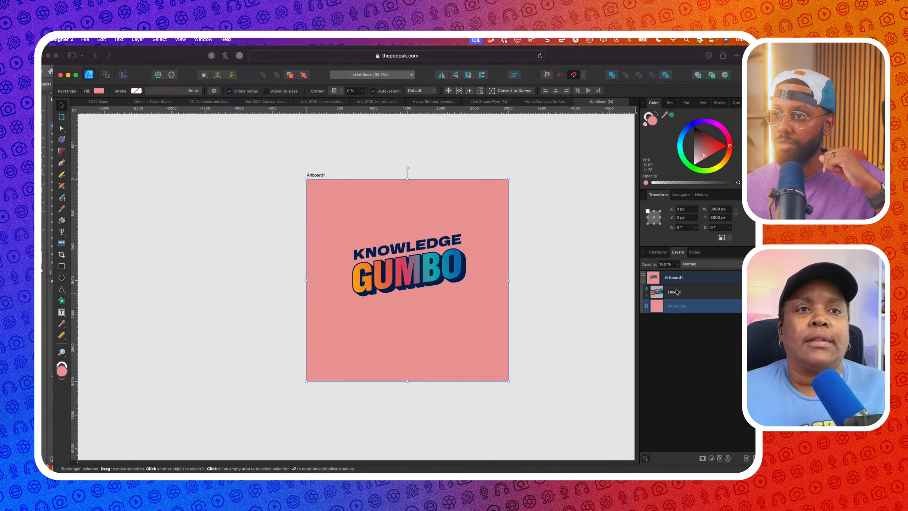
pyautogui.click(422, 271)
pyautogui.moveTo(423, 244); pyautogui.dragTo(421, 244)
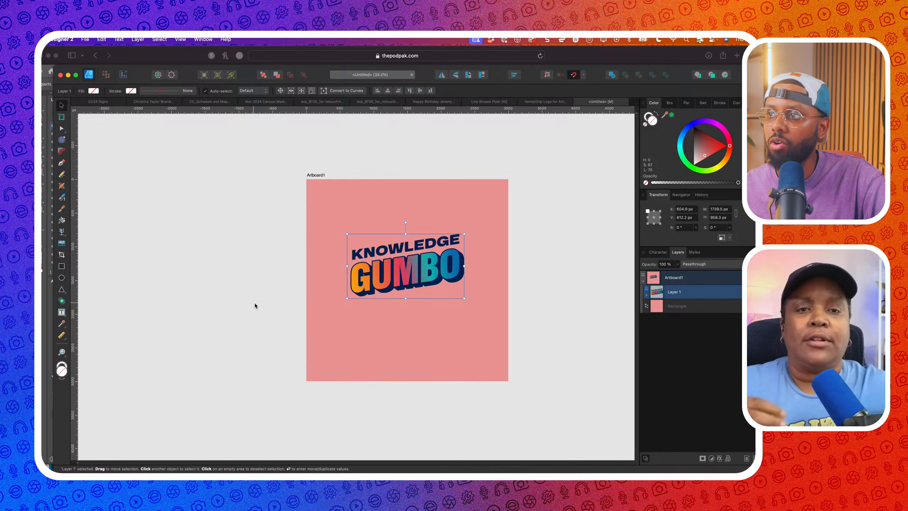
pyautogui.click(699, 60)
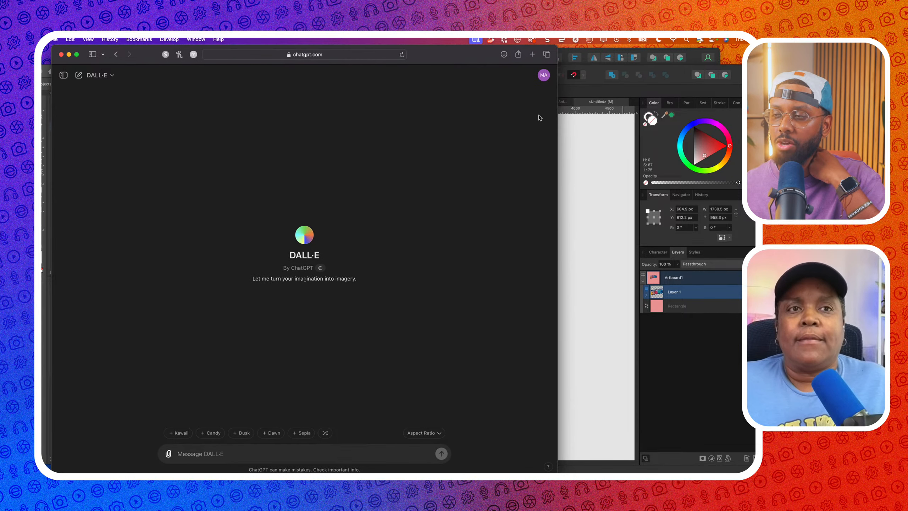
# Widen the browser and start the prompt 'Hello I'm Branding a podcast called Knowledge Gumbo…' with the pasted quotes phrase
pyautogui.moveTo(557, 118); pyautogui.dragTo(741, 125)
pyautogui.moveTo(630, 55); pyautogui.dragTo(622, 56)
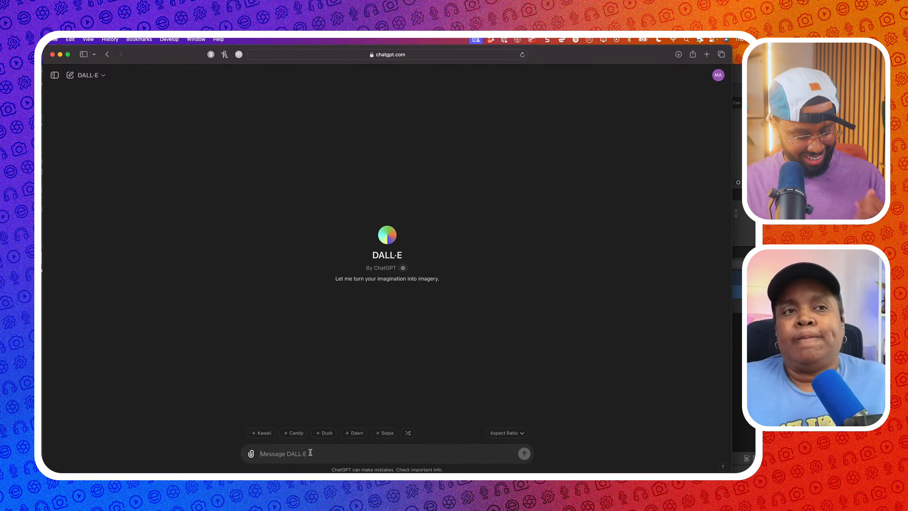
pyautogui.write('Hello, i')
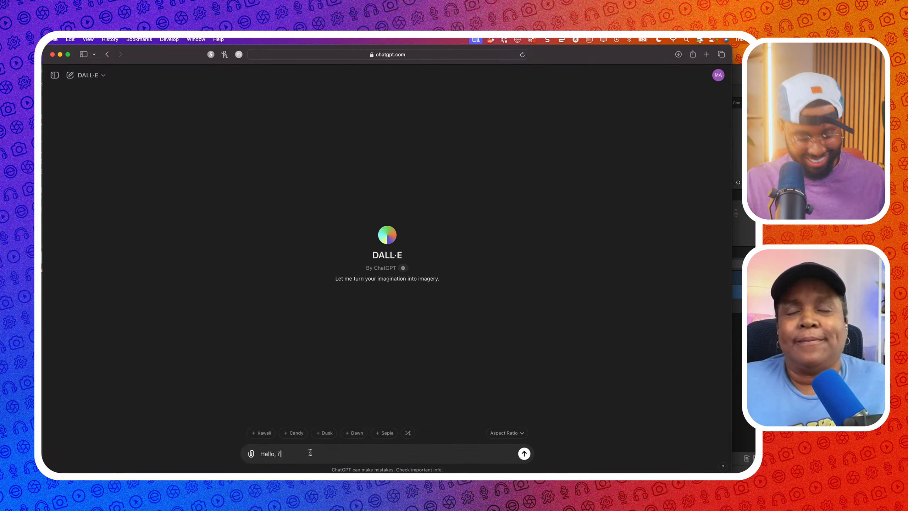
pyautogui.write("I'm Branding a")
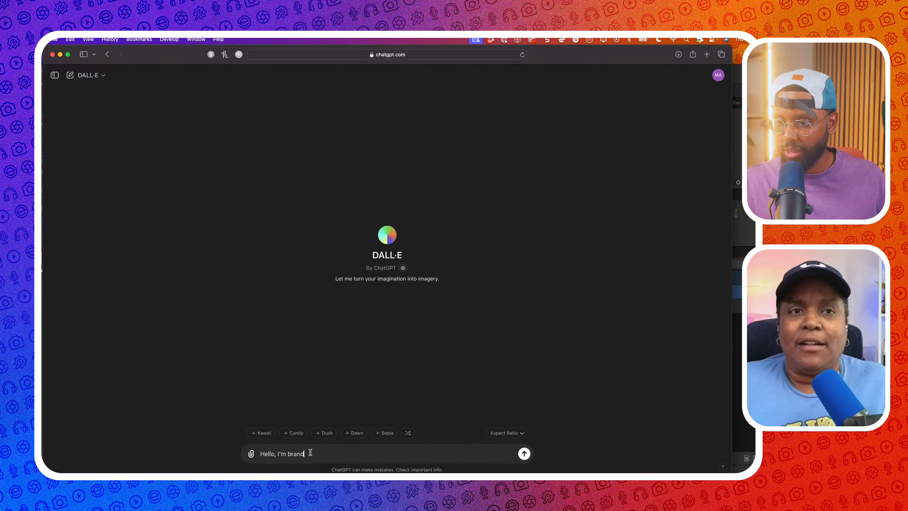
pyautogui.write(' podcast called K')
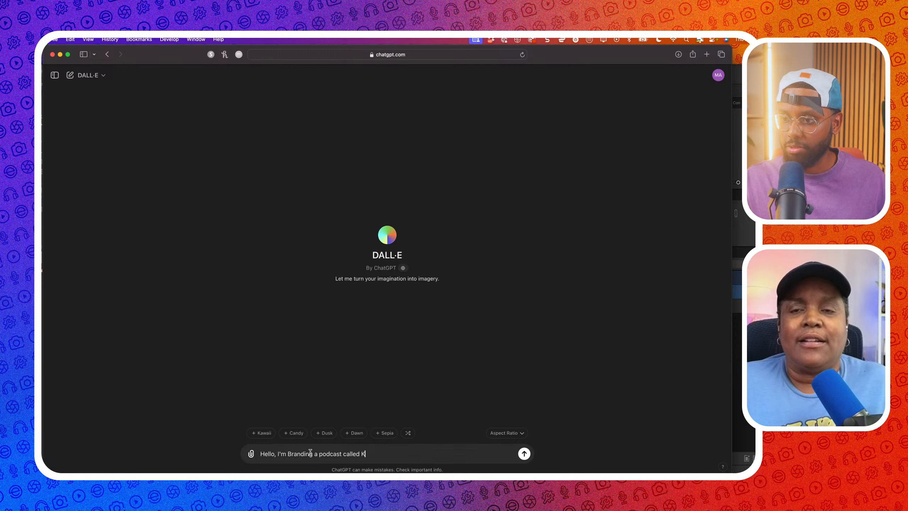
pyautogui.write('nowledge Gumbo')
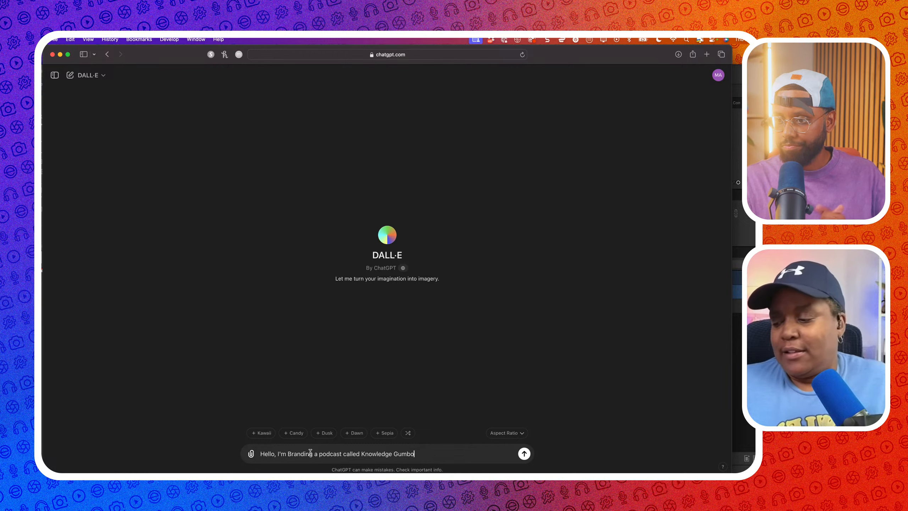
pyautogui.write(' where the host')
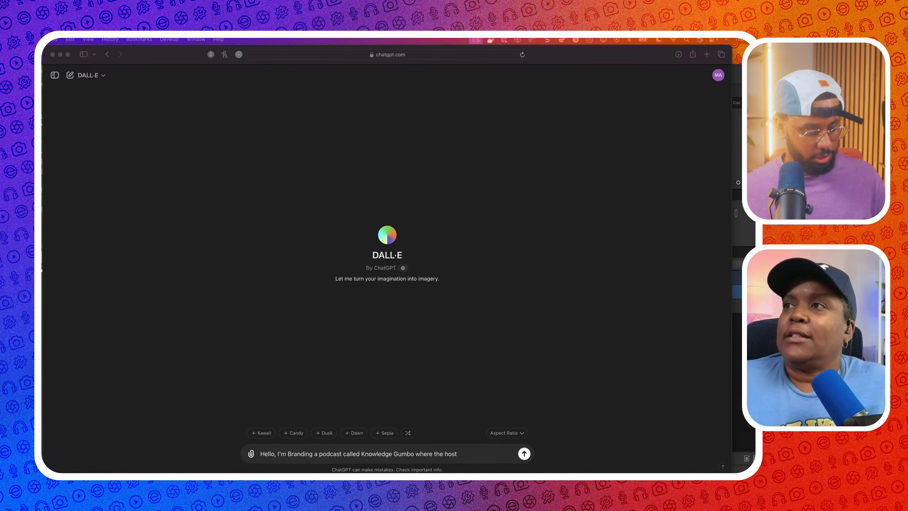
pyautogui.click(469, 458)
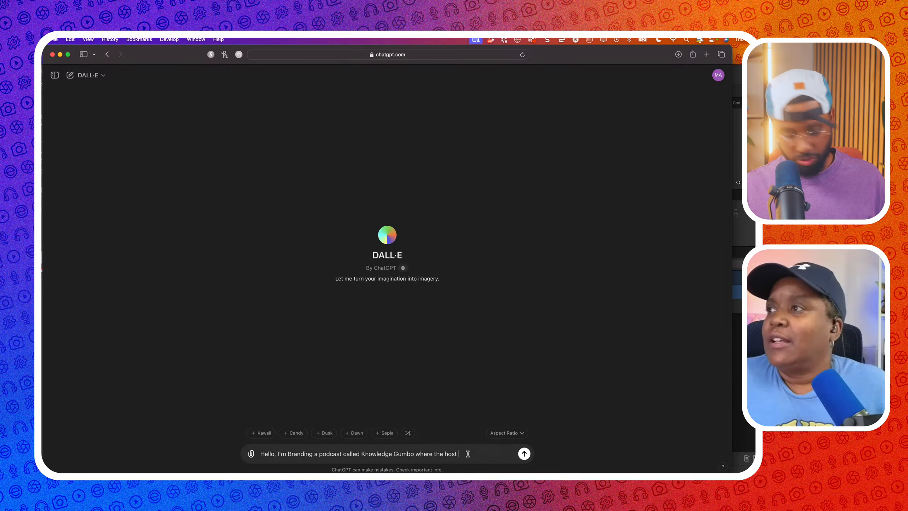
pyautogui.write('Sharing quotes by African American women.')
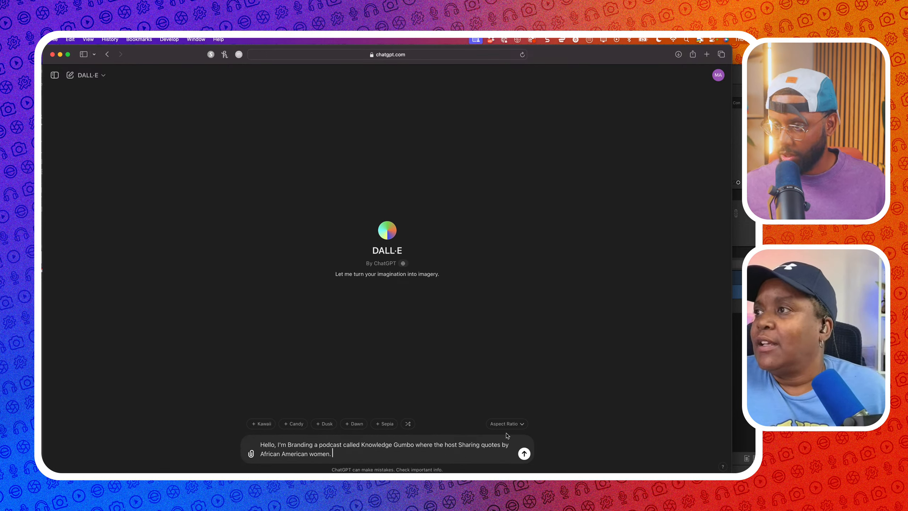
# Change 'Sharing' to 'shares', add 'that may have been overlooked' and the purpose sentence about iconic women
pyautogui.moveTo(481, 444); pyautogui.dragTo(458, 444)
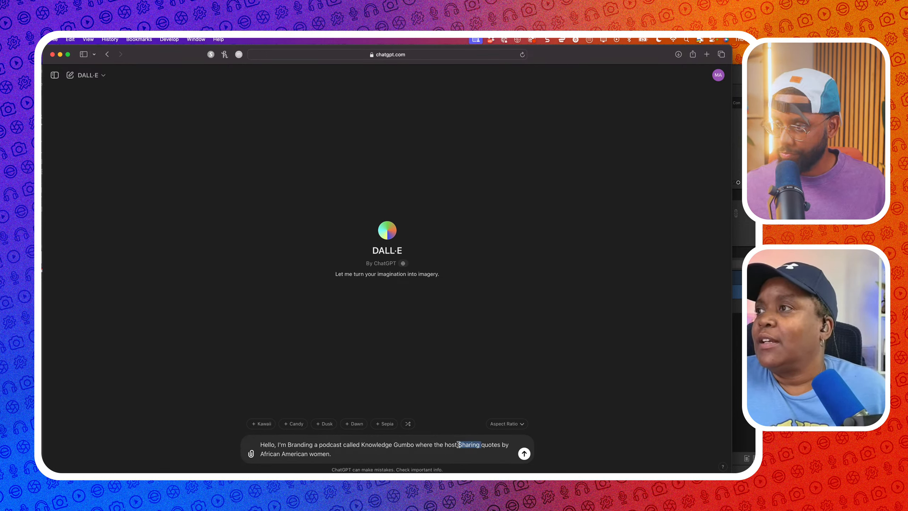
pyautogui.write('shares')
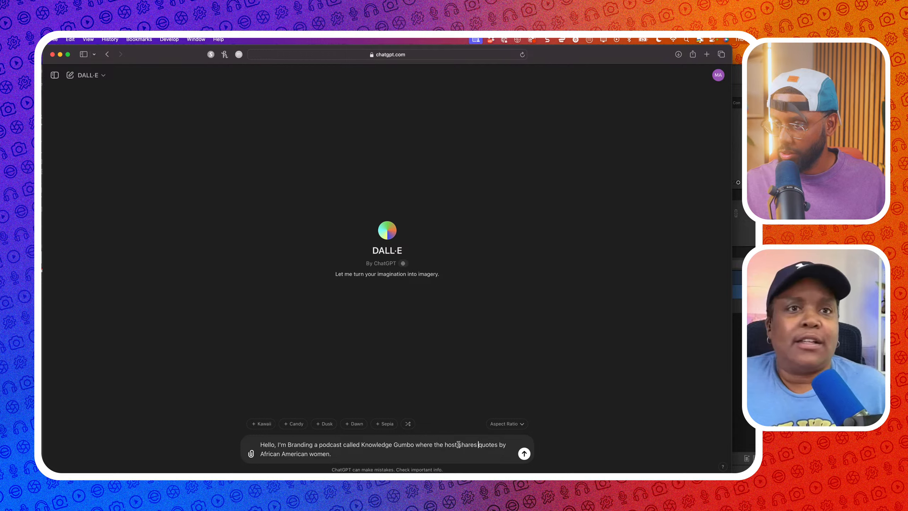
pyautogui.click(359, 453)
pyautogui.press('BackSpace')
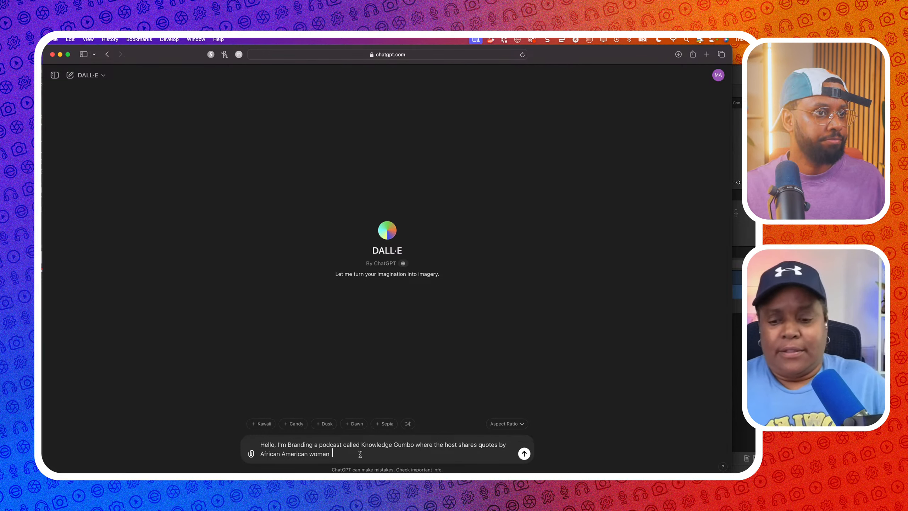
pyautogui.write('that may ')
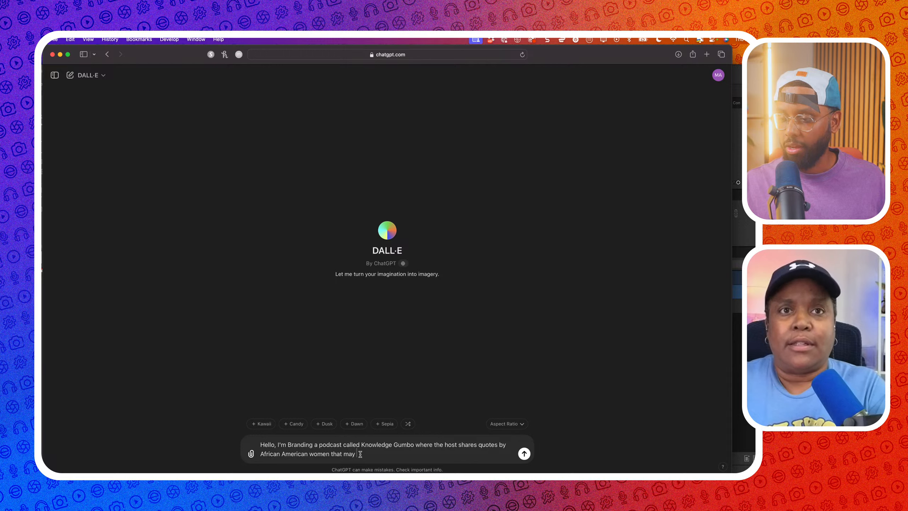
pyautogui.write('have been ov')
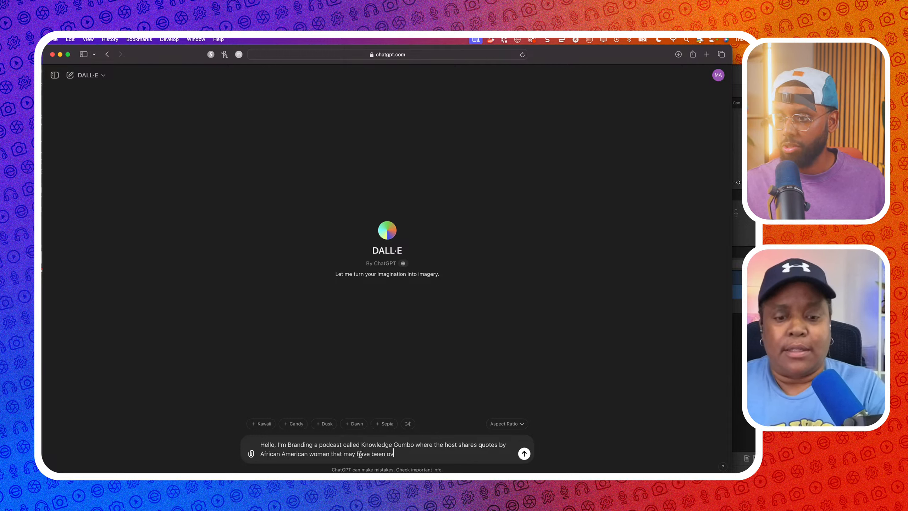
pyautogui.write('erlooked')
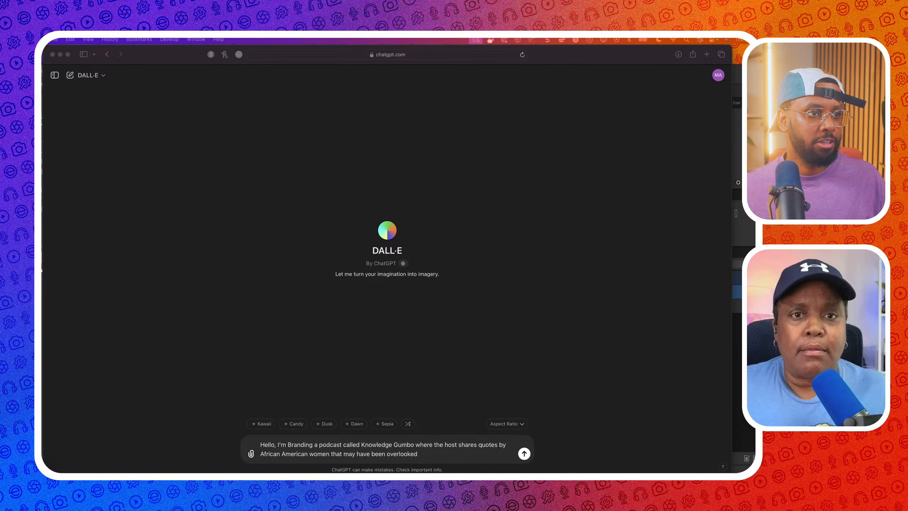
pyautogui.click(472, 456)
pyautogui.write('. The pu')
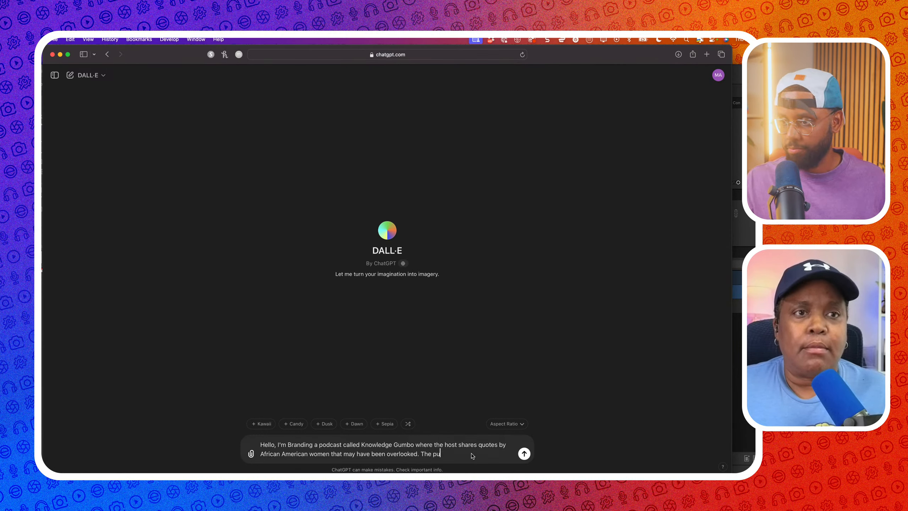
pyautogui.write('rpose is to sh')
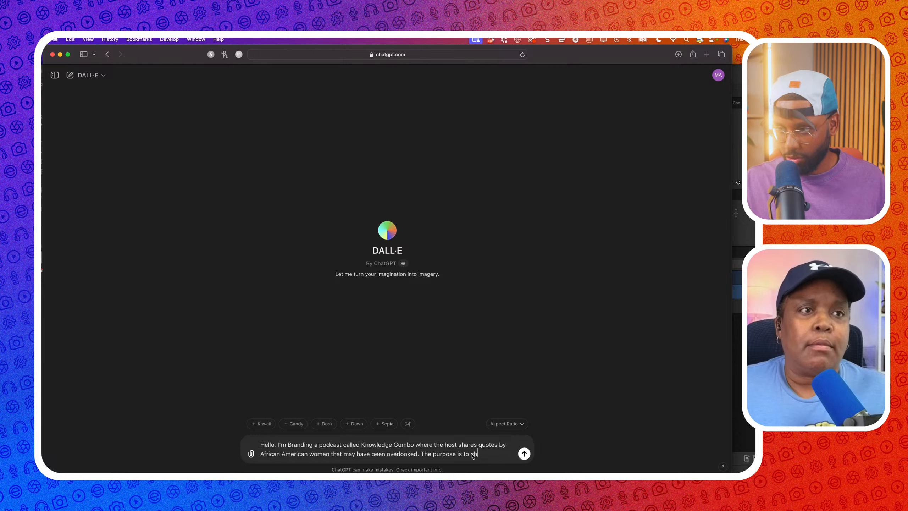
pyautogui.write('are icon')
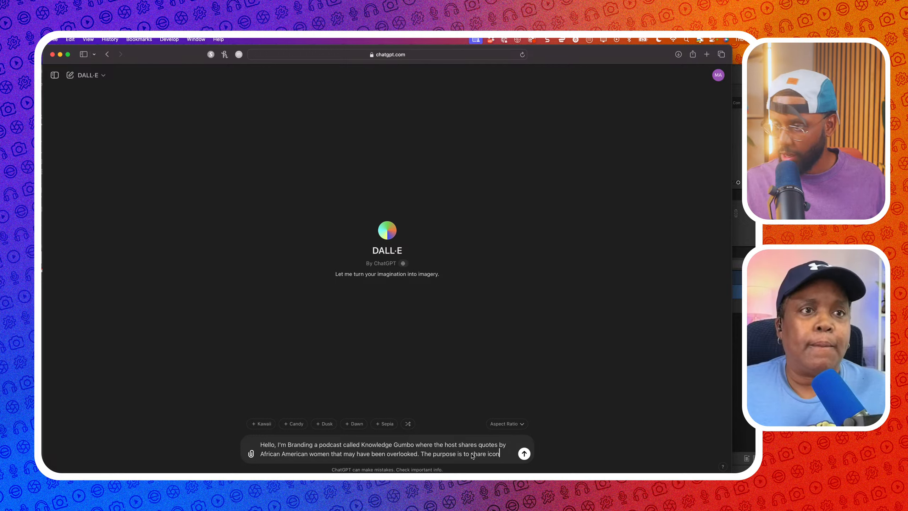
pyautogui.write('ic women how')
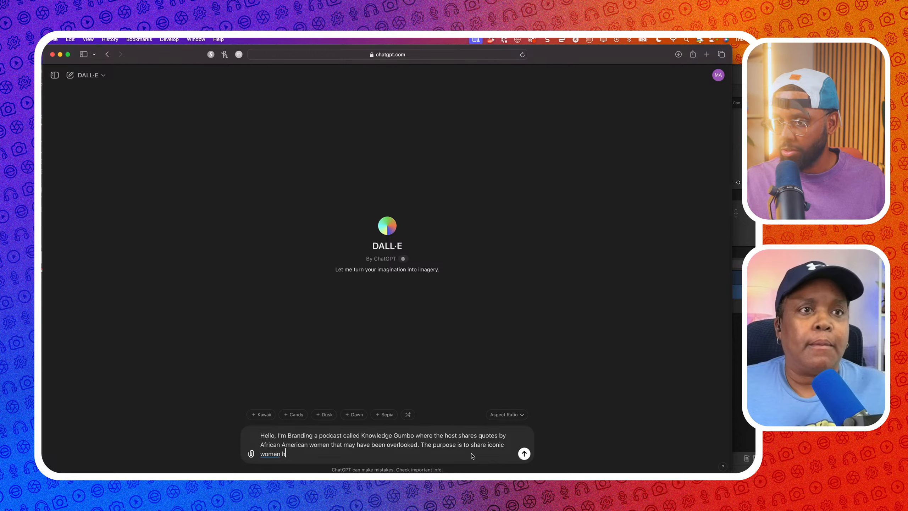
pyautogui.press('BackSpace')
pyautogui.press('BackSpace')
pyautogui.press('BackSpace')
pyautogui.press('BackSpace')
pyautogui.write('who have ')
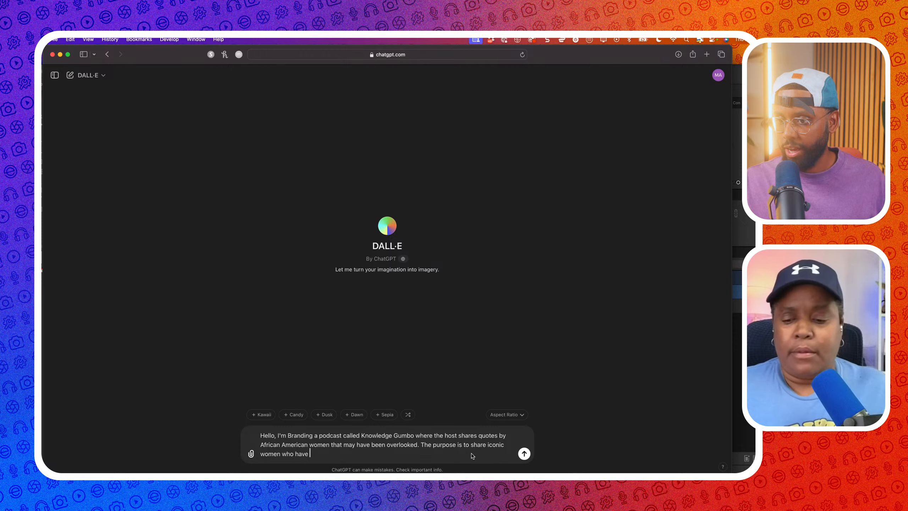
pyautogui.write('shapp')
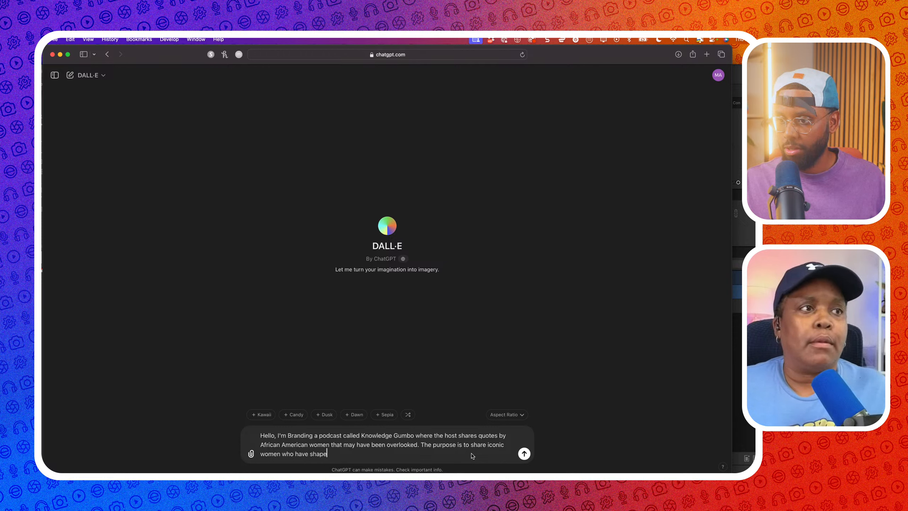
pyautogui.write('American ')
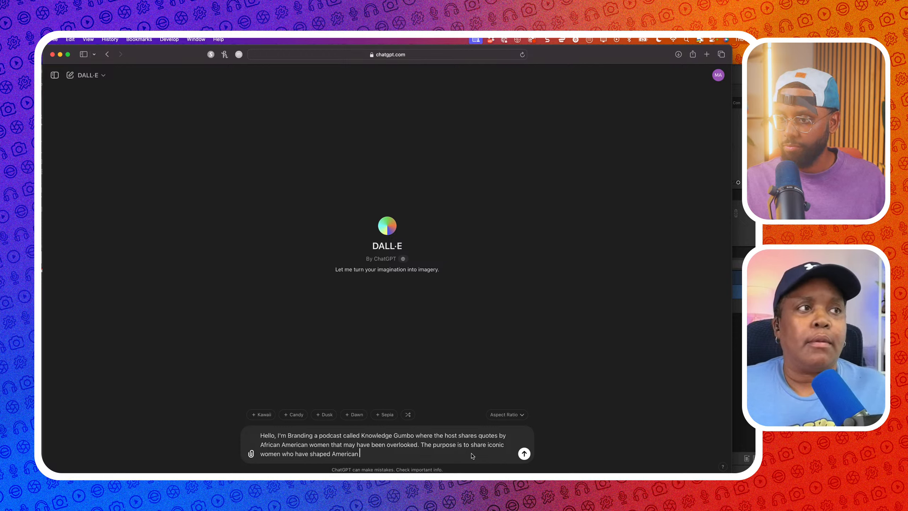
pyautogui.write('history')
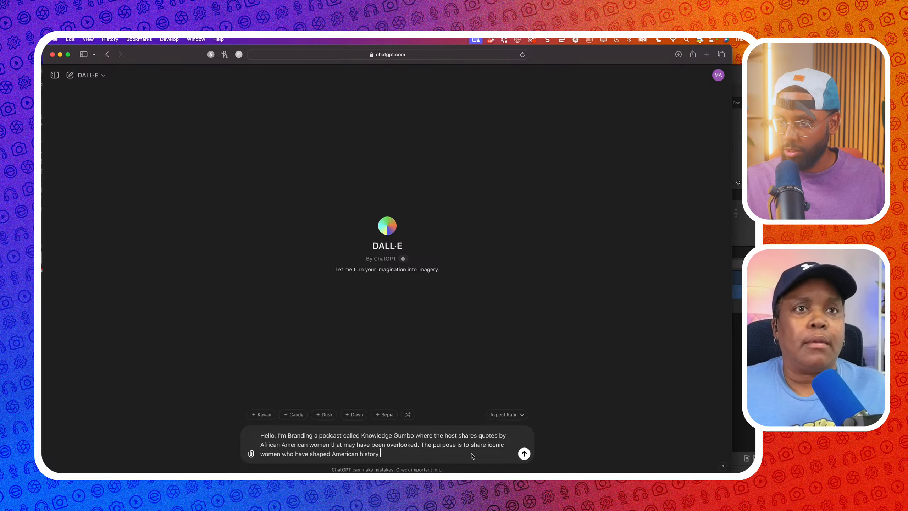
pyautogui.write(' that')
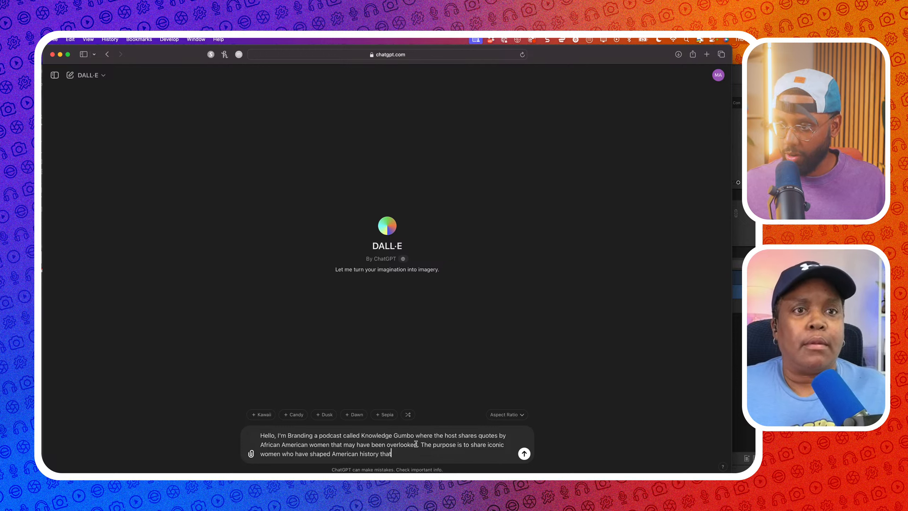
pyautogui.moveTo(419, 444); pyautogui.dragTo(394, 455)
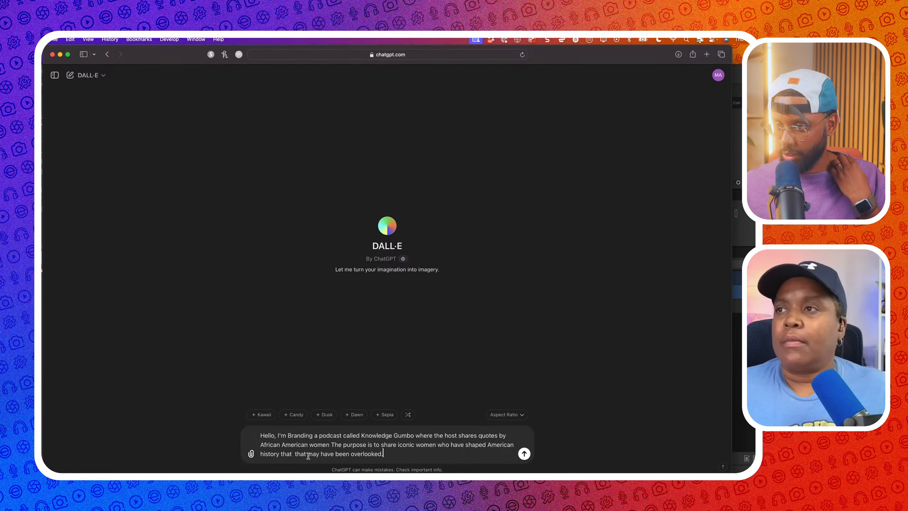
pyautogui.moveTo(307, 454); pyautogui.dragTo(292, 455)
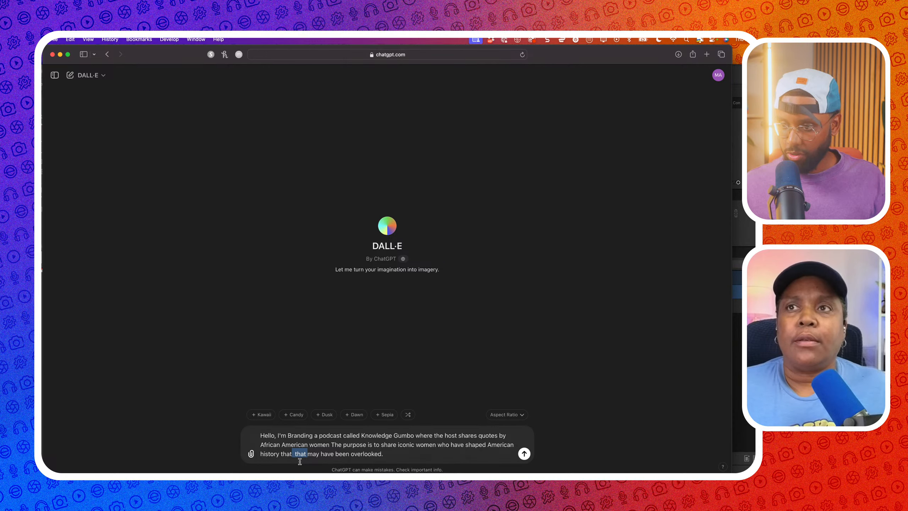
pyautogui.press('BackSpace')
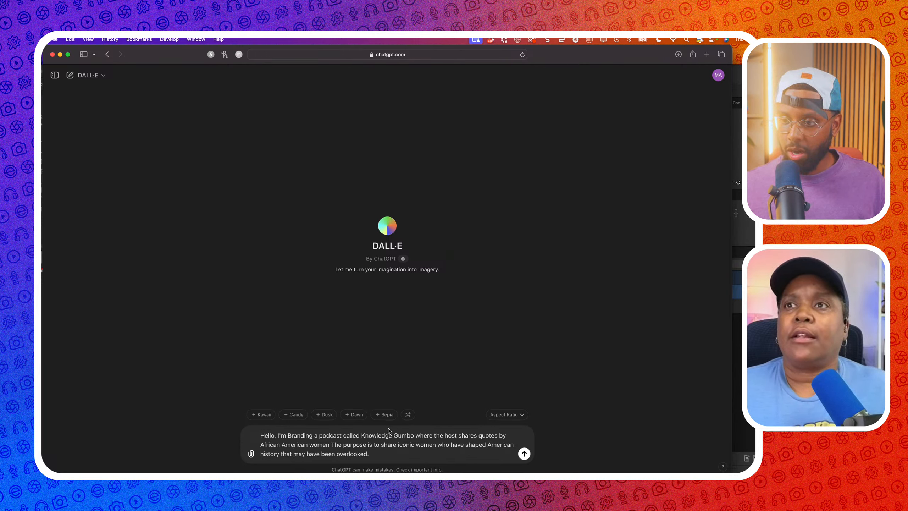
pyautogui.click(380, 453)
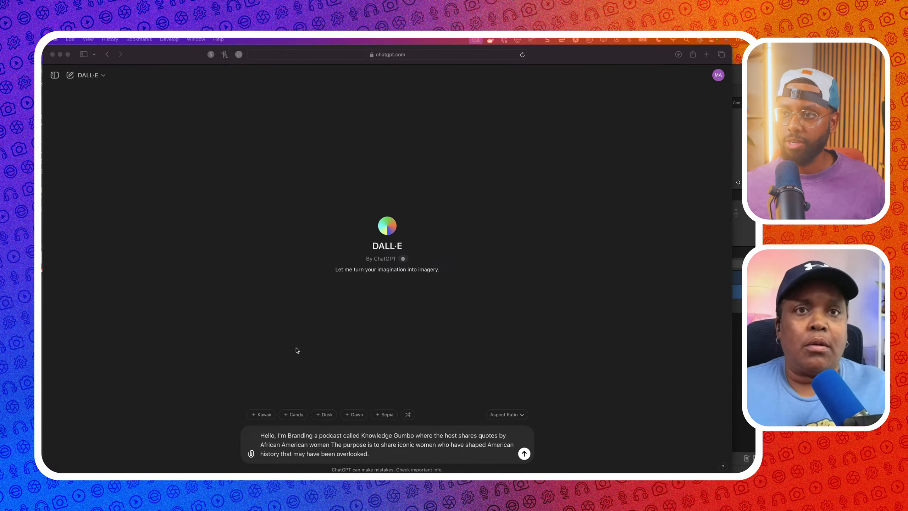
pyautogui.click(396, 461)
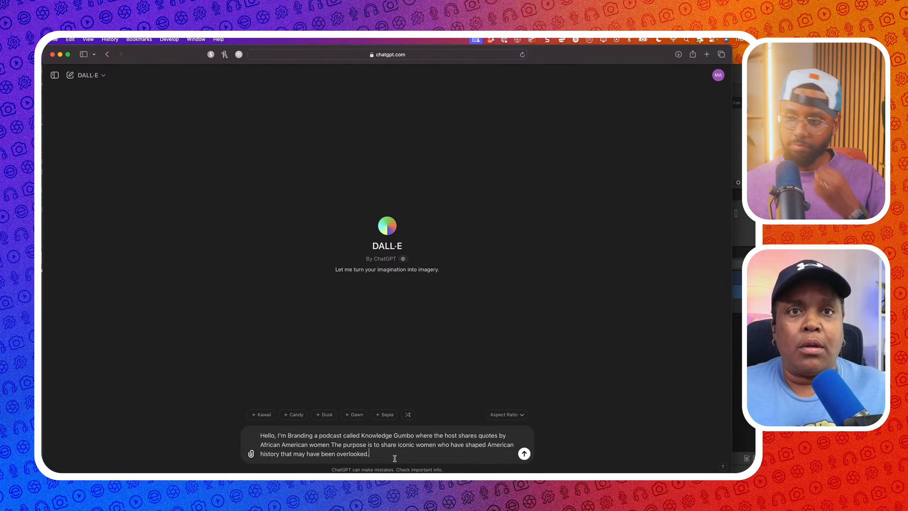
pyautogui.write("I'd")
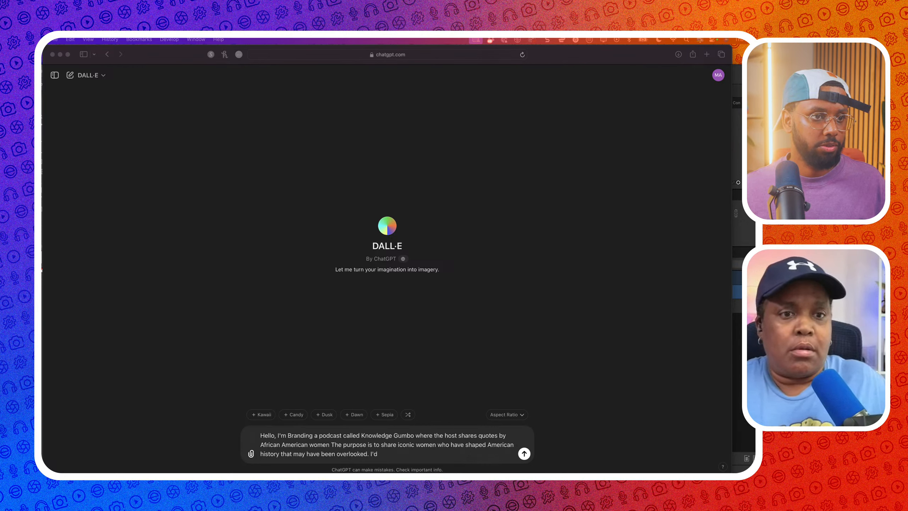
pyautogui.click(405, 459)
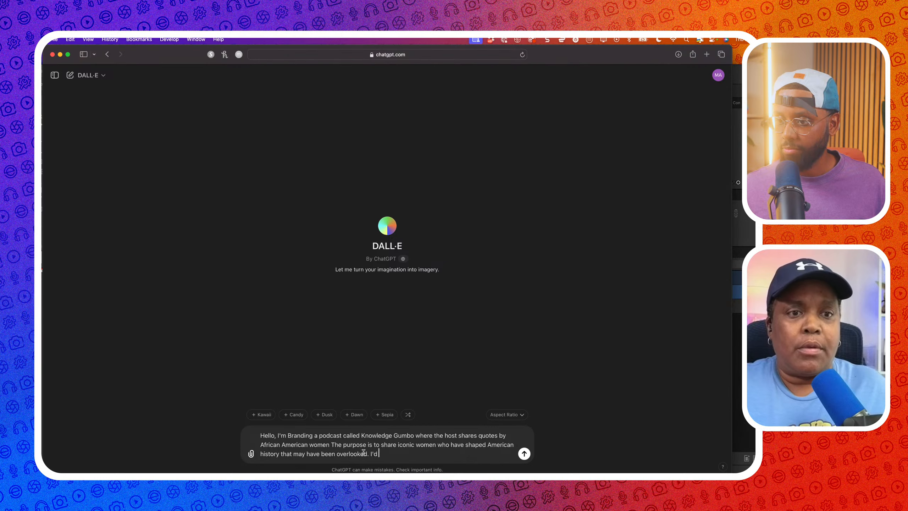
pyautogui.press('BackSpace')
pyautogui.press('BackSpace')
pyautogui.press('BackSpace')
# Paste the Knowledge Gumbo origin story after 'overlooked.' and join its first broken lines
pyautogui.write('Knowledge Gumbo began as idea to motivate black women with the wisdom of other successful black women whether they are housewives or Vice President of the United States. Black women stories and voices need to be heard and shared.')
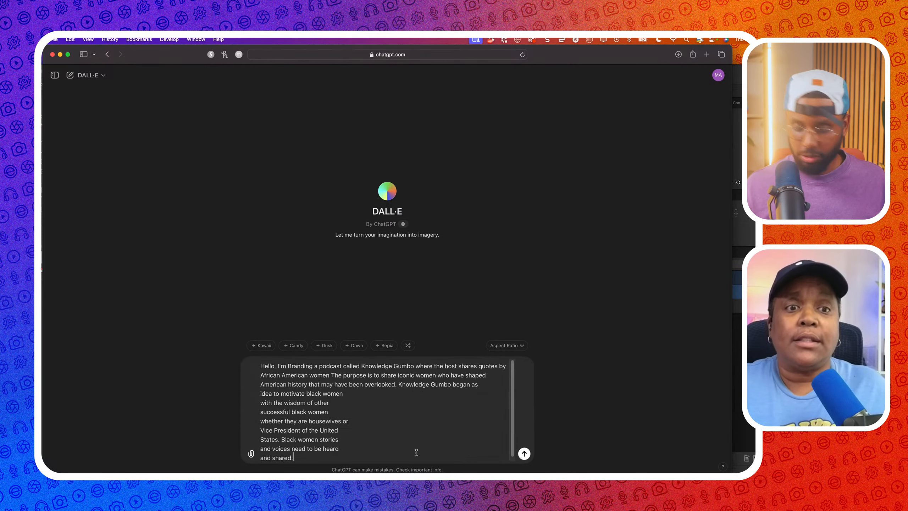
pyautogui.click(262, 401)
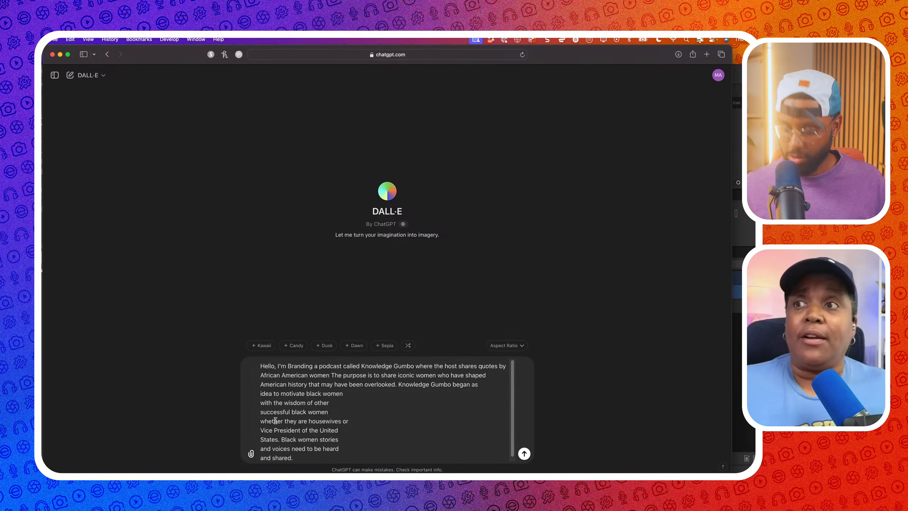
pyautogui.press('BackSpace')
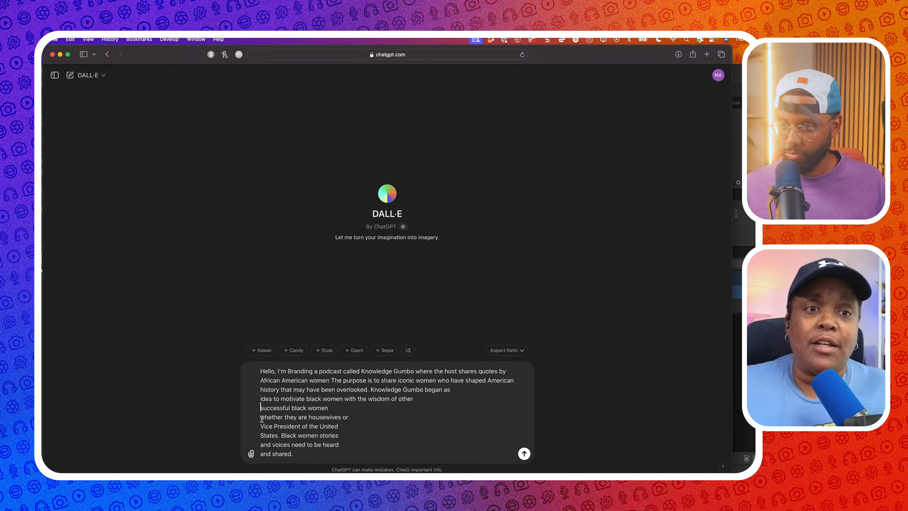
pyautogui.press('BackSpace')
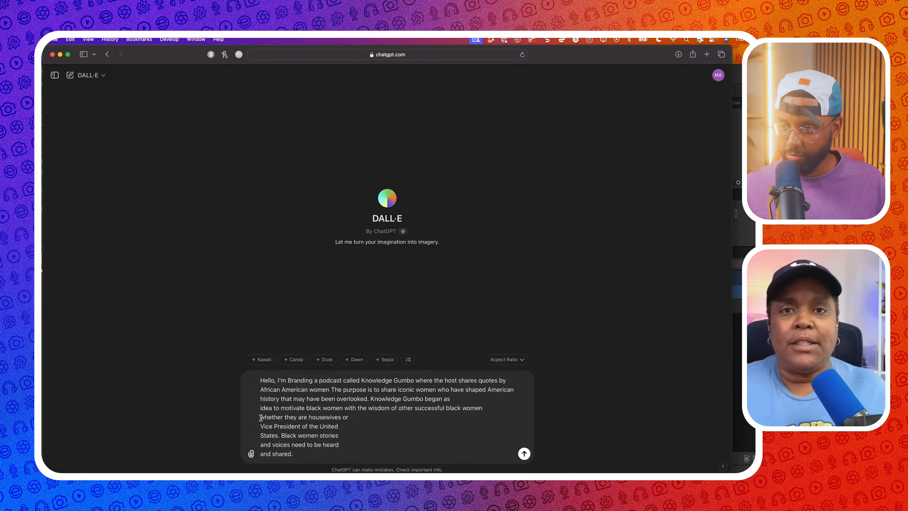
pyautogui.press('BackSpace')
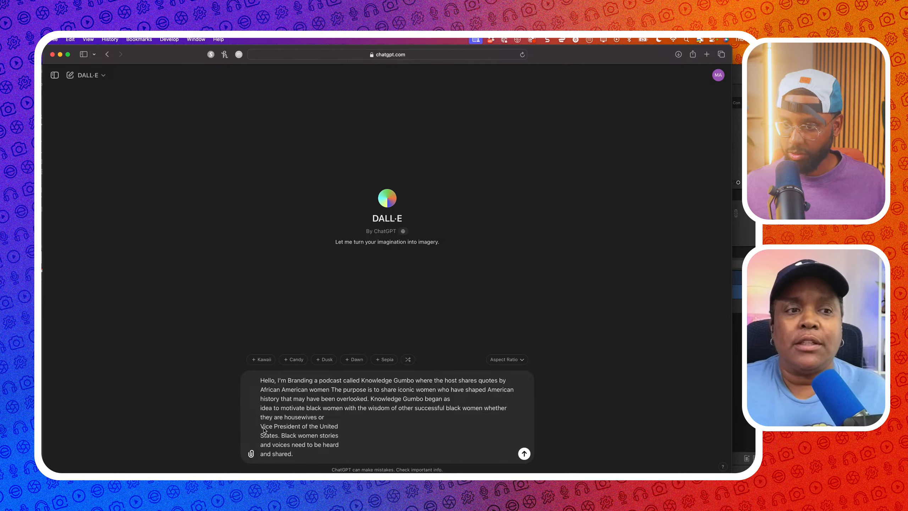
# Remove the remaining line breaks, from the Vice President line through 'idea to motivate'
pyautogui.click(261, 425)
pyautogui.press('BackSpace')
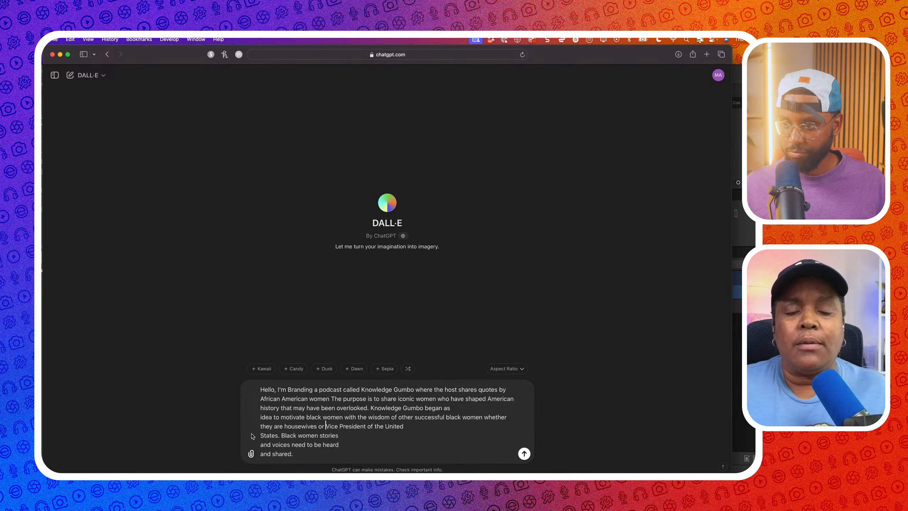
pyautogui.click(262, 435)
pyautogui.press('BackSpace')
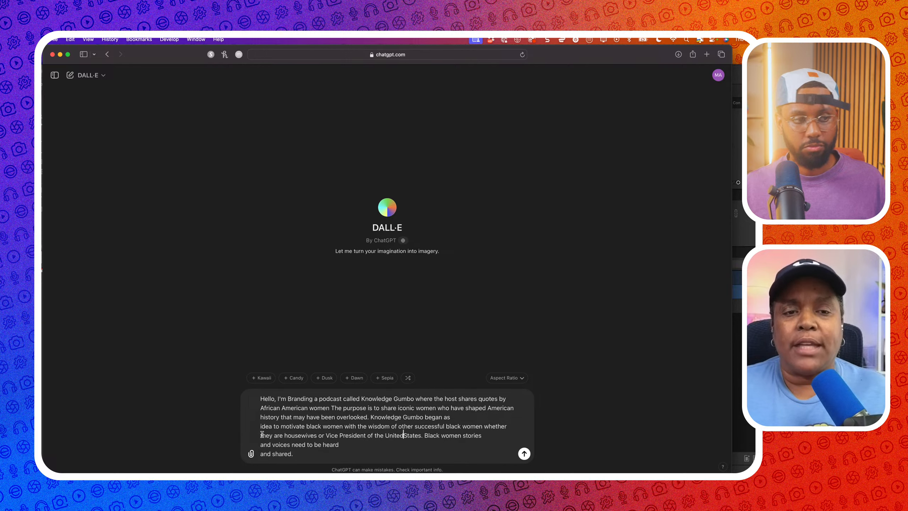
pyautogui.click(261, 444)
pyautogui.press('BackSpace')
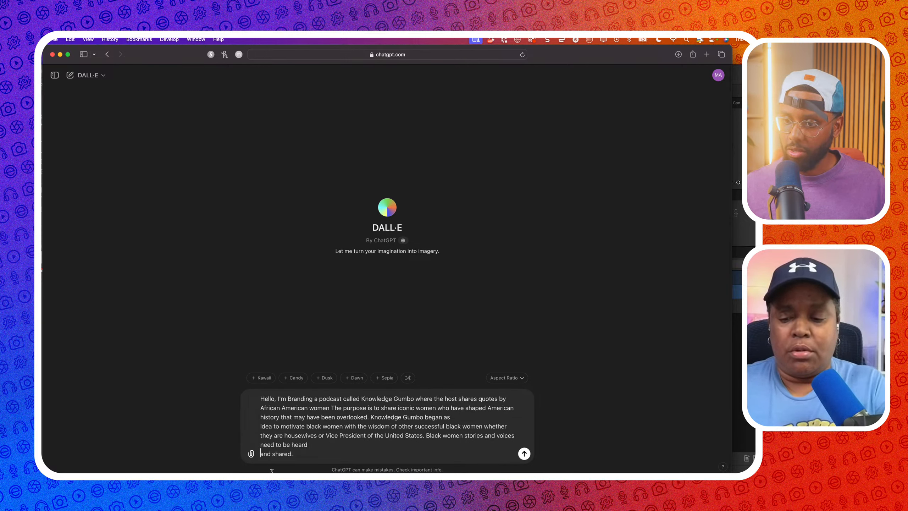
pyautogui.click(260, 453)
pyautogui.press('BackSpace')
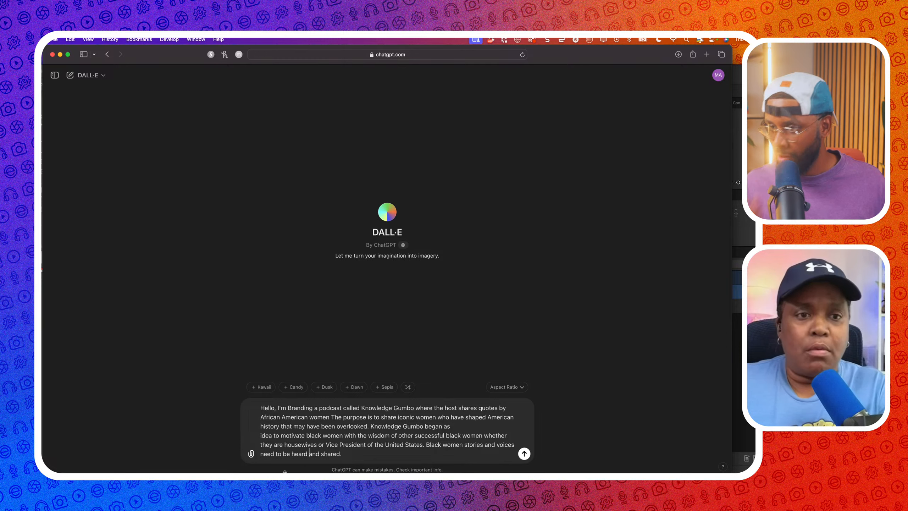
pyautogui.click(262, 436)
pyautogui.press('BackSpace')
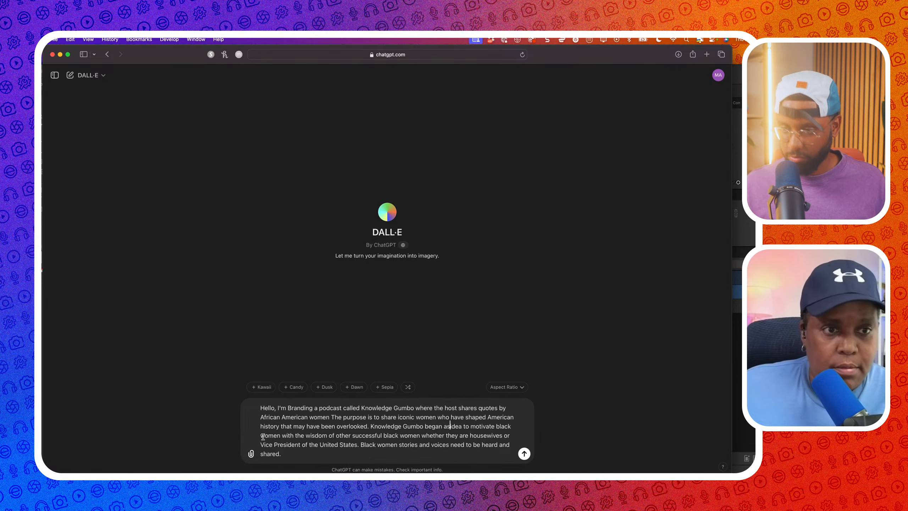
pyautogui.click(286, 452)
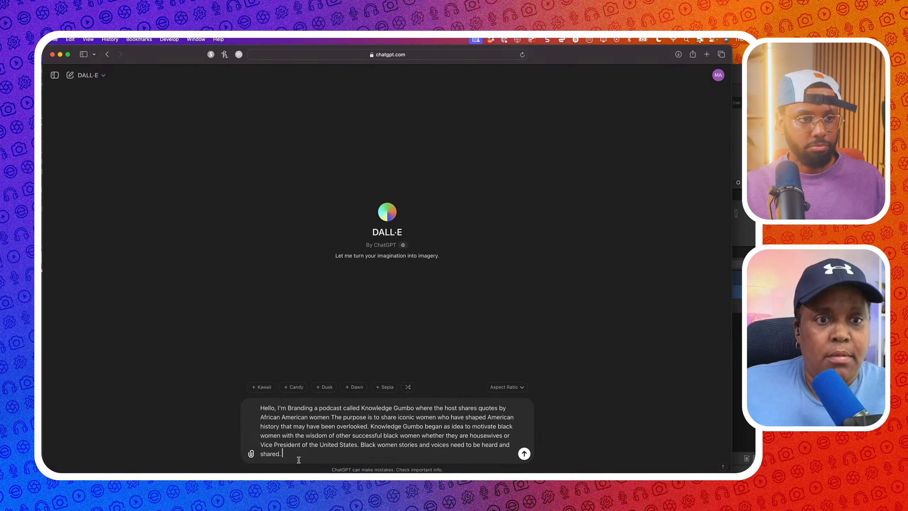
# Type the podcast-cover background sentence and note the attached typography-based Knowledge Gumbo logo
pyautogui.write("I'd like to creat")
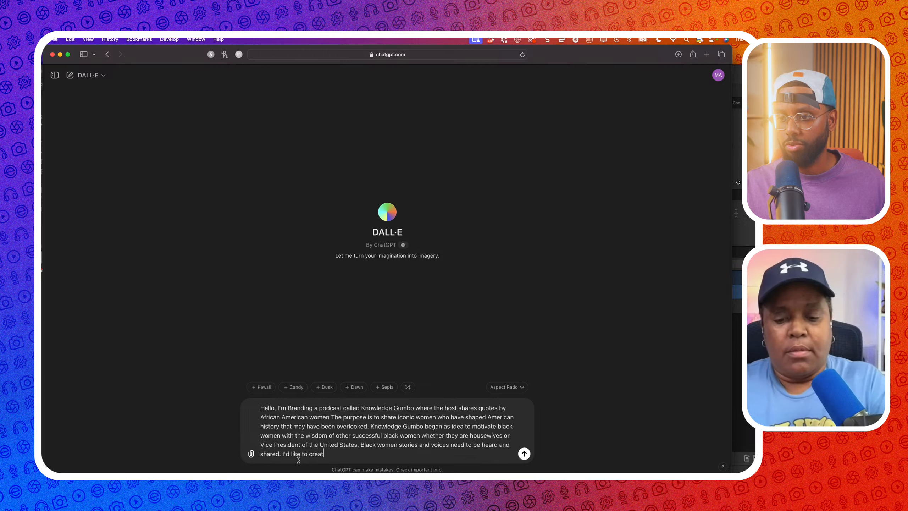
pyautogui.write('e a back')
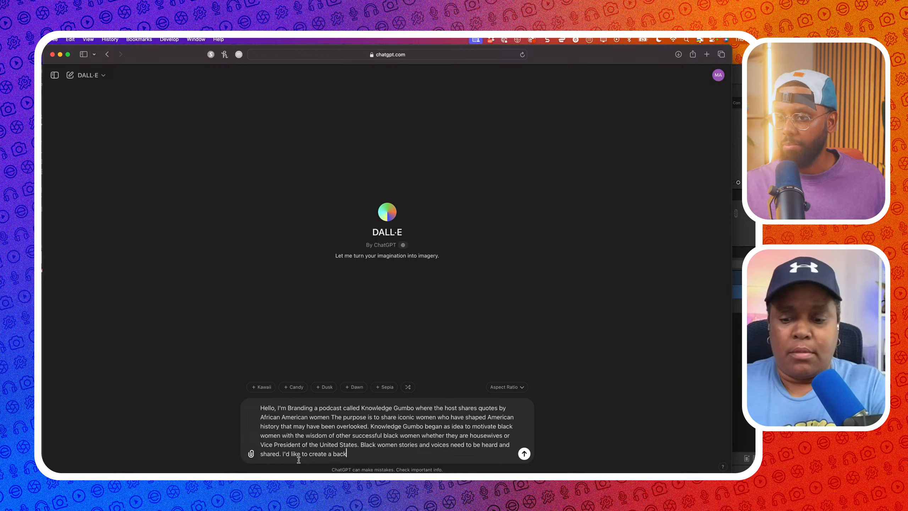
pyautogui.write('ground image for ')
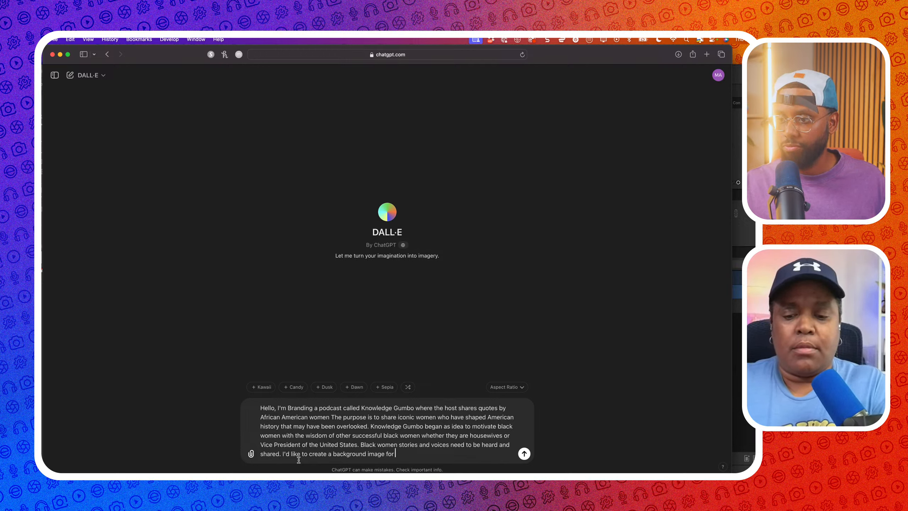
pyautogui.write('the actual podcast cover')
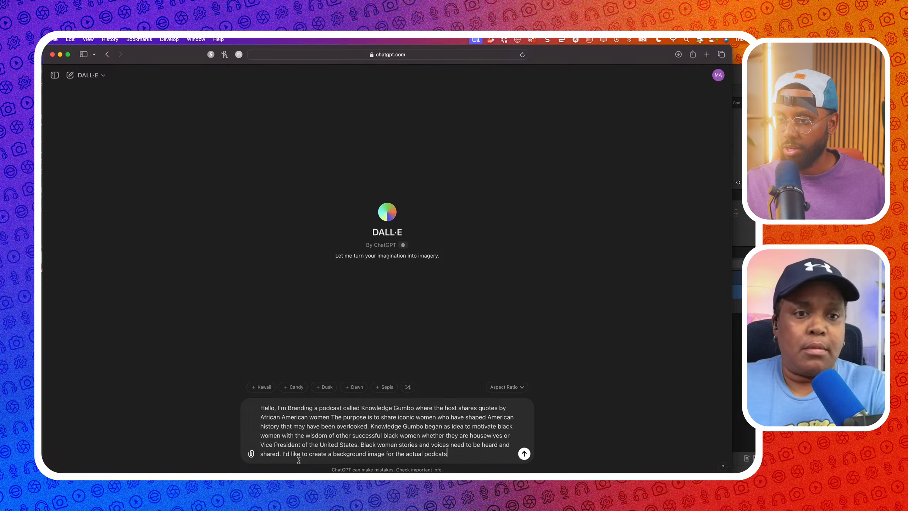
pyautogui.write('. So ')
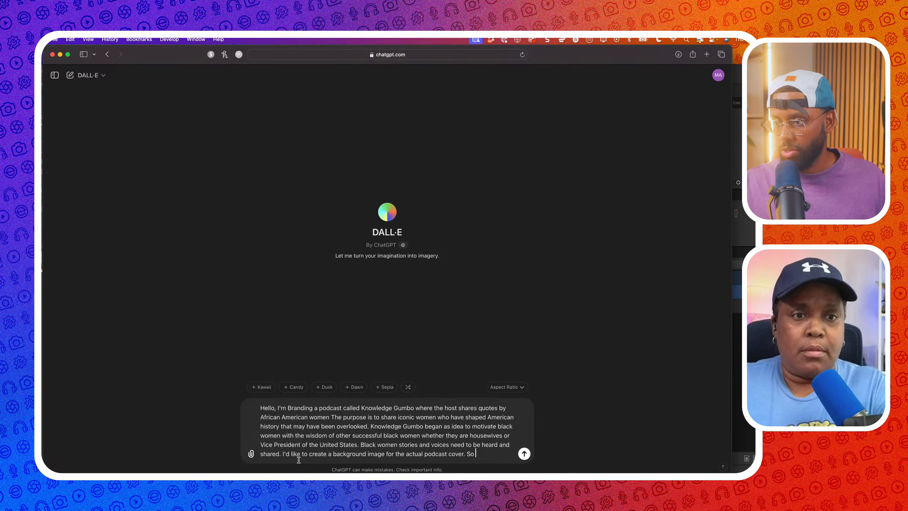
pyautogui.write('far, w')
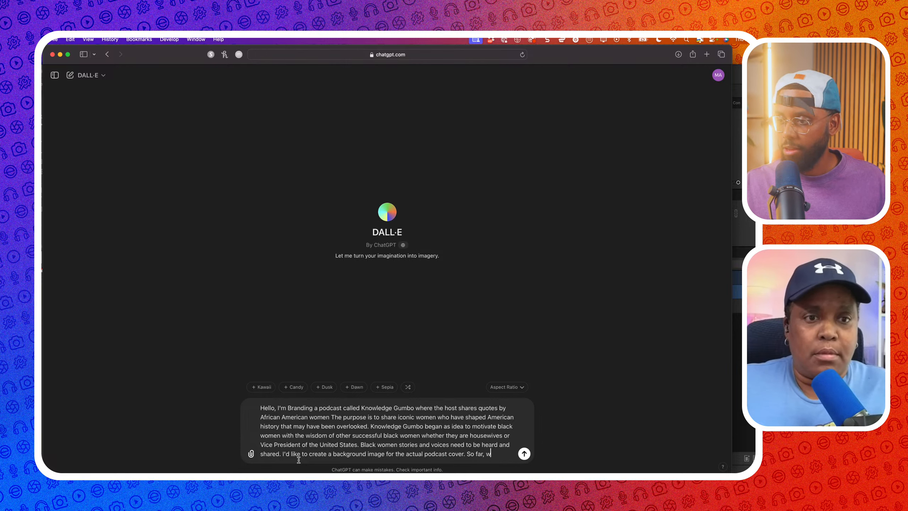
pyautogui.write('e have a typor')
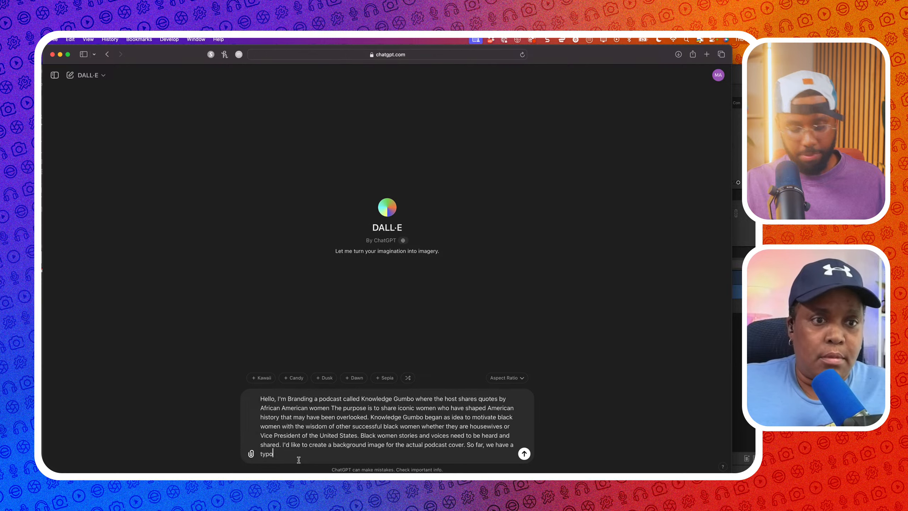
pyautogui.press('BackSpace')
pyautogui.press('BackSpace')
pyautogui.write('r')
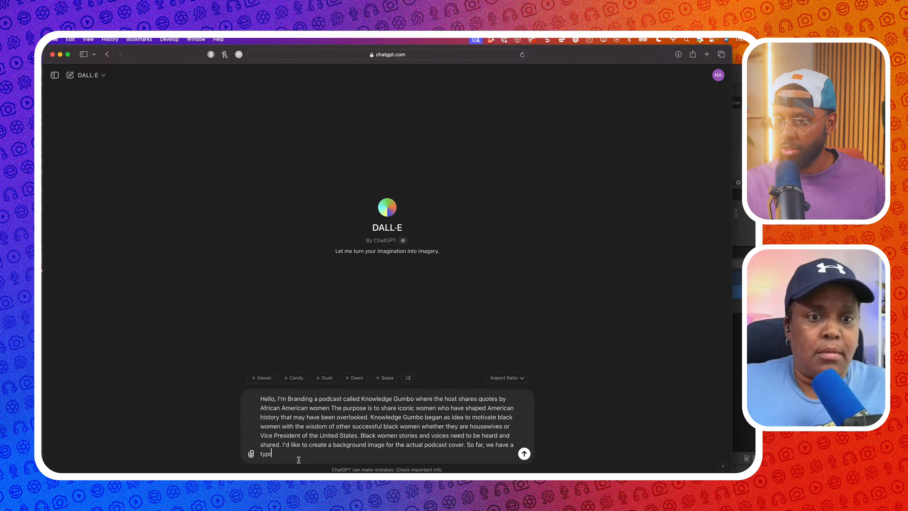
pyautogui.press('BackSpace')
pyautogui.write('ography based ')
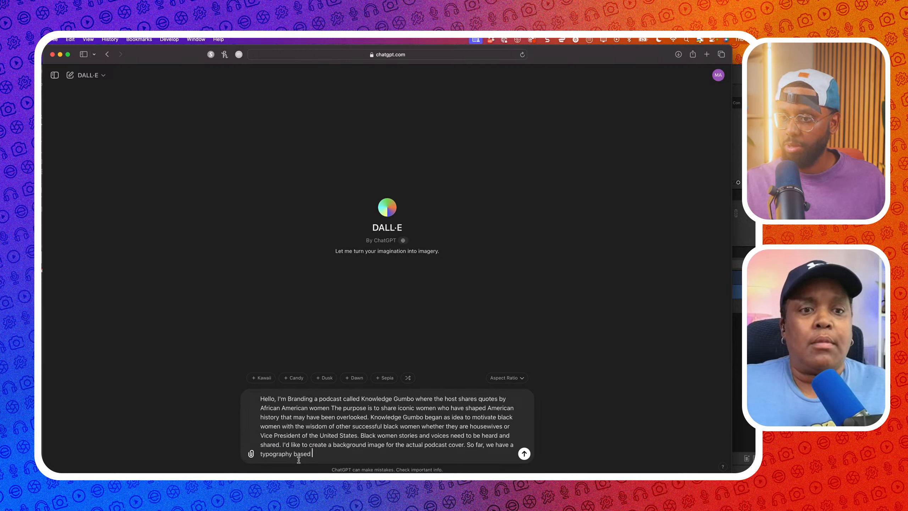
pyautogui.write('logo for Knowl')
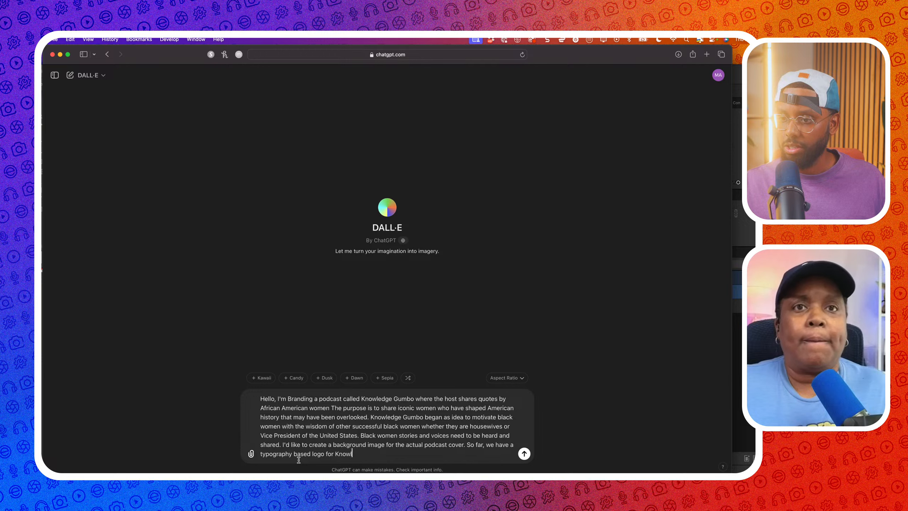
pyautogui.write('edge Gumbo')
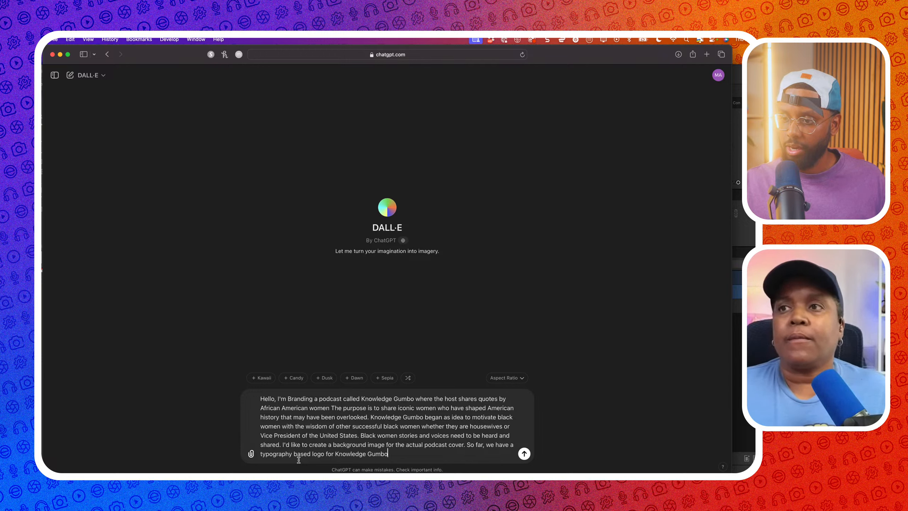
pyautogui.write(' (att')
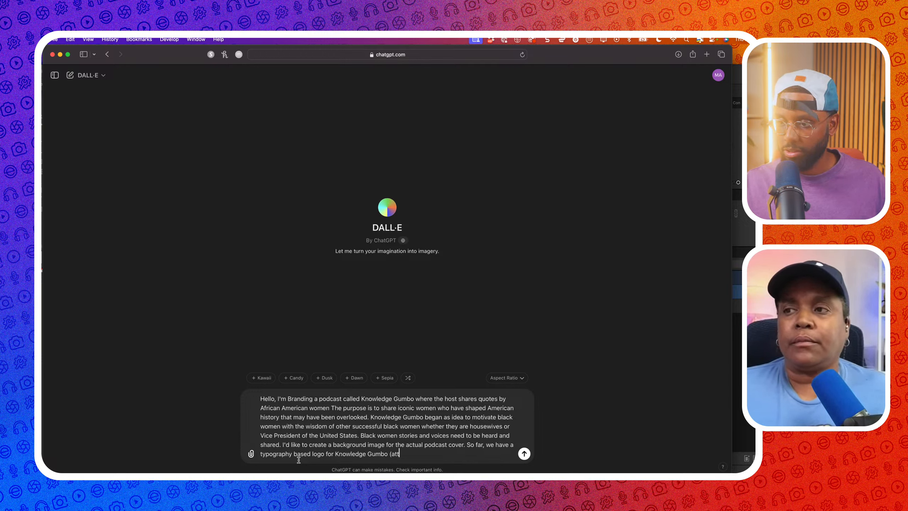
pyautogui.write('ached)')
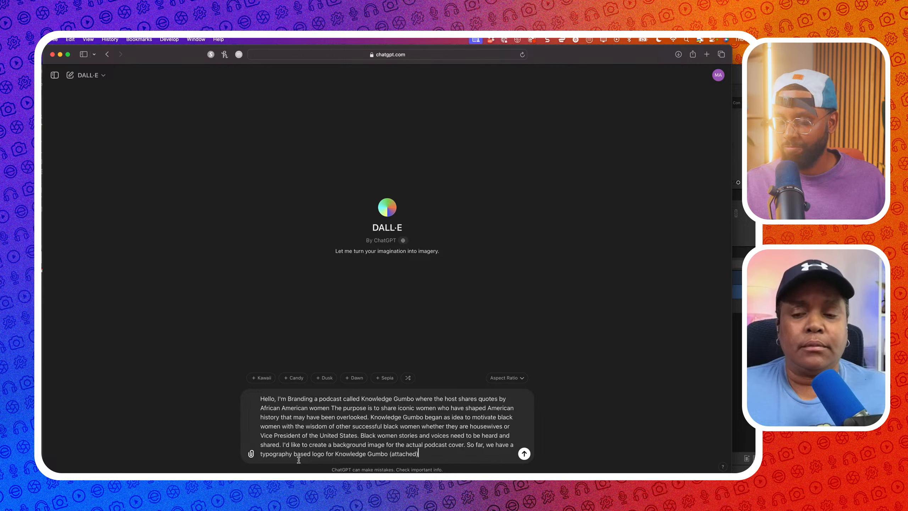
pyautogui.write('. Can')
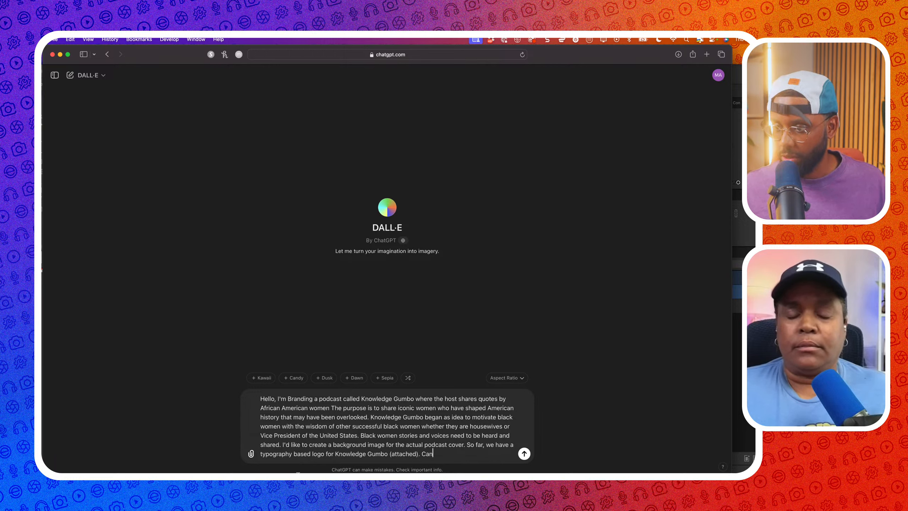
# Move the background-image sentence to the end, replacing the trailing 'Can', and add a period
pyautogui.moveTo(463, 445); pyautogui.dragTo(283, 447)
pyautogui.press('super+x')
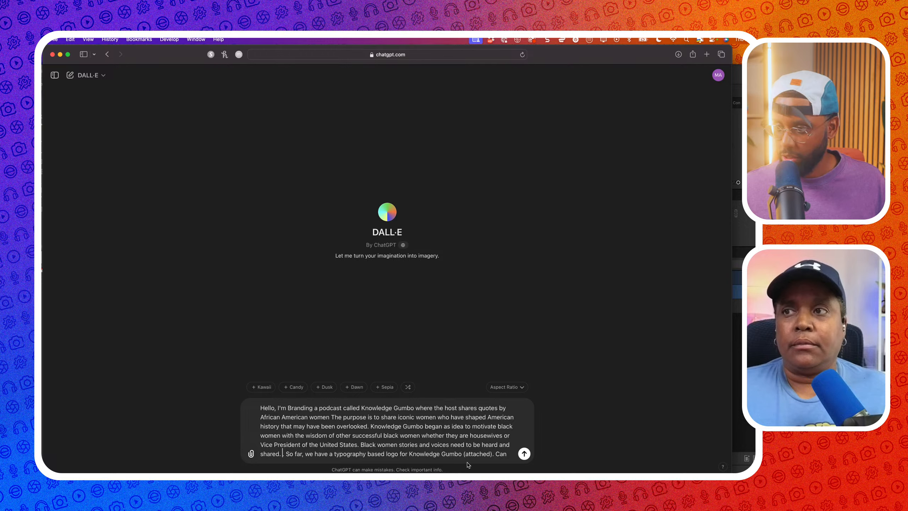
pyautogui.click(507, 458)
pyautogui.moveTo(507, 459); pyautogui.dragTo(496, 454)
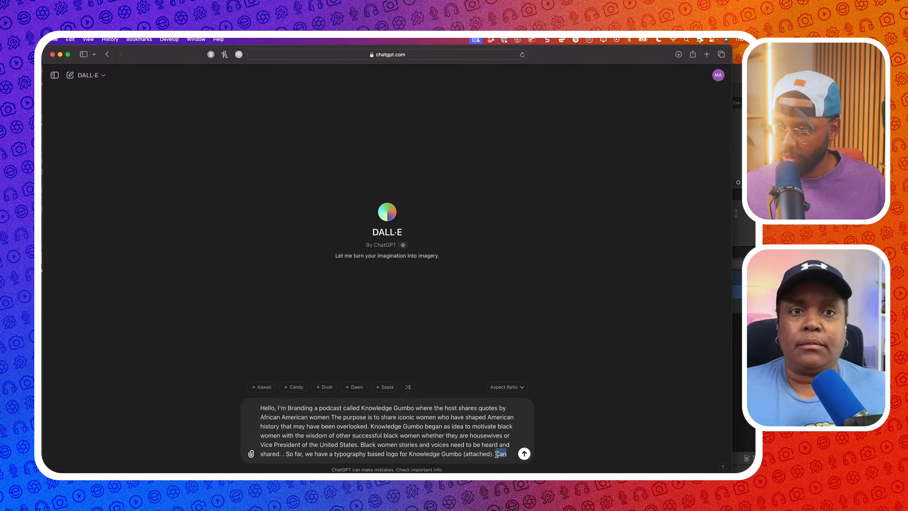
pyautogui.press('super+v')
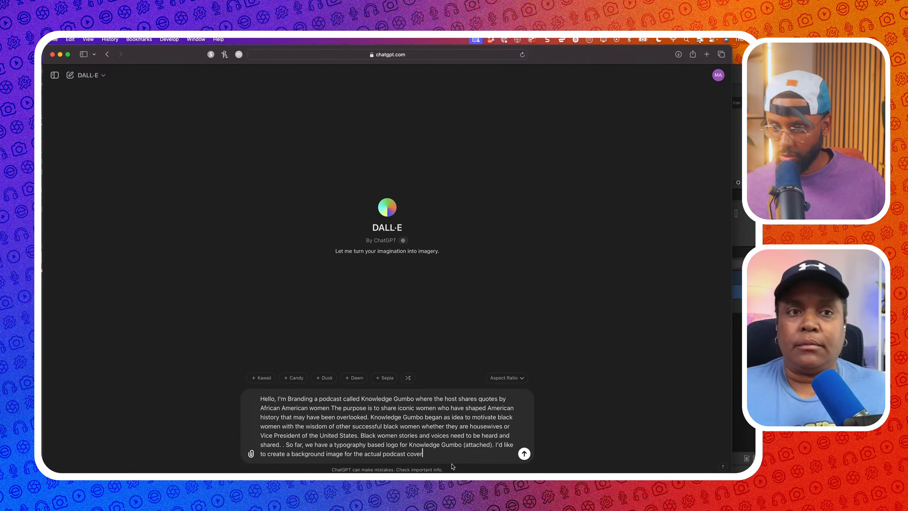
pyautogui.write('.')
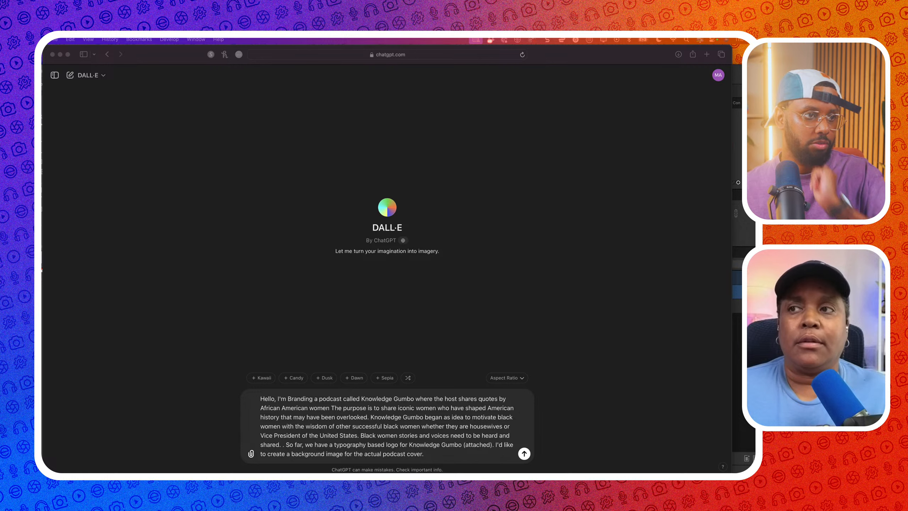
pyautogui.click(445, 456)
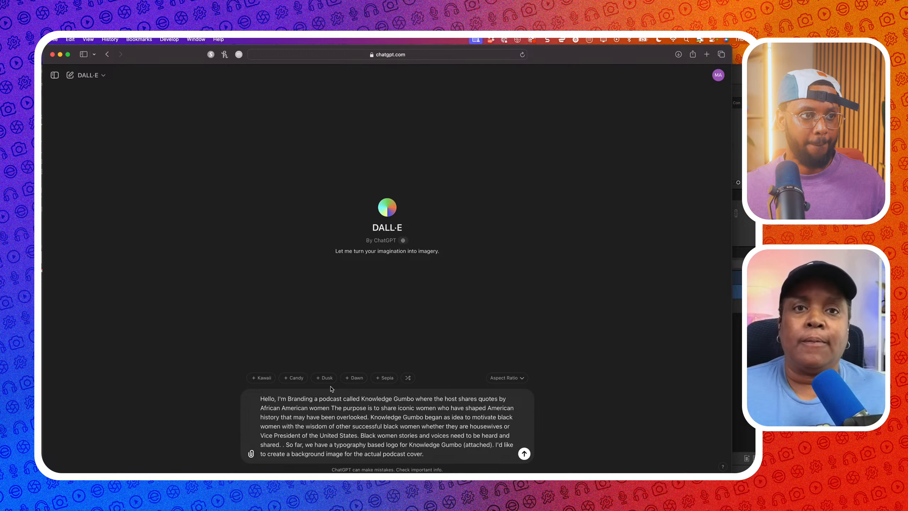
# Switch to Affinity Designer, cancel the screen capture, and paste the colour palette image onto the artboard
pyautogui.press('super+Tab')
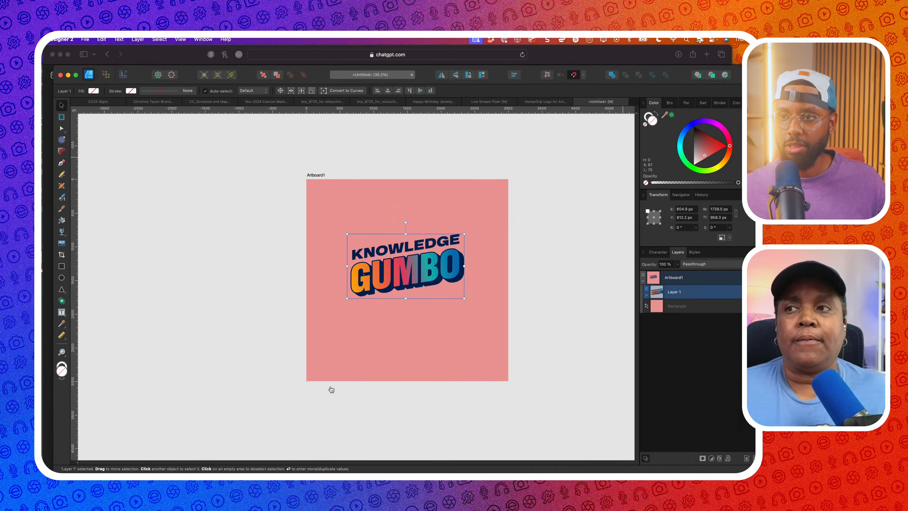
pyautogui.press('super+Tab')
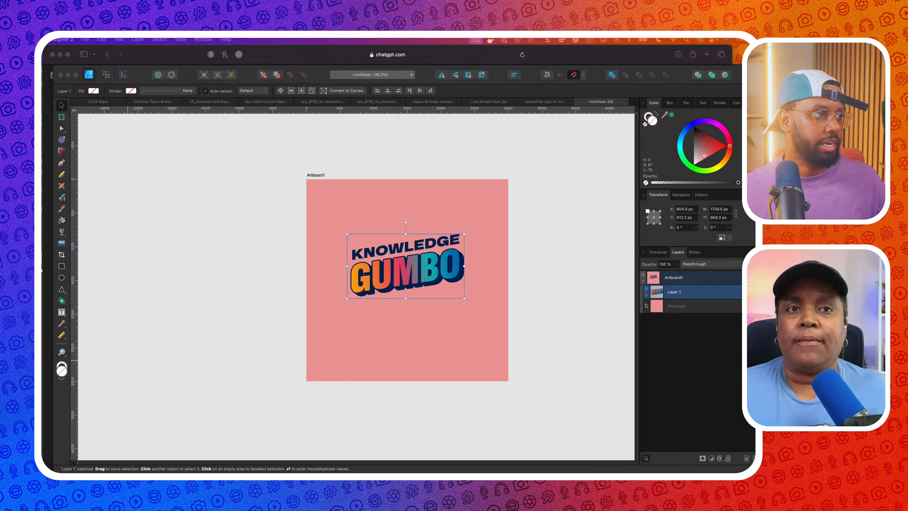
pyautogui.hotkey('ctrl', 'shift', 'c')
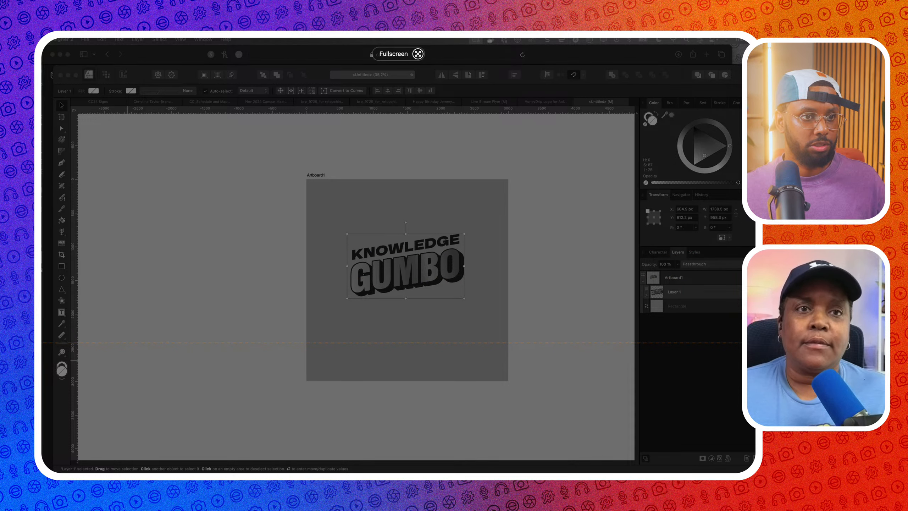
pyautogui.press('Escape')
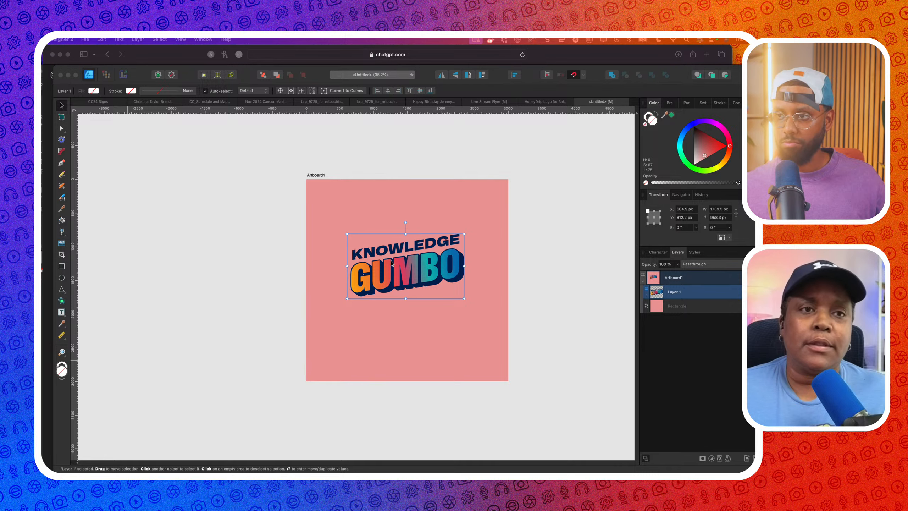
pyautogui.click(288, 234)
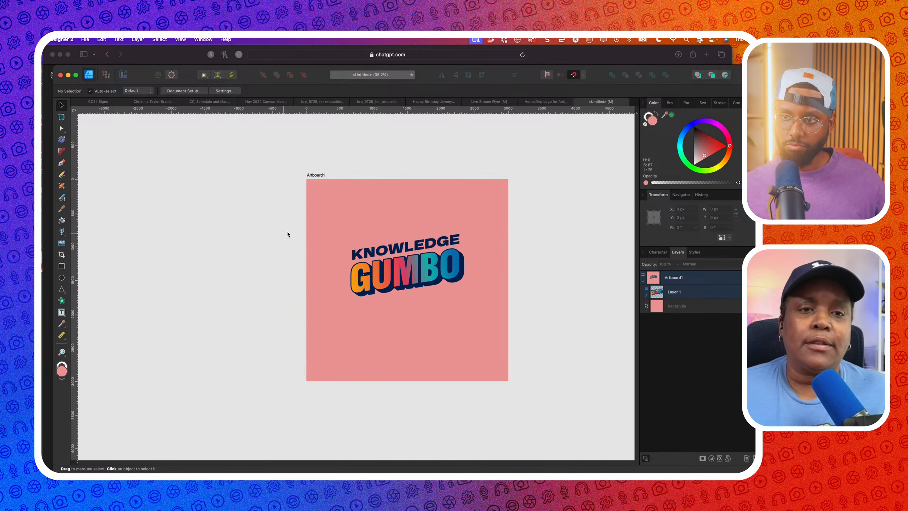
pyautogui.click(325, 214)
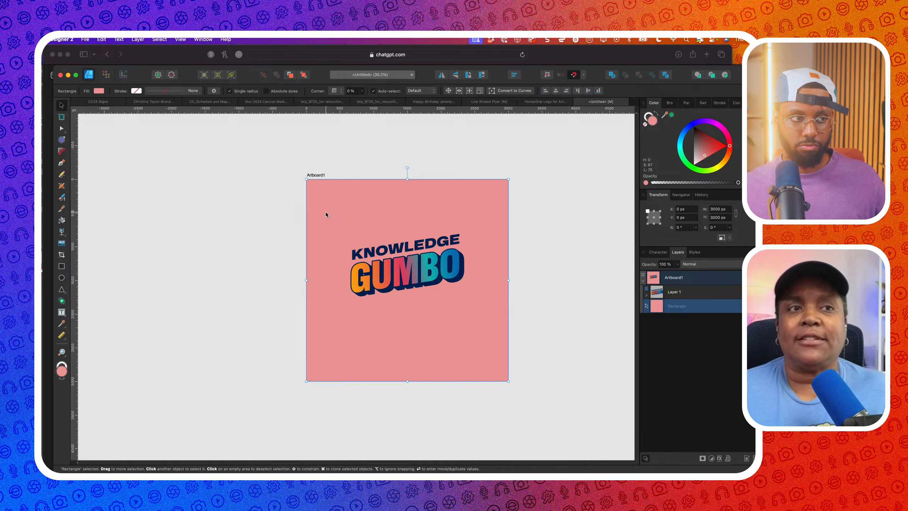
pyautogui.scroll(-3, 326, 214)
pyautogui.hscroll(4, 326, 214)
pyautogui.click(462, 229)
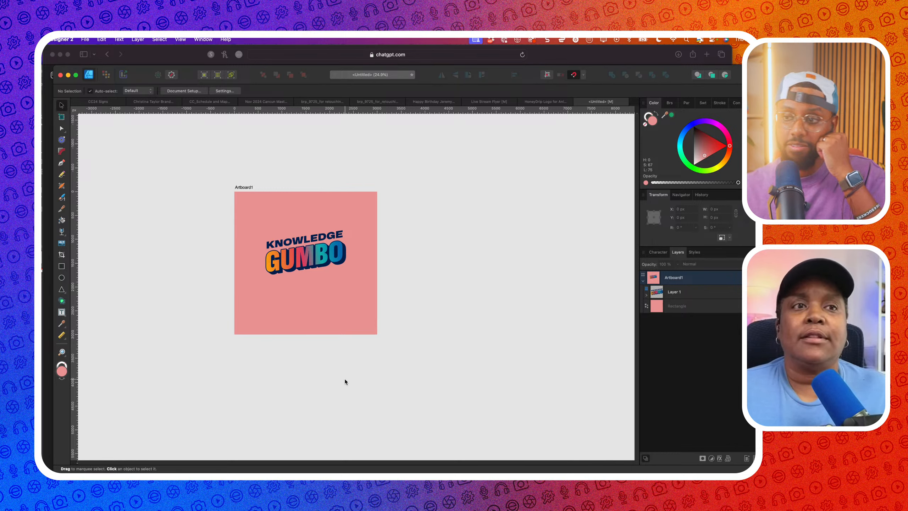
pyautogui.press('super+v')
# Move the palette image down and align it with the artboard's bottom-left edge
pyautogui.moveTo(386, 293); pyautogui.dragTo(390, 334)
pyautogui.scroll(3, 299, 292)
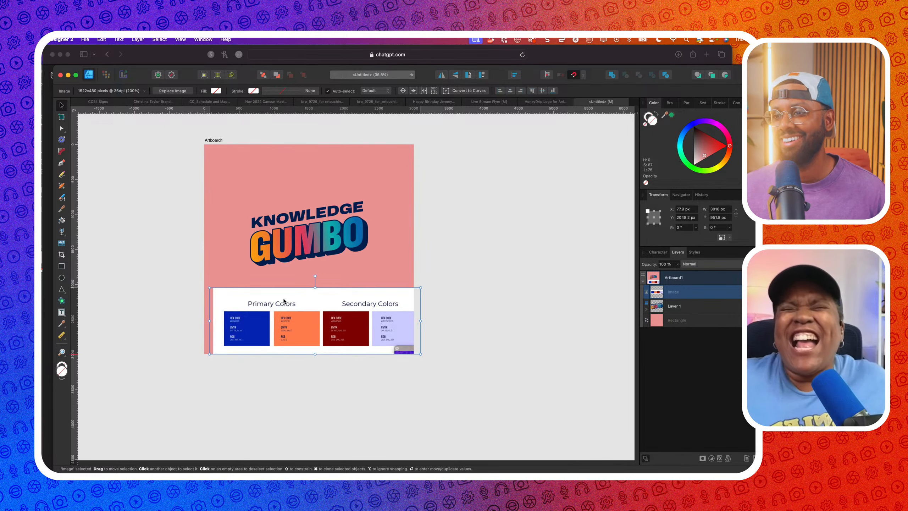
pyautogui.moveTo(283, 300); pyautogui.dragTo(275, 297)
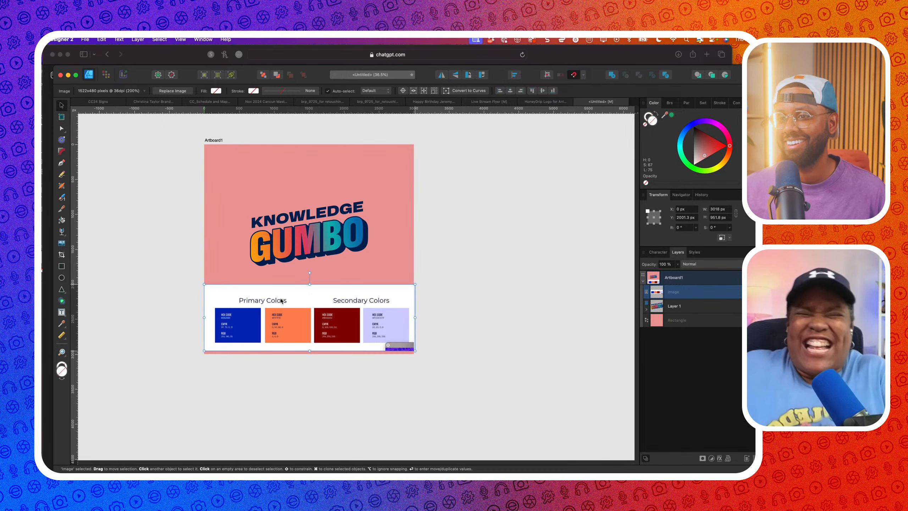
# Fill the background rectangle with lavender sampled from the palette
pyautogui.click(377, 271)
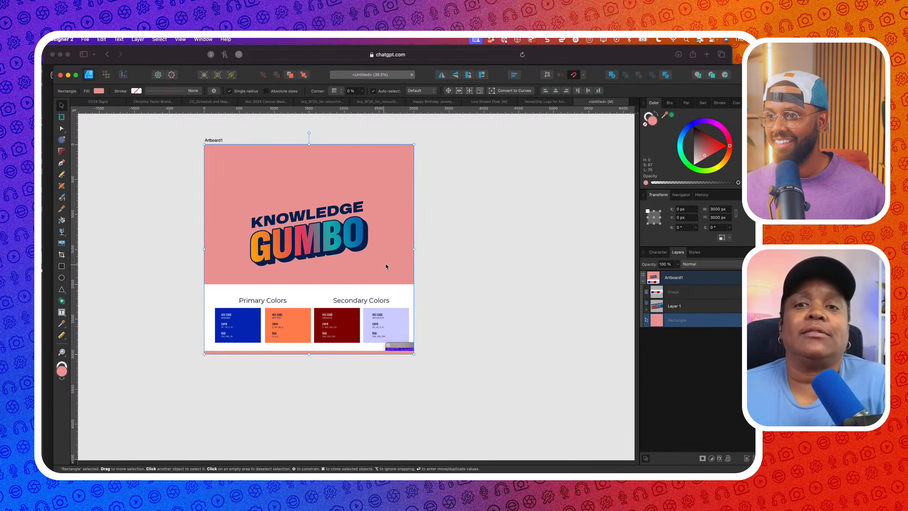
pyautogui.moveTo(673, 119); pyautogui.dragTo(401, 328)
pyautogui.click(672, 116)
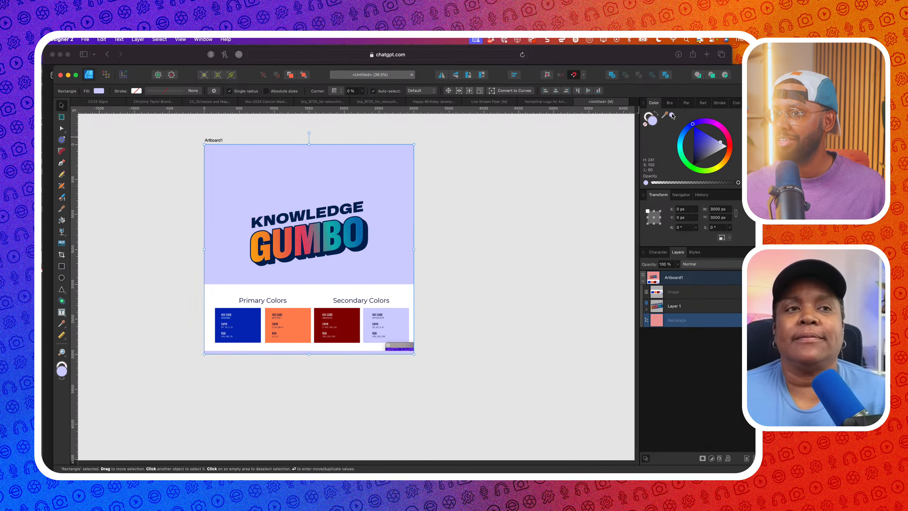
pyautogui.click(499, 173)
# Recolour both logo shadow shapes with the palette's blue, after trying and undoing dark red
pyautogui.scroll(2, 322, 255)
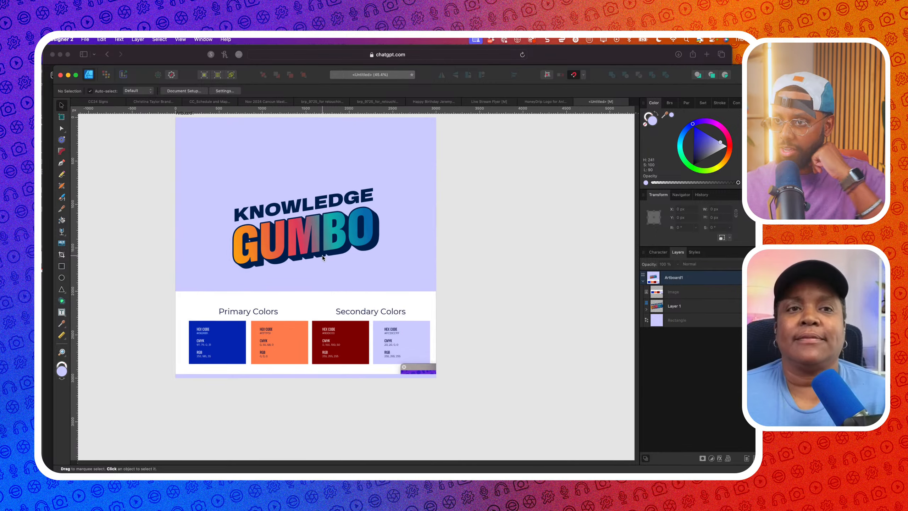
pyautogui.click(322, 256)
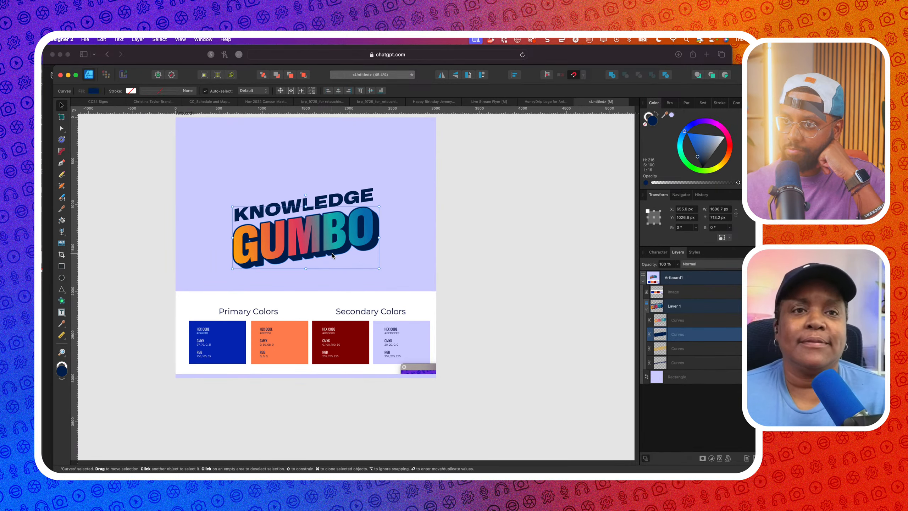
pyautogui.keyDown('super'); pyautogui.click(684, 362); pyautogui.keyUp('super')
pyautogui.moveTo(664, 115); pyautogui.dragTo(211, 361)
pyautogui.click(671, 116)
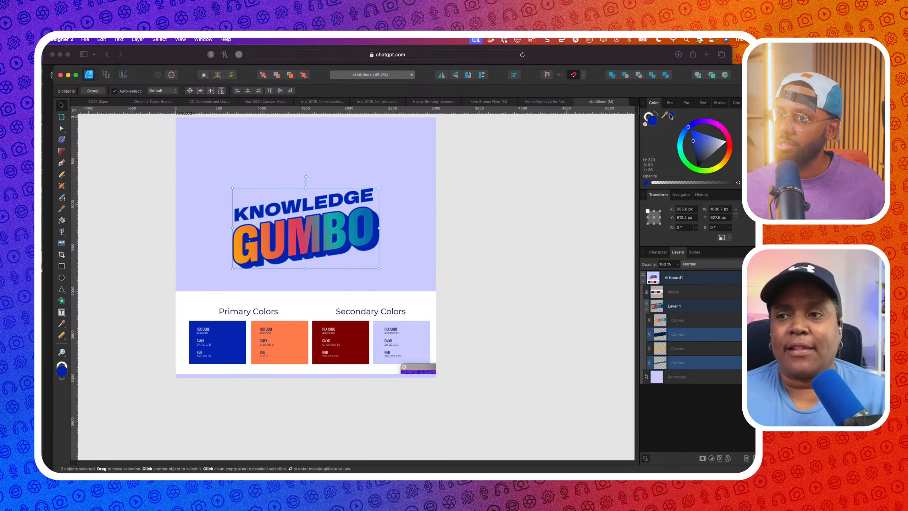
pyautogui.moveTo(664, 115); pyautogui.dragTo(349, 338)
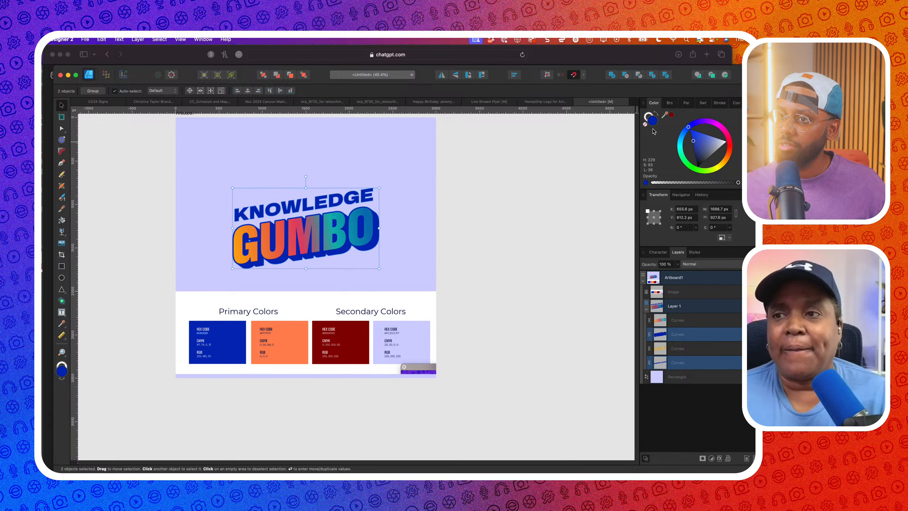
pyautogui.click(671, 116)
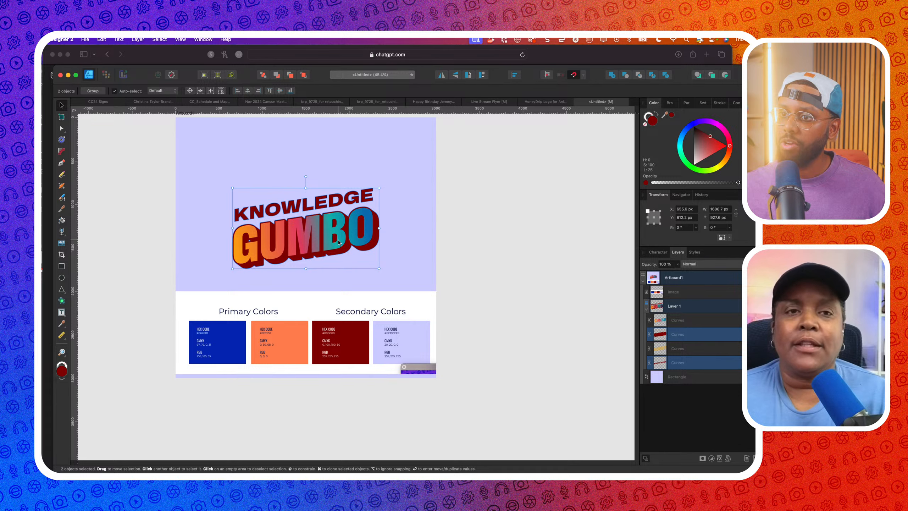
pyautogui.press('super+z')
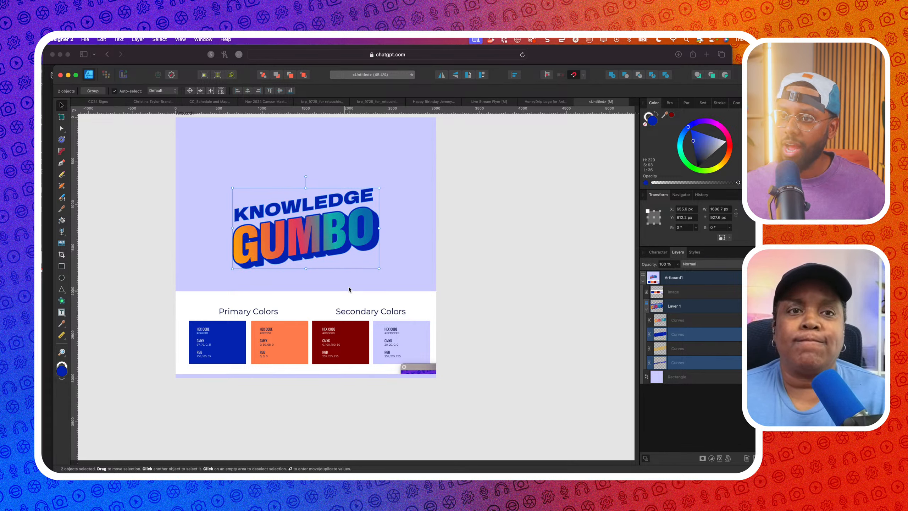
pyautogui.click(413, 249)
# Fill the GUMBO letters with the palette's orange, then reselect the background rectangle
pyautogui.click(338, 235)
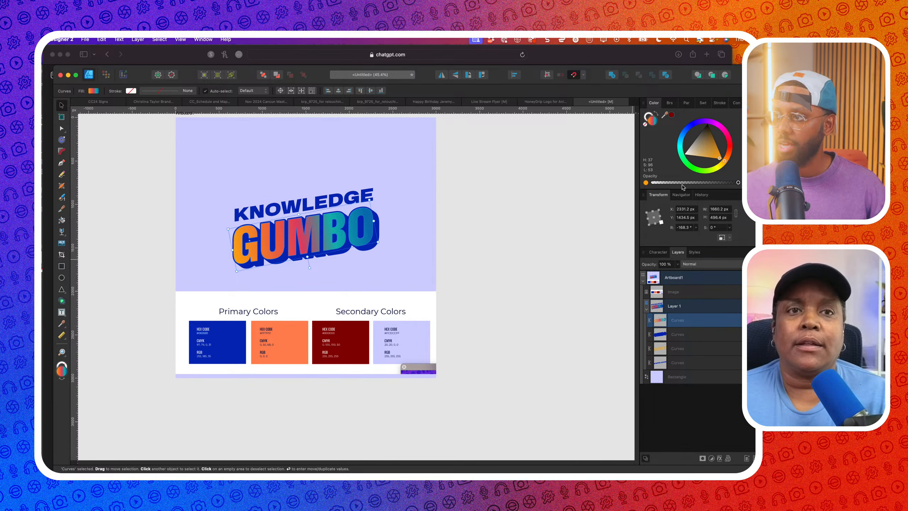
pyautogui.moveTo(667, 121); pyautogui.dragTo(281, 349)
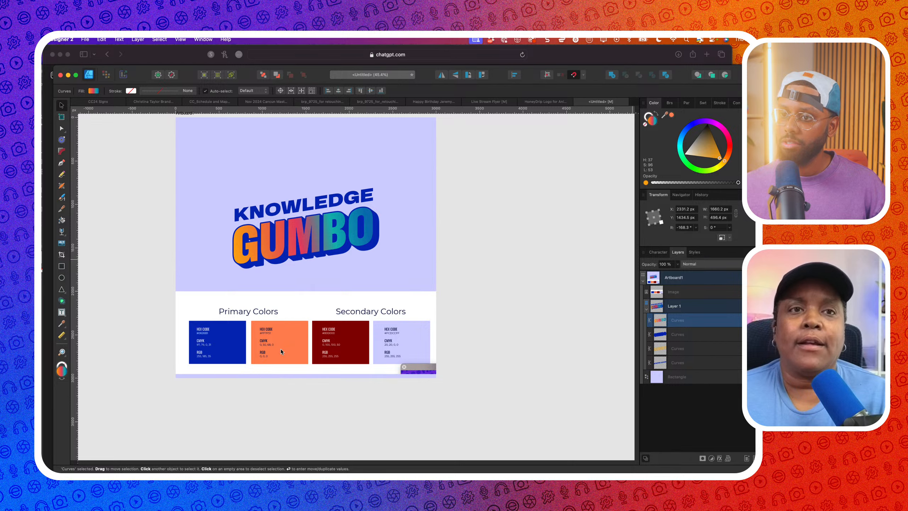
pyautogui.click(672, 115)
pyautogui.click(496, 237)
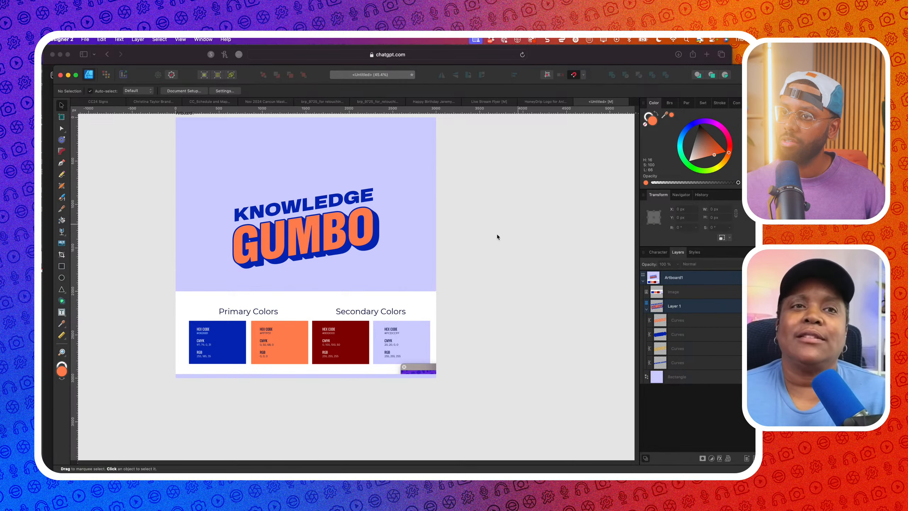
pyautogui.click(348, 250)
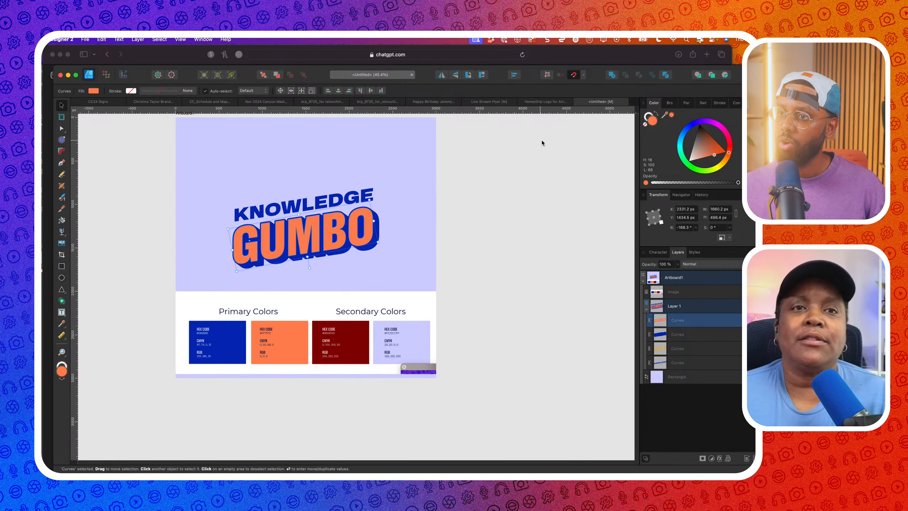
pyautogui.click(369, 245)
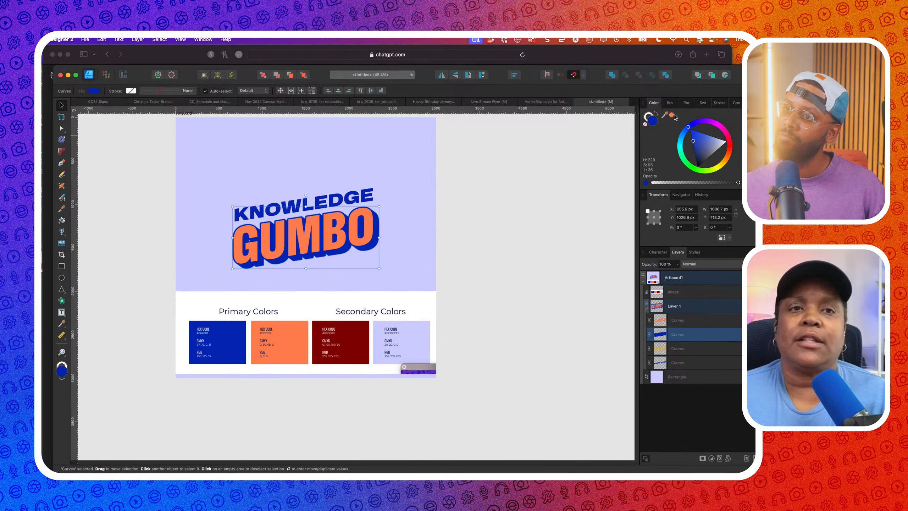
pyautogui.click(425, 247)
# Fill the background with orange and recolour the GUMBO letters with sampled lavender
pyautogui.click(672, 116)
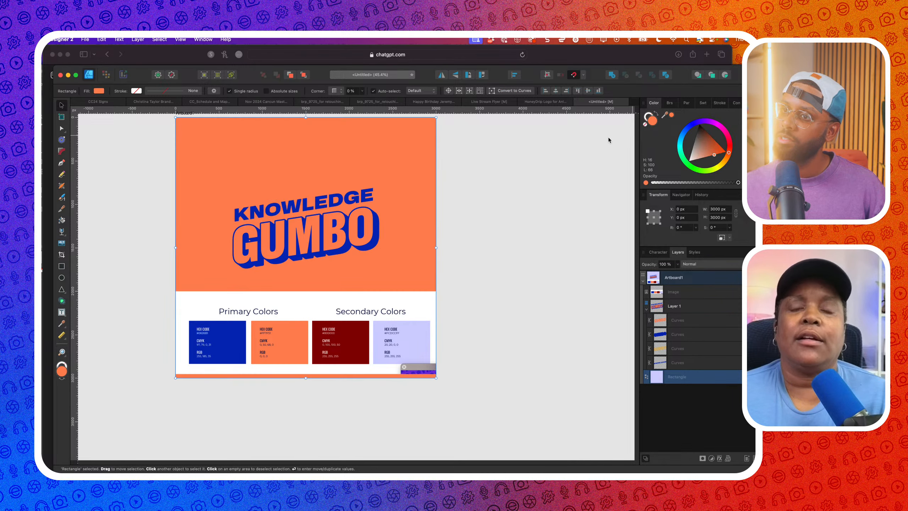
pyautogui.click(362, 253)
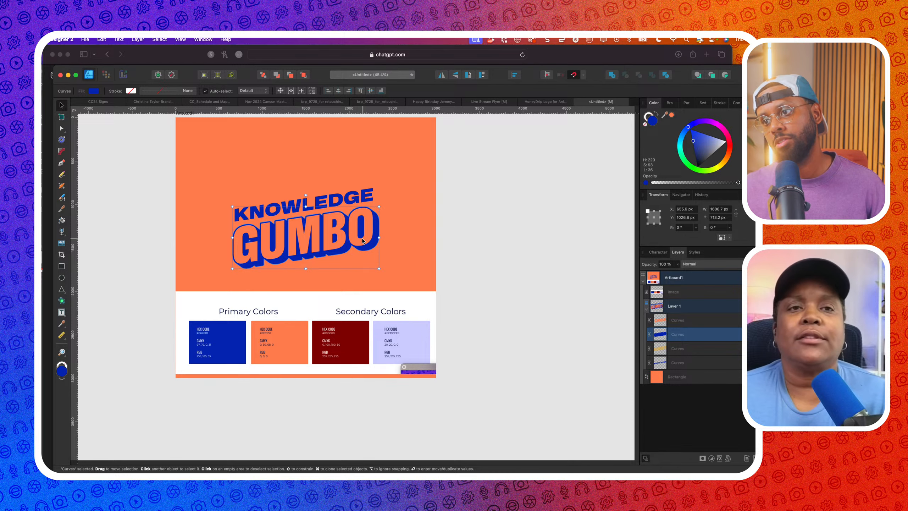
pyautogui.moveTo(664, 114); pyautogui.dragTo(402, 358)
pyautogui.click(671, 115)
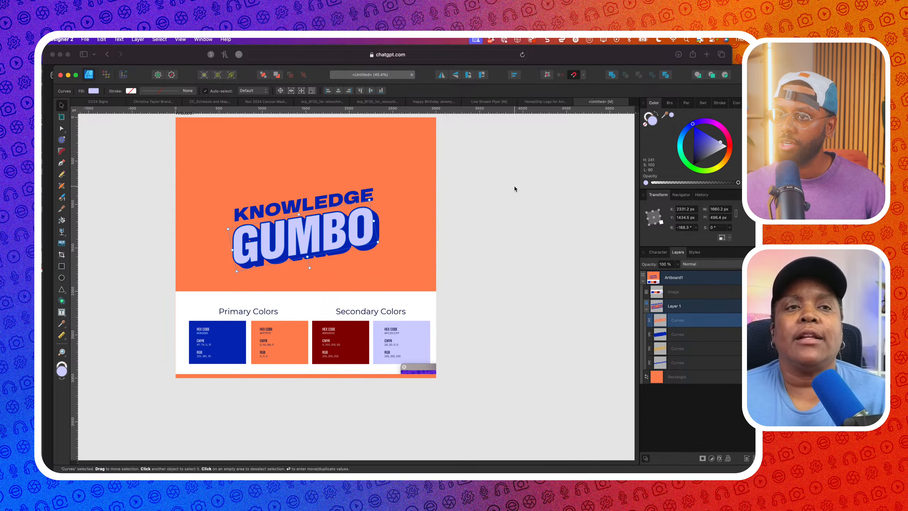
pyautogui.click(513, 185)
# Duplicate Artboard1 by Option-dragging a copy to the right of the original
pyautogui.scroll(-2, 513, 185)
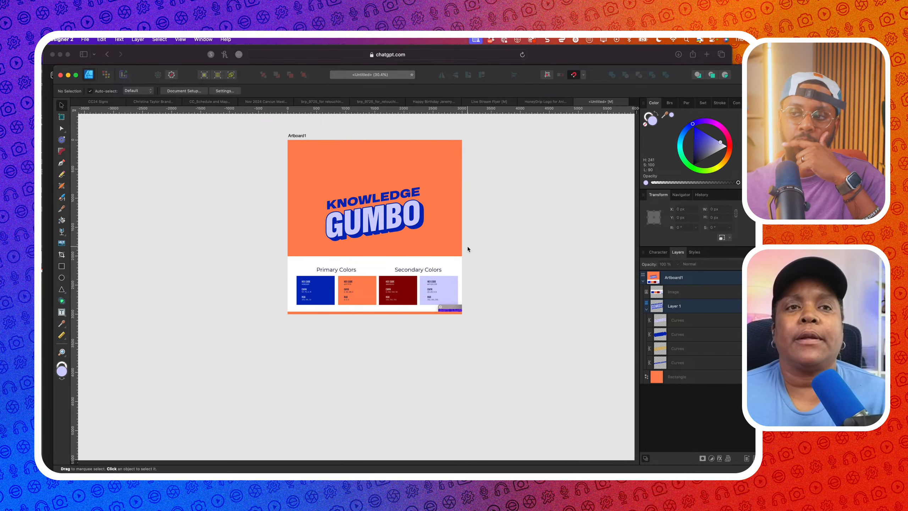
pyautogui.hscroll(6, 466, 246)
pyautogui.scroll(2, 466, 246)
pyautogui.click(319, 168)
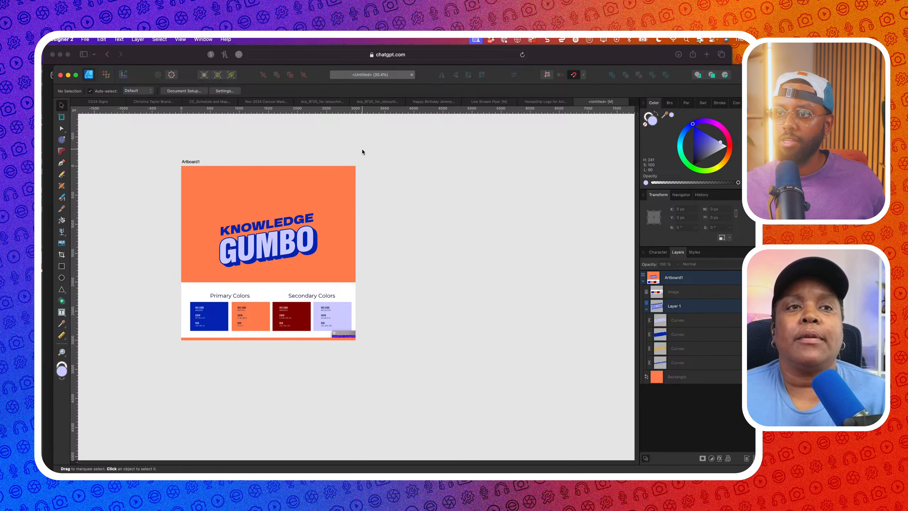
pyautogui.hscroll(4, 328, 172)
pyautogui.scroll(2, 328, 172)
pyautogui.moveTo(248, 219)
pyautogui.mouseDown()
pyautogui.moveTo(435, 219)
pyautogui.moveTo(426, 219)
pyautogui.mouseUp()
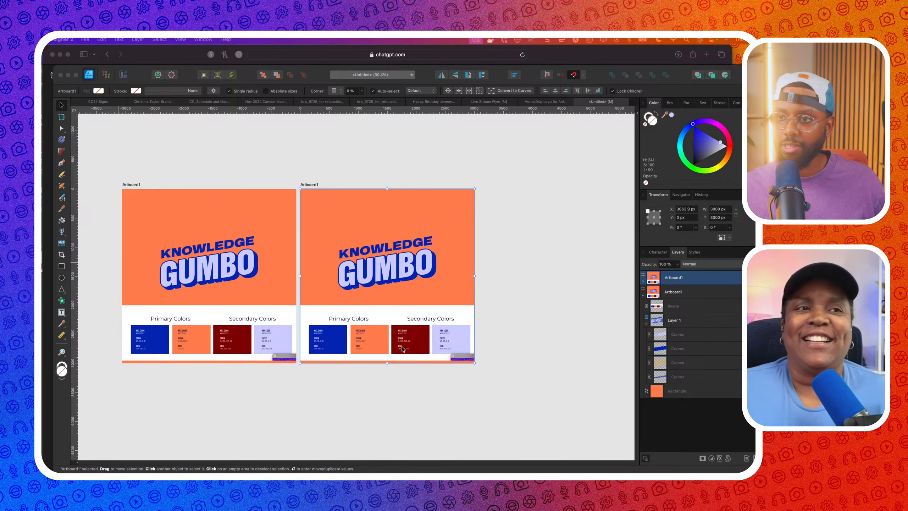
# Paste the colour palette reference images beside the artboard, then select the GUMBO lettering curves
pyautogui.click(395, 386)
pyautogui.scroll(-3, 394, 386)
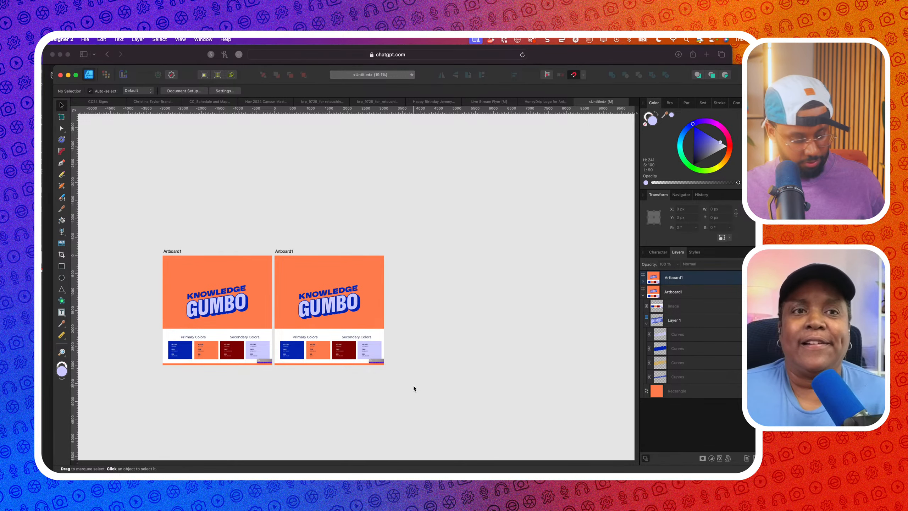
pyautogui.press('super+v')
pyautogui.moveTo(362, 289); pyautogui.dragTo(445, 308)
pyautogui.scroll(3, 425, 321)
pyautogui.click(255, 342)
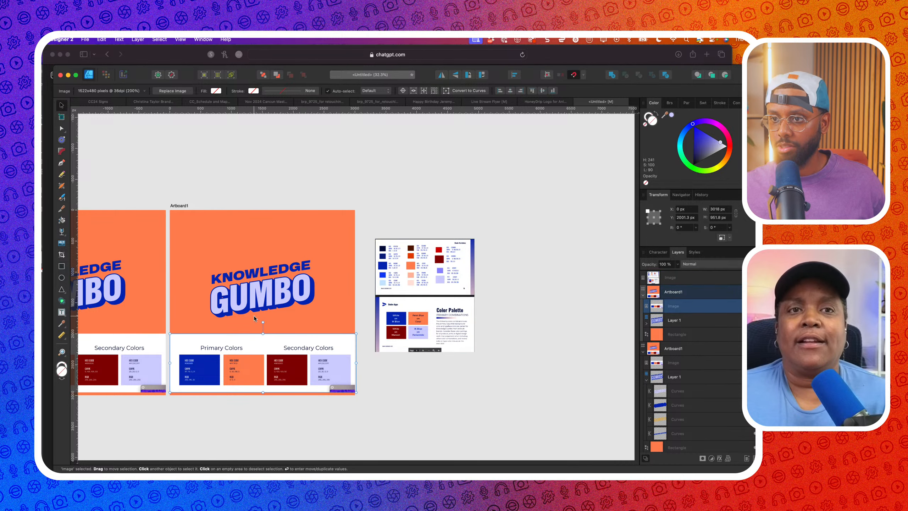
pyautogui.click(254, 317)
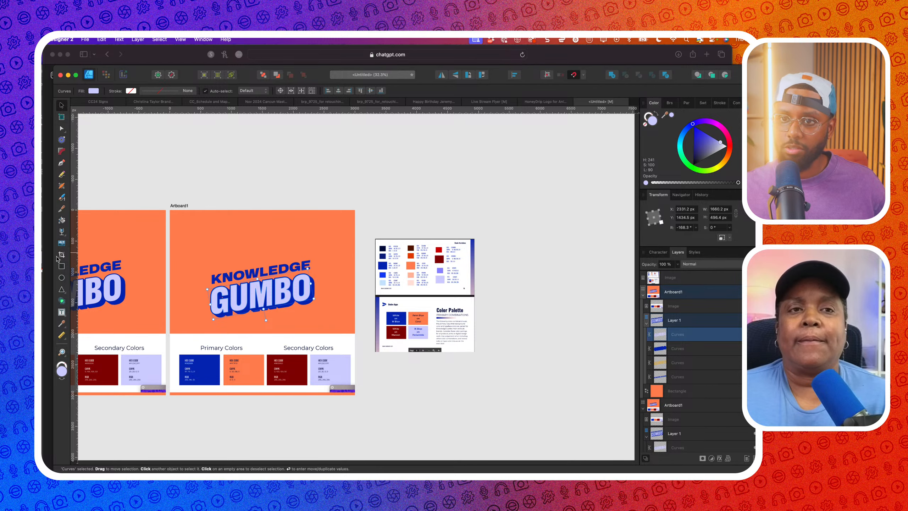
pyautogui.click(61, 301)
# Build a new shape from the G, U, M, B and O letter areas
pyautogui.scroll(3, 236, 300)
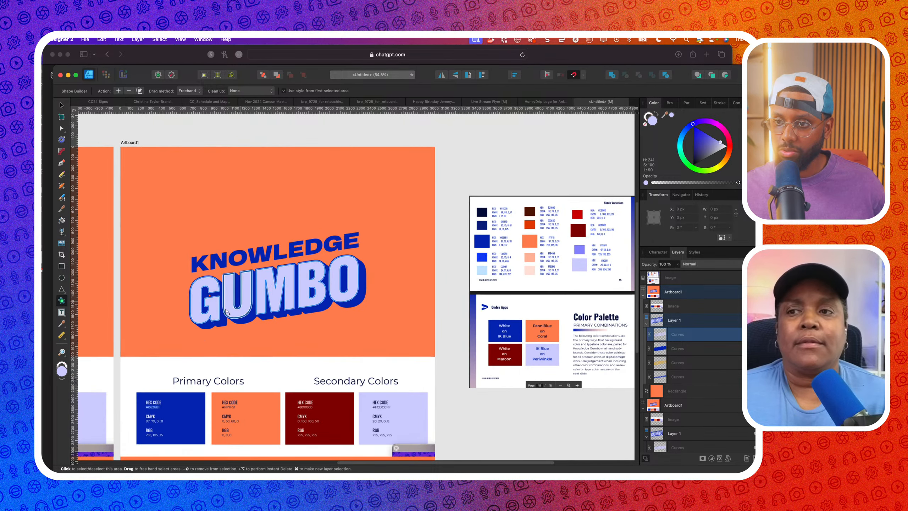
pyautogui.click(217, 311)
pyautogui.click(234, 315)
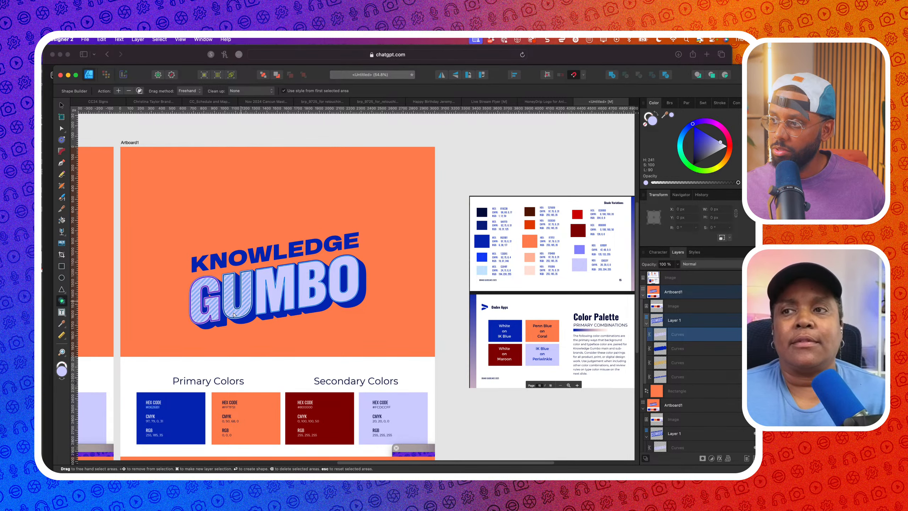
pyautogui.click(268, 302)
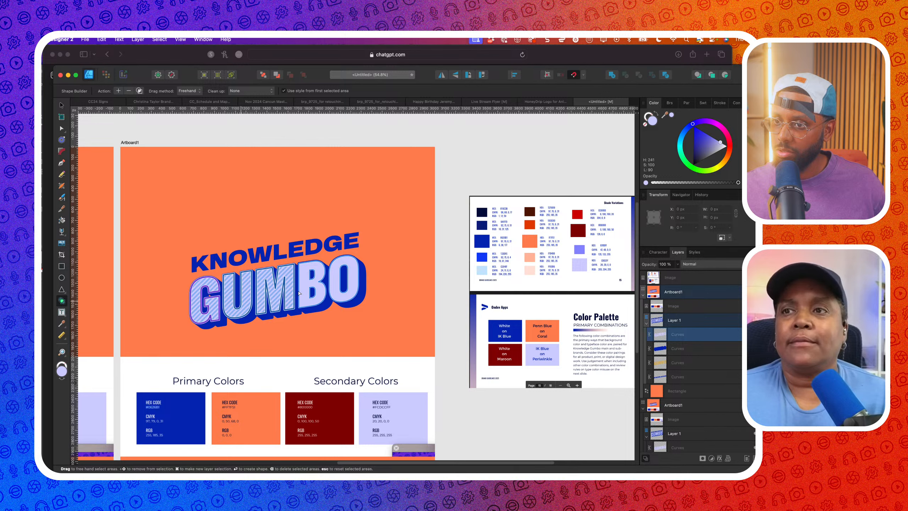
pyautogui.click(310, 291)
pyautogui.click(334, 291)
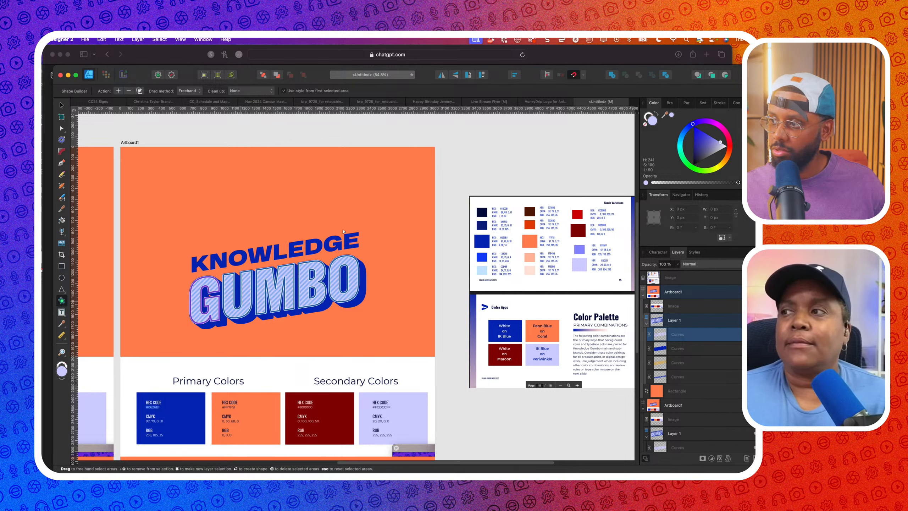
pyautogui.press('Return')
pyautogui.press('v')
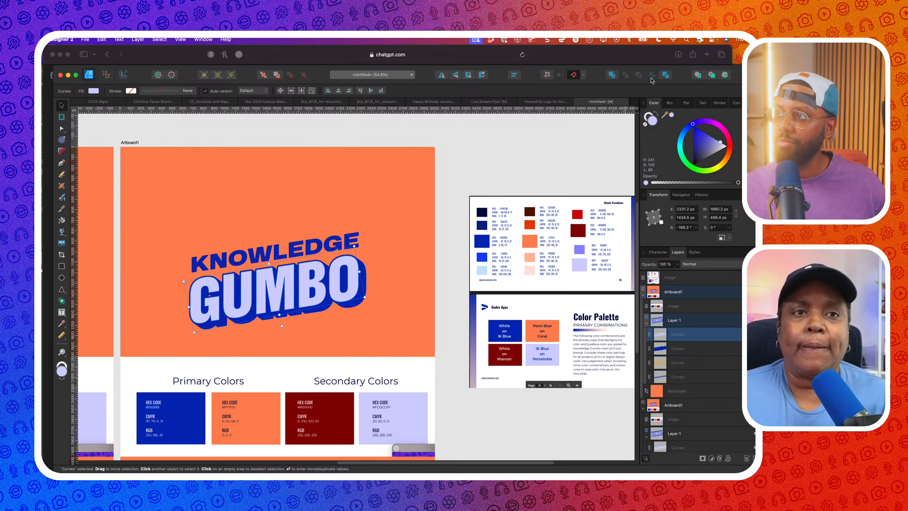
# Divide the shape into pieces and subtract the counters out of the B and O
pyautogui.click(666, 80)
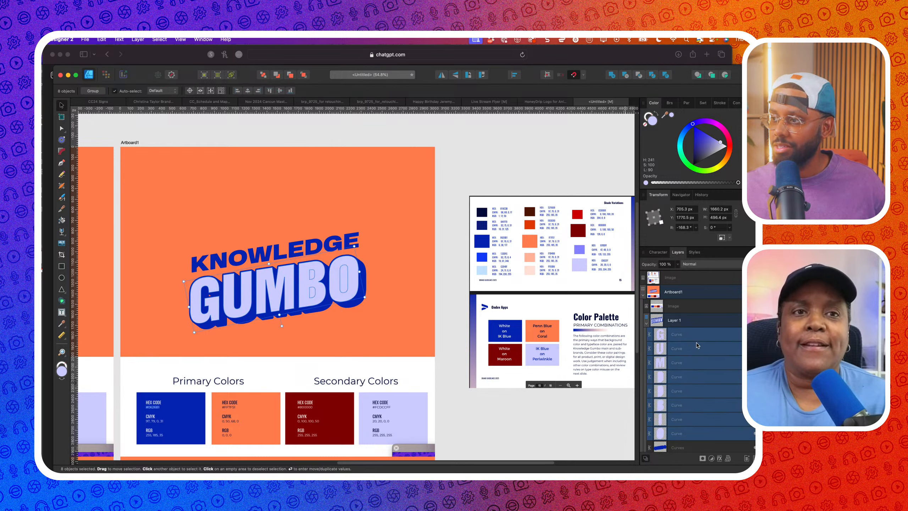
pyautogui.click(683, 379)
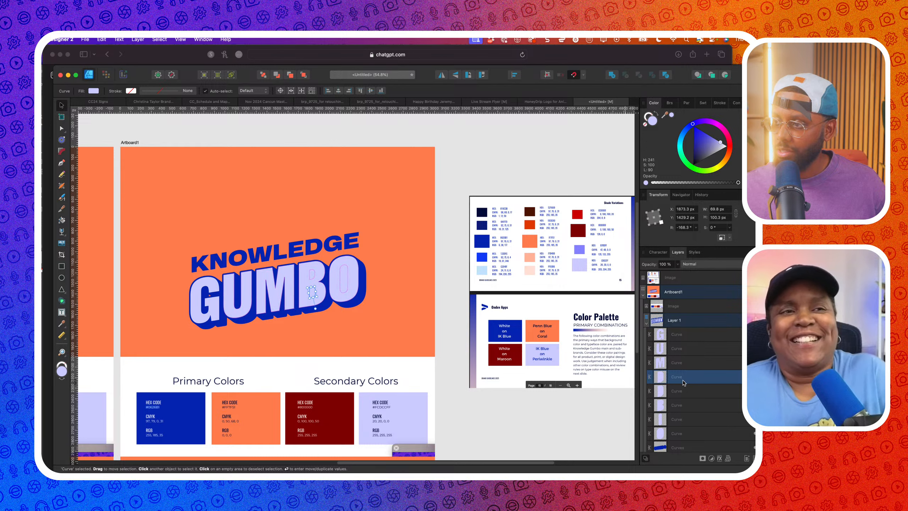
pyautogui.keyDown('shift'); pyautogui.click(681, 392); pyautogui.keyUp('shift')
pyautogui.click(612, 77)
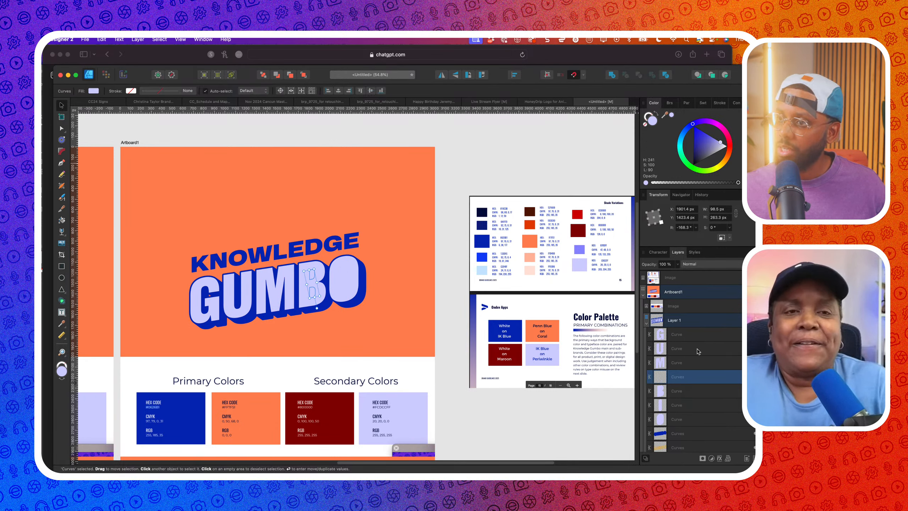
pyautogui.keyDown('shift'); pyautogui.click(681, 391); pyautogui.keyUp('shift')
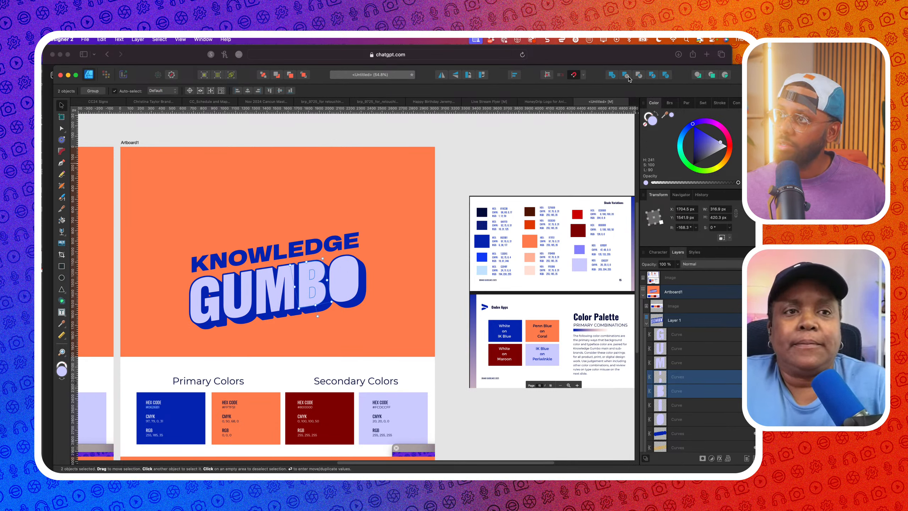
pyautogui.click(625, 76)
pyautogui.click(671, 393)
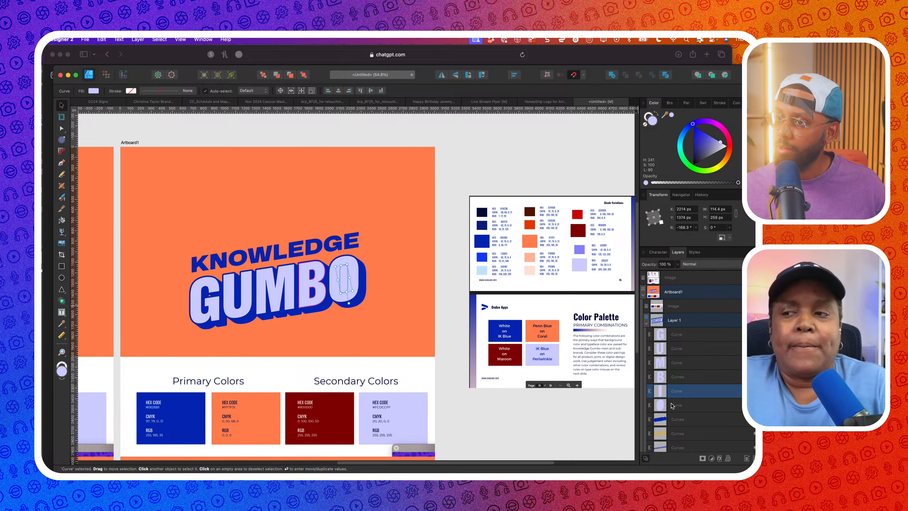
pyautogui.keyDown('shift'); pyautogui.click(673, 405); pyautogui.keyUp('shift')
pyautogui.click(625, 76)
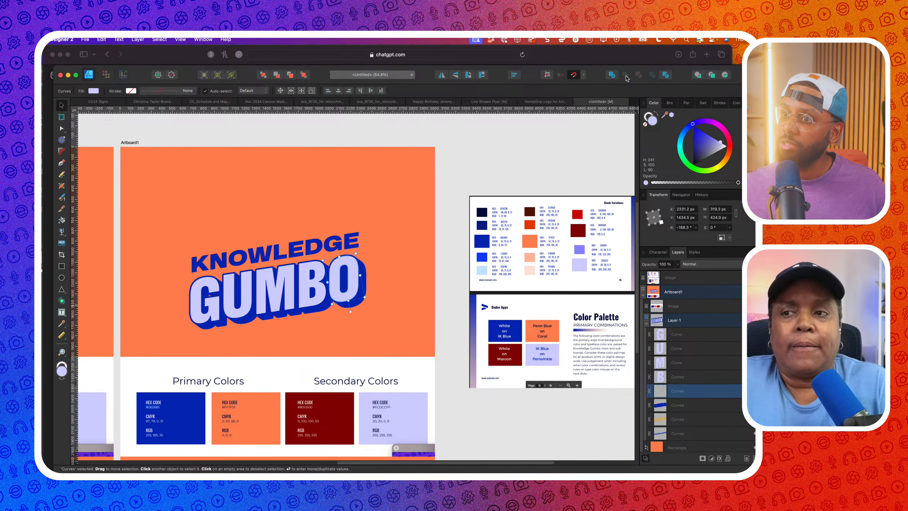
# Select the blue GUMBO shadow shape
pyautogui.scroll(-3, 412, 258)
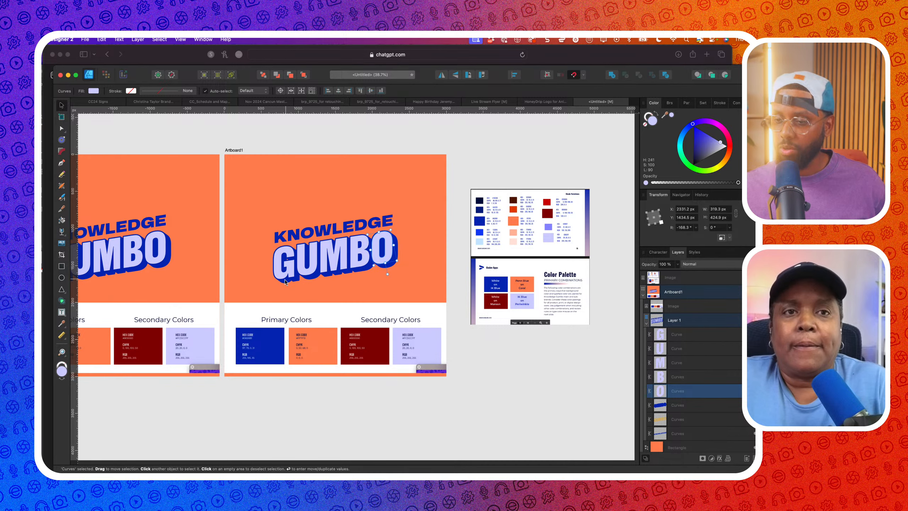
pyautogui.scroll(1, 281, 288)
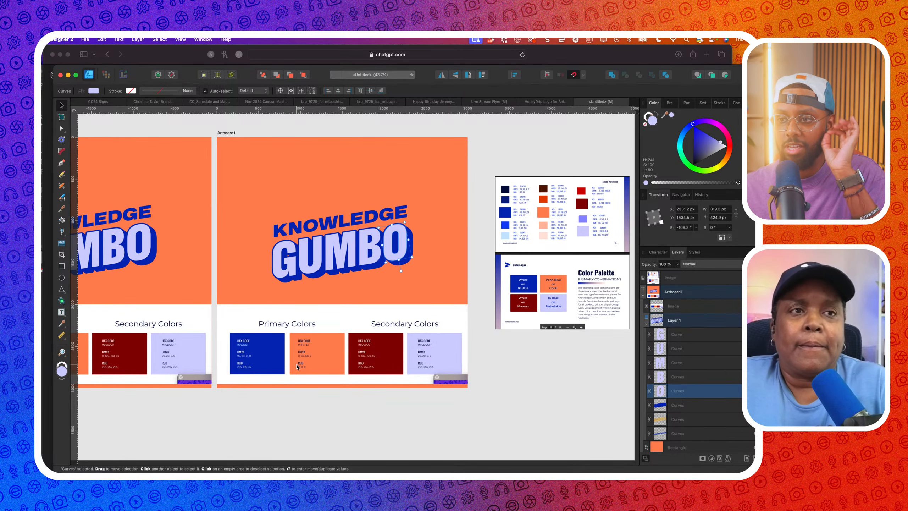
pyautogui.click(289, 274)
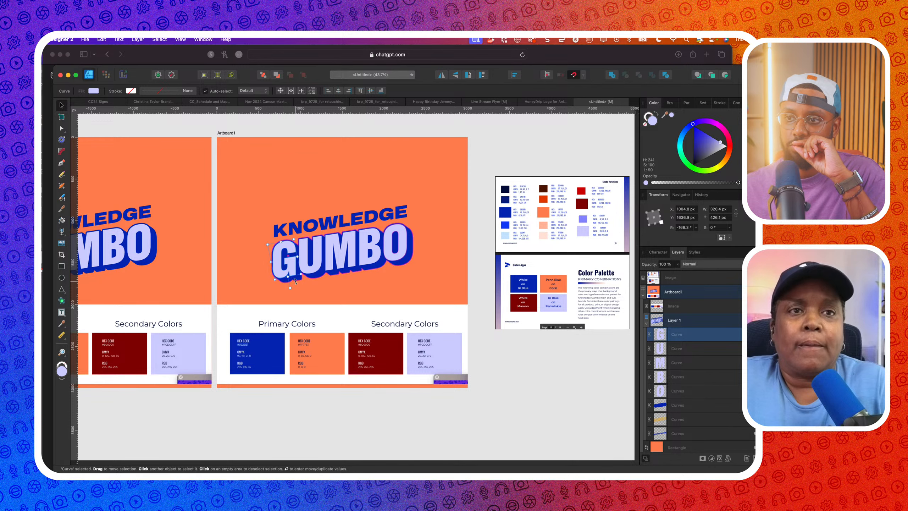
pyautogui.click(295, 278)
# Darken the GUMBO shadow to near-black navy and fill the G with the Primary Colors blue
pyautogui.moveTo(721, 158); pyautogui.dragTo(696, 162)
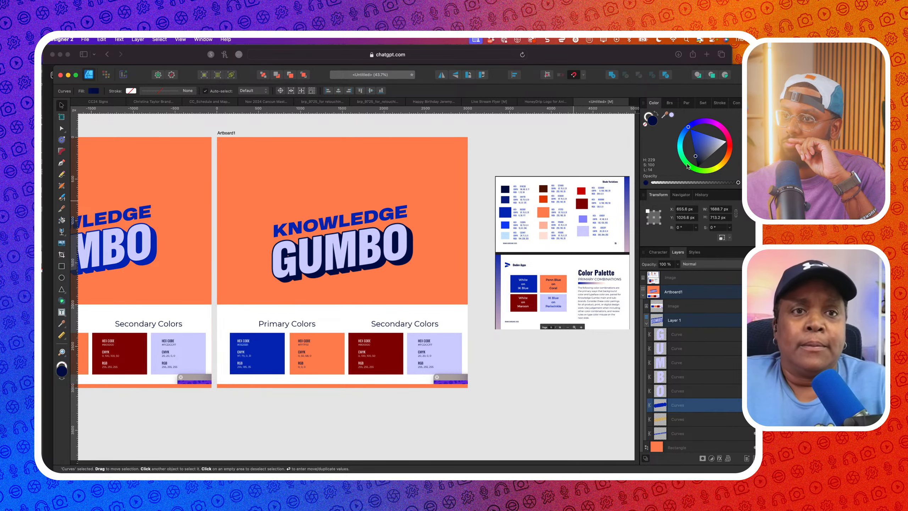
pyautogui.scroll(3, 339, 267)
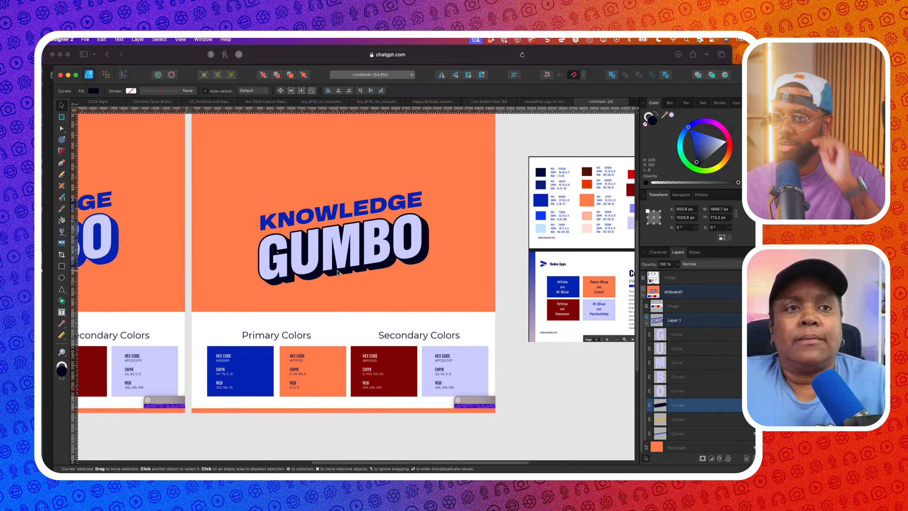
pyautogui.click(288, 274)
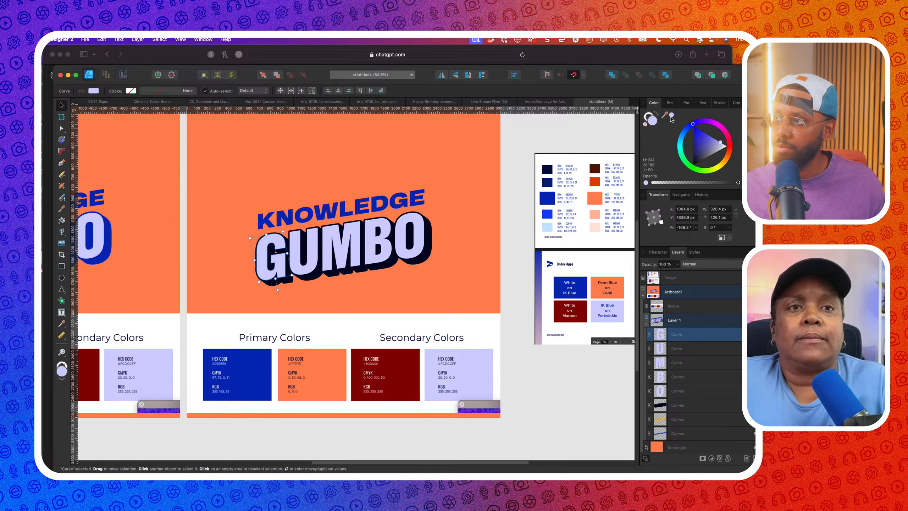
pyautogui.moveTo(664, 115); pyautogui.dragTo(251, 377)
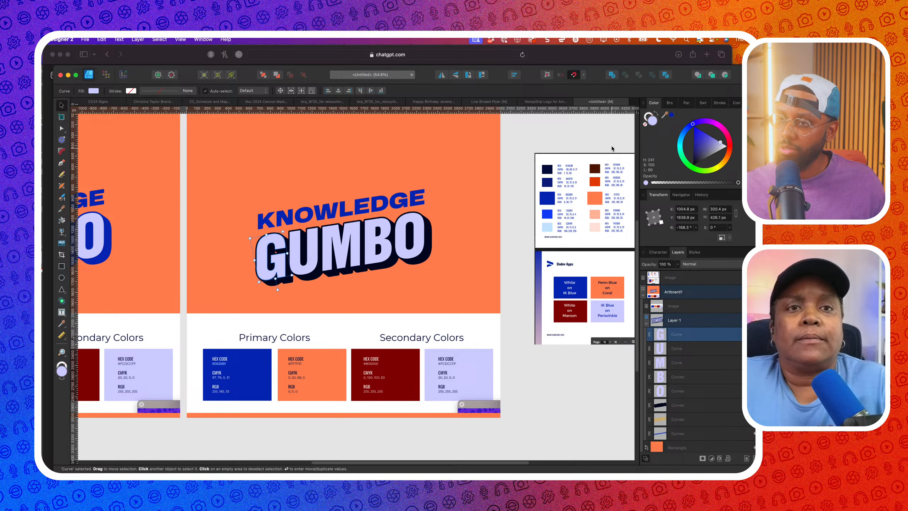
pyautogui.click(671, 116)
# Colour the U orange and the B maroon using swatches sampled from the palette
pyautogui.click(305, 266)
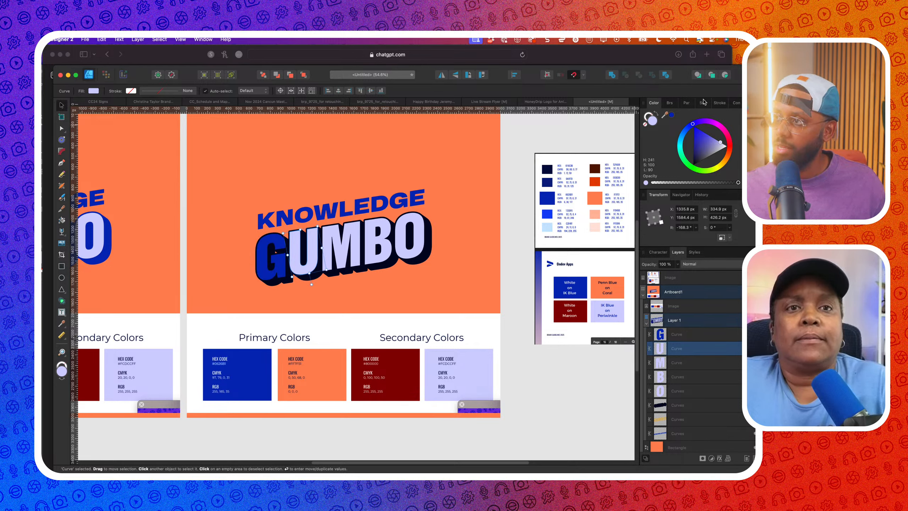
pyautogui.moveTo(672, 115); pyautogui.dragTo(317, 375)
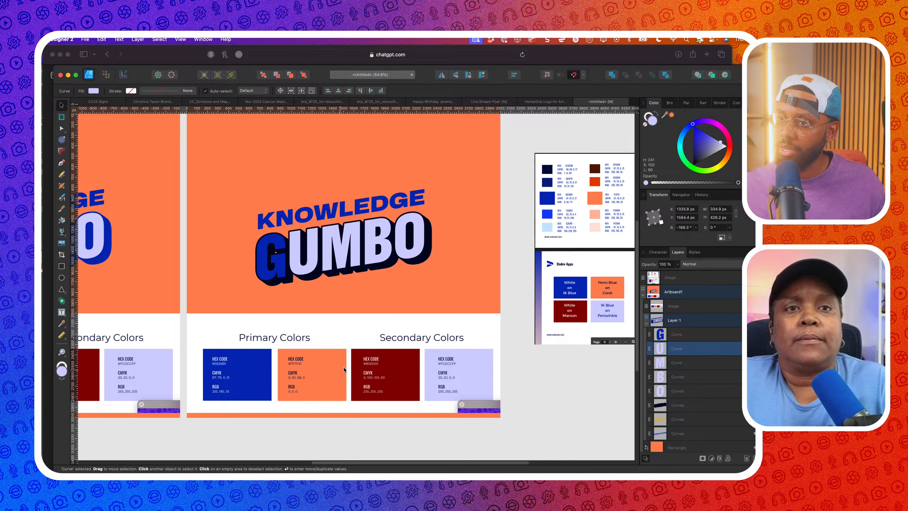
pyautogui.click(672, 116)
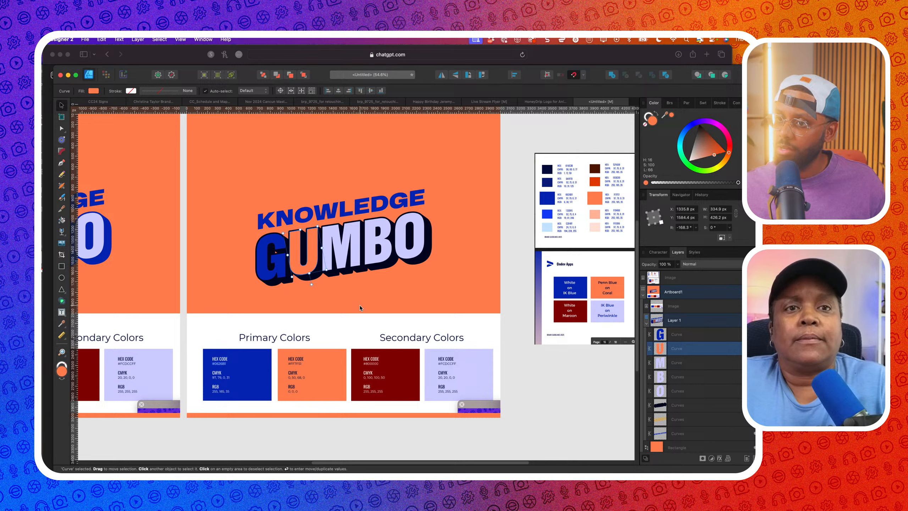
pyautogui.click(348, 263)
pyautogui.click(387, 247)
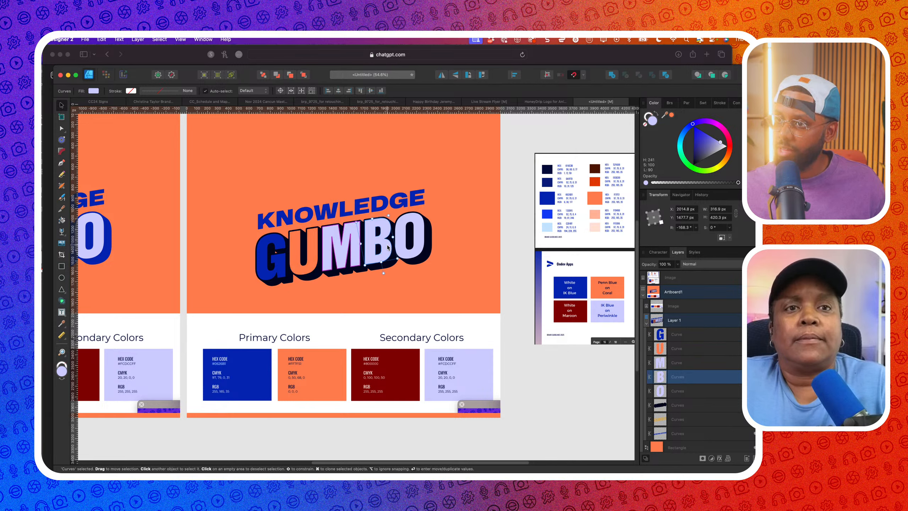
pyautogui.moveTo(410, 367)
pyautogui.mouseDown()
pyautogui.moveTo(365, 384)
pyautogui.moveTo(397, 374)
pyautogui.mouseUp()
pyautogui.click(671, 114)
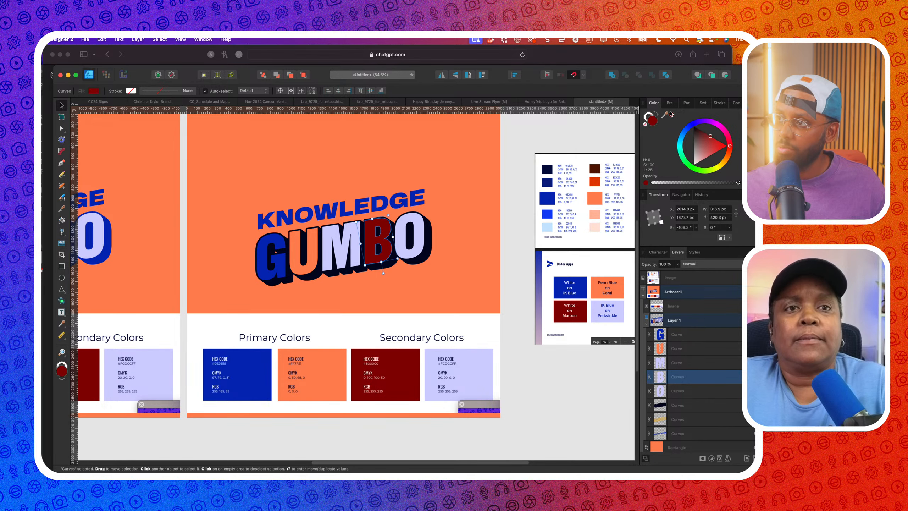
# Select the orange background rectangle
pyautogui.scroll(-2, 504, 202)
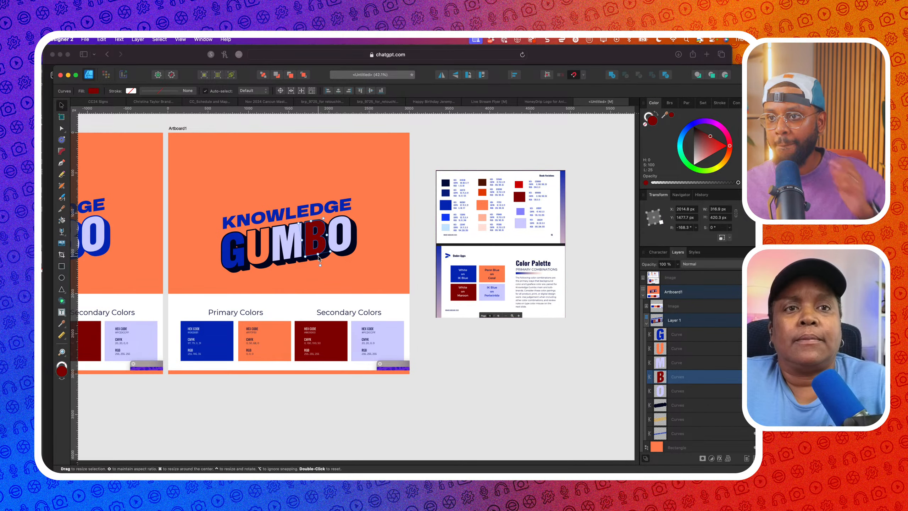
pyautogui.scroll(1, 301, 291)
pyautogui.click(300, 290)
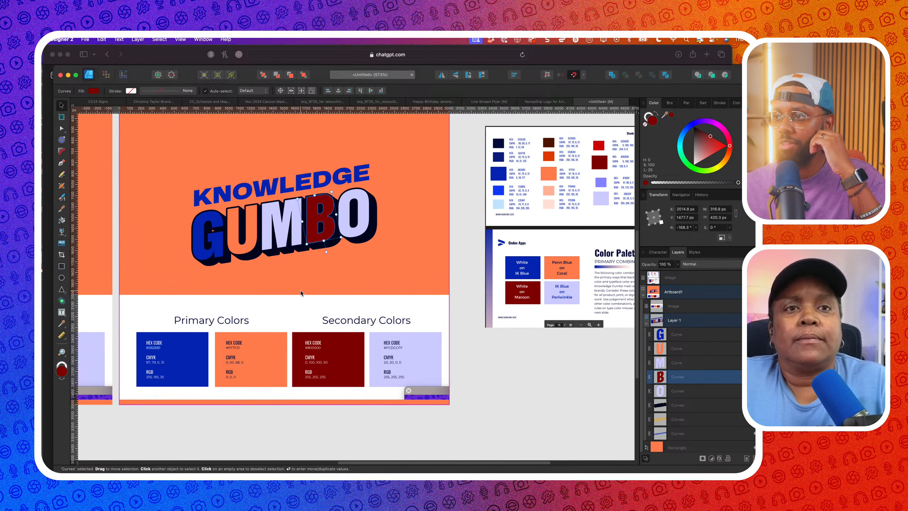
pyautogui.scroll(2, 301, 290)
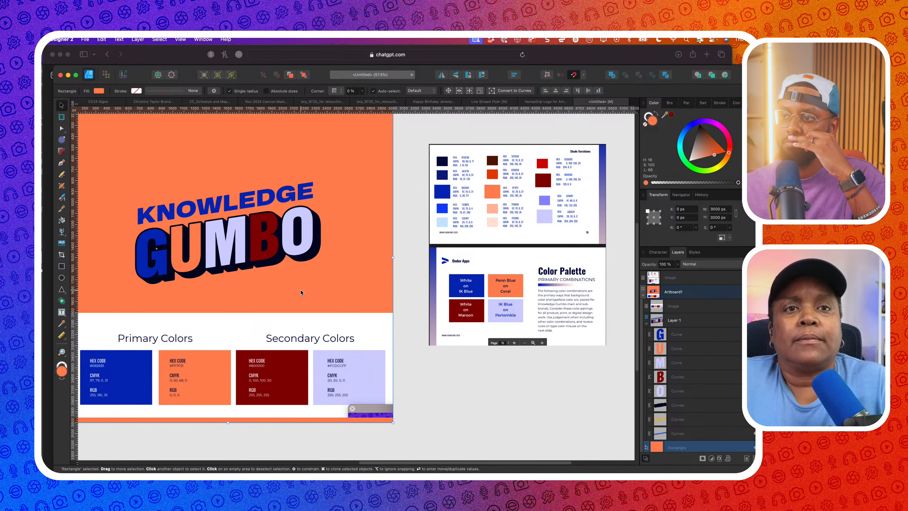
# Set the orange background rectangle behind KNOWLEDGE GUMBO to a white fill
pyautogui.scroll(1, 301, 290)
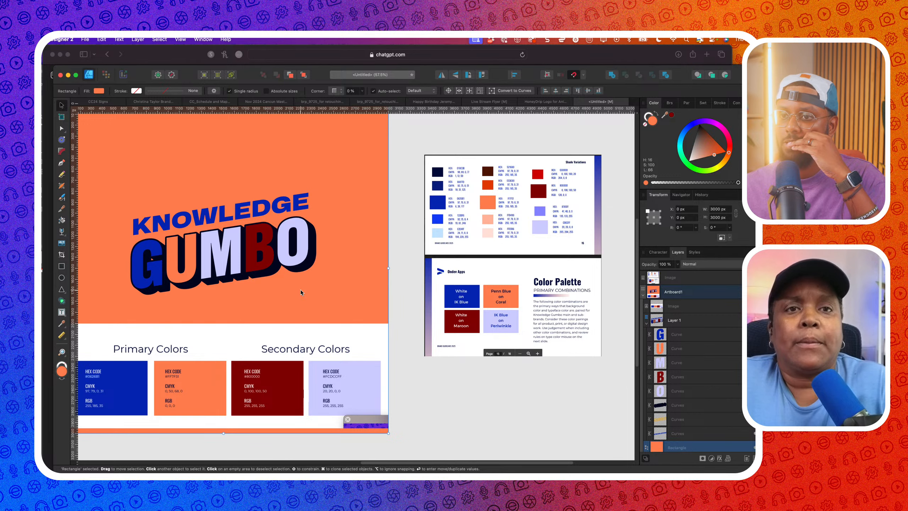
pyautogui.hscroll(-2, 301, 290)
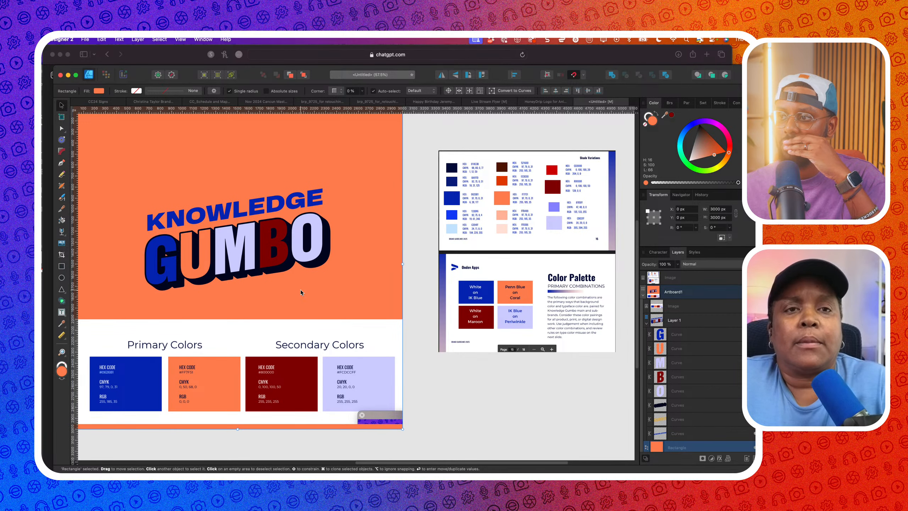
pyautogui.scroll(5, 525, 217)
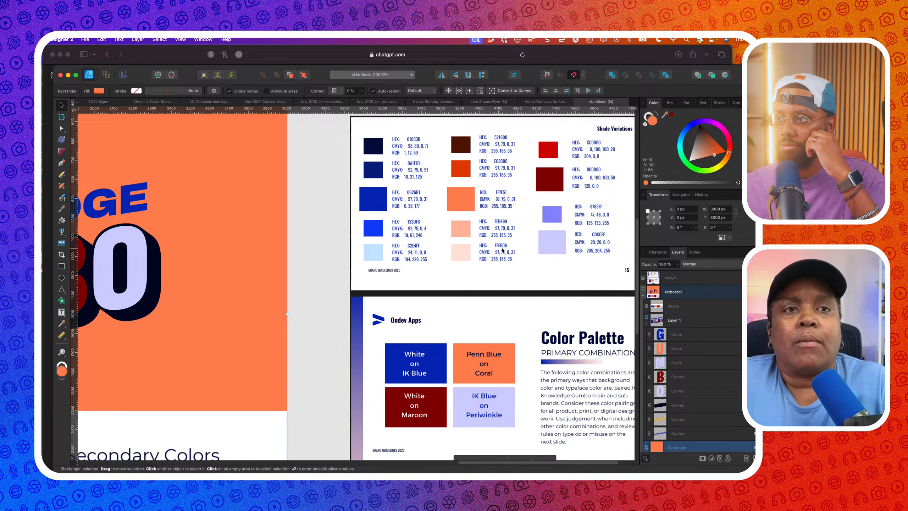
pyautogui.scroll(-5, 396, 256)
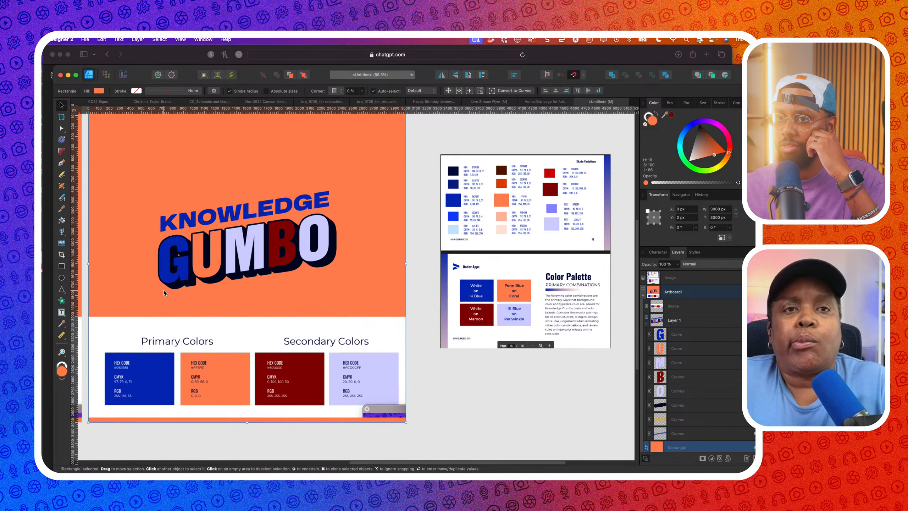
pyautogui.click(174, 263)
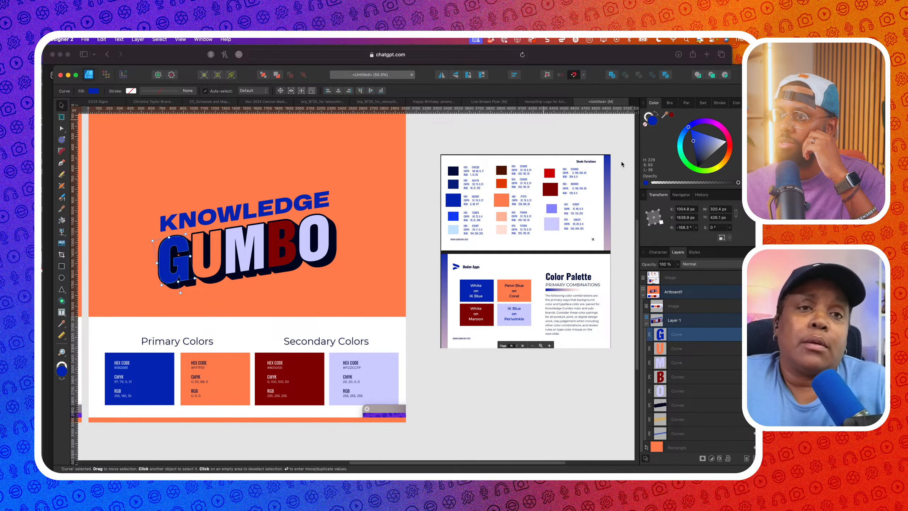
pyautogui.click(352, 208)
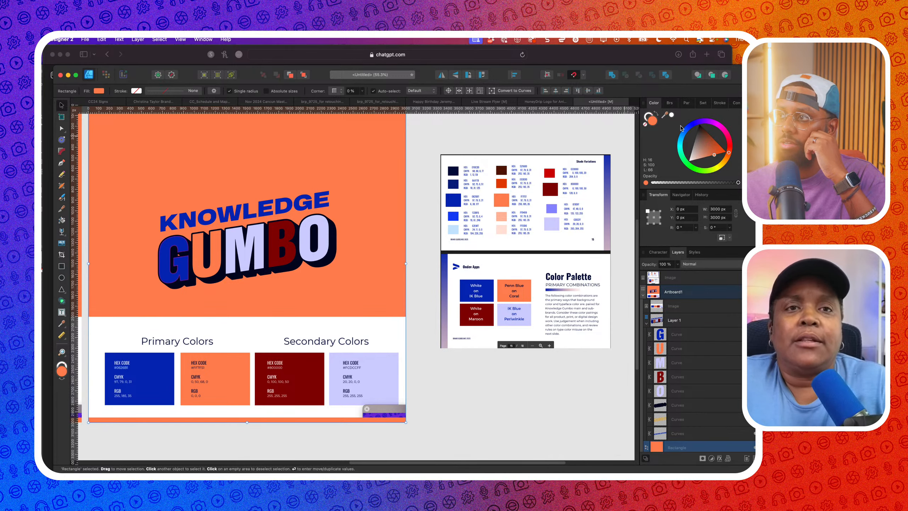
pyautogui.moveTo(706, 154); pyautogui.dragTo(668, 162)
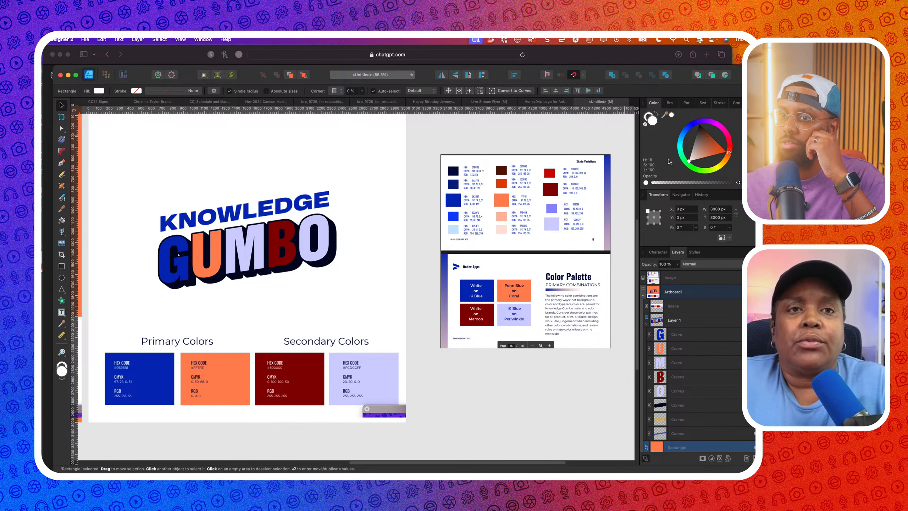
# Fill the G with light blue and the U with pale pink sampled from the palette image
pyautogui.click(186, 269)
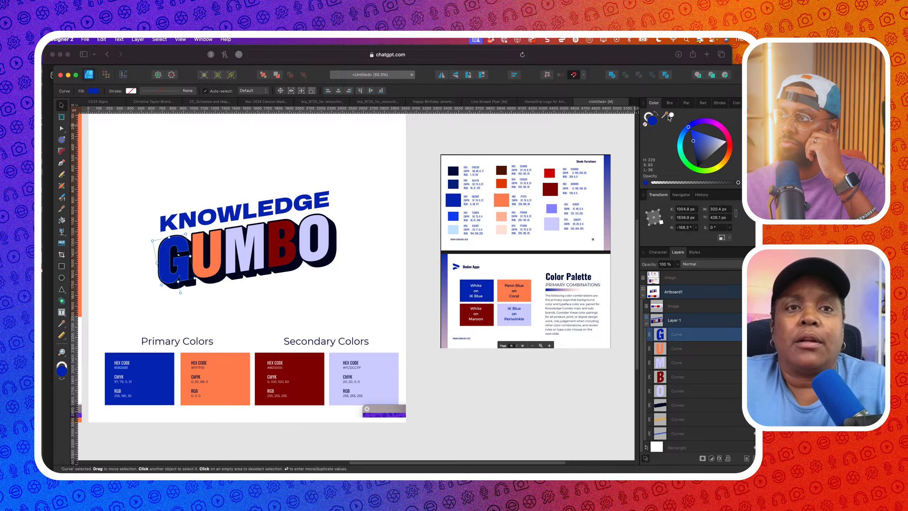
pyautogui.moveTo(669, 118); pyautogui.dragTo(511, 217)
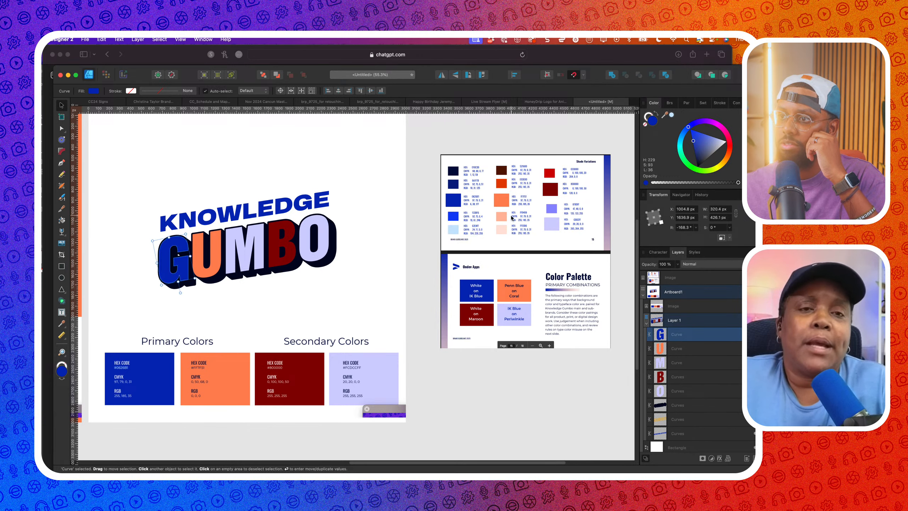
pyautogui.click(672, 115)
pyautogui.click(219, 268)
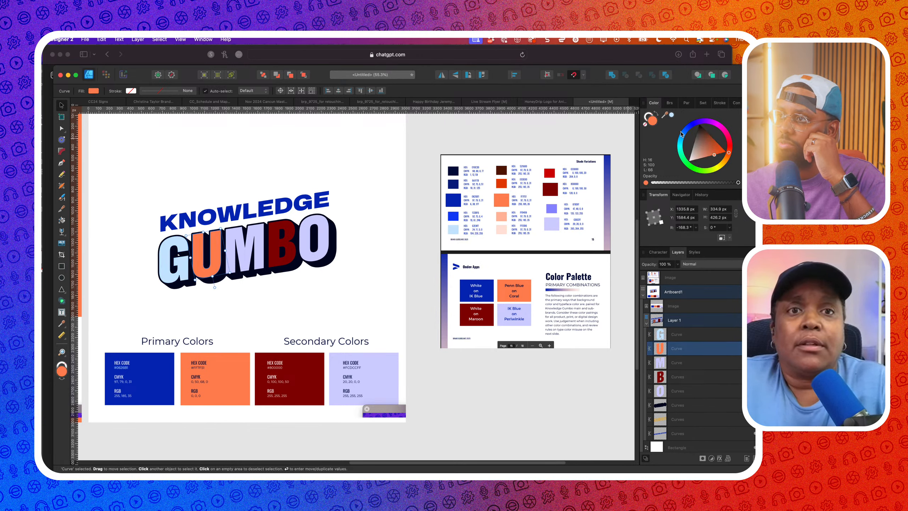
pyautogui.moveTo(672, 115); pyautogui.dragTo(501, 220)
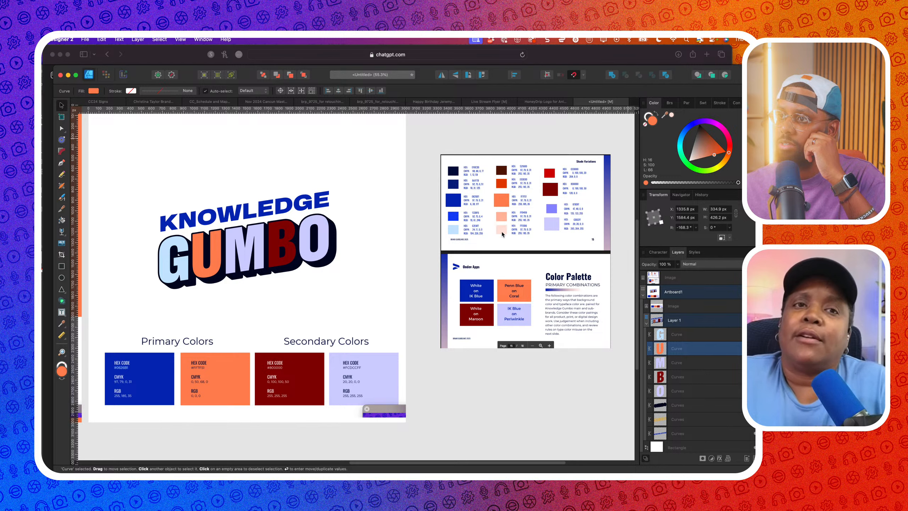
pyautogui.click(671, 115)
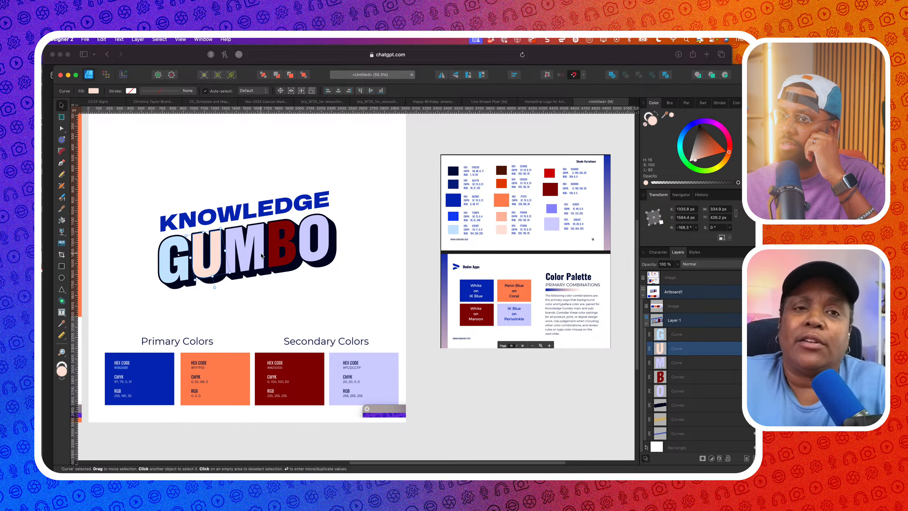
# Fill the B with the red swatch sampled from the palette image
pyautogui.click(262, 255)
pyautogui.click(289, 247)
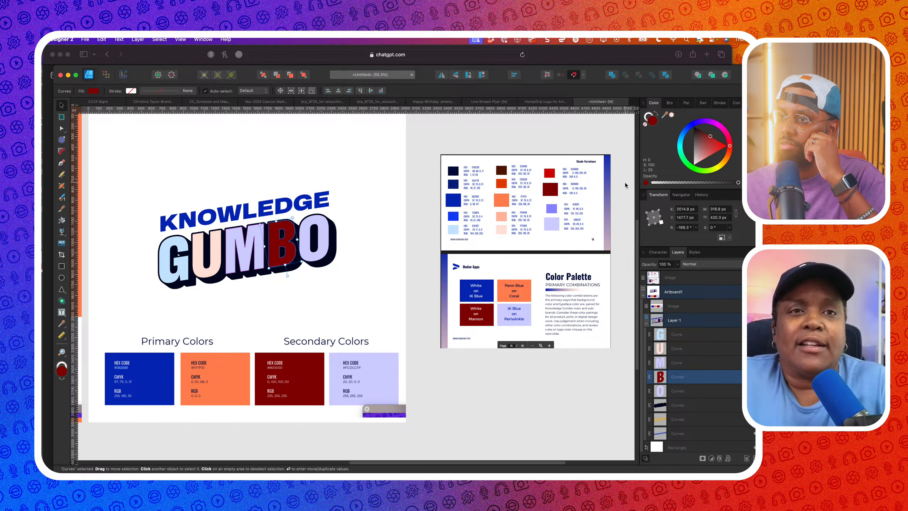
pyautogui.moveTo(664, 115); pyautogui.dragTo(587, 199)
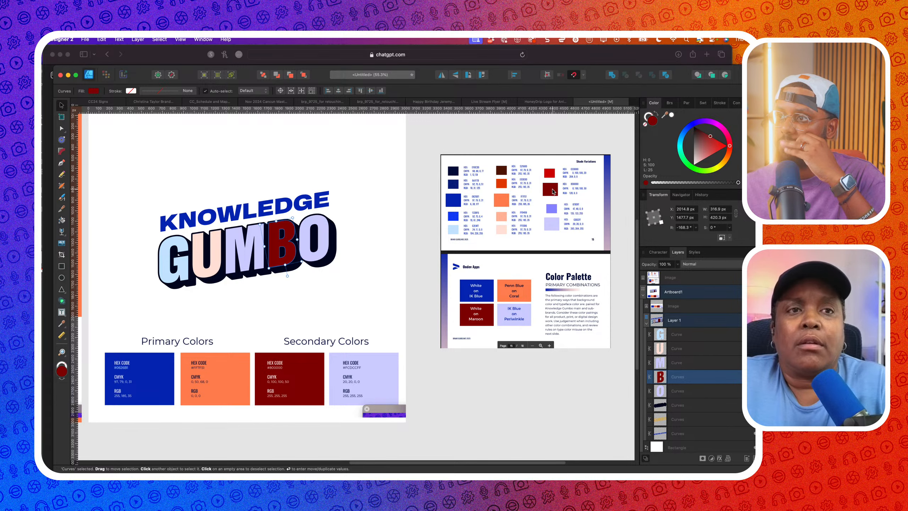
pyautogui.scroll(-4, 310, 257)
pyautogui.hscroll(-4, 310, 256)
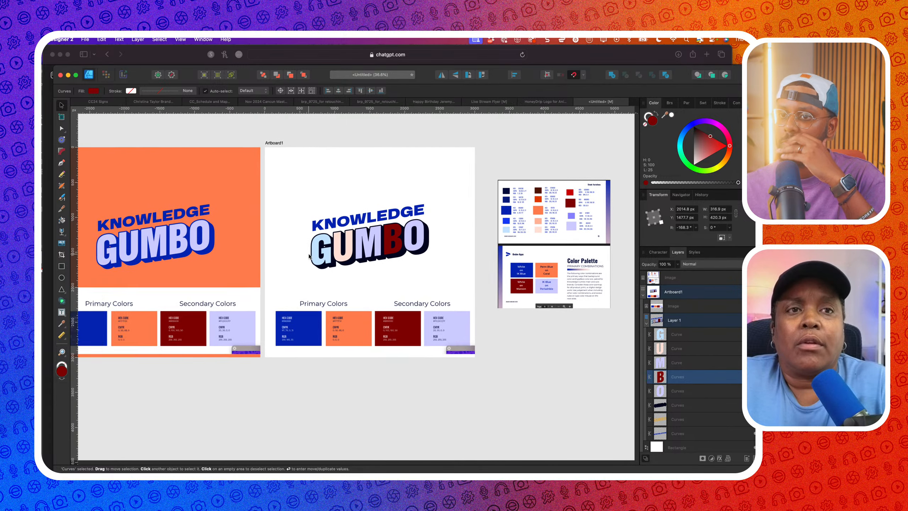
pyautogui.scroll(-2, 309, 257)
pyautogui.hscroll(-3, 309, 256)
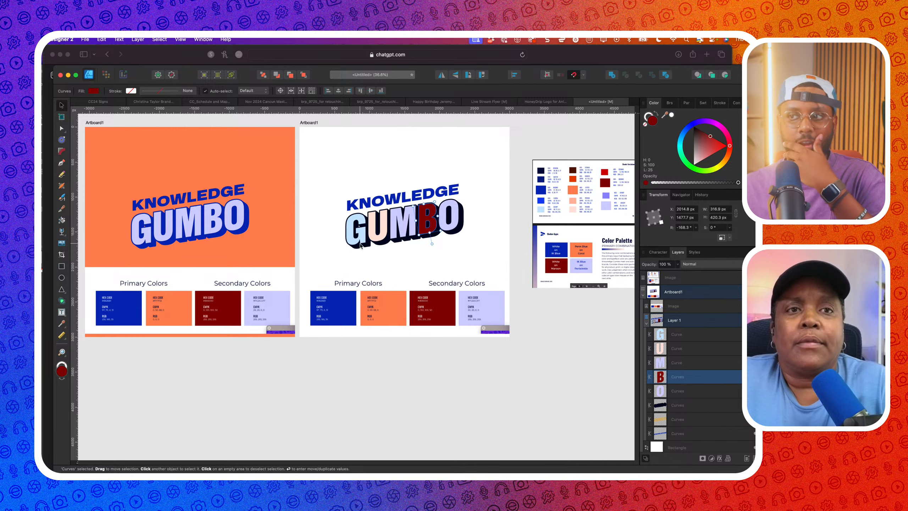
pyautogui.hscroll(-2, 236, 244)
pyautogui.hscroll(4, 237, 245)
pyautogui.scroll(1, 236, 244)
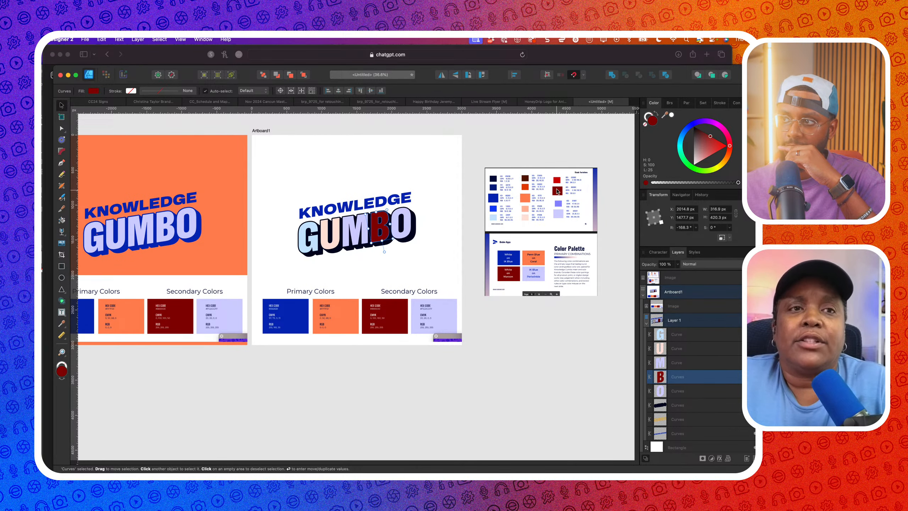
pyautogui.scroll(3, 401, 230)
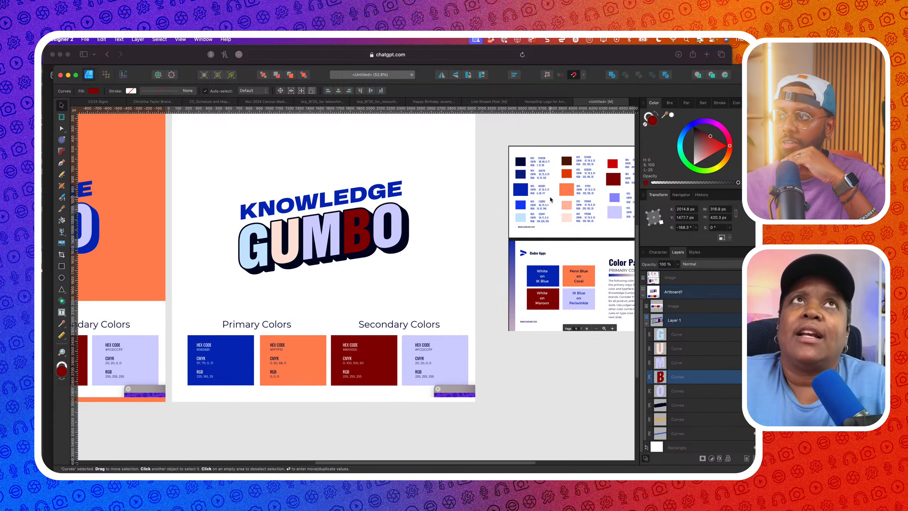
pyautogui.moveTo(672, 115); pyautogui.dragTo(572, 179)
pyautogui.click(671, 114)
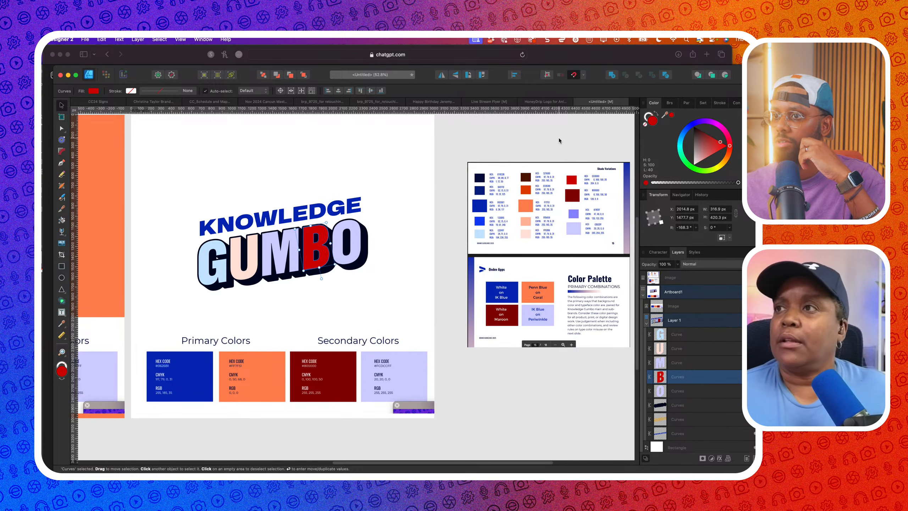
pyautogui.click(559, 138)
pyautogui.scroll(-3, 559, 138)
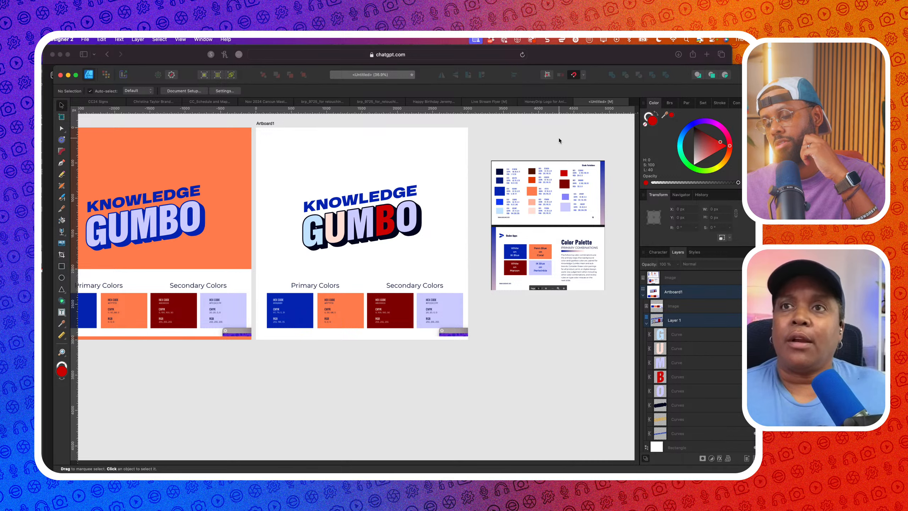
pyautogui.hscroll(-3, 248, 243)
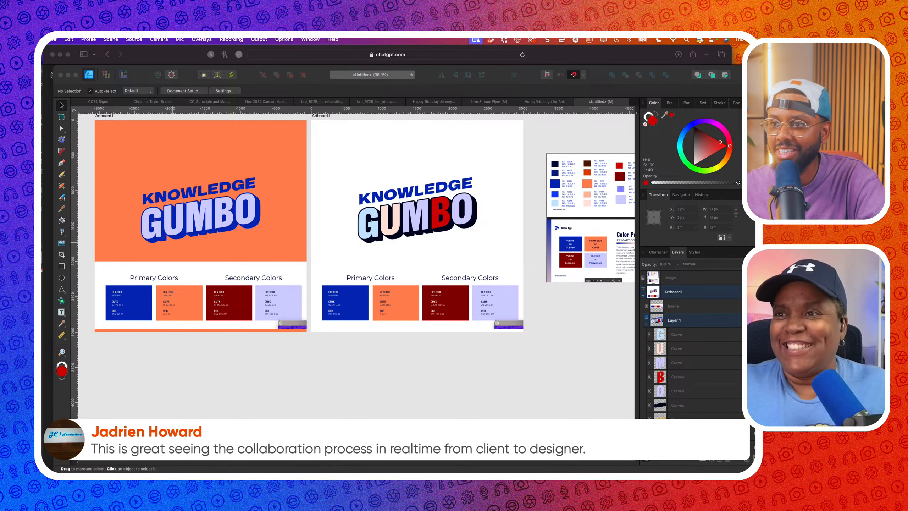
pyautogui.click(466, 411)
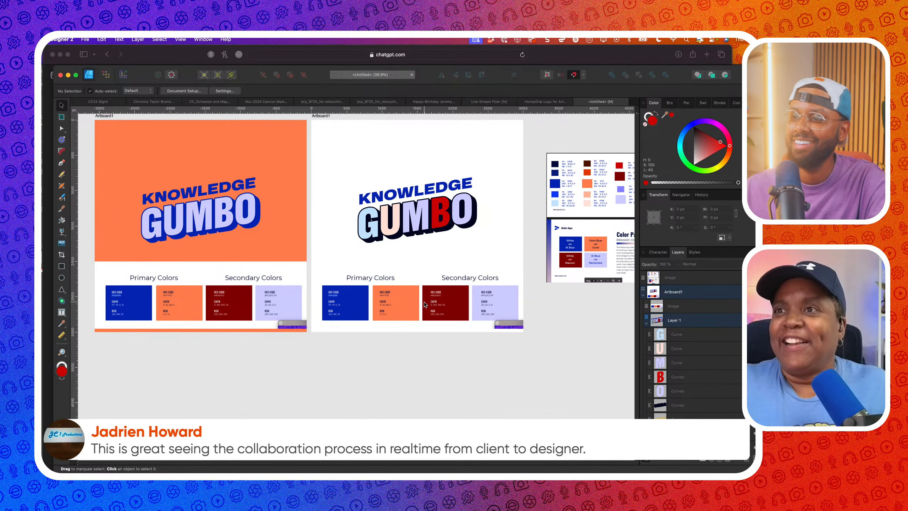
pyautogui.scroll(2, 455, 221)
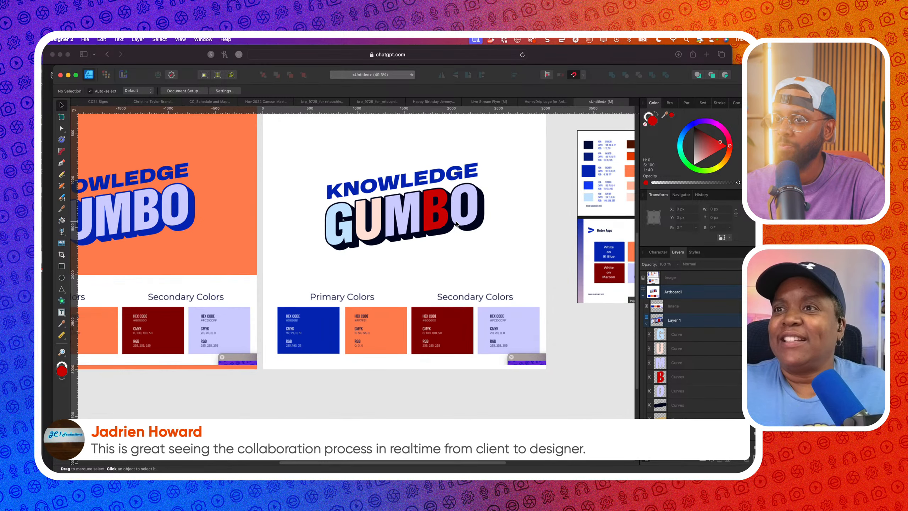
pyautogui.scroll(-3, 456, 224)
# Shrink the palette image slightly, then move the swatch strip above the orange artboard, snapped to its top edge
pyautogui.click(290, 273)
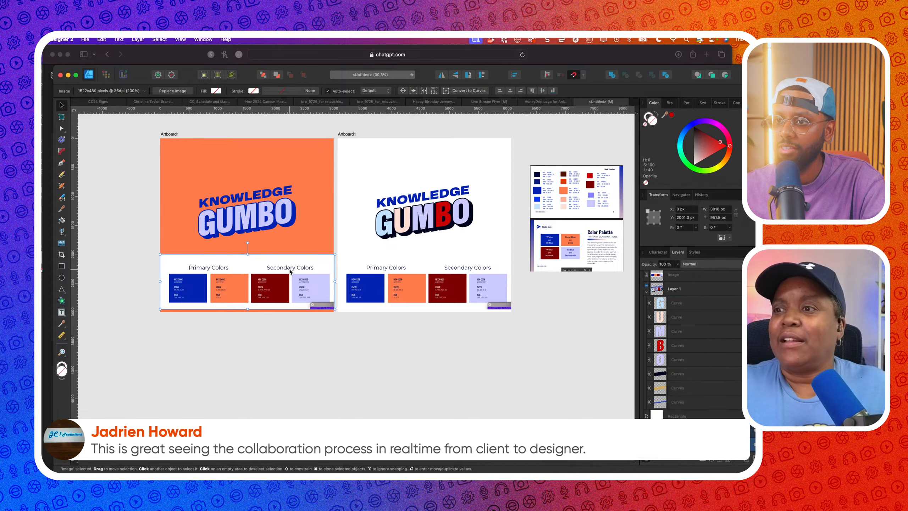
pyautogui.moveTo(334, 308); pyautogui.dragTo(298, 279)
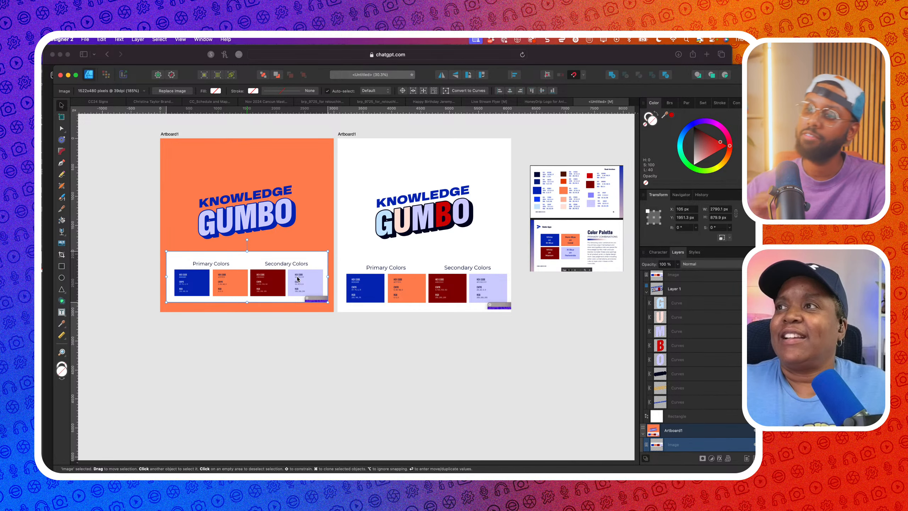
pyautogui.scroll(3, 297, 277)
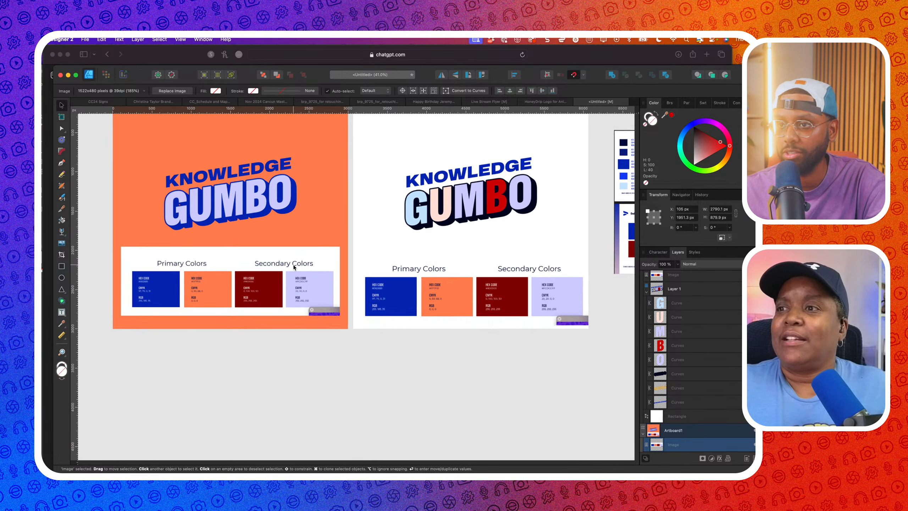
pyautogui.click(293, 265)
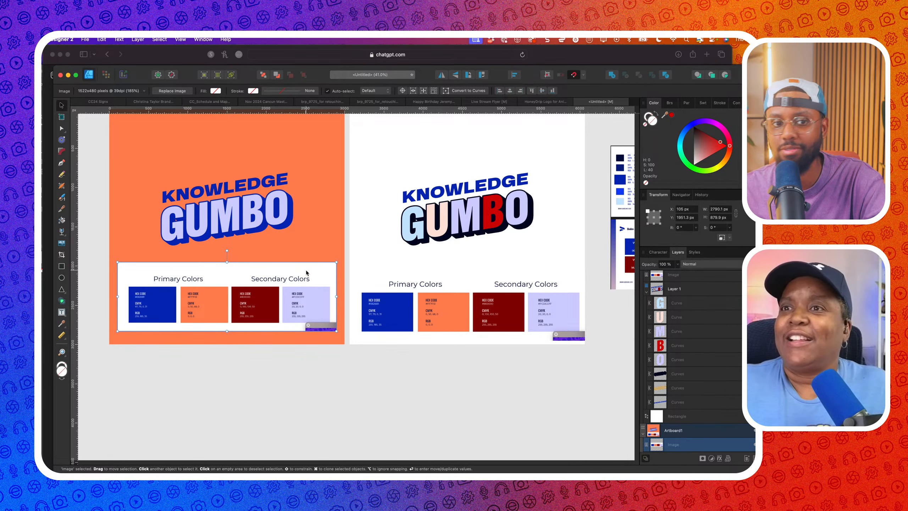
pyautogui.scroll(-3, 306, 269)
pyautogui.moveTo(307, 272); pyautogui.dragTo(306, 127)
pyautogui.scroll(1, 306, 126)
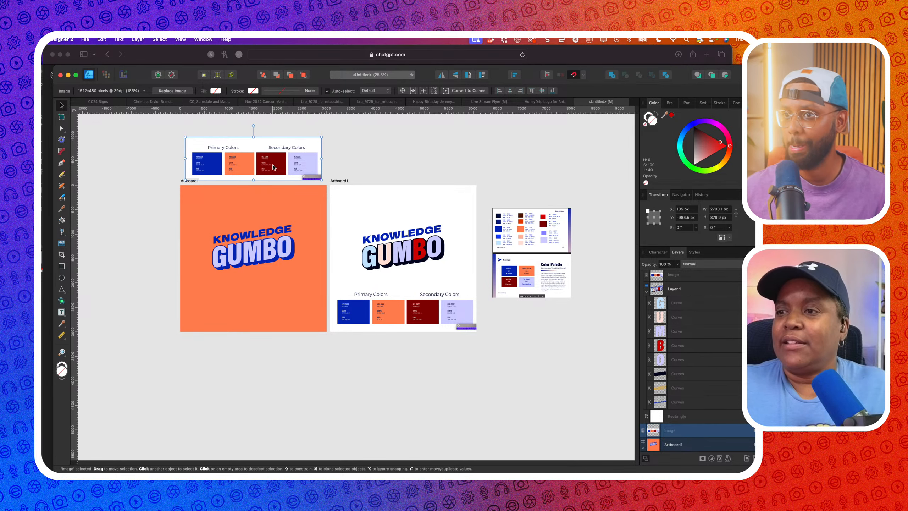
pyautogui.moveTo(273, 170); pyautogui.dragTo(275, 186)
# Drop the colour palette image onto the canvas beside the artboards
pyautogui.scroll(3, 275, 186)
pyautogui.scroll(-3, 275, 186)
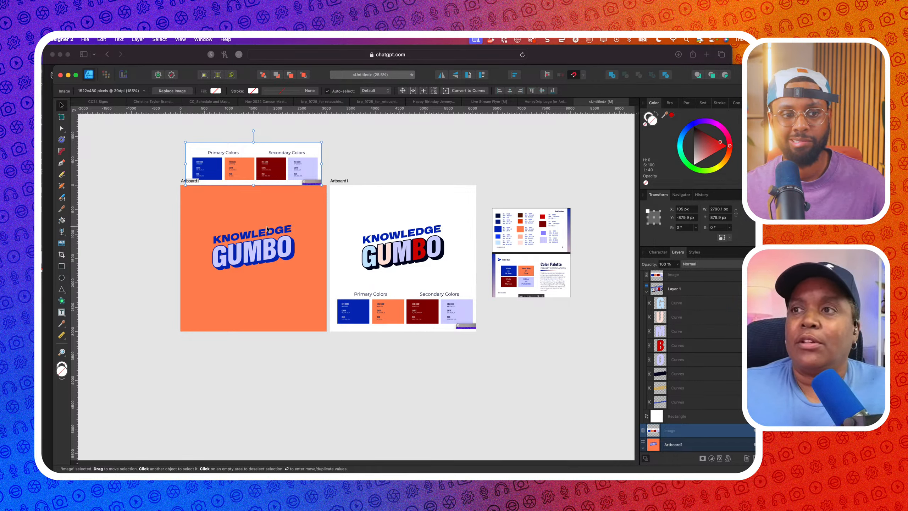
pyautogui.moveTo(546, 253); pyautogui.dragTo(547, 255)
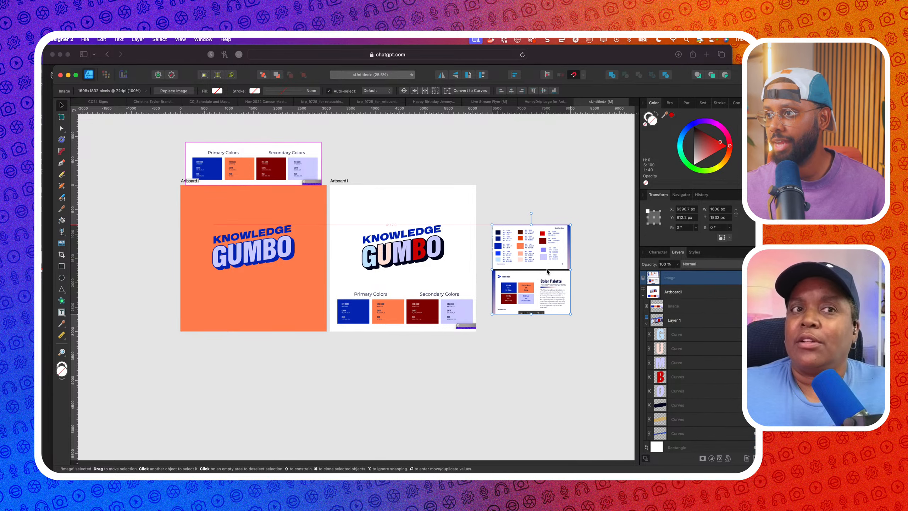
pyautogui.scroll(1, 274, 248)
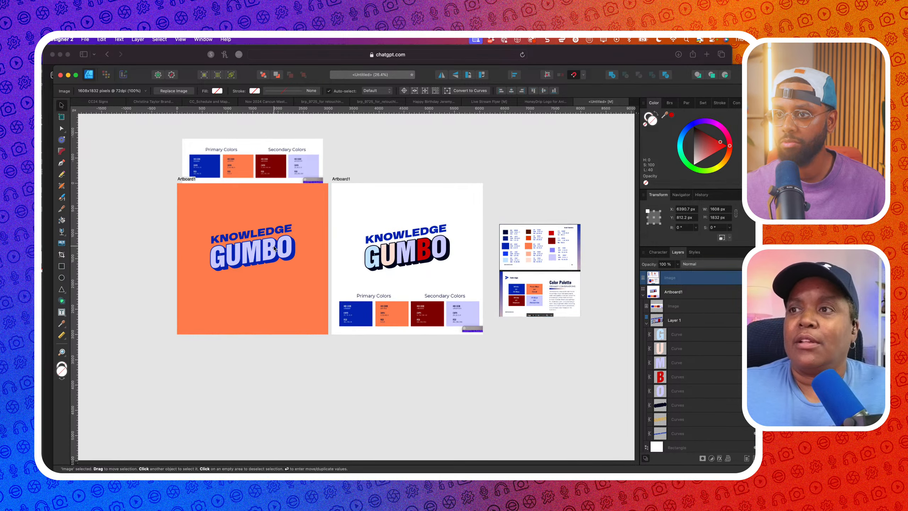
# Fill the orange background rectangle with peach sampled from the palette image
pyautogui.click(300, 270)
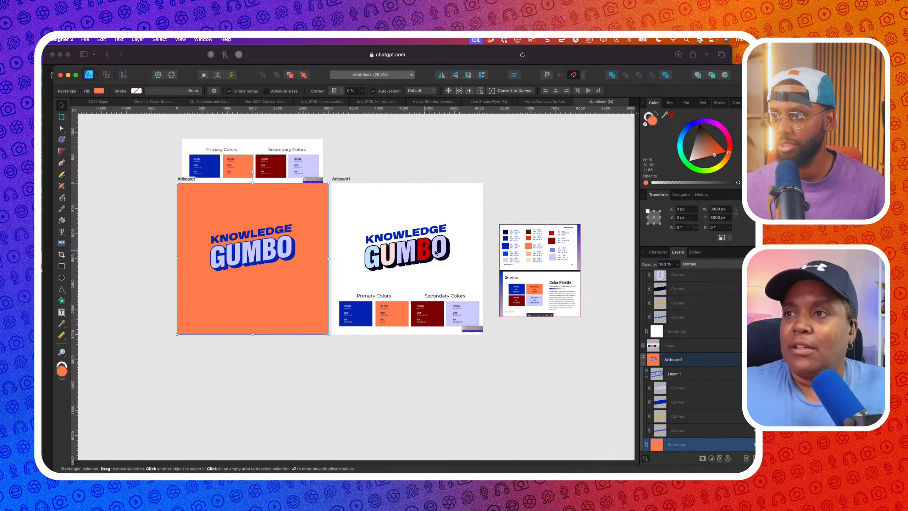
pyautogui.moveTo(666, 120); pyautogui.dragTo(530, 254)
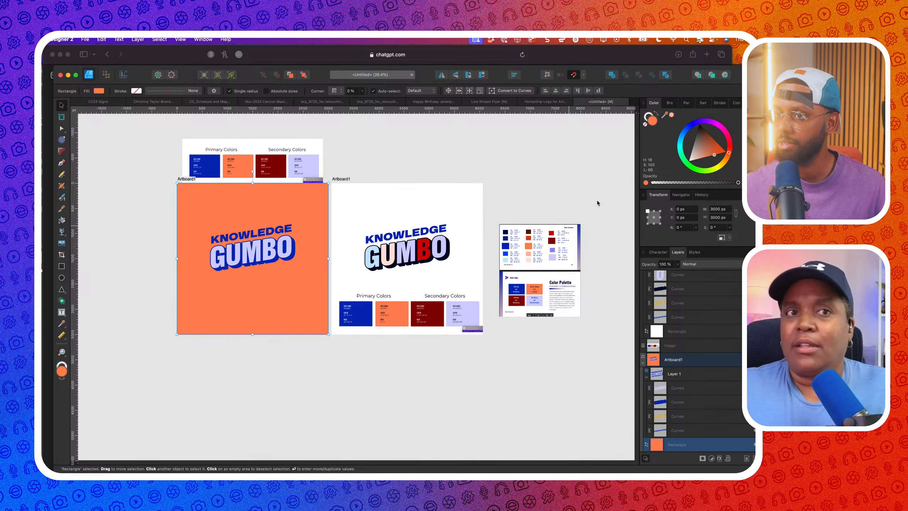
pyautogui.click(672, 115)
pyautogui.scroll(5, 256, 260)
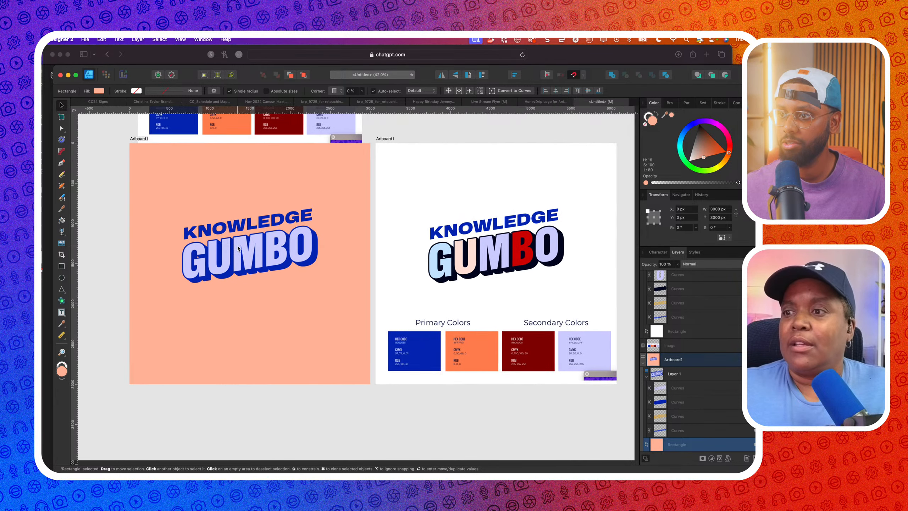
pyautogui.scroll(-4, 256, 261)
# Recolour the left GUMBO's blue outline to navy, trying dark red first
pyautogui.click(256, 260)
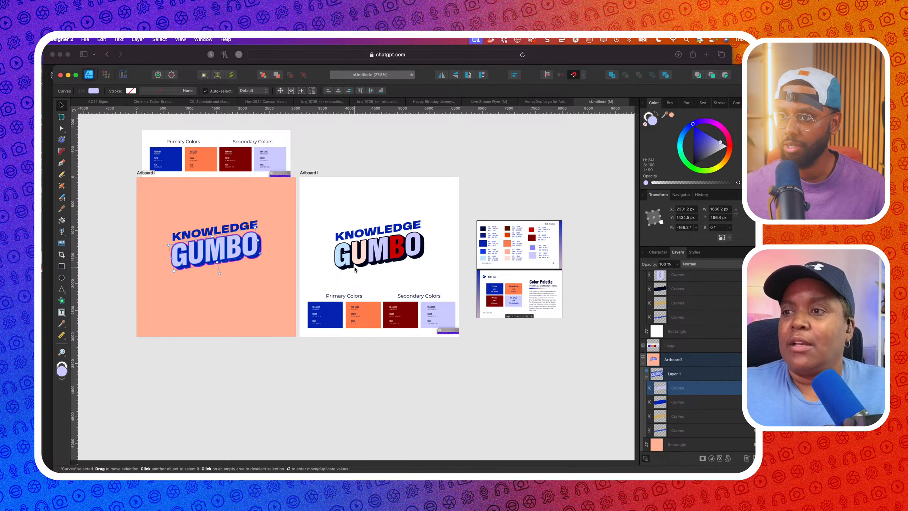
pyautogui.click(693, 405)
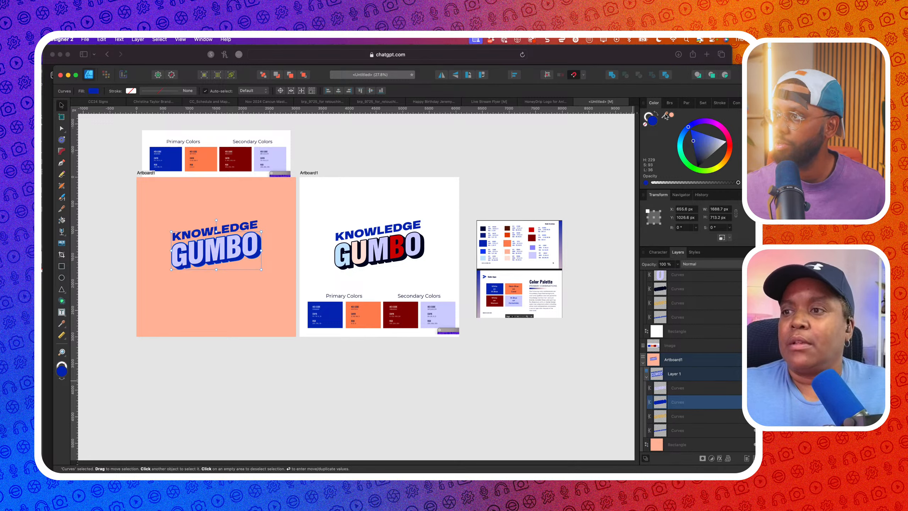
pyautogui.moveTo(672, 116); pyautogui.dragTo(530, 238)
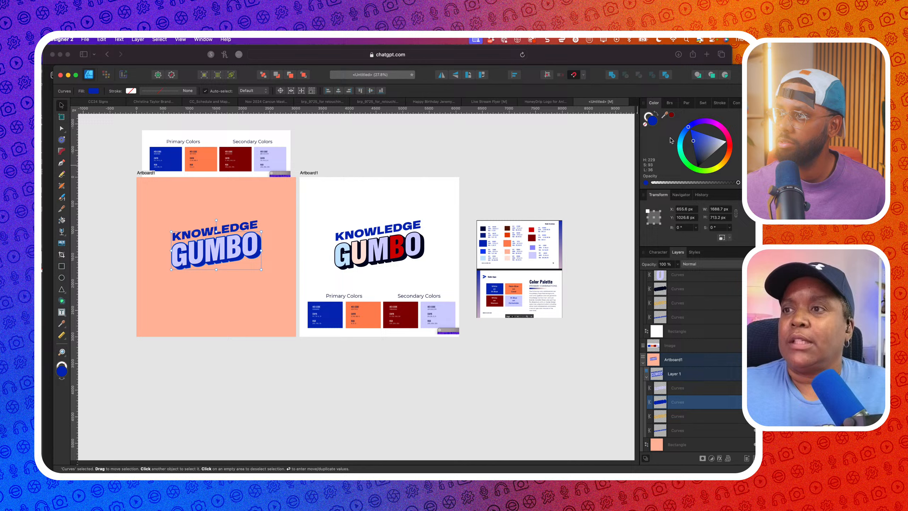
pyautogui.click(672, 114)
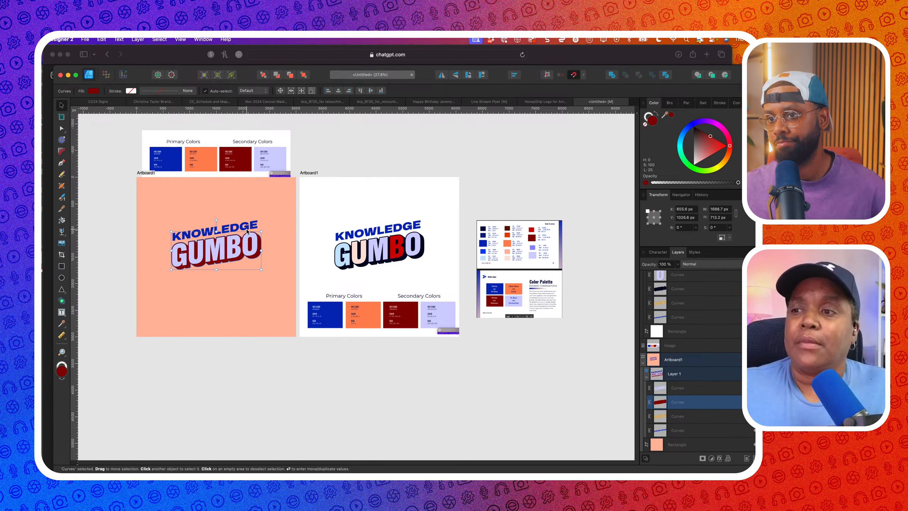
pyautogui.moveTo(665, 114); pyautogui.dragTo(483, 228)
pyautogui.click(671, 115)
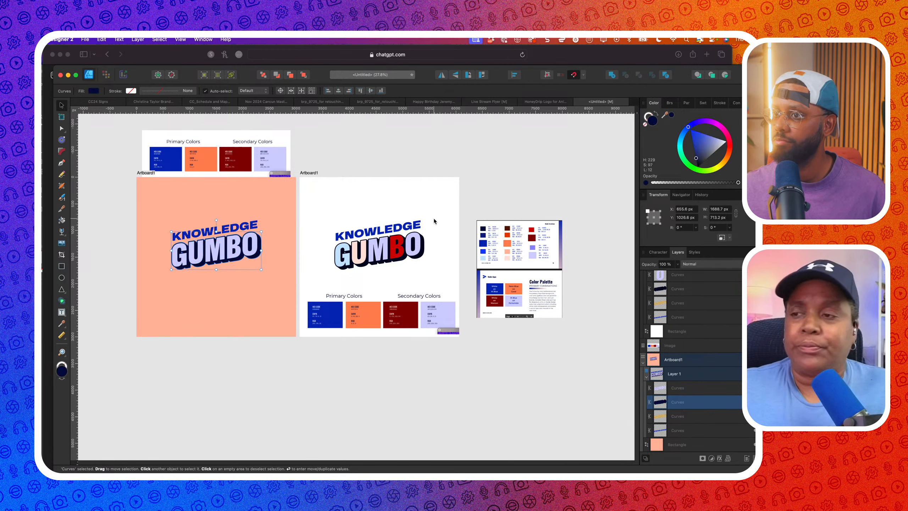
pyautogui.click(251, 295)
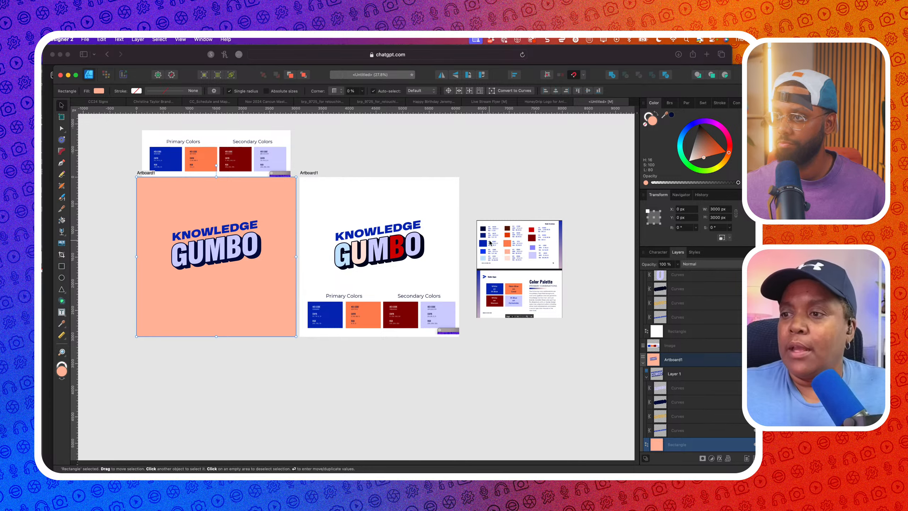
# Draw a small light pink square beside the palette image
pyautogui.scroll(3, 489, 242)
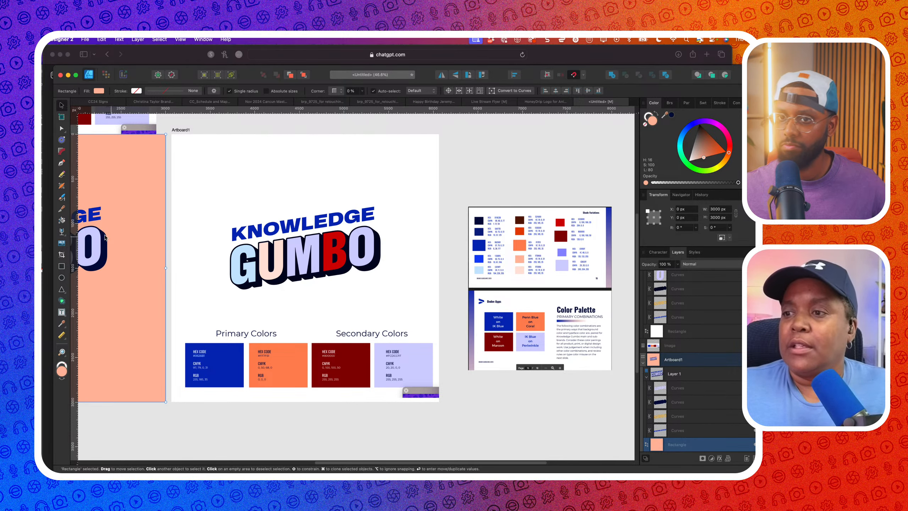
pyautogui.click(64, 266)
pyautogui.moveTo(503, 171); pyautogui.dragTo(527, 193)
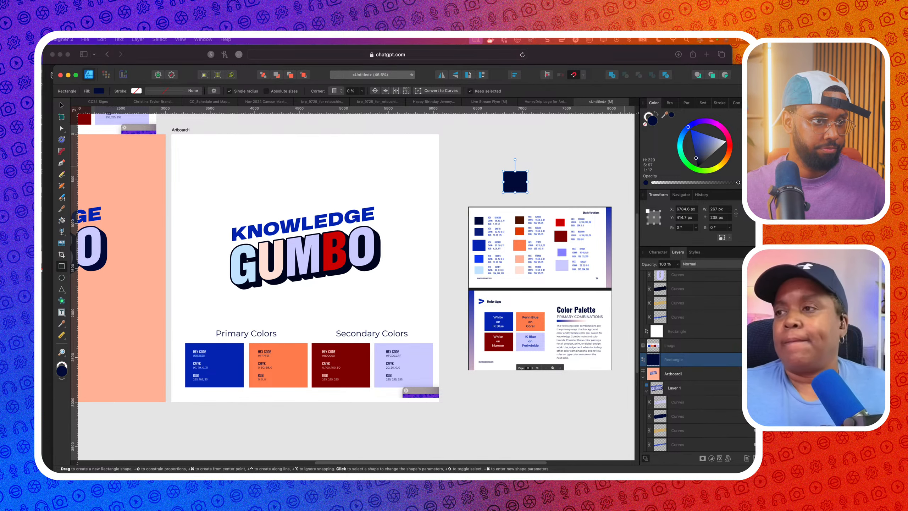
pyautogui.press('Return')
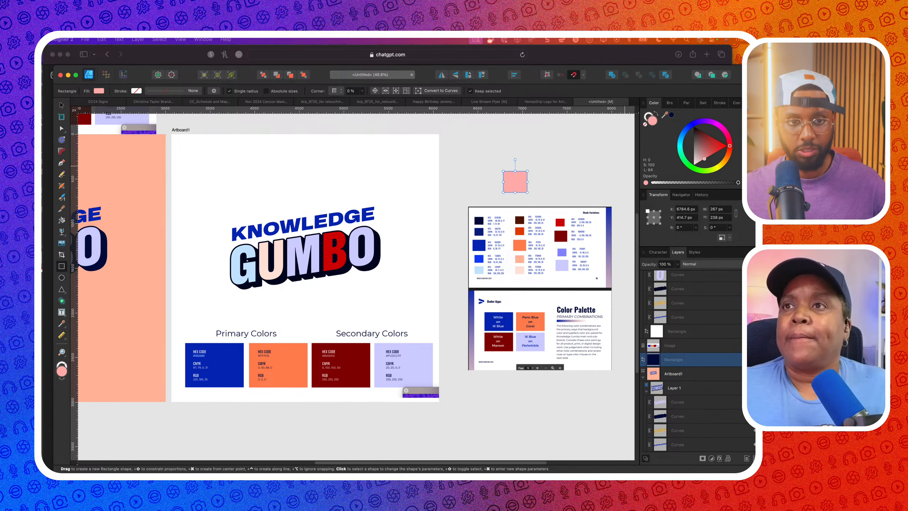
pyautogui.scroll(-5, 288, 179)
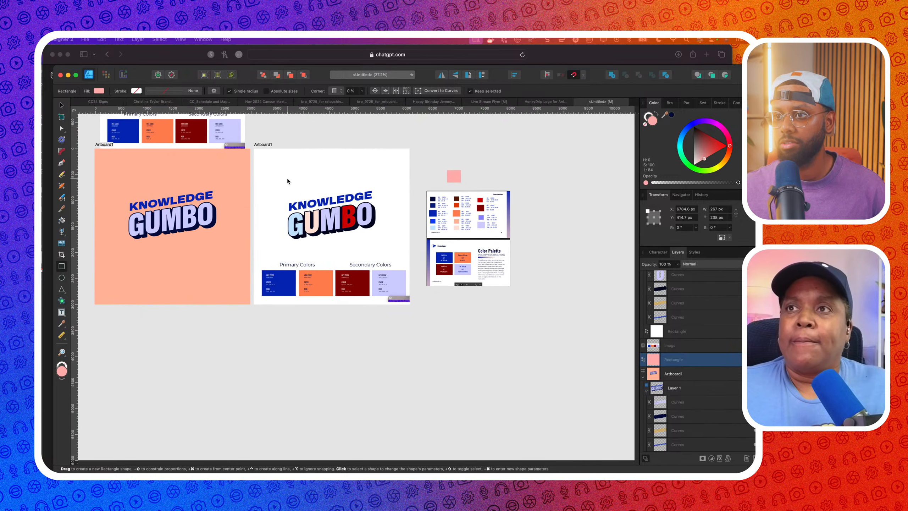
# Fill the red B in the right GUMBO with pink sampled from the new square
pyautogui.click(60, 105)
pyautogui.click(353, 224)
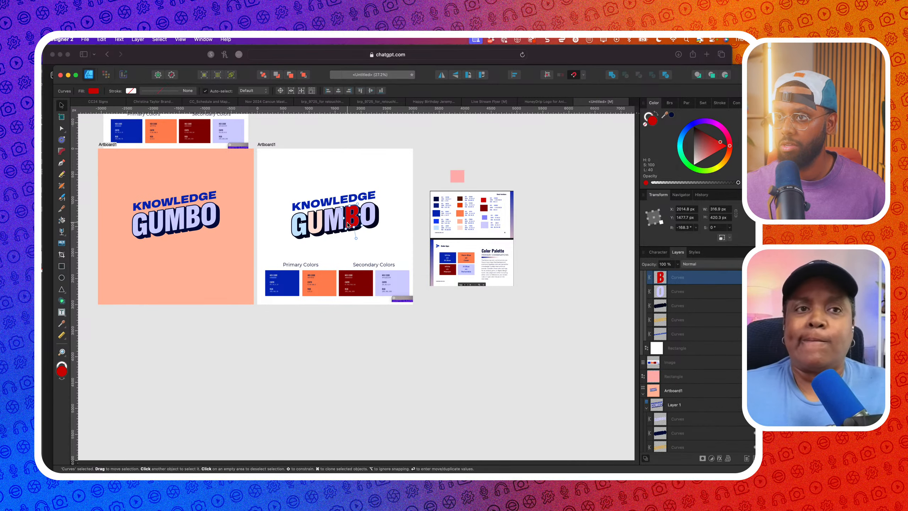
pyautogui.moveTo(665, 115); pyautogui.dragTo(458, 174)
pyautogui.click(672, 116)
pyautogui.click(569, 144)
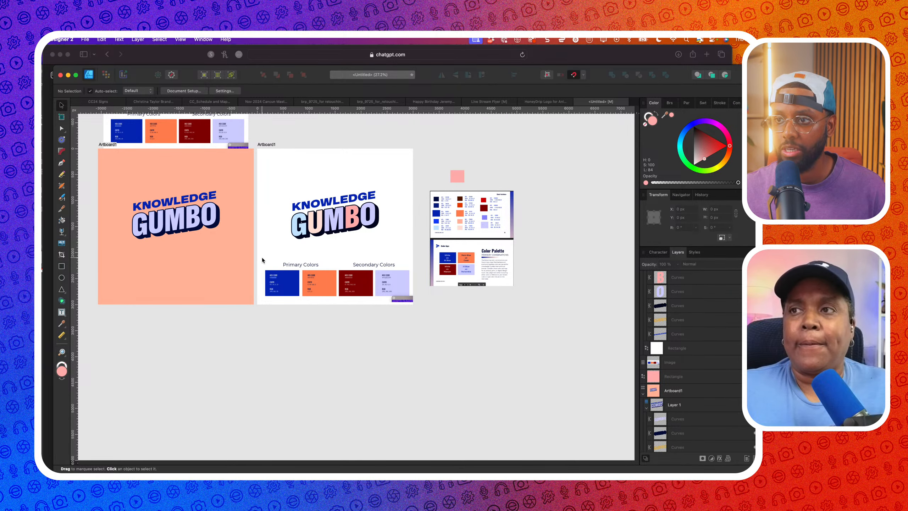
# Fill the left artboard's KNOWLEDGE lettering with dark red from the palette image
pyautogui.scroll(3, 139, 229)
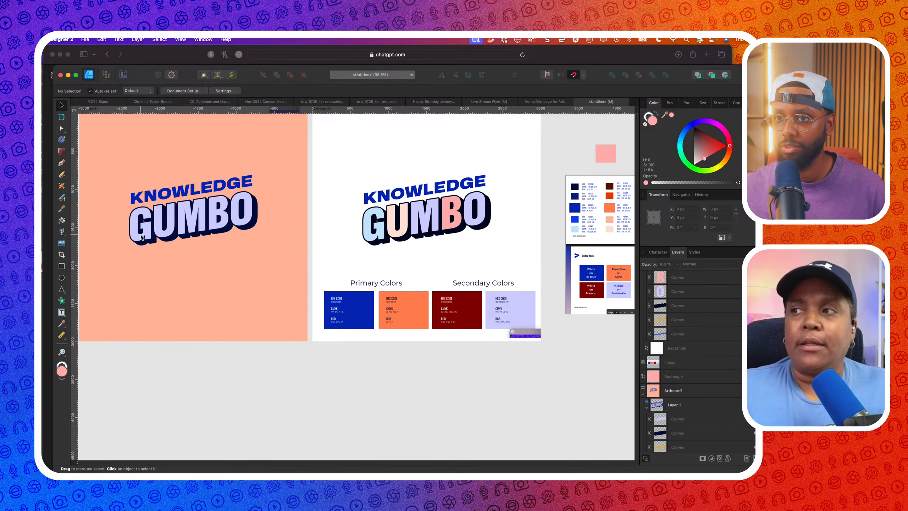
pyautogui.click(142, 238)
pyautogui.scroll(-2, 189, 238)
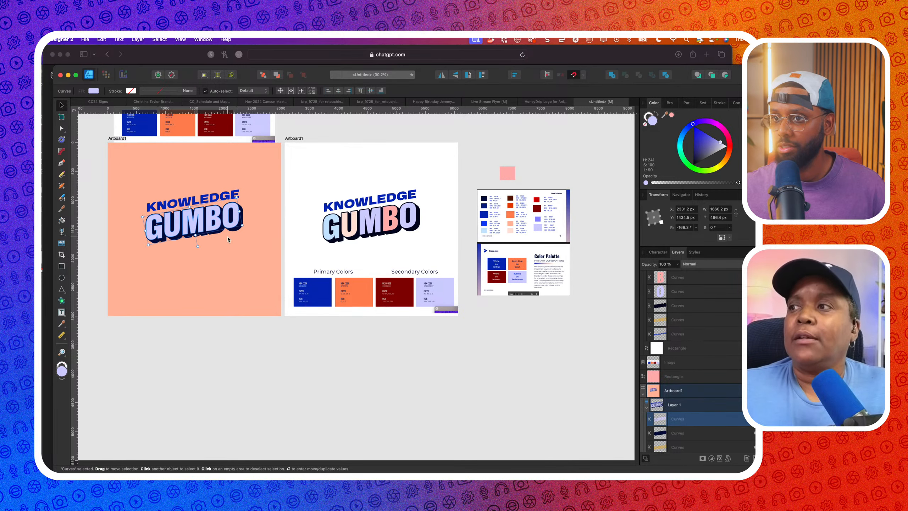
pyautogui.click(234, 196)
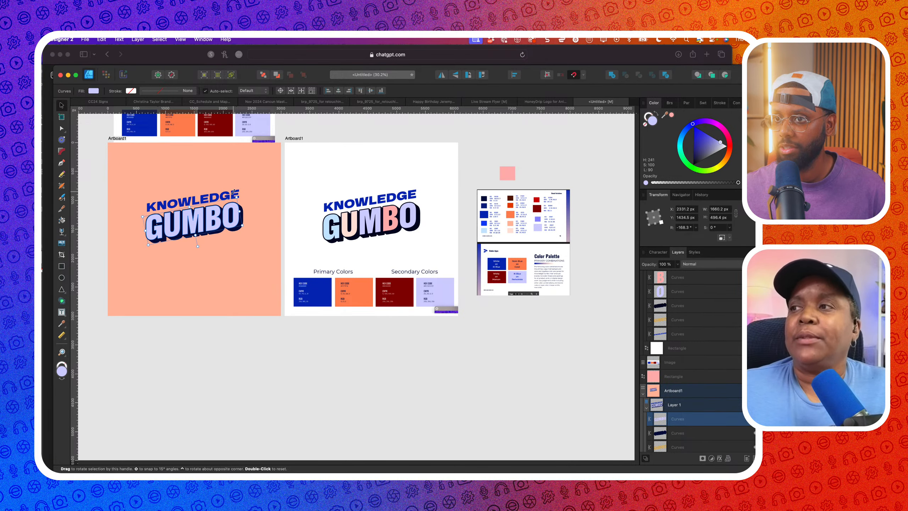
pyautogui.moveTo(665, 115); pyautogui.dragTo(537, 214)
pyautogui.click(671, 115)
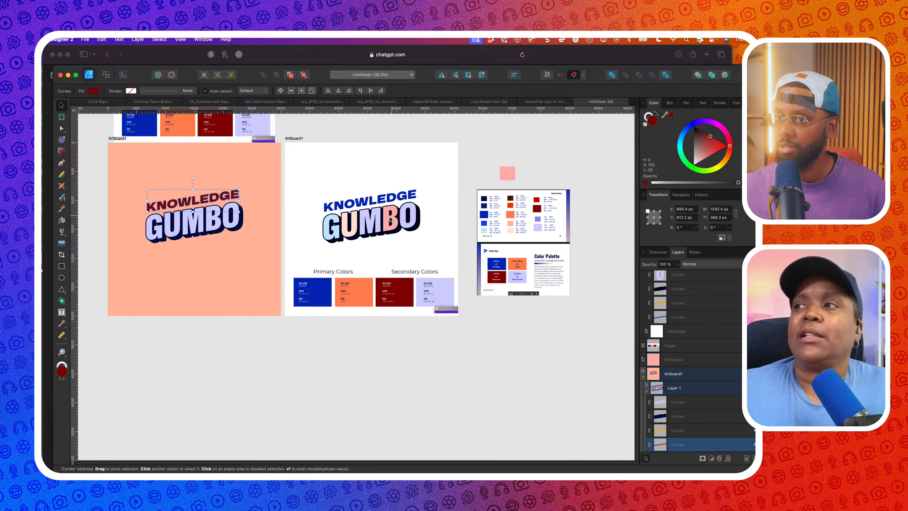
# Give the right logo's outline a bright blue sampled from the palette image
pyautogui.scroll(3, 372, 234)
pyautogui.click(372, 234)
pyautogui.scroll(-3, 372, 234)
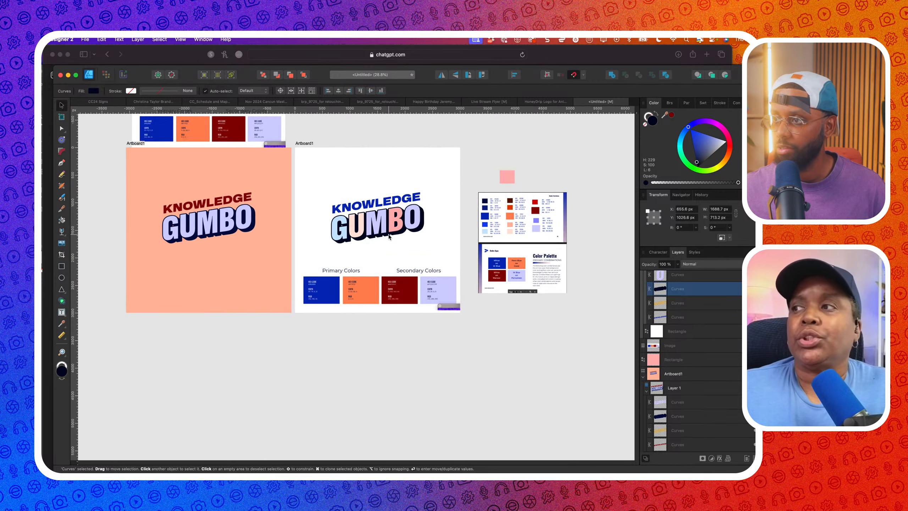
pyautogui.moveTo(540, 206); pyautogui.dragTo(485, 216)
pyautogui.click(671, 115)
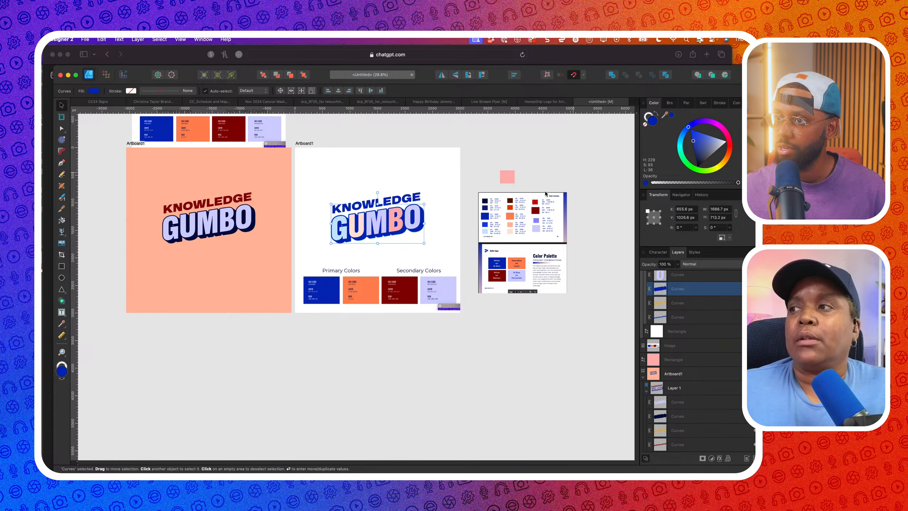
# Fill the left GUMBO shadow with dark blue sampled from the palette
pyautogui.scroll(3, 456, 232)
pyautogui.moveTo(669, 118); pyautogui.dragTo(494, 202)
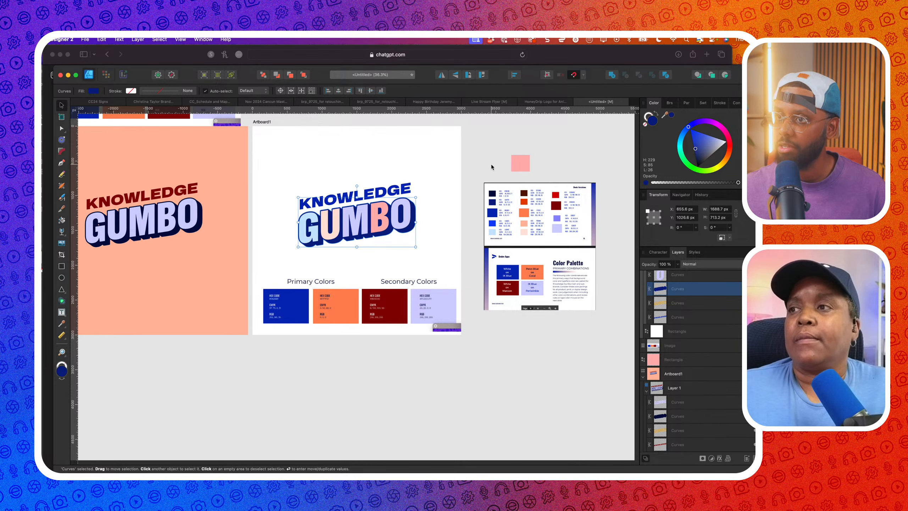
pyautogui.scroll(-3, 454, 172)
pyautogui.click(249, 219)
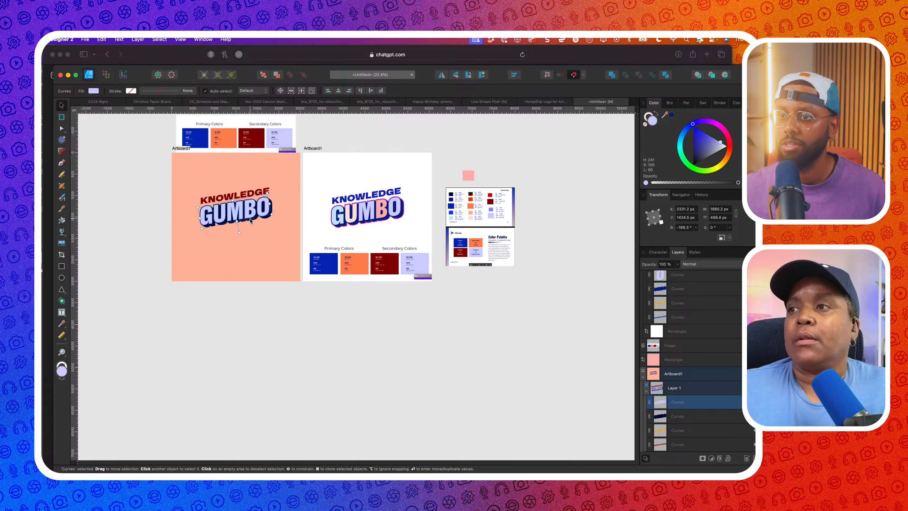
pyautogui.scroll(2, 254, 219)
pyautogui.click(256, 220)
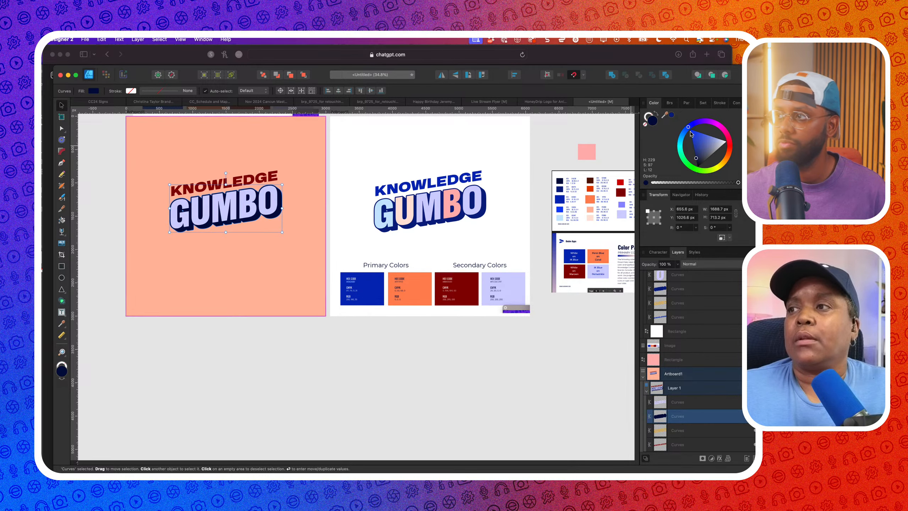
pyautogui.click(672, 115)
# Move the palette image below the left artboard and sample its red for KNOWLEDGE
pyautogui.hscroll(-3, 369, 193)
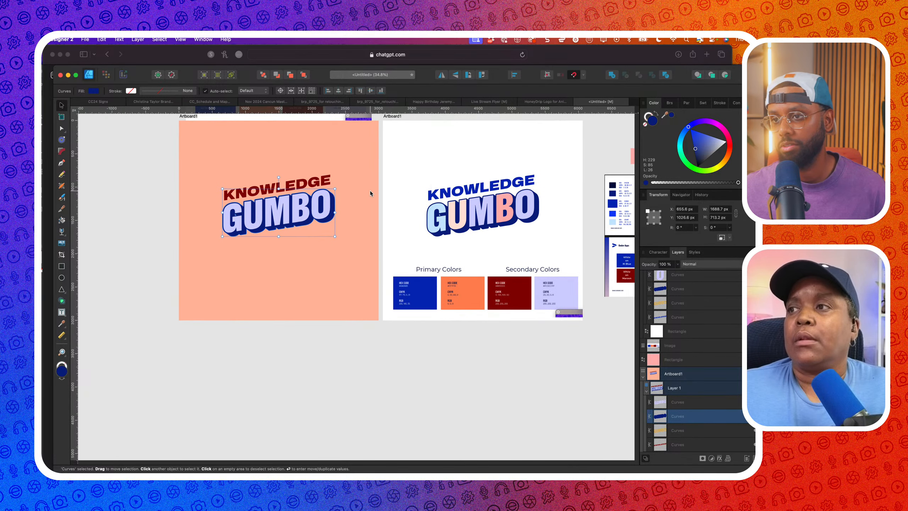
pyautogui.click(327, 178)
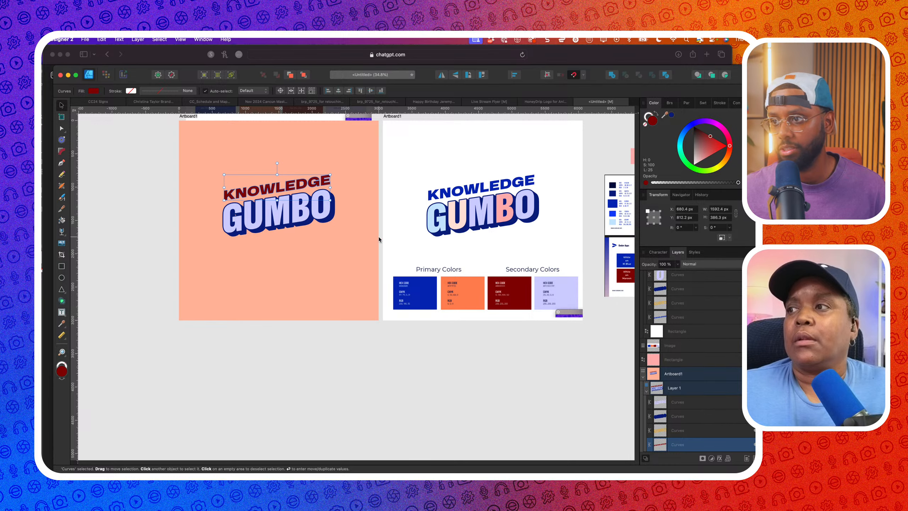
pyautogui.hscroll(3, 379, 239)
pyautogui.moveTo(532, 248); pyautogui.dragTo(212, 406)
pyautogui.scroll(-2, 233, 379)
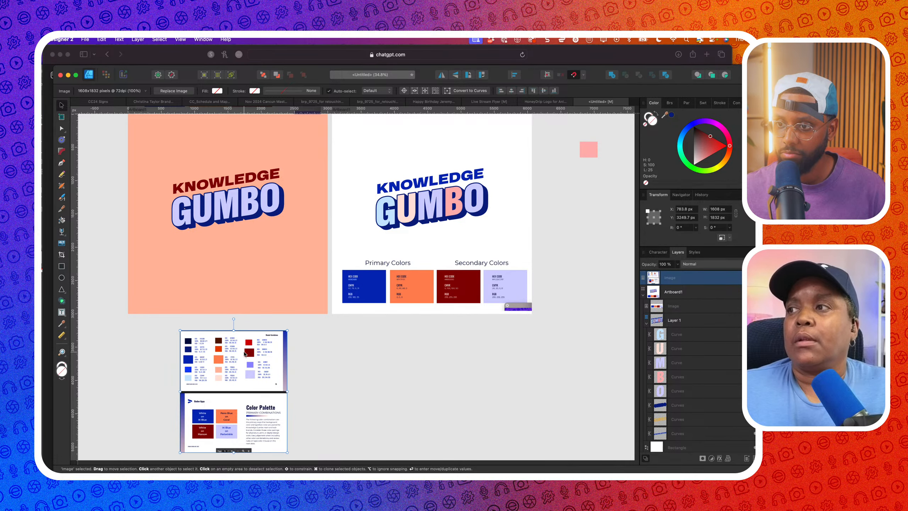
pyautogui.click(265, 184)
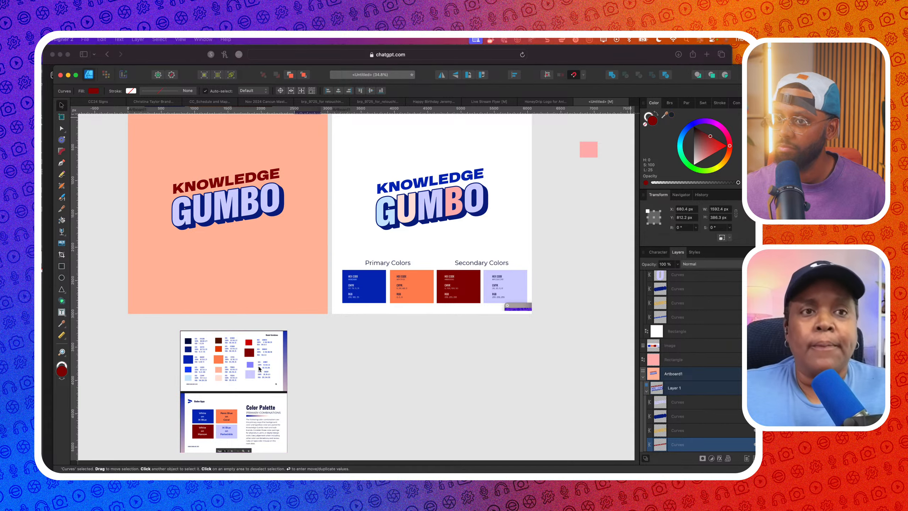
pyautogui.moveTo(259, 369); pyautogui.dragTo(249, 344)
pyautogui.scroll(-1, 503, 317)
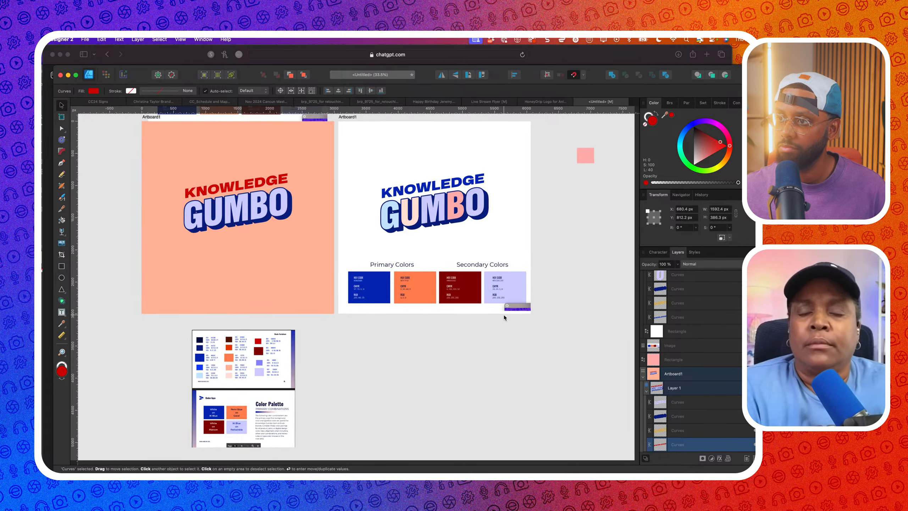
pyautogui.scroll(-2, 503, 317)
# Select the swatch strip image on the white artboard and copy it
pyautogui.click(490, 304)
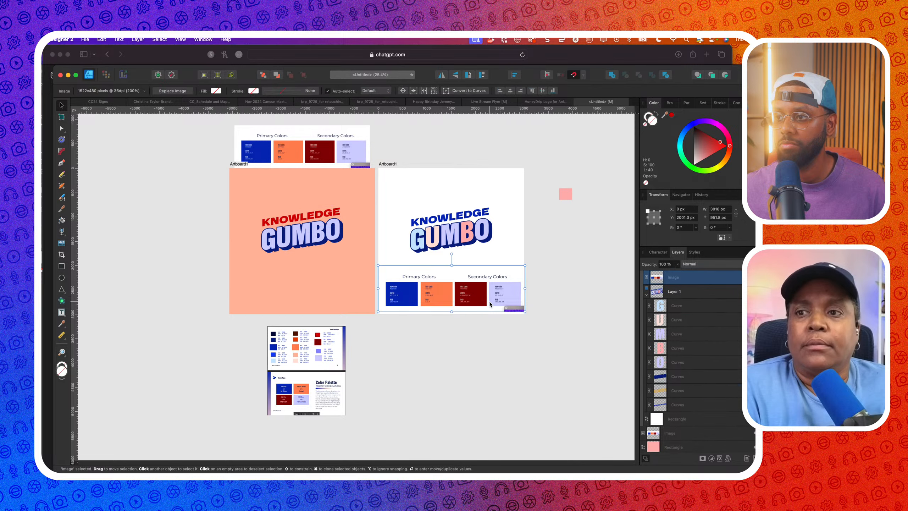
pyautogui.scroll(3, 490, 304)
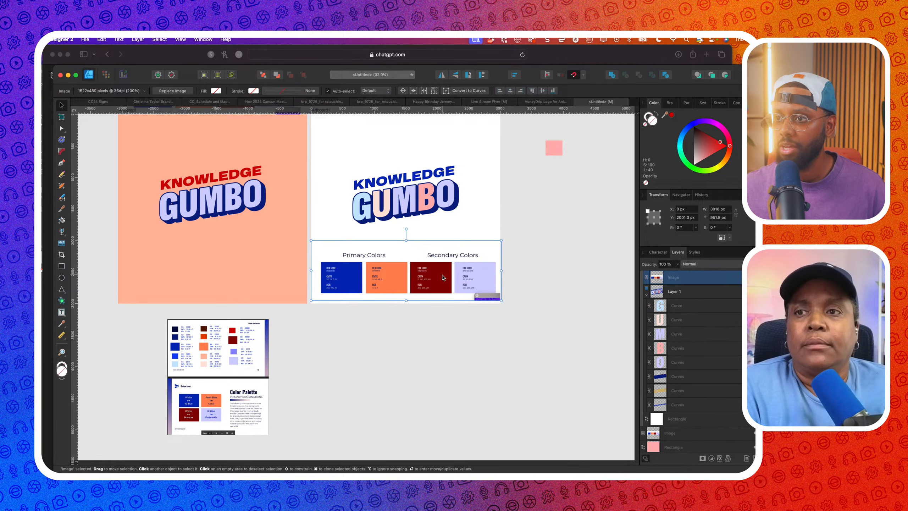
pyautogui.rightClick(397, 281)
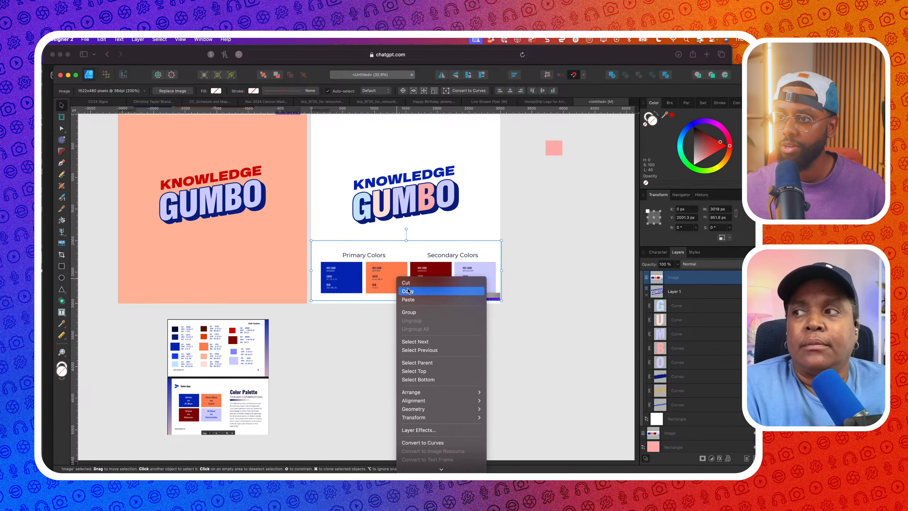
pyautogui.click(413, 294)
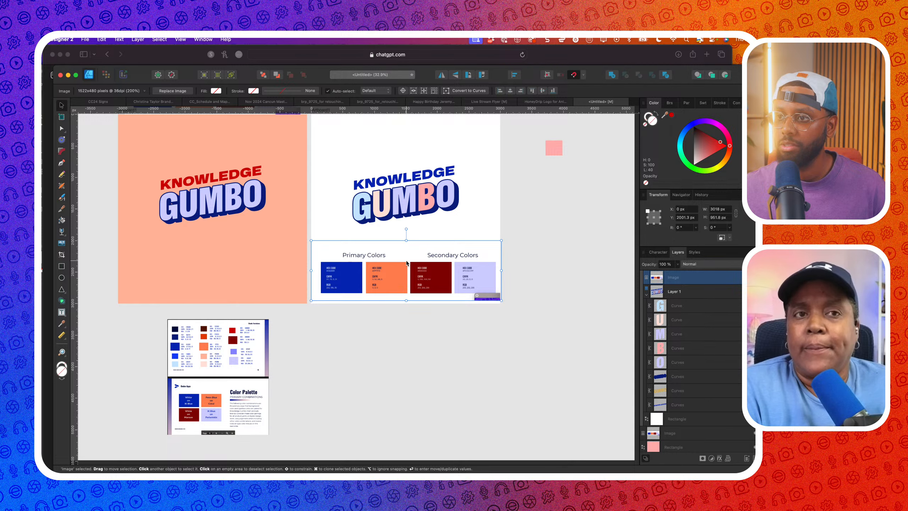
# Crop the Primary and Secondary Colors headings off the strip, then copy the four cropped swatches
pyautogui.click(62, 256)
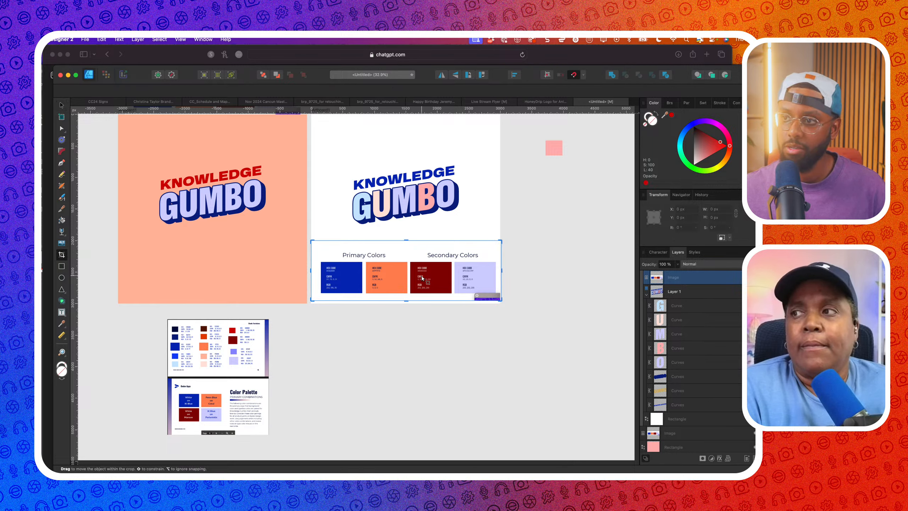
pyautogui.moveTo(406, 241); pyautogui.dragTo(407, 259)
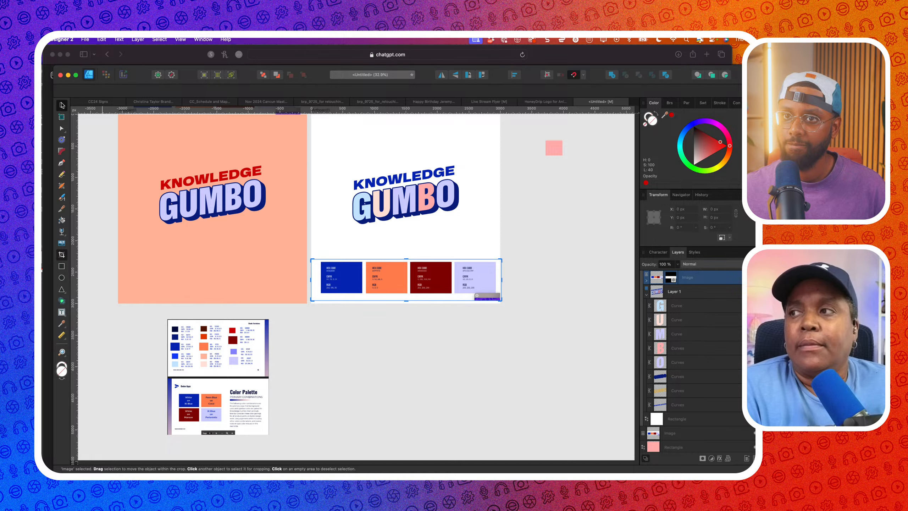
pyautogui.press('v')
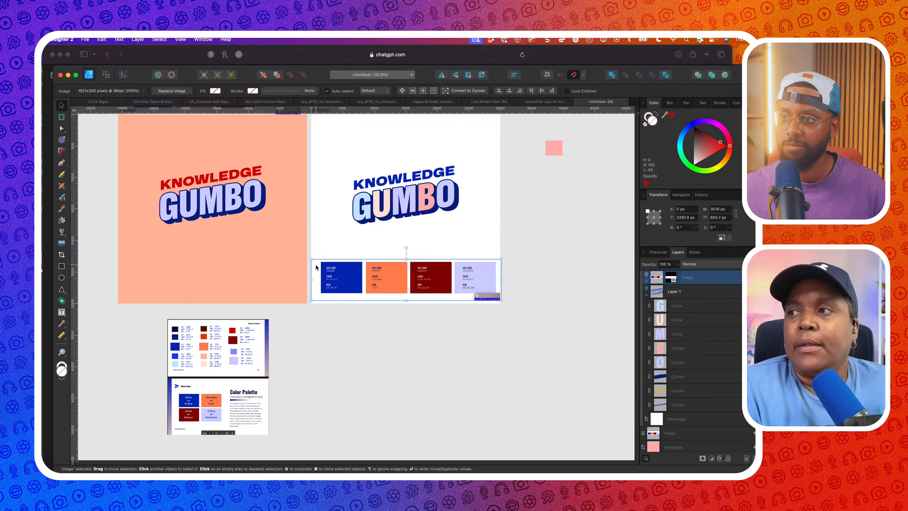
pyautogui.click(99, 39)
pyautogui.click(107, 81)
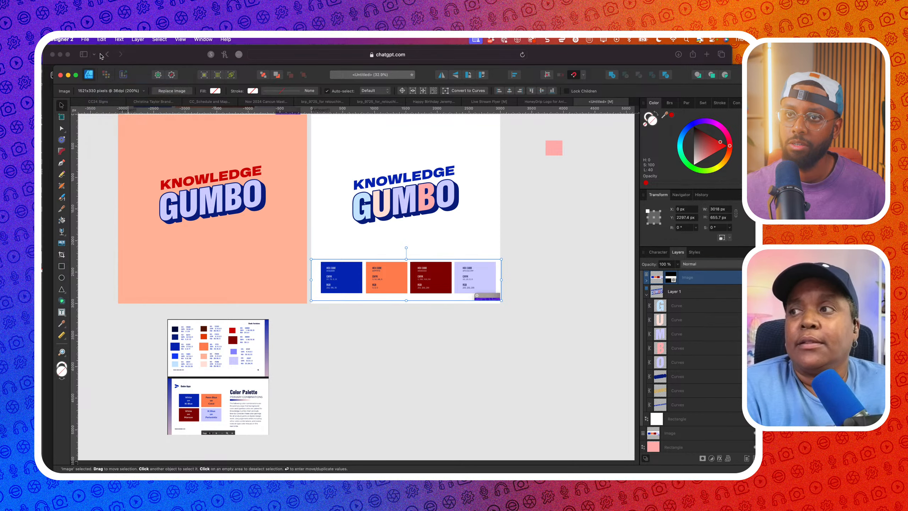
# Create a new document from the copied swatches and start saving it into Season 3
pyautogui.click(89, 39)
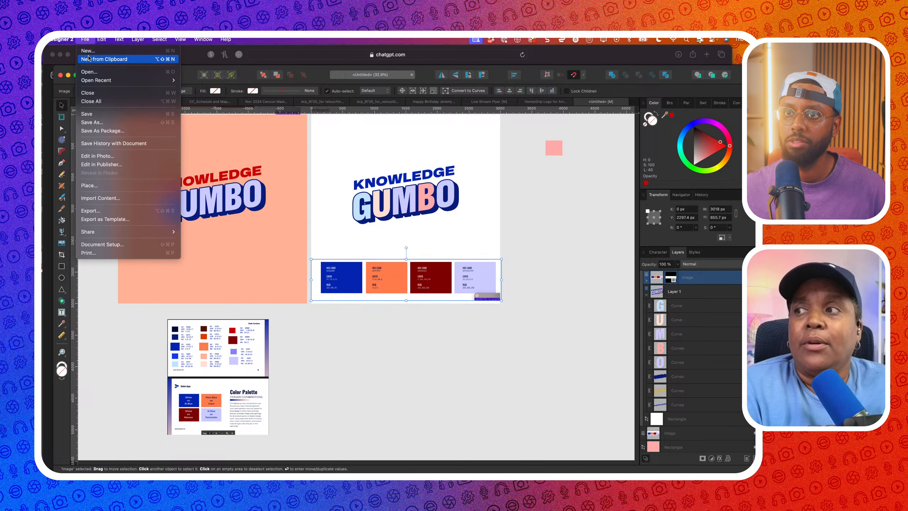
pyautogui.click(86, 58)
pyautogui.click(85, 40)
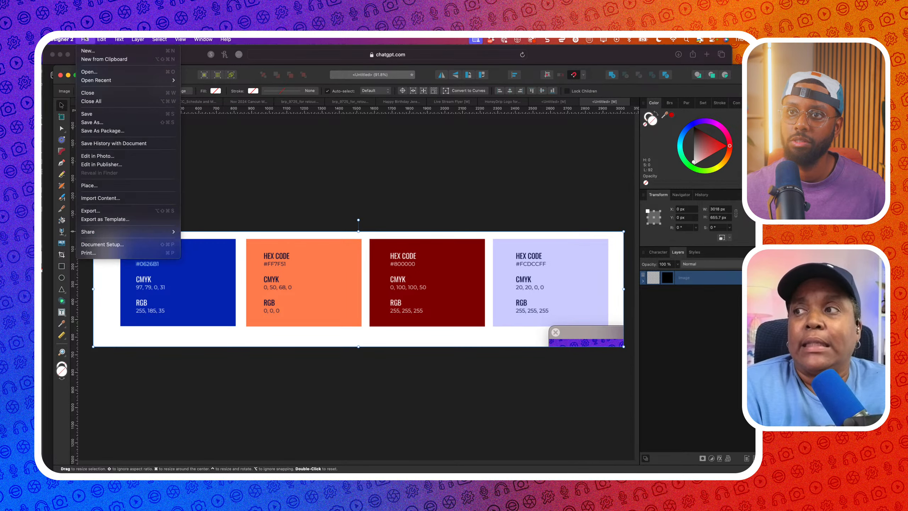
pyautogui.click(104, 118)
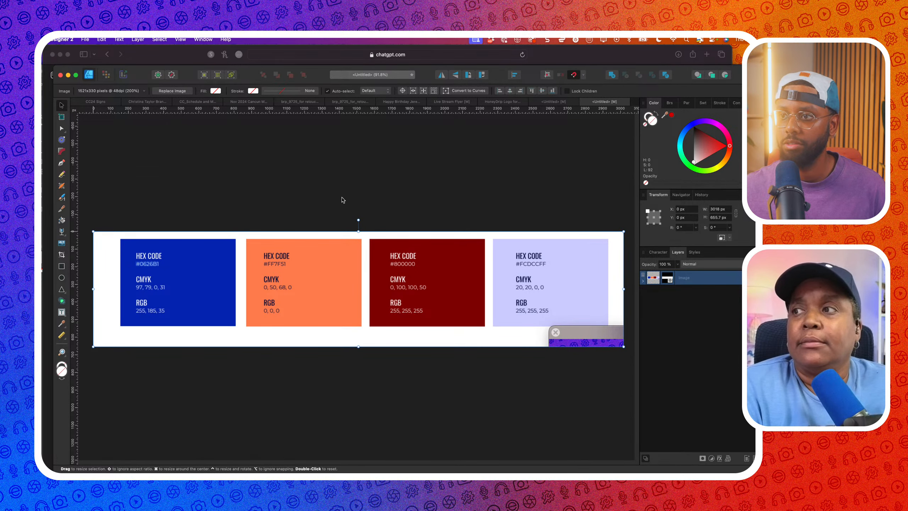
pyautogui.click(411, 157)
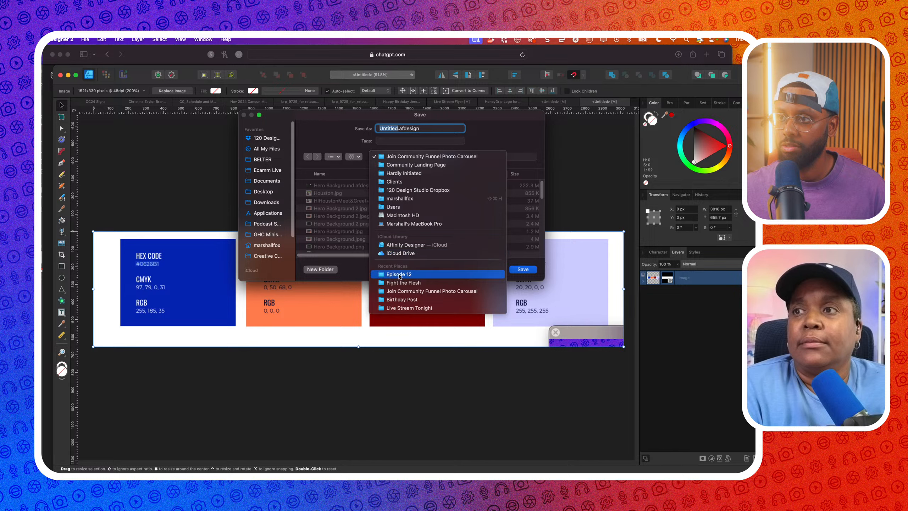
pyautogui.click(399, 274)
pyautogui.click(400, 156)
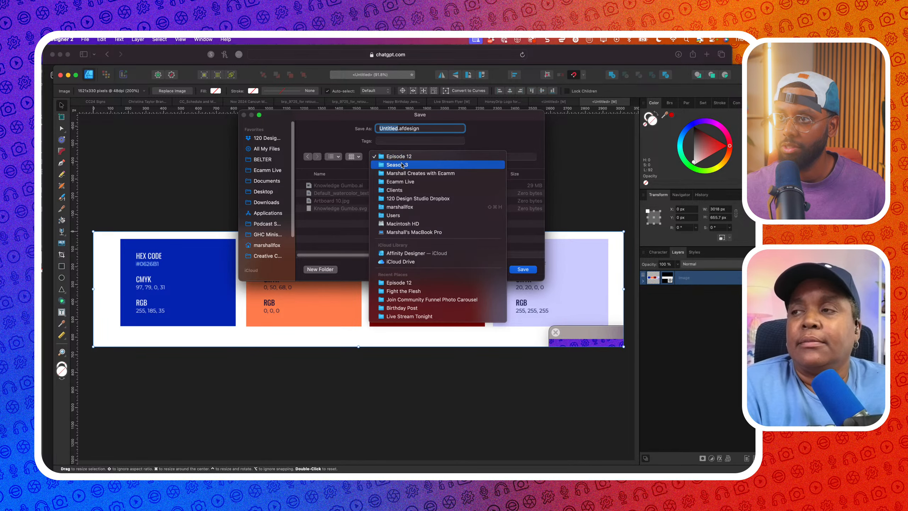
pyautogui.click(401, 165)
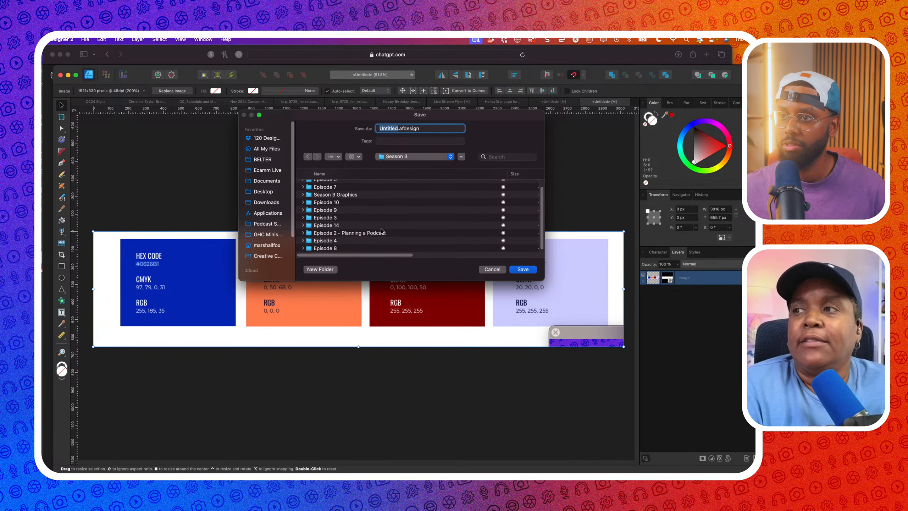
# Make a new Episode 15 folder in Season 3 and save the document there as Colors
pyautogui.scroll(-2, 380, 232)
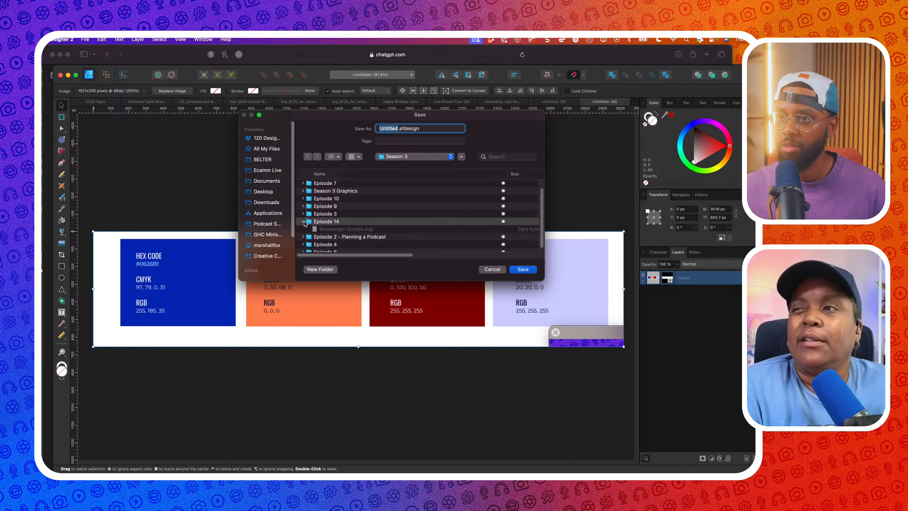
pyautogui.click(320, 269)
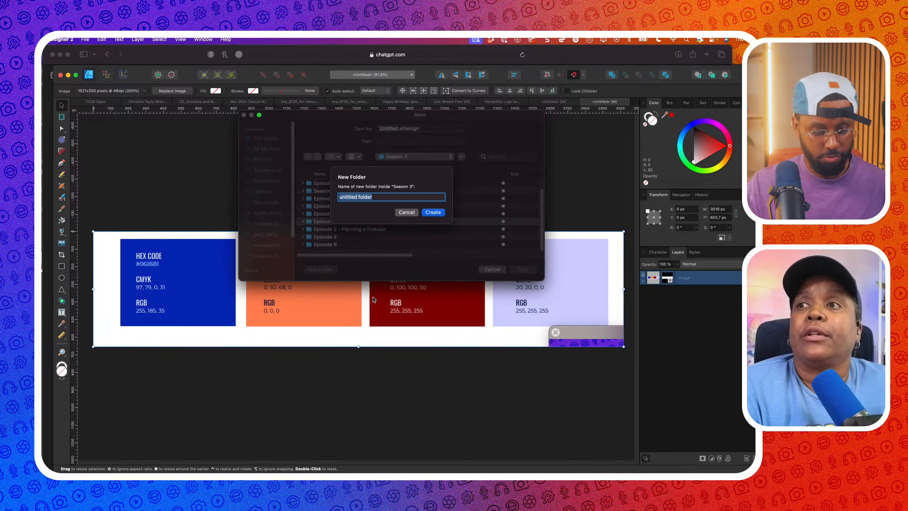
pyautogui.write('Episode ')
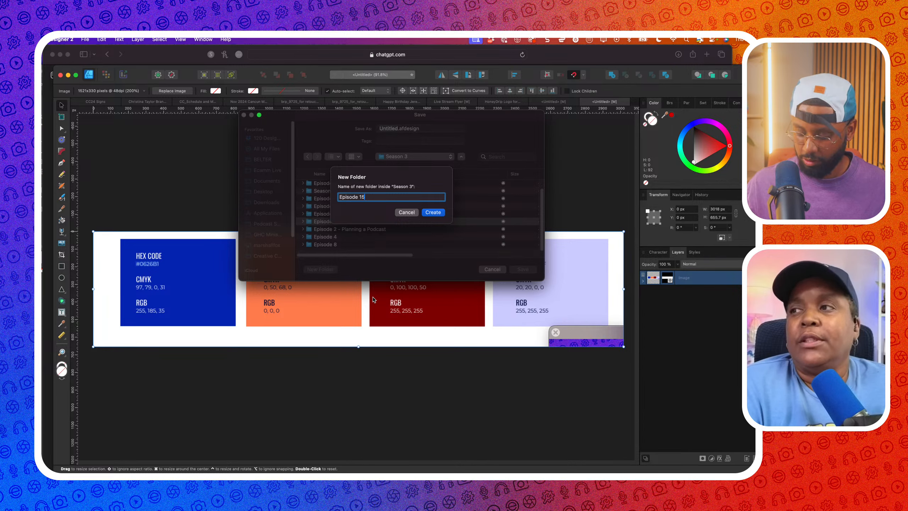
pyautogui.write('15')
pyautogui.press('Return')
pyautogui.write('Colors')
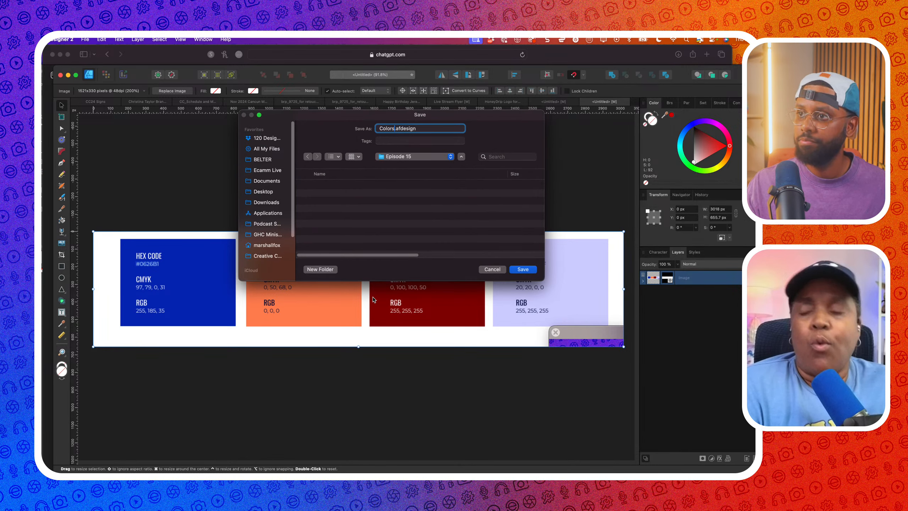
pyautogui.press('Return')
pyautogui.click(85, 39)
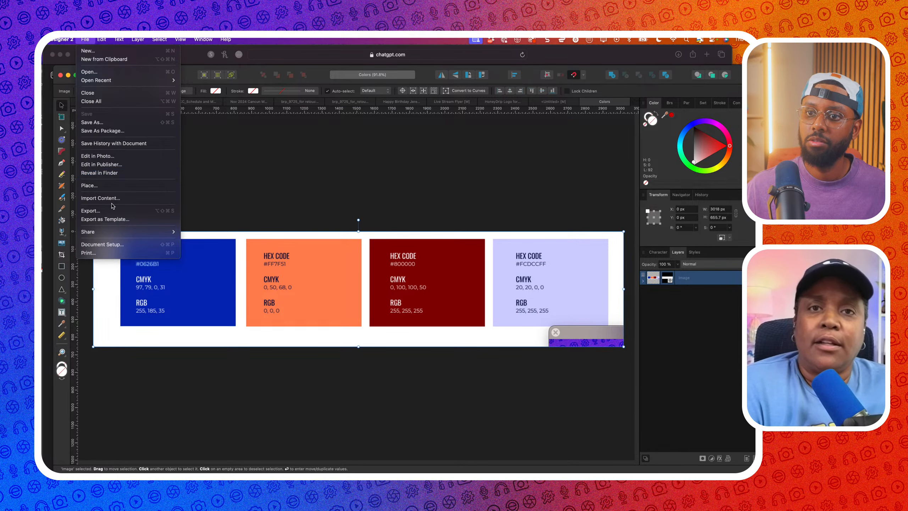
# Export the swatches as JPEG to Colors.jpg in Episode 15, then minimise Affinity Designer
pyautogui.click(92, 211)
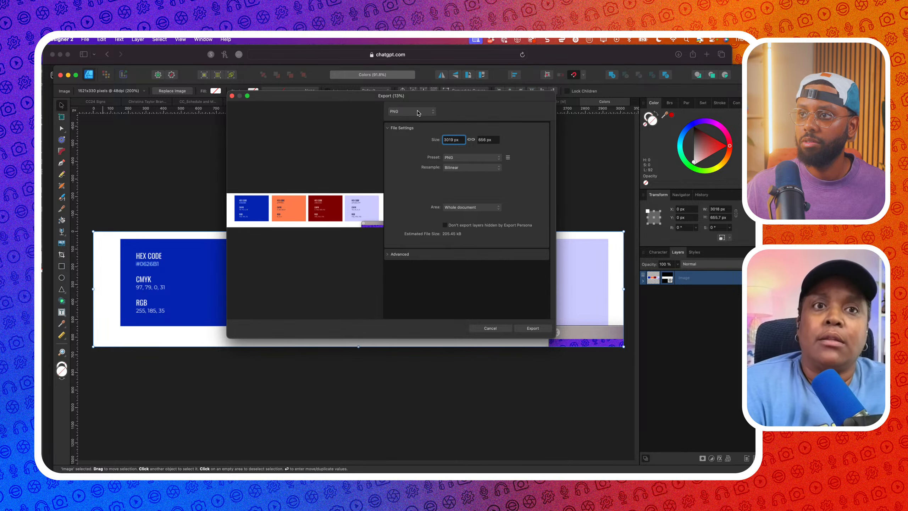
pyautogui.click(412, 111)
pyautogui.click(408, 119)
pyautogui.click(533, 328)
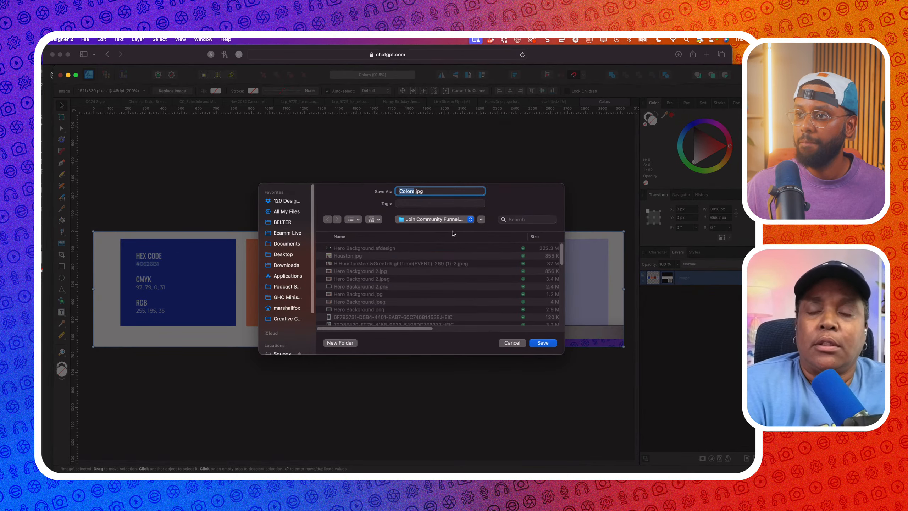
pyautogui.click(443, 220)
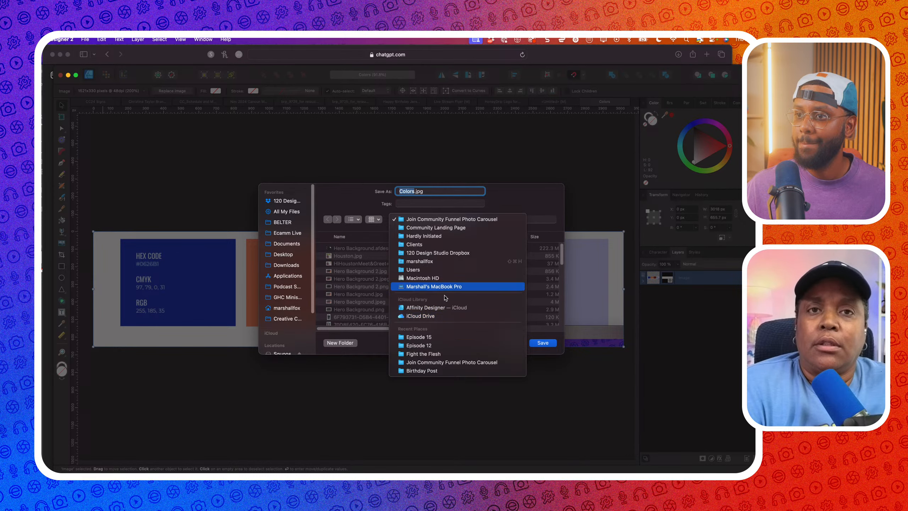
pyautogui.click(443, 337)
pyautogui.click(542, 343)
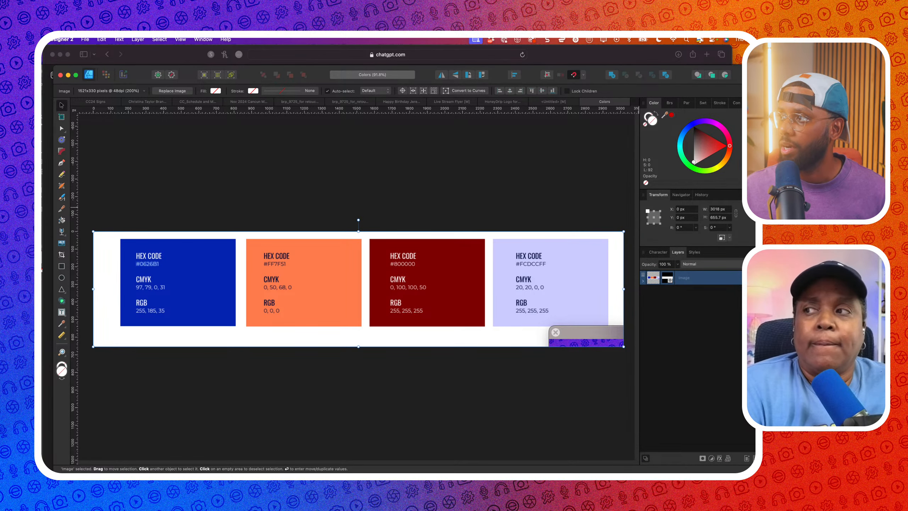
pyautogui.click(67, 75)
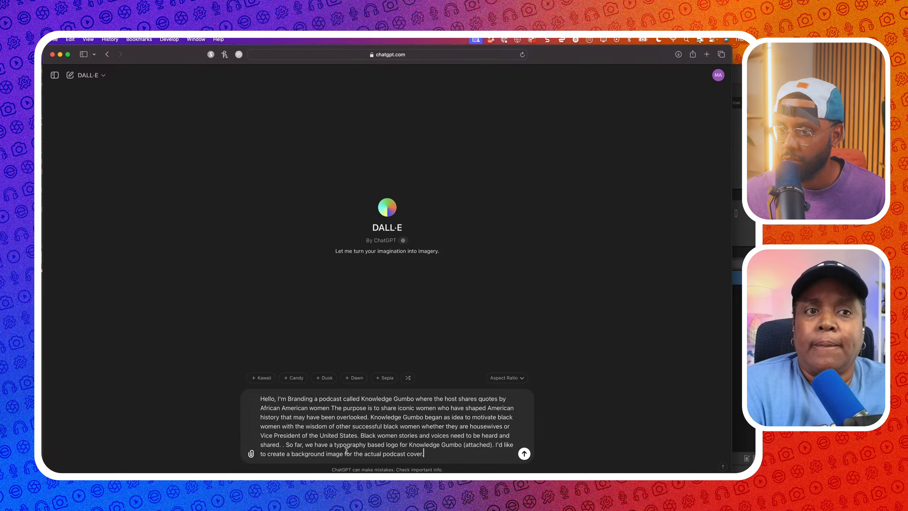
# Select the '(attached)' wording in the prompt, glance at the Affinity palette, and return to ChatGPT
pyautogui.moveTo(495, 444); pyautogui.dragTo(467, 444)
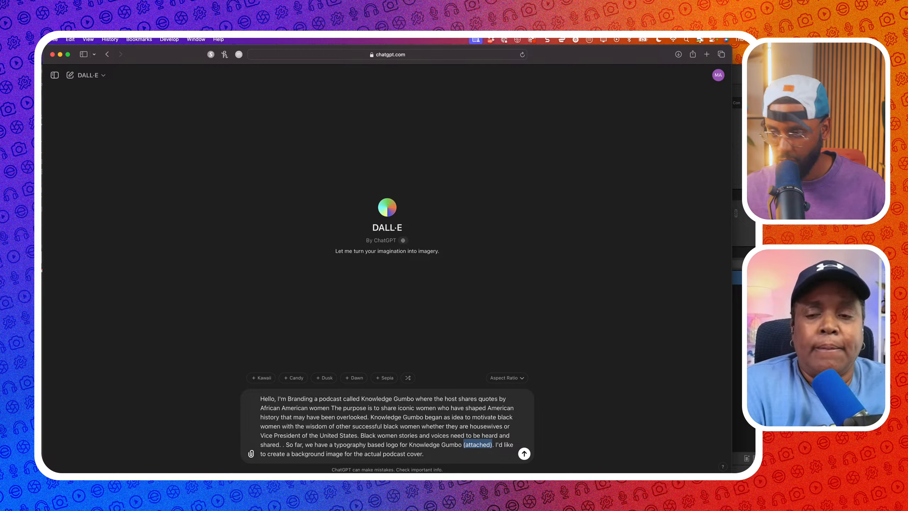
pyautogui.click(493, 446)
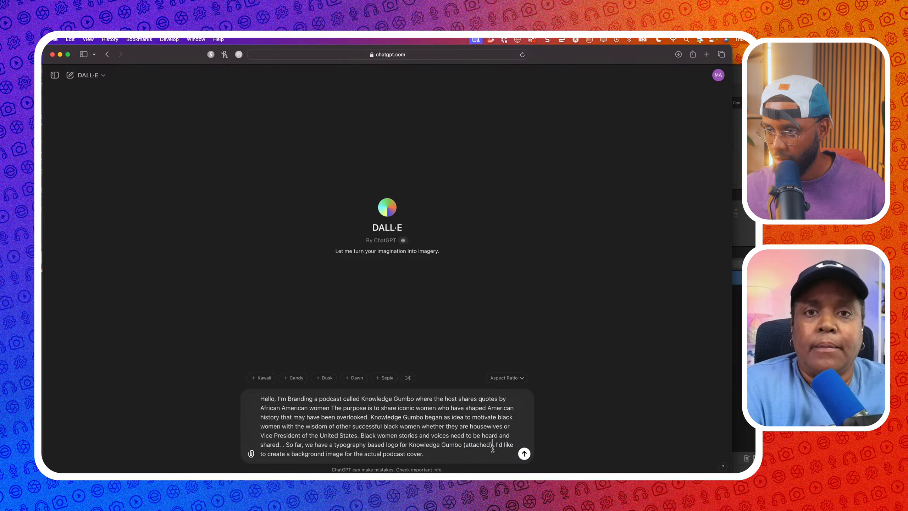
pyautogui.moveTo(479, 445); pyautogui.dragTo(464, 445)
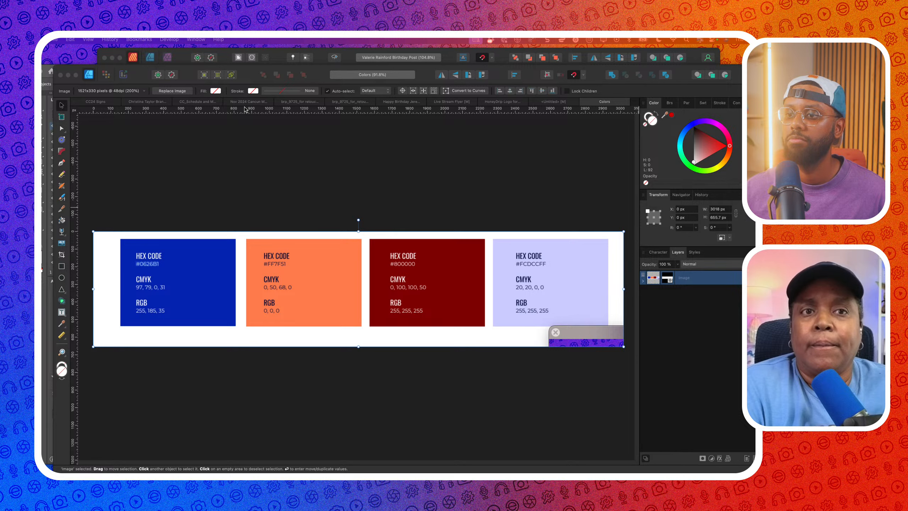
pyautogui.click(334, 171)
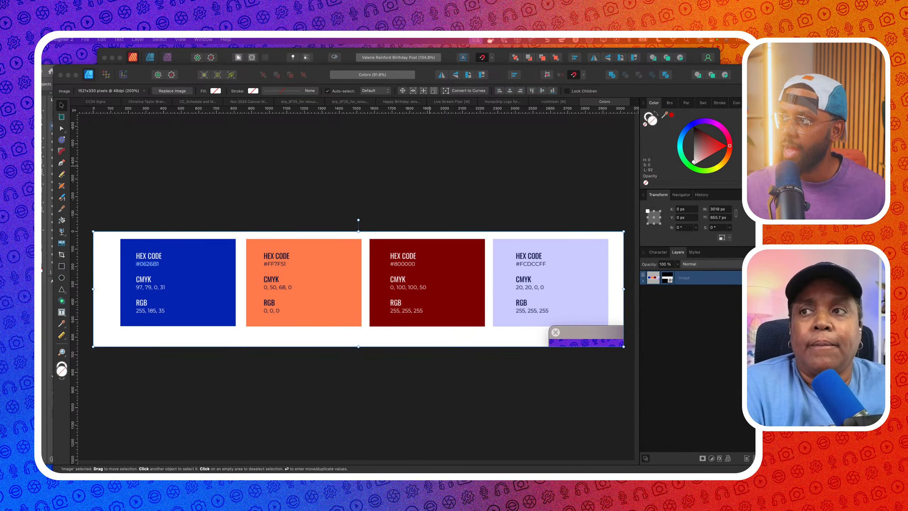
pyautogui.rightClick(749, 91)
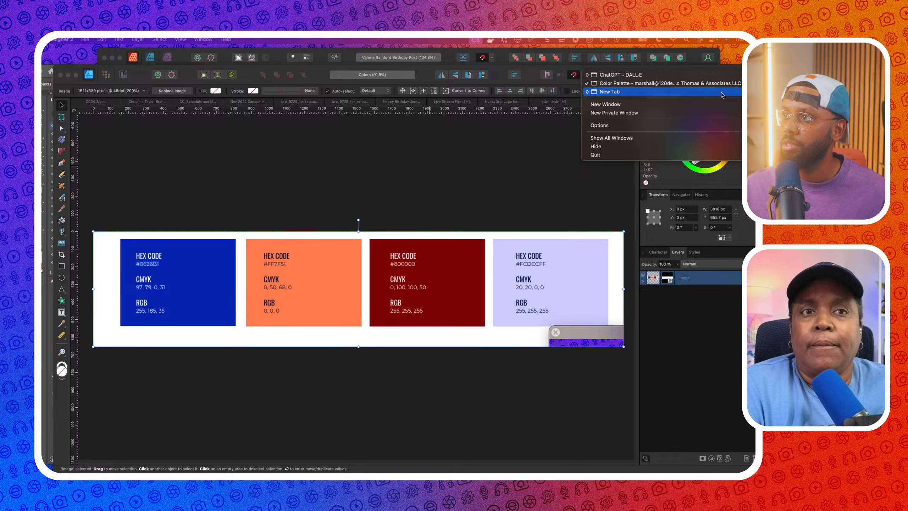
pyautogui.click(679, 74)
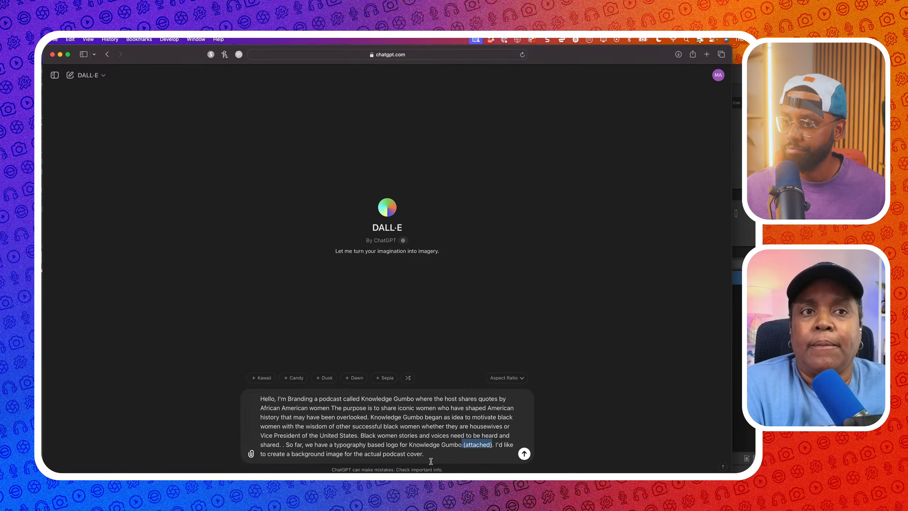
# Replace the selection with 'which uses the attached color scheme'
pyautogui.write('whi')
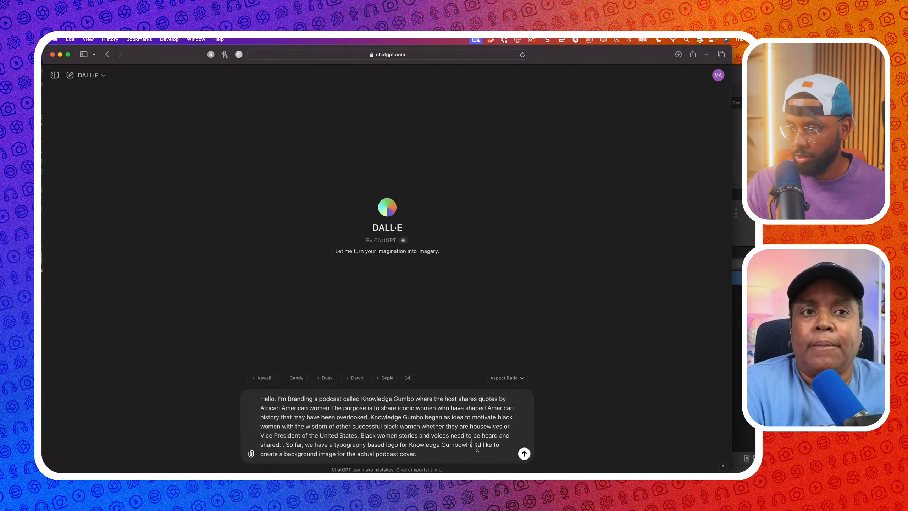
pyautogui.write('ch uses the ')
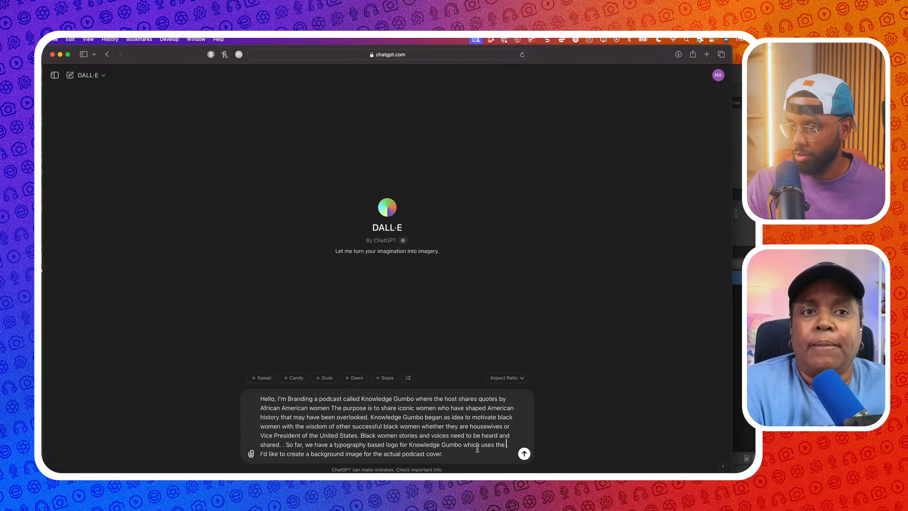
pyautogui.write('attached coo')
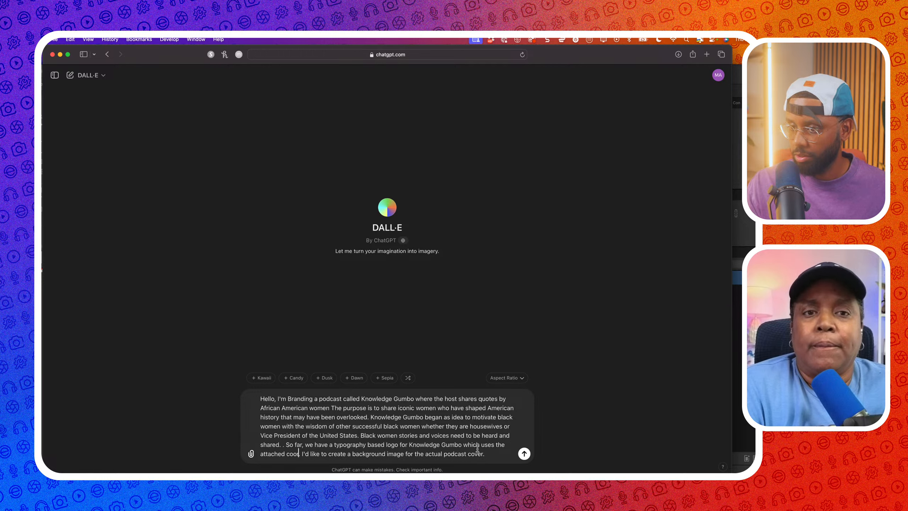
pyautogui.press('BackSpace')
pyautogui.write('lor schem')
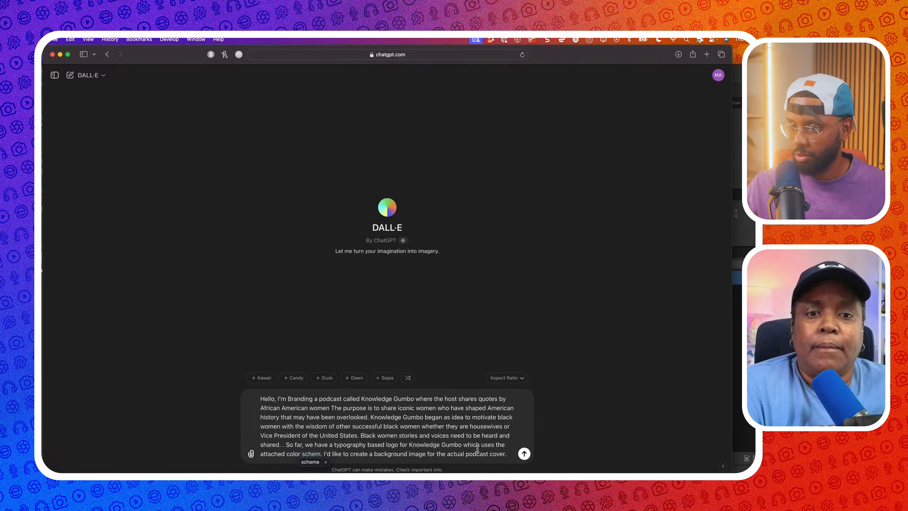
pyautogui.write('e')
pyautogui.press('Down')
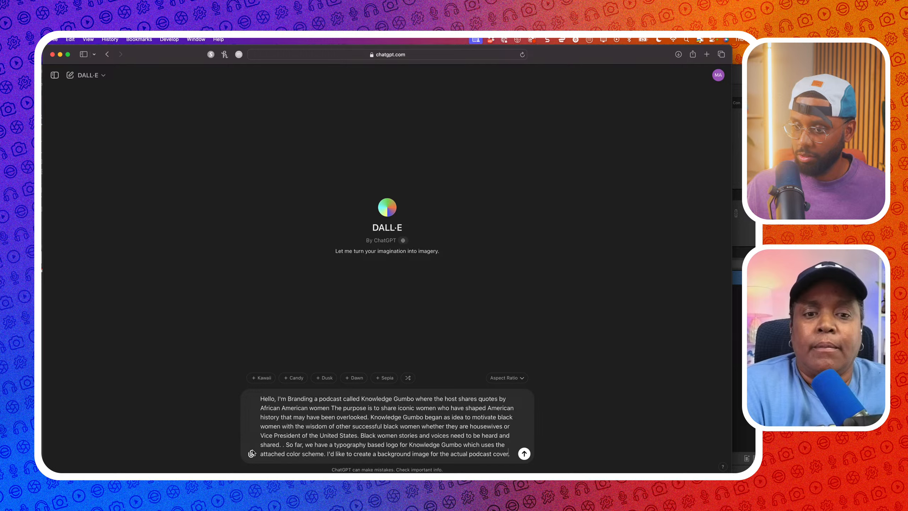
pyautogui.click(252, 454)
# Upload Colors.jpg from the Episode 15 folder as an attachment to the DALL·E prompt
pyautogui.click(271, 433)
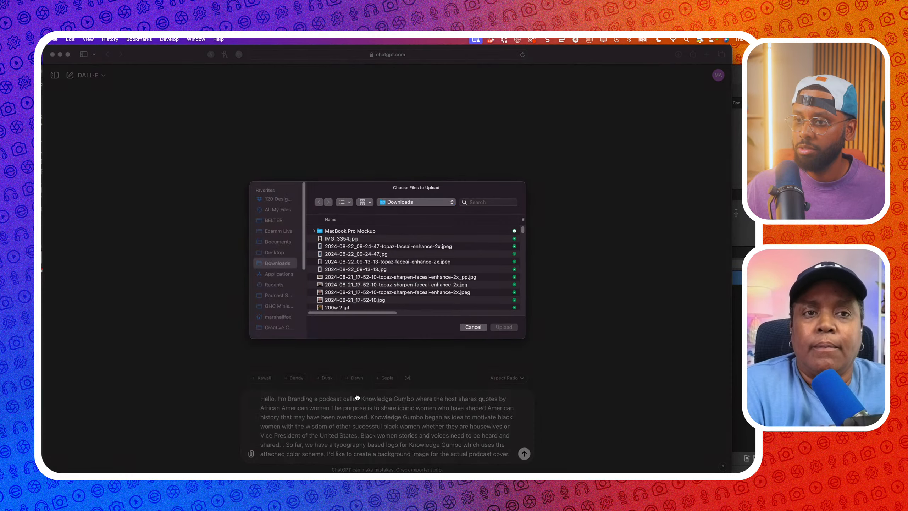
pyautogui.click(399, 202)
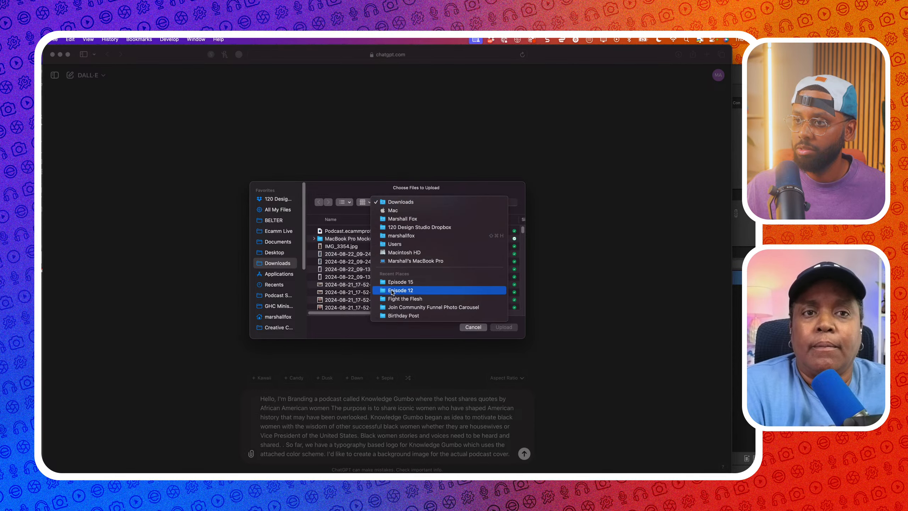
pyautogui.click(394, 282)
pyautogui.click(356, 231)
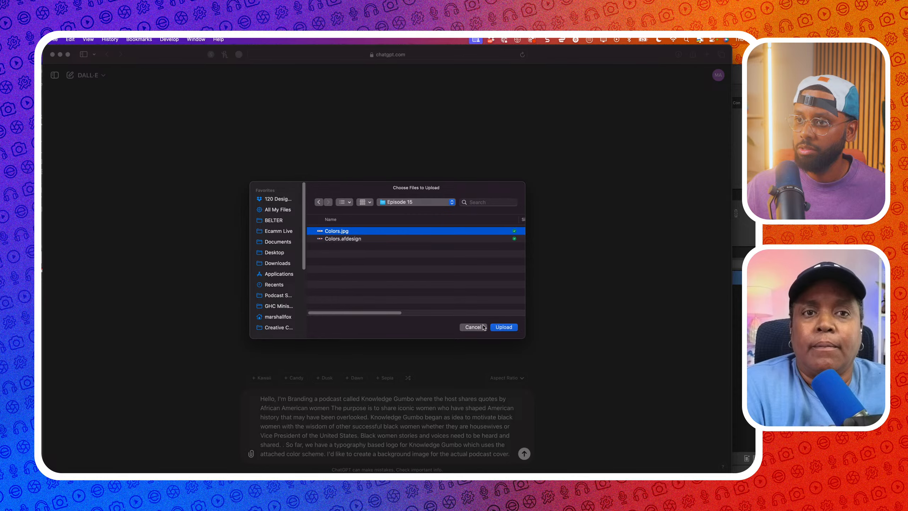
pyautogui.click(504, 327)
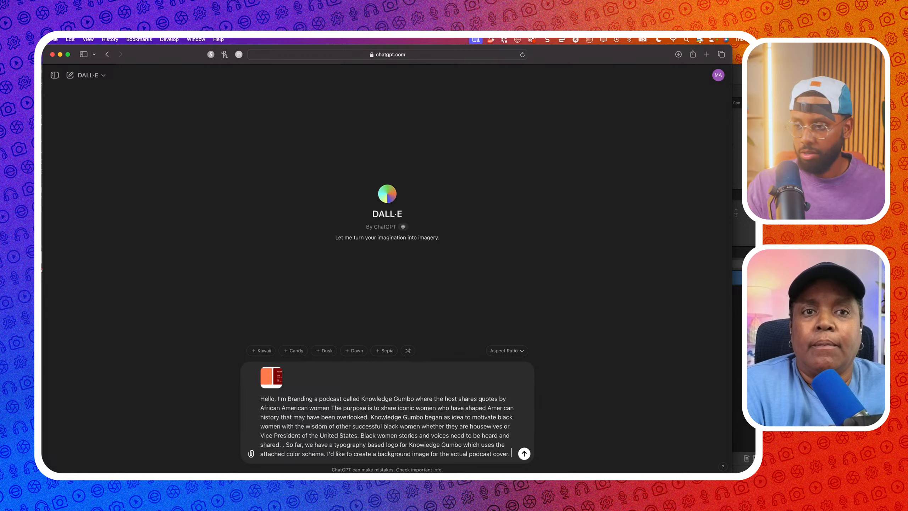
# Append the idea of a gumbo pot where two bookshelves meet in the middle, ending 'Can you'
pyautogui.write('I have ')
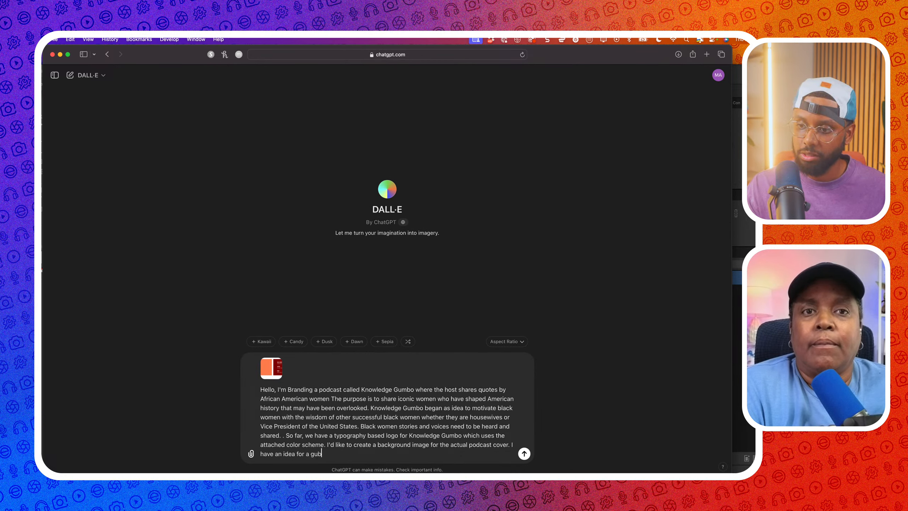
pyautogui.write('an idea for a post of')
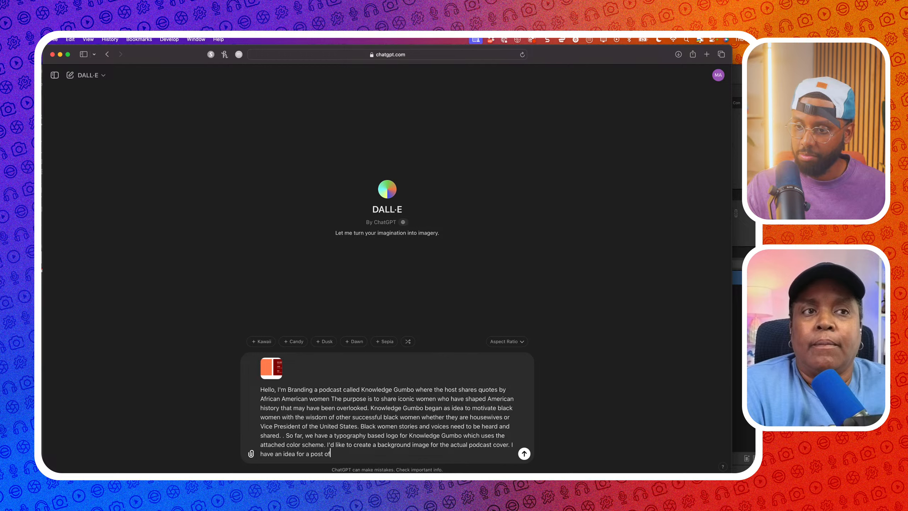
pyautogui.press('BackSpace')
pyautogui.press('BackSpace')
pyautogui.press('BackSpace')
pyautogui.press('BackSpace')
pyautogui.press('BackSpace')
pyautogui.write('t of gumb')
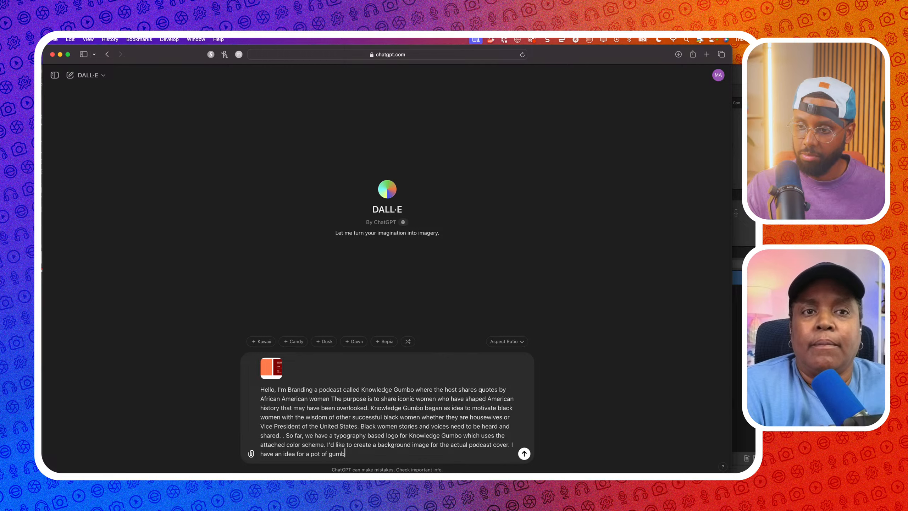
pyautogui.write('o in the mi')
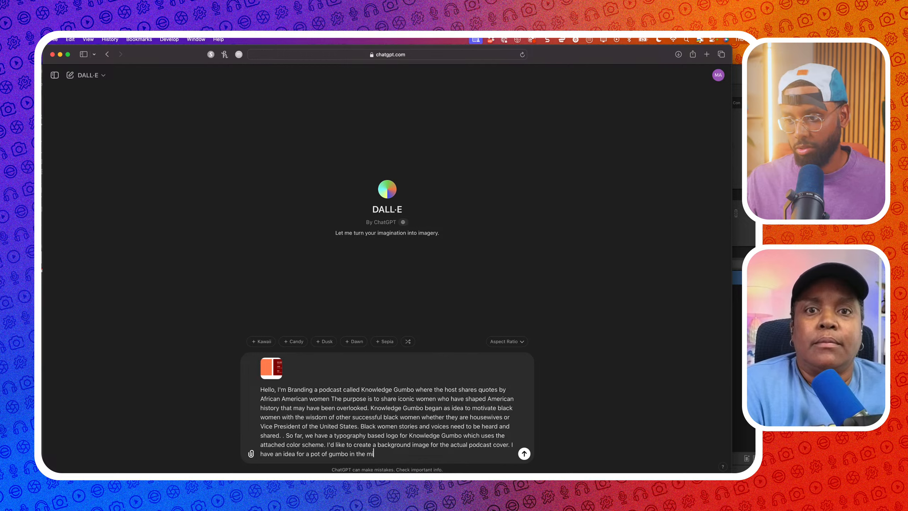
pyautogui.write('ddle at the corner of two')
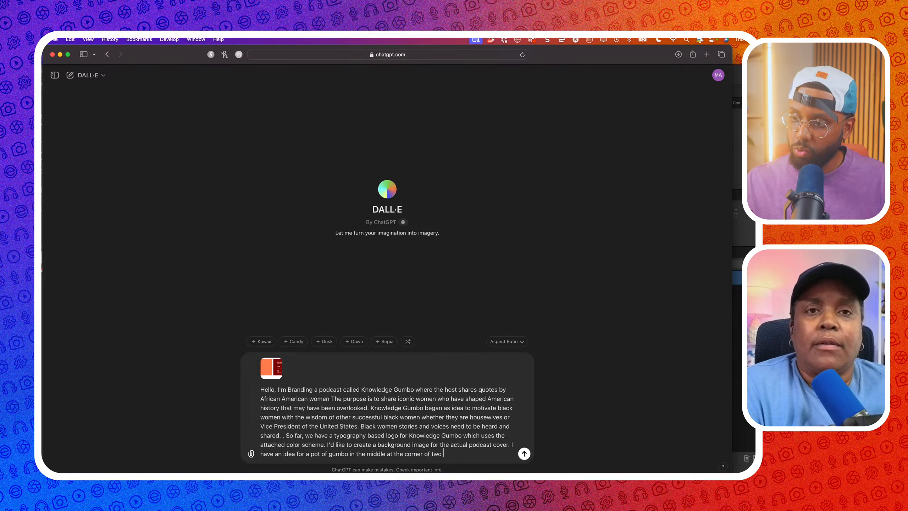
pyautogui.write('bookshelv')
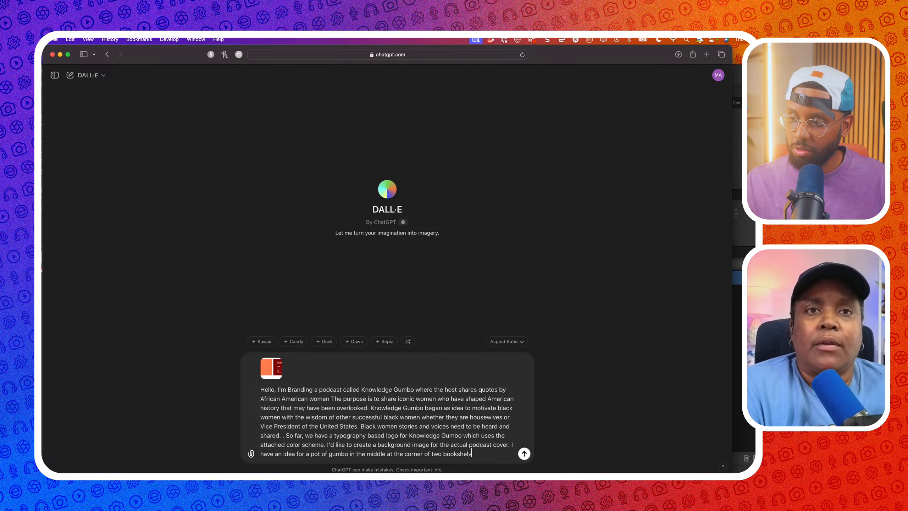
pyautogui.write('es that meet in')
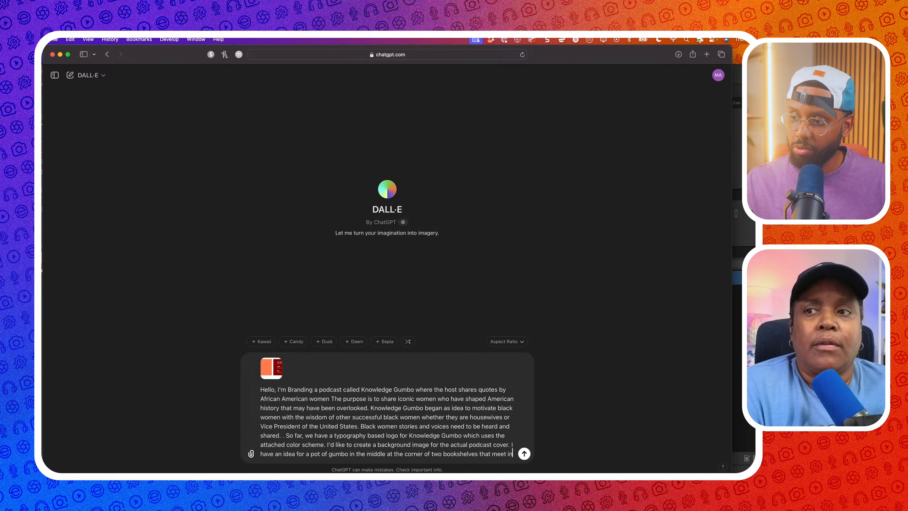
pyautogui.write(' the')
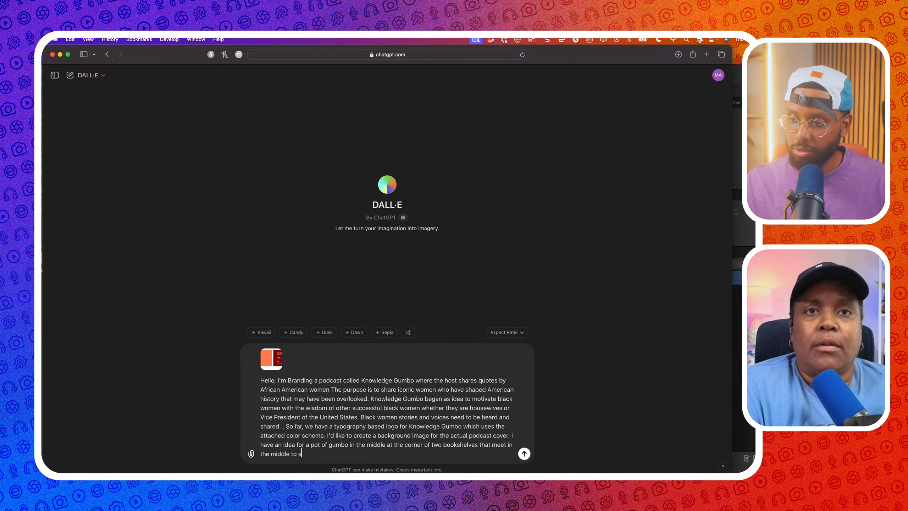
pyautogui.write(' middle to si')
pyautogui.press('BackSpace')
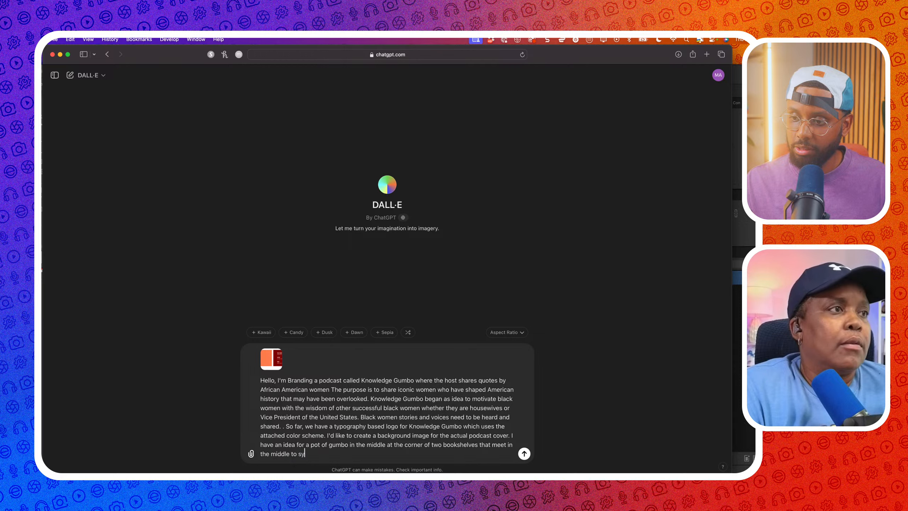
pyautogui.press('BackSpace')
pyautogui.press('BackSpace')
pyautogui.press('BackSpace')
pyautogui.press('BackSpace')
pyautogui.press('BackSpace')
pyautogui.write('.')
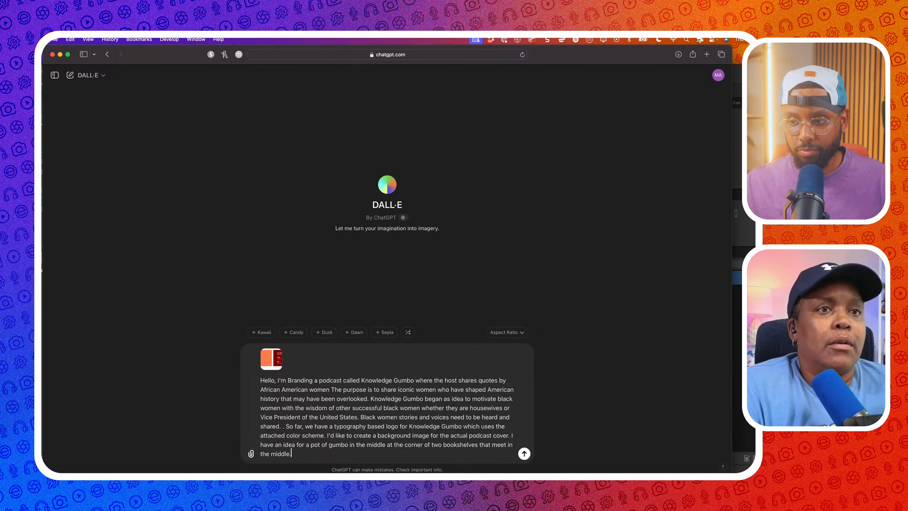
pyautogui.write(' Can you')
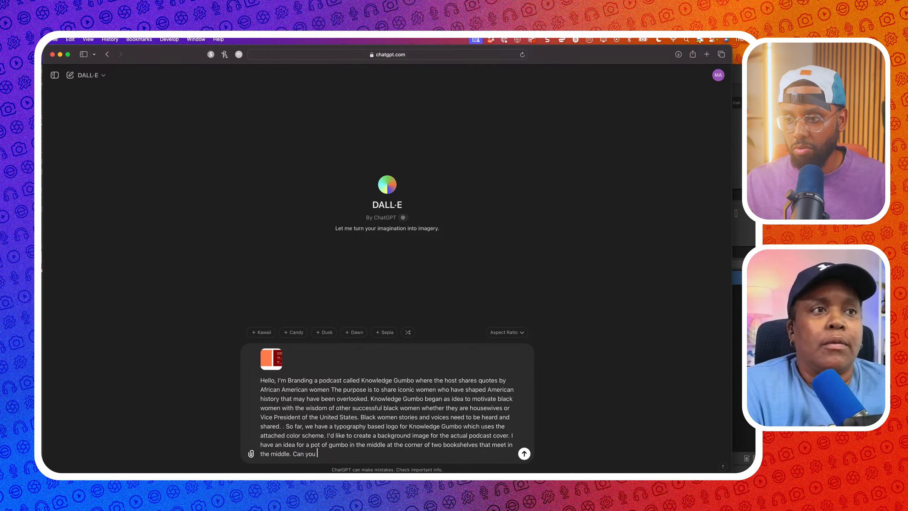
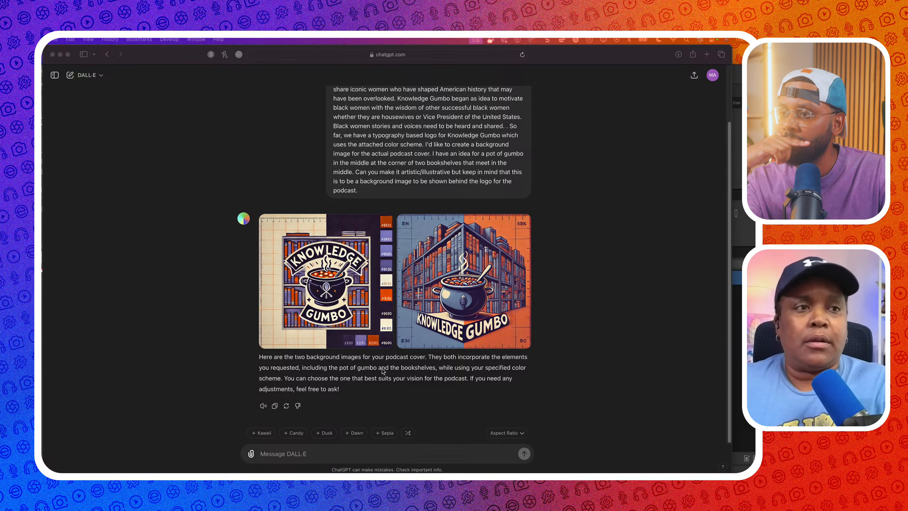
# View the library-corner gumbo image at full size, then close the viewer
pyautogui.click(473, 301)
pyautogui.click(473, 301)
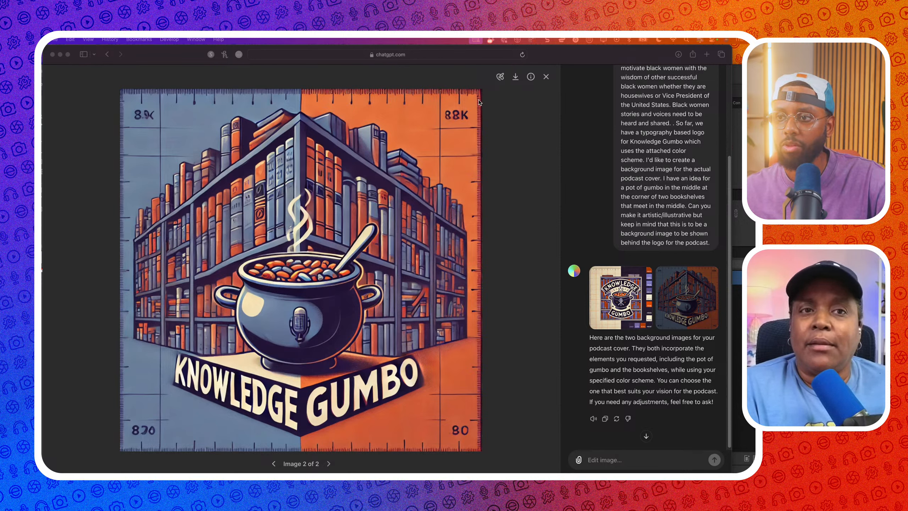
pyautogui.click(545, 79)
pyautogui.click(546, 77)
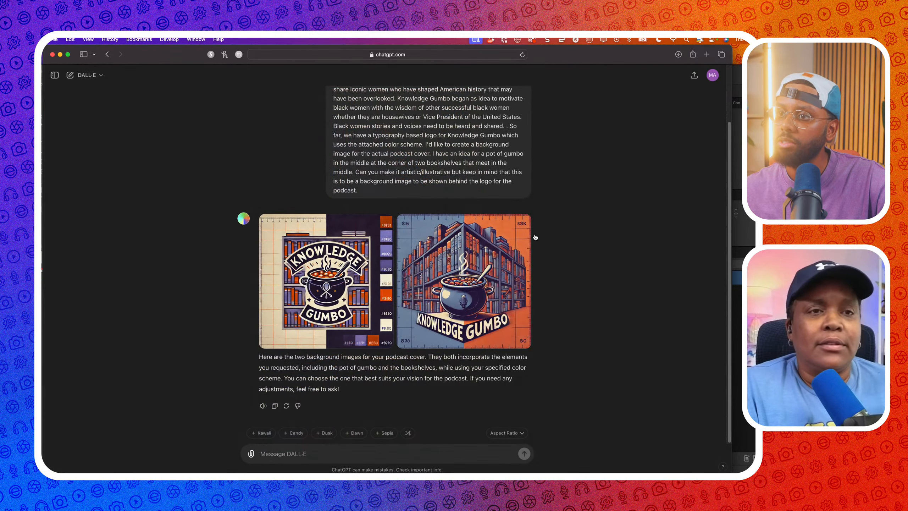
# Ask DALL·E 'can you create another image' and get two more gumbo-and-bookshelf backgrounds
pyautogui.click(384, 454)
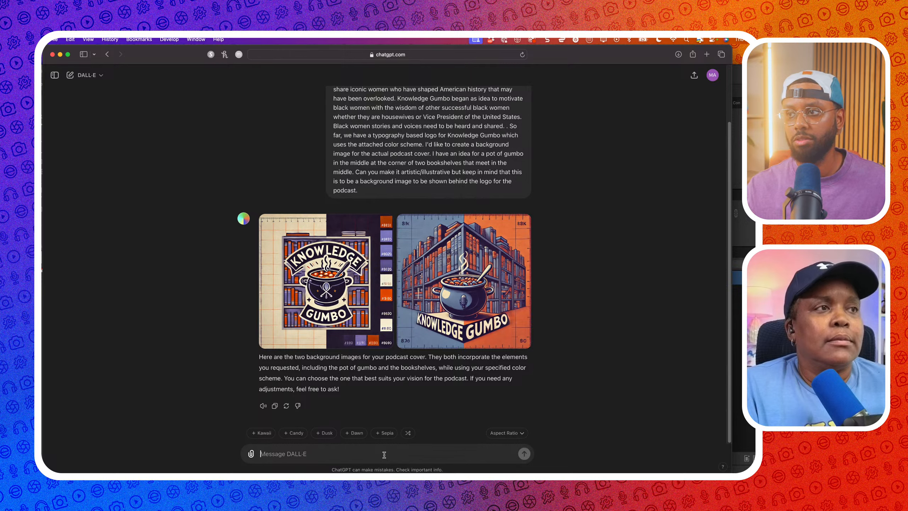
pyautogui.write('can you create a')
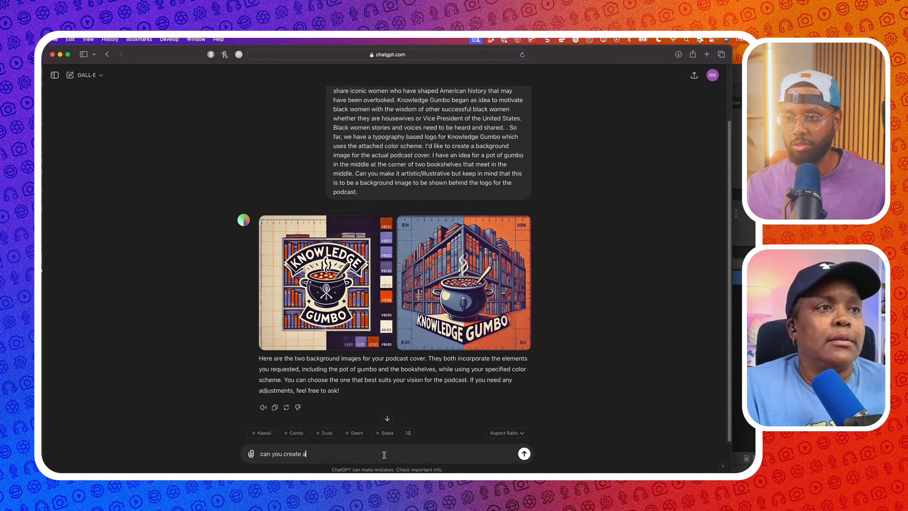
pyautogui.write('nother image?')
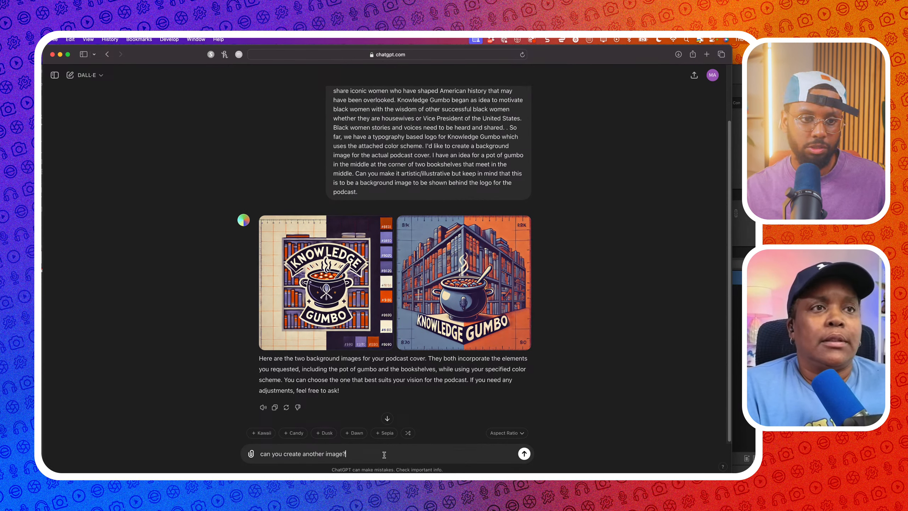
pyautogui.press('Return')
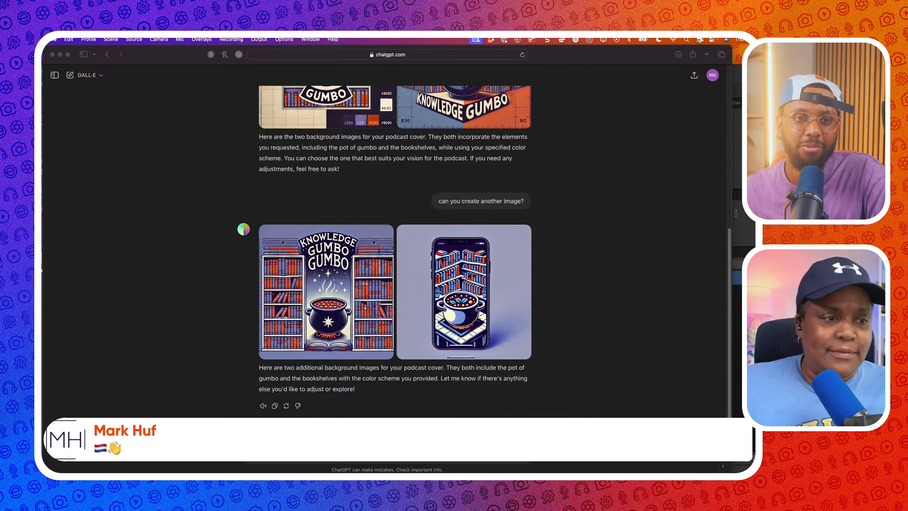
pyautogui.click(666, 407)
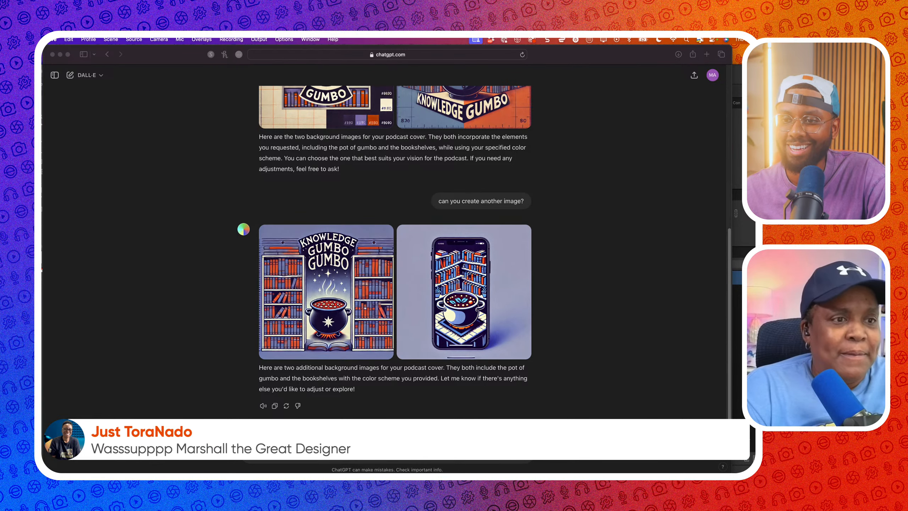
pyautogui.click(422, 410)
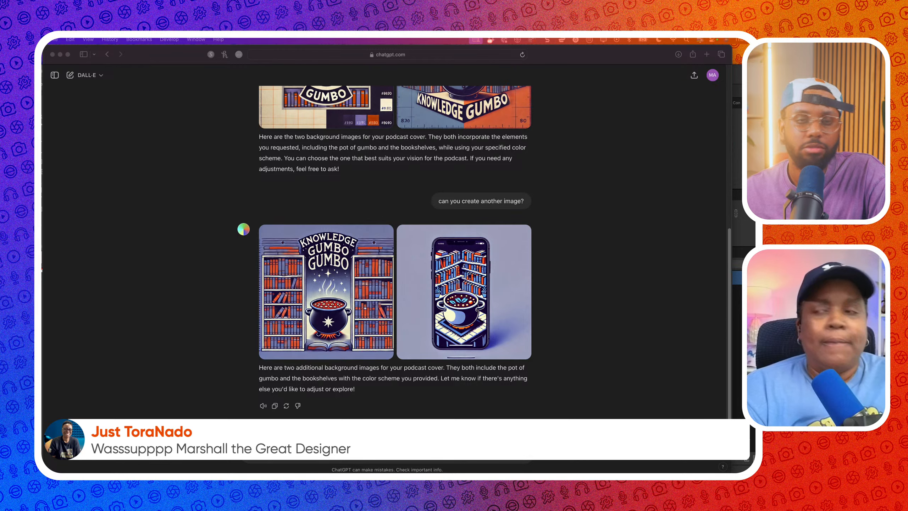
pyautogui.click(631, 343)
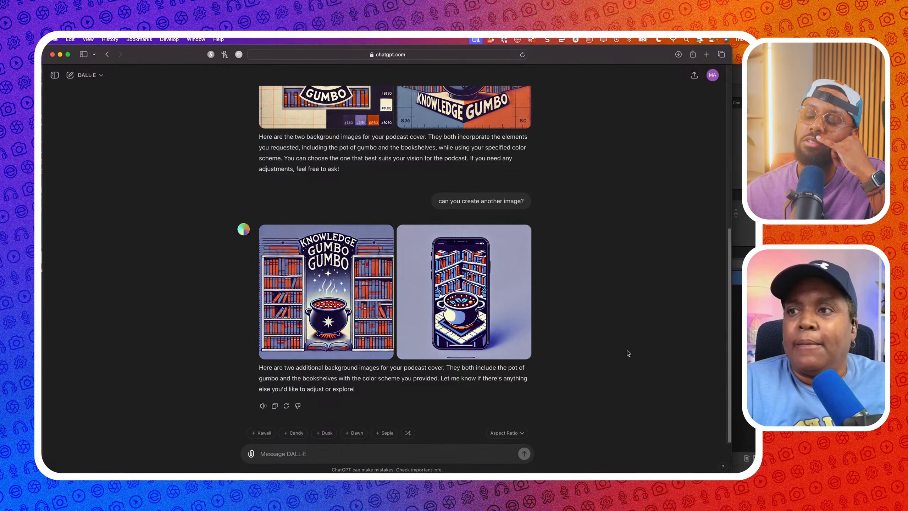
pyautogui.click(473, 272)
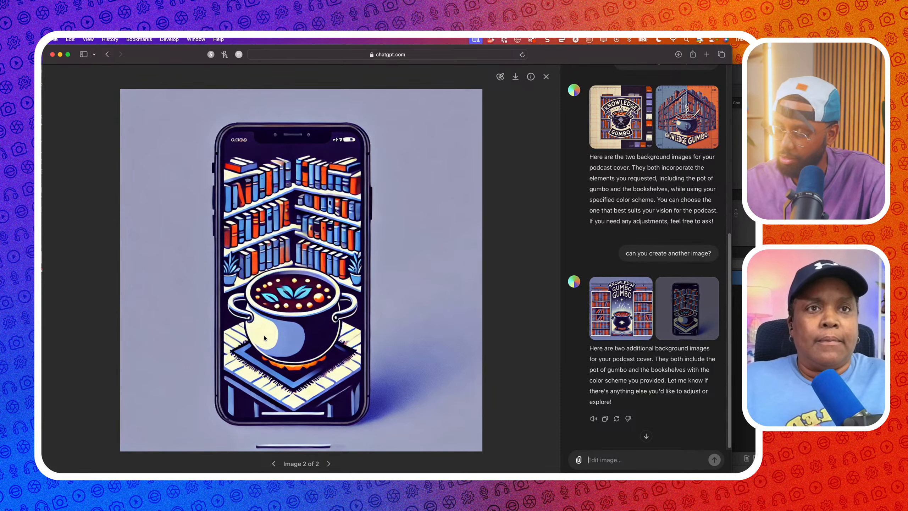
pyautogui.click(546, 79)
pyautogui.click(383, 294)
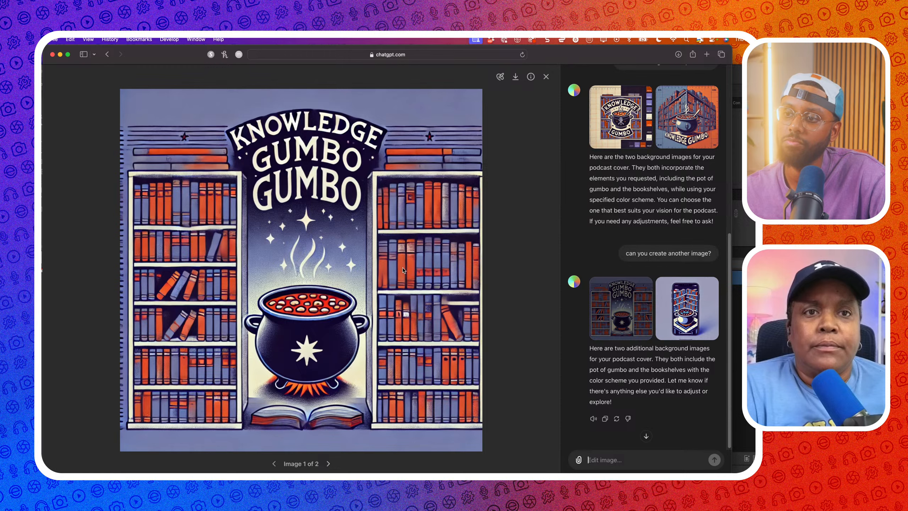
pyautogui.click(545, 77)
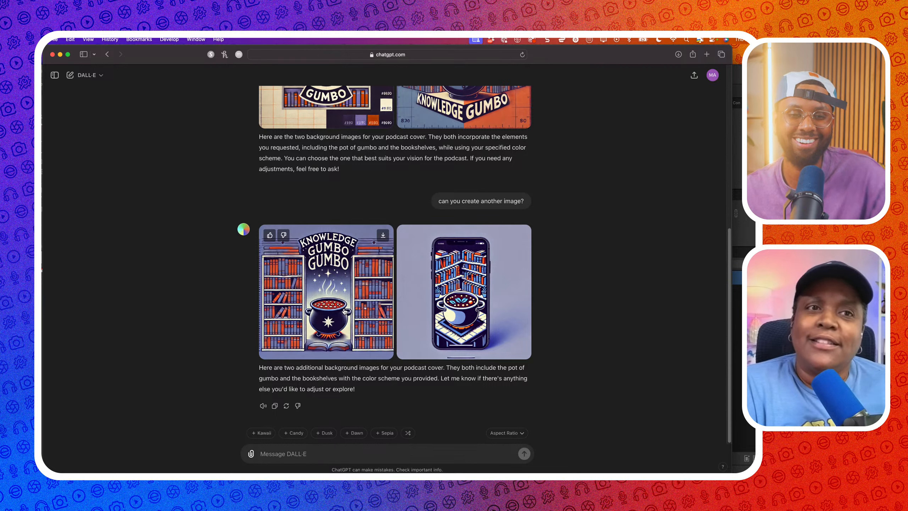
pyautogui.click(306, 458)
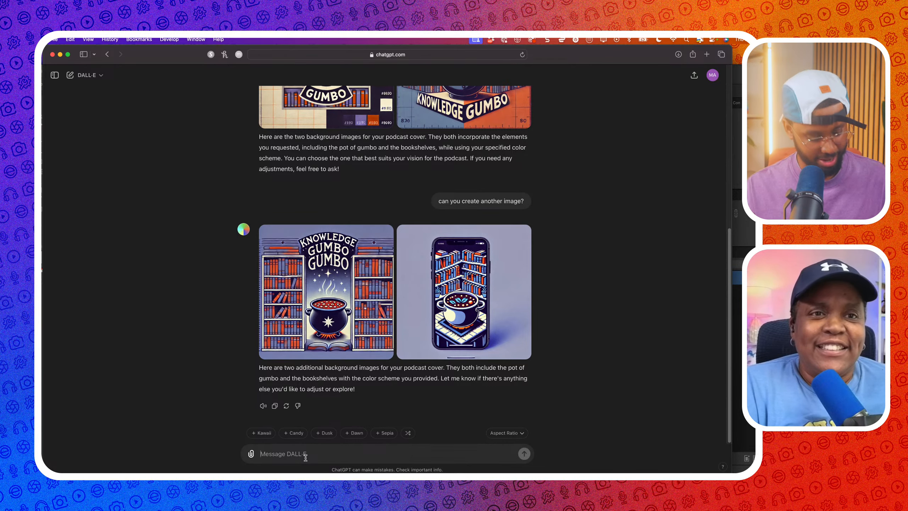
# Send 'can you create another concept?' and scroll through the two swirling abstract designs
pyautogui.write('can you create')
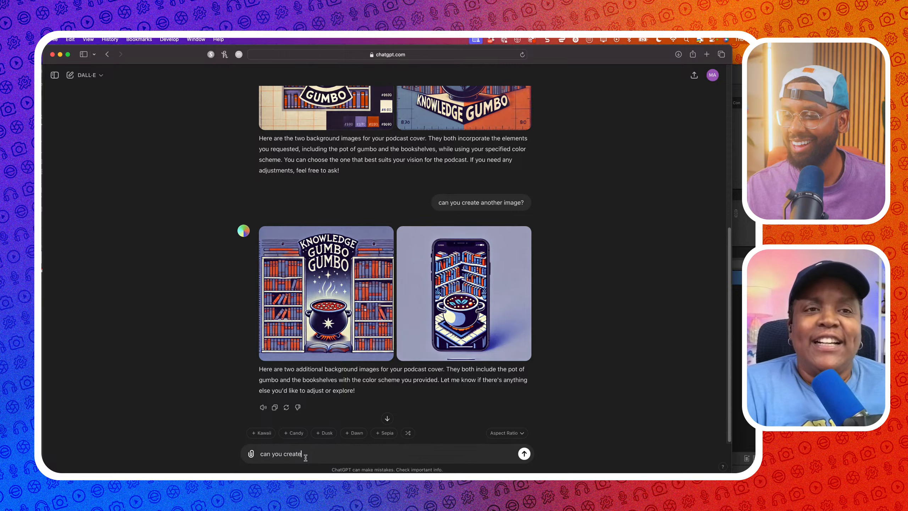
pyautogui.write(' another ro')
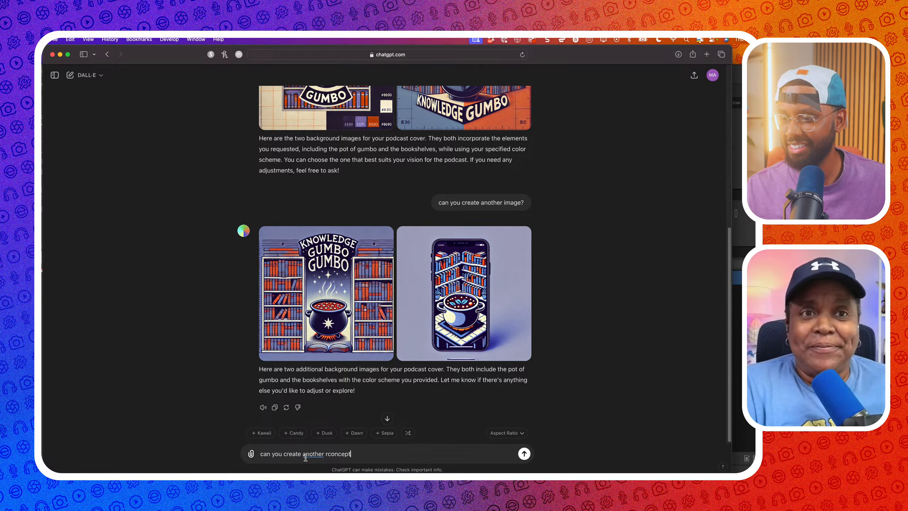
pyautogui.press('BackSpace')
pyautogui.press('BackSpace')
pyautogui.press('BackSpace')
pyautogui.press('BackSpace')
pyautogui.press('BackSpace')
pyautogui.press('BackSpace')
pyautogui.write('cond')
pyautogui.press('BackSpace')
pyautogui.write('cept?')
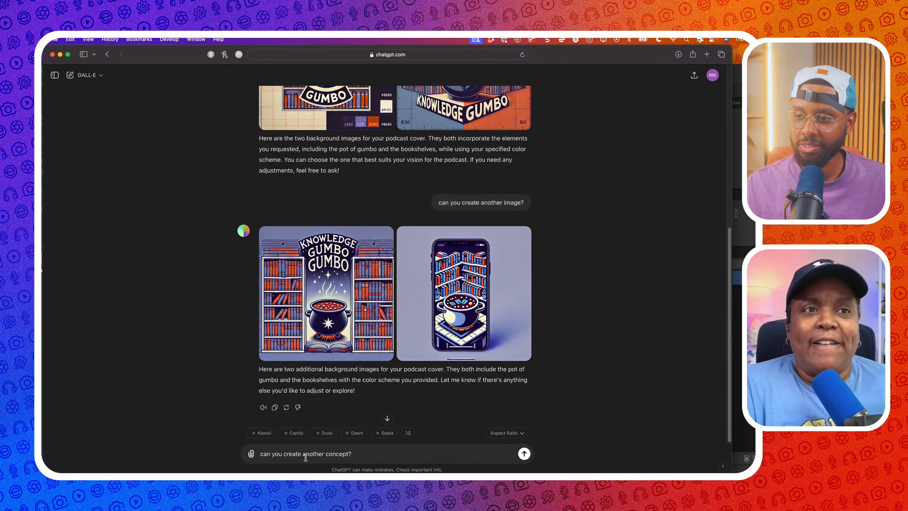
pyautogui.press('Return')
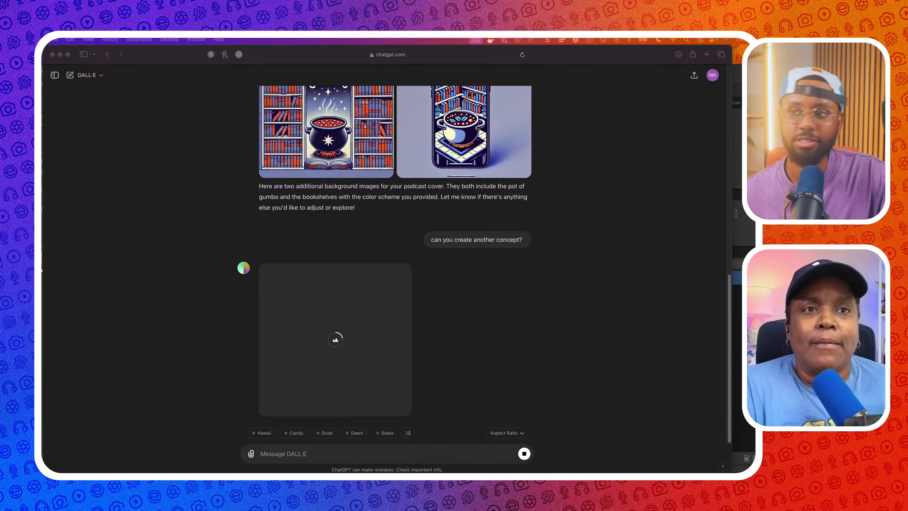
pyautogui.scroll(2, 193, 256)
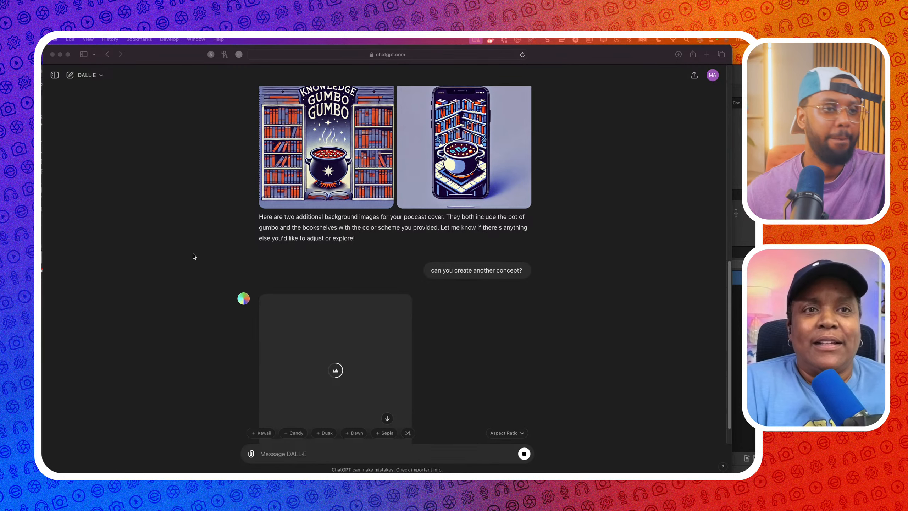
pyautogui.scroll(-1, 406, 176)
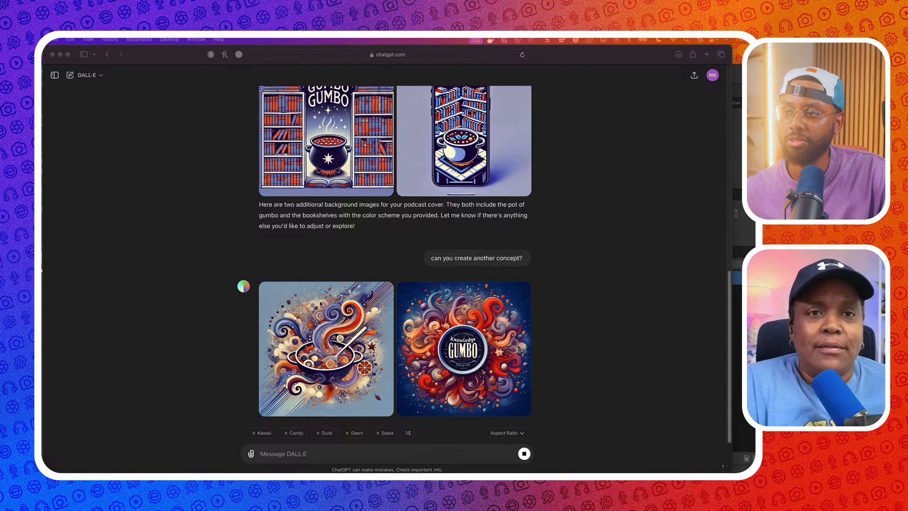
# Compare the swirling soup pot and Gumbo badge concepts at full size, then close the viewer
pyautogui.click(344, 303)
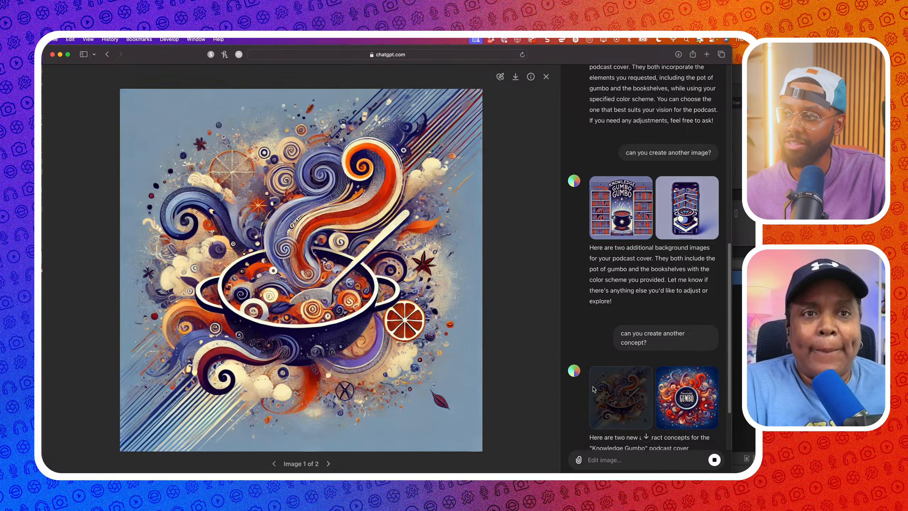
pyautogui.scroll(-2, 593, 389)
pyautogui.scroll(-3, 593, 389)
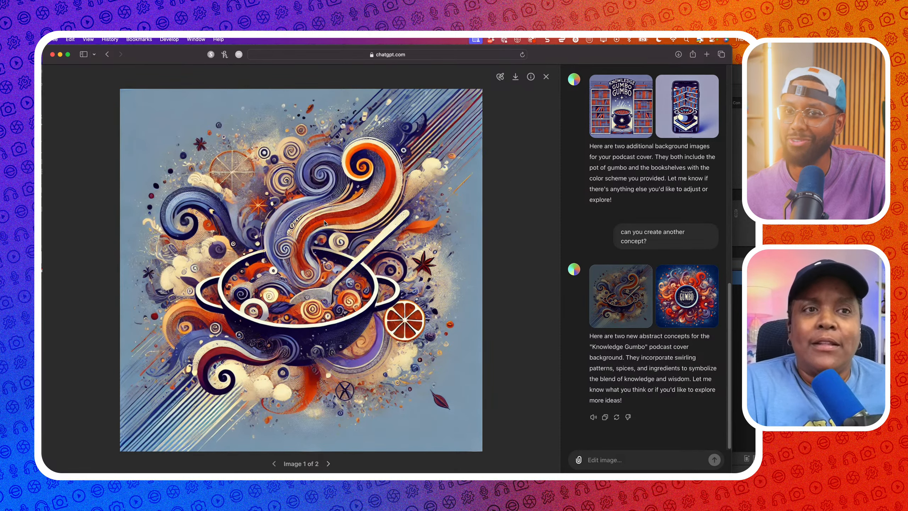
pyautogui.click(328, 464)
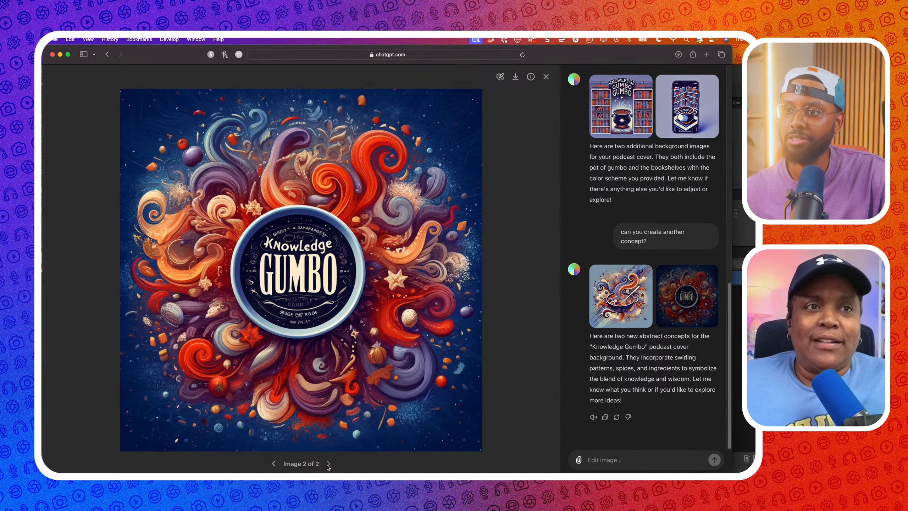
pyautogui.click(273, 463)
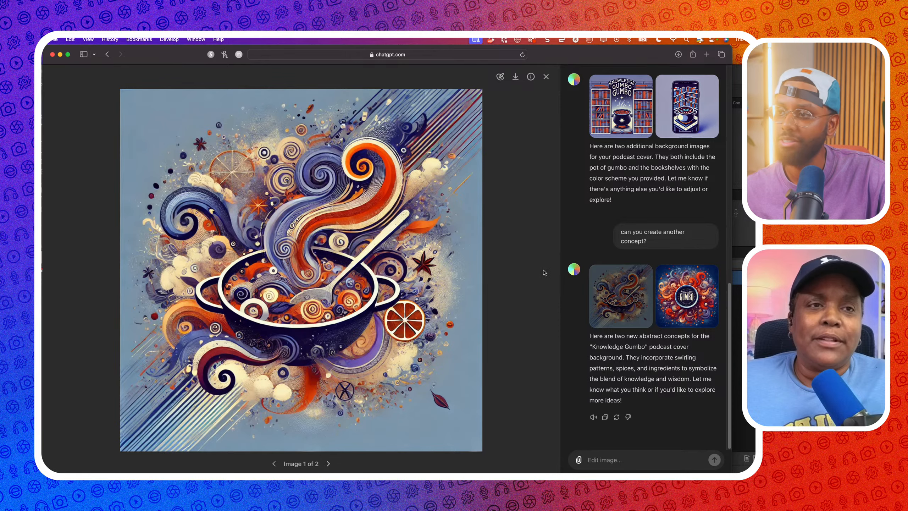
pyautogui.click(547, 82)
pyautogui.click(420, 304)
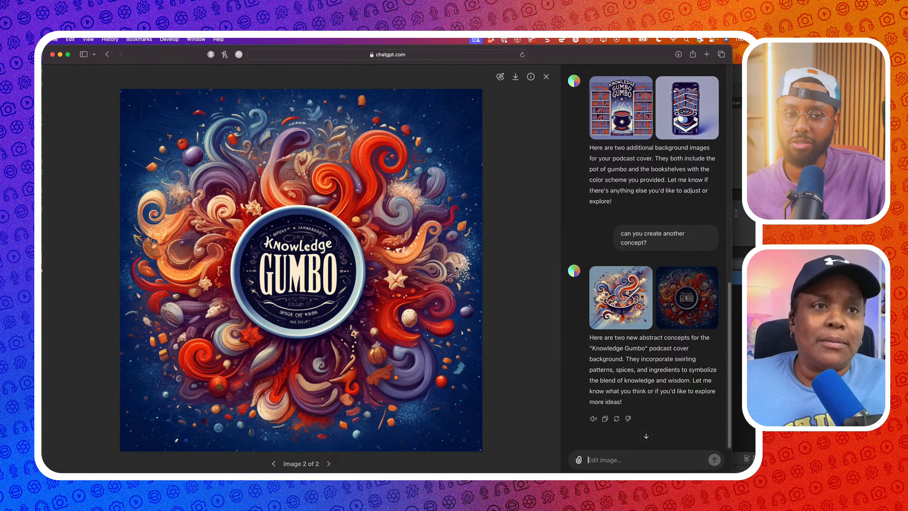
pyautogui.click(546, 76)
# Scroll up to the phone-screen bookshelf gumbo image and open it at full size
pyautogui.scroll(3, 425, 258)
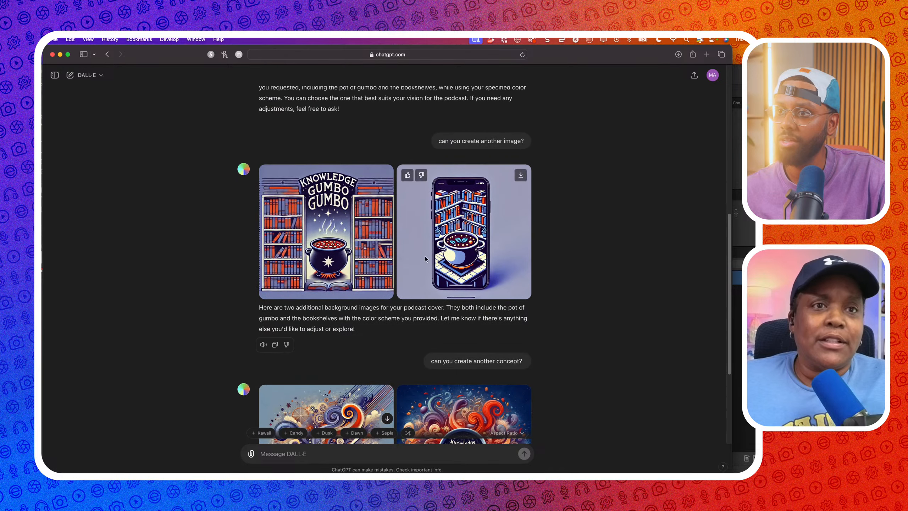
pyautogui.scroll(1, 461, 253)
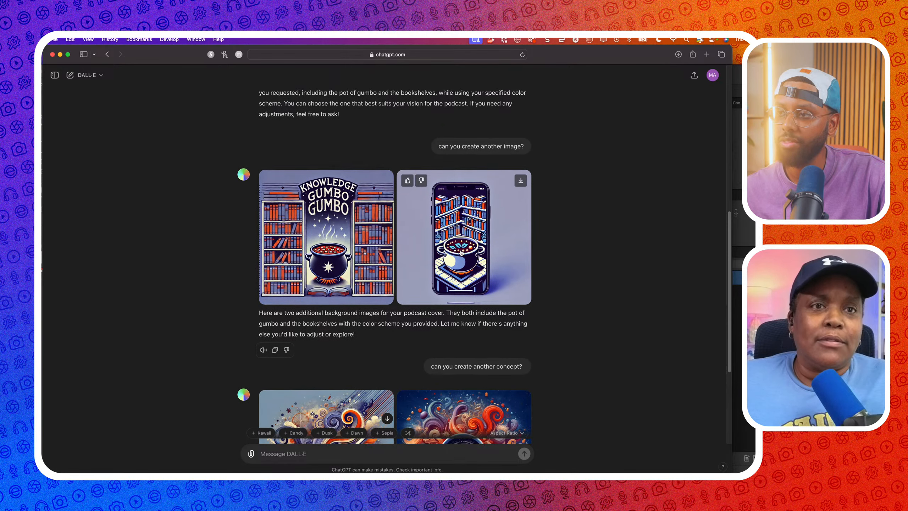
pyautogui.click(463, 249)
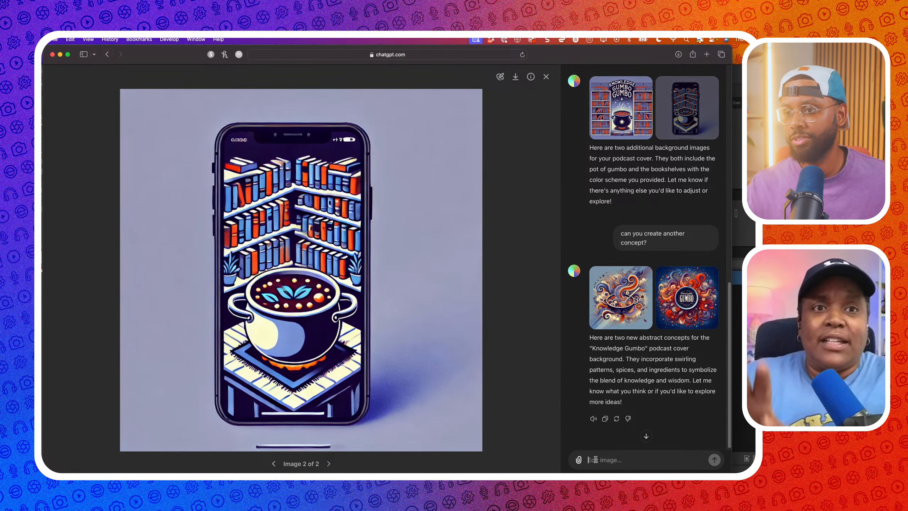
# Request another concept like this in a 1:1 (square) ratio and capture the result
pyautogui.write('can you create another con')
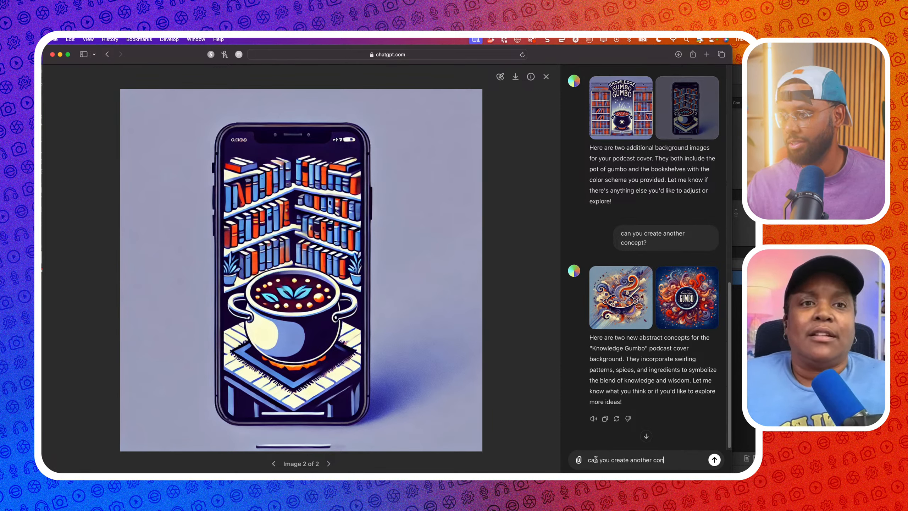
pyautogui.write('cept')
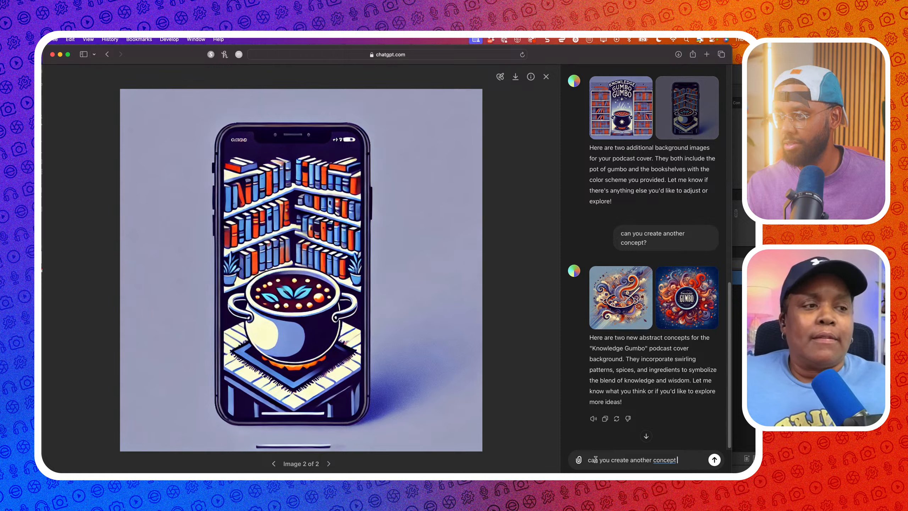
pyautogui.write(' like this')
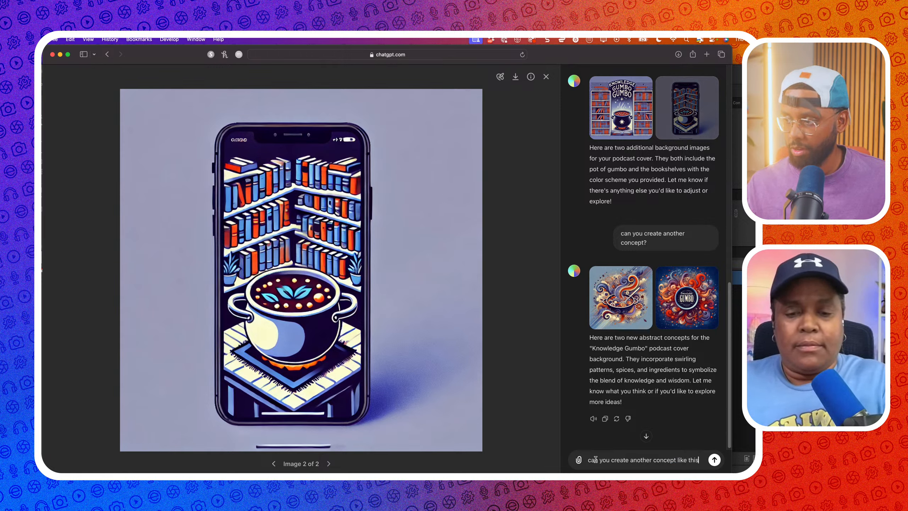
pyautogui.write(', bu')
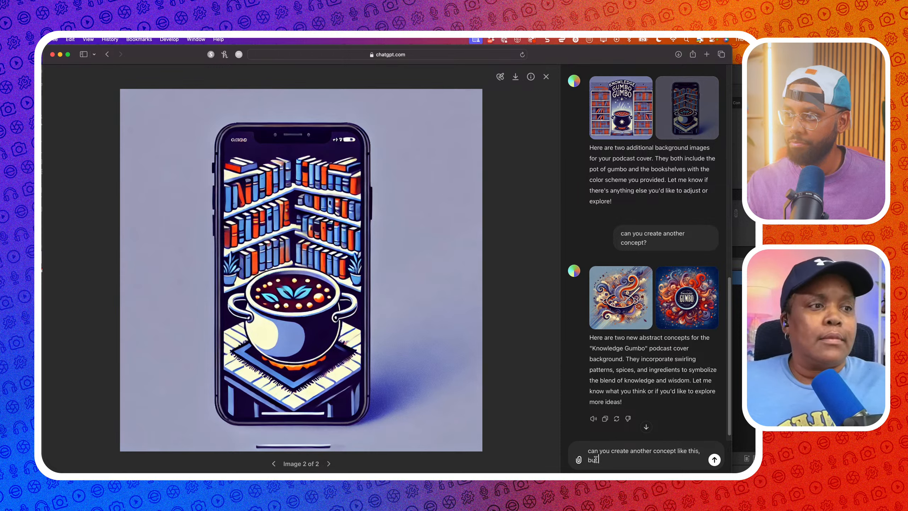
pyautogui.write('t make it t')
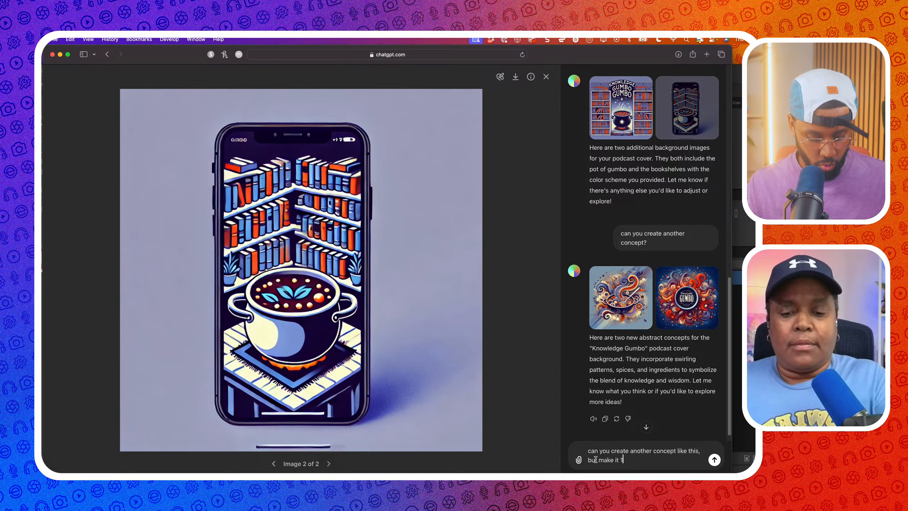
pyautogui.write(':')
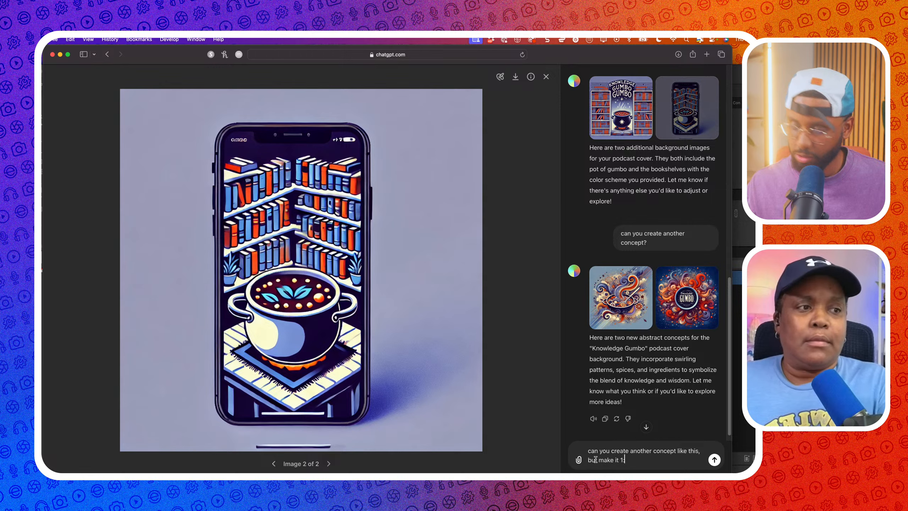
pyautogui.write('1 (square')
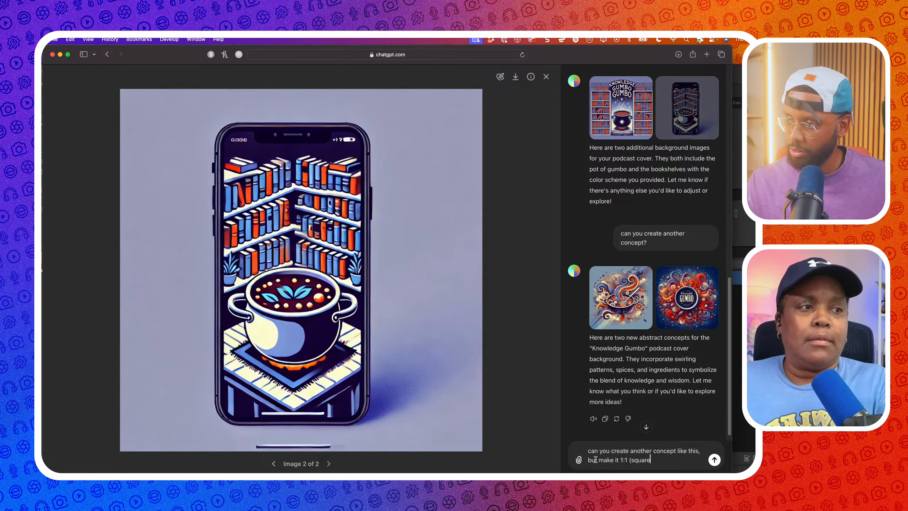
pyautogui.write(') ratio')
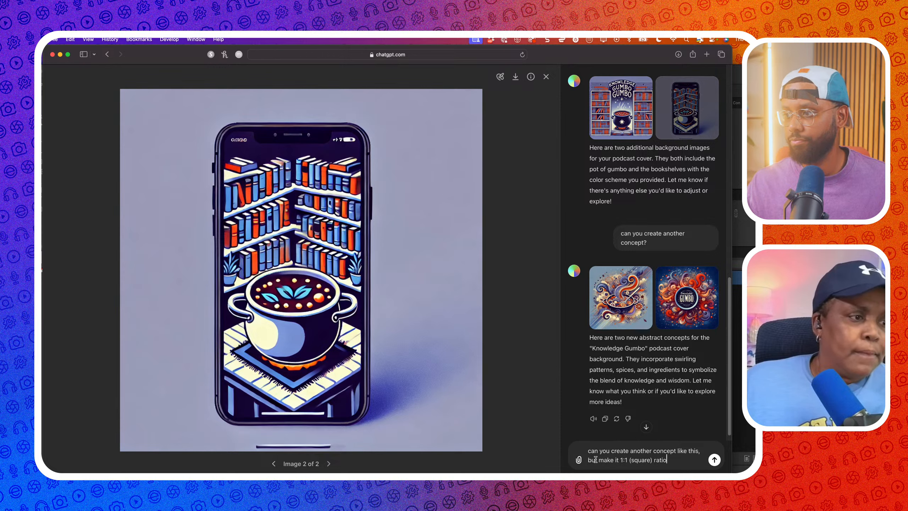
pyautogui.press('Return')
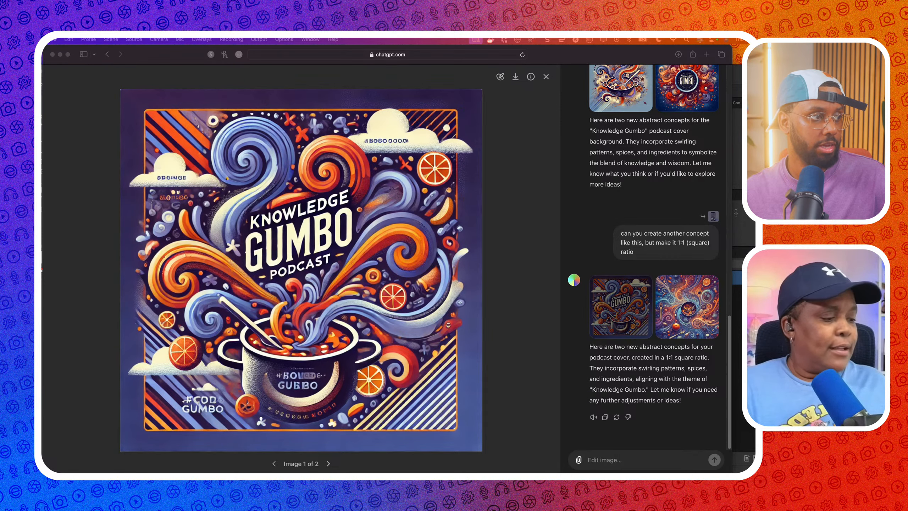
pyautogui.hotkey('ctrl', 'shift', 'c')
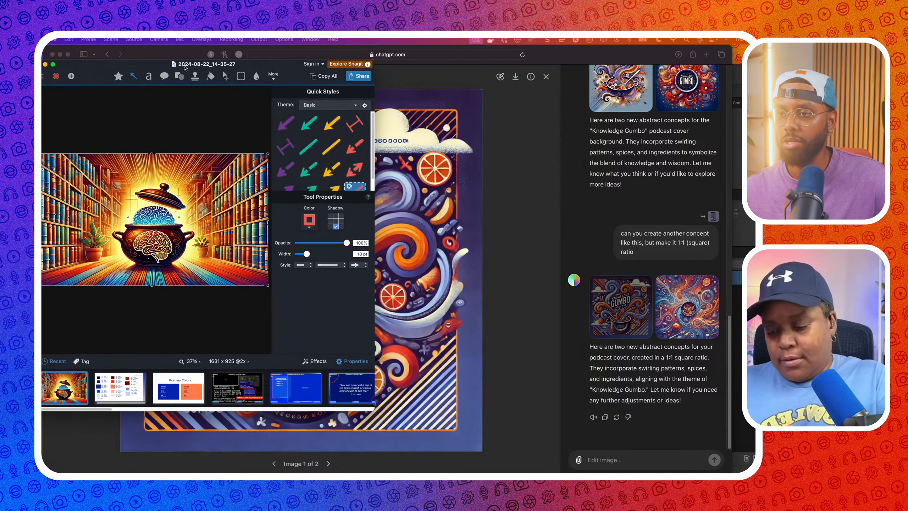
# Maximize and reposition the Snagit editor, then back out of Batch Export
pyautogui.doubleClick(375, 408)
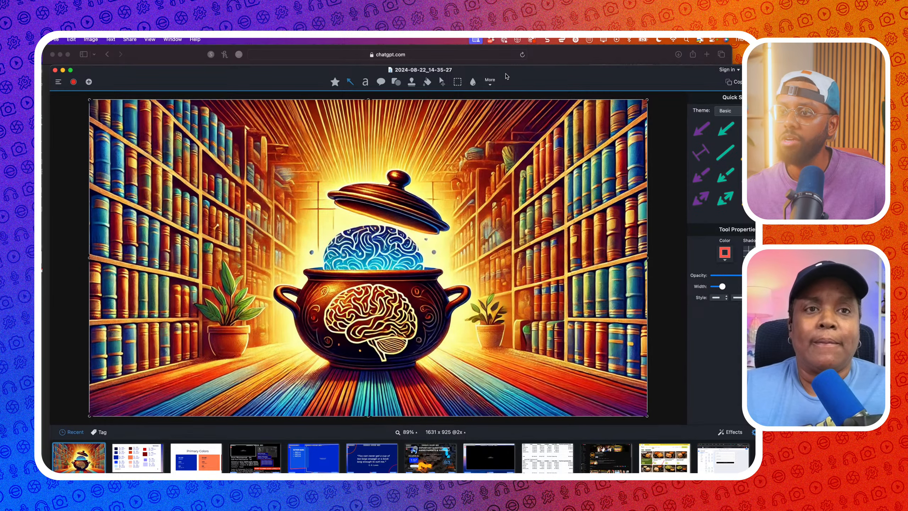
pyautogui.moveTo(506, 76); pyautogui.dragTo(495, 62)
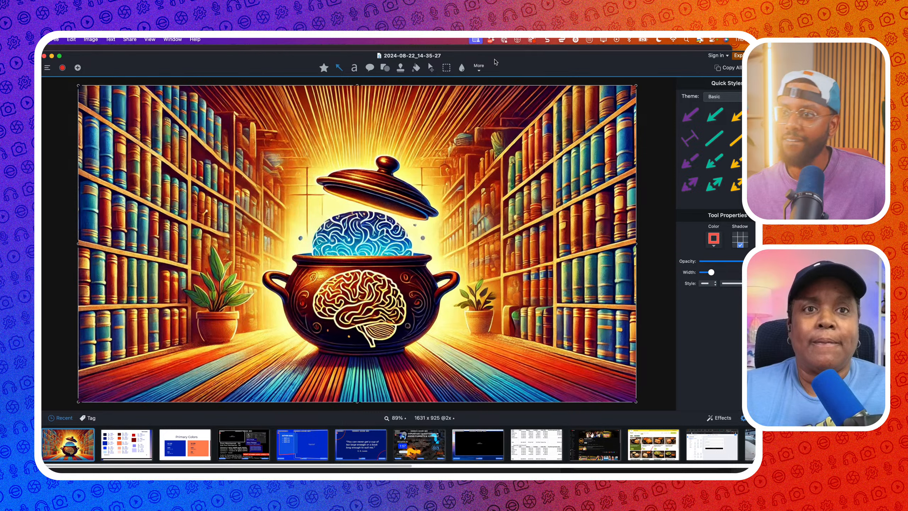
pyautogui.click(56, 39)
pyautogui.click(62, 159)
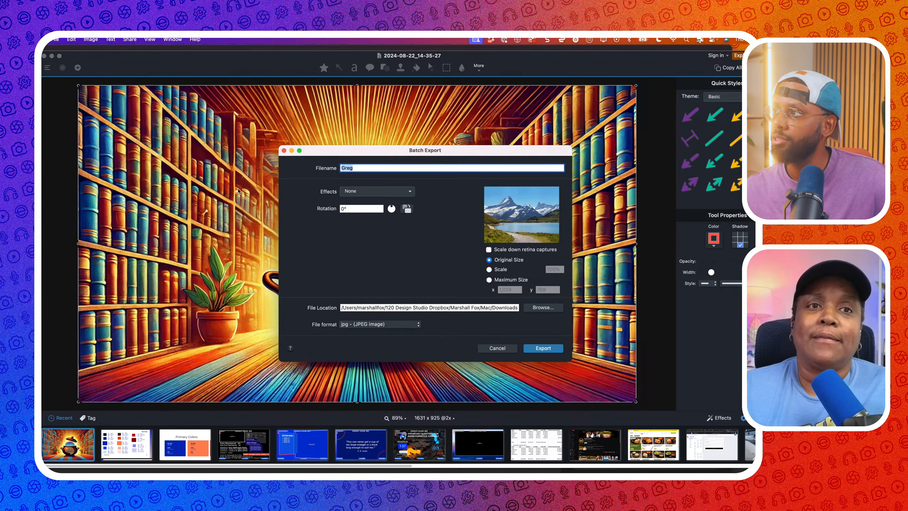
pyautogui.press('Escape')
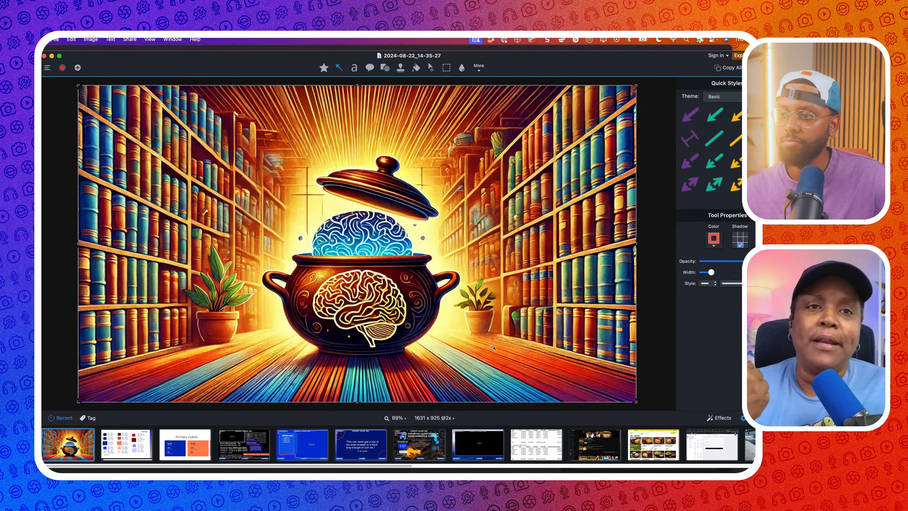
# Save the brain-in-pot image as 2024-08-22_14-35-27.jpg in the Episode 15 folder
pyautogui.click(56, 39)
pyautogui.click(62, 115)
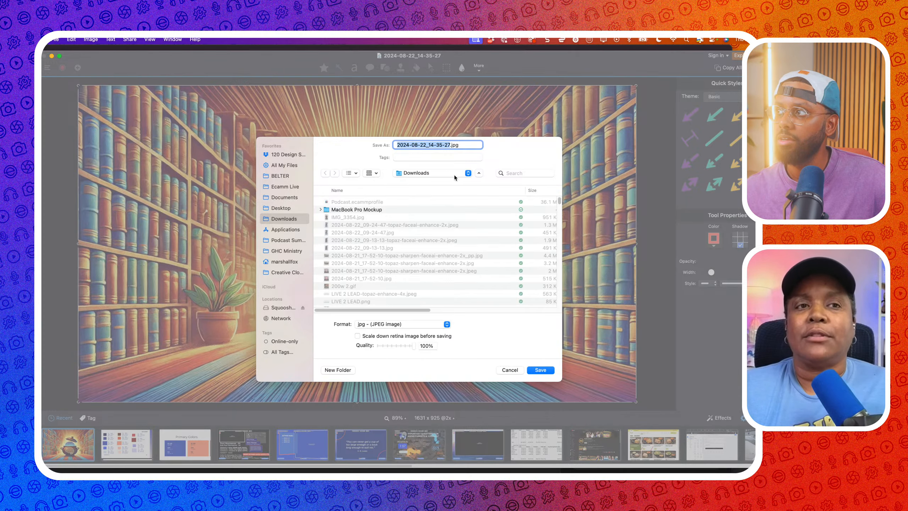
pyautogui.click(453, 174)
pyautogui.click(430, 253)
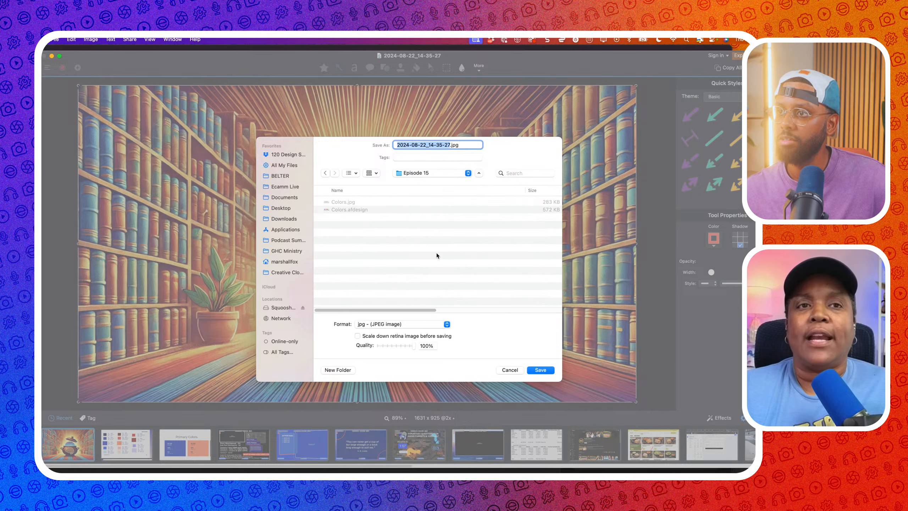
pyautogui.click(540, 371)
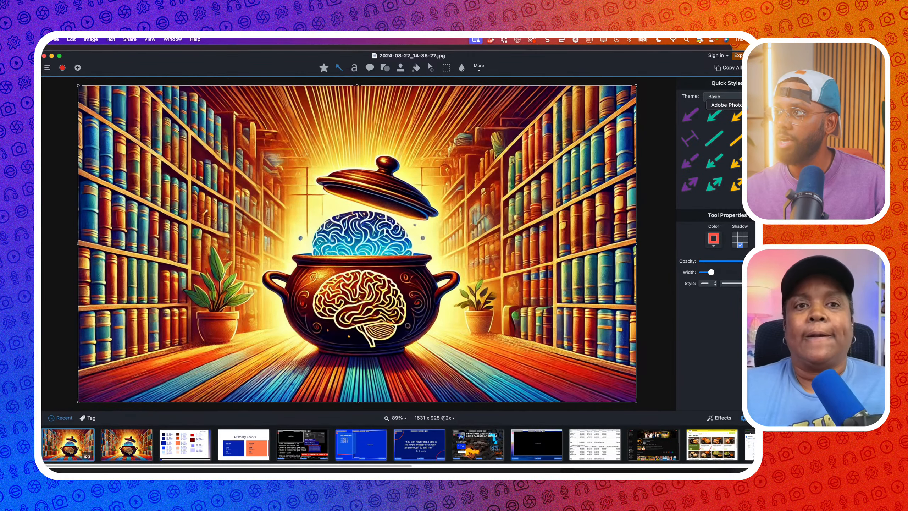
pyautogui.click(791, 109)
# Open 2024-08-22_14-35-27.jpg from the Episode 15 folder in Photoshop
pyautogui.click(77, 40)
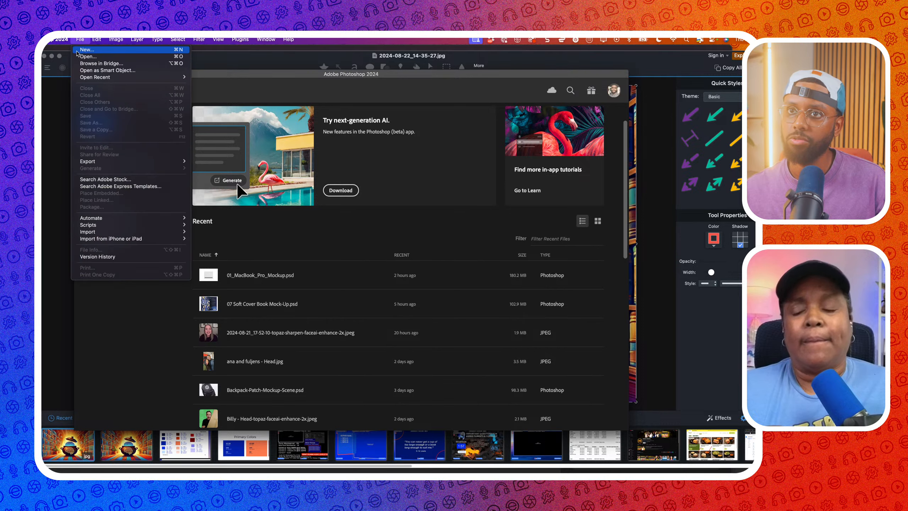
pyautogui.click(78, 58)
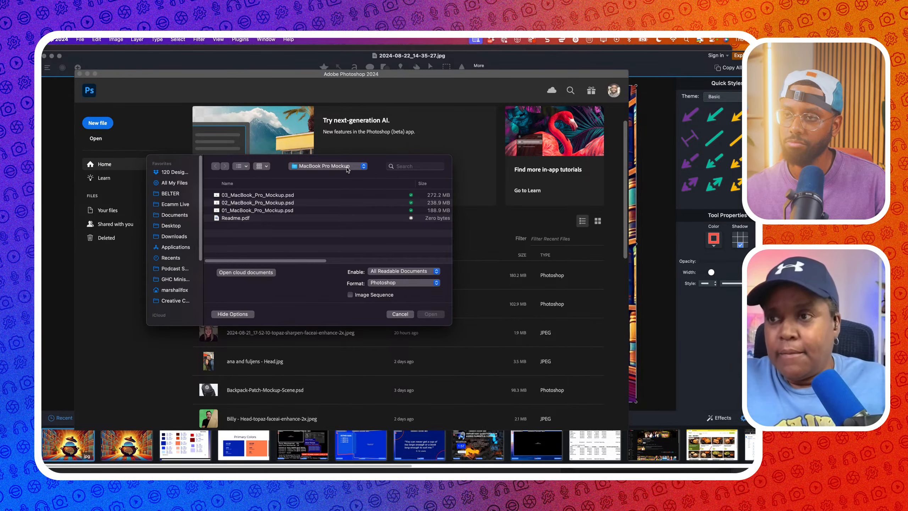
pyautogui.click(328, 166)
pyautogui.click(340, 256)
pyautogui.click(247, 195)
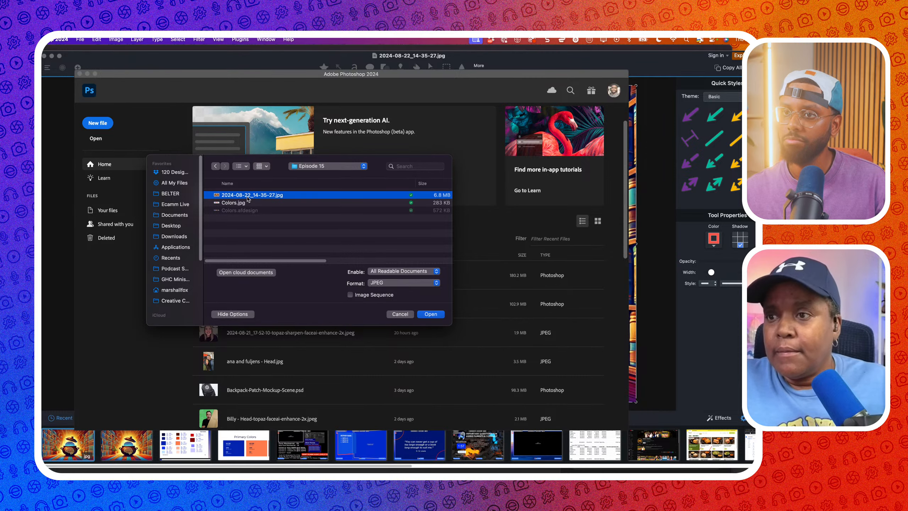
pyautogui.click(426, 316)
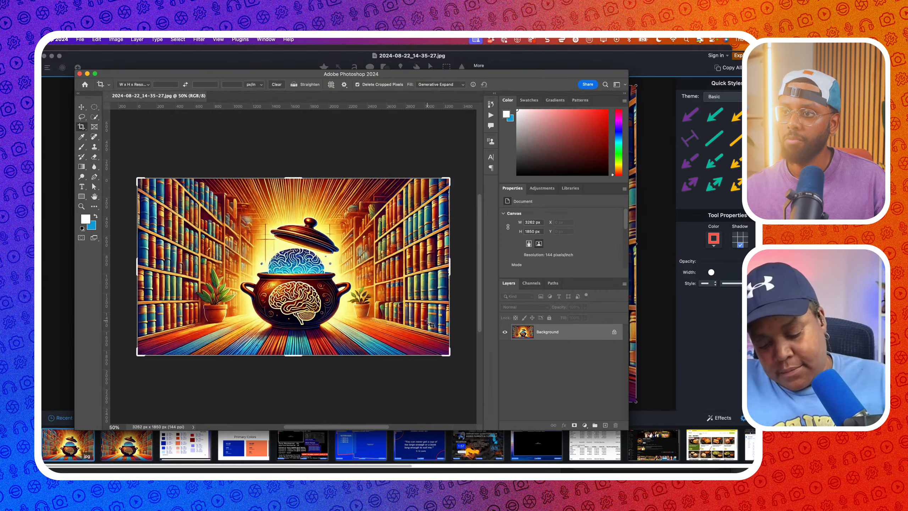
# Unlock the background layer and lasso the brain drawing on the pot's front
pyautogui.click(614, 331)
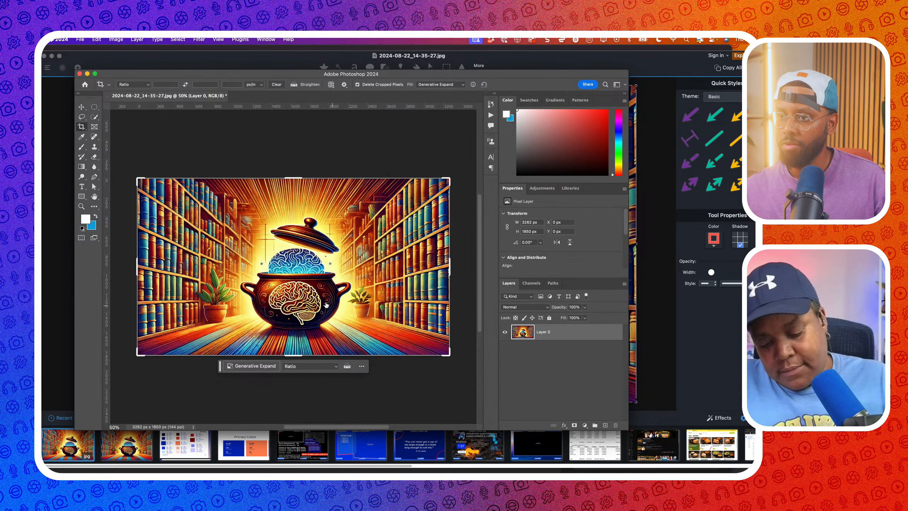
pyautogui.press('super+0')
pyautogui.scroll(3, 288, 303)
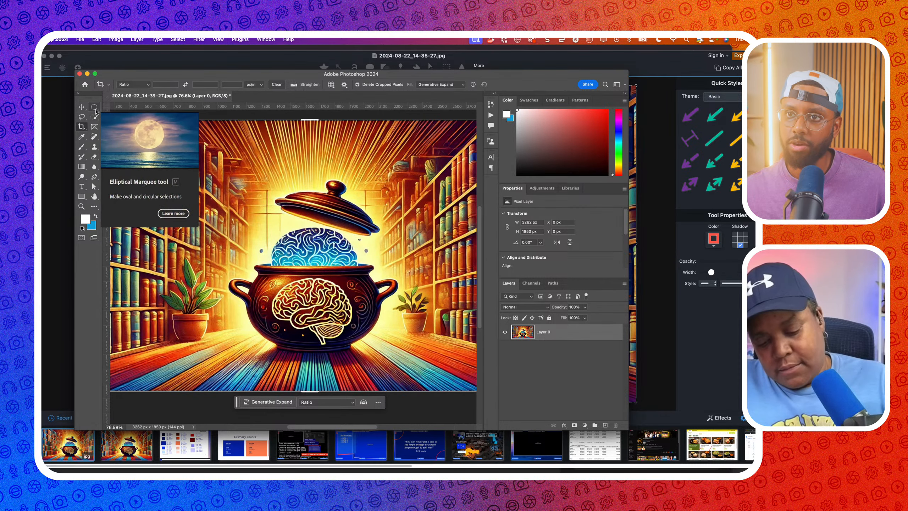
pyautogui.click(81, 116)
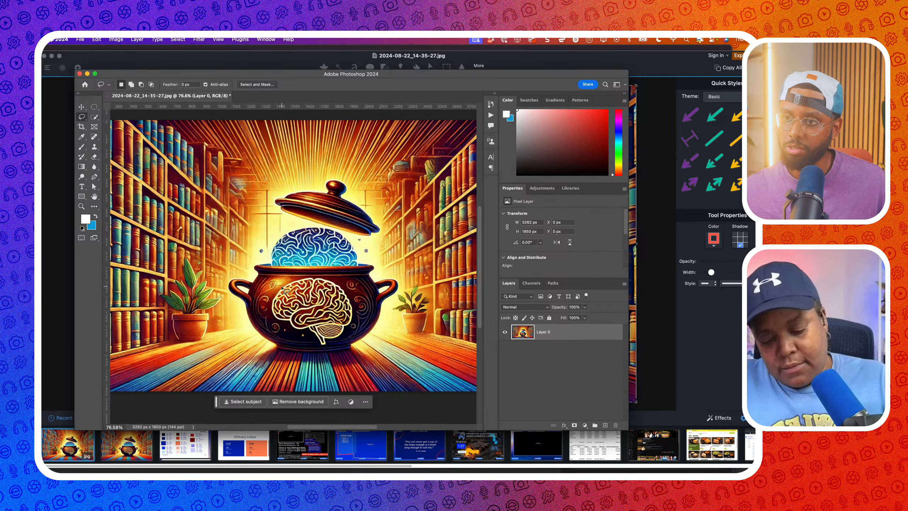
pyautogui.moveTo(282, 286)
pyautogui.mouseDown()
pyautogui.moveTo(280, 322)
pyautogui.moveTo(310, 342)
pyautogui.moveTo(324, 348)
pyautogui.moveTo(354, 321)
pyautogui.moveTo(349, 291)
pyautogui.moveTo(334, 281)
pyautogui.moveTo(300, 279)
pyautogui.moveTo(275, 294)
pyautogui.mouseUp()
# Generative Fill the selection with 'remove', review the three variations, and select Layer 0 too
pyautogui.click(250, 358)
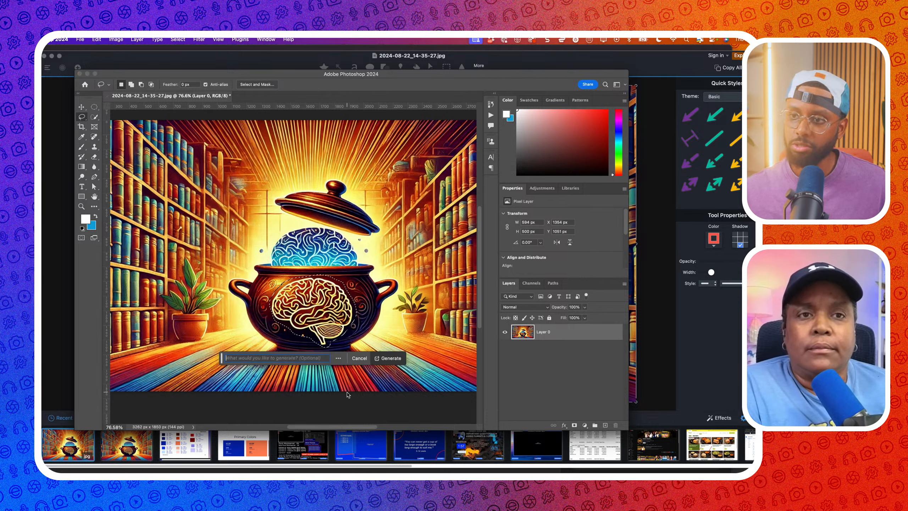
pyautogui.write('remove')
pyautogui.press('Return')
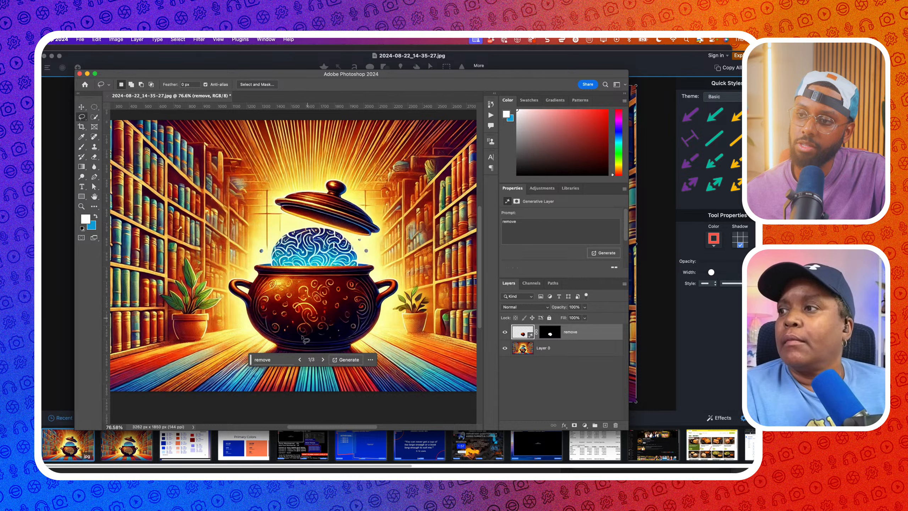
pyautogui.click(323, 359)
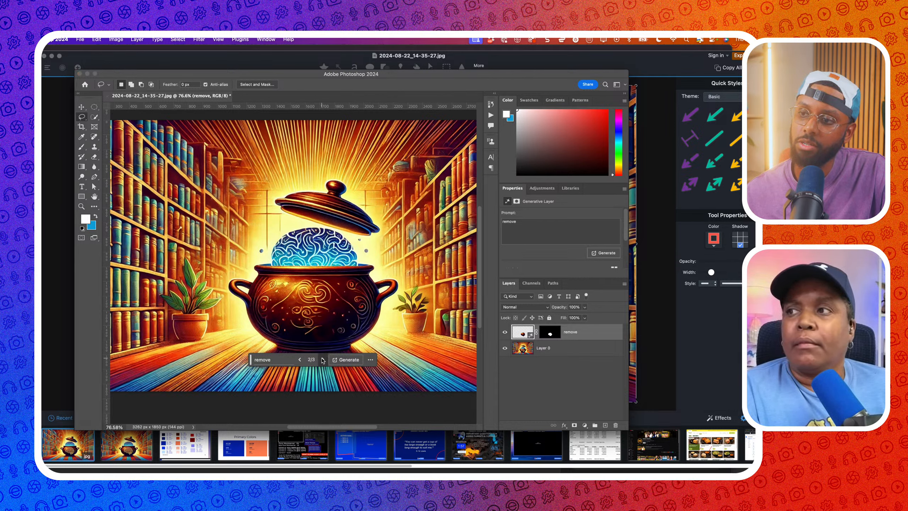
pyautogui.click(322, 360)
pyautogui.click(322, 360)
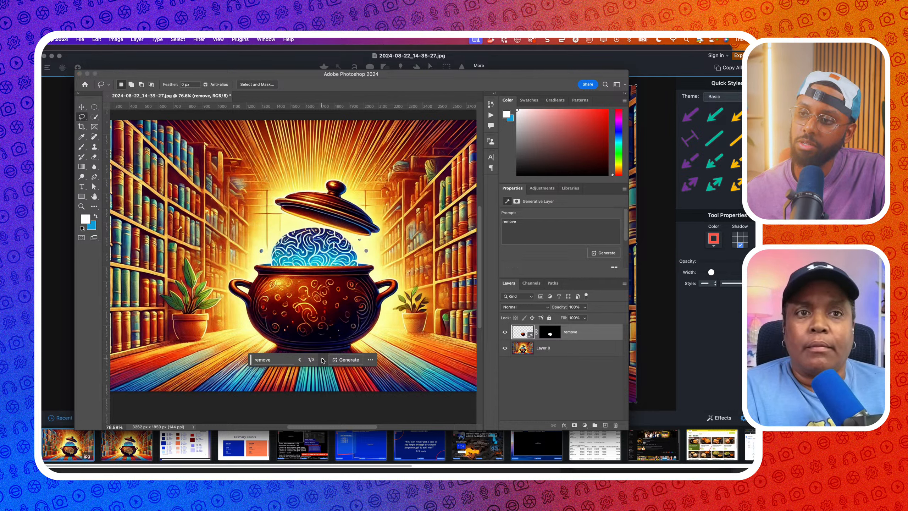
pyautogui.keyDown('shift'); pyautogui.click(566, 348); pyautogui.keyUp('shift')
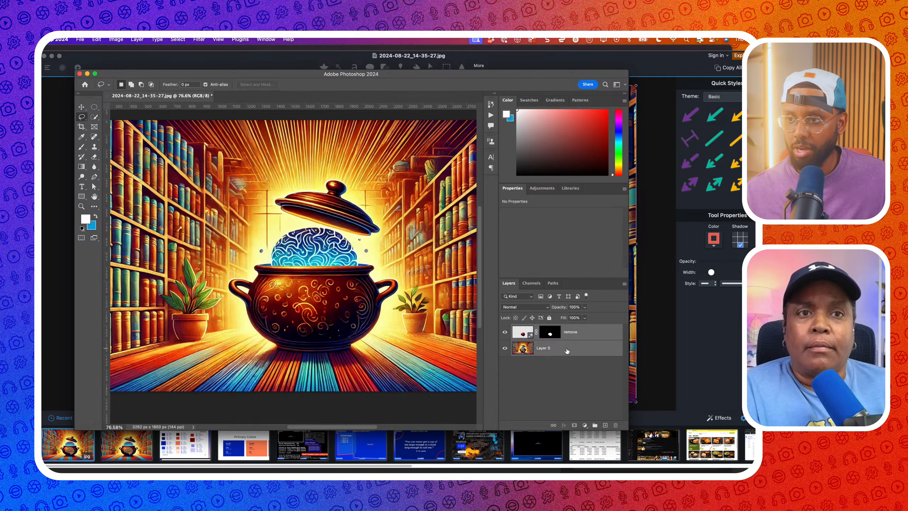
# Merge the 'remove' fill layer into Layer 0 and look over the result
pyautogui.press('super+e')
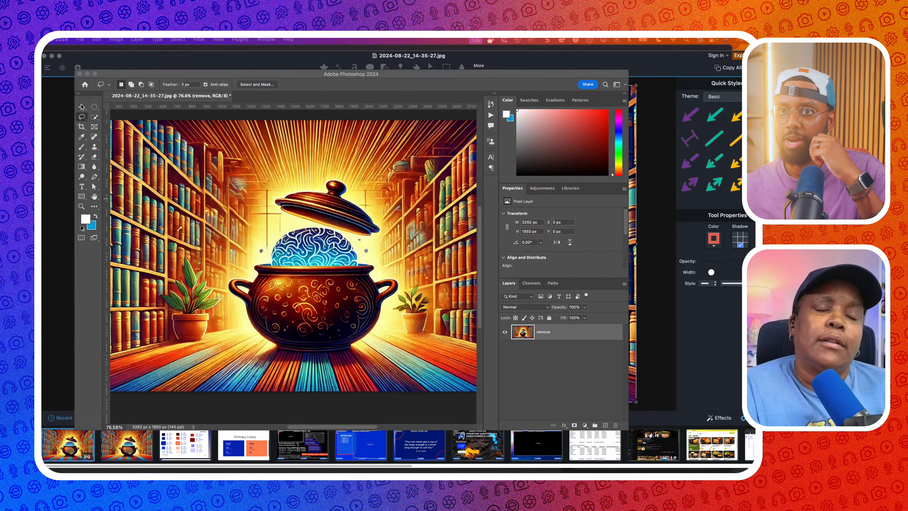
pyautogui.hscroll(5, 172, 172)
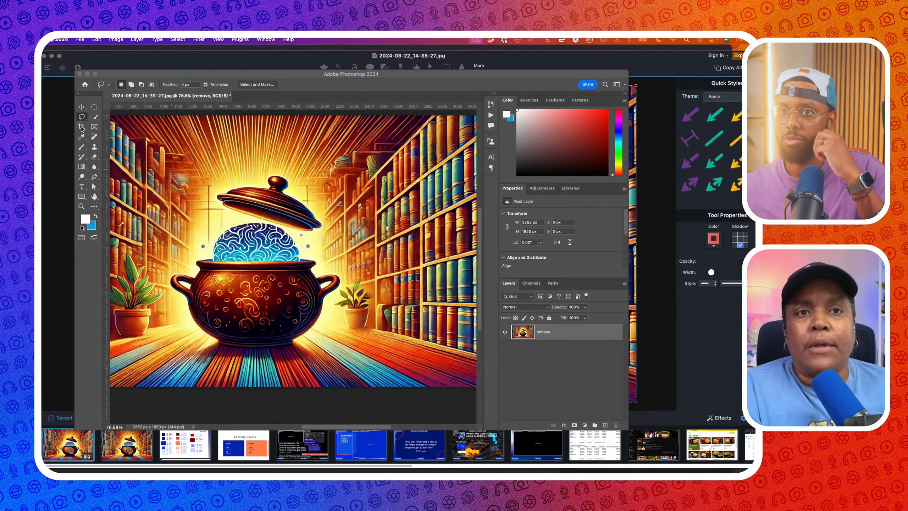
pyautogui.hscroll(-5, 203, 169)
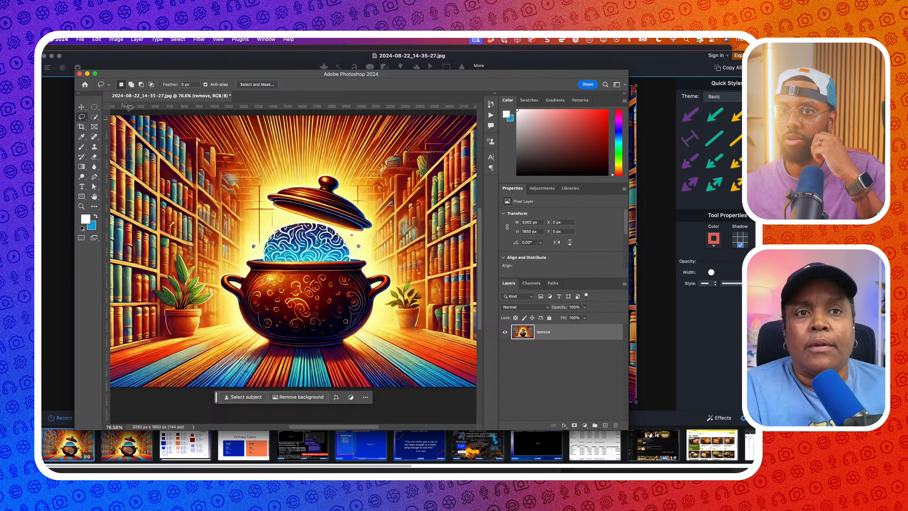
# Try a 1:1 square crop of the image, then undo it
pyautogui.click(82, 126)
pyautogui.click(144, 86)
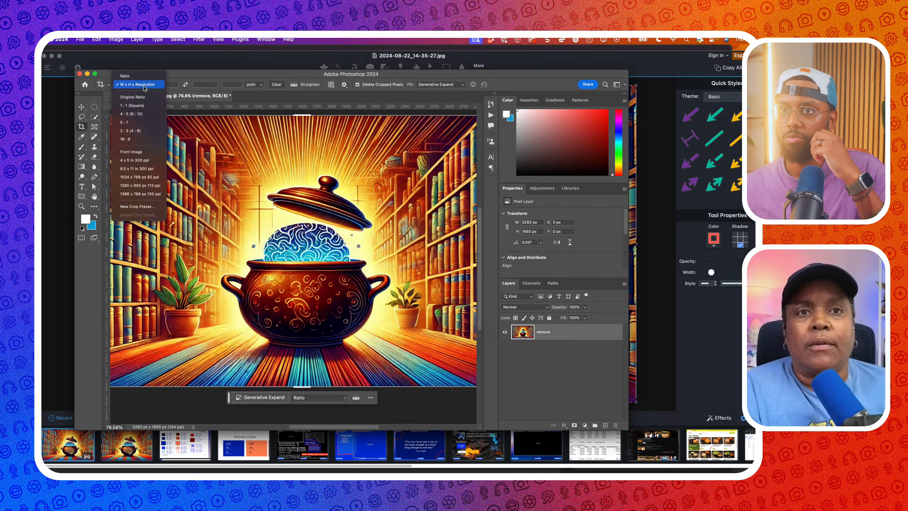
pyautogui.click(141, 105)
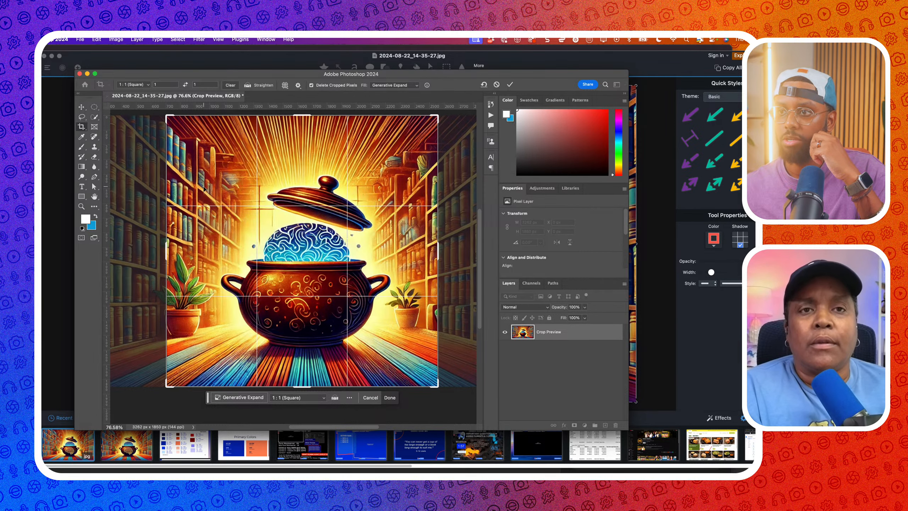
pyautogui.press('Return')
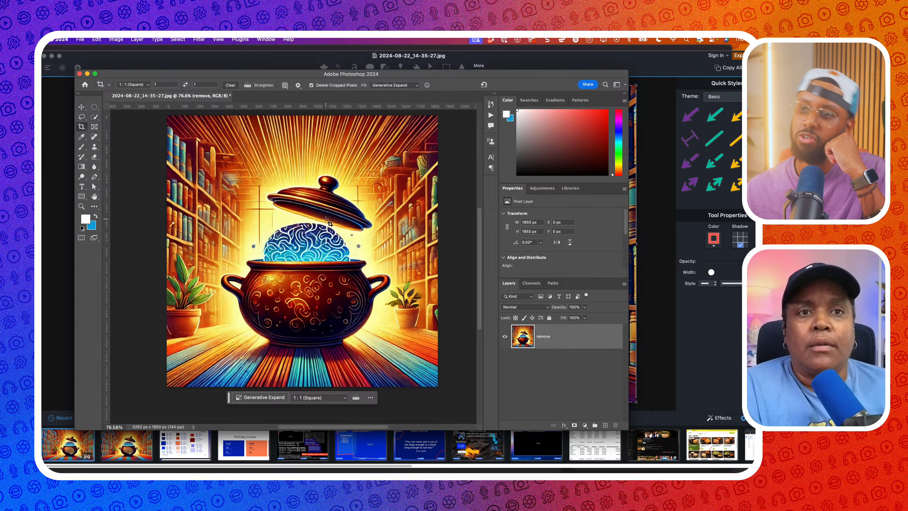
pyautogui.press('super+z')
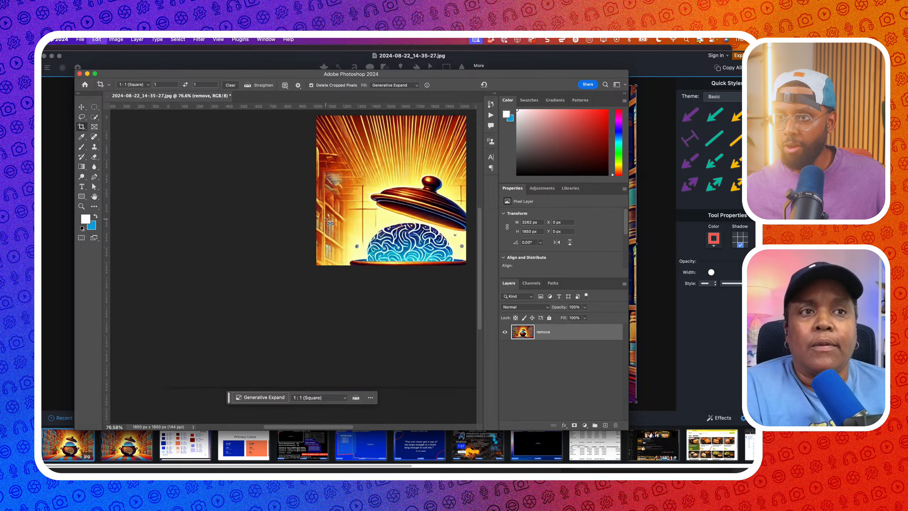
pyautogui.scroll(-2, 282, 224)
pyautogui.hscroll(5, 283, 225)
pyautogui.scroll(-3, 284, 227)
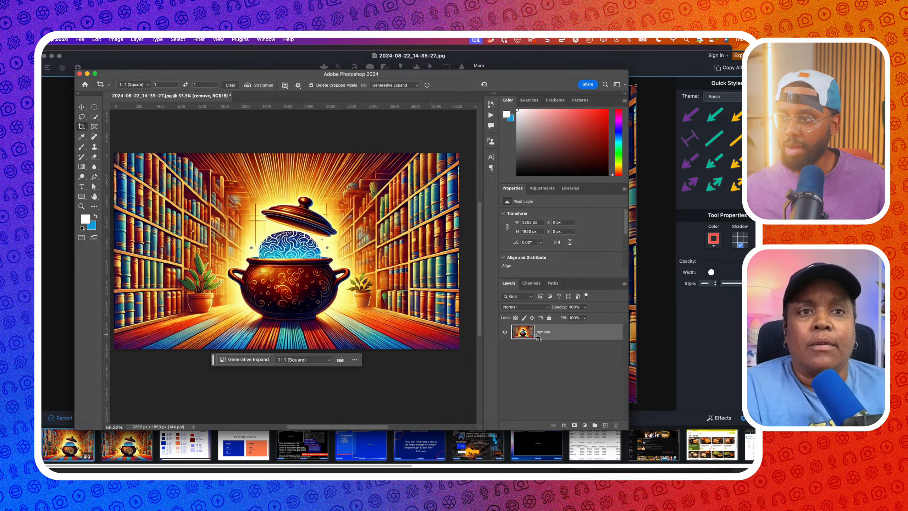
# Set the crop to W x H x Resolution and widen the frame past the image's right side
pyautogui.click(83, 127)
pyautogui.scroll(2, 229, 168)
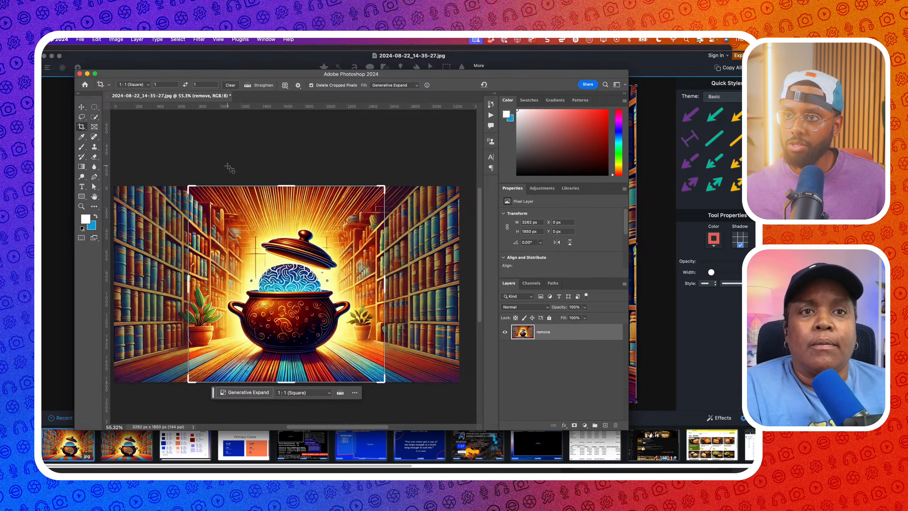
pyautogui.click(147, 88)
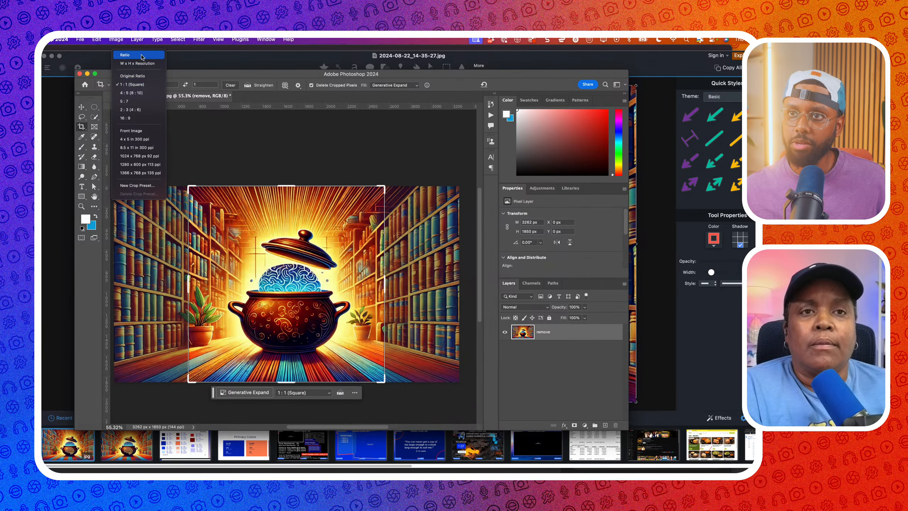
pyautogui.click(139, 57)
pyautogui.click(137, 85)
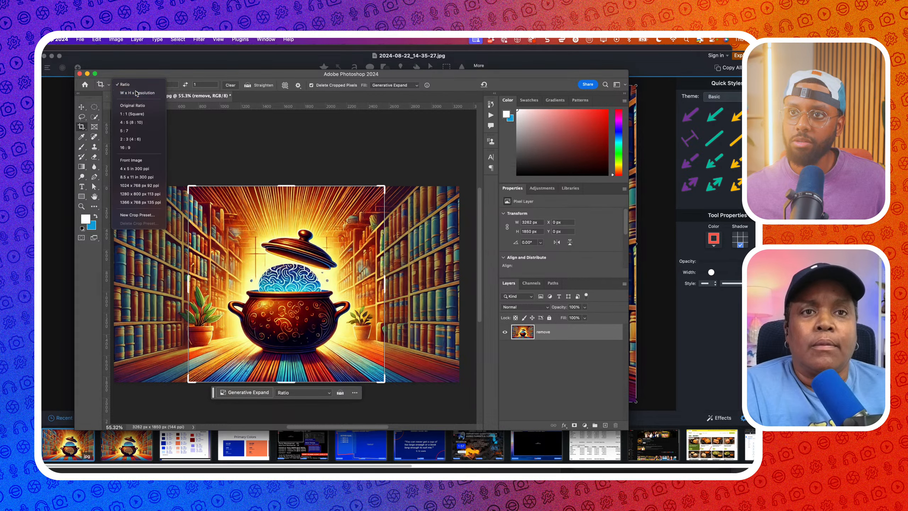
pyautogui.click(138, 92)
pyautogui.press('super+minus')
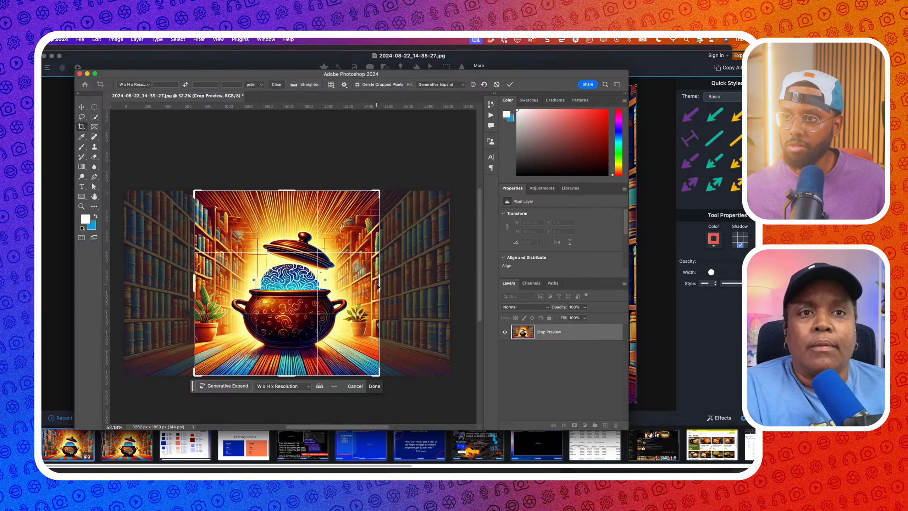
pyautogui.moveTo(378, 286); pyautogui.dragTo(413, 292)
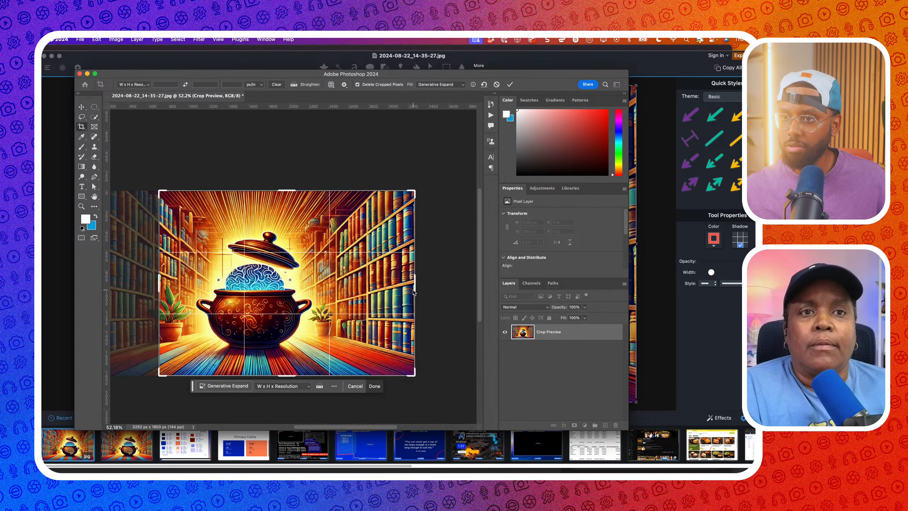
# Enlarge the workspace and extend the crop frame past the image's left side and top
pyautogui.hscroll(-7, 394, 292)
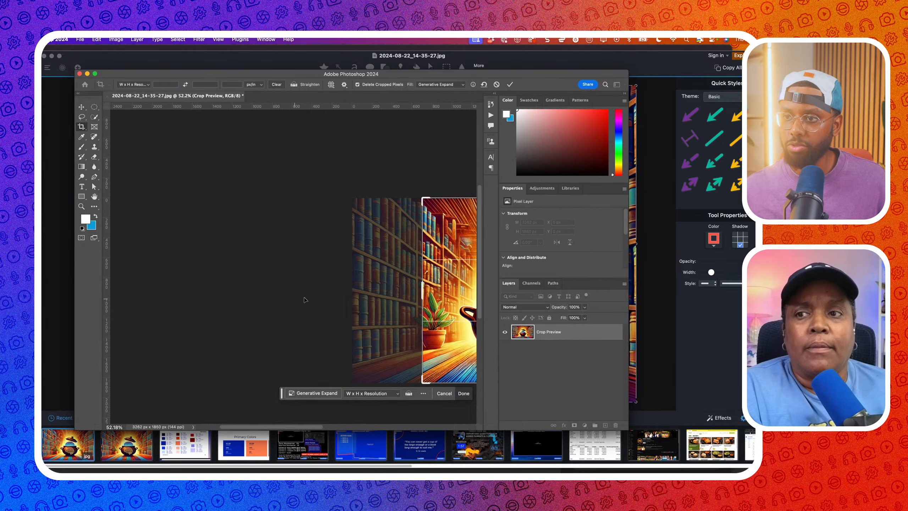
pyautogui.hscroll(3, 299, 294)
pyautogui.hscroll(5, 299, 294)
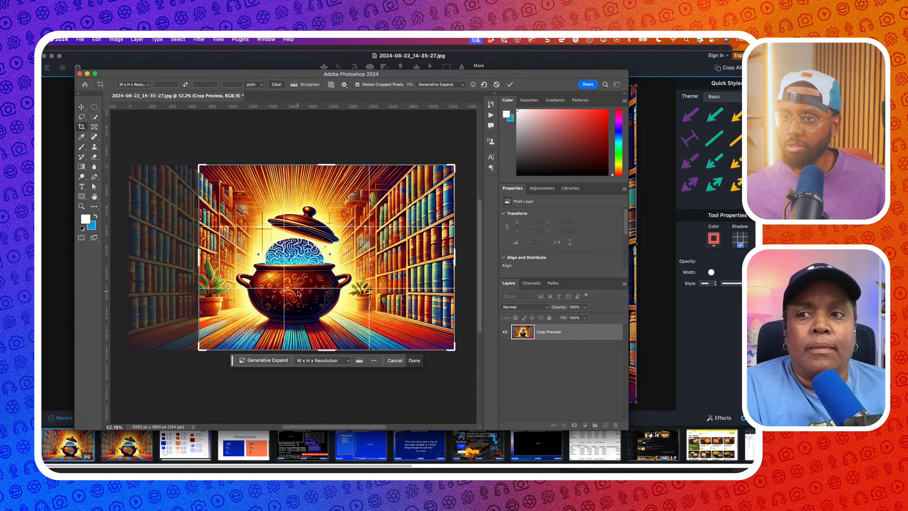
pyautogui.hscroll(3, 63, 160)
pyautogui.scroll(-2, 63, 159)
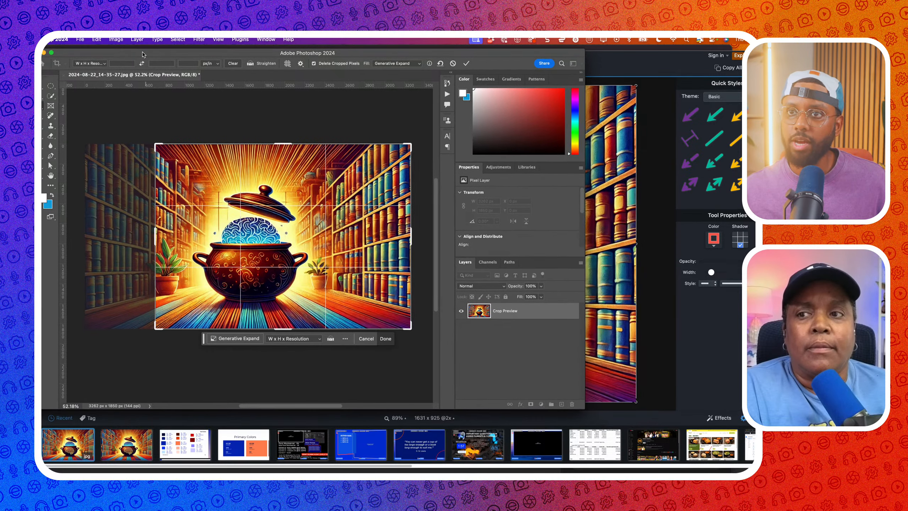
pyautogui.moveTo(584, 412); pyautogui.dragTo(720, 471)
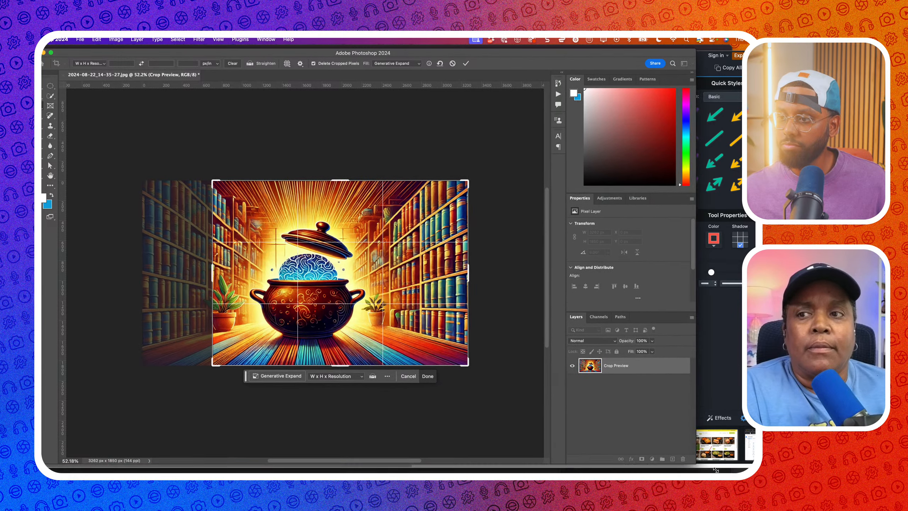
pyautogui.moveTo(224, 280); pyautogui.dragTo(193, 275)
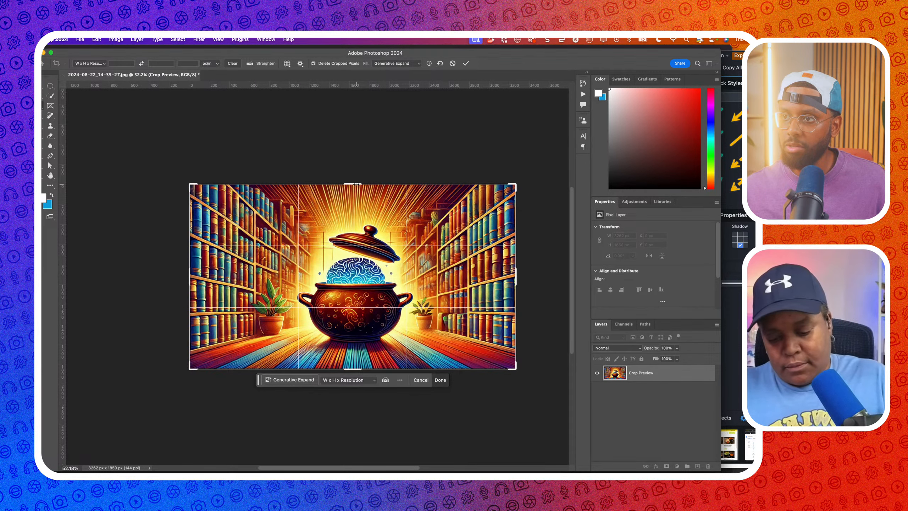
pyautogui.moveTo(360, 183); pyautogui.dragTo(356, 173)
pyautogui.moveTo(356, 173); pyautogui.dragTo(357, 173)
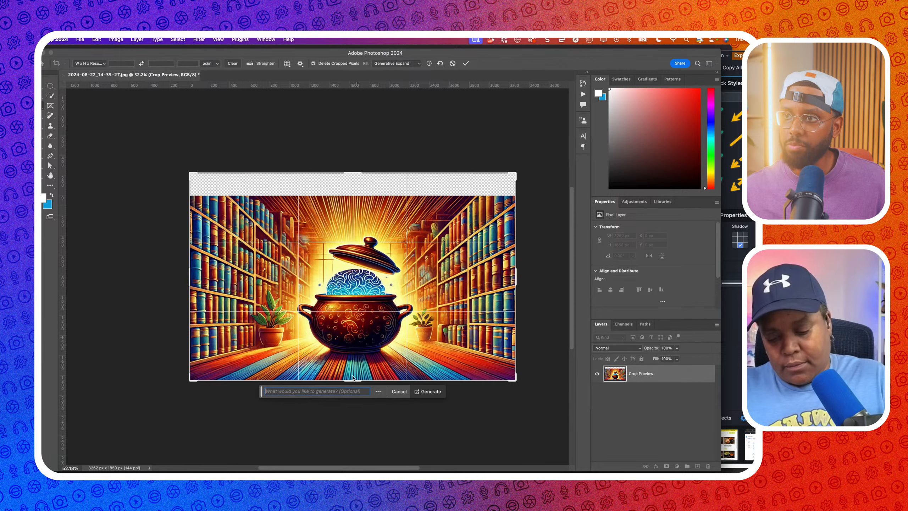
# Extend the crop below the image and preview the three Generative Expand variations
pyautogui.moveTo(352, 380); pyautogui.dragTo(352, 396)
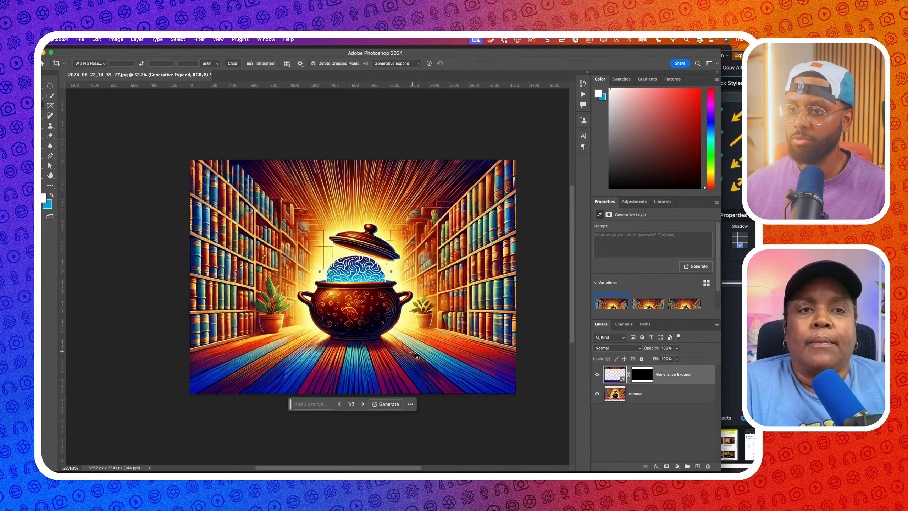
pyautogui.scroll(2, 406, 355)
pyautogui.hscroll(3, 405, 355)
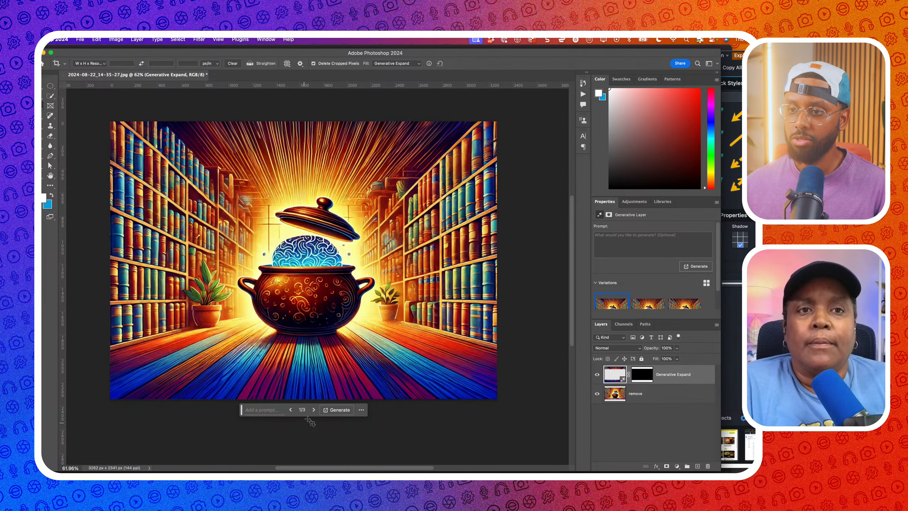
pyautogui.click(313, 410)
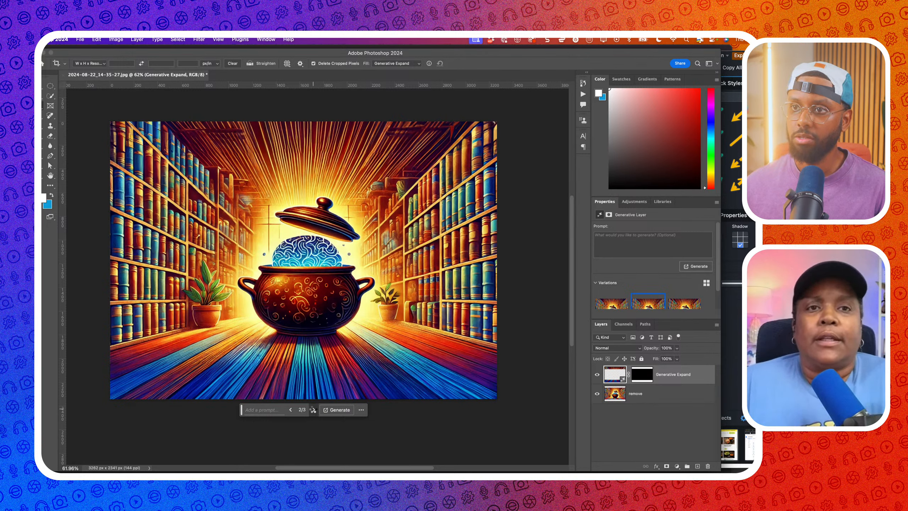
pyautogui.click(313, 410)
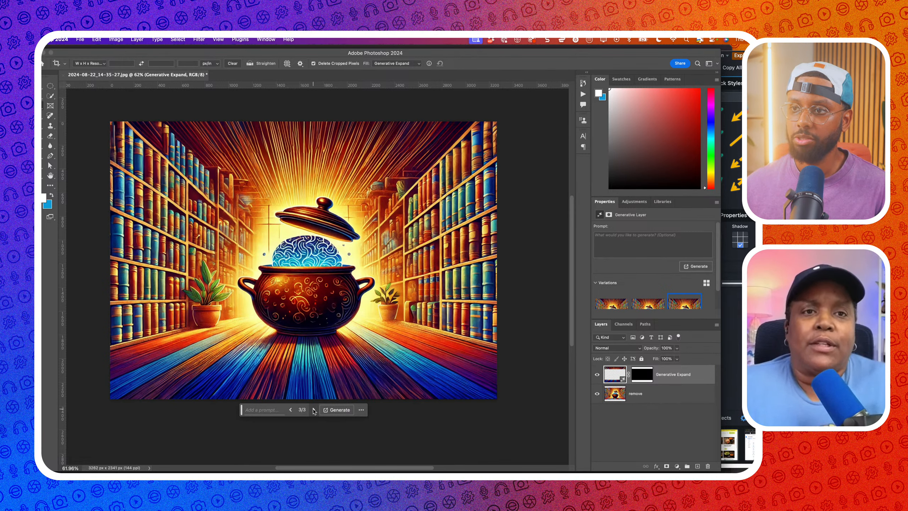
pyautogui.click(314, 410)
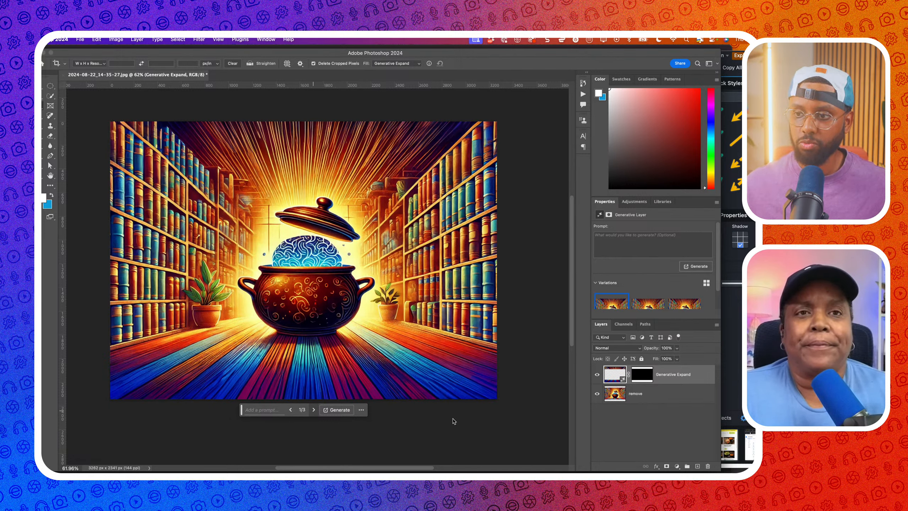
# Compare the expanded variations again and keep the third of three (3/3)
pyautogui.click(656, 397)
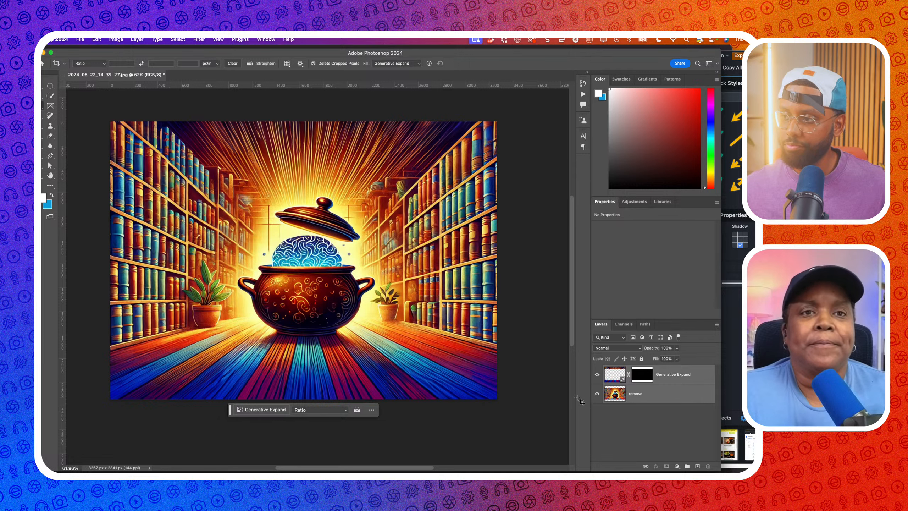
pyautogui.click(613, 373)
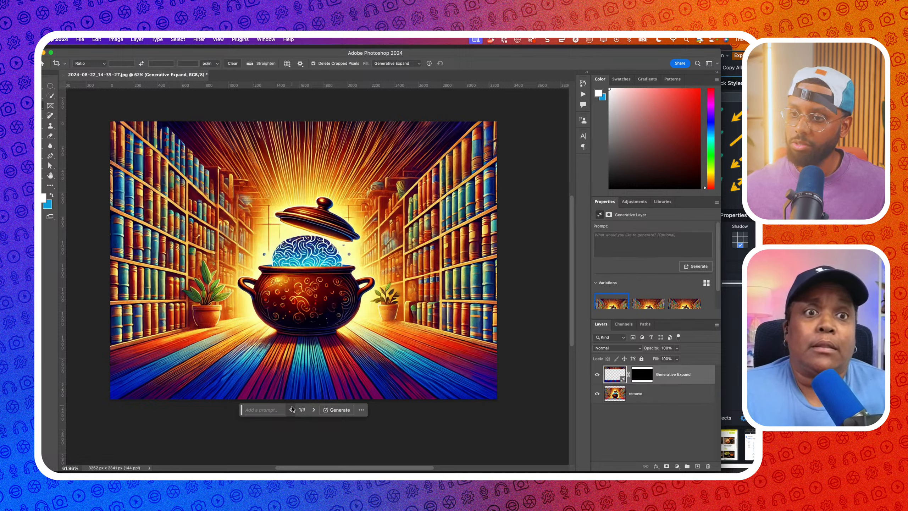
pyautogui.click(313, 409)
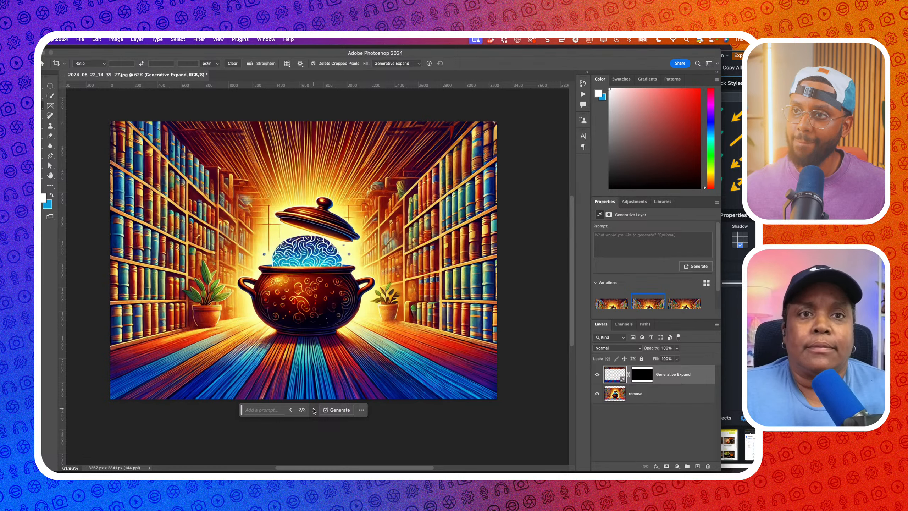
pyautogui.click(313, 410)
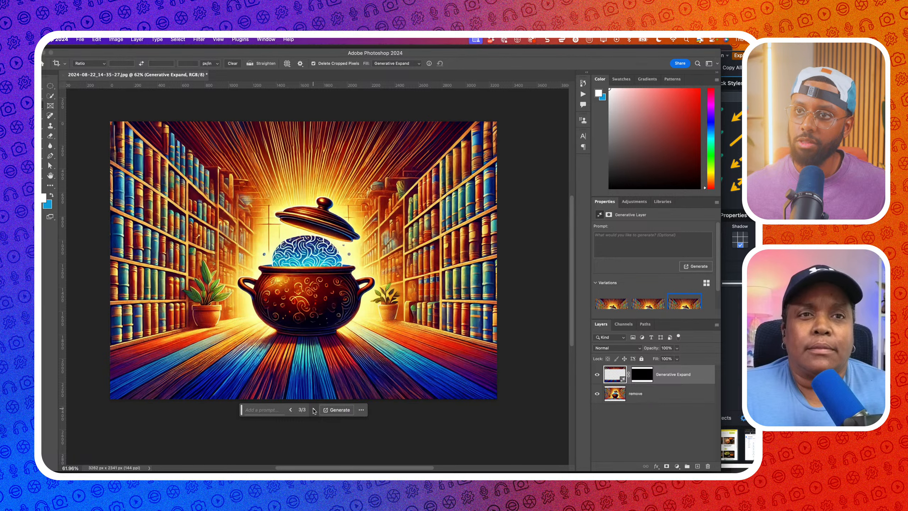
pyautogui.click(289, 410)
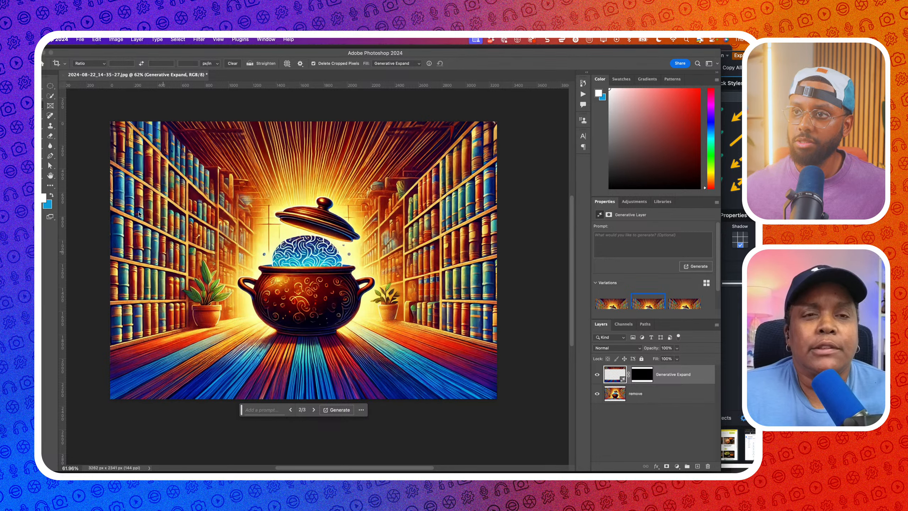
pyautogui.click(313, 410)
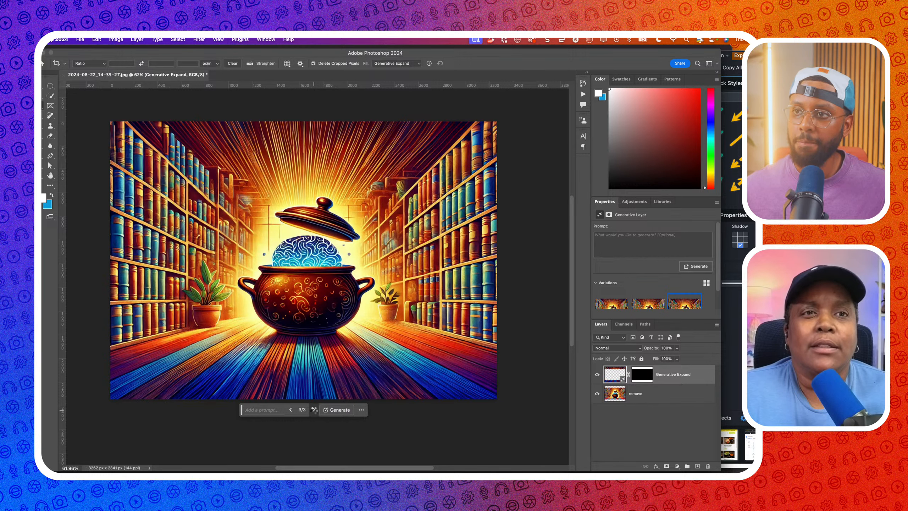
pyautogui.click(314, 409)
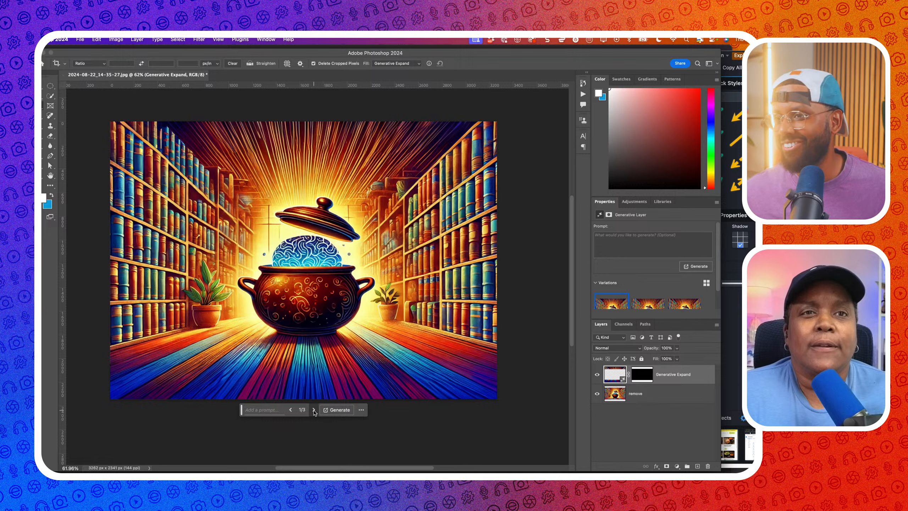
pyautogui.click(314, 410)
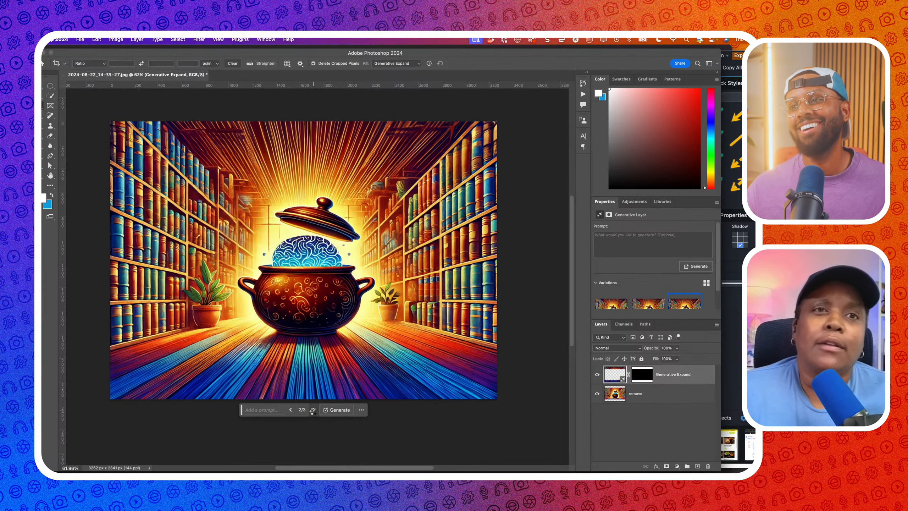
pyautogui.click(314, 410)
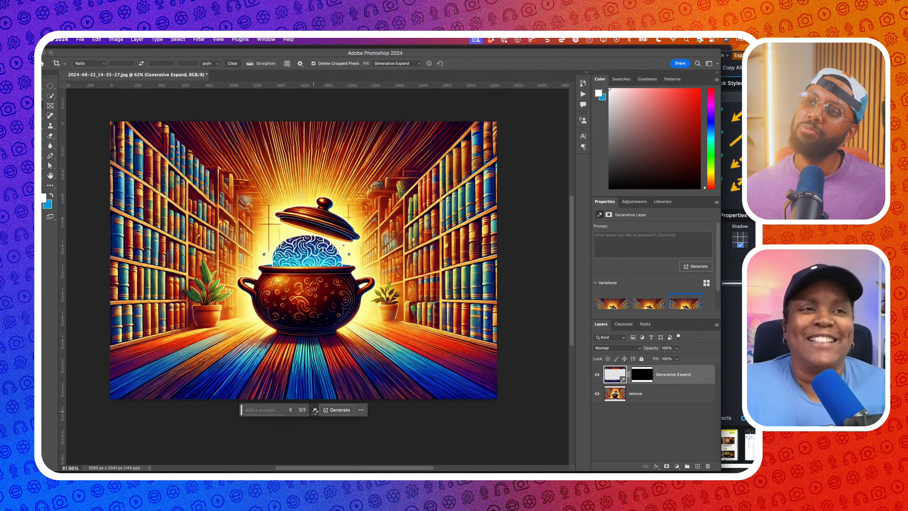
pyautogui.click(314, 409)
pyautogui.click(314, 410)
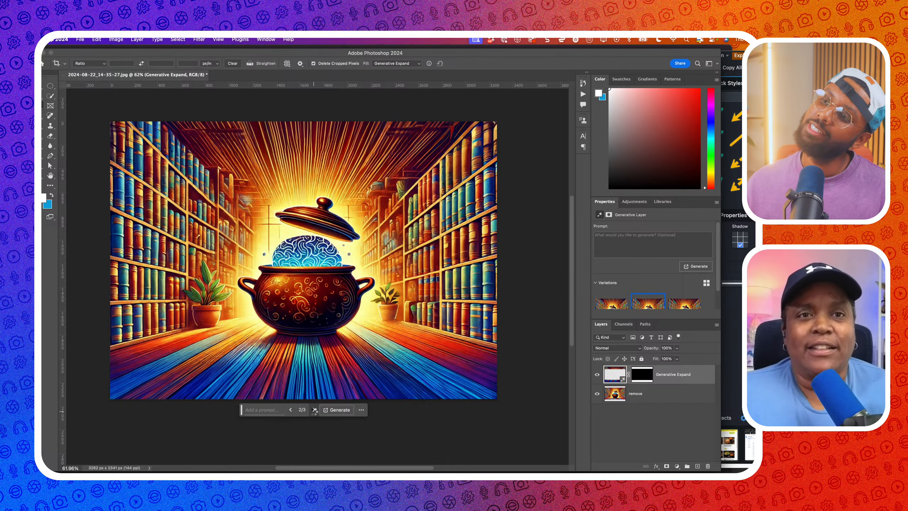
pyautogui.click(314, 409)
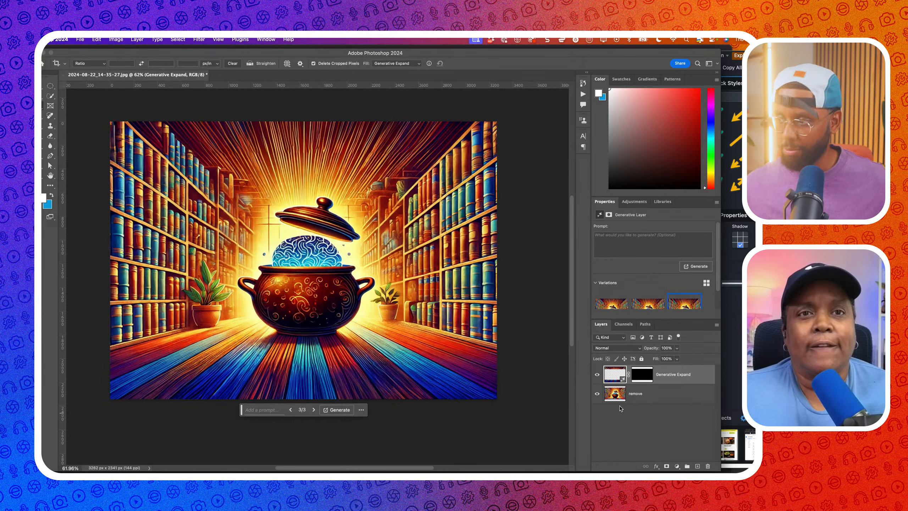
# Merge both layers, lasso the area near the pot, and Generative Fill it with 'remove'
pyautogui.keyDown('shift'); pyautogui.click(647, 397); pyautogui.keyUp('shift')
pyautogui.press('super+e')
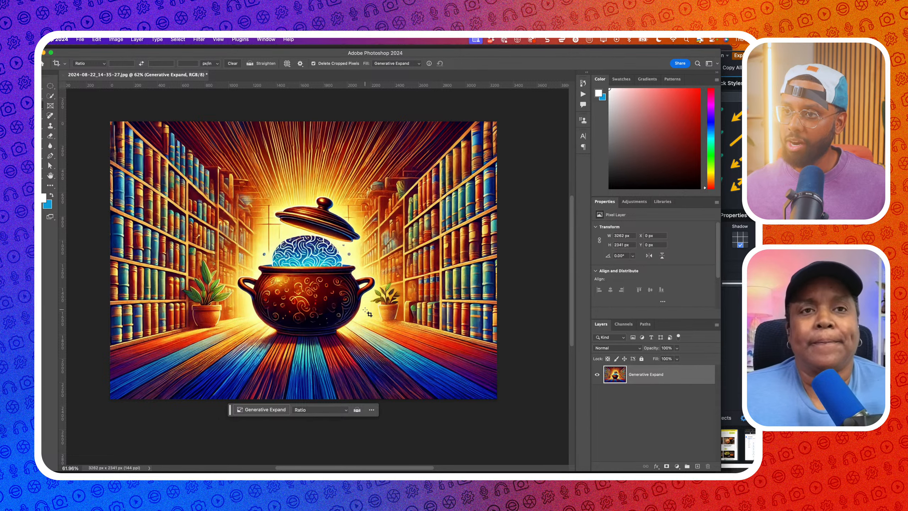
pyautogui.click(51, 87)
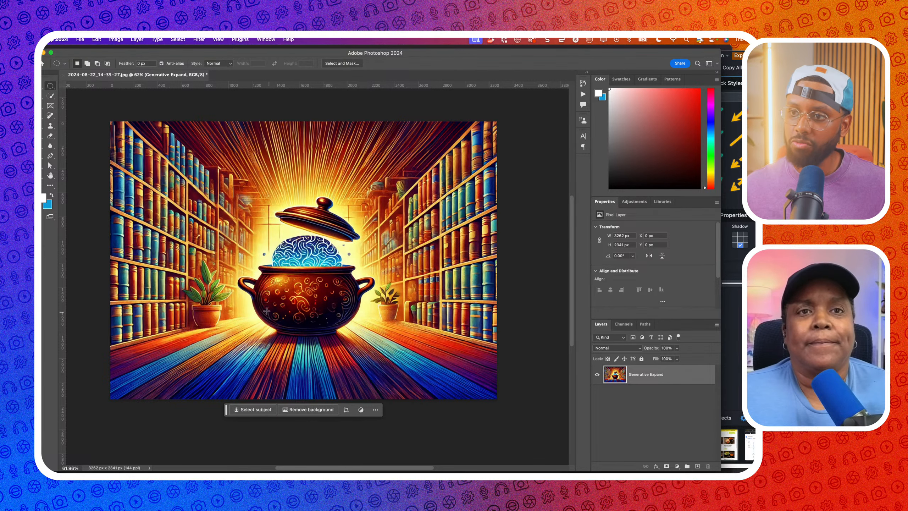
pyautogui.click(50, 96)
pyautogui.scroll(4, 291, 310)
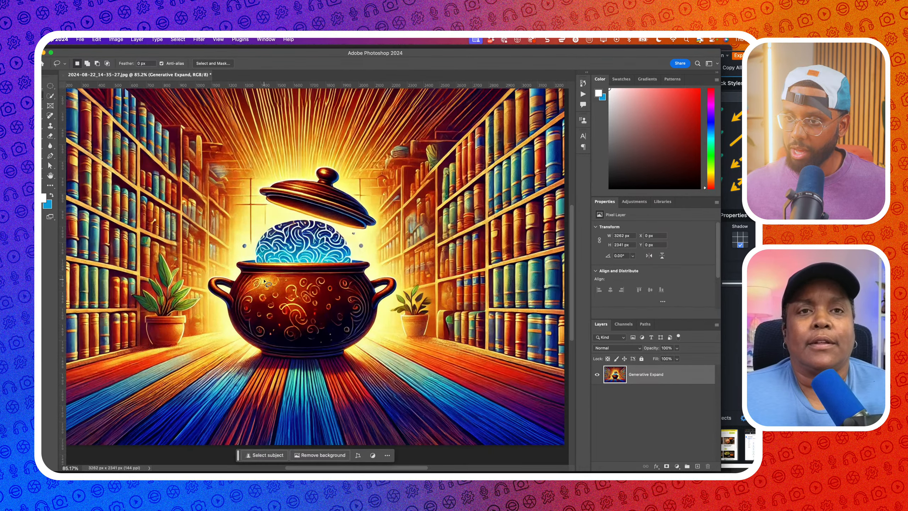
pyautogui.moveTo(266, 284)
pyautogui.mouseDown()
pyautogui.moveTo(252, 313)
pyautogui.moveTo(279, 344)
pyautogui.moveTo(320, 348)
pyautogui.moveTo(351, 332)
pyautogui.moveTo(328, 280)
pyautogui.moveTo(264, 282)
pyautogui.mouseUp()
pyautogui.click(246, 359)
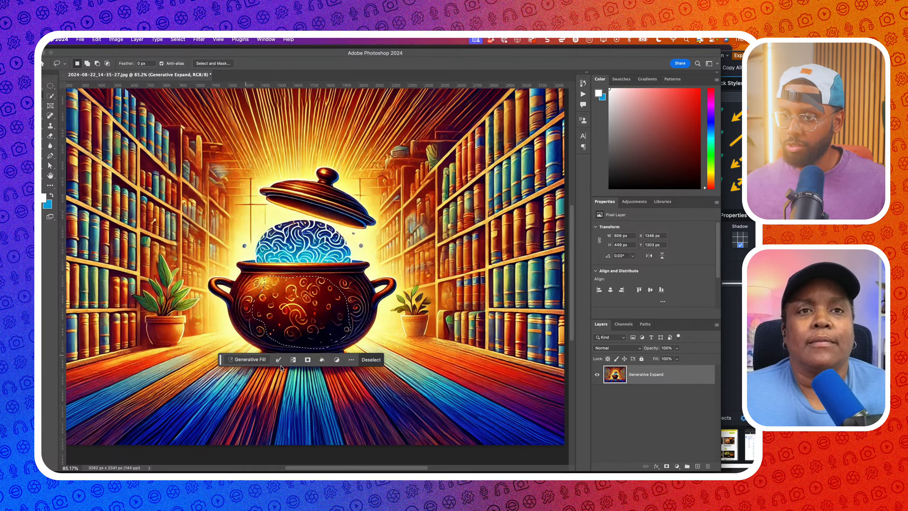
pyautogui.write('remove')
pyautogui.press('Return')
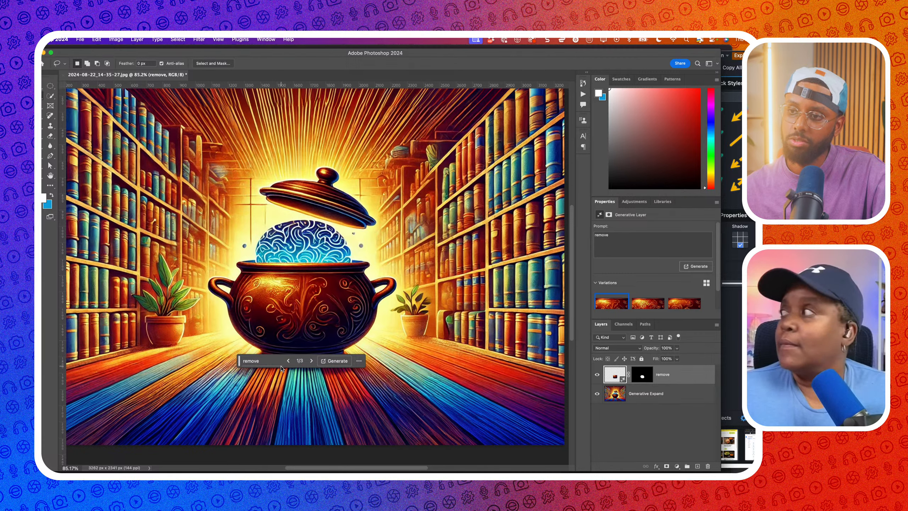
# Keep the first pot variation and merge its layer into the image
pyautogui.click(310, 361)
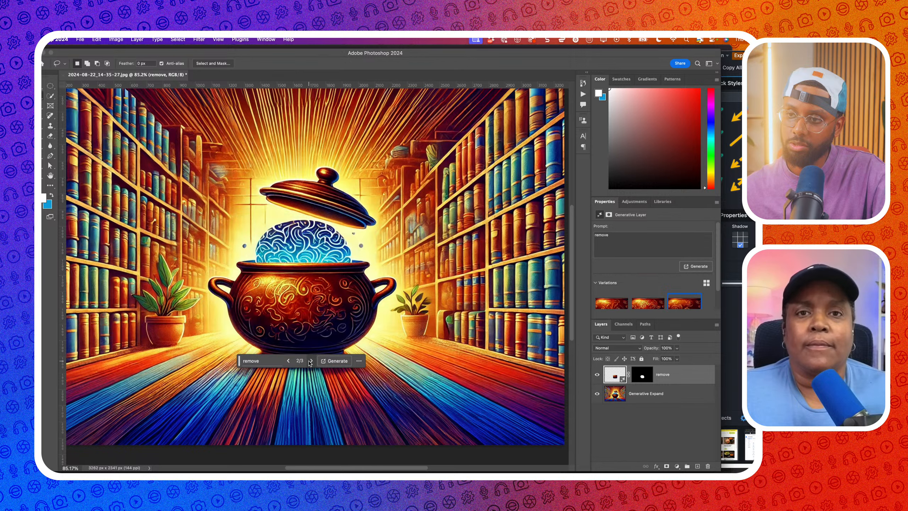
pyautogui.click(310, 361)
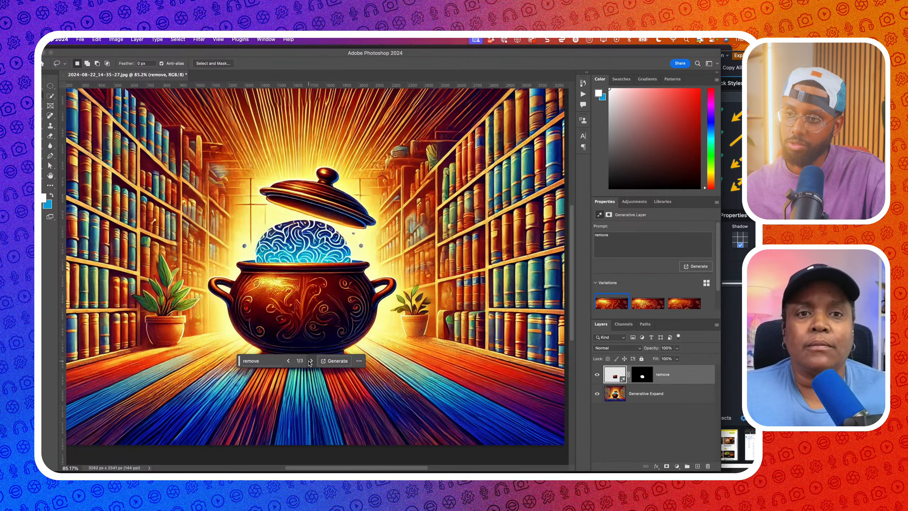
pyautogui.keyDown('shift'); pyautogui.click(658, 394); pyautogui.keyUp('shift')
pyautogui.press('super+e')
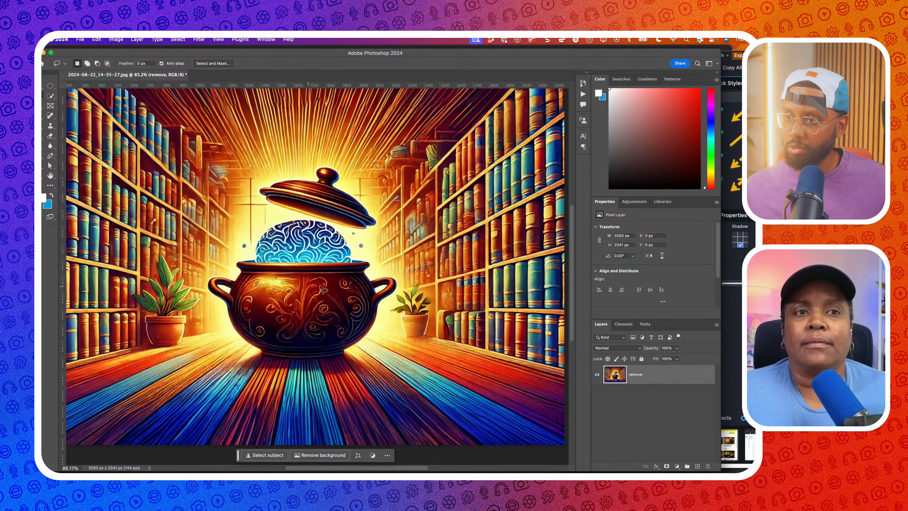
# Lasso the pot body and run a generative fill with the prompt 'remove'
pyautogui.moveTo(332, 281)
pyautogui.mouseDown()
pyautogui.moveTo(269, 275)
pyautogui.moveTo(253, 297)
pyautogui.moveTo(283, 345)
pyautogui.moveTo(342, 338)
pyautogui.moveTo(348, 317)
pyautogui.moveTo(334, 277)
pyautogui.moveTo(267, 278)
pyautogui.mouseUp()
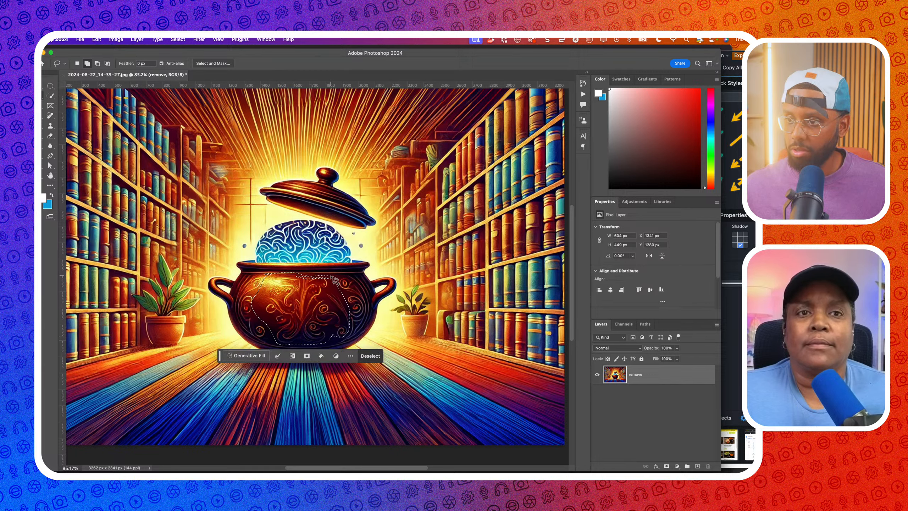
pyautogui.moveTo(332, 276)
pyautogui.mouseDown()
pyautogui.moveTo(357, 276)
pyautogui.moveTo(370, 306)
pyautogui.moveTo(359, 338)
pyautogui.mouseUp()
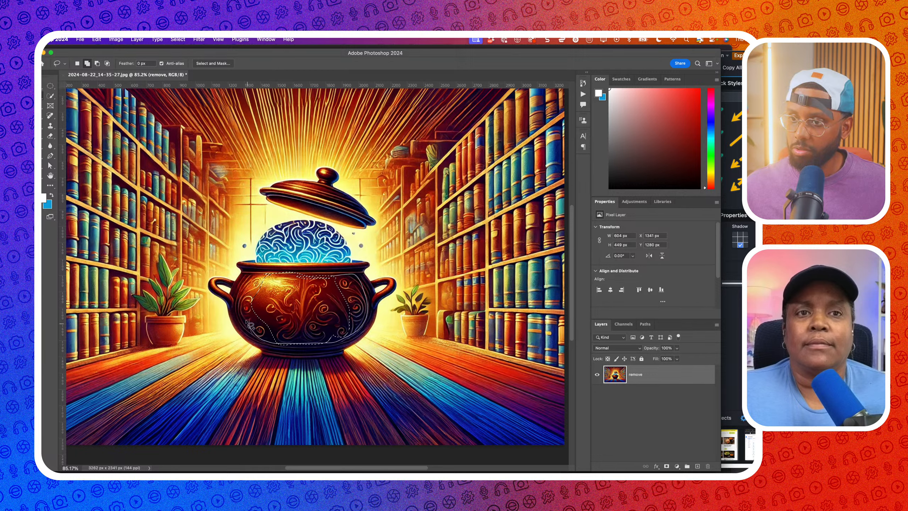
pyautogui.moveTo(276, 276); pyautogui.dragTo(252, 285)
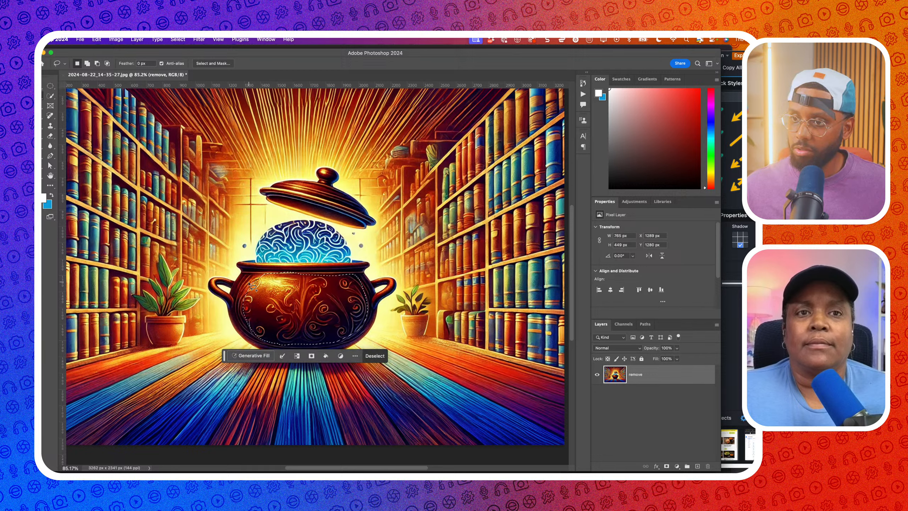
pyautogui.click(267, 353)
pyautogui.write('remove')
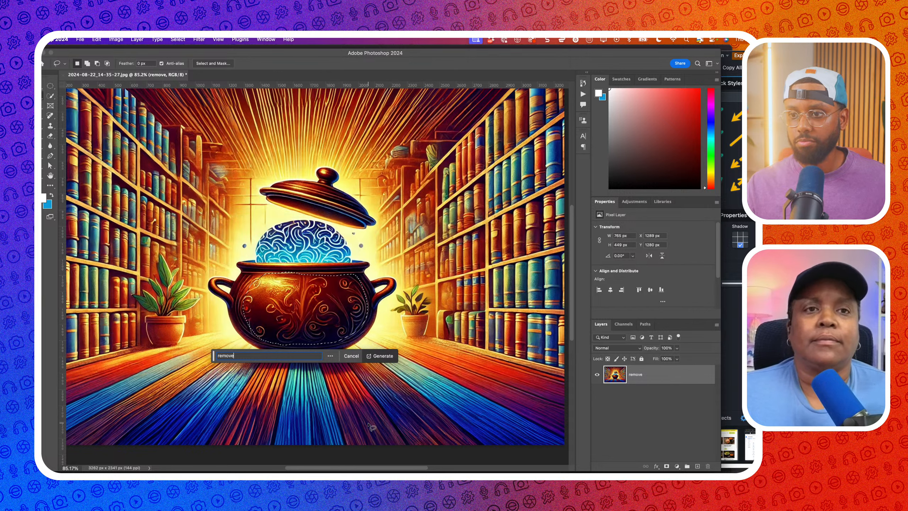
pyautogui.press('Return')
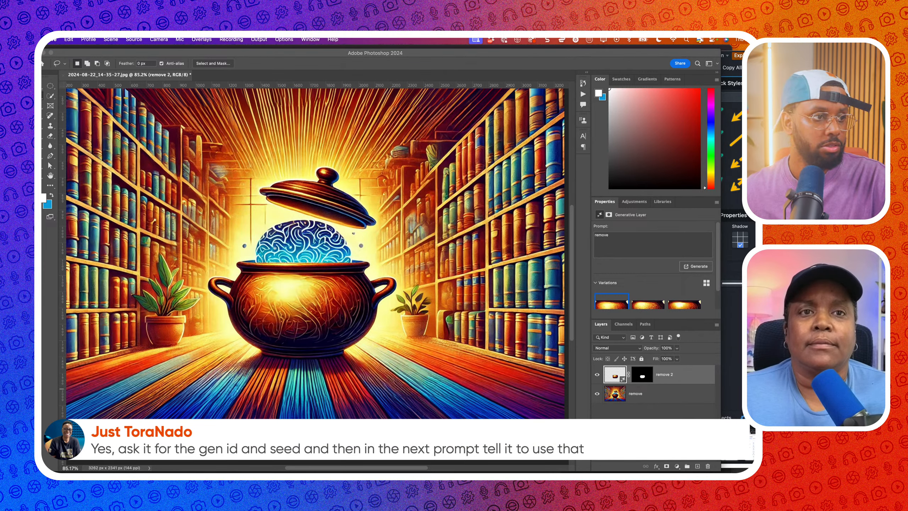
# Choose pot variation 3/3 and merge it into the image
pyautogui.click(316, 359)
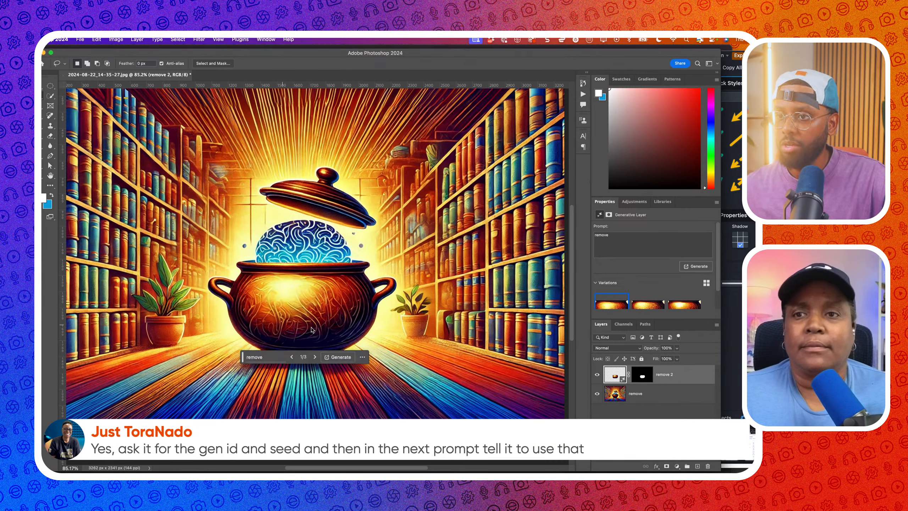
pyautogui.click(315, 357)
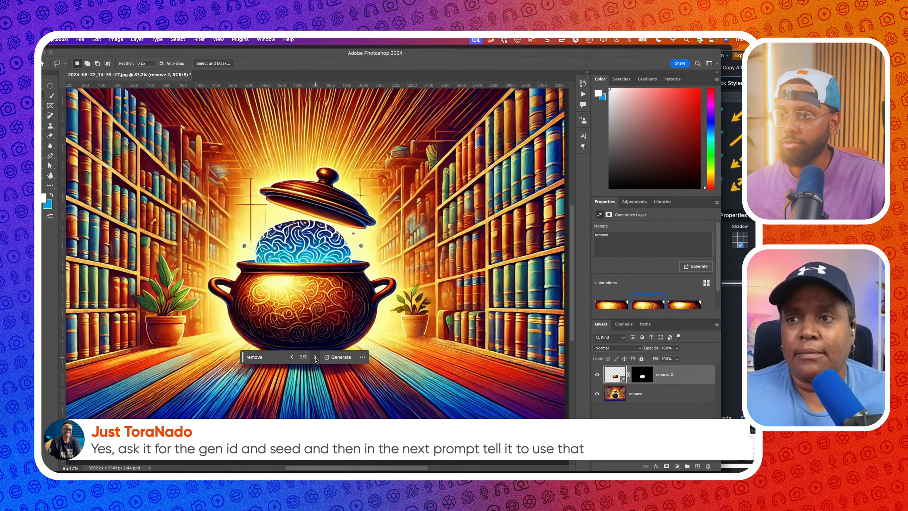
pyautogui.click(315, 356)
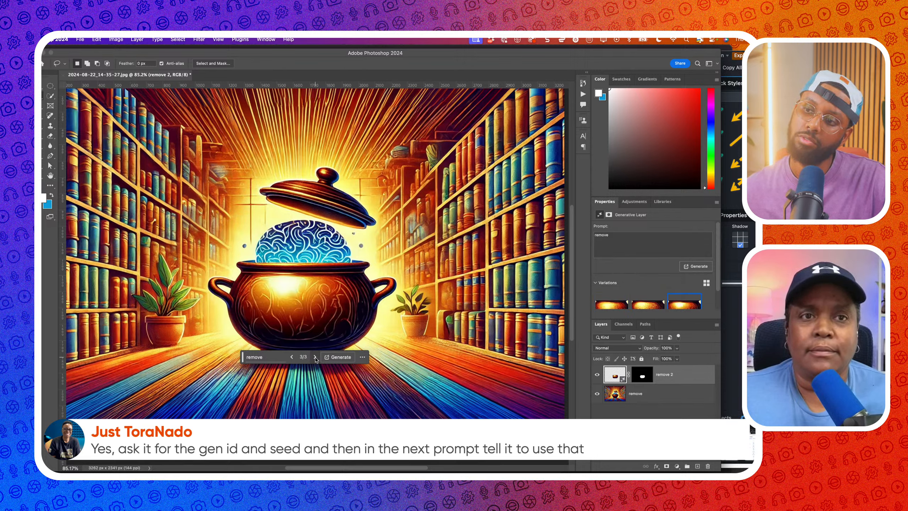
pyautogui.click(315, 356)
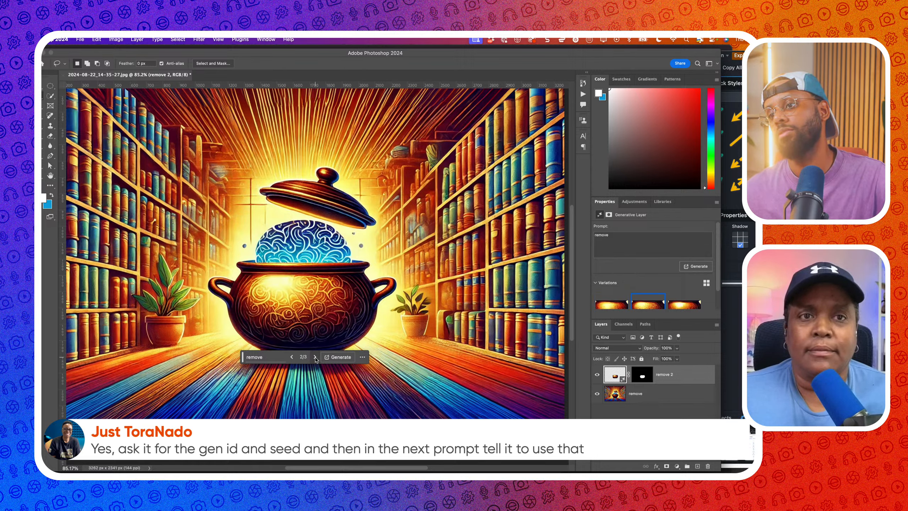
pyautogui.click(315, 357)
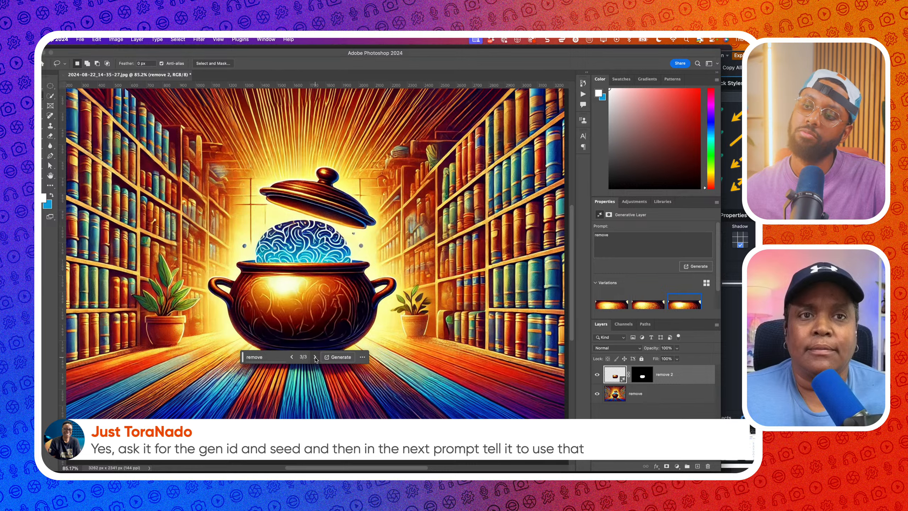
pyautogui.click(292, 357)
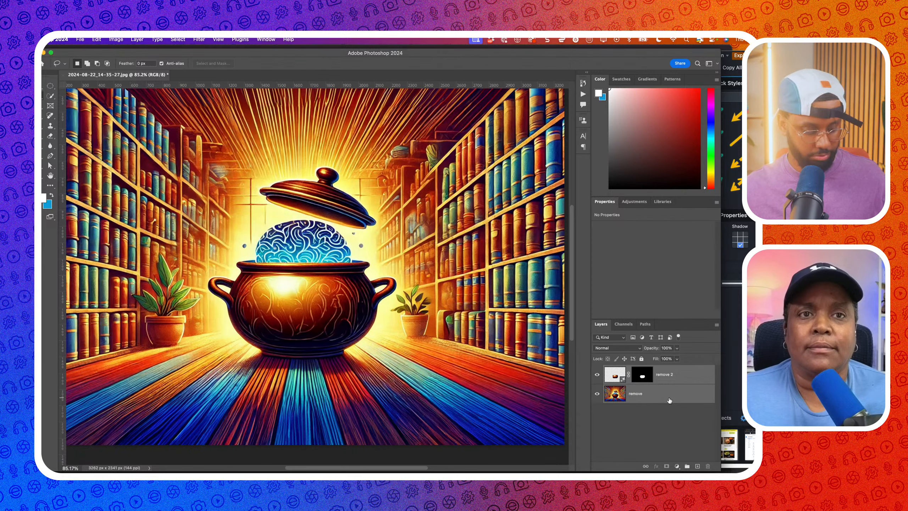
pyautogui.press('super+shift+e')
# Lasso around the pot body, undoing the stray addition near the right handle
pyautogui.moveTo(361, 286)
pyautogui.mouseDown()
pyautogui.moveTo(244, 283)
pyautogui.moveTo(240, 317)
pyautogui.moveTo(251, 333)
pyautogui.moveTo(296, 344)
pyautogui.moveTo(353, 340)
pyautogui.moveTo(372, 301)
pyautogui.moveTo(349, 278)
pyautogui.moveTo(276, 283)
pyautogui.mouseUp()
pyautogui.moveTo(358, 289)
pyautogui.mouseDown()
pyautogui.moveTo(351, 277)
pyautogui.moveTo(373, 297)
pyautogui.mouseUp()
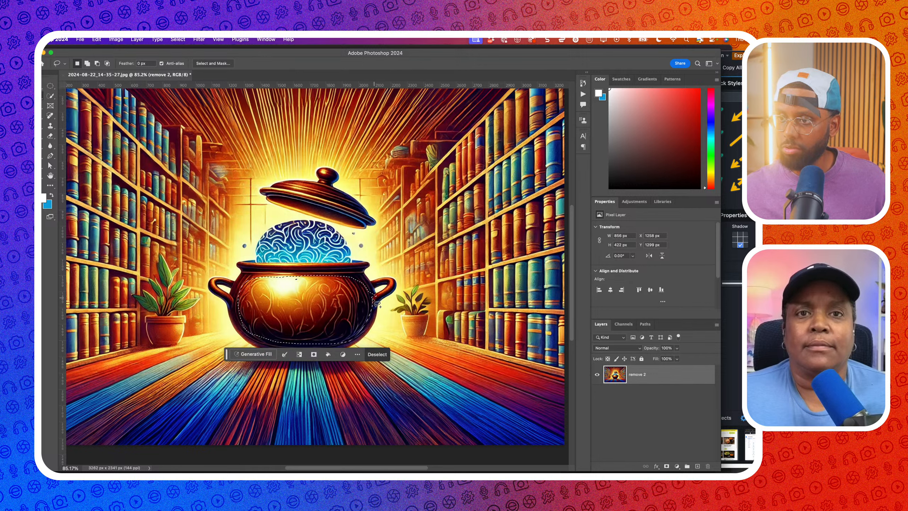
pyautogui.press('super+z')
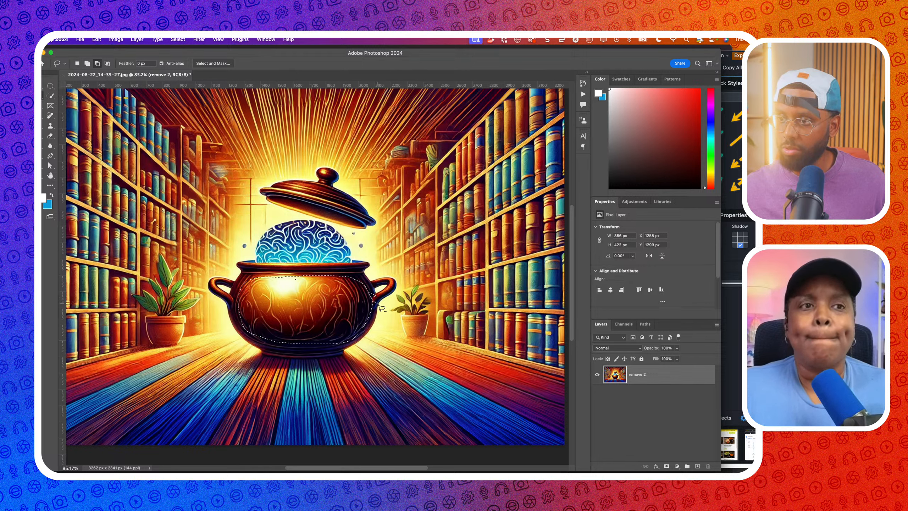
# Extend the selection to the pot's top edge and generate 'remove texture, make it smooth'
pyautogui.moveTo(301, 279)
pyautogui.mouseDown()
pyautogui.moveTo(292, 276)
pyautogui.moveTo(300, 278)
pyautogui.mouseUp()
pyautogui.click(239, 354)
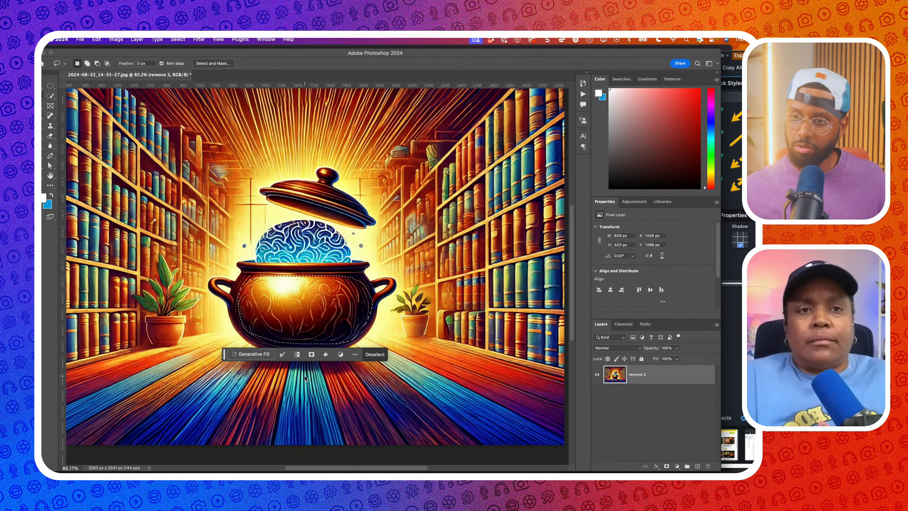
pyautogui.write('remove texture, make it smooth')
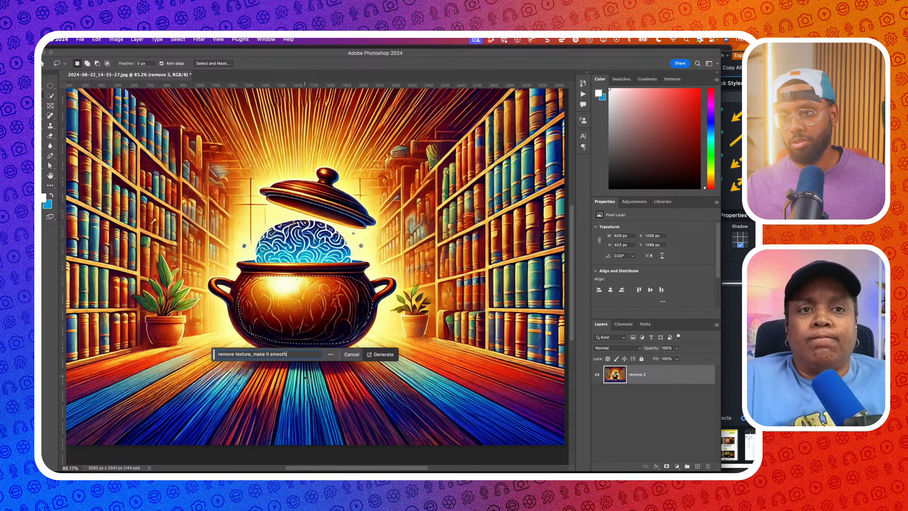
pyautogui.press('Return')
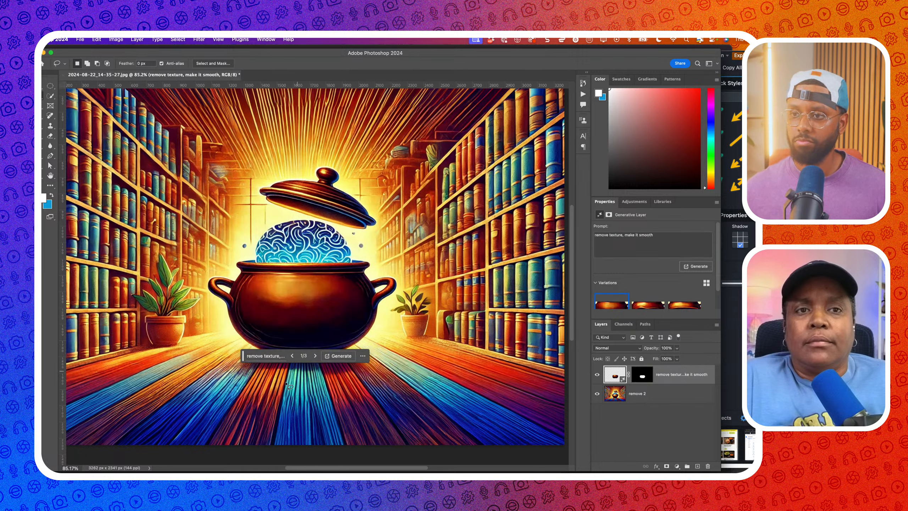
# Pick variation 1/3 and merge the smooth-pot layer with the base image
pyautogui.click(314, 356)
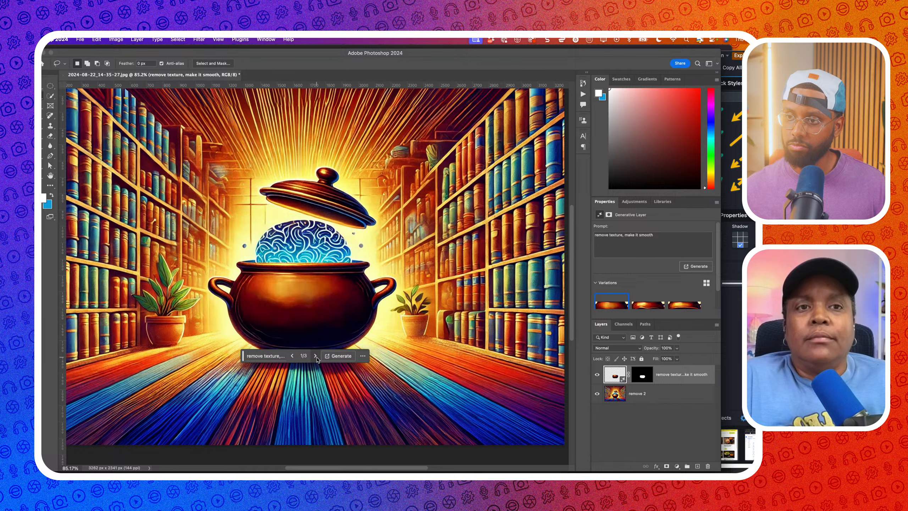
pyautogui.click(621, 391)
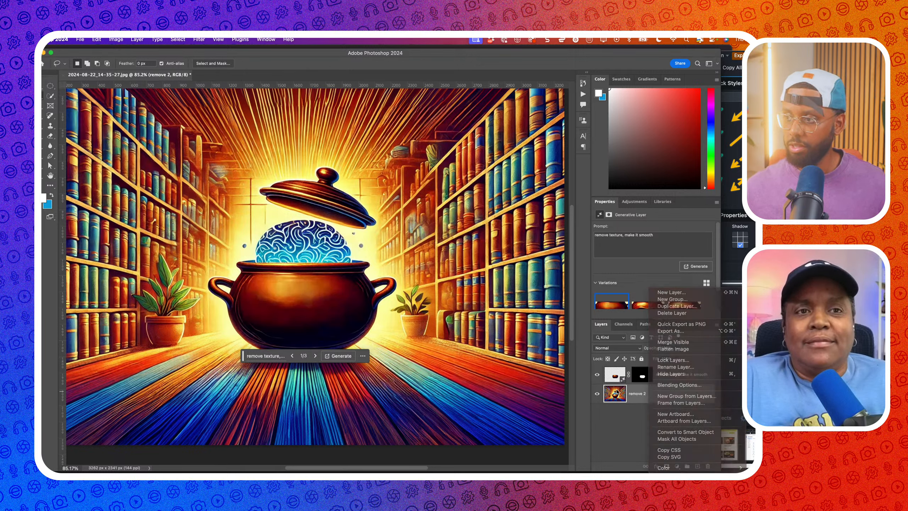
pyautogui.keyDown('shift'); pyautogui.click(611, 377); pyautogui.keyUp('shift')
pyautogui.click(614, 376)
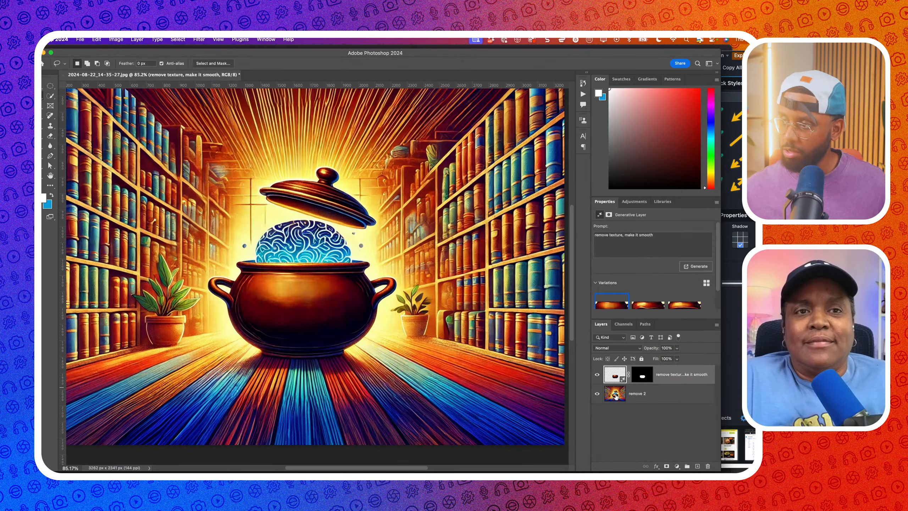
pyautogui.keyDown('shift'); pyautogui.click(616, 396); pyautogui.keyUp('shift')
pyautogui.press('super+e')
# Zoom out, start File > Export > Export As, then switch to the ChatGPT window
pyautogui.scroll(-3, 403, 349)
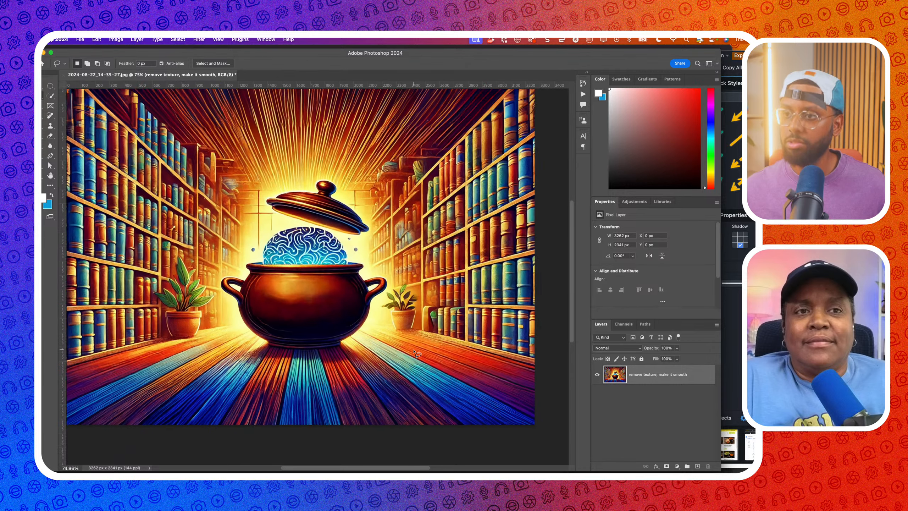
pyautogui.scroll(-1, 404, 349)
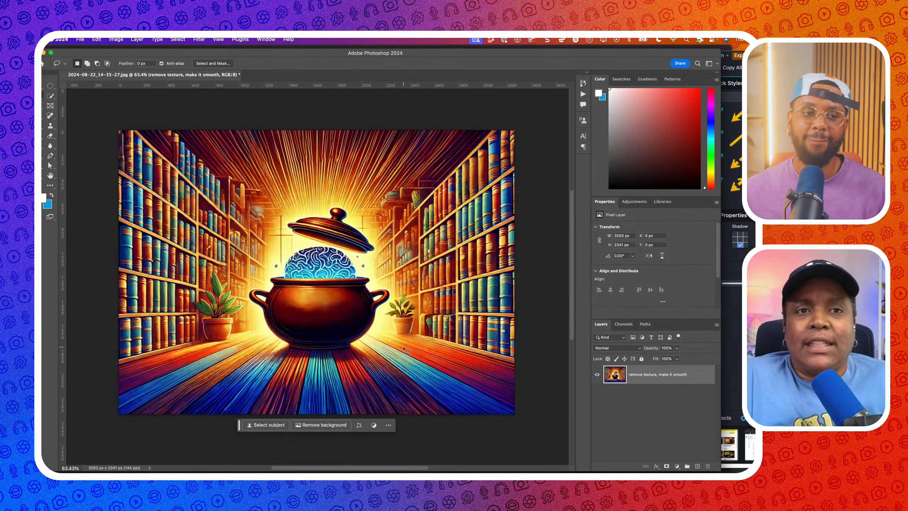
pyautogui.click(80, 40)
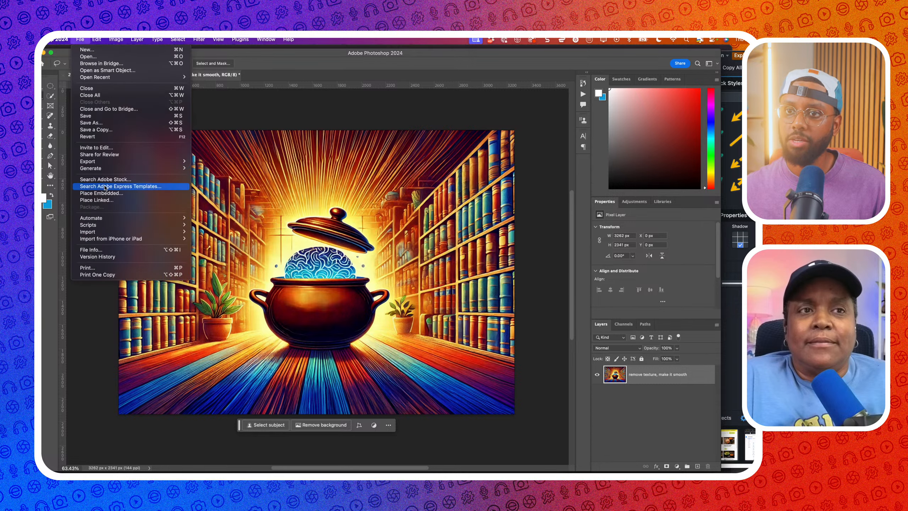
pyautogui.click(212, 168)
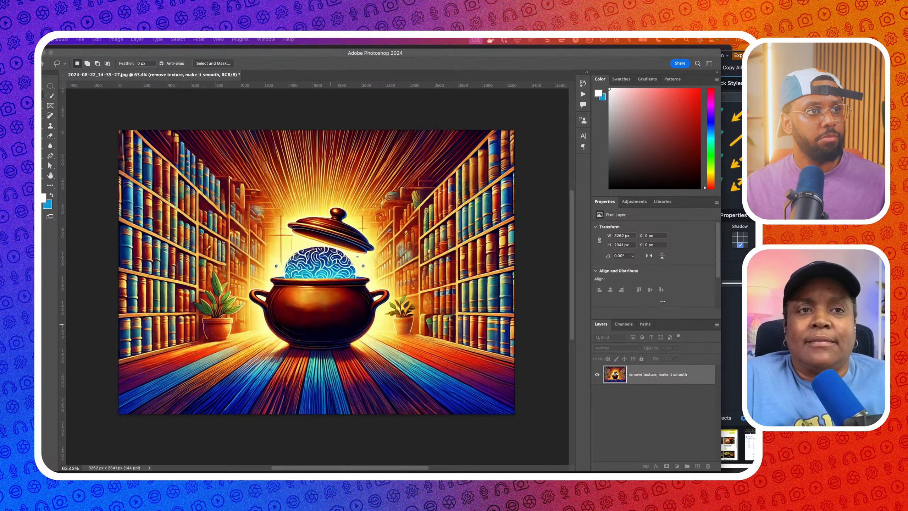
pyautogui.press('super+Tab')
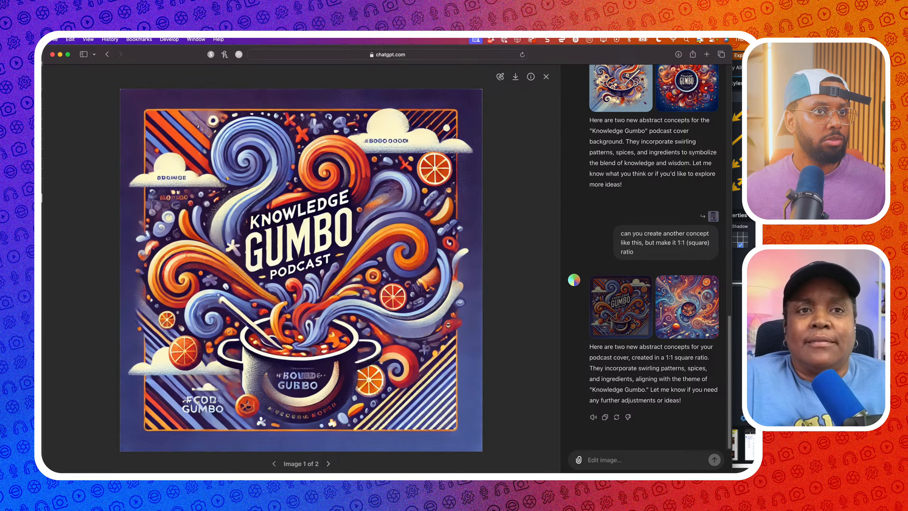
pyautogui.press('super+Tab')
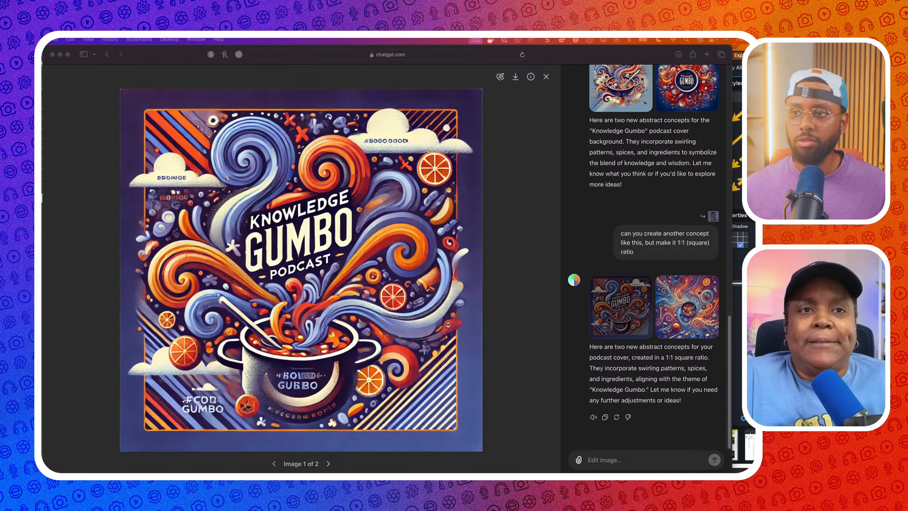
# Bring Leonardo.Ai forward and apply the Illustrative Albedo style preset
pyautogui.moveTo(42, 150); pyautogui.dragTo(666, 72)
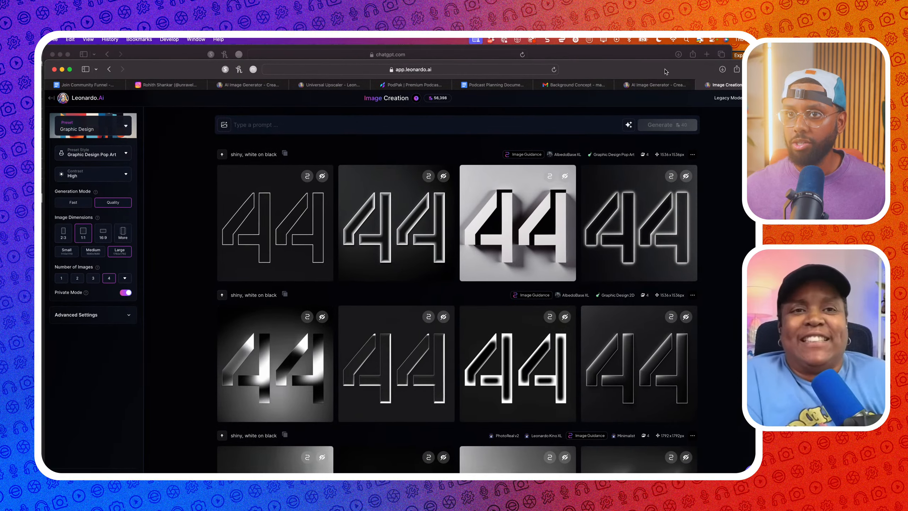
pyautogui.click(115, 130)
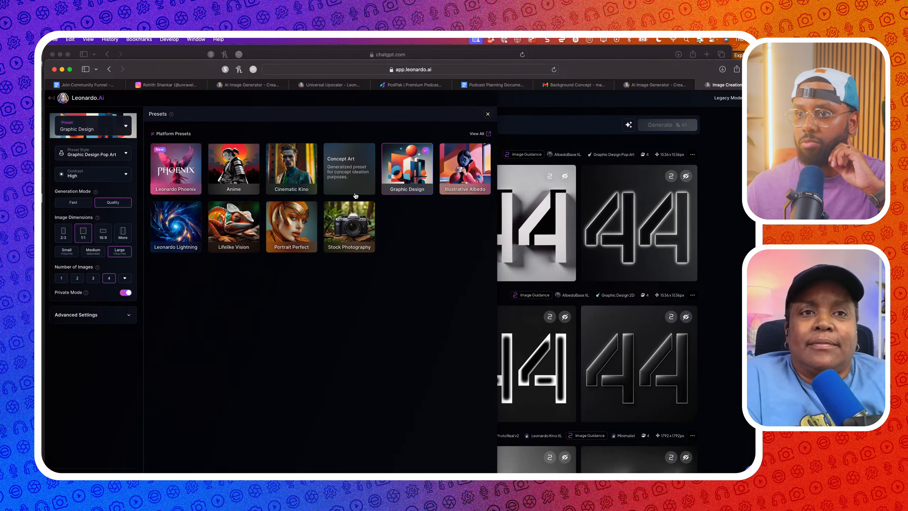
pyautogui.click(465, 168)
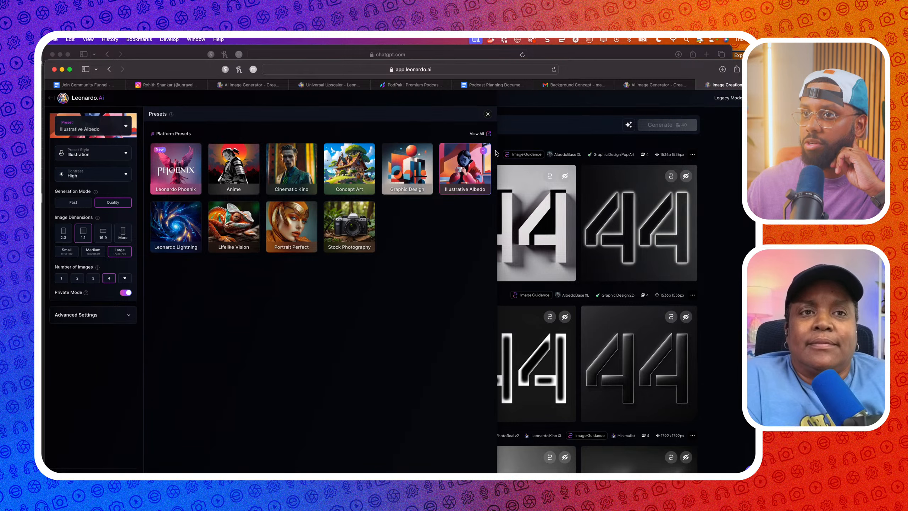
pyautogui.click(549, 130)
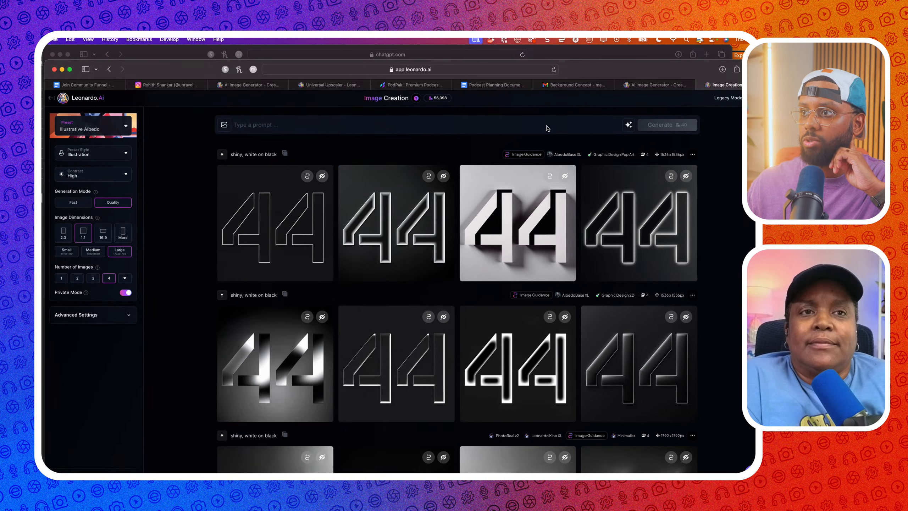
# Upload pot.jpg as the Content Reference under Image Guidance
pyautogui.click(223, 125)
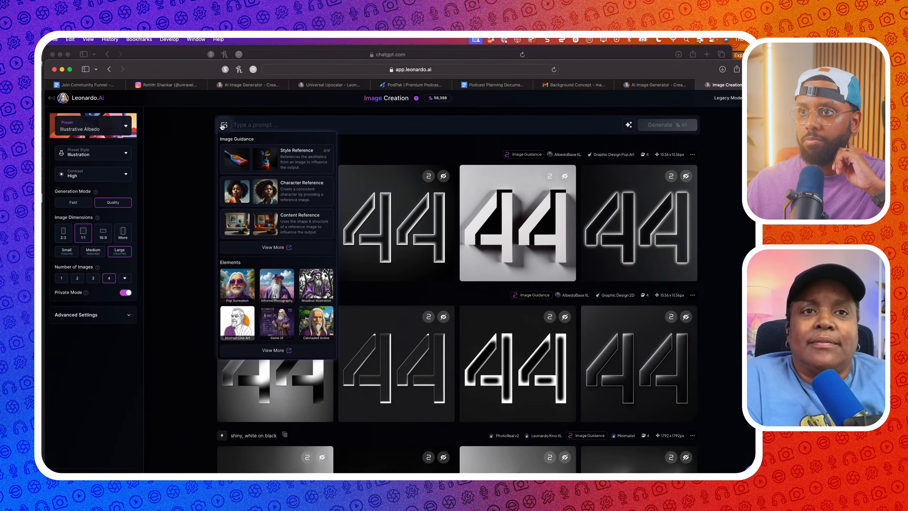
pyautogui.click(269, 221)
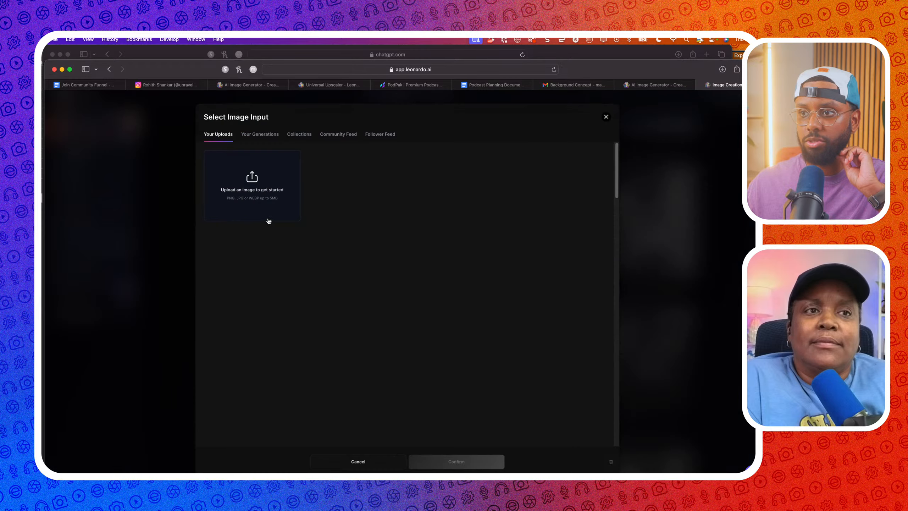
pyautogui.click(267, 215)
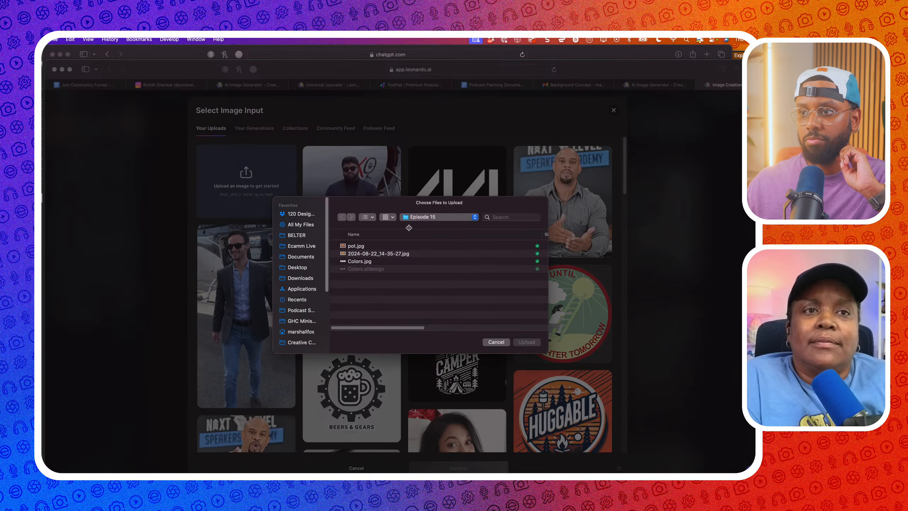
pyautogui.click(387, 247)
pyautogui.click(515, 344)
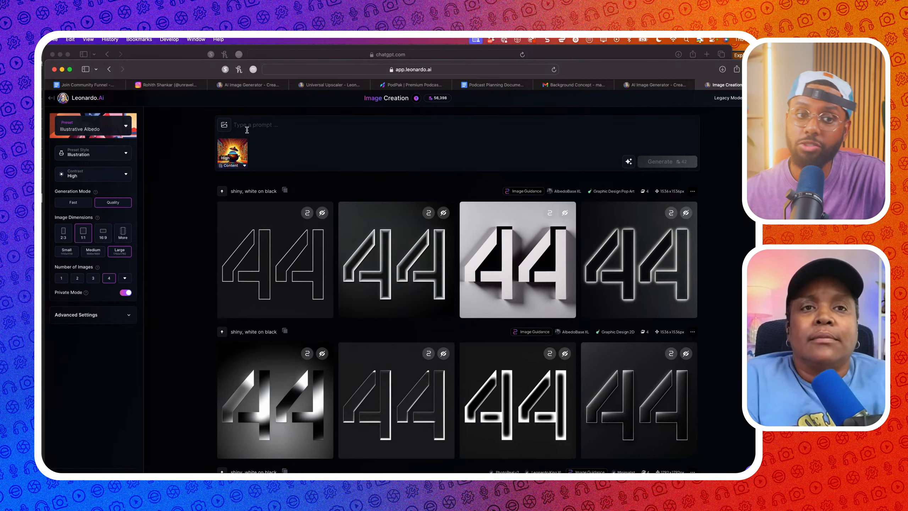
# Generate 16:9 images from the prompt 'put with glow in background, bookshelves on side'
pyautogui.click(245, 126)
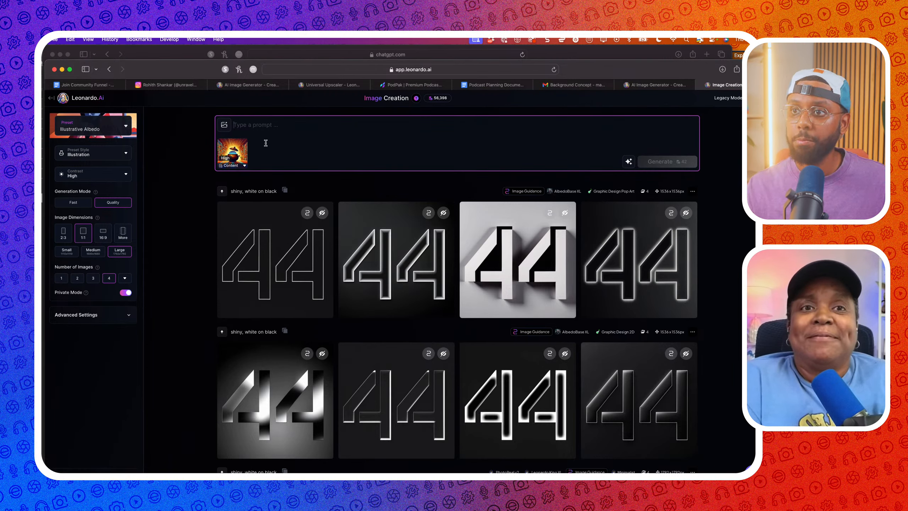
pyautogui.write('put with glow in background, bo')
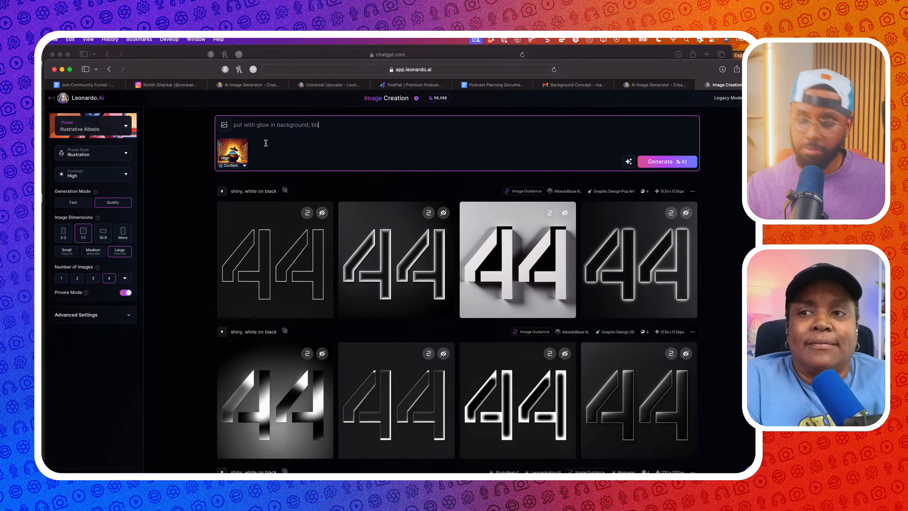
pyautogui.write('okshe')
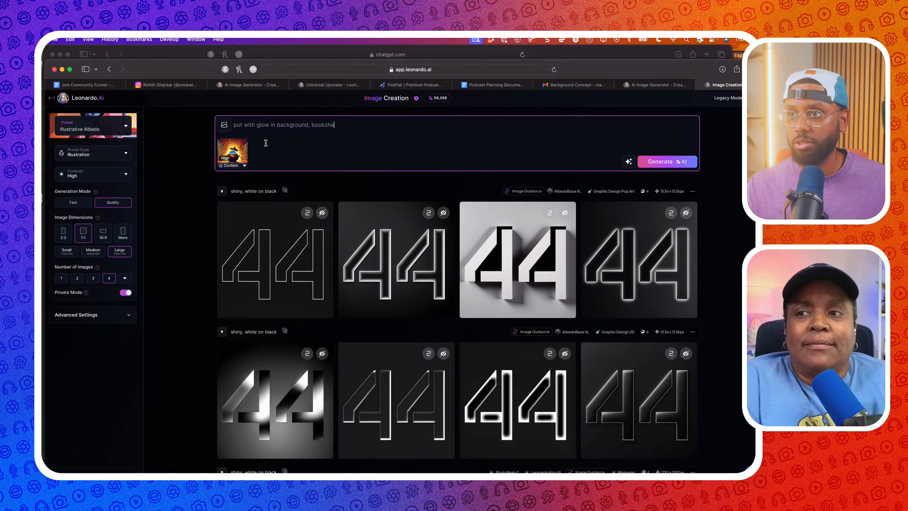
pyautogui.write('lves on side')
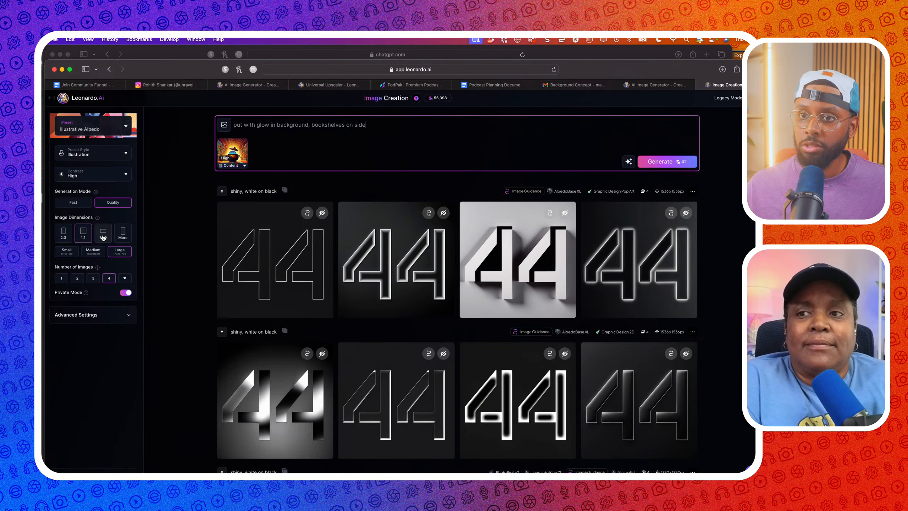
pyautogui.click(103, 234)
pyautogui.click(642, 168)
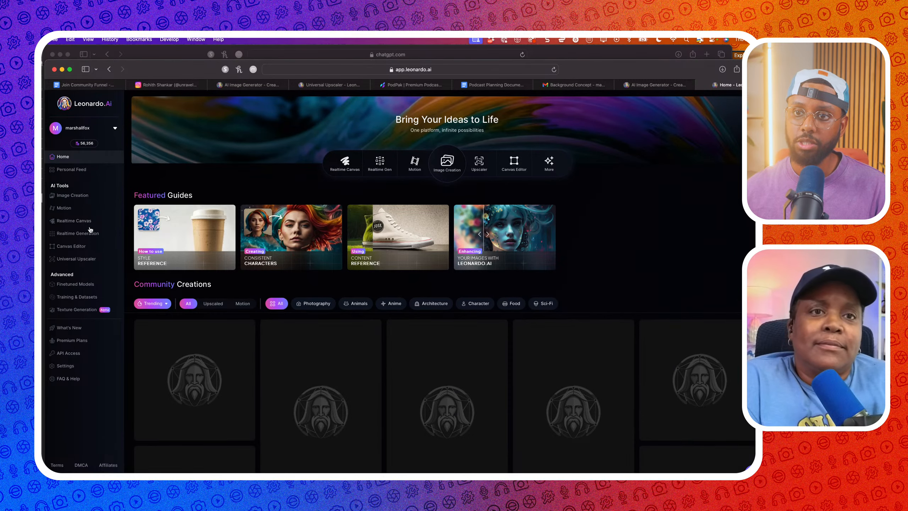
# Load pot.jpg into the Universal Upscaler
pyautogui.click(76, 259)
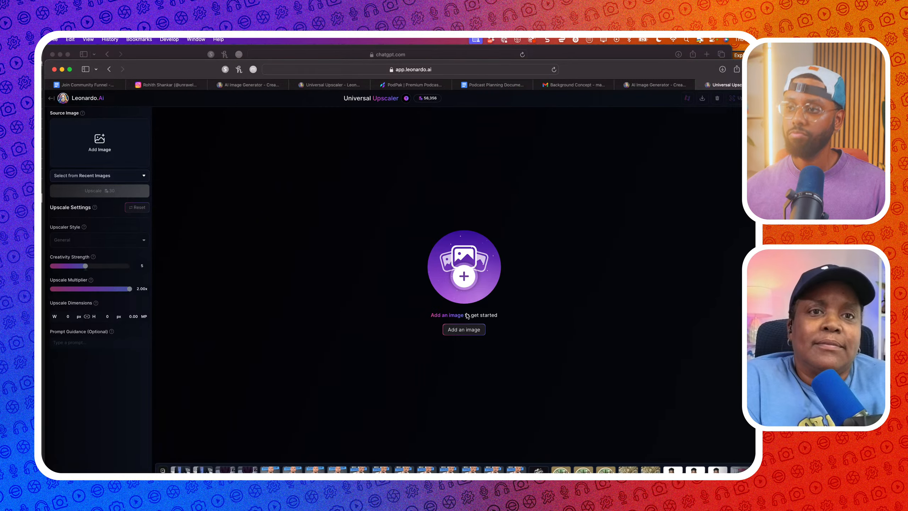
pyautogui.click(471, 328)
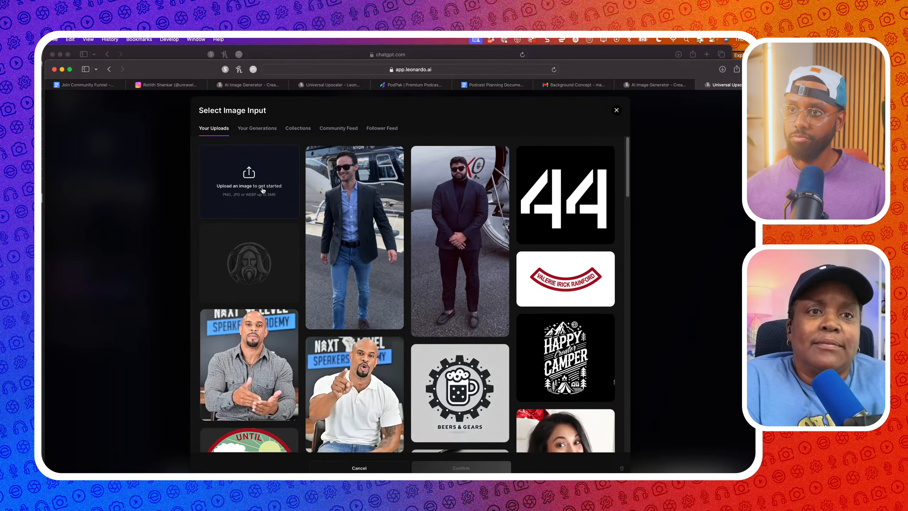
pyautogui.click(263, 191)
pyautogui.click(355, 245)
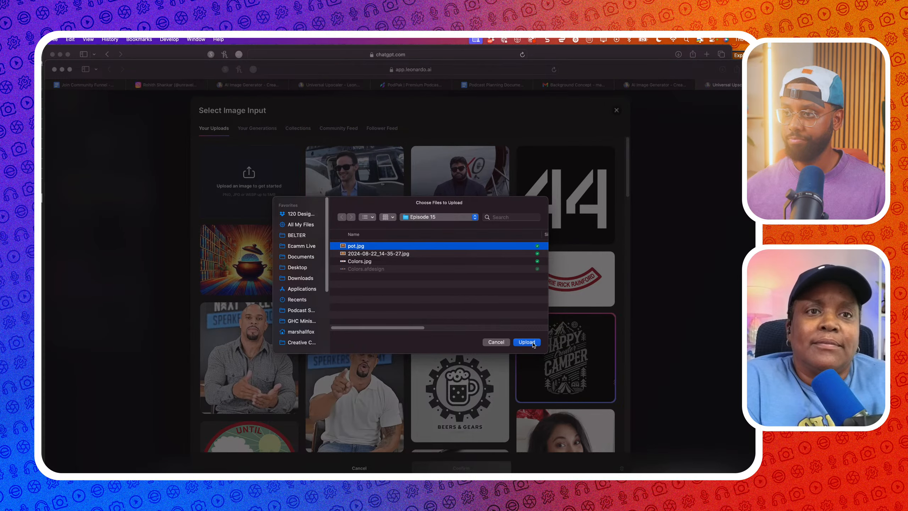
pyautogui.click(527, 341)
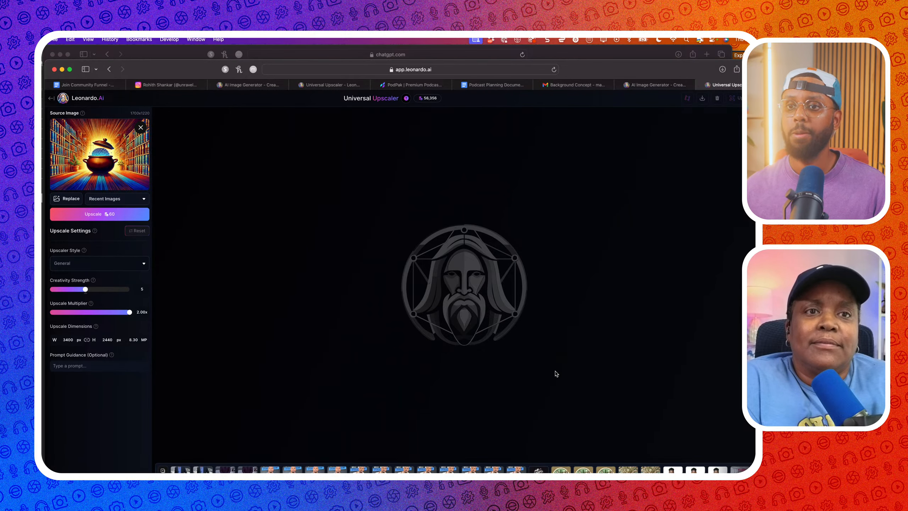
# Upscale pot.jpg at 1.50x using the CG Art & Game Assets style
pyautogui.click(98, 313)
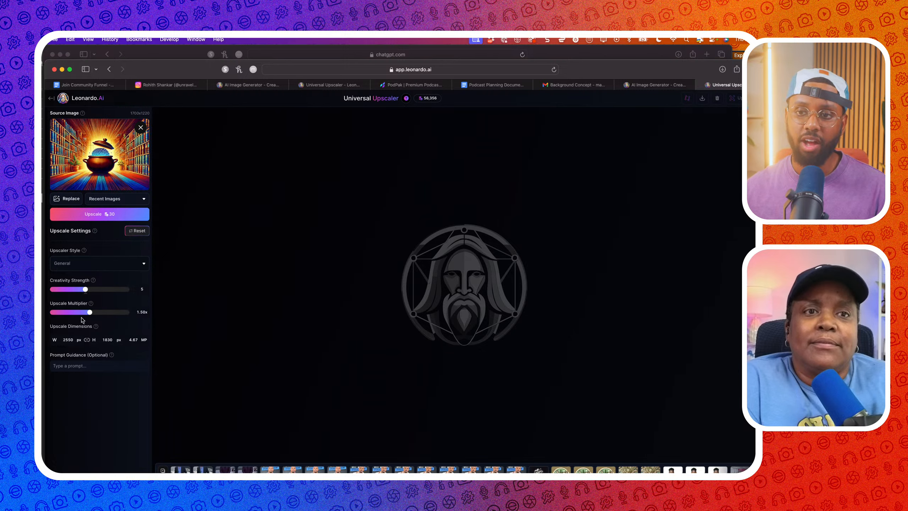
pyautogui.click(74, 266)
pyautogui.click(78, 290)
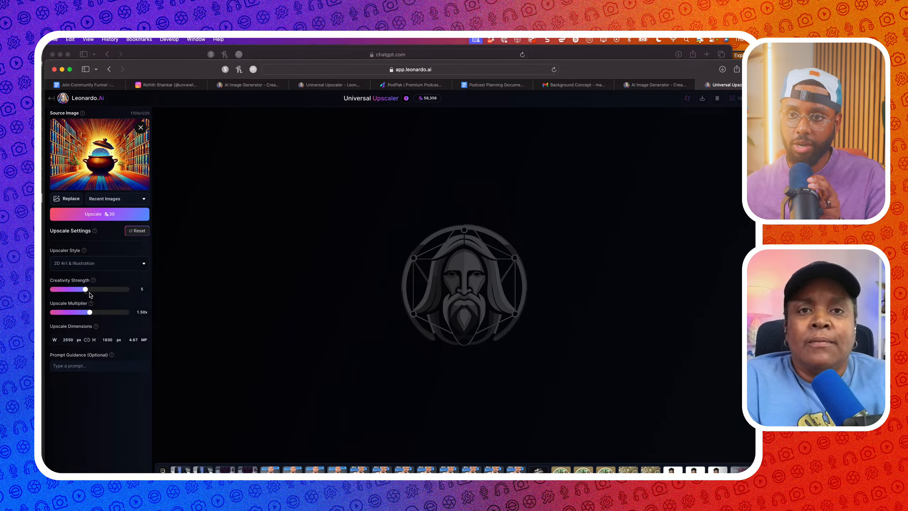
pyautogui.click(82, 264)
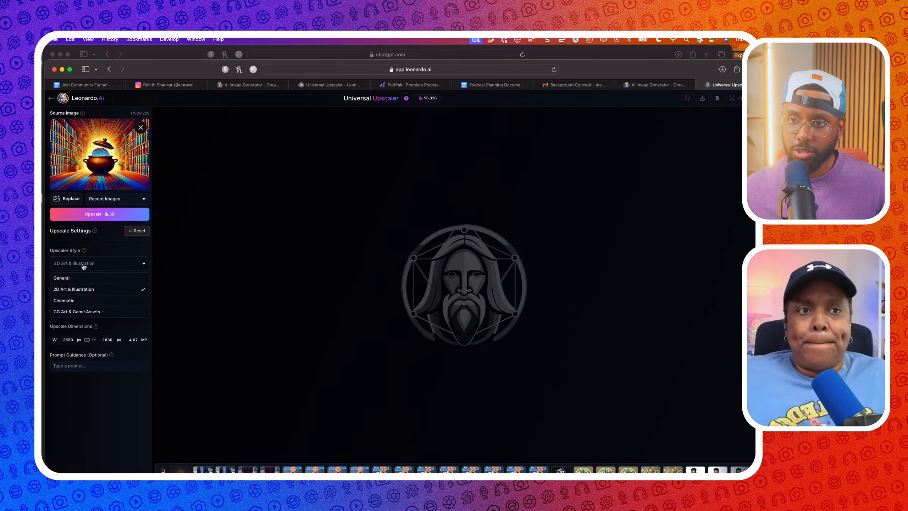
pyautogui.click(85, 278)
pyautogui.click(100, 268)
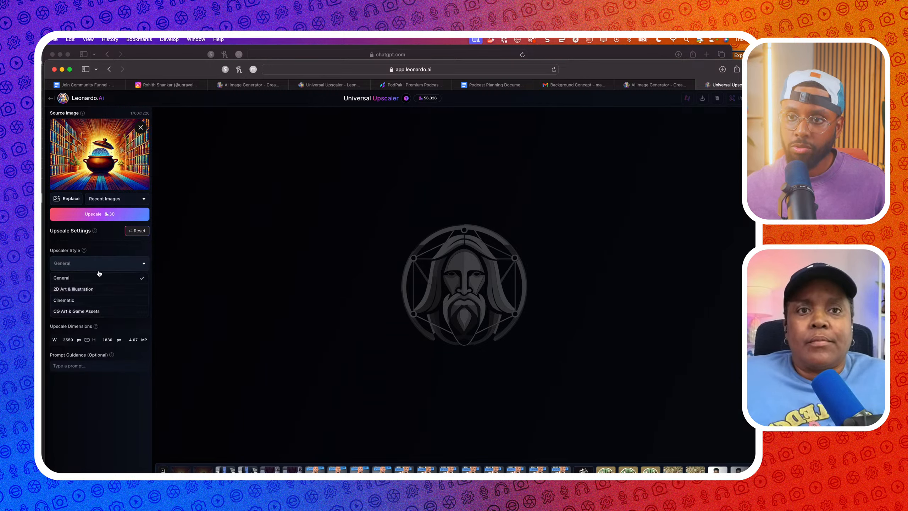
pyautogui.click(88, 302)
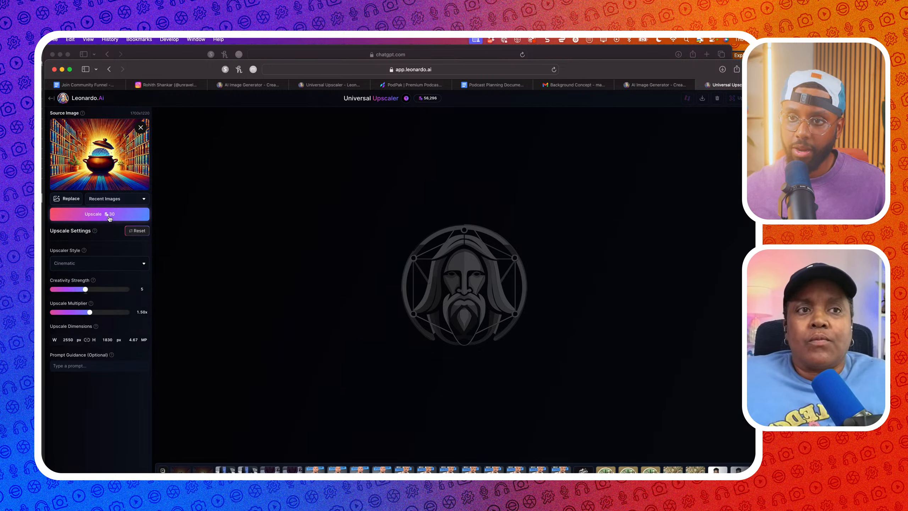
pyautogui.click(88, 266)
pyautogui.click(89, 314)
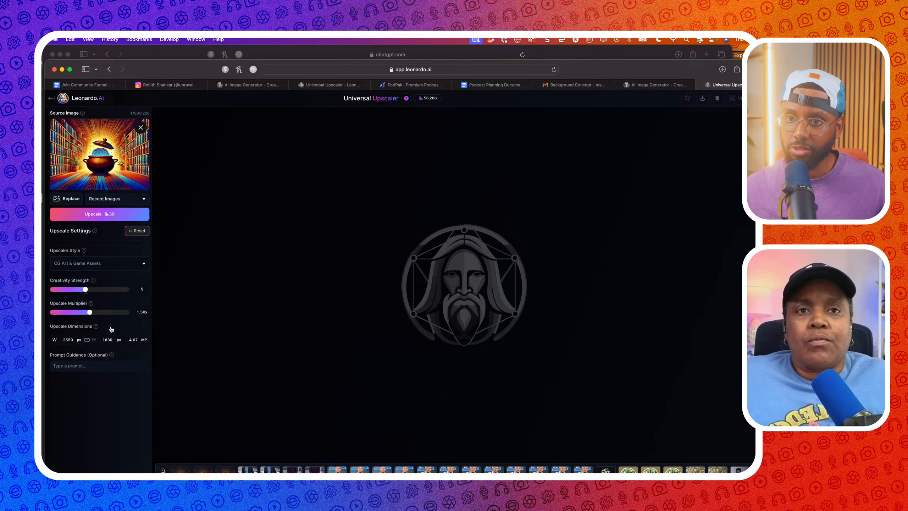
pyautogui.click(120, 214)
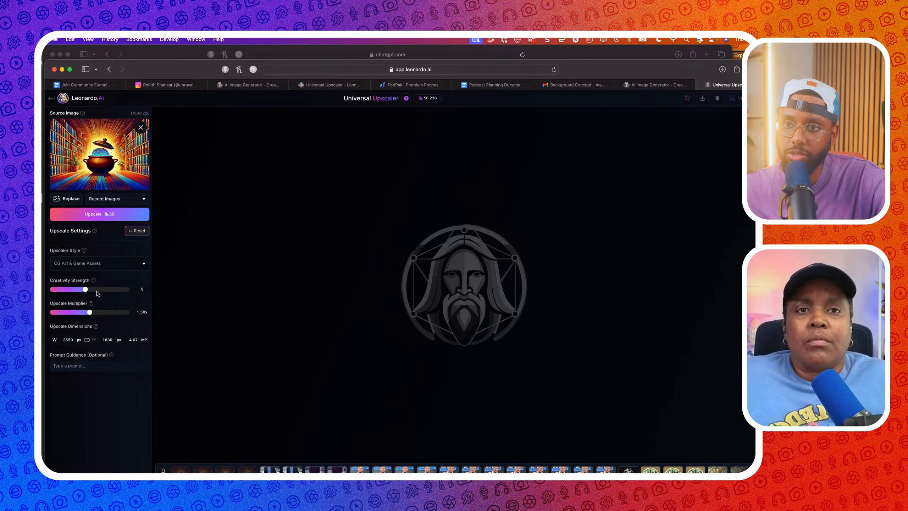
# Upscale again with 2D Art & Illustration style at creativity strength 10, then go Home
pyautogui.moveTo(87, 292); pyautogui.dragTo(129, 290)
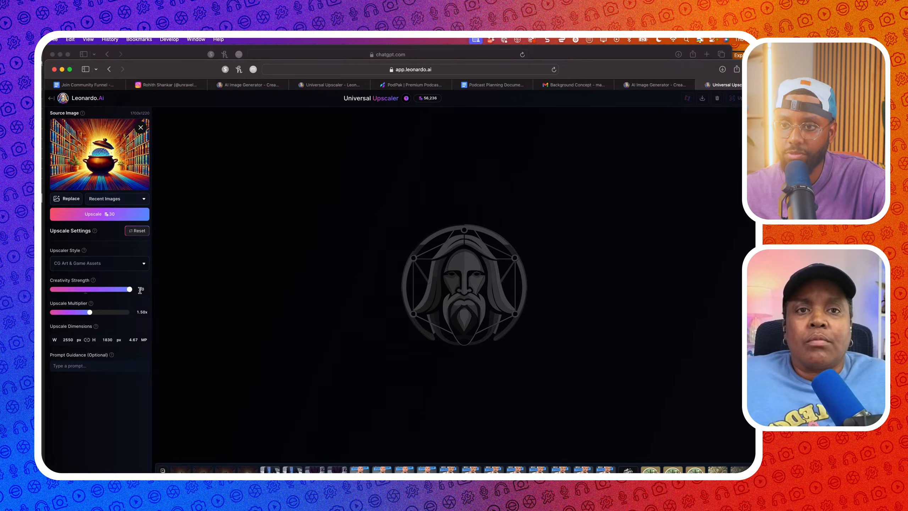
pyautogui.click(112, 264)
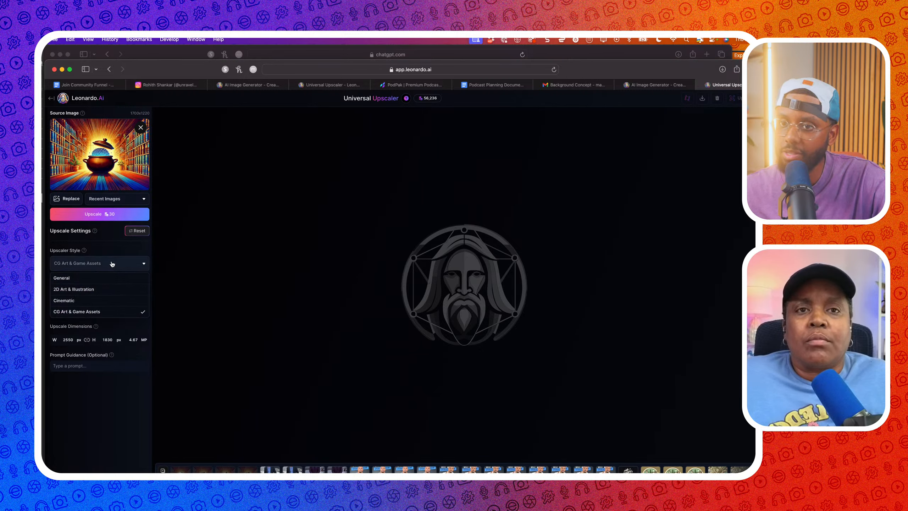
pyautogui.click(97, 293)
pyautogui.click(100, 214)
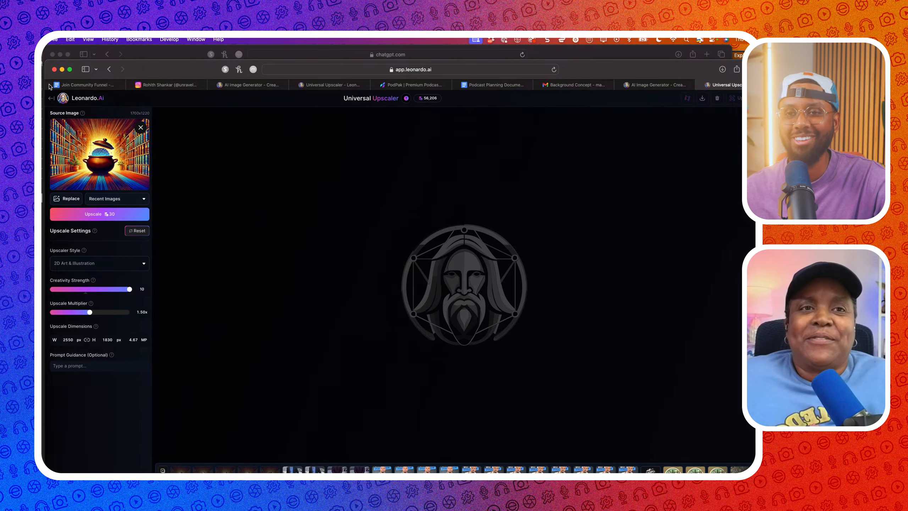
pyautogui.click(51, 98)
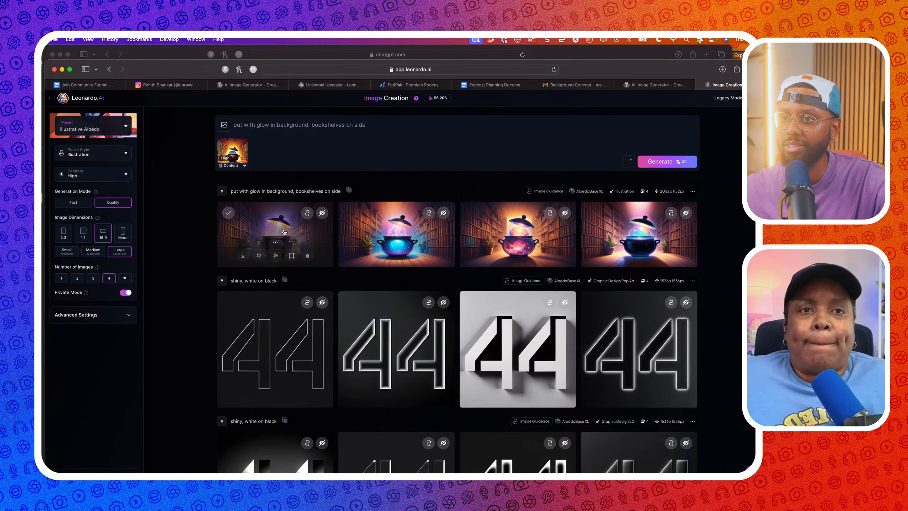
# Step through the four 16:9 cauldron-in-library results full size, then close the viewer
pyautogui.click(281, 229)
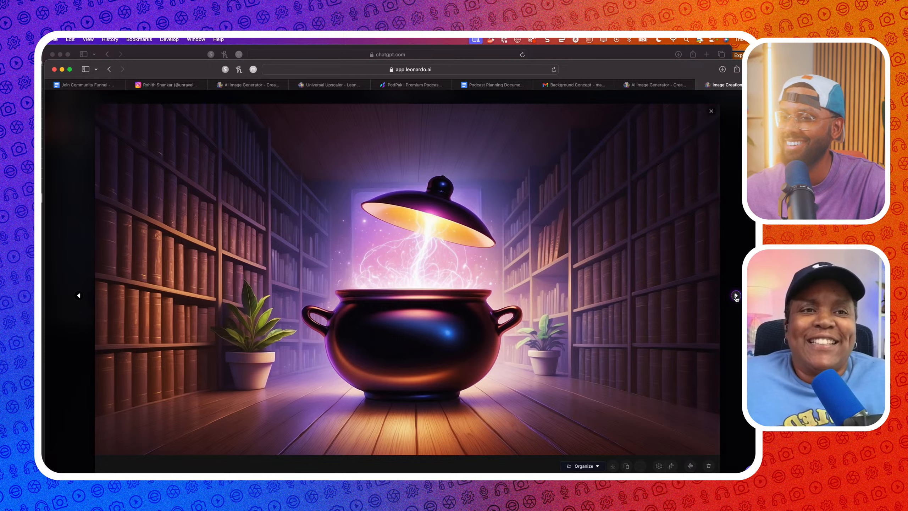
pyautogui.click(736, 296)
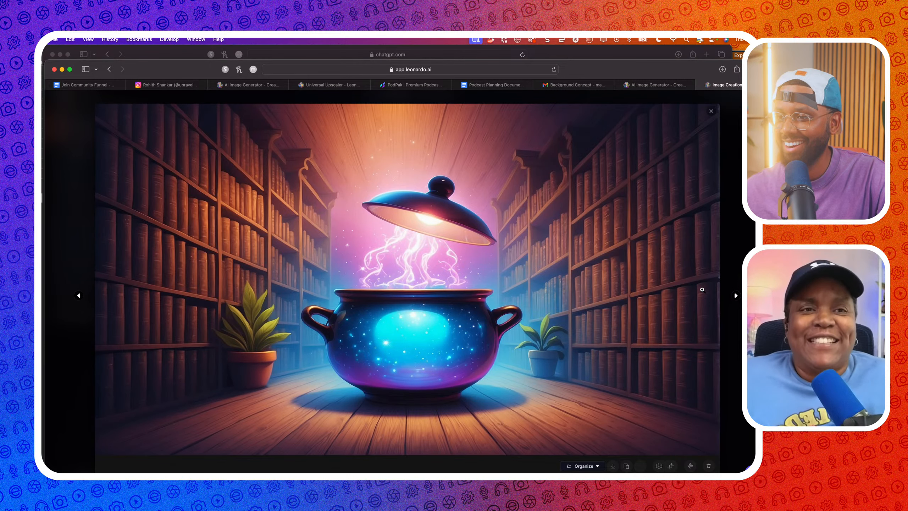
pyautogui.click(736, 296)
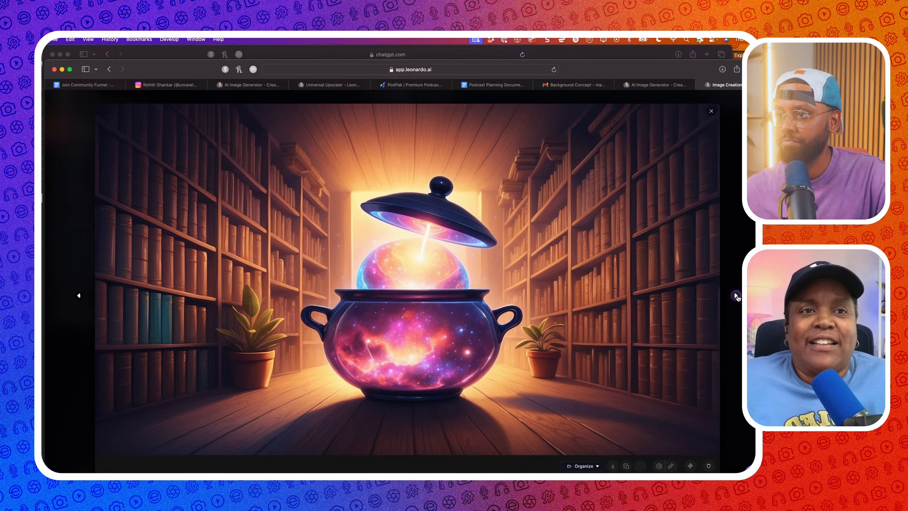
pyautogui.click(736, 296)
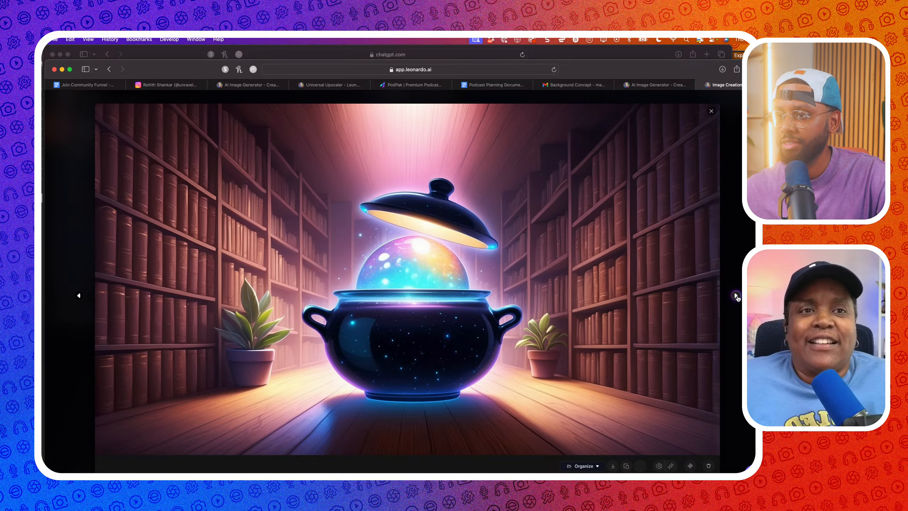
pyautogui.click(736, 296)
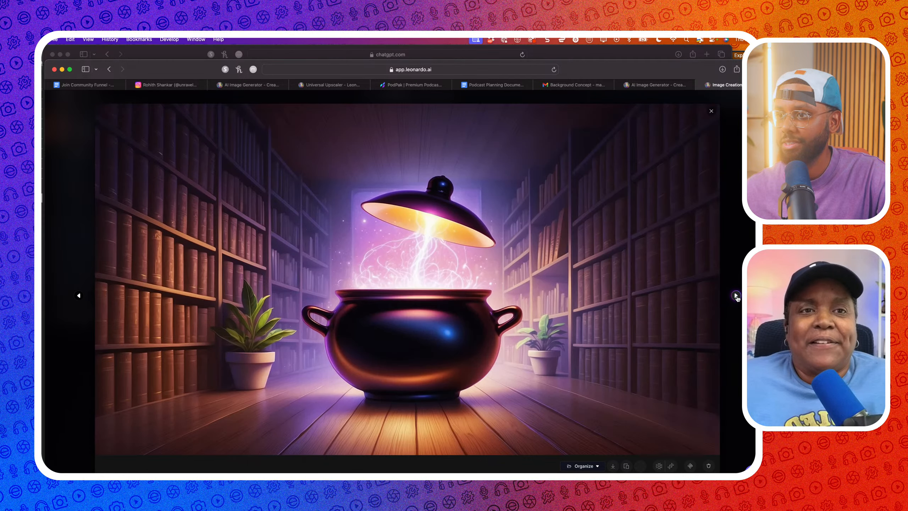
pyautogui.click(712, 112)
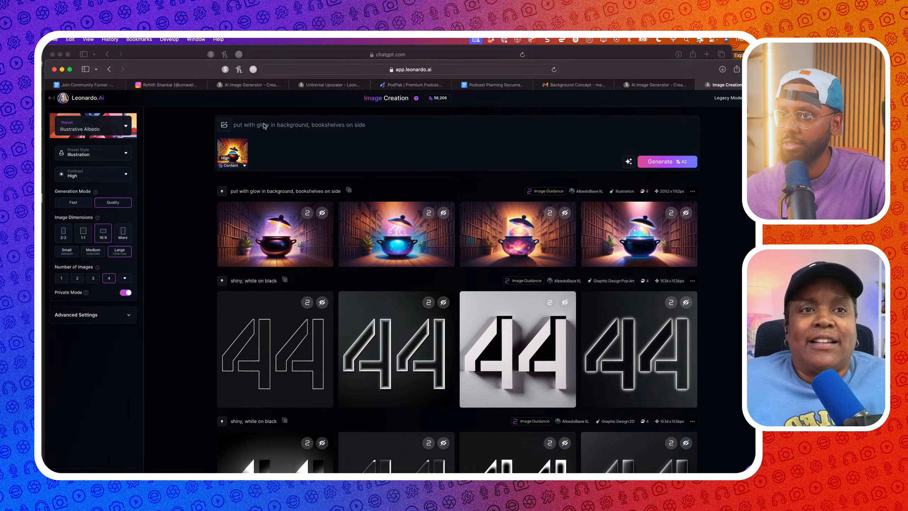
# Rewrite the prompt to 'pot with illustrated brain coming out of it' and generate
pyautogui.click(313, 123)
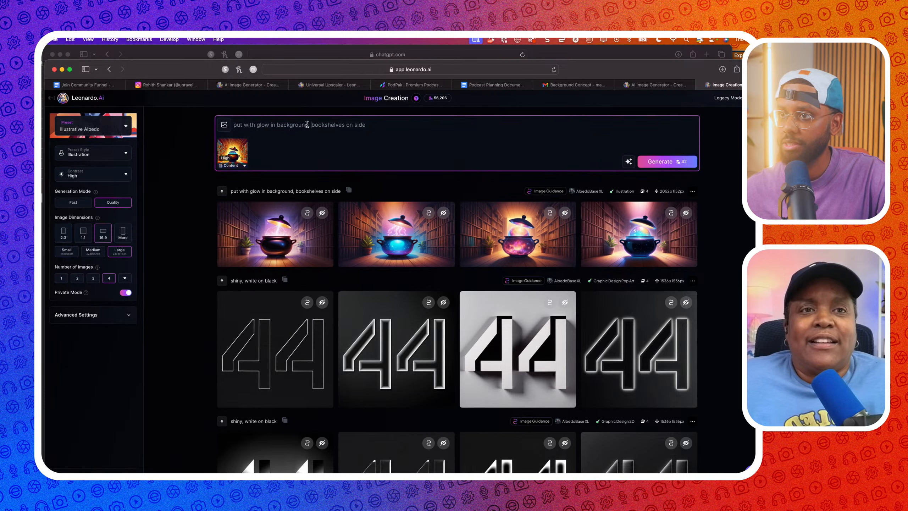
pyautogui.moveTo(309, 124); pyautogui.dragTo(279, 124)
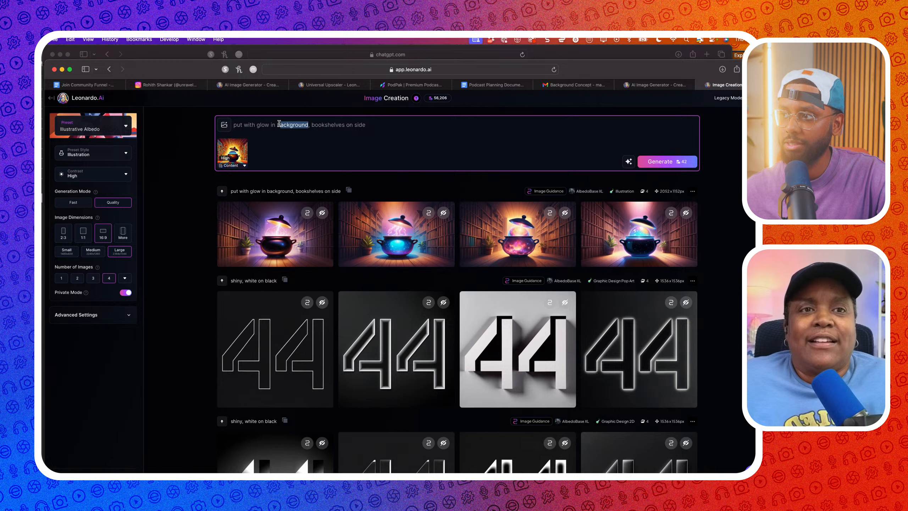
pyautogui.moveTo(279, 123); pyautogui.dragTo(230, 127)
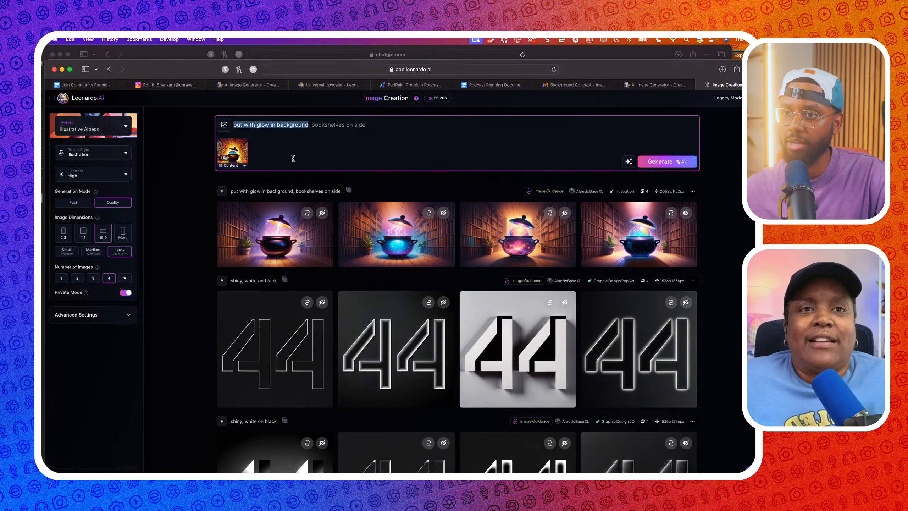
pyautogui.write('pot with ')
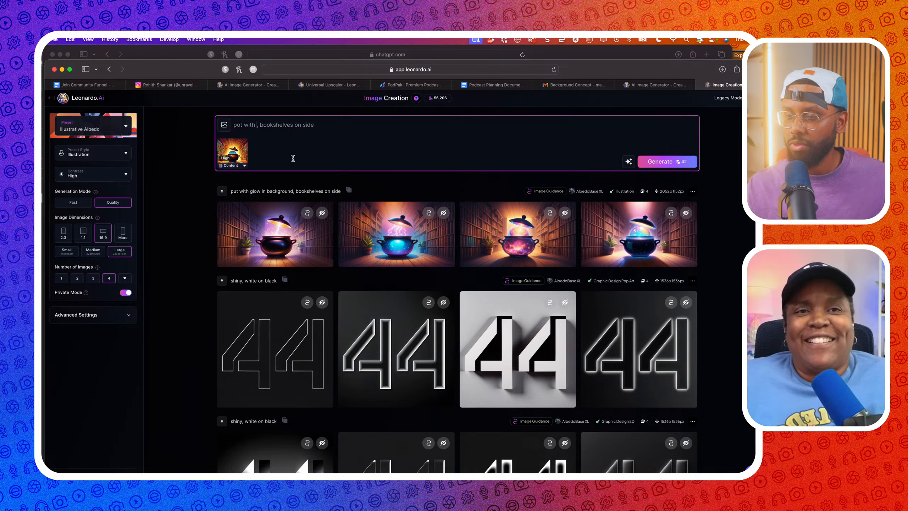
pyautogui.write('illustrat')
pyautogui.write('ed brain com')
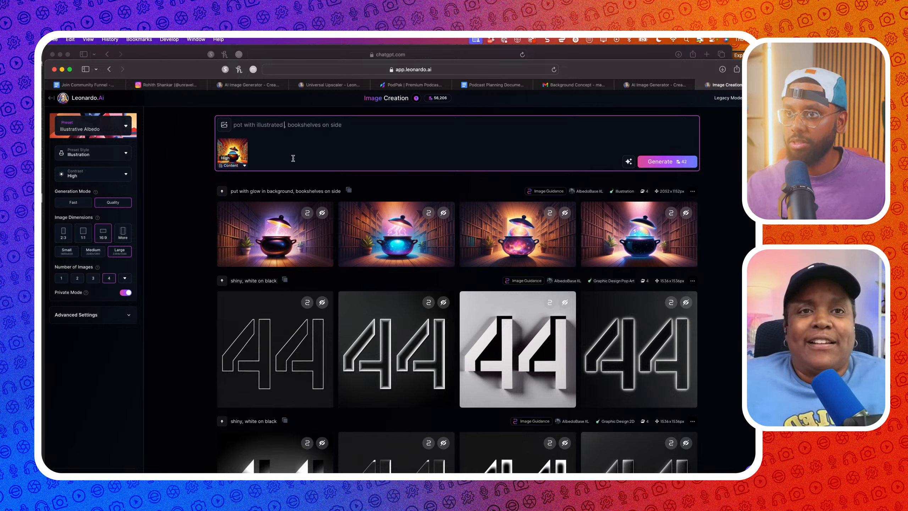
pyautogui.write('ing out of it b')
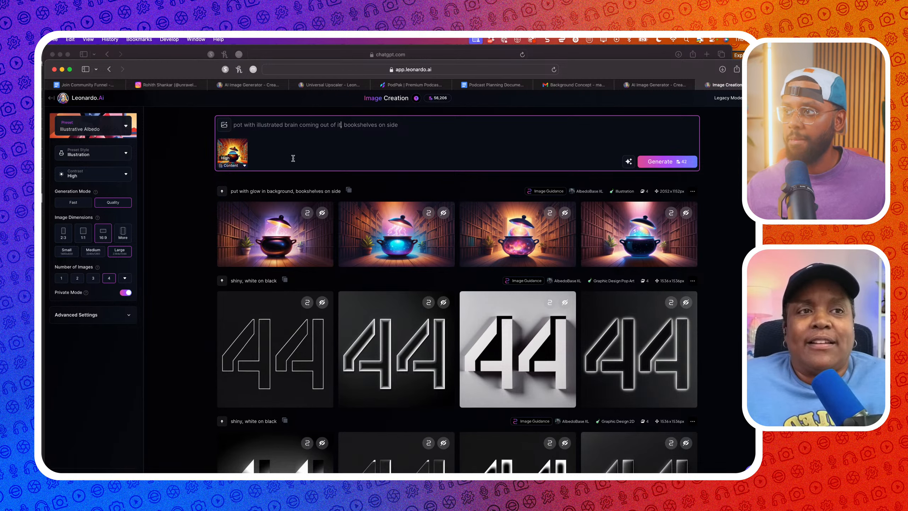
pyautogui.press('Return')
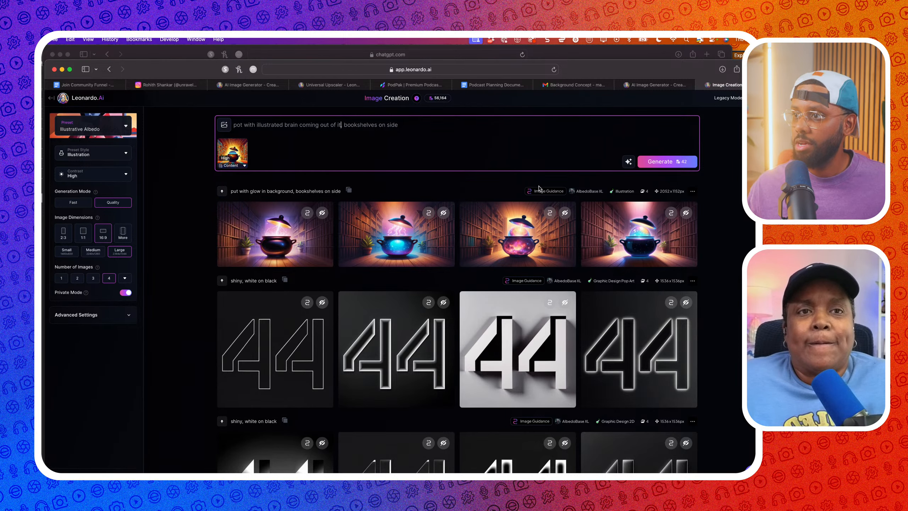
pyautogui.press('Return')
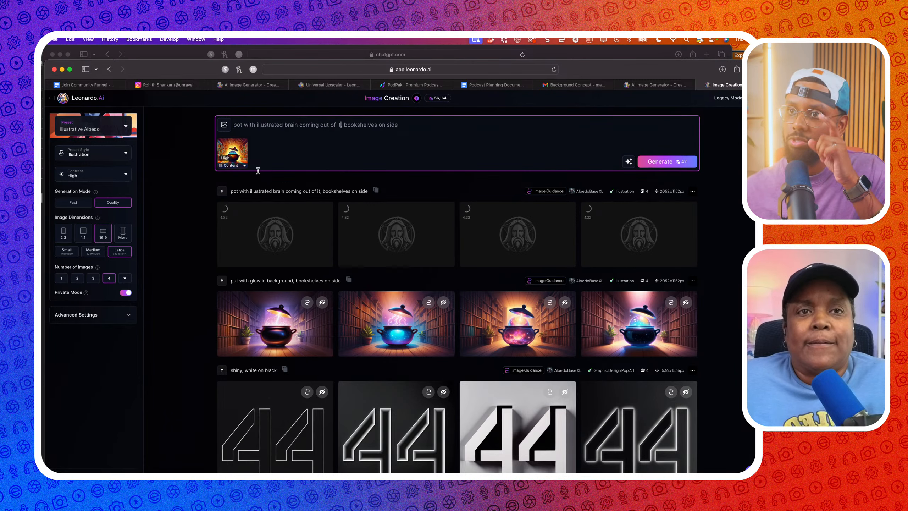
# Improve the prompt with AI, edit it to 'peeking out of the pot', add 'colors', generate
pyautogui.click(628, 162)
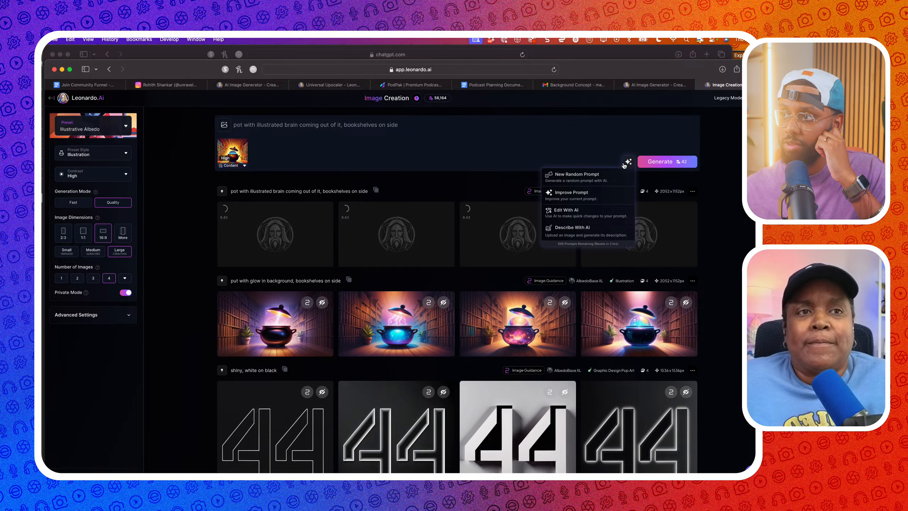
pyautogui.click(585, 195)
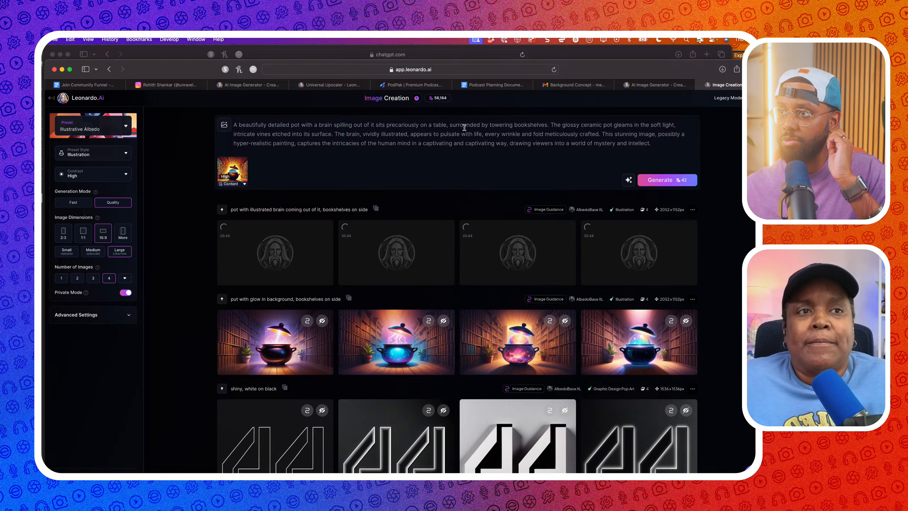
pyautogui.moveTo(445, 124); pyautogui.dragTo(398, 124)
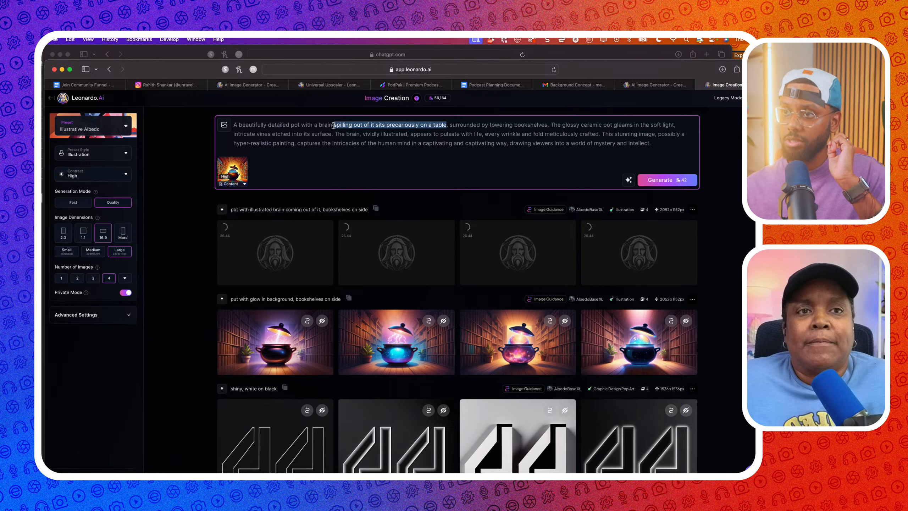
pyautogui.write('pe')
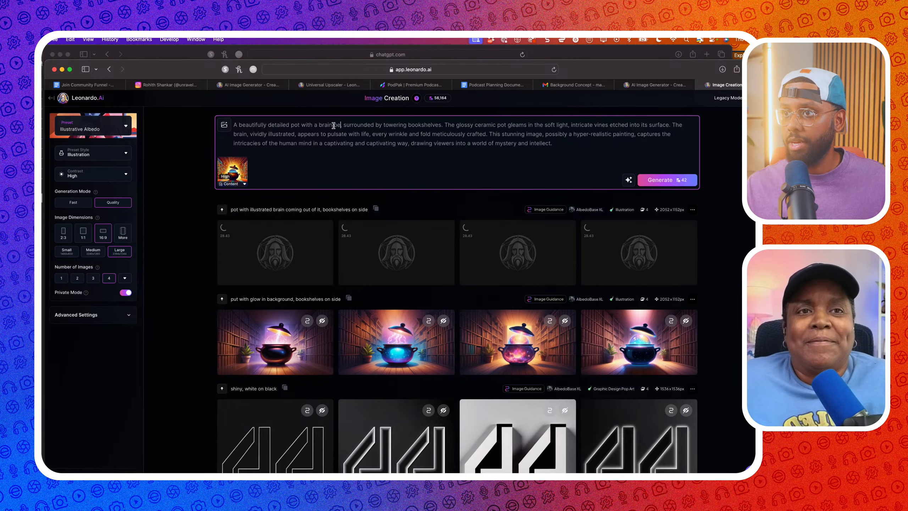
pyautogui.write('eking out of the')
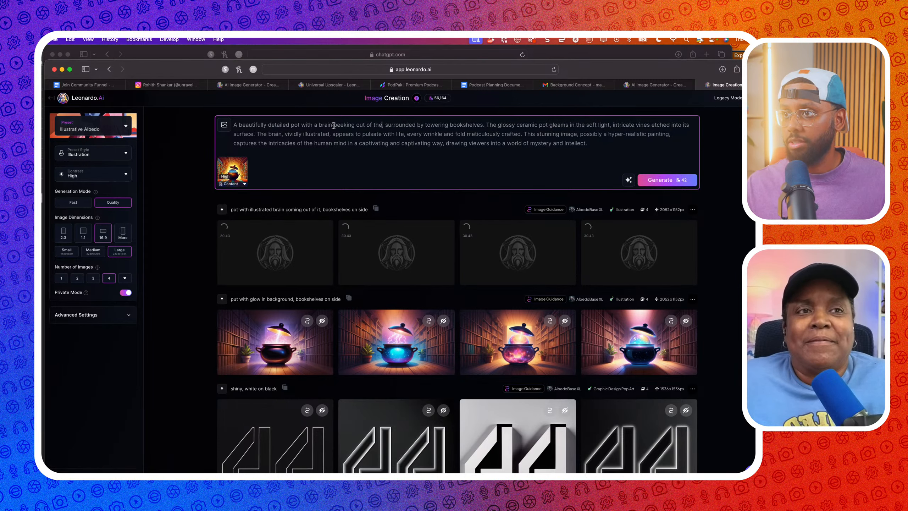
pyautogui.write(' pot, surrounded by t')
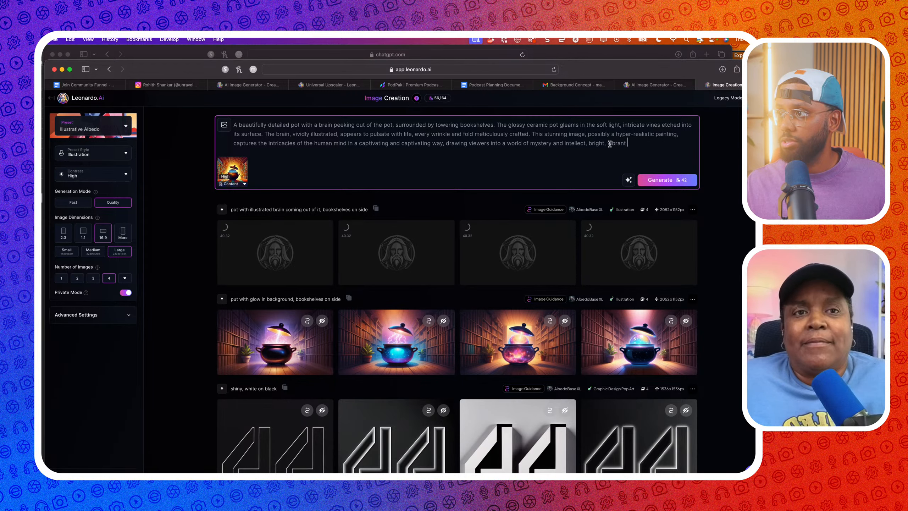
pyautogui.write('colors')
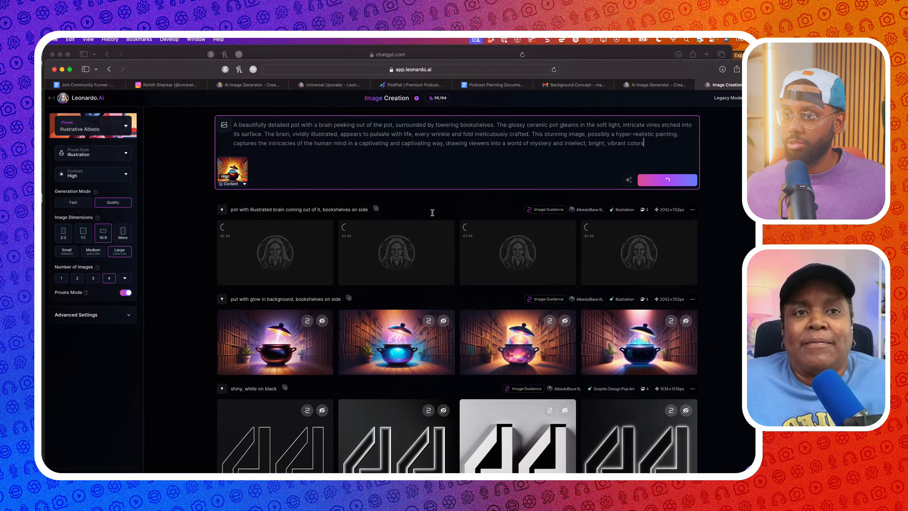
pyautogui.click(51, 97)
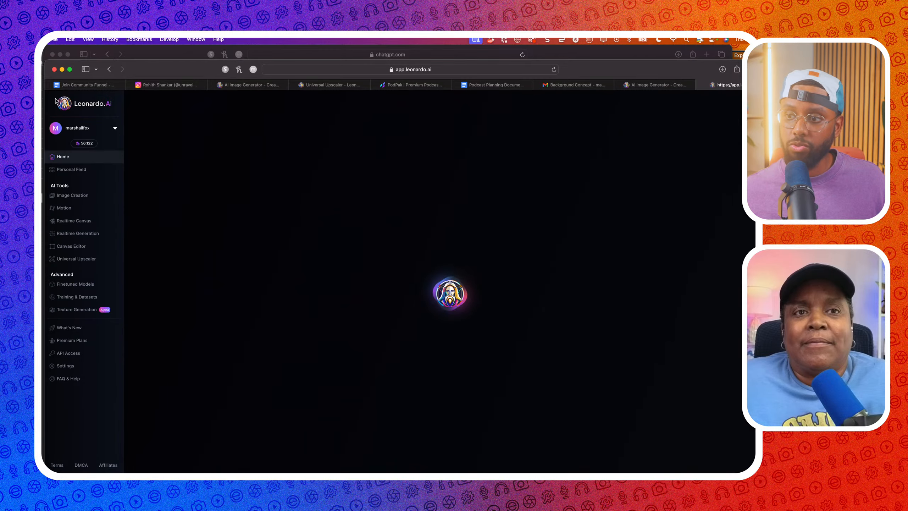
# Compare the fourth brain-in-pot upscale against its original and show its 2.00x upscale settings
pyautogui.click(76, 259)
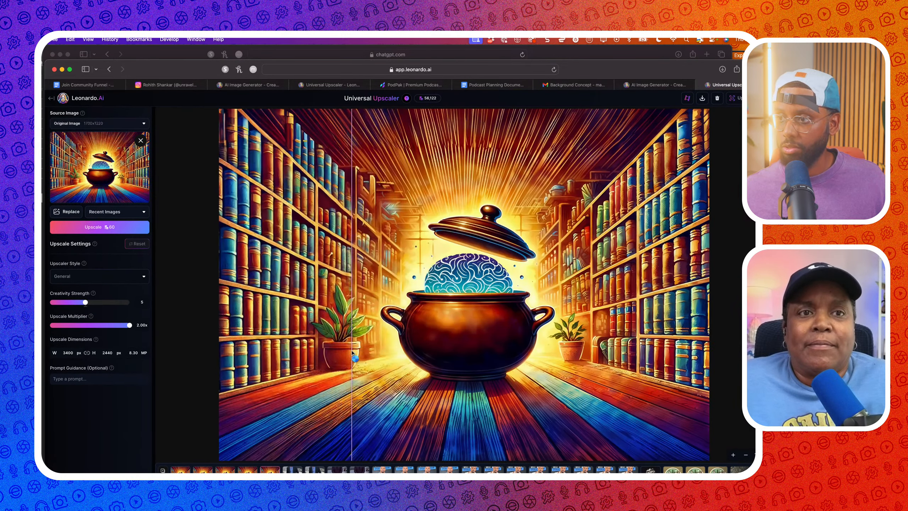
pyautogui.moveTo(352, 351); pyautogui.dragTo(254, 458)
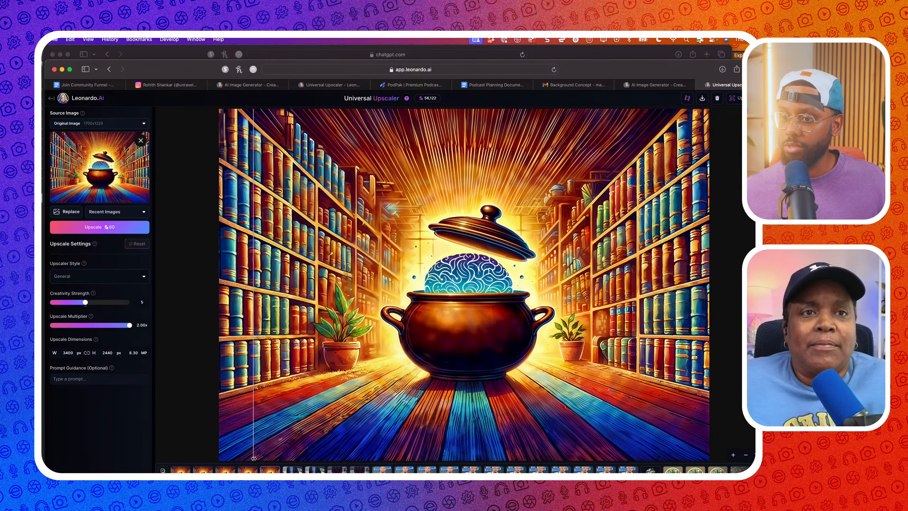
pyautogui.moveTo(250, 385); pyautogui.dragTo(186, 121)
pyautogui.moveTo(175, 70); pyautogui.dragTo(170, 55)
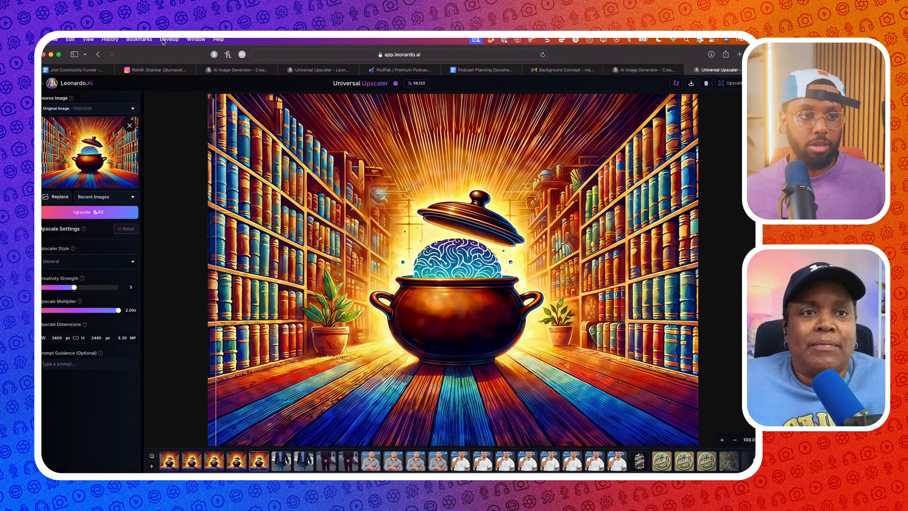
pyautogui.click(243, 454)
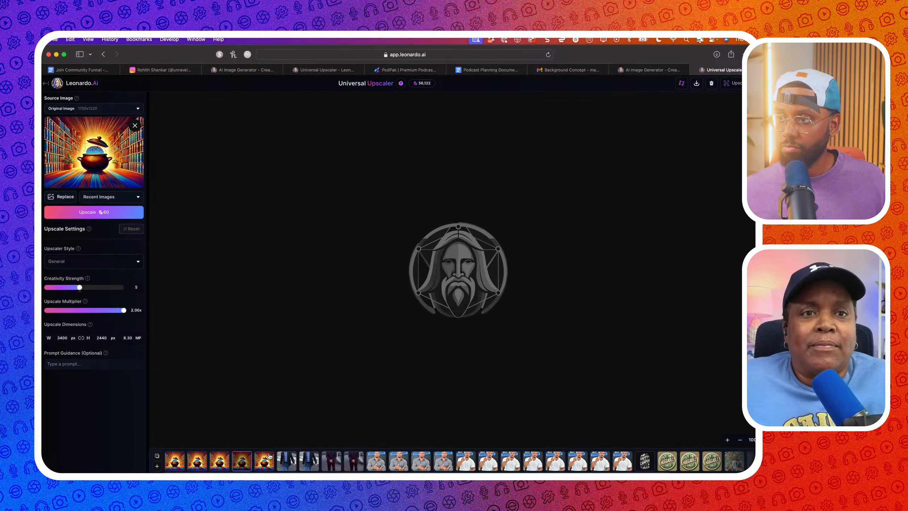
pyautogui.moveTo(280, 325); pyautogui.dragTo(647, 310)
pyautogui.click(732, 84)
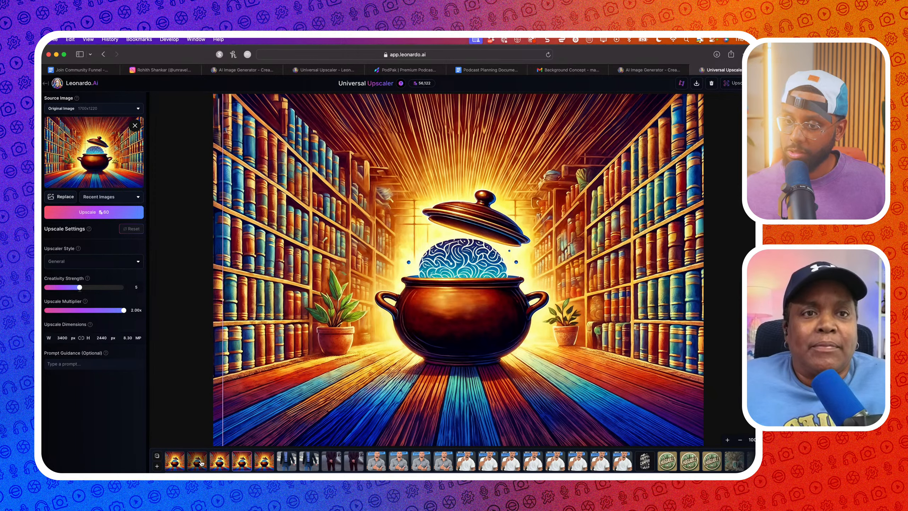
# Compare the five upscaled brain-in-pot versions and their upscale settings, ending on the fifth
pyautogui.click(223, 464)
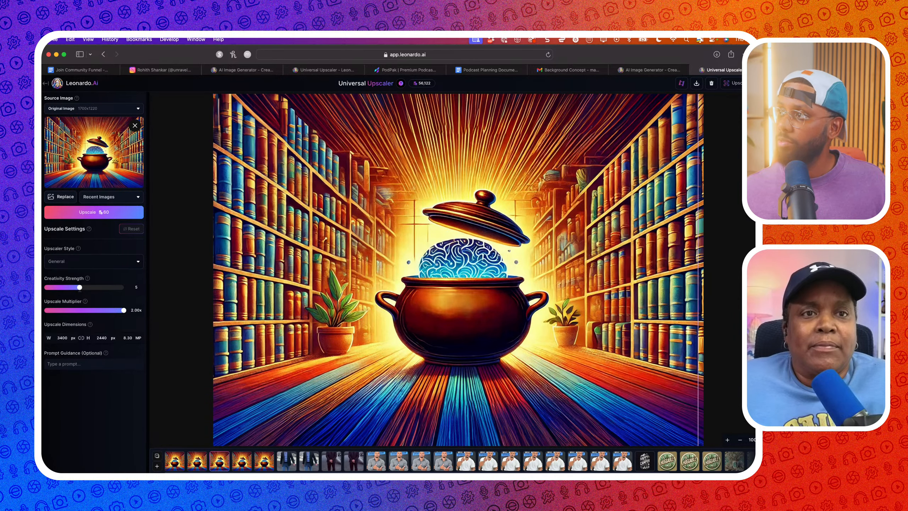
pyautogui.moveTo(745, 83)
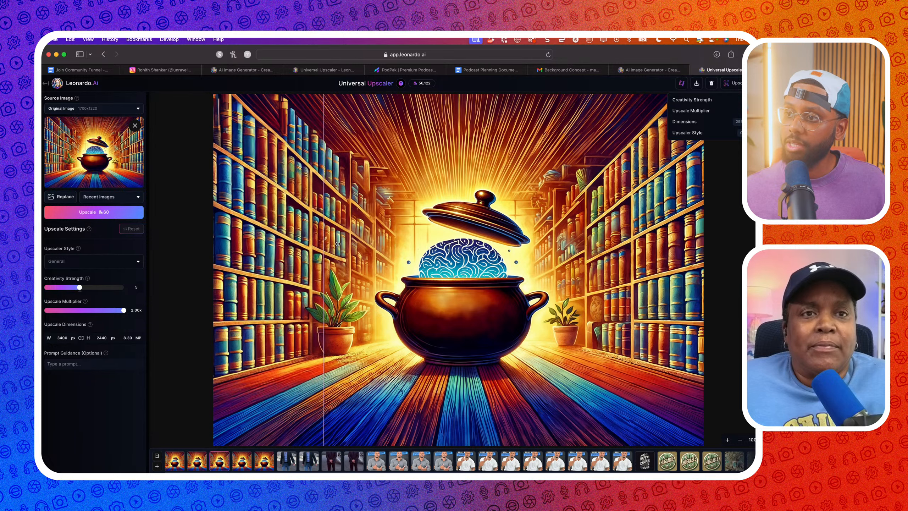
pyautogui.click(196, 460)
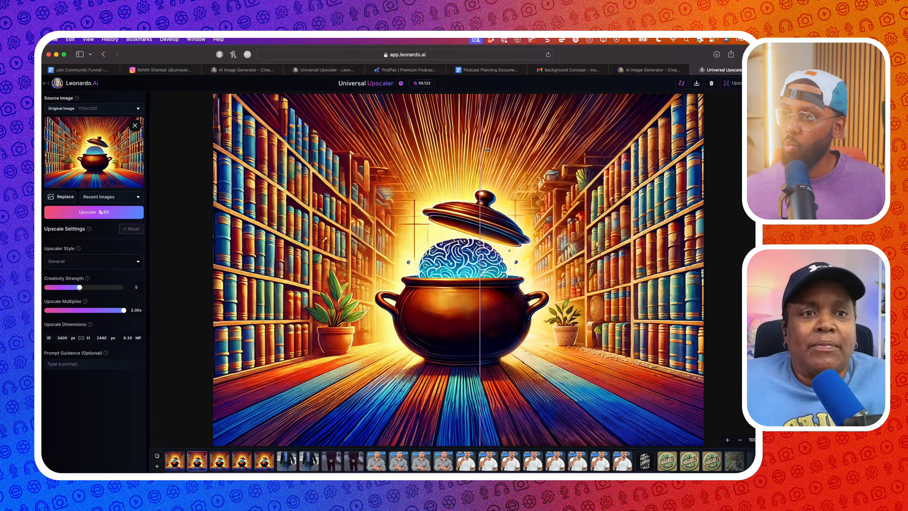
pyautogui.moveTo(737, 84)
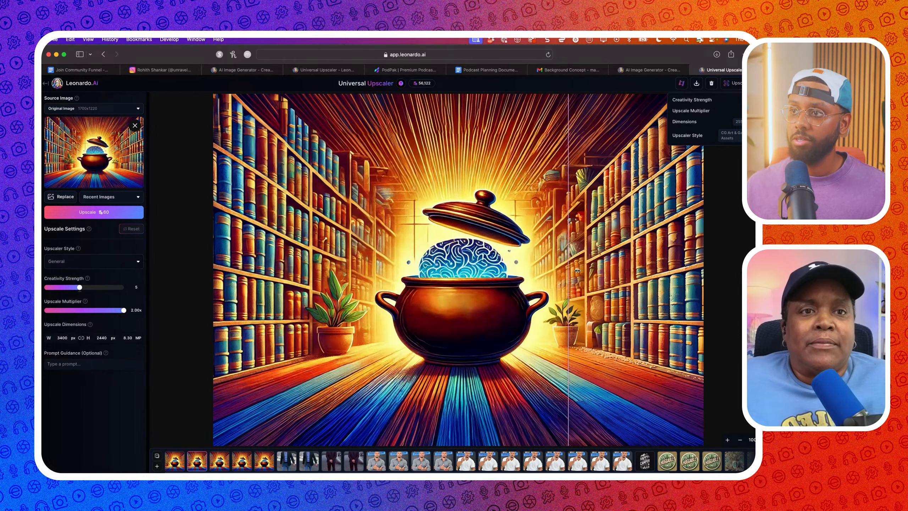
pyautogui.click(174, 460)
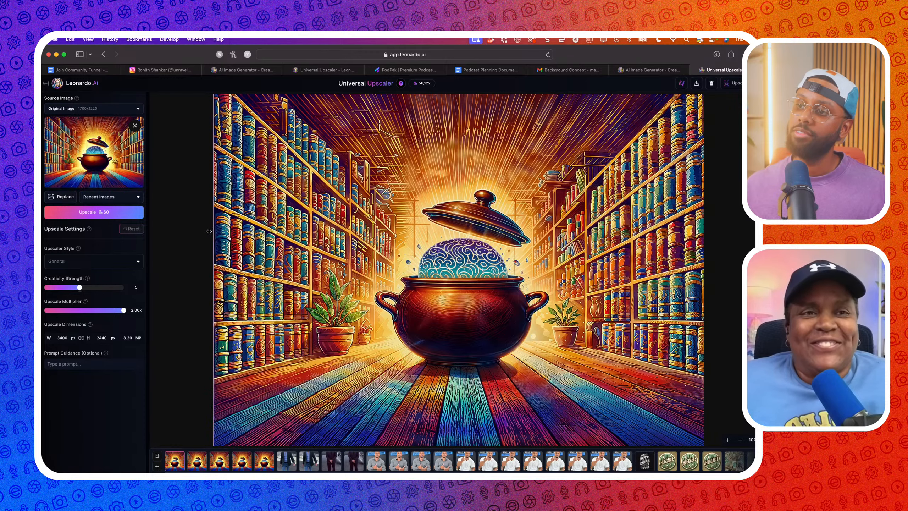
pyautogui.click(264, 461)
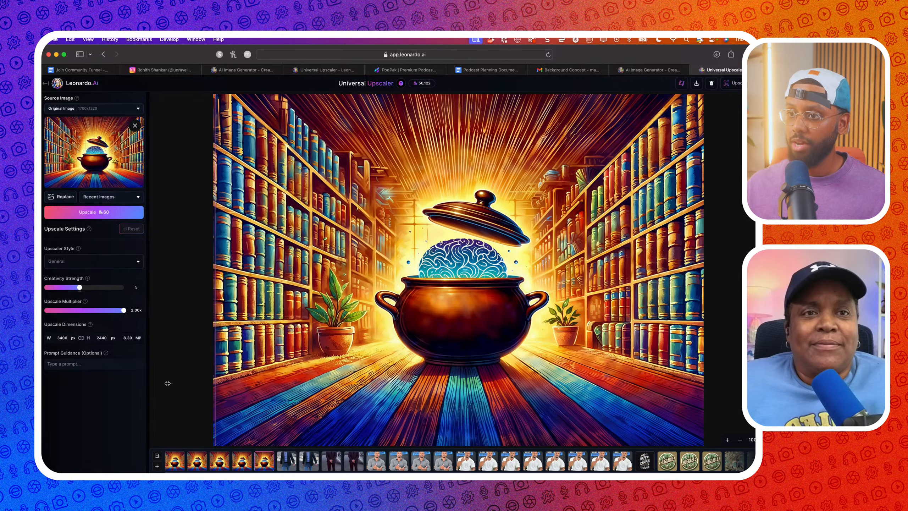
pyautogui.click(235, 463)
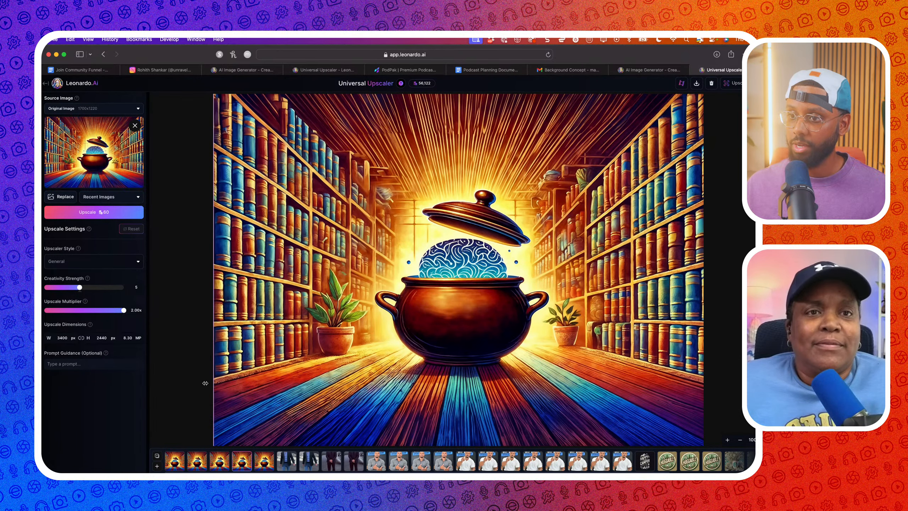
pyautogui.click(265, 463)
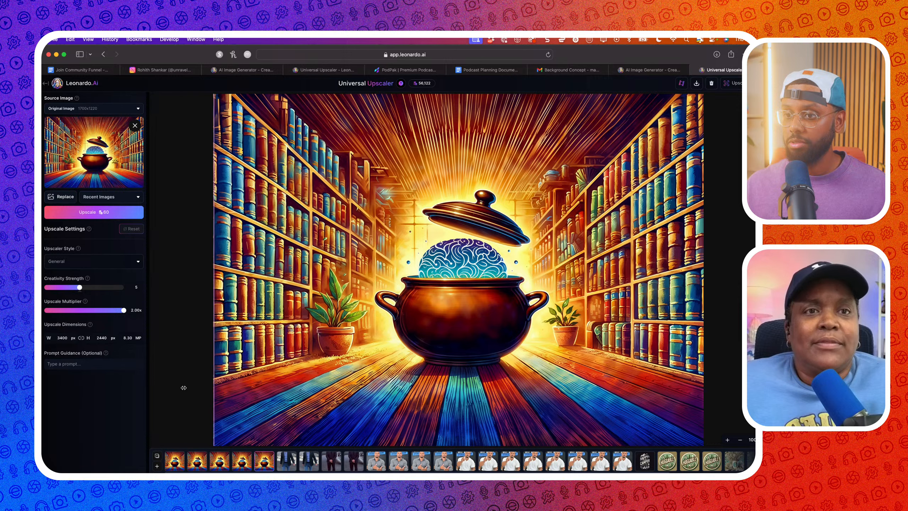
# Recheck the second to fifth versions, settle on the fifth, and start downloading it
pyautogui.click(238, 463)
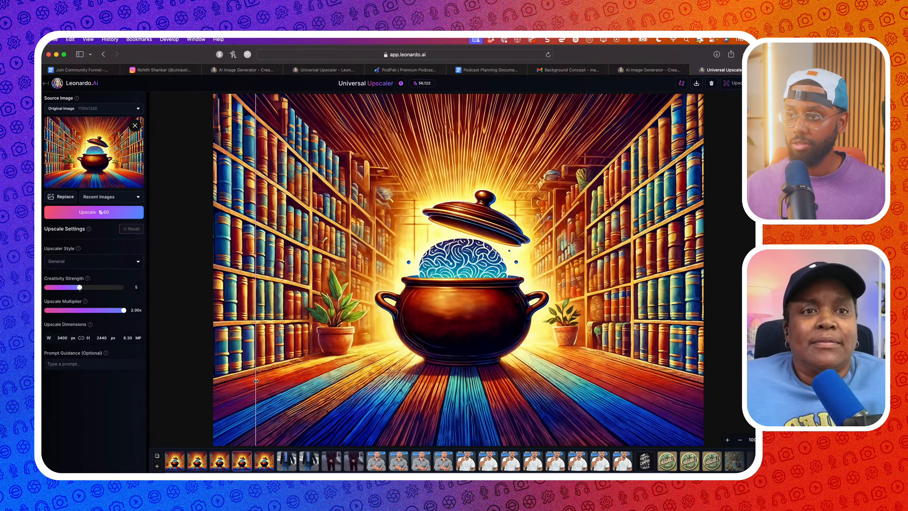
pyautogui.click(264, 461)
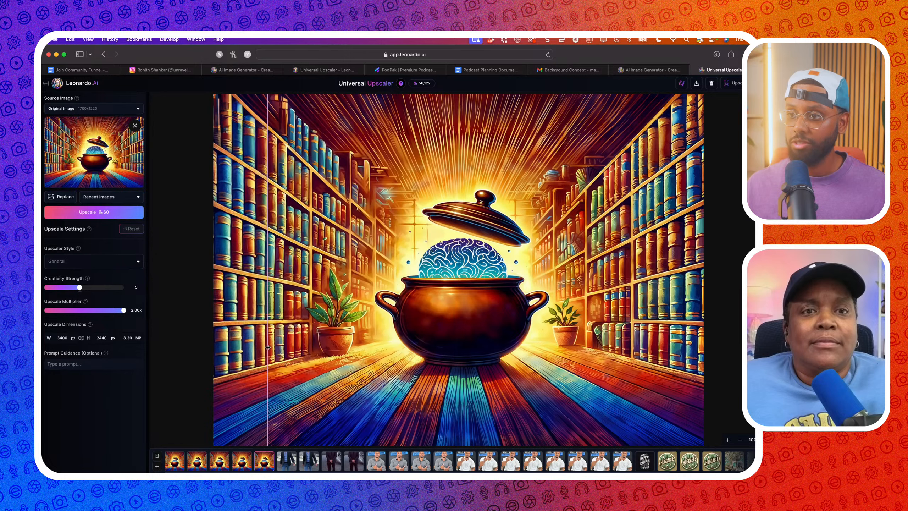
pyautogui.click(222, 463)
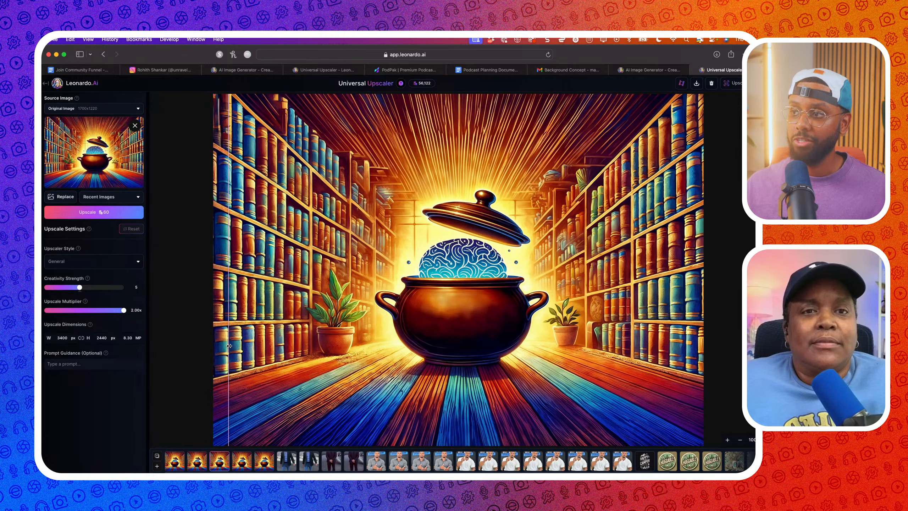
pyautogui.click(197, 462)
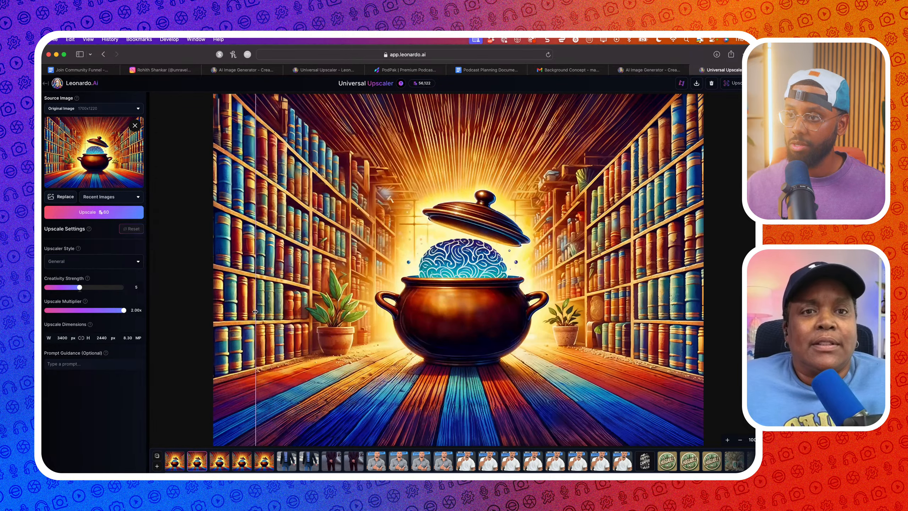
pyautogui.click(220, 461)
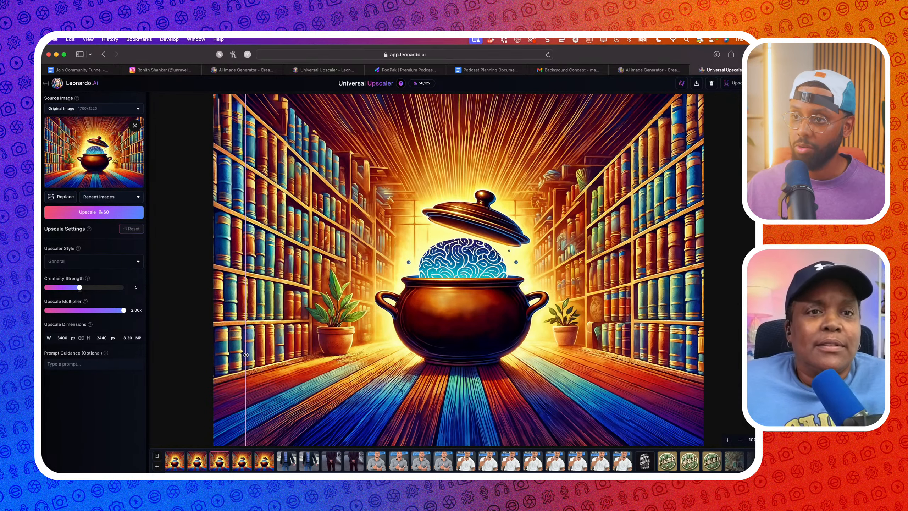
pyautogui.click(241, 462)
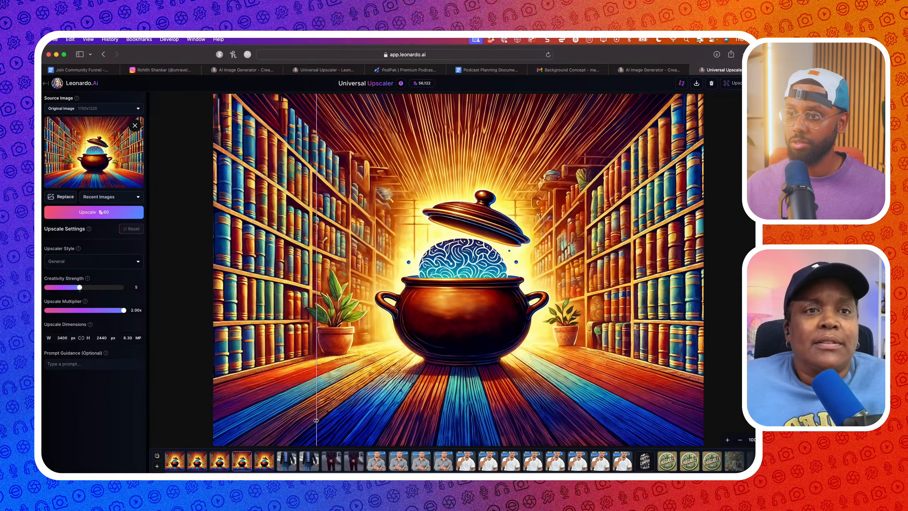
pyautogui.click(264, 461)
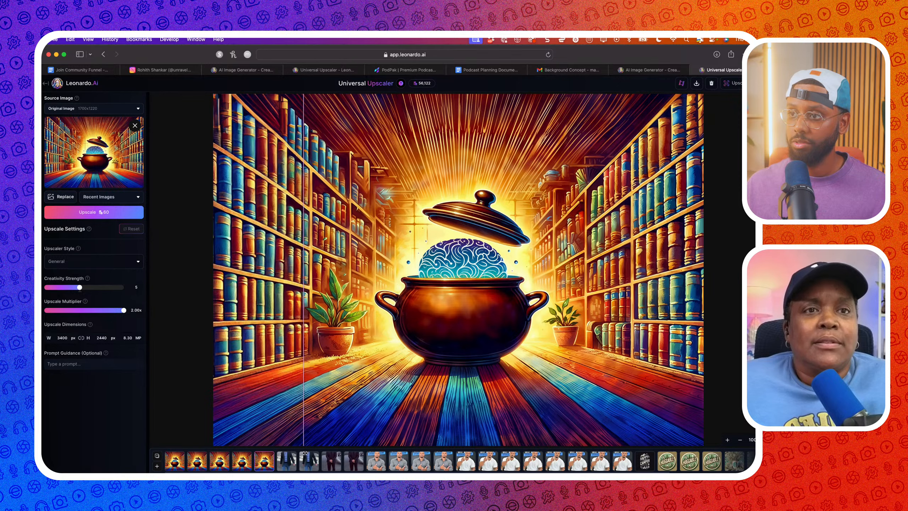
pyautogui.click(245, 461)
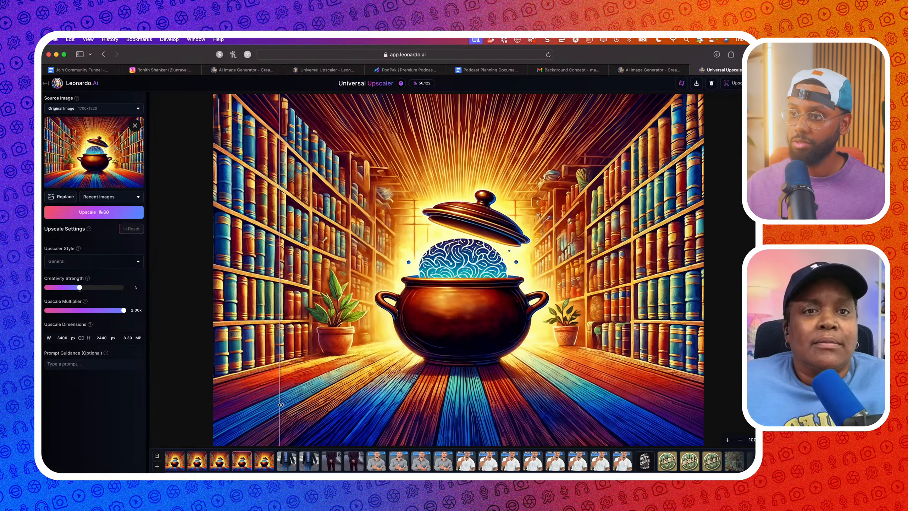
pyautogui.click(264, 461)
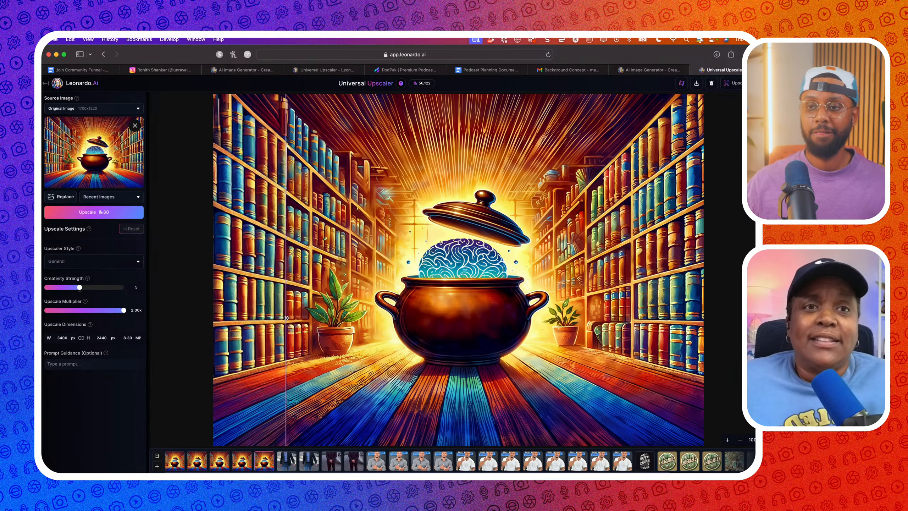
pyautogui.click(696, 83)
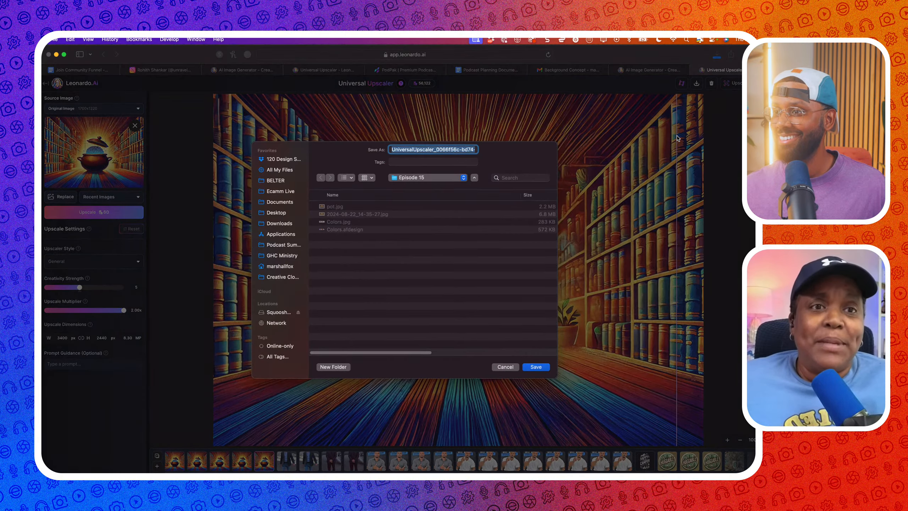
# Save the upscaled image to Episode 15, compare it with the original, and return to Image Creation
pyautogui.click(535, 366)
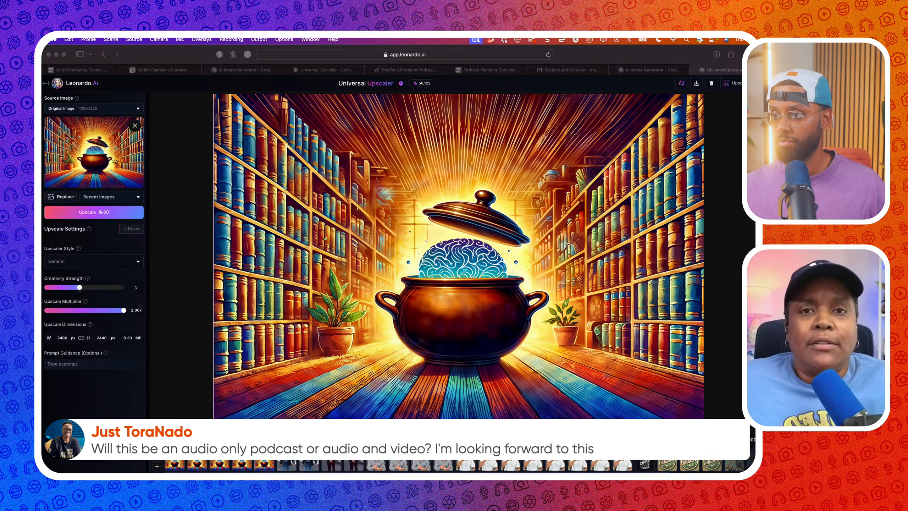
pyautogui.click(218, 256)
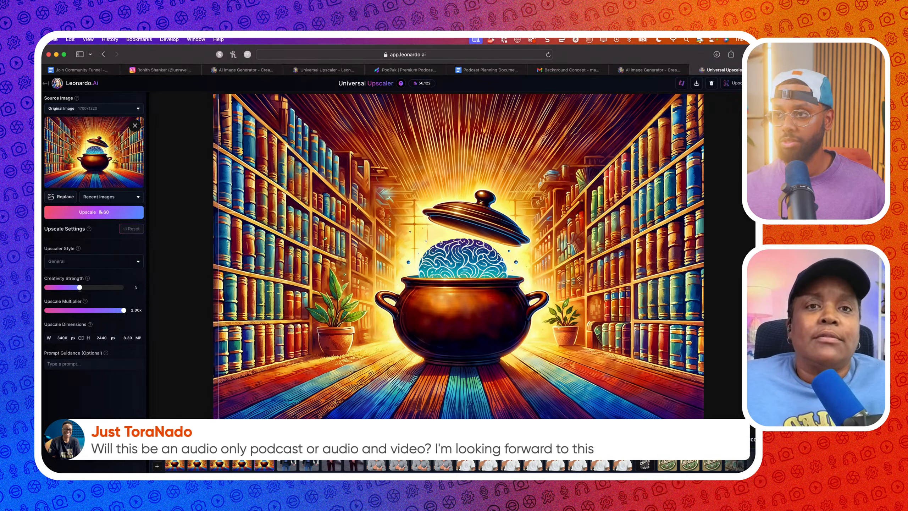
pyautogui.moveTo(218, 214); pyautogui.dragTo(129, 112)
pyautogui.click(46, 84)
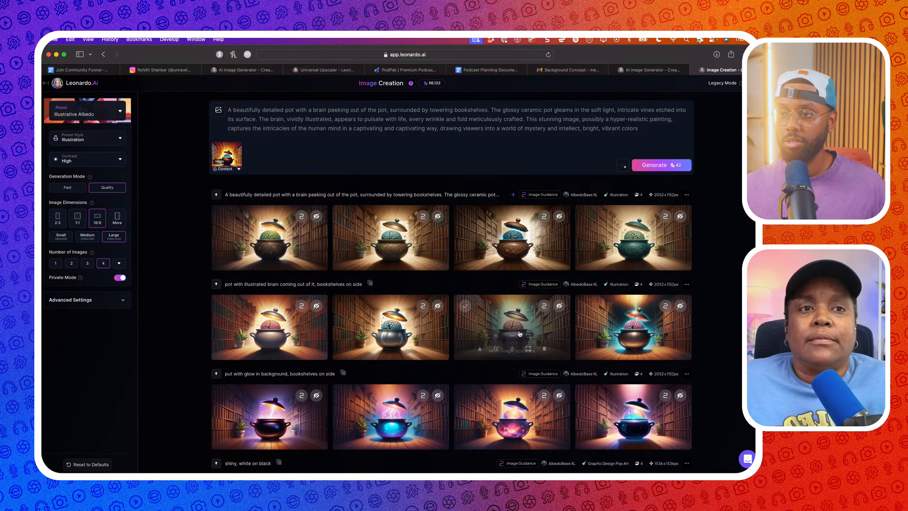
# View the second row's fourth render full-size and browse back through the set
pyautogui.click(616, 332)
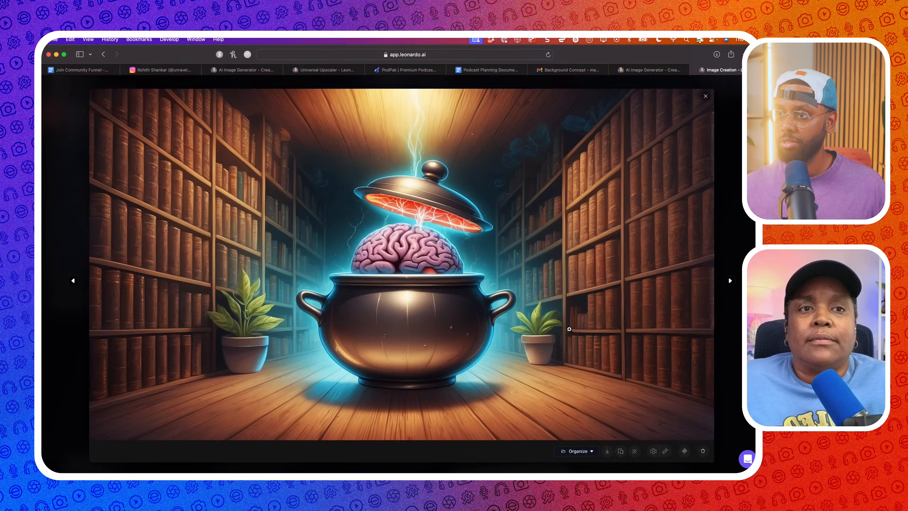
pyautogui.click(73, 281)
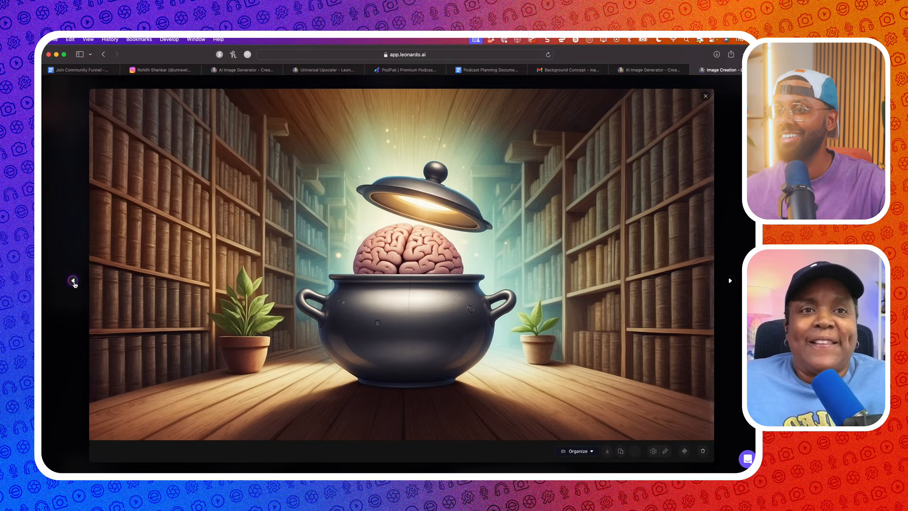
pyautogui.click(74, 281)
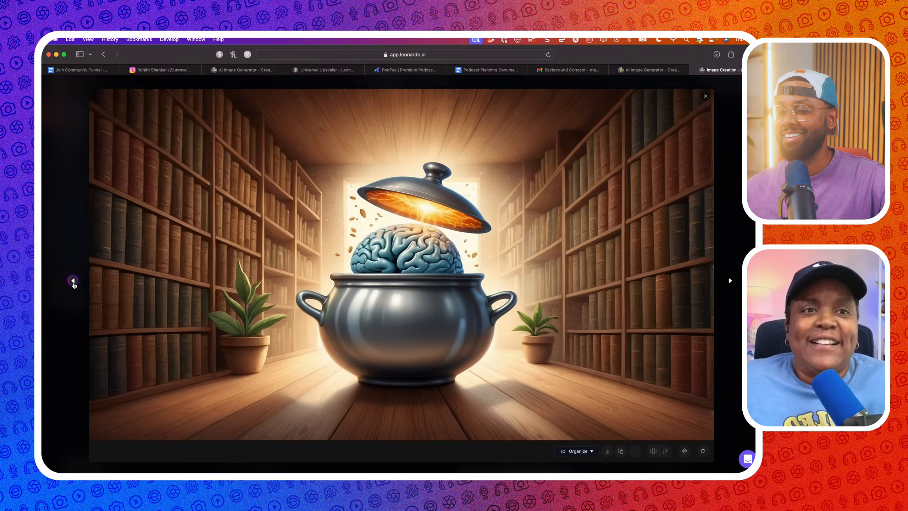
pyautogui.click(73, 281)
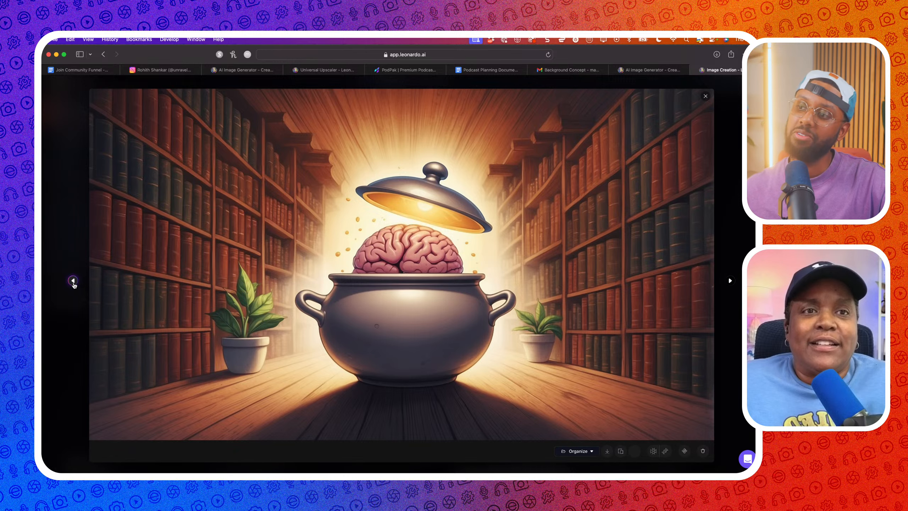
pyautogui.click(74, 281)
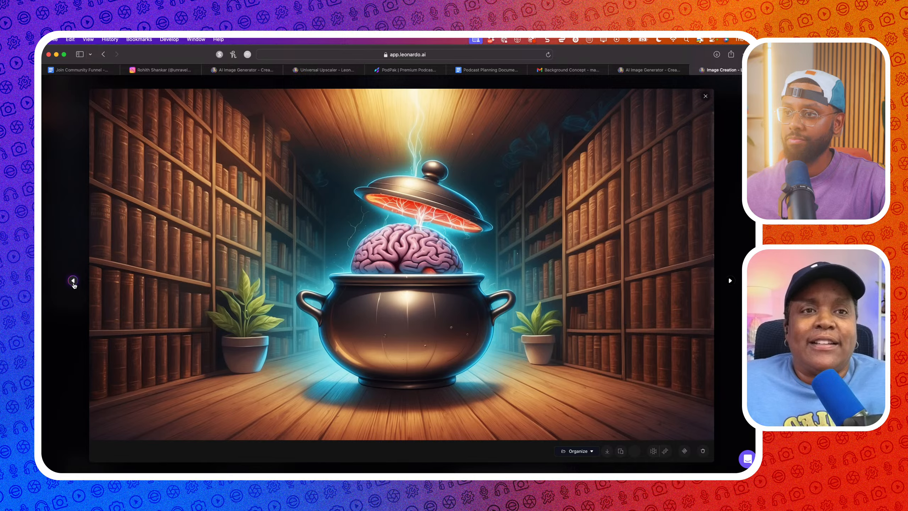
pyautogui.click(74, 281)
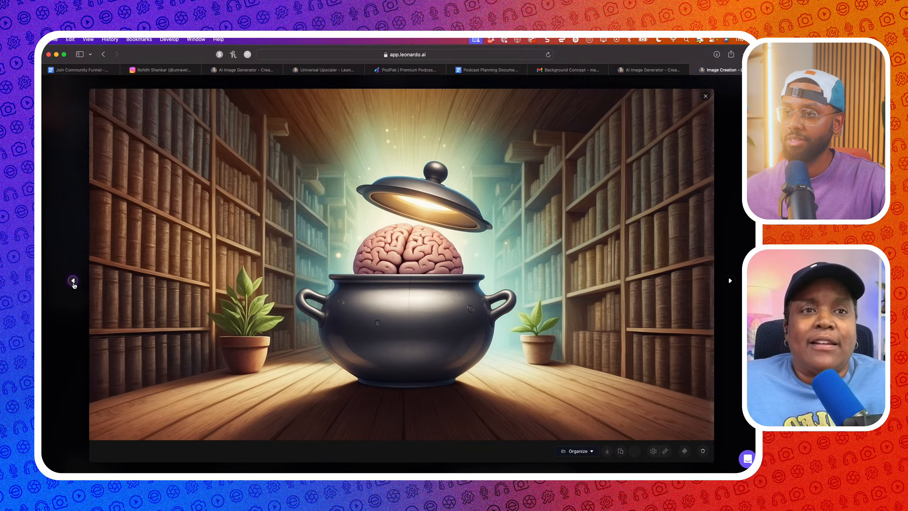
pyautogui.click(73, 281)
pyautogui.click(73, 282)
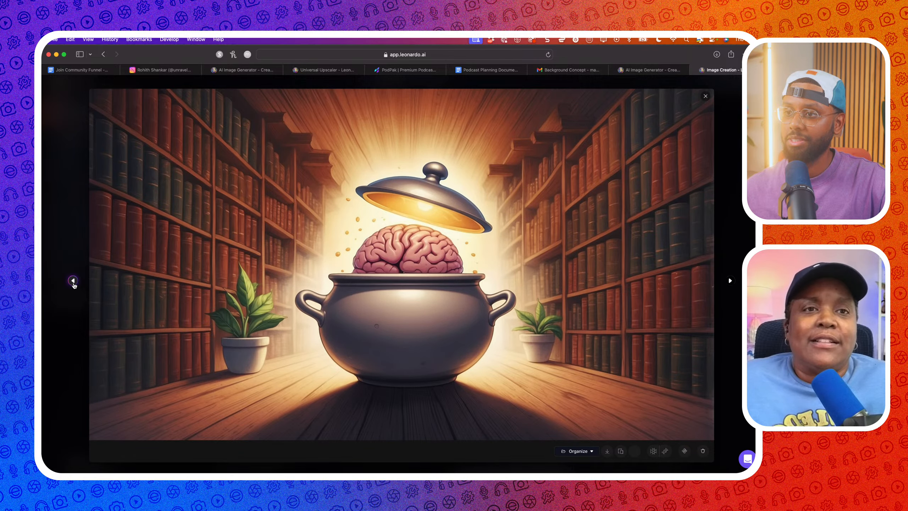
pyautogui.click(74, 281)
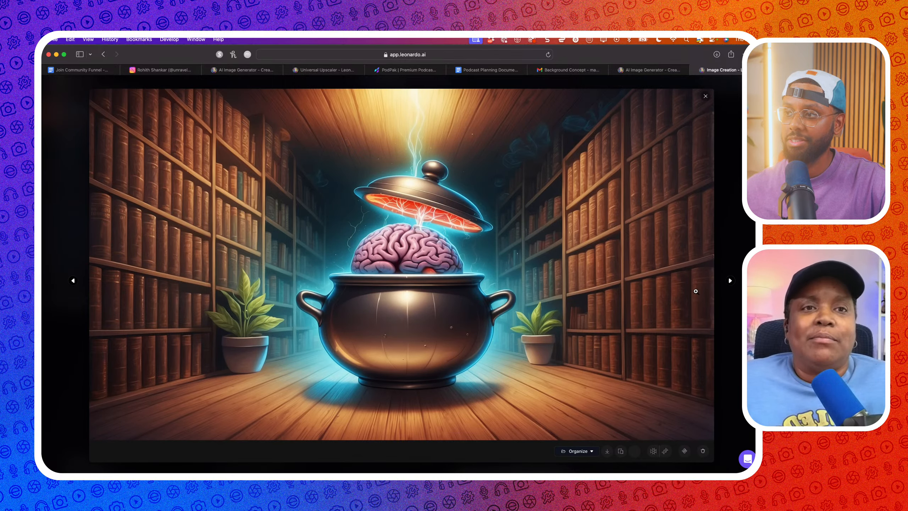
pyautogui.click(730, 280)
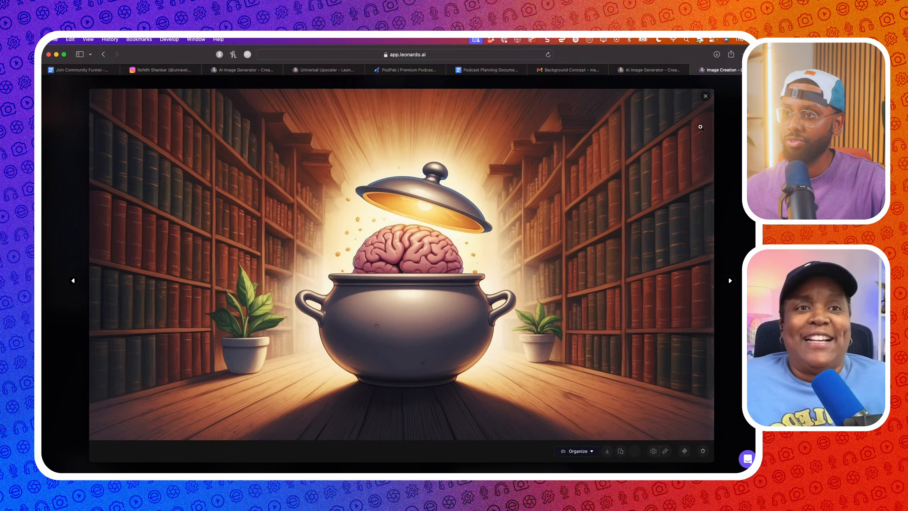
pyautogui.click(706, 100)
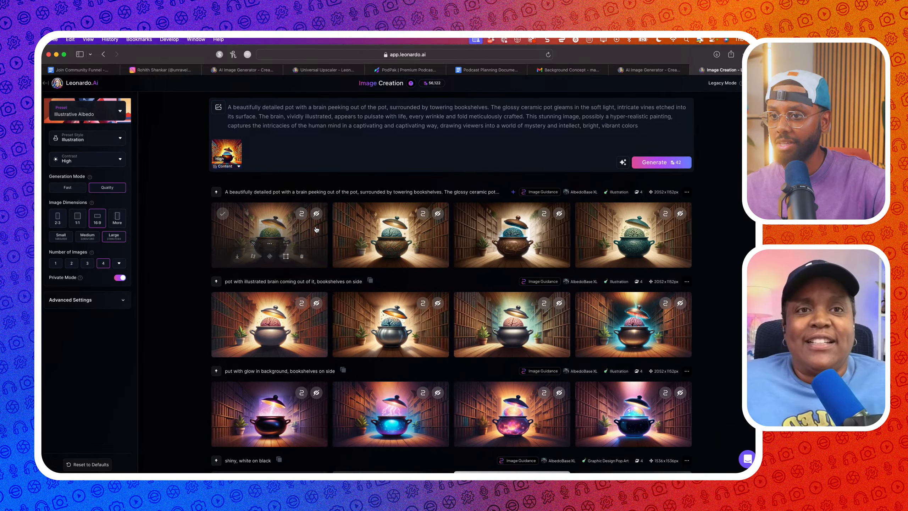
# Open the first top-row render full-size and step forward through the next three renders
pyautogui.click(304, 243)
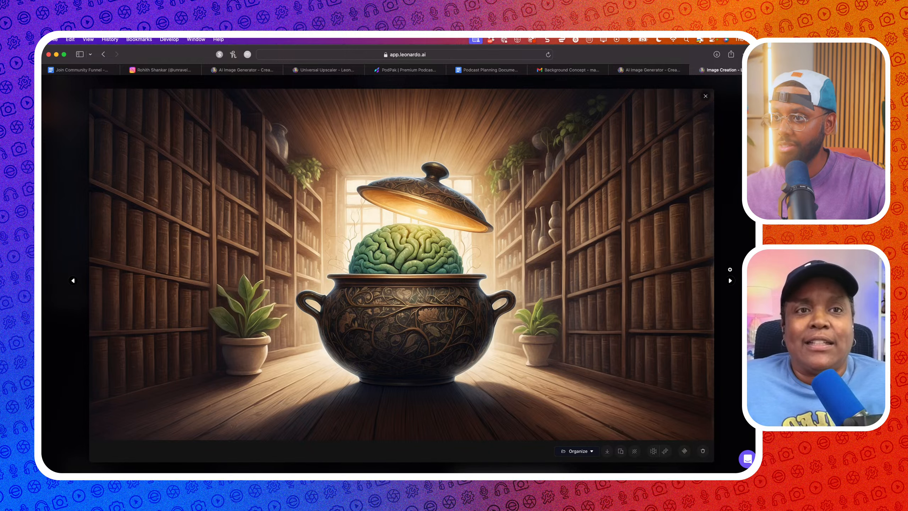
pyautogui.click(731, 281)
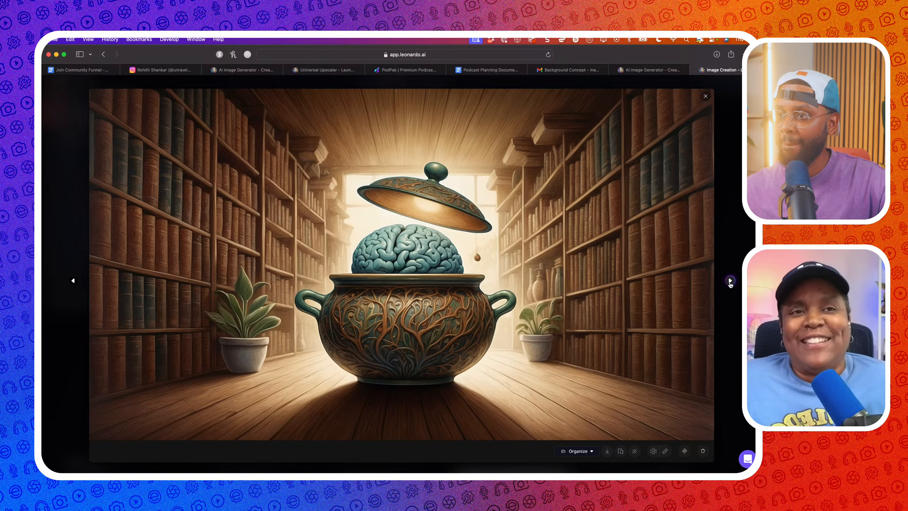
pyautogui.click(730, 281)
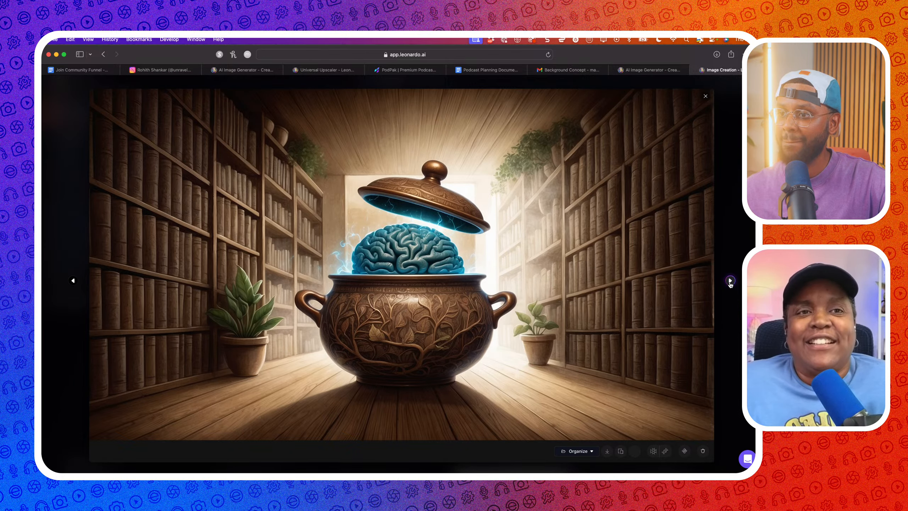
pyautogui.click(730, 281)
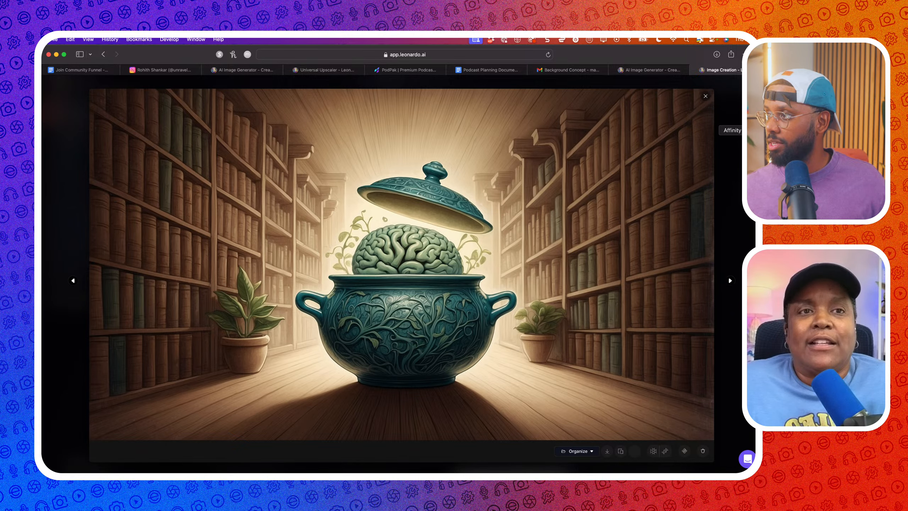
# In the Untitled document, duplicate the logo artboard to the right and move its swatch strip below
pyautogui.click(751, 130)
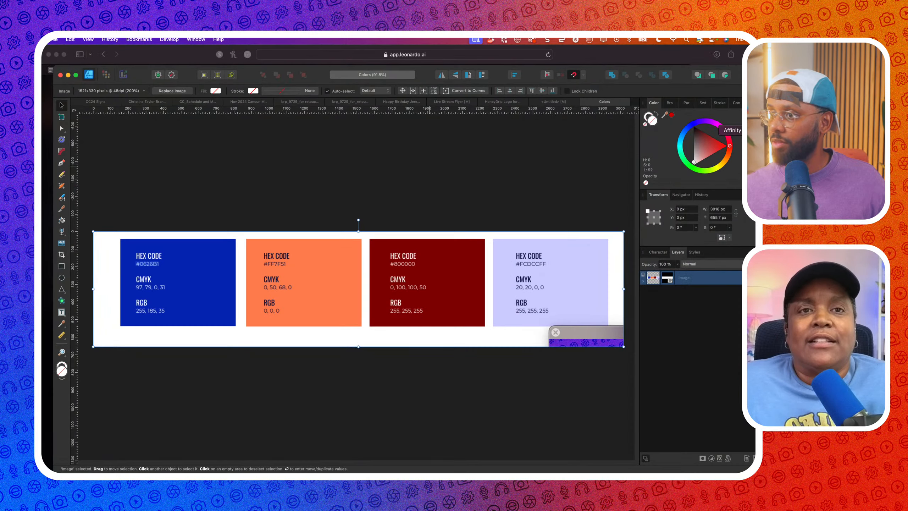
pyautogui.click(553, 101)
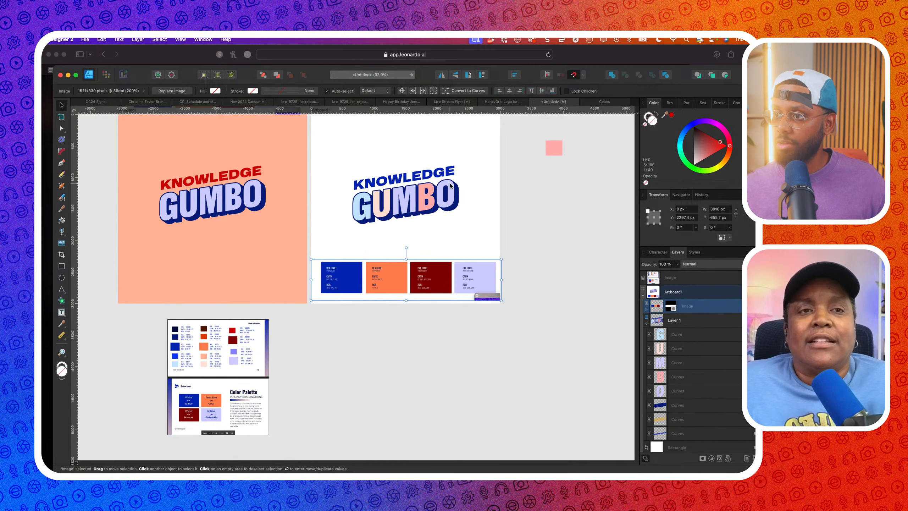
pyautogui.scroll(-2, 450, 183)
pyautogui.scroll(1, 450, 183)
pyautogui.hscroll(1, 450, 183)
pyautogui.click(381, 159)
pyautogui.hscroll(3, 381, 159)
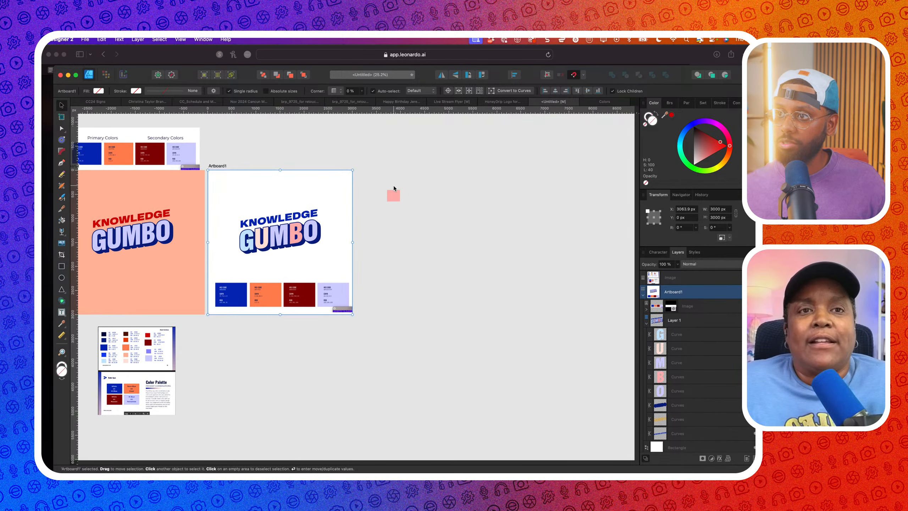
pyautogui.moveTo(300, 189); pyautogui.dragTo(448, 188)
pyautogui.click(422, 292)
pyautogui.moveTo(423, 293); pyautogui.dragTo(416, 388)
# Import the upscaled pot image into the new artboard
pyautogui.click(440, 284)
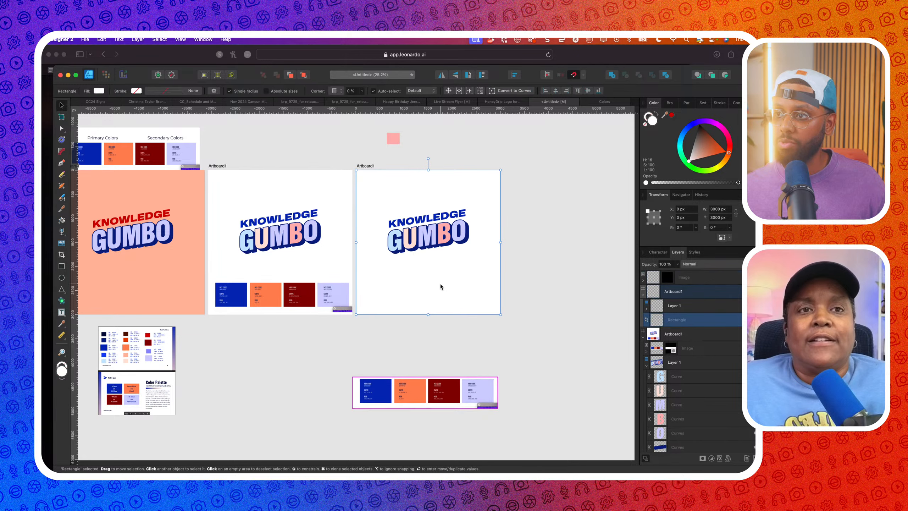
pyautogui.click(85, 39)
pyautogui.click(114, 199)
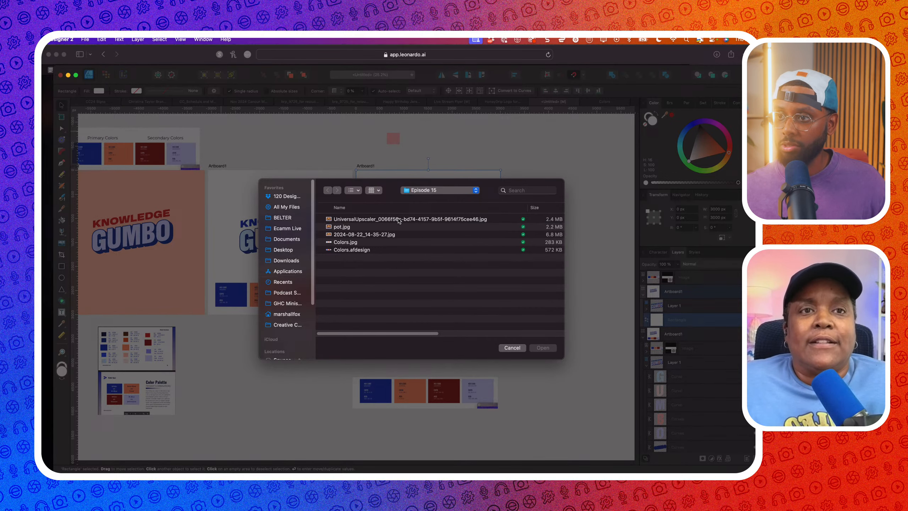
pyautogui.click(399, 219)
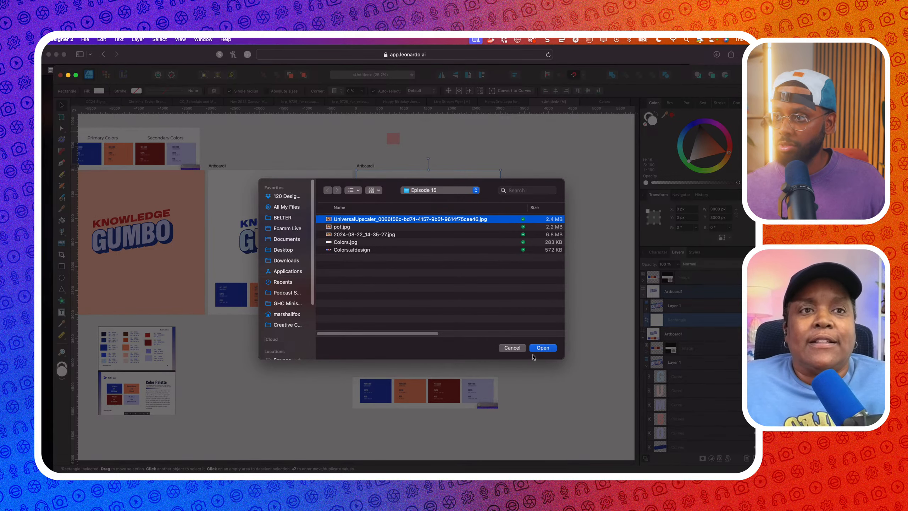
pyautogui.click(542, 348)
# Enlarge and position the pot image to fill the artboard with the pot centred
pyautogui.moveTo(454, 288); pyautogui.dragTo(411, 207)
pyautogui.moveTo(464, 242); pyautogui.dragTo(533, 351)
pyautogui.moveTo(531, 281); pyautogui.dragTo(506, 280)
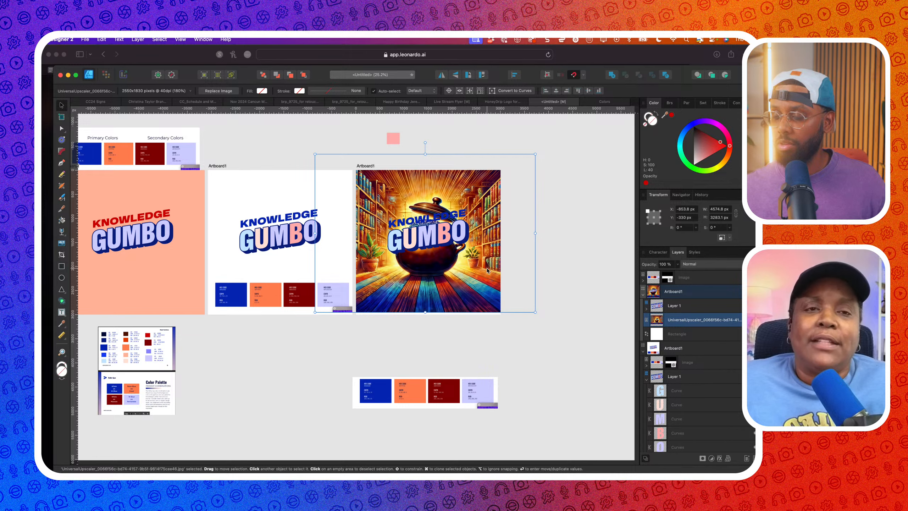
pyautogui.moveTo(535, 154); pyautogui.dragTo(557, 135)
pyautogui.moveTo(498, 196)
pyautogui.mouseDown()
pyautogui.moveTo(478, 196)
pyautogui.moveTo(485, 196)
pyautogui.mouseUp()
pyautogui.click(461, 214)
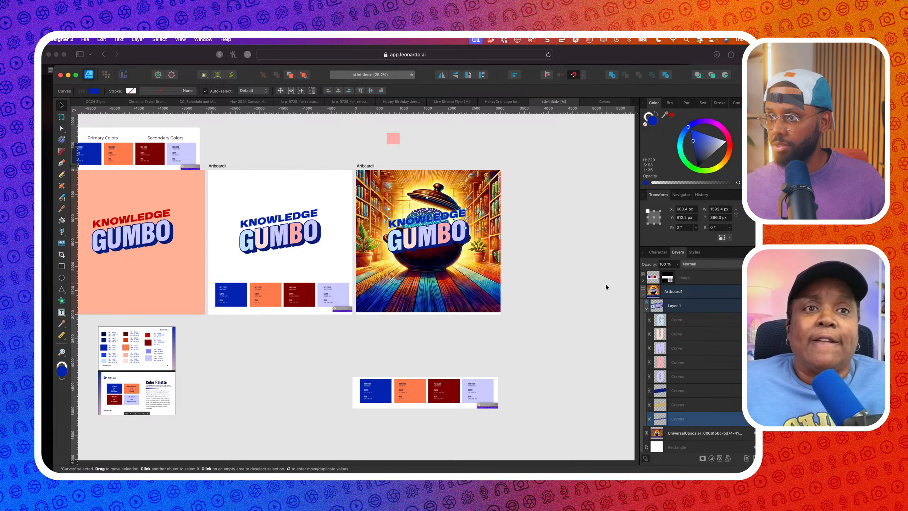
# Move the KNOWLEDGE GUMBO logo group down onto the pot
pyautogui.scroll(-1, 685, 374)
pyautogui.scroll(1, 684, 372)
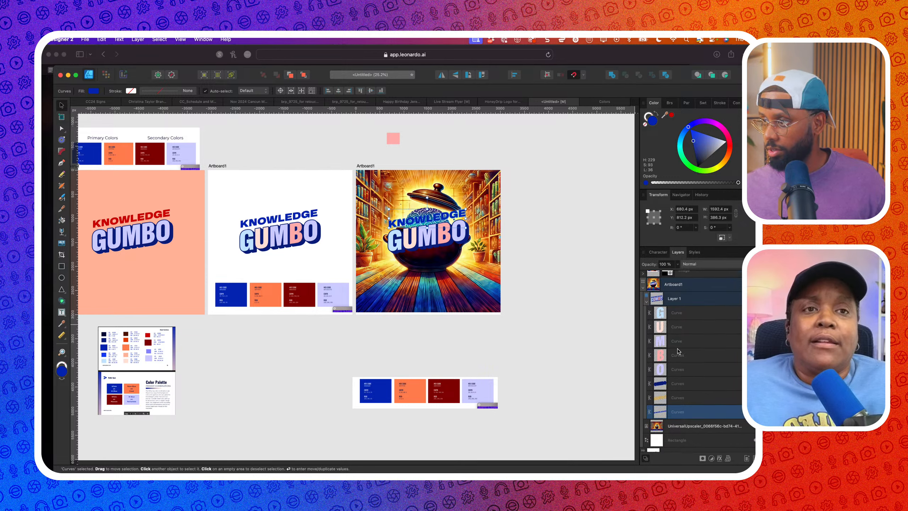
pyautogui.click(681, 285)
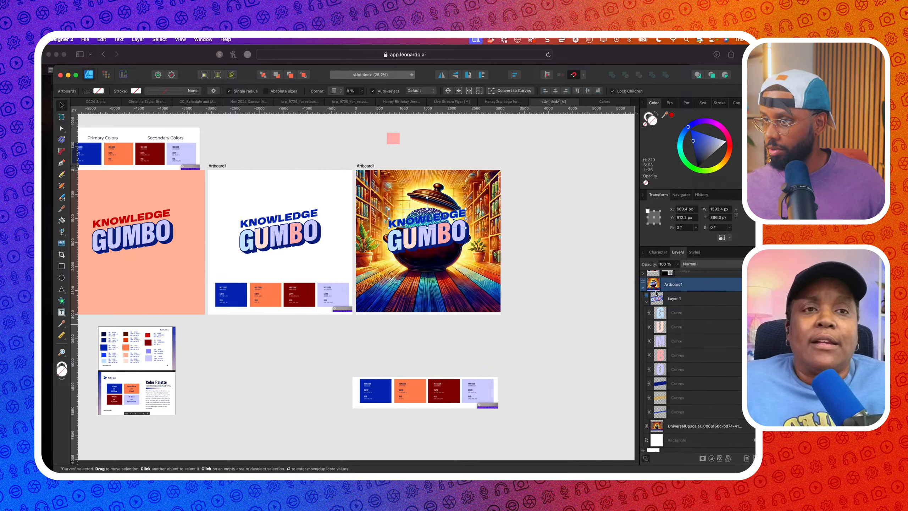
pyautogui.click(676, 299)
pyautogui.moveTo(443, 231); pyautogui.dragTo(419, 252)
pyautogui.scroll(3, 458, 260)
pyautogui.scroll(-3, 429, 257)
pyautogui.scroll(3, 418, 244)
pyautogui.scroll(-3, 434, 277)
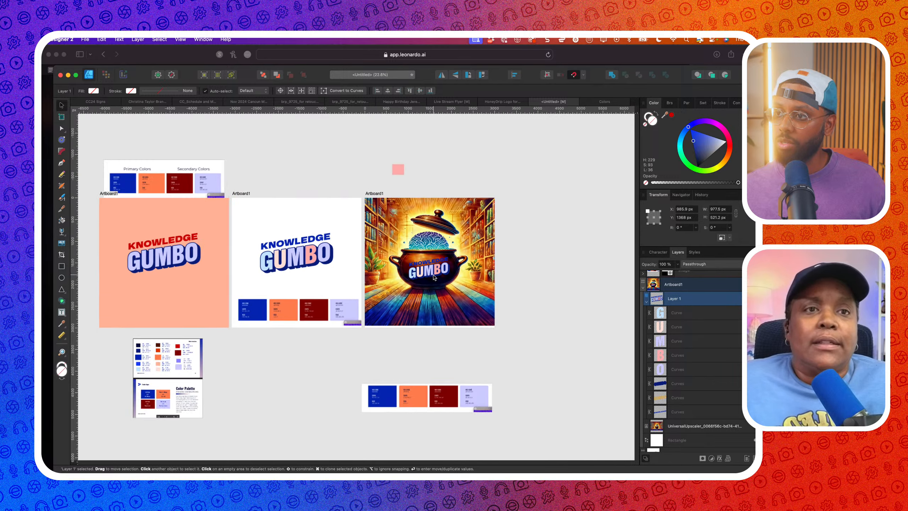
pyautogui.scroll(4, 432, 278)
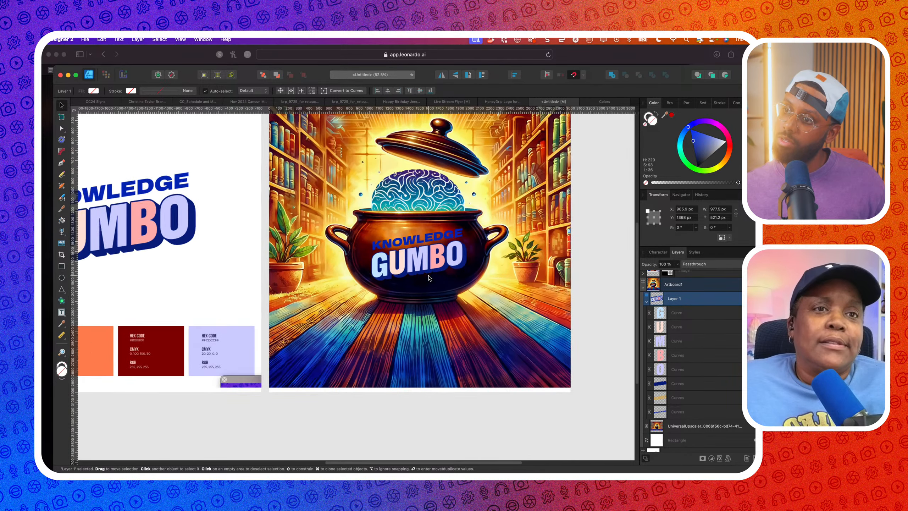
pyautogui.doubleClick(429, 276)
pyautogui.scroll(-4, 433, 241)
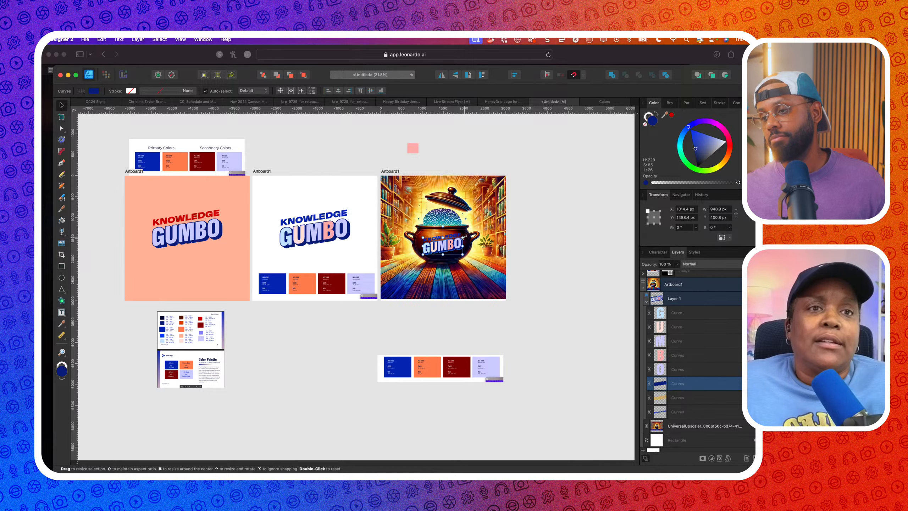
# Enlarge the brain-in-pot image and nudge it up and right to fill the artboard
pyautogui.click(676, 426)
pyautogui.moveTo(545, 301); pyautogui.dragTo(556, 351)
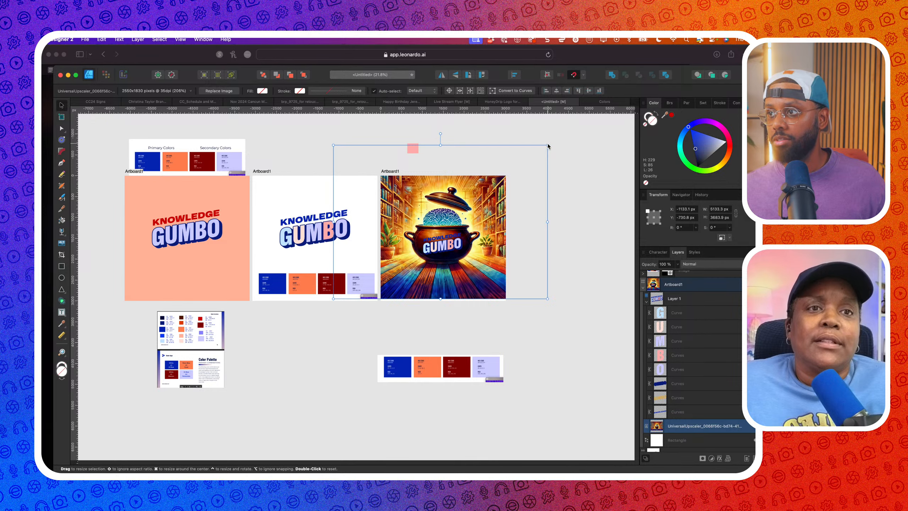
pyautogui.moveTo(547, 145); pyautogui.dragTo(505, 176)
pyautogui.moveTo(483, 205); pyautogui.dragTo(501, 205)
pyautogui.scroll(3, 492, 237)
pyautogui.hscroll(1, 492, 237)
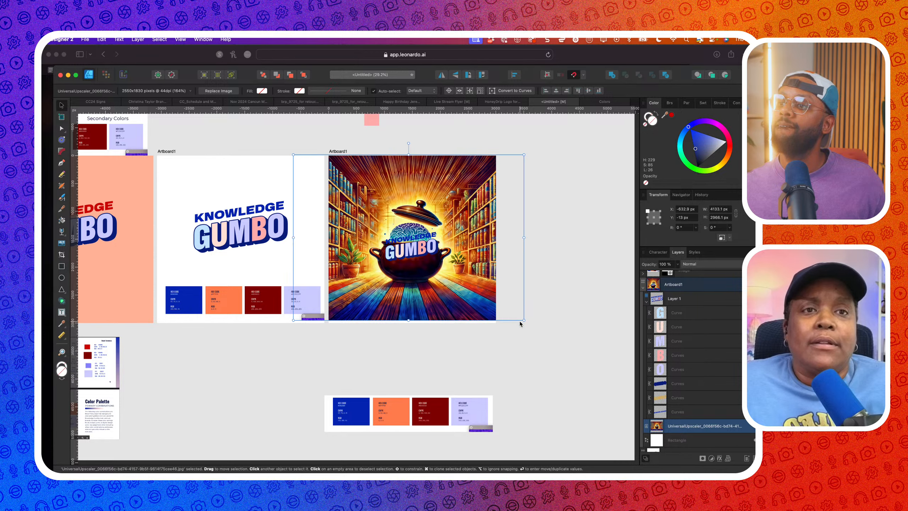
pyautogui.moveTo(522, 319); pyautogui.dragTo(536, 333)
pyautogui.moveTo(478, 298)
pyautogui.mouseDown()
pyautogui.moveTo(483, 289)
pyautogui.moveTo(480, 323)
pyautogui.moveTo(485, 290)
pyautogui.mouseUp()
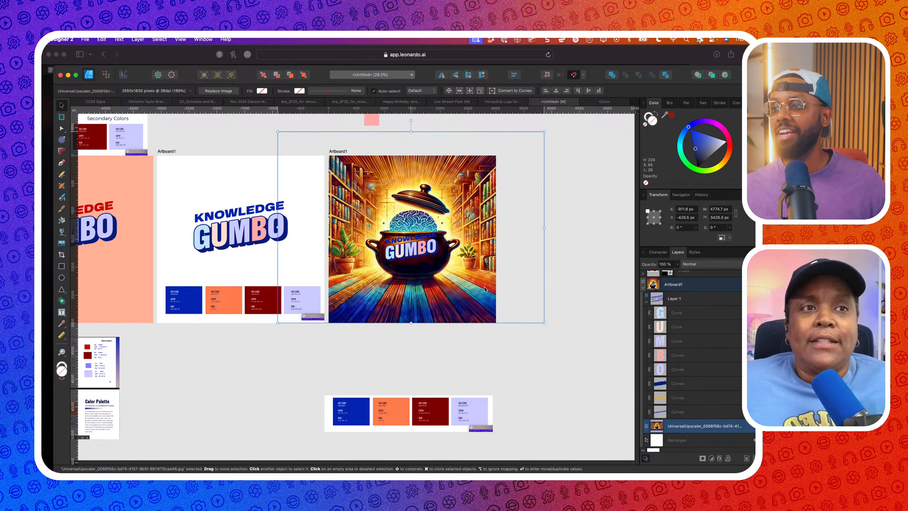
pyautogui.scroll(5, 471, 272)
pyautogui.scroll(-4, 434, 247)
pyautogui.click(434, 247)
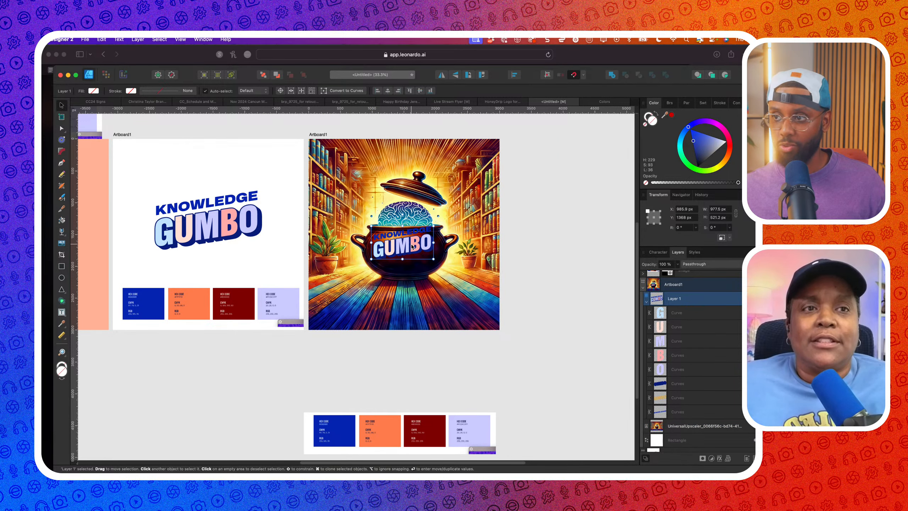
# Move the logo slightly lower on the pot
pyautogui.moveTo(406, 250); pyautogui.dragTo(413, 263)
pyautogui.click(425, 282)
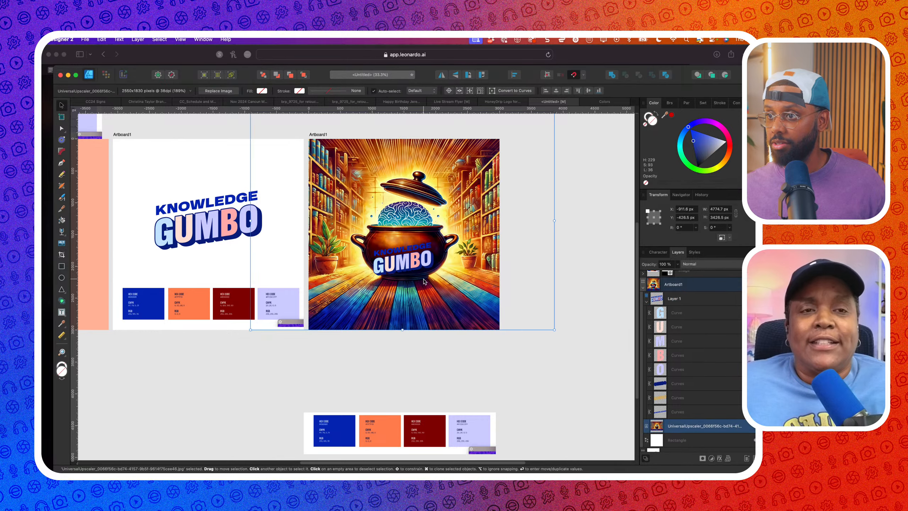
pyautogui.scroll(4, 417, 281)
pyautogui.scroll(-4, 417, 281)
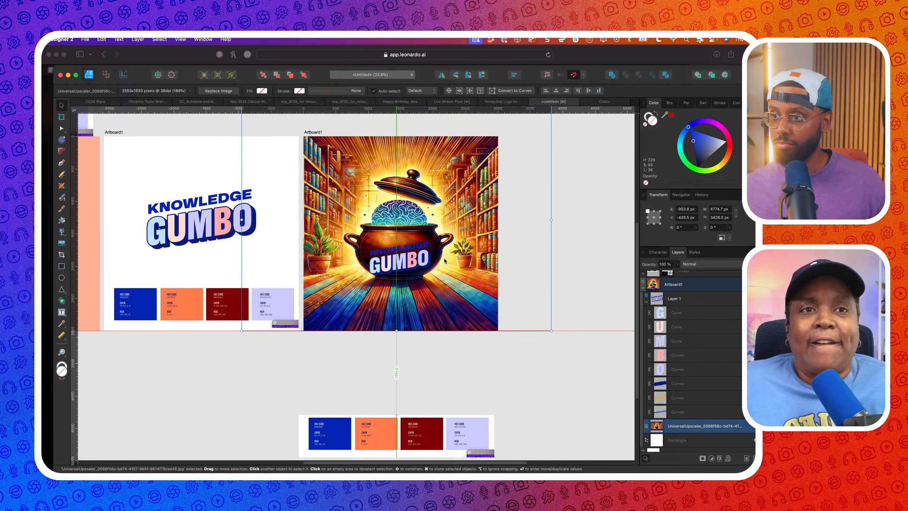
# Fill the KNOWLEDGE lettering with the peach colour sampled from the first artboard
pyautogui.click(420, 246)
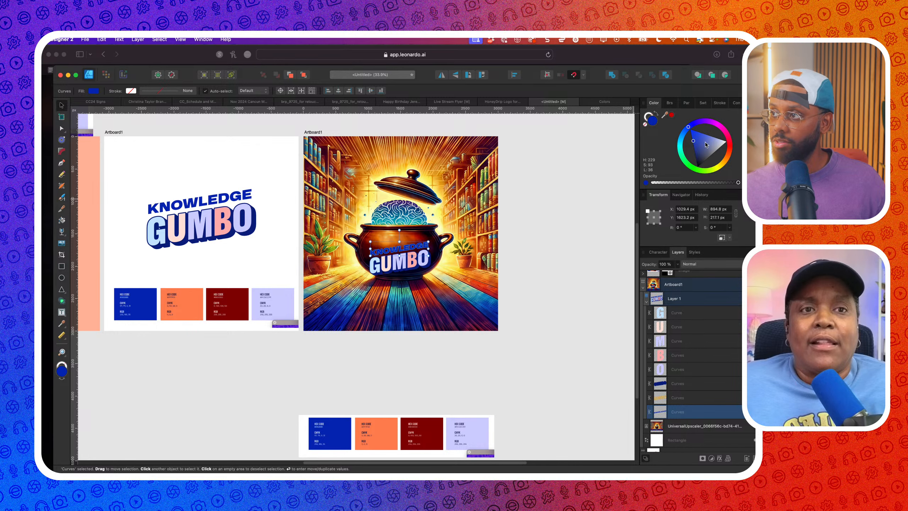
pyautogui.scroll(-3, 607, 215)
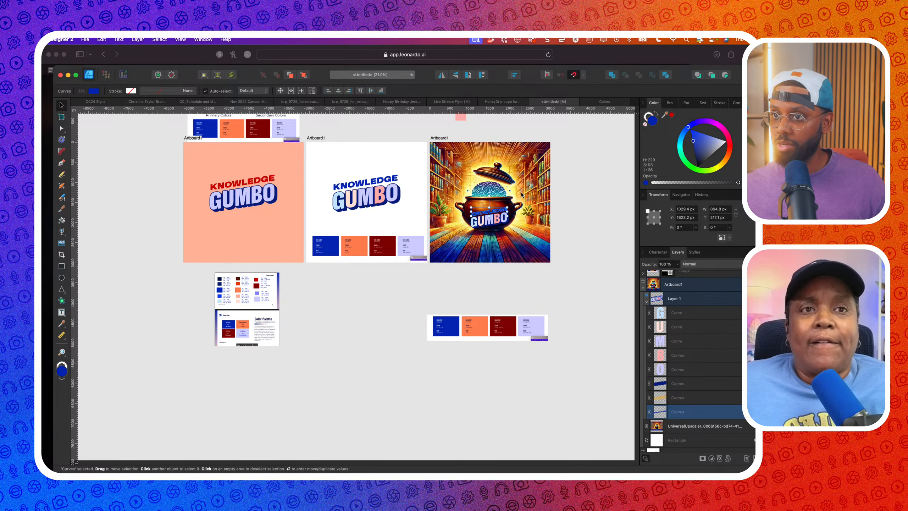
pyautogui.moveTo(398, 188); pyautogui.dragTo(254, 228)
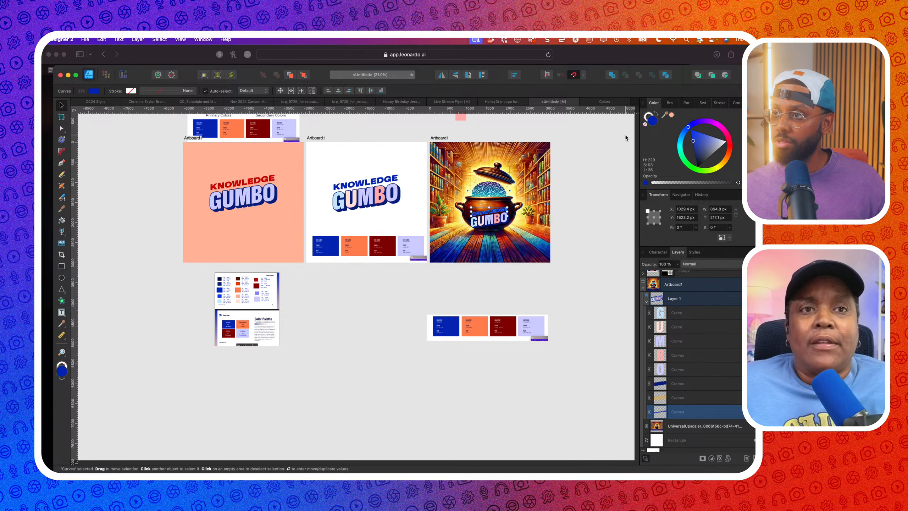
pyautogui.click(671, 115)
pyautogui.scroll(5, 445, 223)
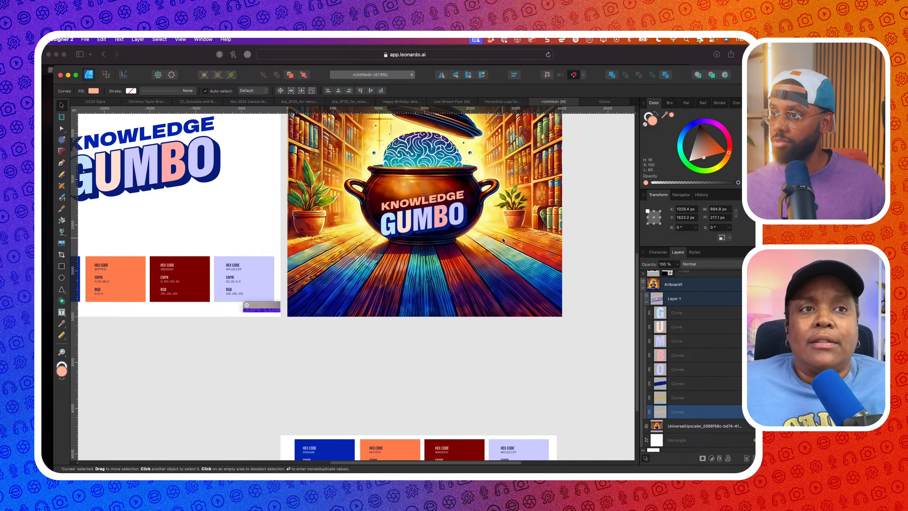
pyautogui.scroll(1, 445, 224)
# Scale the logo group up so it sits above the pot
pyautogui.click(661, 297)
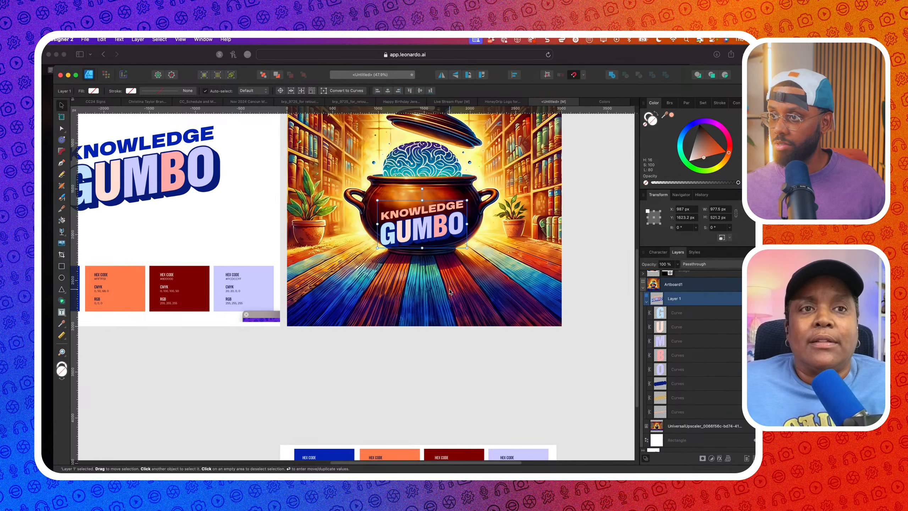
pyautogui.scroll(-3, 411, 279)
pyautogui.moveTo(443, 296); pyautogui.dragTo(437, 238)
pyautogui.scroll(5, 447, 328)
# Lower the pot image in the artboard so the lid shows
pyautogui.click(439, 314)
pyautogui.scroll(-5, 440, 315)
pyautogui.moveTo(439, 316); pyautogui.dragTo(455, 347)
pyautogui.scroll(3, 441, 342)
pyautogui.moveTo(454, 347); pyautogui.dragTo(455, 344)
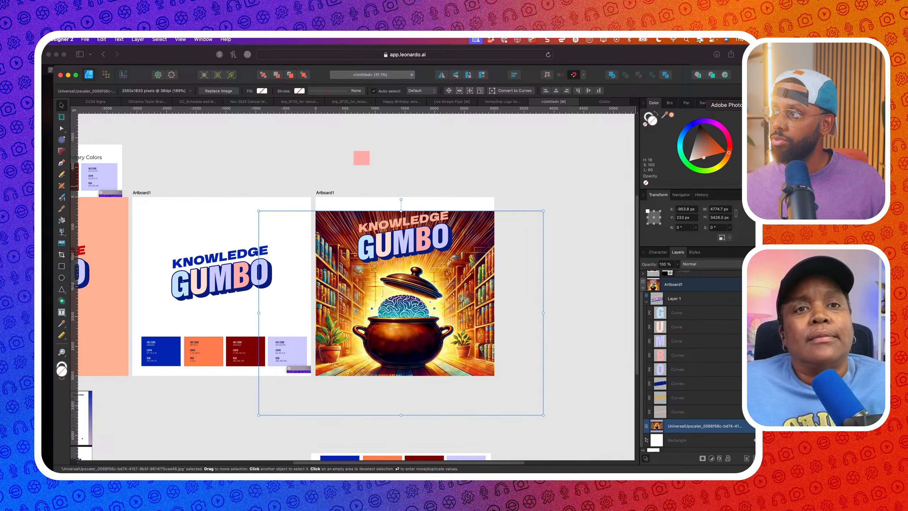
# Open the upscaled UniversalUpscaler JPG from the Episode 15 folder in Photoshop
pyautogui.click(781, 104)
pyautogui.click(80, 40)
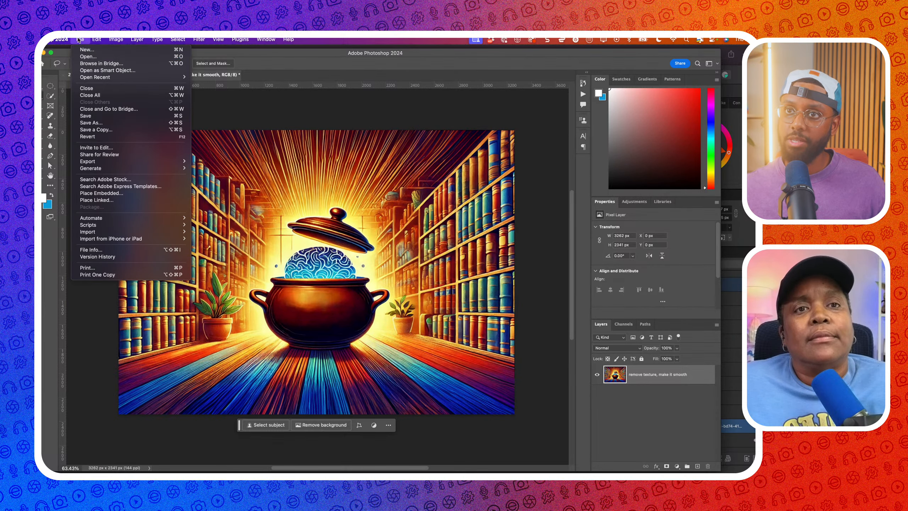
pyautogui.click(90, 59)
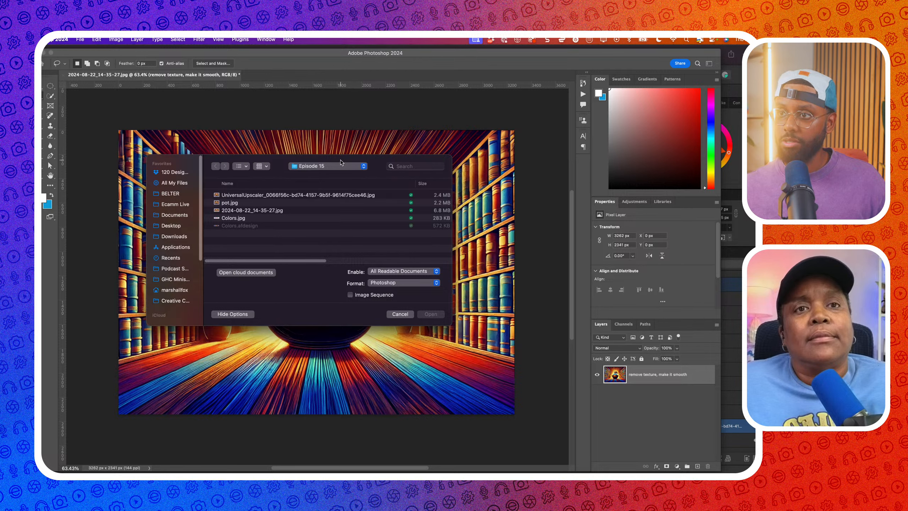
pyautogui.click(364, 171)
pyautogui.click(332, 272)
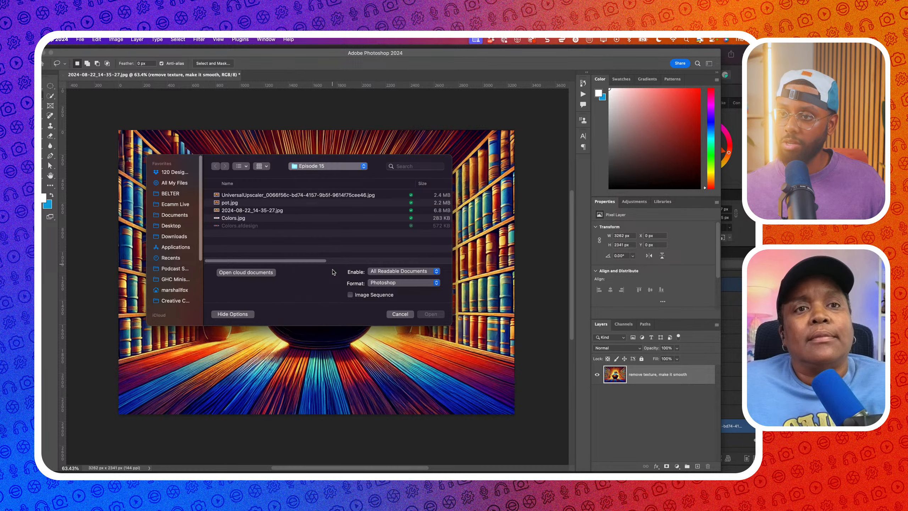
pyautogui.click(291, 196)
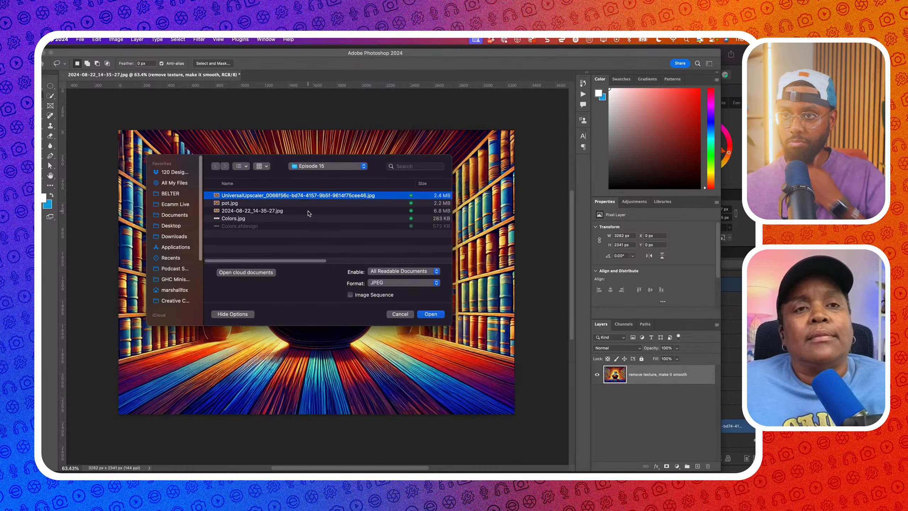
pyautogui.click(431, 314)
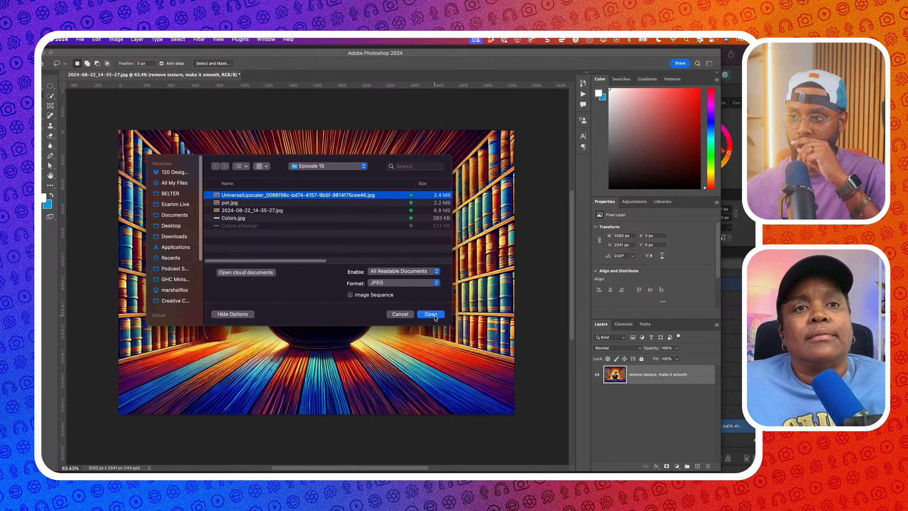
# Unlock the Background layer so it becomes Layer 0
pyautogui.scroll(-5, 392, 277)
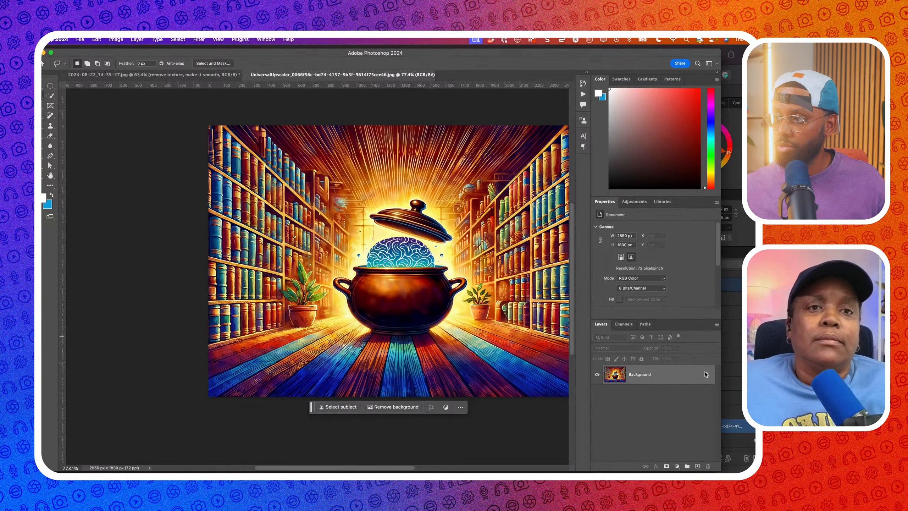
pyautogui.click(706, 373)
pyautogui.hscroll(3, 381, 284)
pyautogui.scroll(2, 381, 284)
# Crop the canvas taller at the top and Generative Expand the new empty strip
pyautogui.press('c')
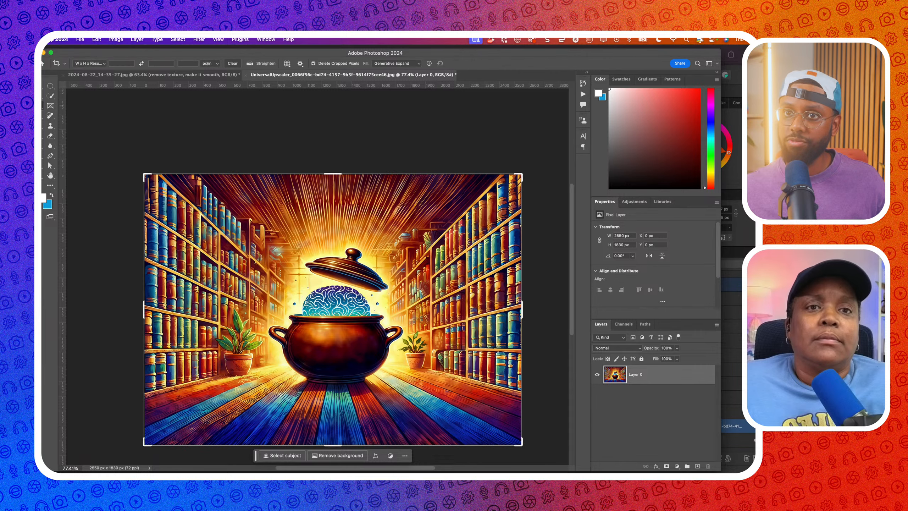
pyautogui.hscroll(2, 314, 276)
pyautogui.scroll(1, 315, 275)
pyautogui.moveTo(296, 195); pyautogui.dragTo(296, 173)
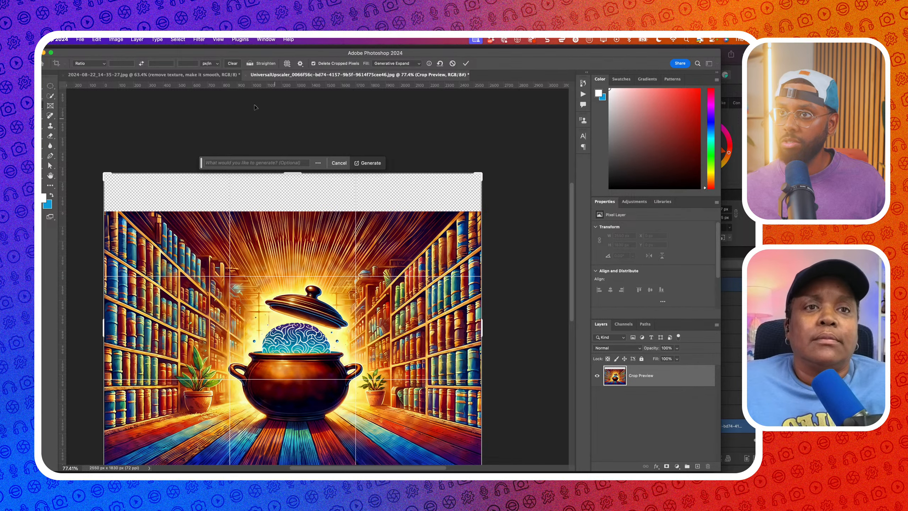
pyautogui.click(376, 164)
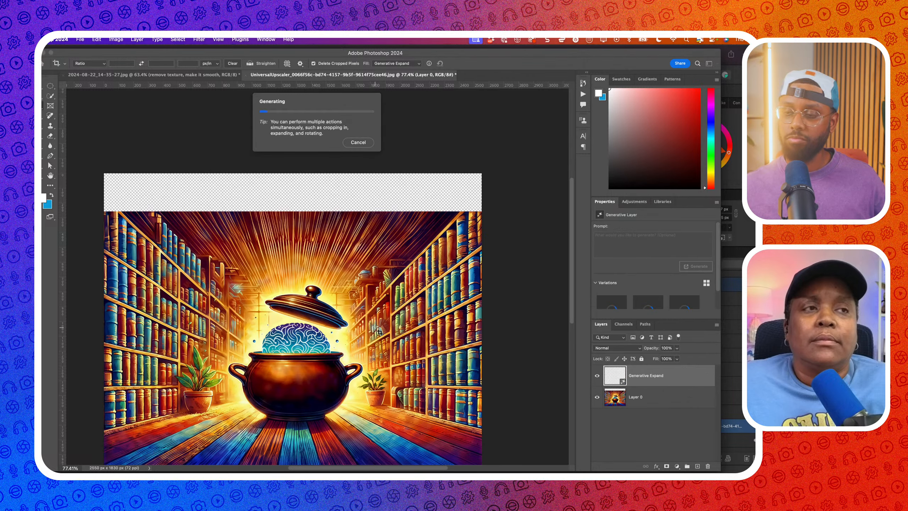
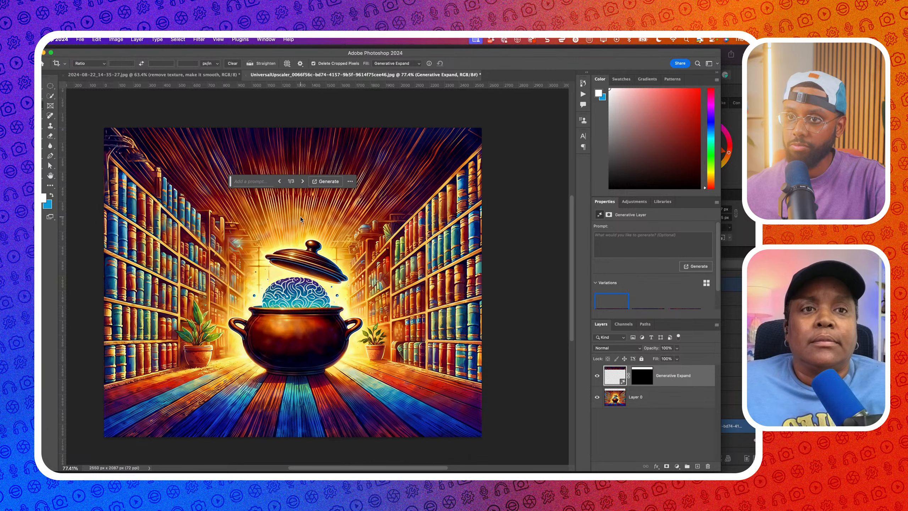
# Cycle through the Generative Expand variations and settle on the second one
pyautogui.click(303, 181)
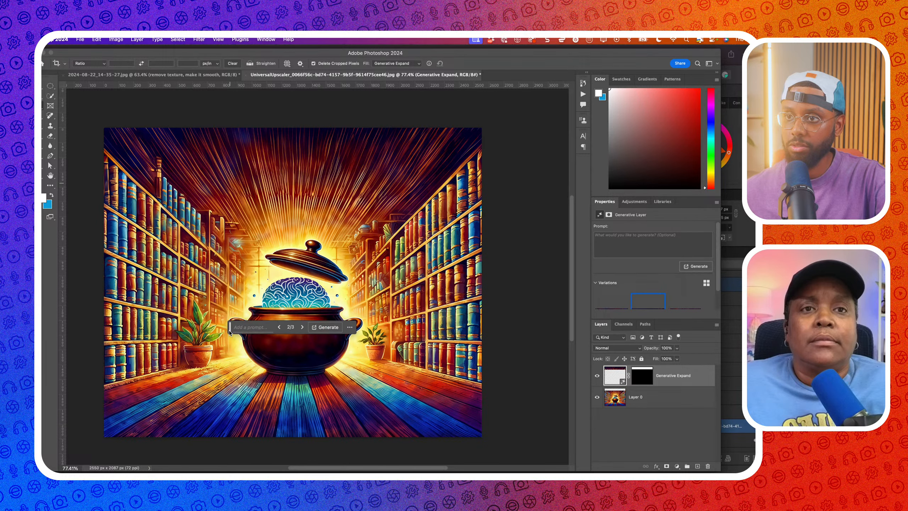
pyautogui.click(303, 332)
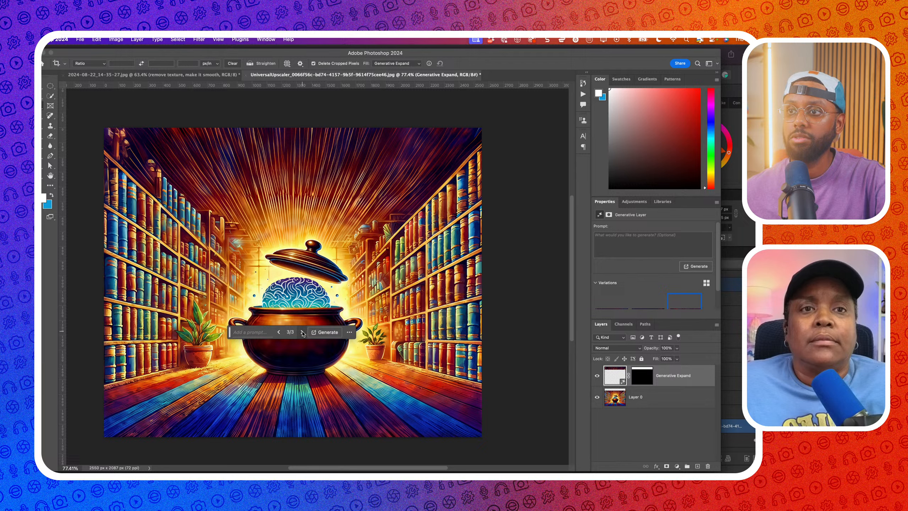
pyautogui.click(303, 332)
pyautogui.click(303, 332)
pyautogui.click(302, 333)
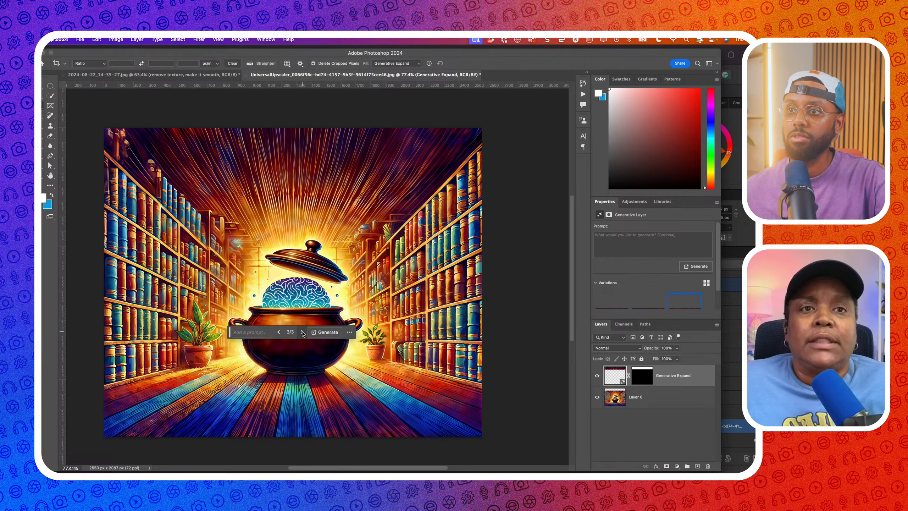
pyautogui.click(303, 332)
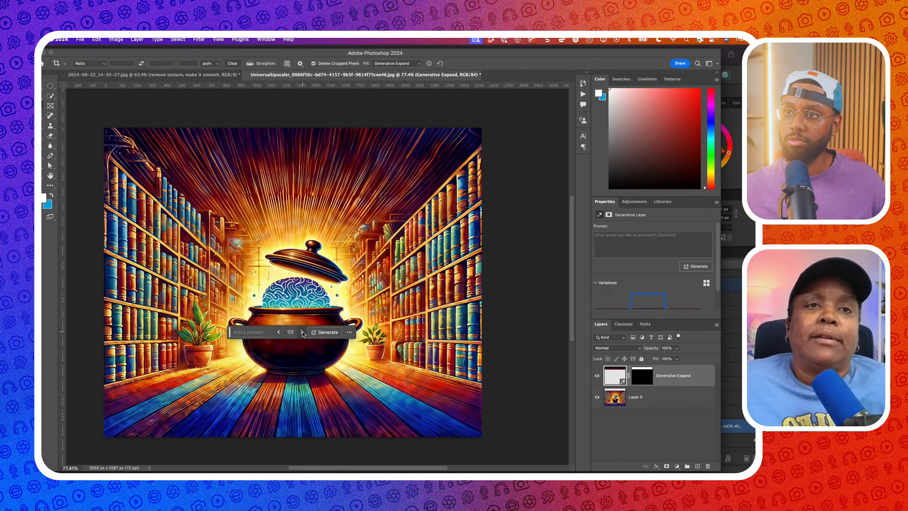
pyautogui.click(303, 332)
# Merge the Generative Expand layer with Layer 0 into a single layer
pyautogui.click(647, 402)
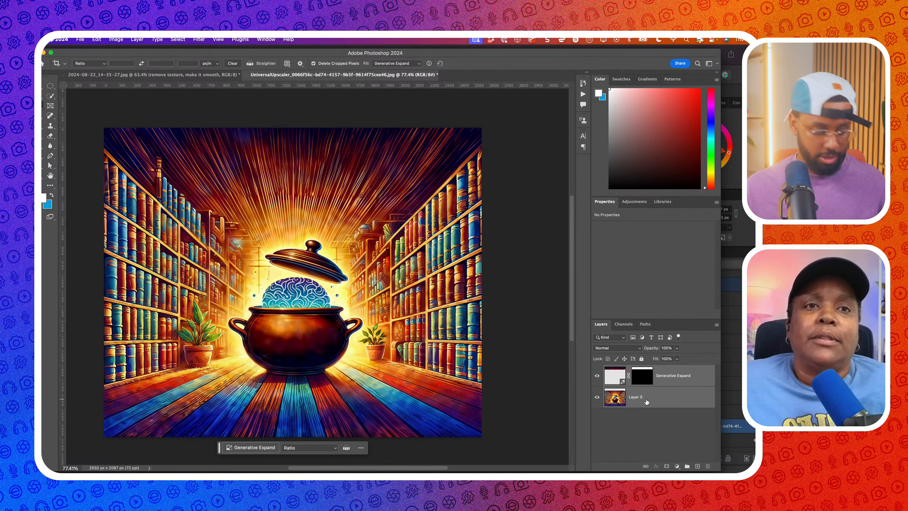
pyautogui.press('super+e')
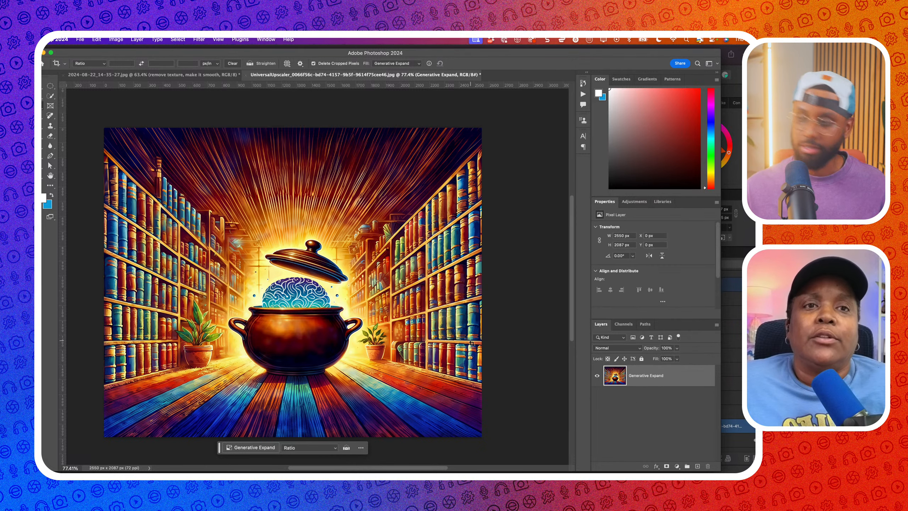
pyautogui.click(76, 42)
# Quick Export the merged artwork as a PNG named Pot-Taller into the Episode 15 folder
pyautogui.moveTo(127, 161)
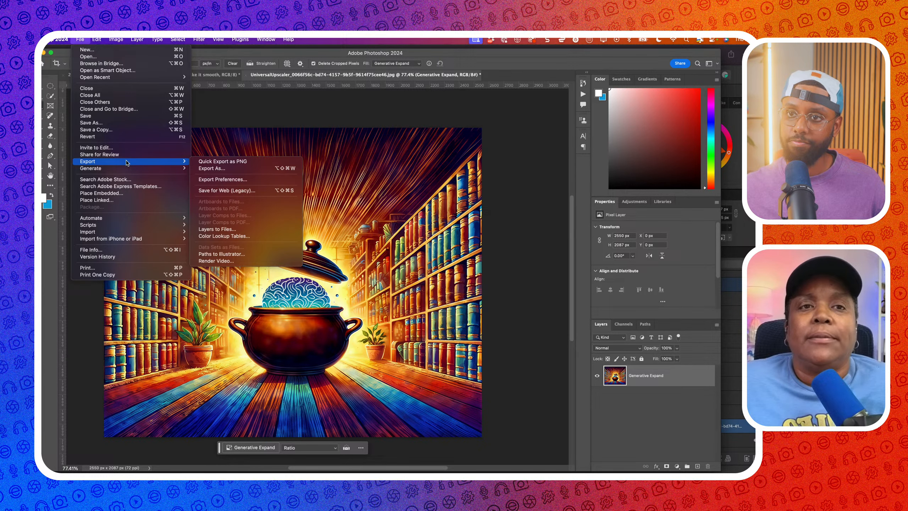
pyautogui.click(235, 162)
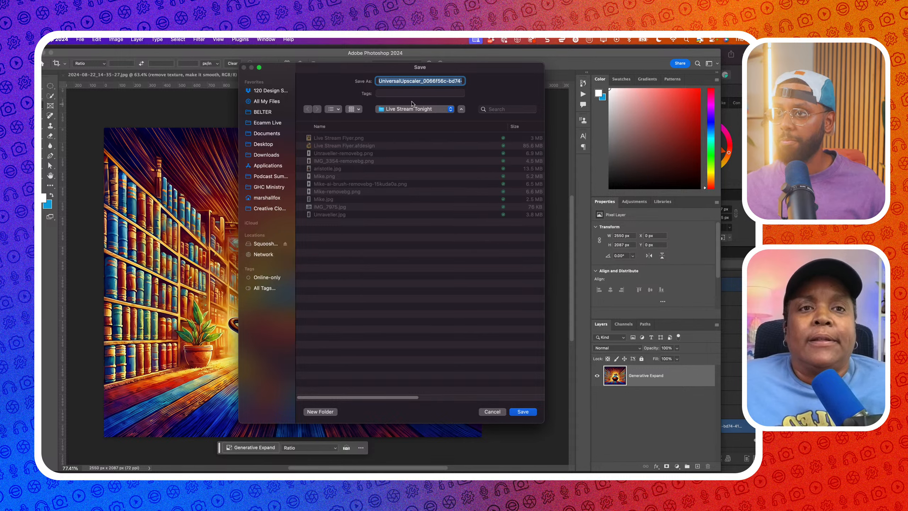
pyautogui.click(412, 107)
pyautogui.click(413, 195)
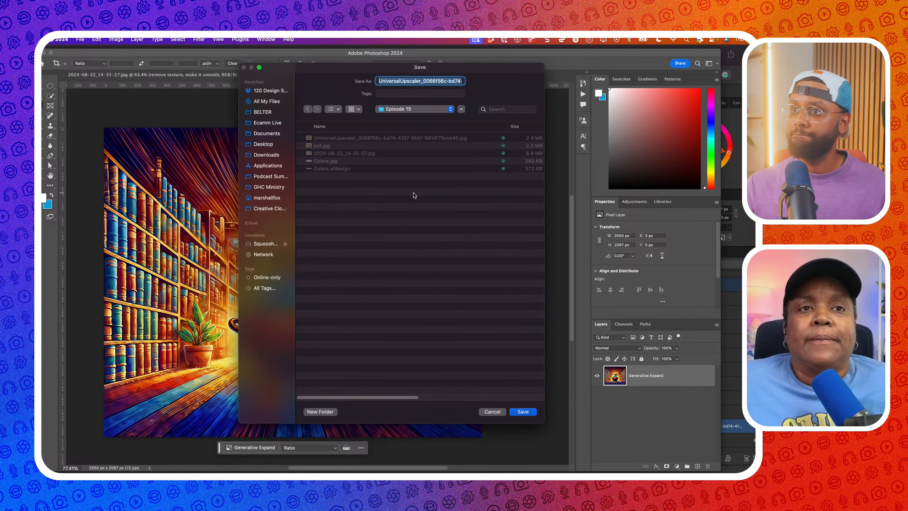
pyautogui.write('Pos')
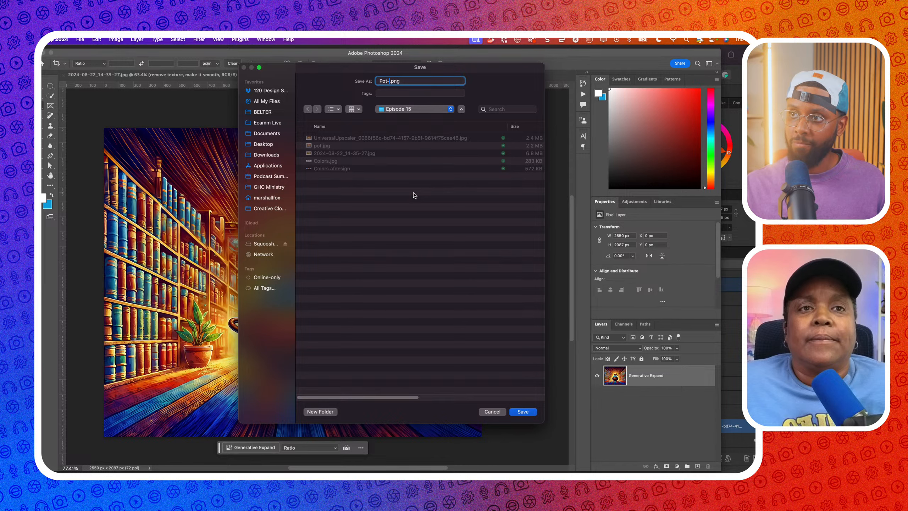
pyautogui.press('Return')
pyautogui.press('super+Tab')
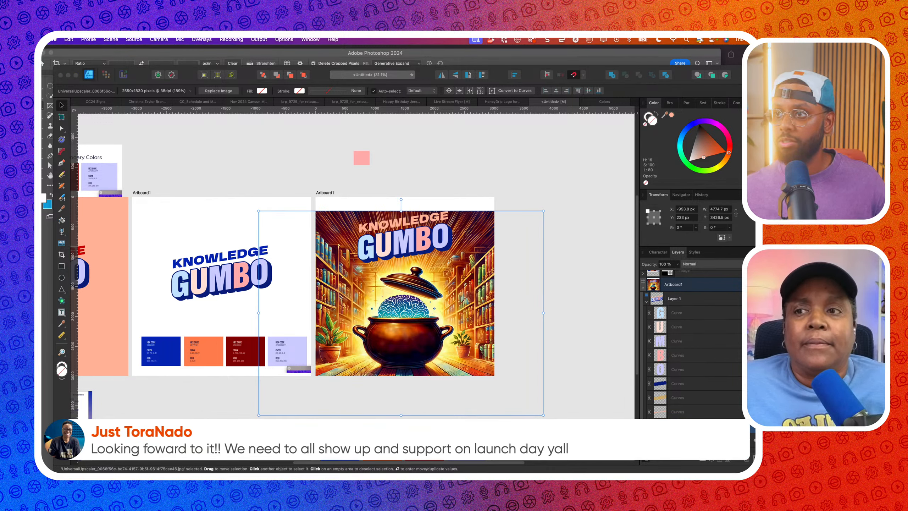
# Place Pot-Taller.png on Artboard1 and scale it to about 5925.9 × 3213 px
pyautogui.click(384, 216)
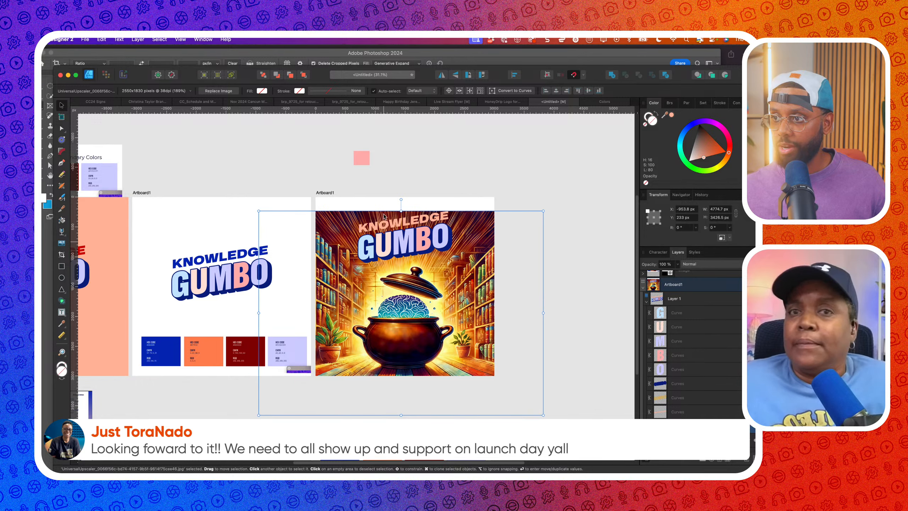
pyautogui.click(85, 40)
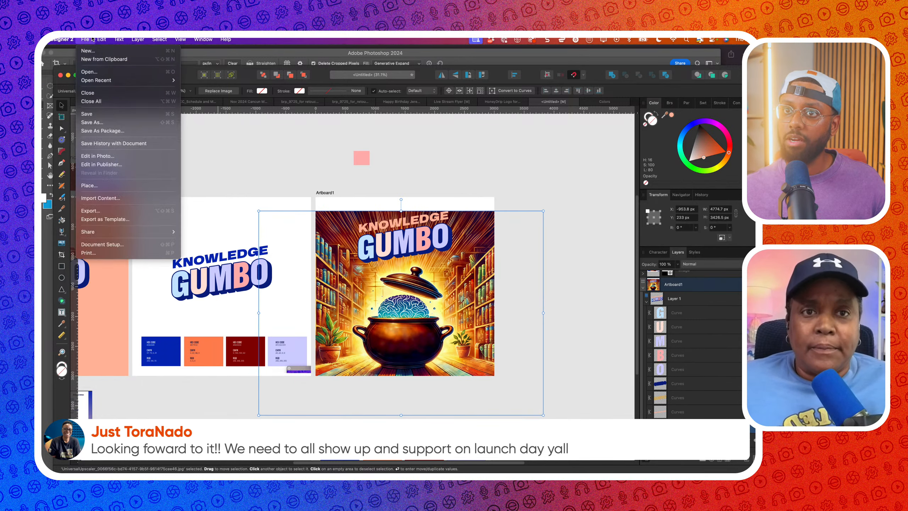
pyautogui.click(106, 186)
pyautogui.click(415, 220)
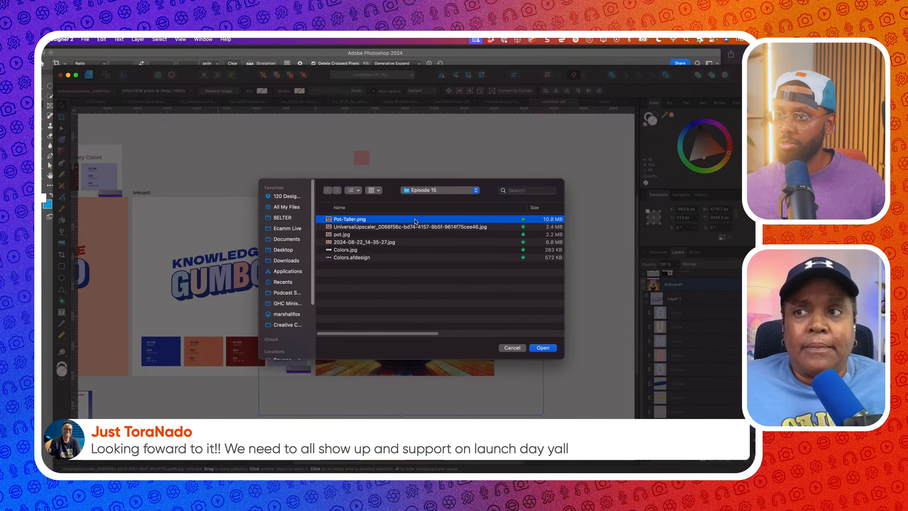
pyautogui.click(543, 348)
pyautogui.click(474, 356)
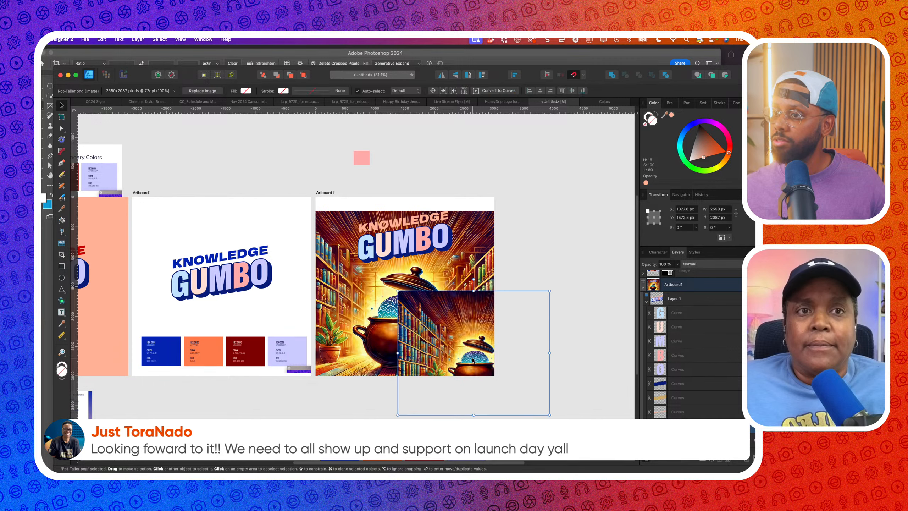
pyautogui.moveTo(474, 356); pyautogui.dragTo(401, 315)
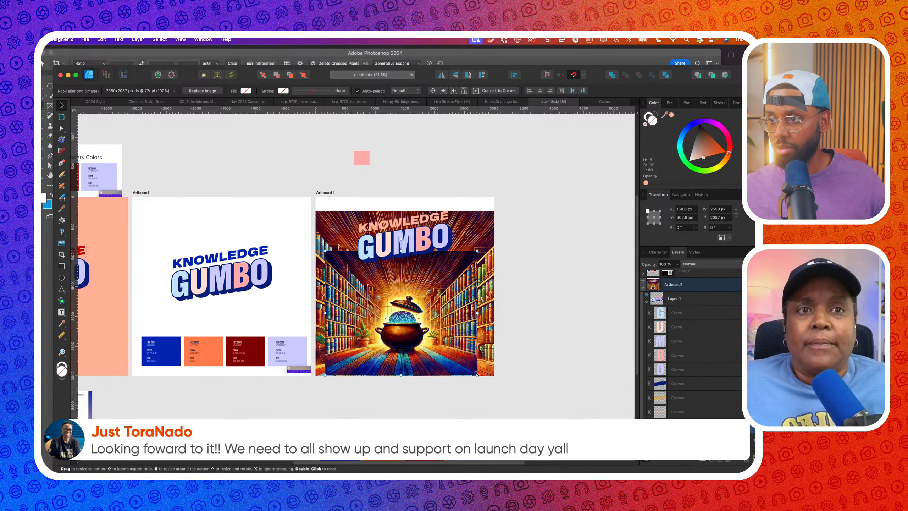
pyautogui.moveTo(477, 374); pyautogui.dragTo(503, 408)
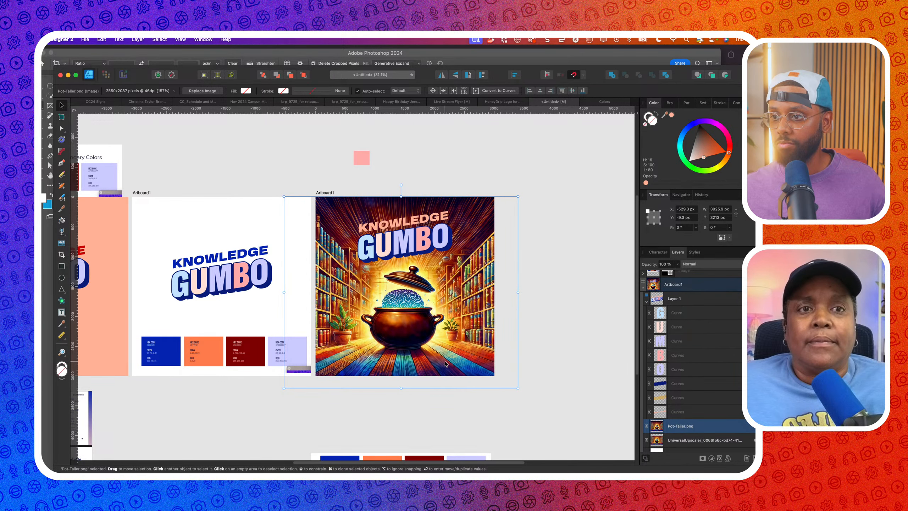
pyautogui.scroll(1, 445, 364)
pyautogui.scroll(4, 417, 337)
# Nudge the pot image right until it snaps, then select the KNOWLEDGE text curves
pyautogui.moveTo(417, 337); pyautogui.dragTo(421, 337)
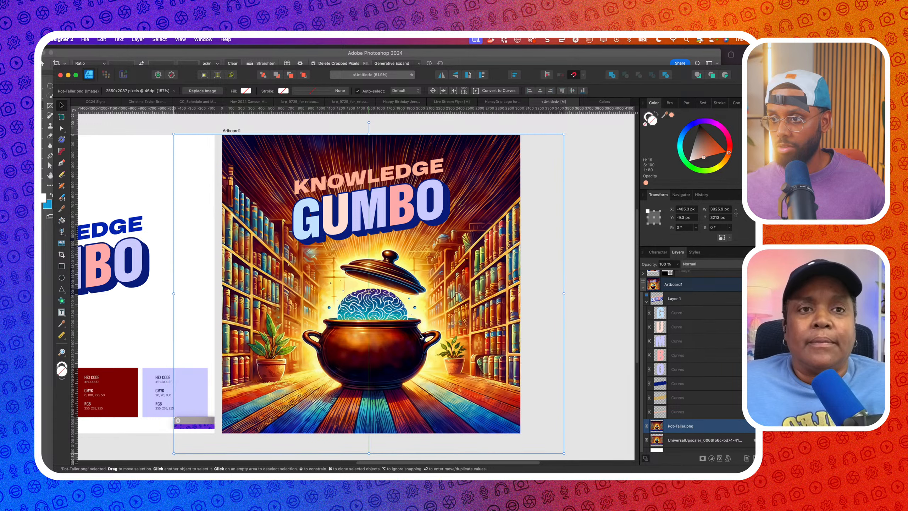
pyautogui.click(417, 172)
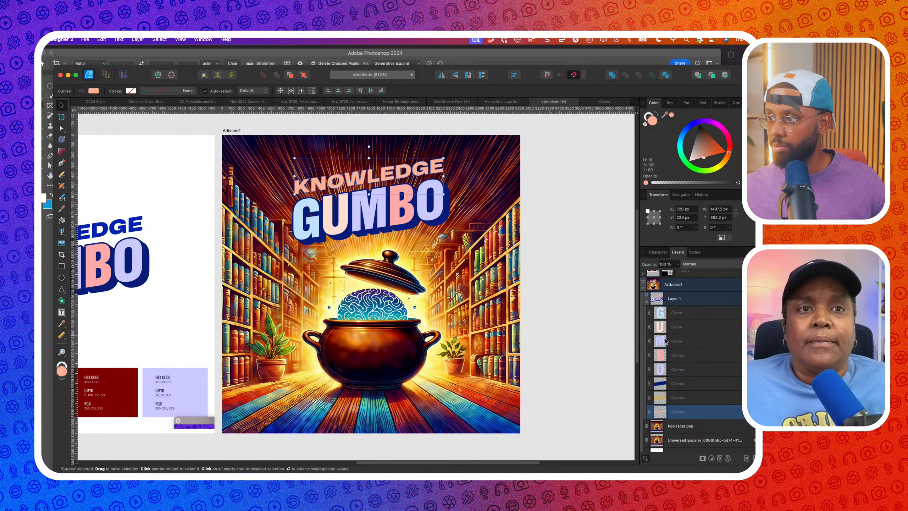
pyautogui.scroll(1, 665, 340)
pyautogui.click(674, 312)
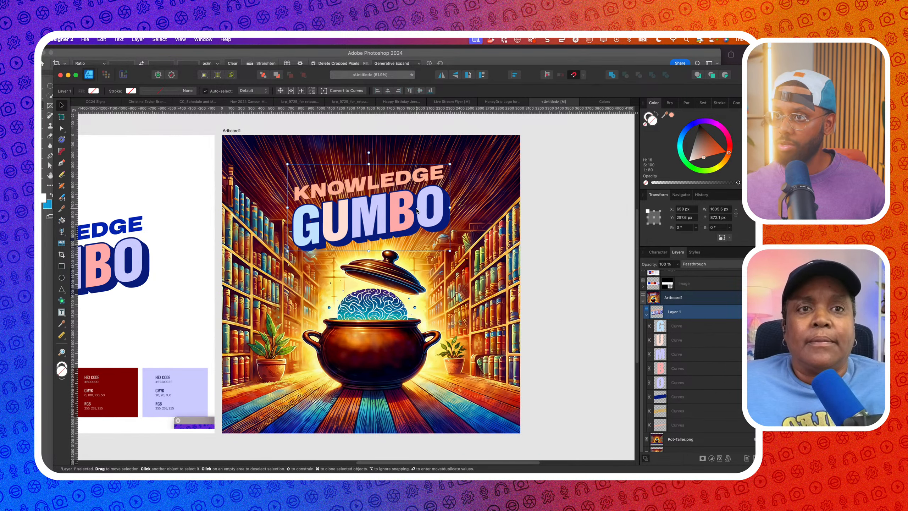
pyautogui.scroll(-3, 416, 210)
pyautogui.scroll(-2, 465, 239)
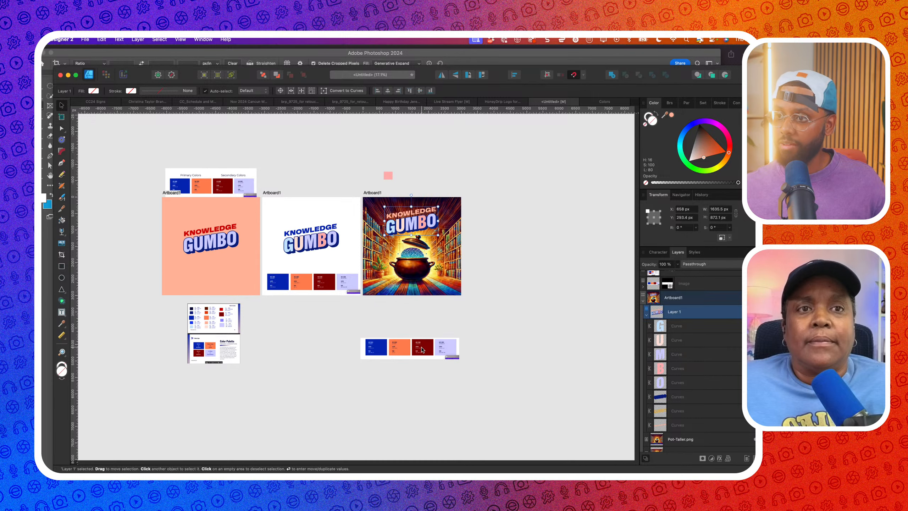
pyautogui.click(411, 212)
pyautogui.scroll(2, 412, 211)
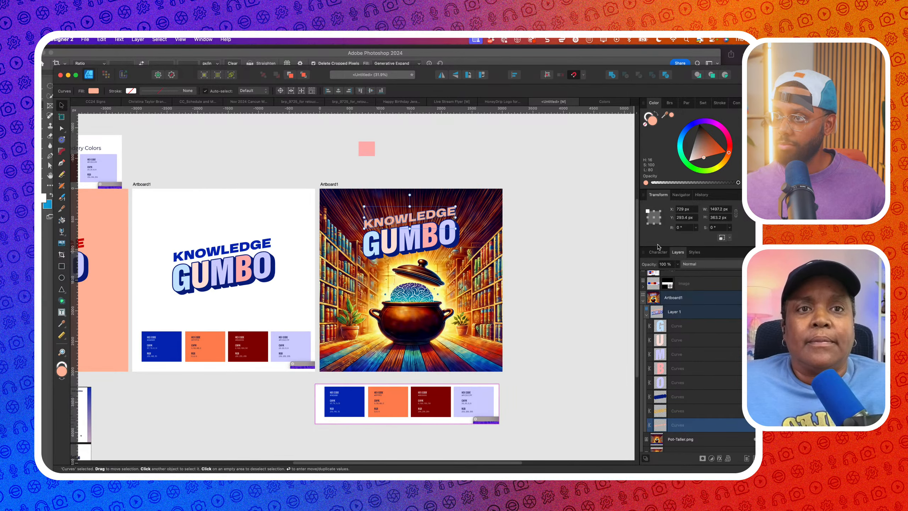
# Try saved orange styles on KNOWLEDGE, settling on a lighter orange
pyautogui.click(692, 253)
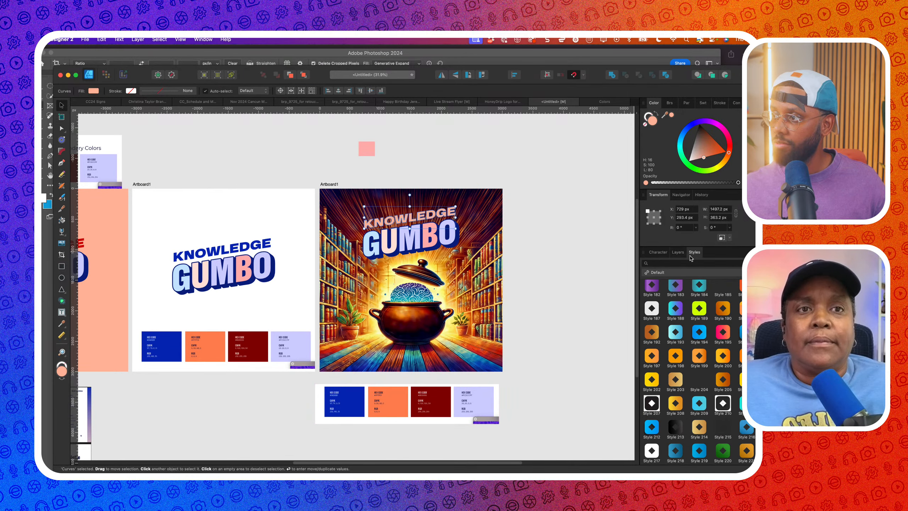
pyautogui.click(674, 379)
pyautogui.click(676, 357)
pyautogui.scroll(-1, 678, 364)
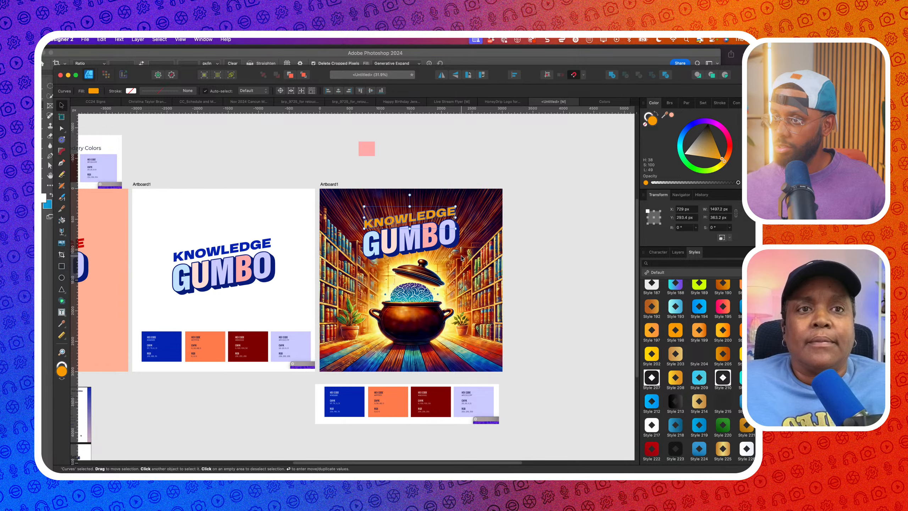
pyautogui.scroll(2, 455, 243)
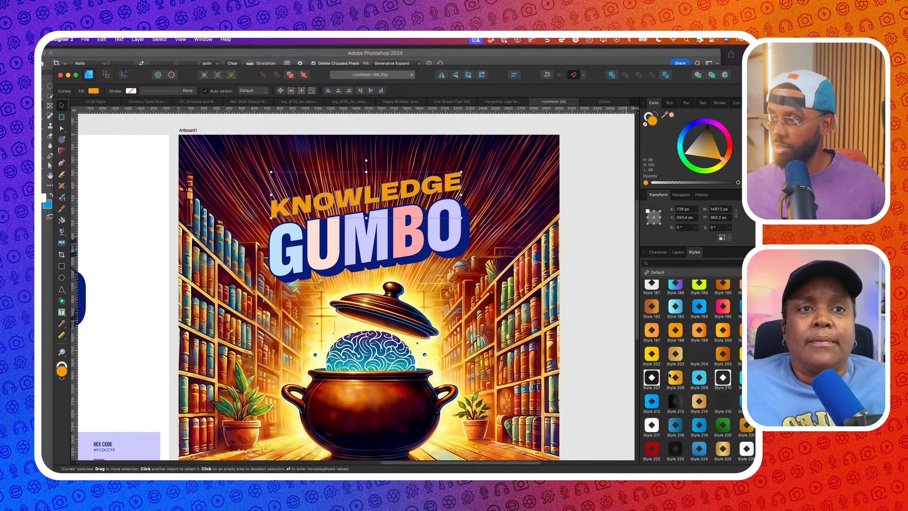
pyautogui.click(698, 329)
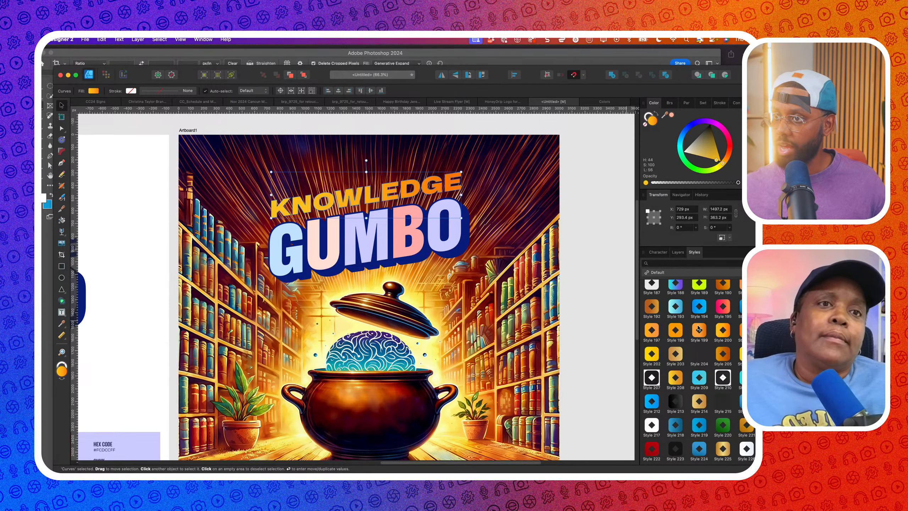
pyautogui.scroll(-2, 512, 275)
pyautogui.scroll(-2, 680, 341)
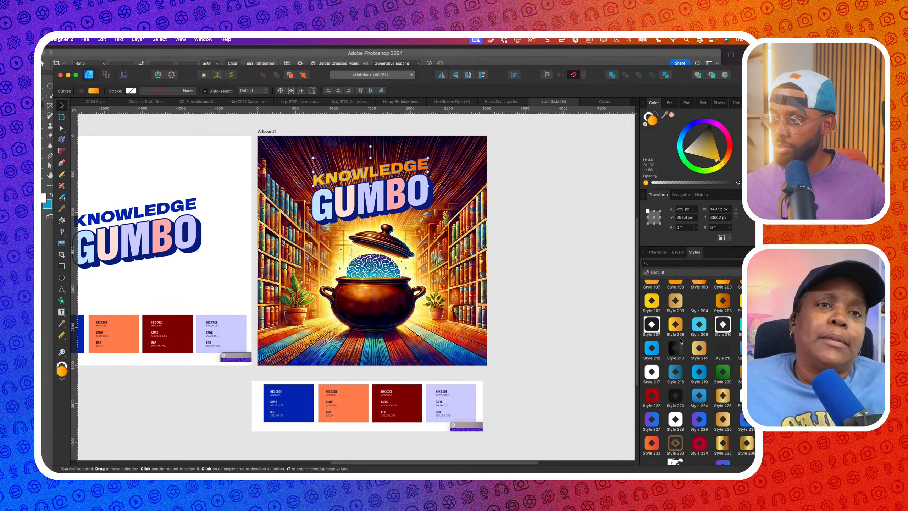
pyautogui.scroll(-2, 681, 341)
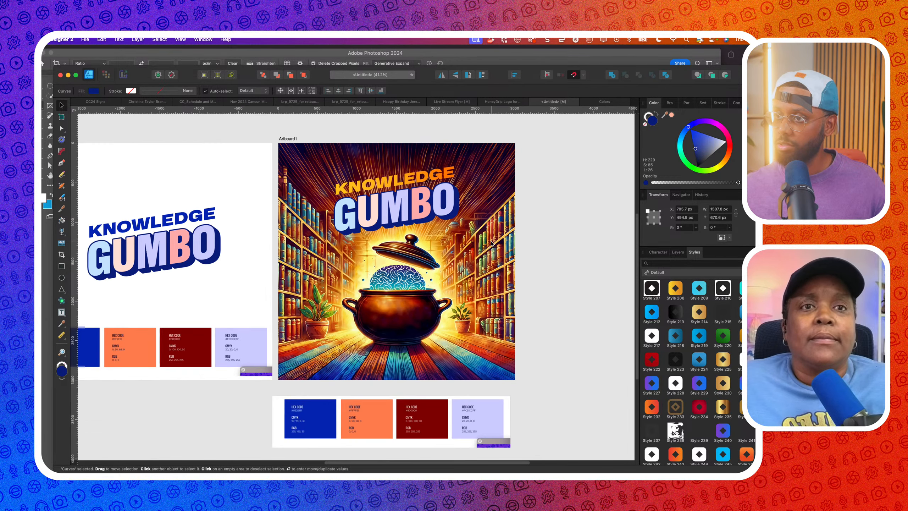
# Select all five GUMBO letters: G, U, M, B and O
pyautogui.click(450, 173)
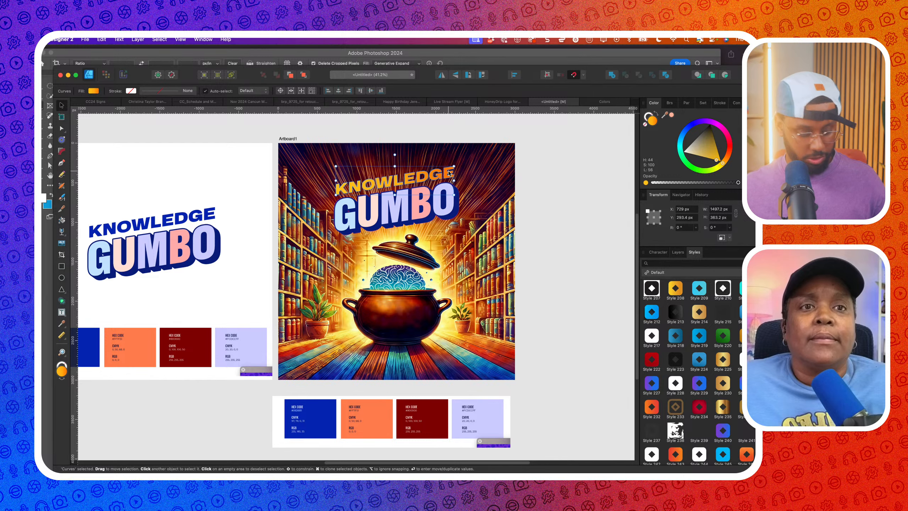
pyautogui.click(414, 216)
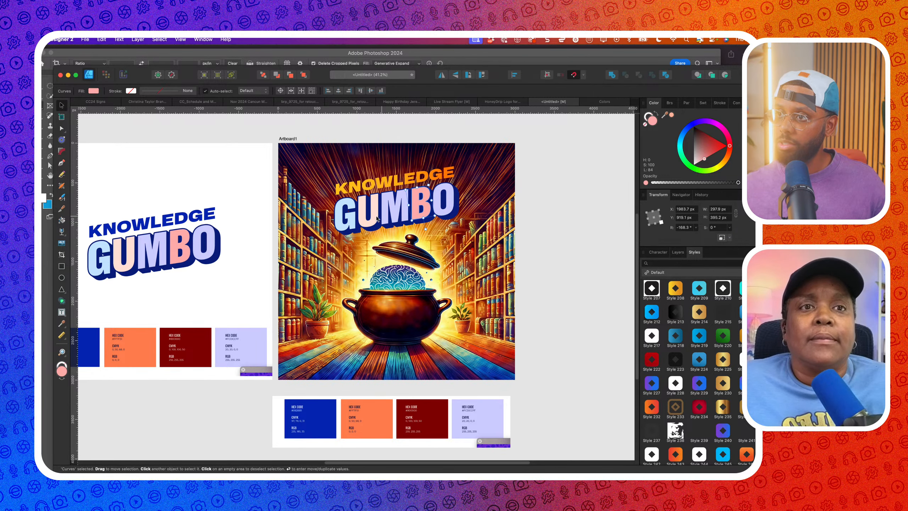
pyautogui.keyDown('shift'); pyautogui.click(359, 224); pyautogui.keyUp('shift')
pyautogui.scroll(3, 359, 223)
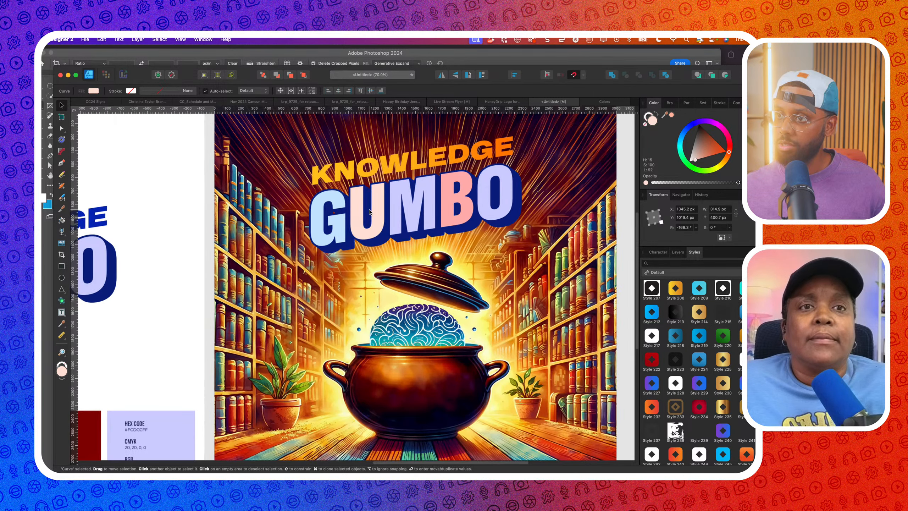
pyautogui.keyDown('shift'); pyautogui.click(407, 210); pyautogui.keyUp('shift')
pyautogui.keyDown('shift'); pyautogui.click(449, 202); pyautogui.keyUp('shift')
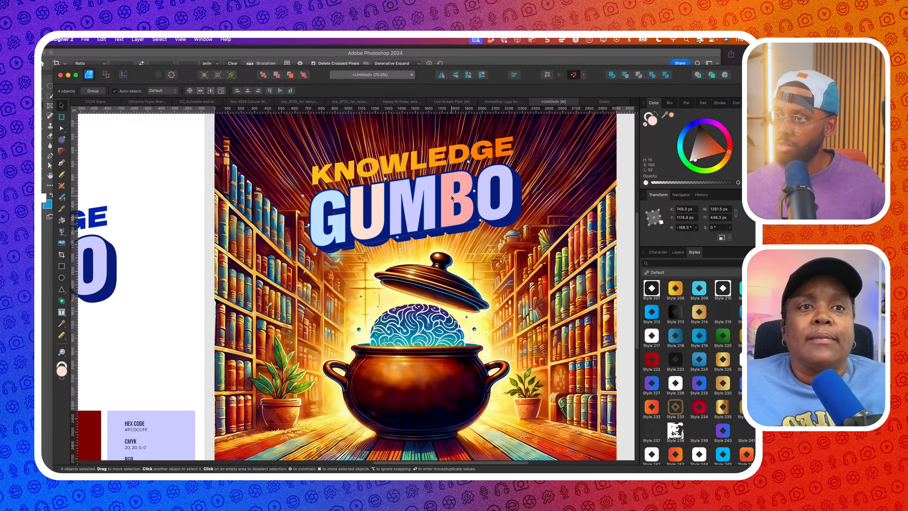
pyautogui.keyDown('shift'); pyautogui.click(484, 196); pyautogui.keyUp('shift')
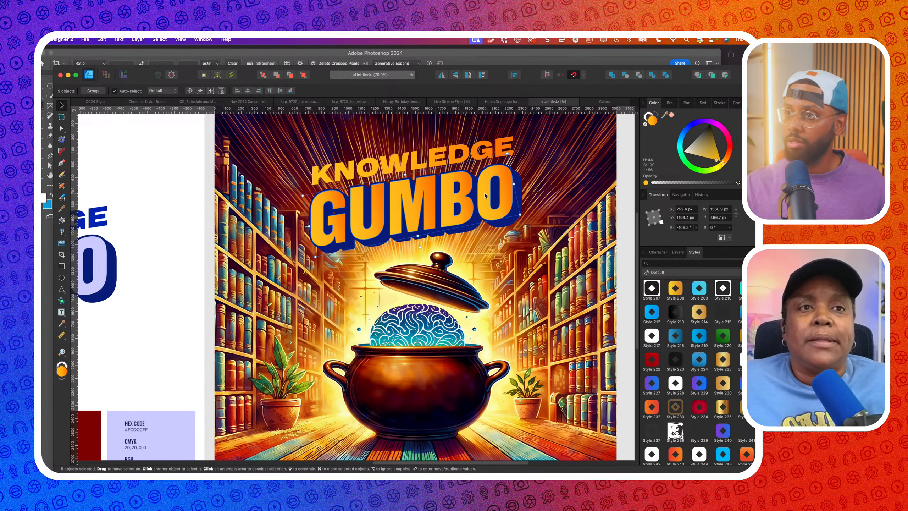
pyautogui.scroll(-3, 484, 196)
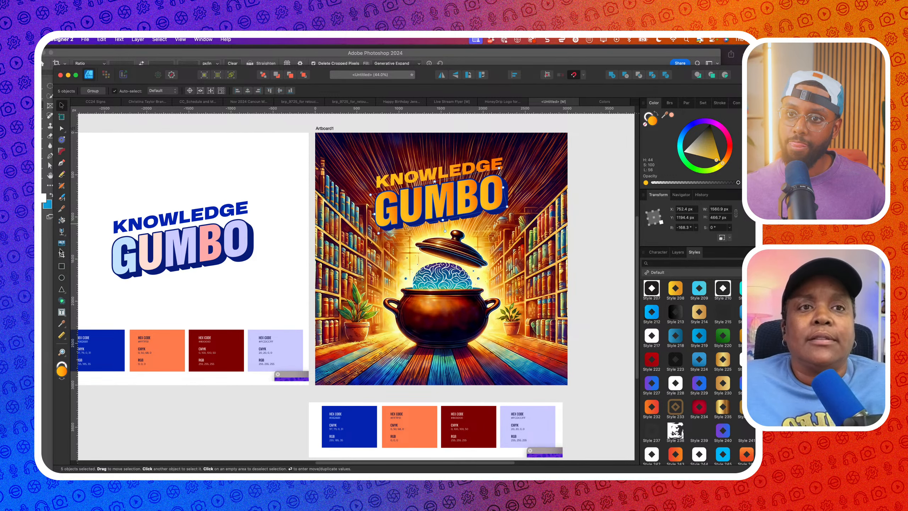
# Lay a gradient fill across GUMBO from right to left
pyautogui.click(61, 231)
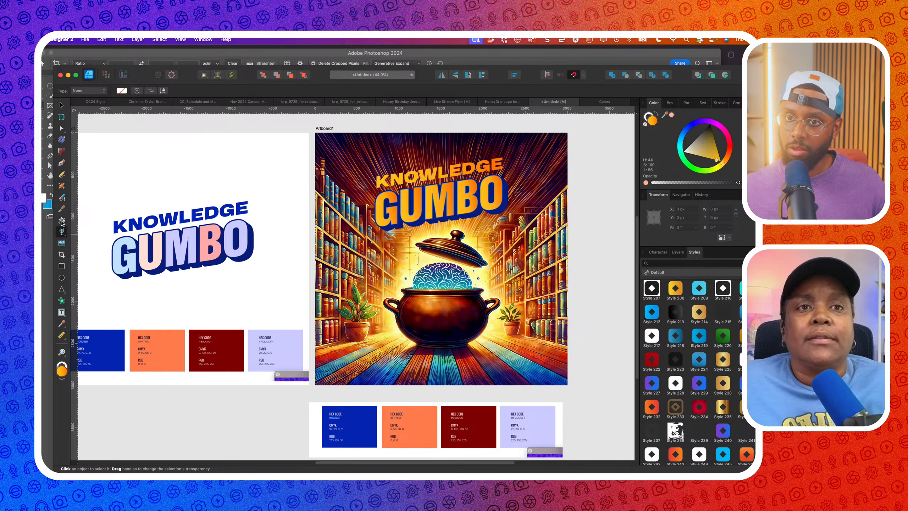
pyautogui.click(63, 236)
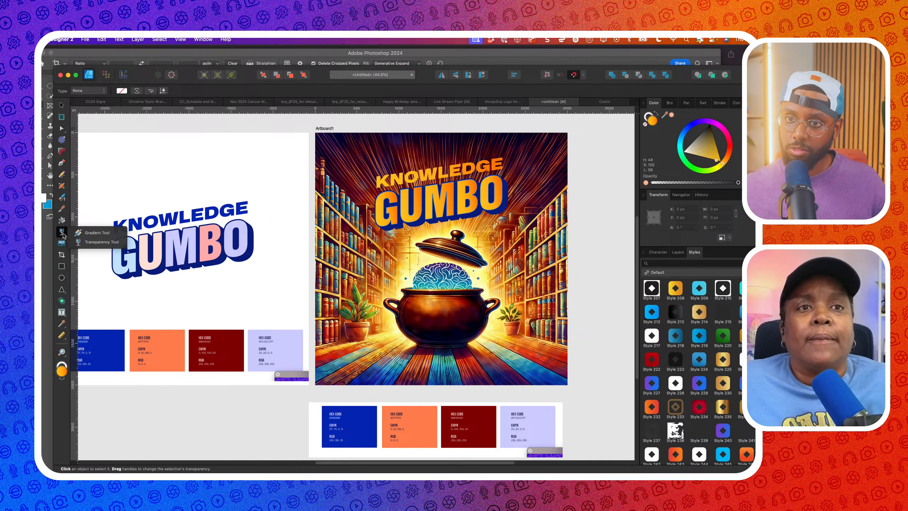
pyautogui.click(87, 233)
pyautogui.moveTo(507, 184); pyautogui.dragTo(385, 217)
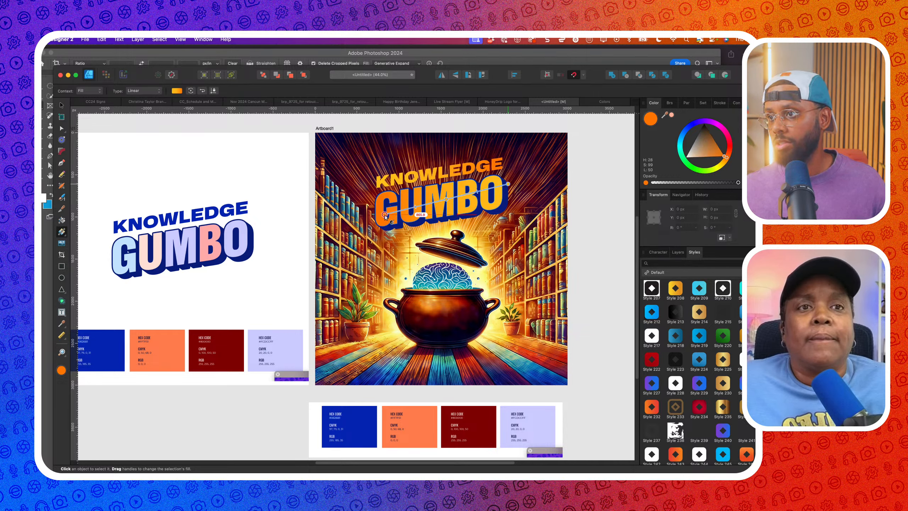
# Try picker-sampled fills on GUMBO: dark red, pot orange, then near-black
pyautogui.click(62, 105)
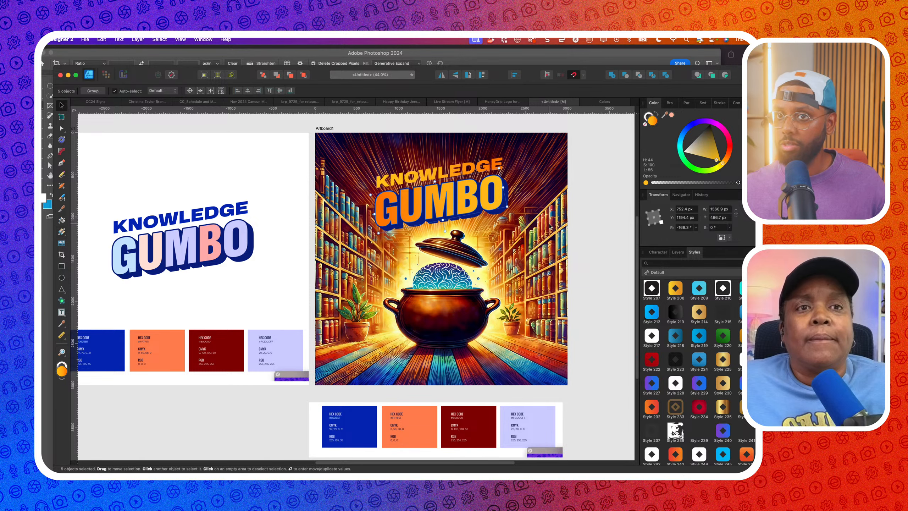
pyautogui.click(475, 208)
pyautogui.scroll(3, 491, 227)
pyautogui.moveTo(665, 114); pyautogui.dragTo(418, 390)
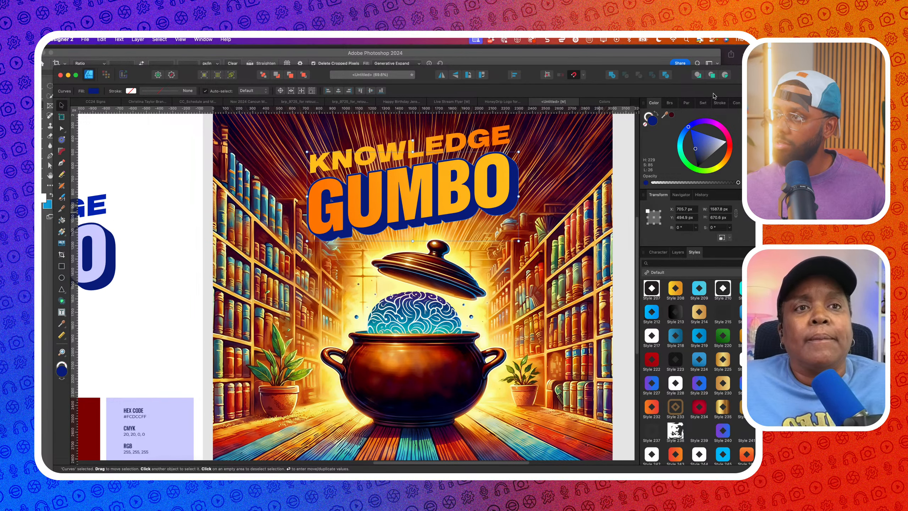
pyautogui.click(672, 115)
pyautogui.press('super+0')
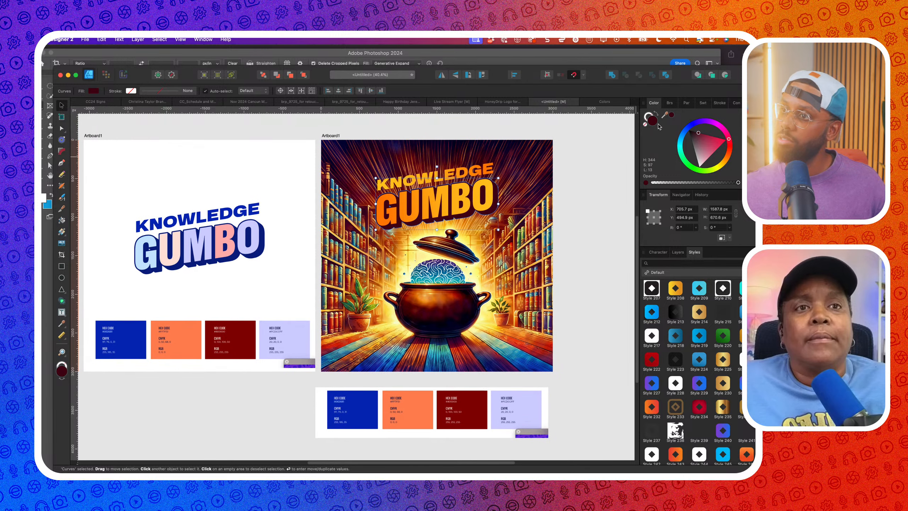
pyautogui.moveTo(672, 115); pyautogui.dragTo(436, 300)
pyautogui.click(671, 115)
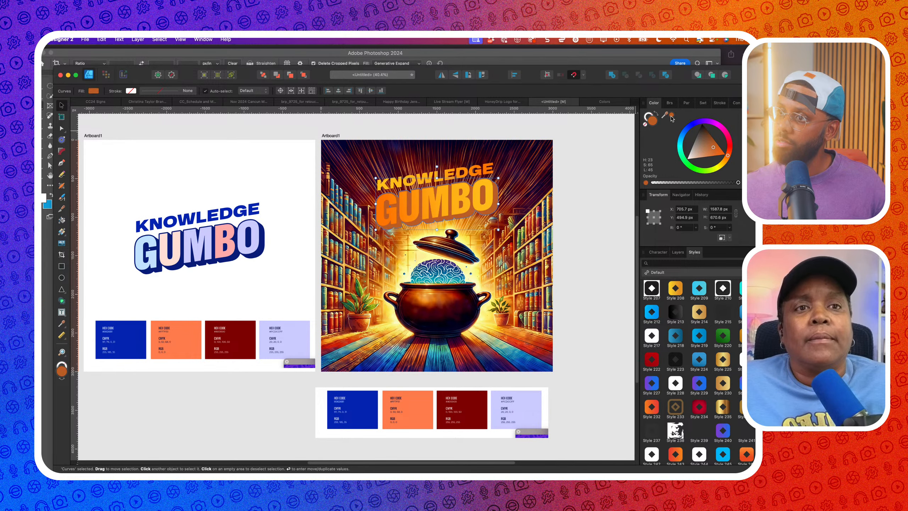
pyautogui.moveTo(666, 115); pyautogui.dragTo(457, 321)
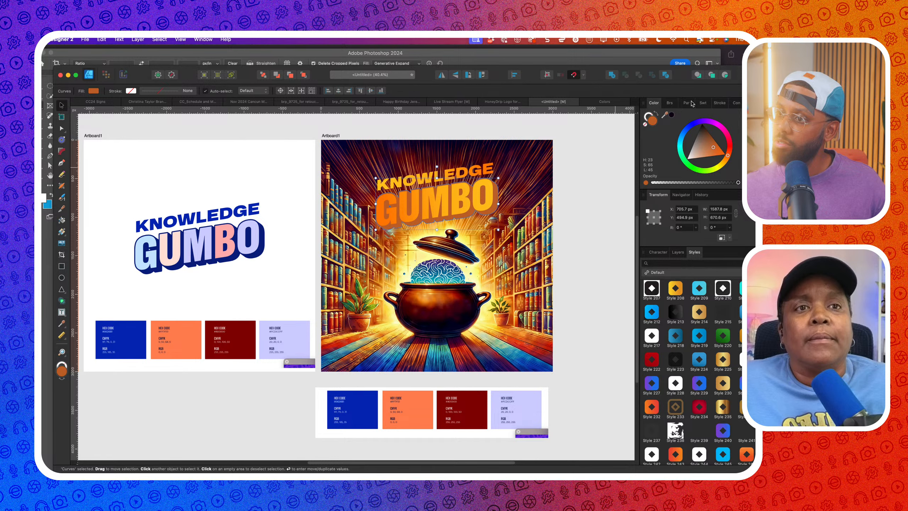
pyautogui.click(671, 116)
# Try a sampled teal fill on KNOWLEDGE, then undo it
pyautogui.hscroll(3, 572, 215)
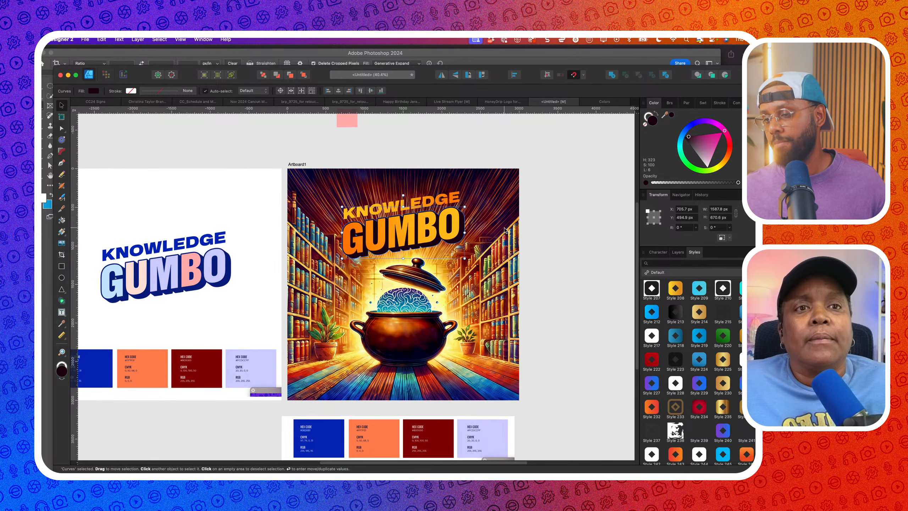
pyautogui.scroll(-2, 487, 247)
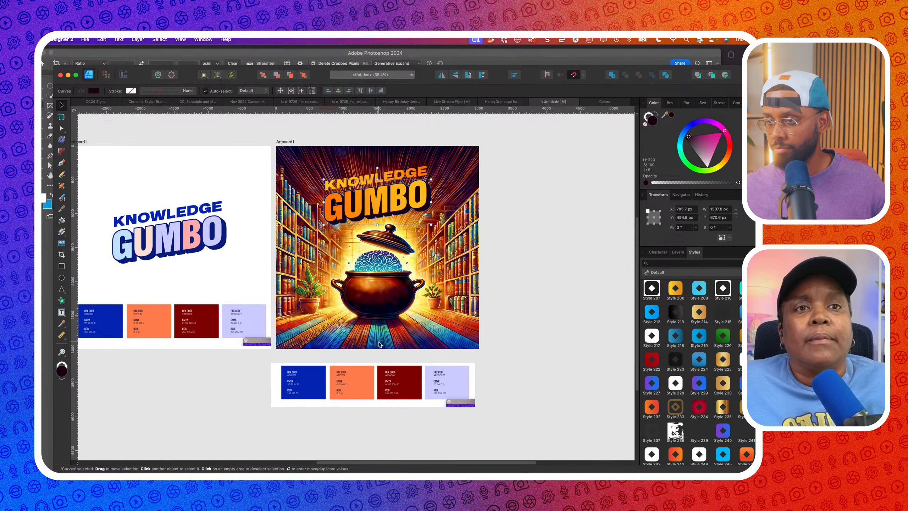
pyautogui.scroll(3, 380, 344)
pyautogui.scroll(-4, 380, 215)
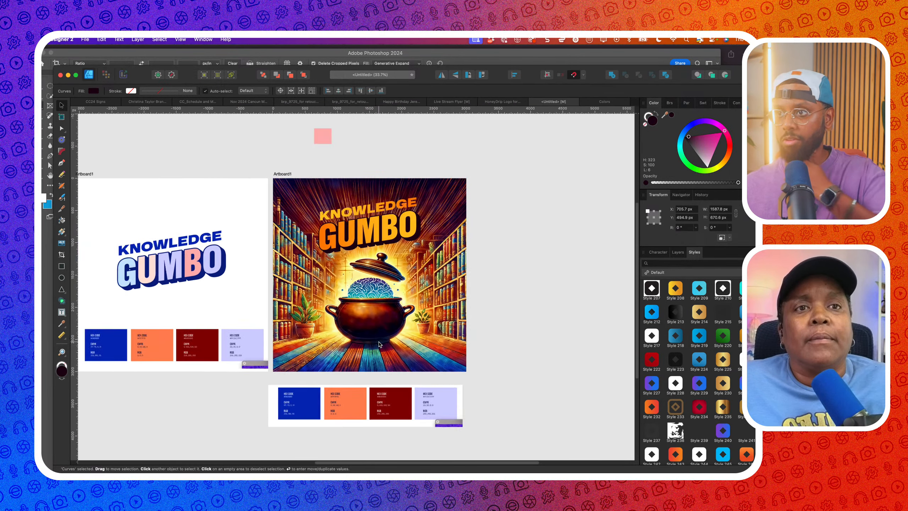
pyautogui.scroll(2, 392, 212)
pyautogui.click(401, 209)
pyautogui.scroll(-3, 403, 207)
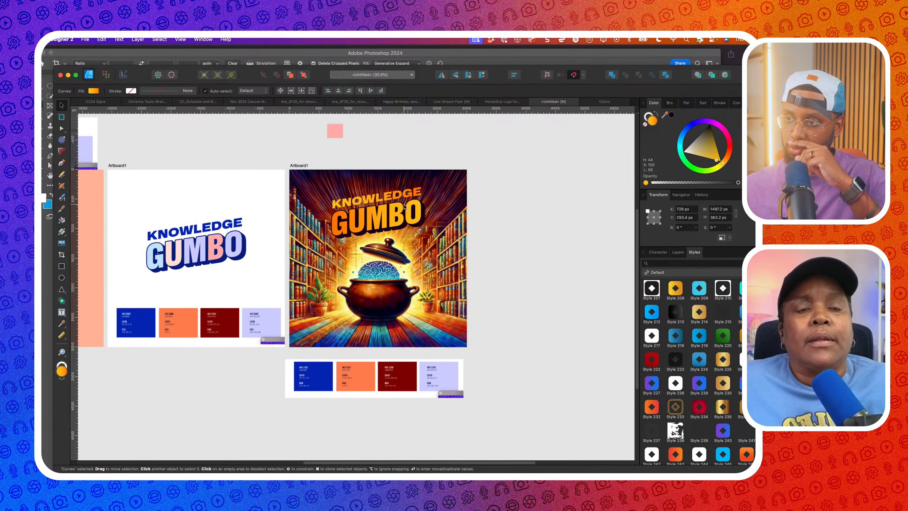
pyautogui.moveTo(672, 118); pyautogui.dragTo(373, 333)
pyautogui.click(671, 115)
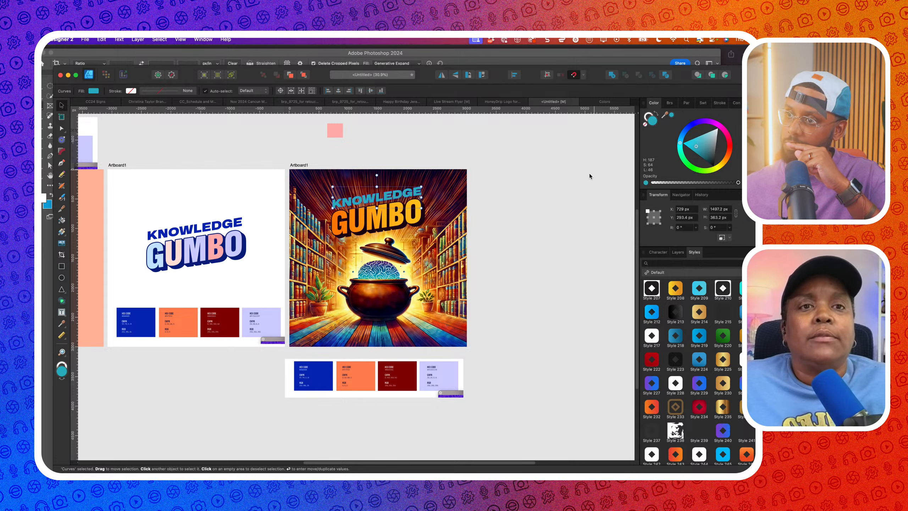
pyautogui.click(569, 192)
pyautogui.click(416, 193)
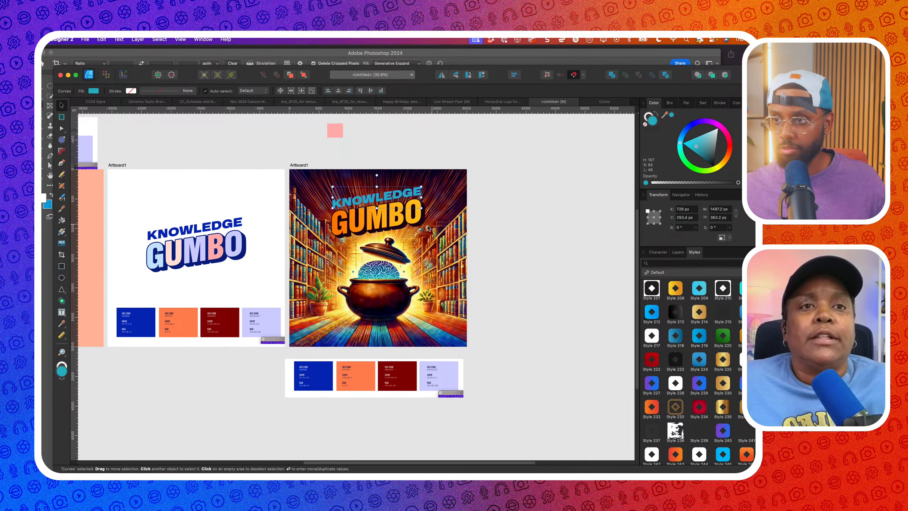
pyautogui.press('super+c')
pyautogui.press('super+z')
# Move the palette sheet right of the artboards and sample navy for the GUMBO shadow curves
pyautogui.click(418, 225)
pyautogui.hscroll(-3, 394, 227)
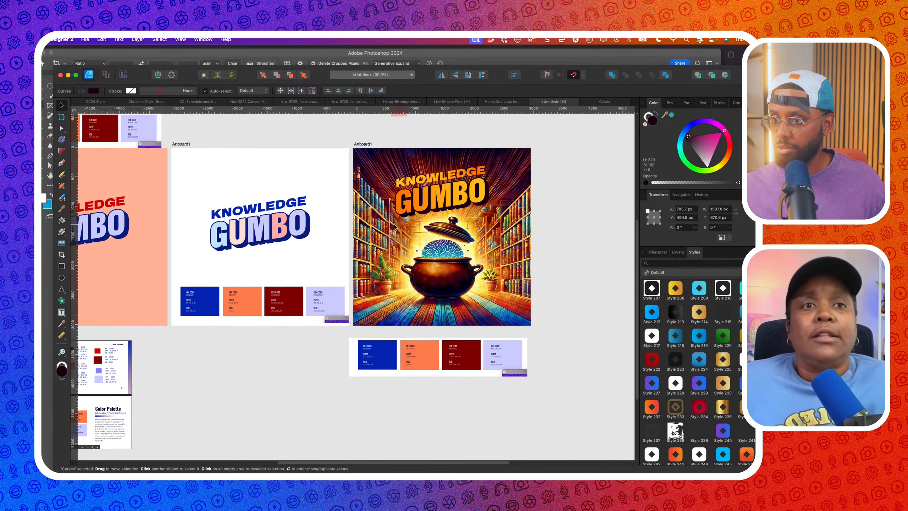
pyautogui.scroll(-4, 394, 227)
pyautogui.moveTo(235, 300); pyautogui.dragTo(581, 252)
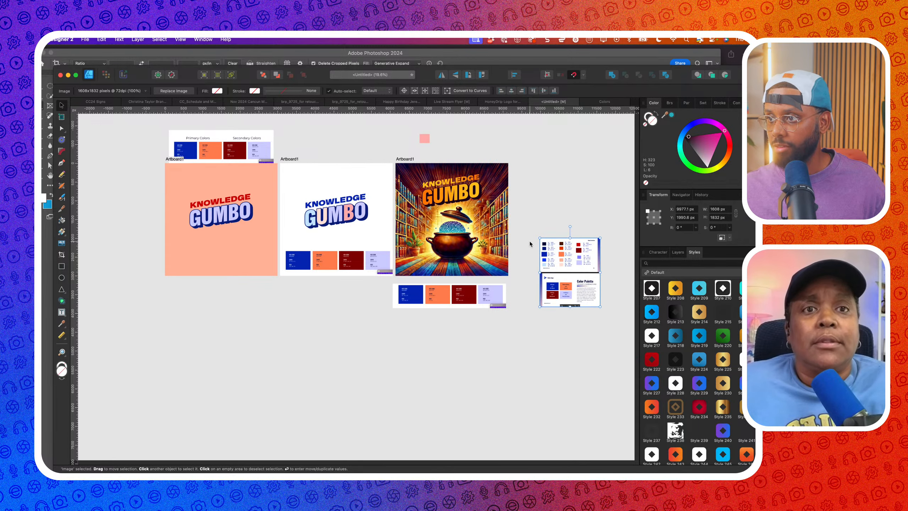
pyautogui.scroll(4, 531, 242)
pyautogui.click(379, 156)
pyautogui.hscroll(2, 380, 156)
pyautogui.scroll(1, 379, 156)
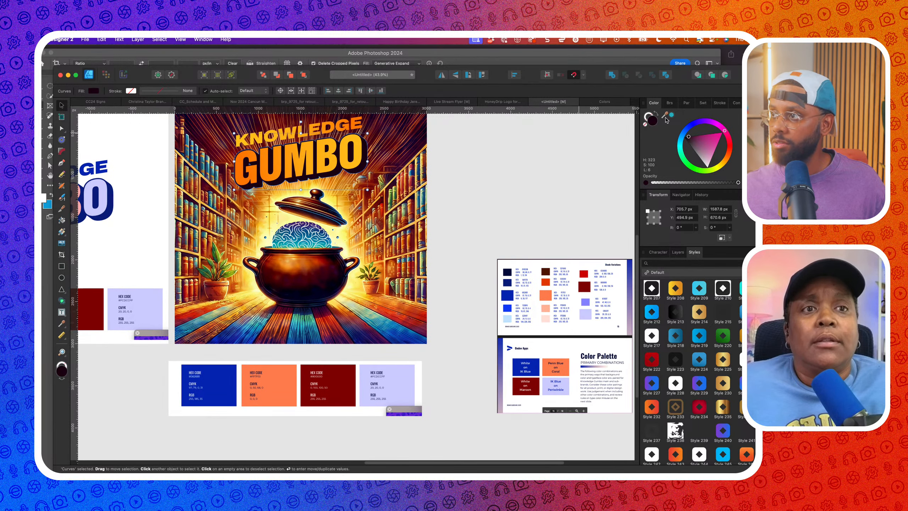
pyautogui.moveTo(670, 115); pyautogui.dragTo(509, 283)
pyautogui.scroll(3, 401, 190)
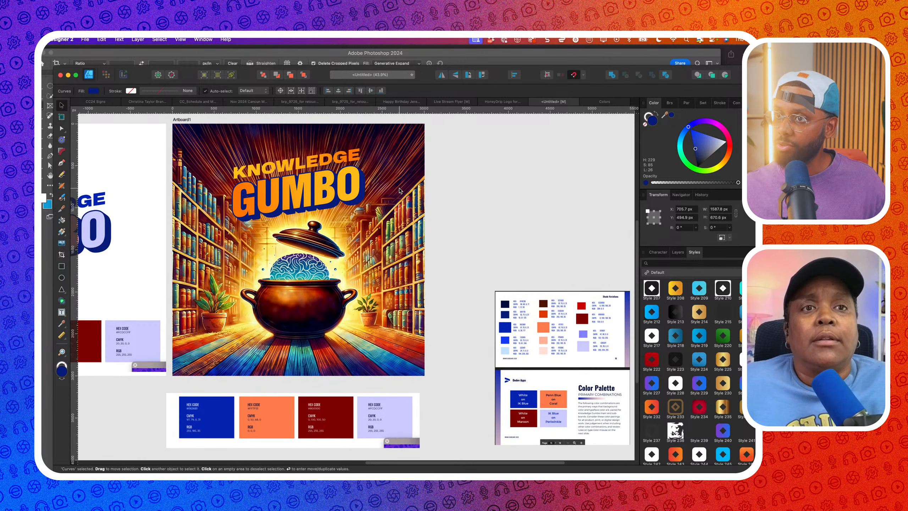
pyautogui.scroll(1, 409, 192)
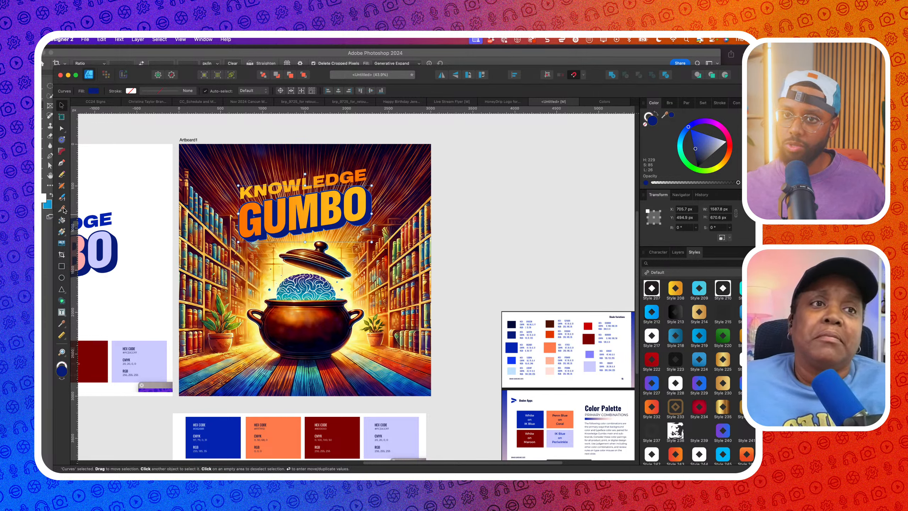
# Extend the GUMBO gradient and set its start stop to a sampled mid blue
pyautogui.click(61, 233)
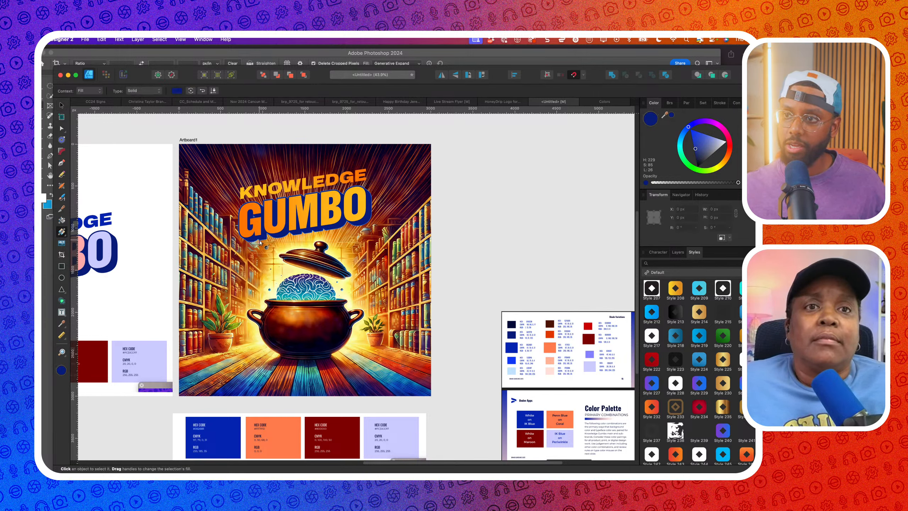
pyautogui.moveTo(349, 215); pyautogui.dragTo(371, 207)
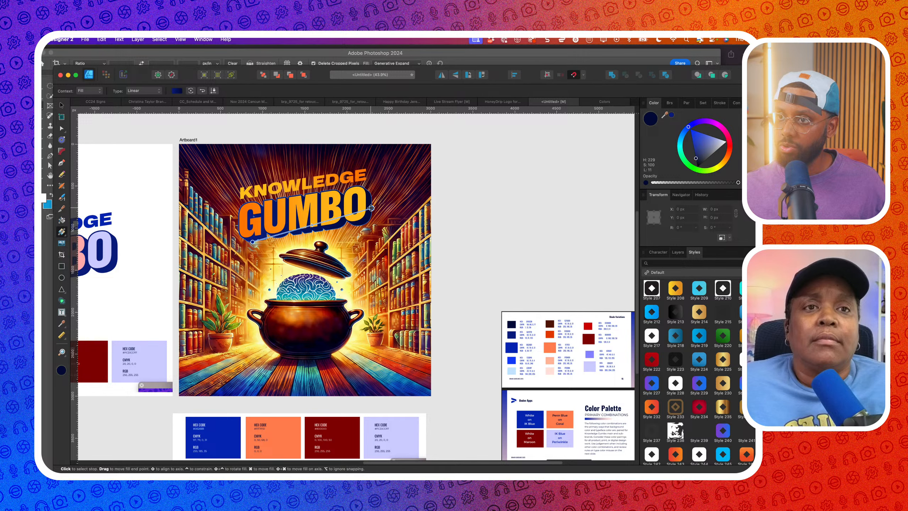
pyautogui.click(254, 242)
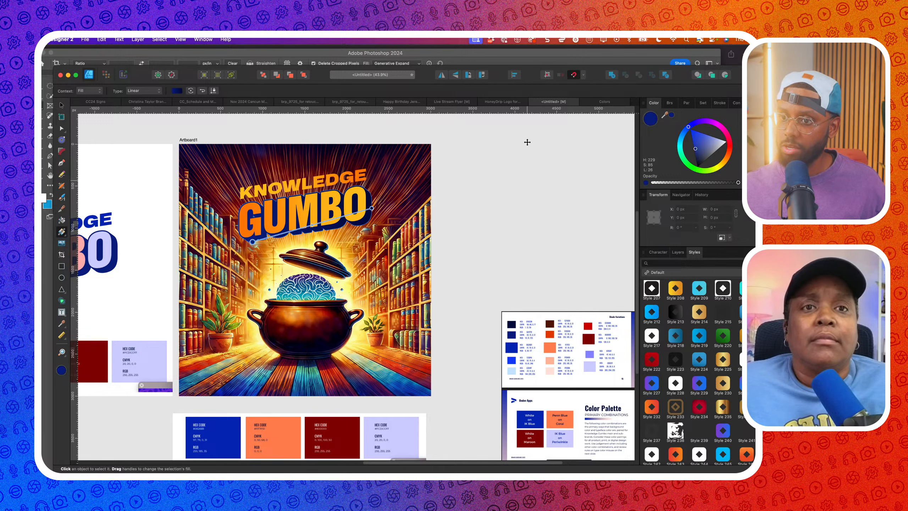
pyautogui.moveTo(664, 116); pyautogui.dragTo(227, 389)
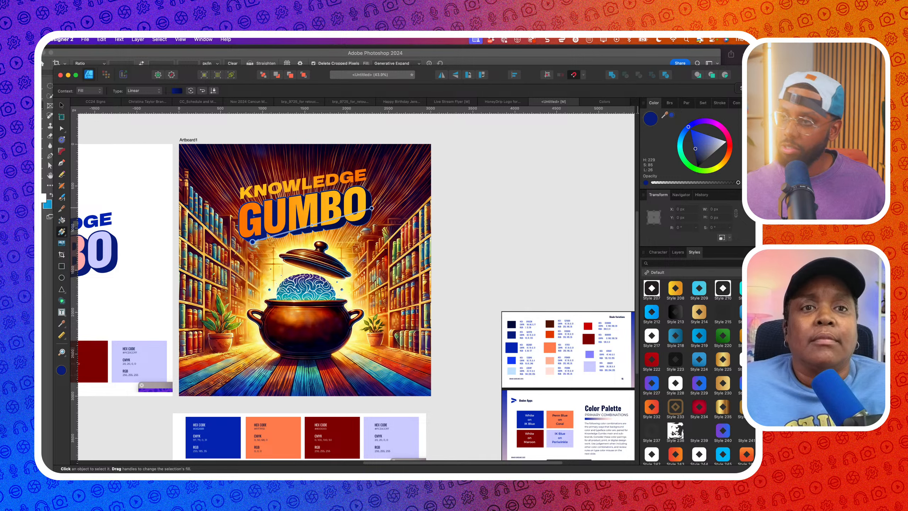
pyautogui.click(672, 115)
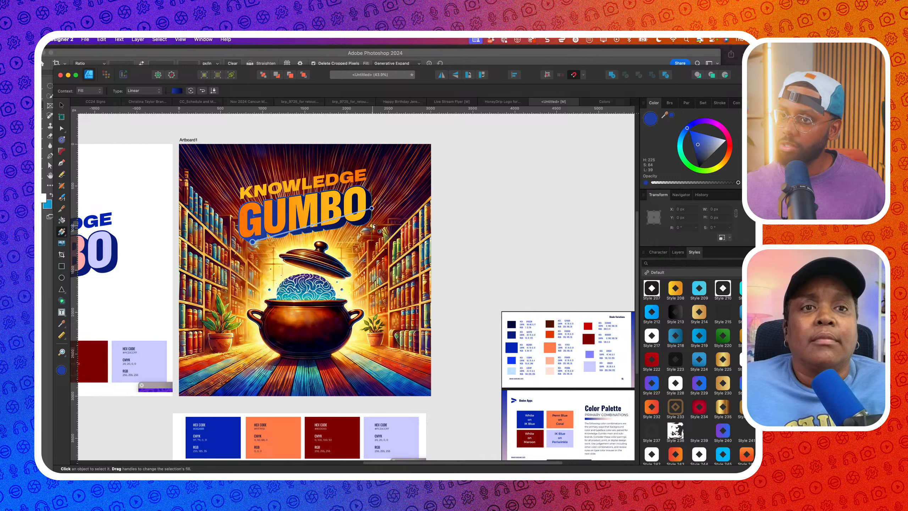
# Set the right end stop to a sampled light blue and shift the midpoint right
pyautogui.click(372, 208)
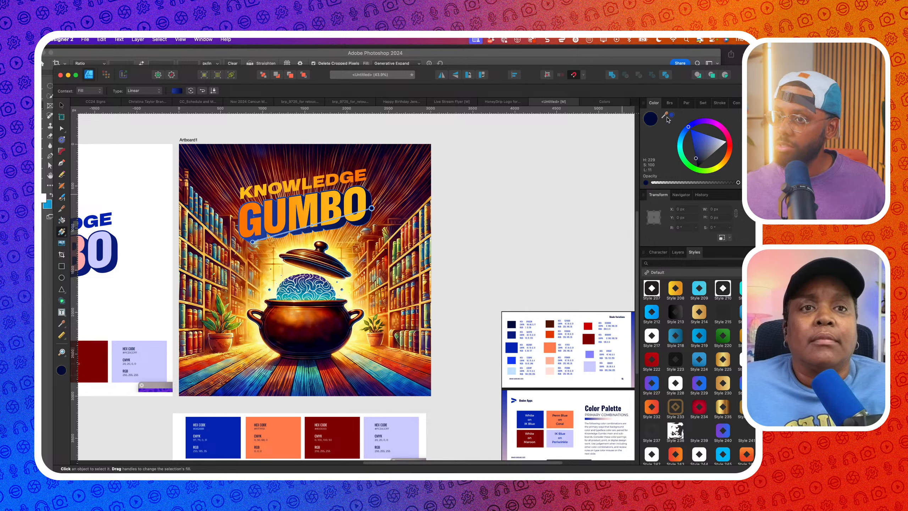
pyautogui.moveTo(667, 119); pyautogui.dragTo(265, 380)
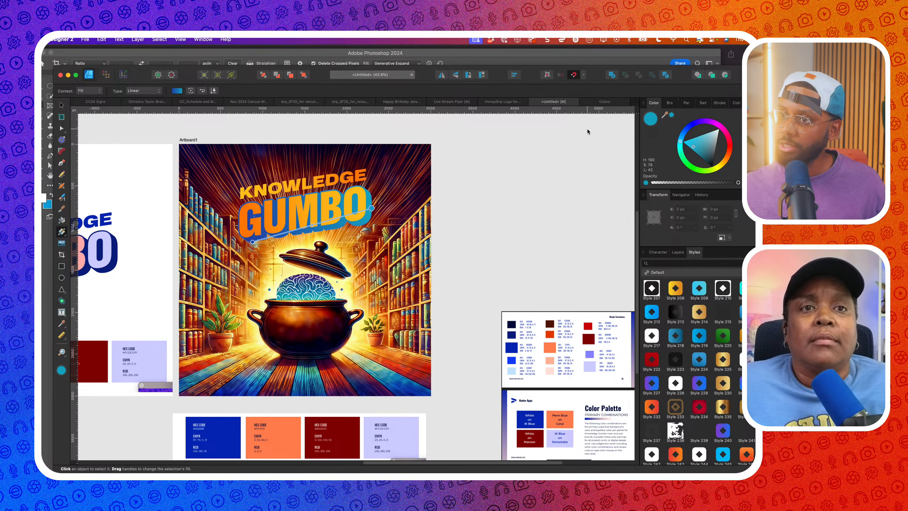
pyautogui.scroll(-3, 587, 130)
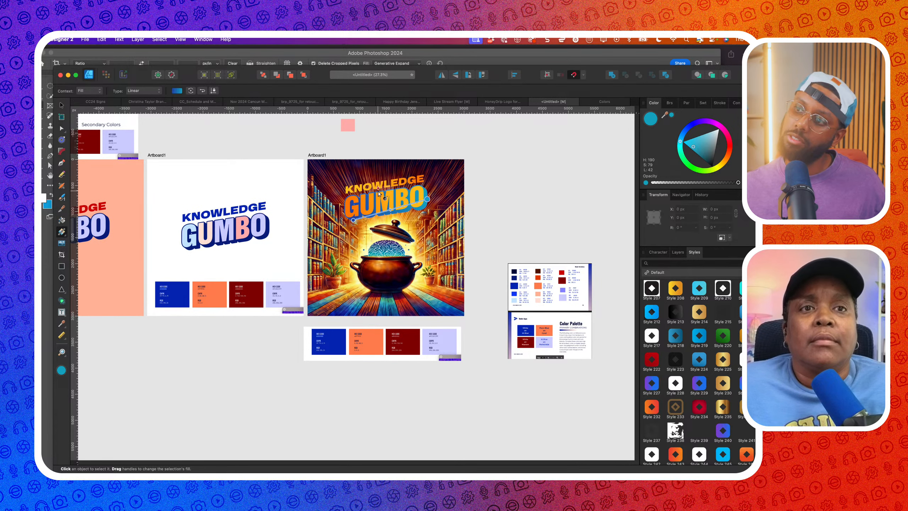
pyautogui.scroll(1, 378, 194)
pyautogui.moveTo(391, 211); pyautogui.dragTo(395, 209)
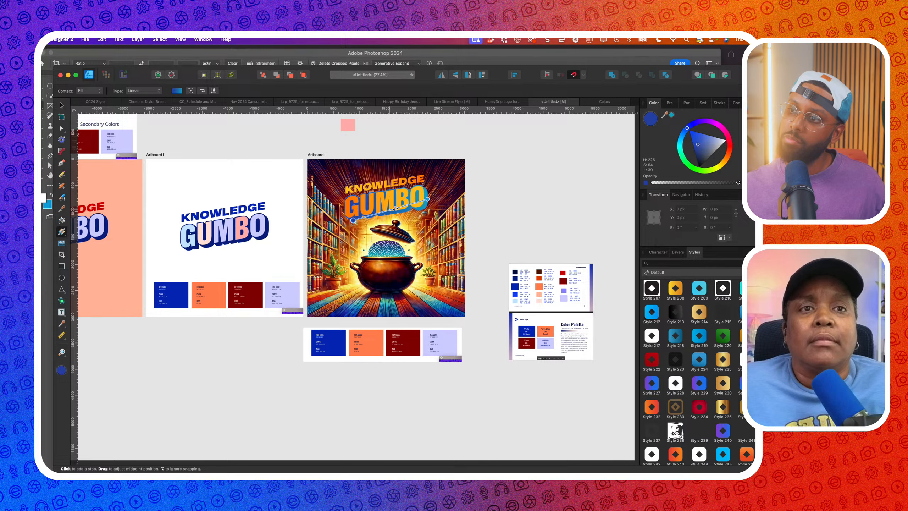
# Select the five GUMBO title pieces and group them with Cmd+G
pyautogui.click(62, 105)
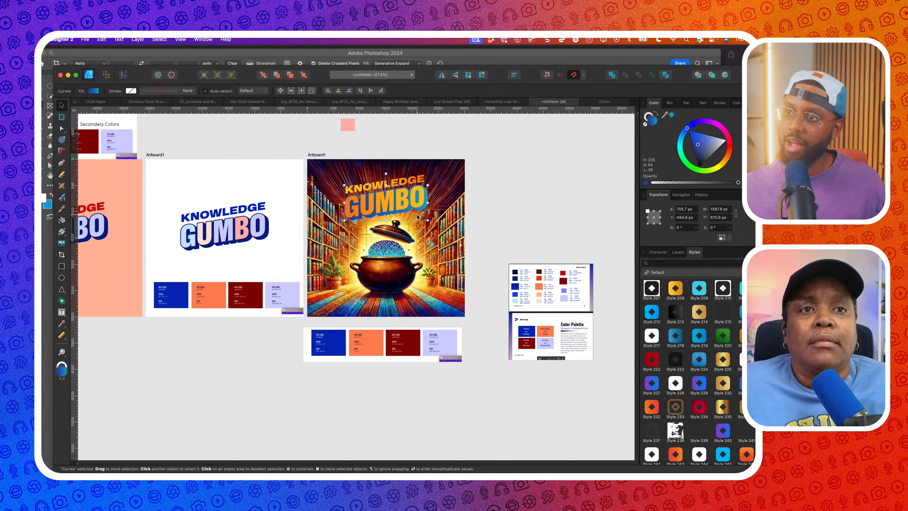
pyautogui.scroll(3, 417, 215)
pyautogui.keyDown('shift'); pyautogui.click(394, 203); pyautogui.keyUp('shift')
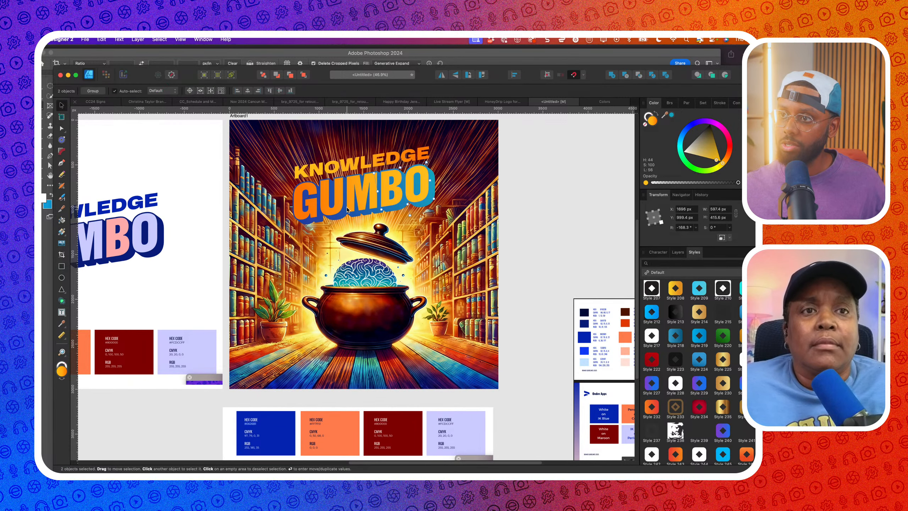
pyautogui.scroll(3, 348, 208)
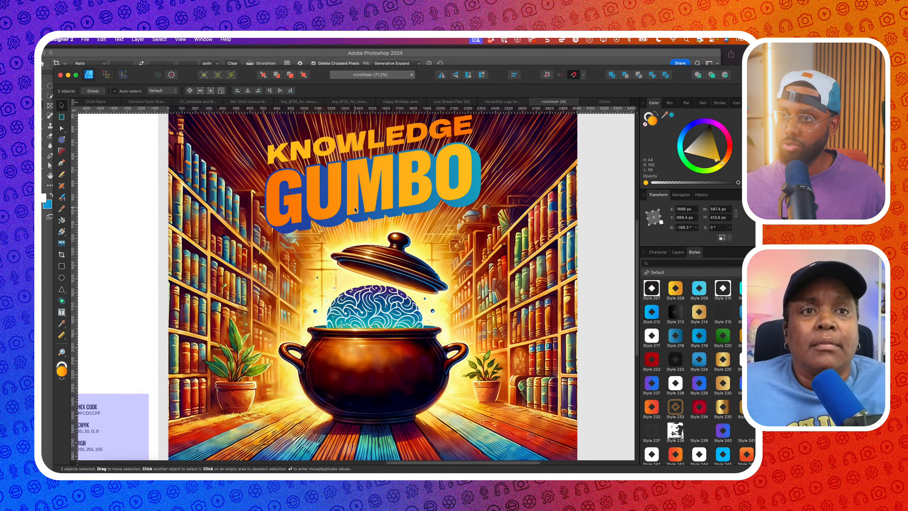
pyautogui.keyDown('shift'); pyautogui.click(302, 215); pyautogui.keyUp('shift')
pyautogui.scroll(-2, 298, 213)
pyautogui.press('super+g')
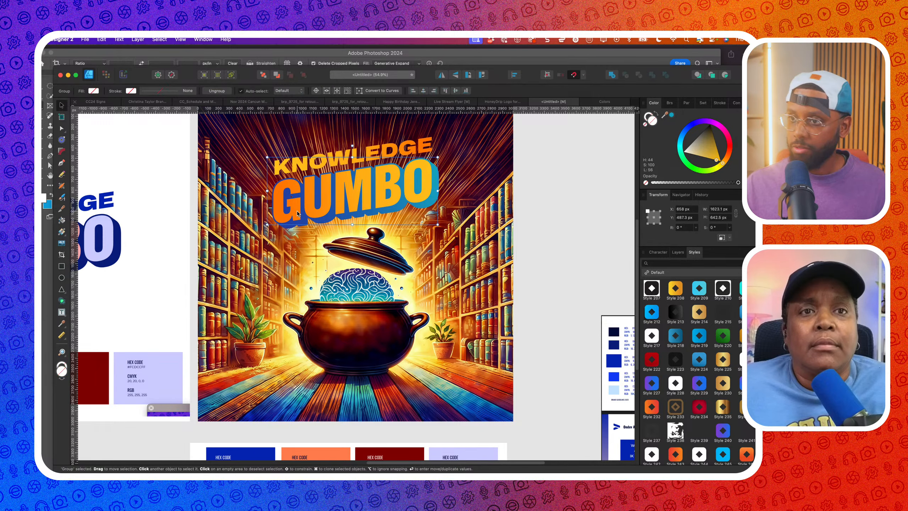
# Select the Curves layer below the group in the Layers panel and open its blend modes
pyautogui.click(677, 252)
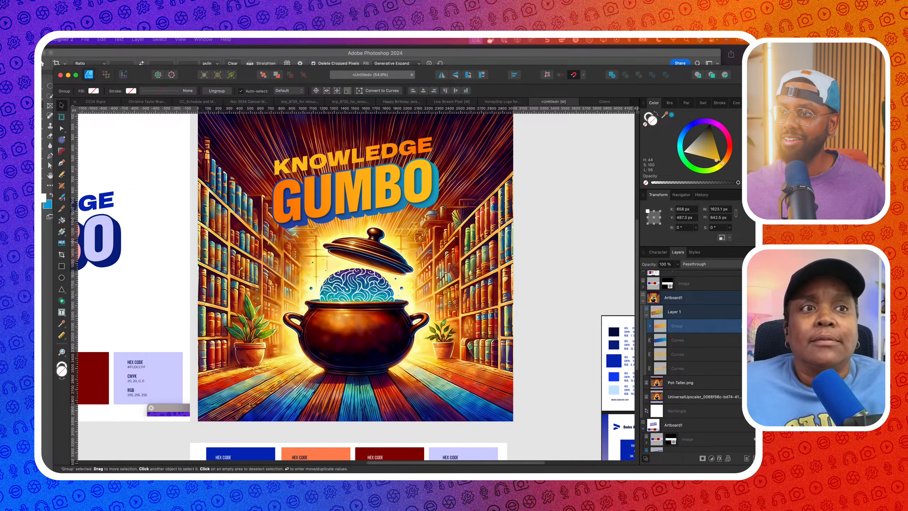
pyautogui.click(713, 339)
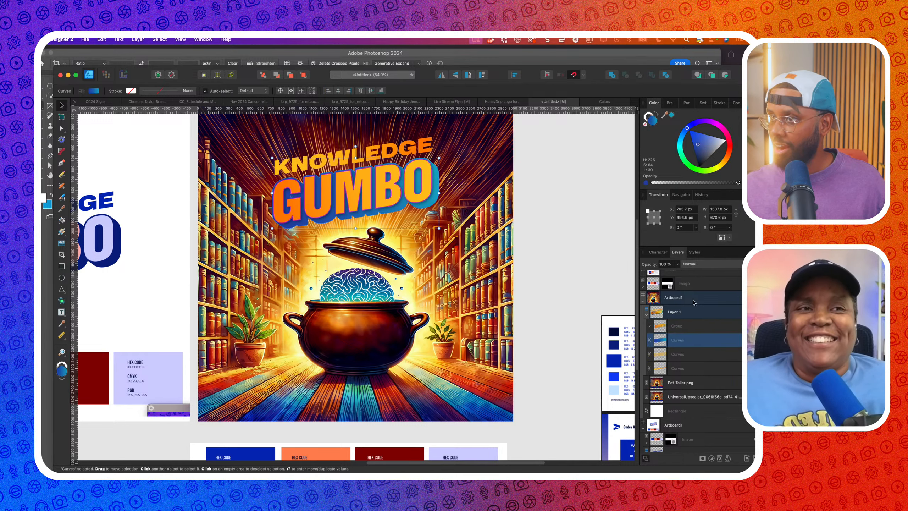
pyautogui.click(709, 263)
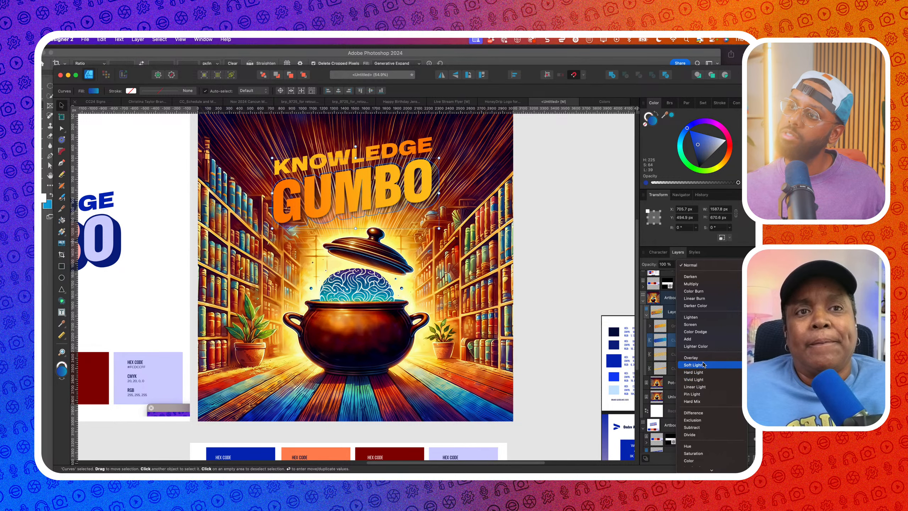
# Try Linear Light on the Curves layer, revert to Normal, and lower its opacity
pyautogui.click(696, 387)
pyautogui.scroll(-3, 550, 316)
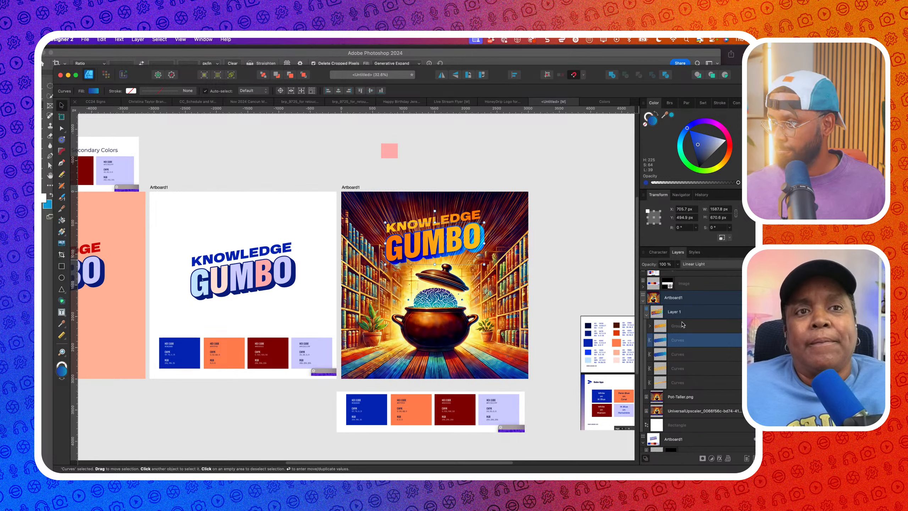
pyautogui.click(697, 264)
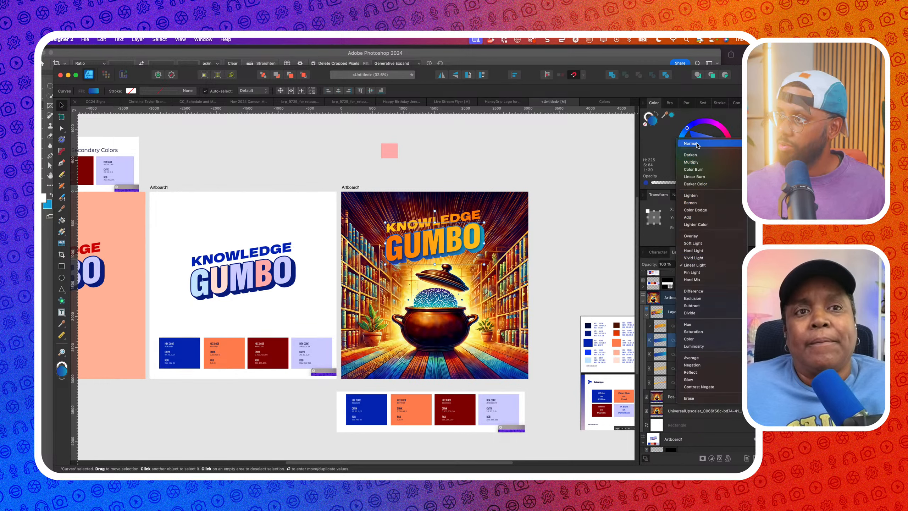
pyautogui.click(690, 153)
pyautogui.click(679, 264)
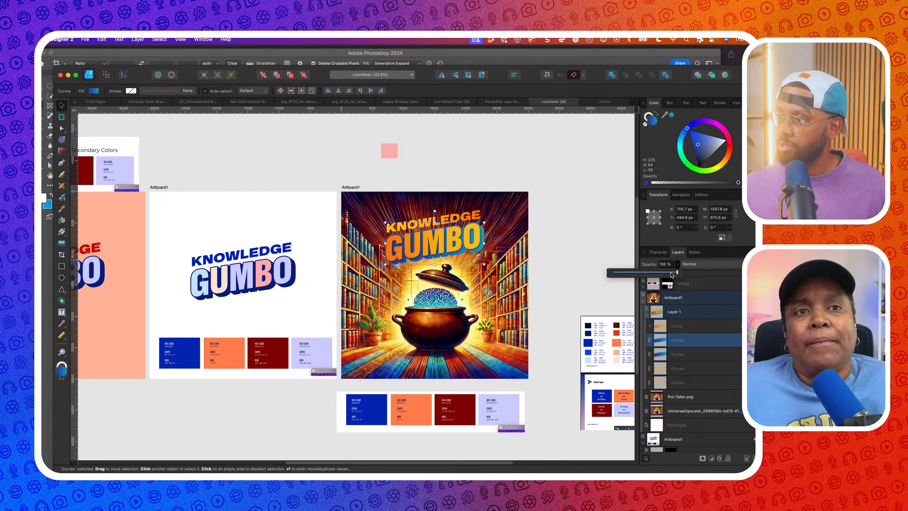
pyautogui.moveTo(671, 275); pyautogui.dragTo(651, 273)
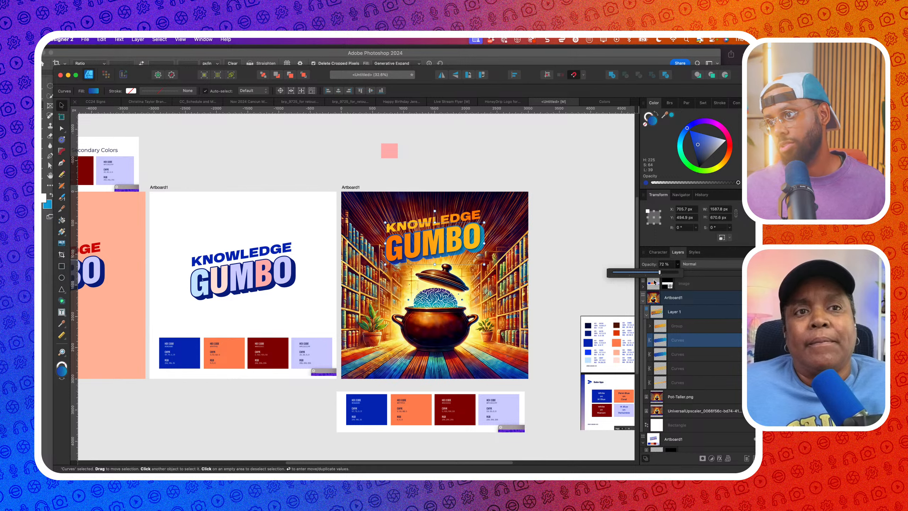
# Give the next Curves layer an Outer Shadow with about 96 px offset and 92 px radius
pyautogui.click(685, 354)
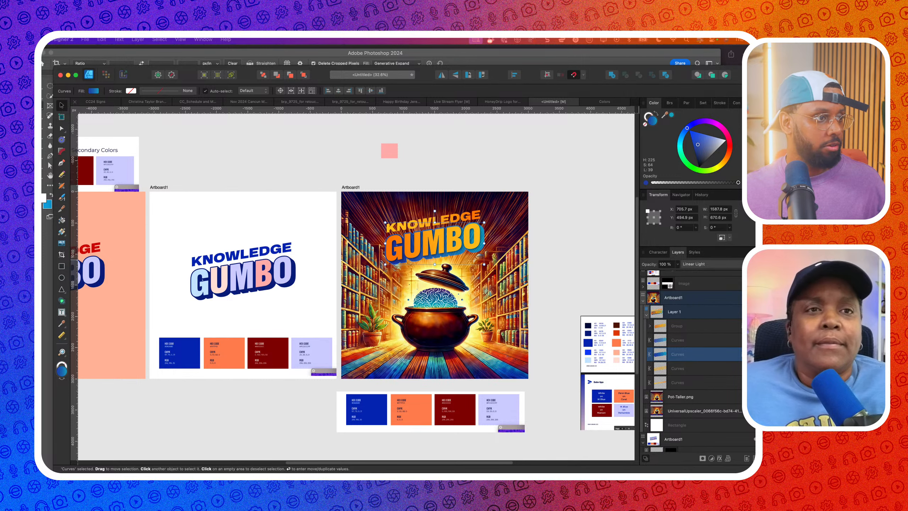
pyautogui.moveTo(528, 268); pyautogui.dragTo(172, 205)
pyautogui.moveTo(196, 249); pyautogui.dragTo(256, 255)
pyautogui.moveTo(196, 241); pyautogui.dragTo(285, 241)
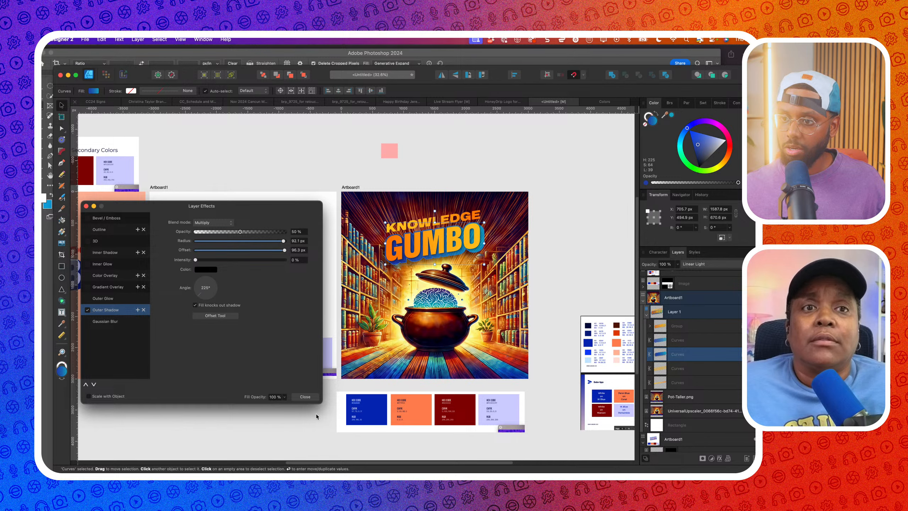
# Select another title Curves layer and try white, then orange-yellow fills
pyautogui.click(305, 396)
pyautogui.click(677, 382)
pyautogui.scroll(3, 477, 212)
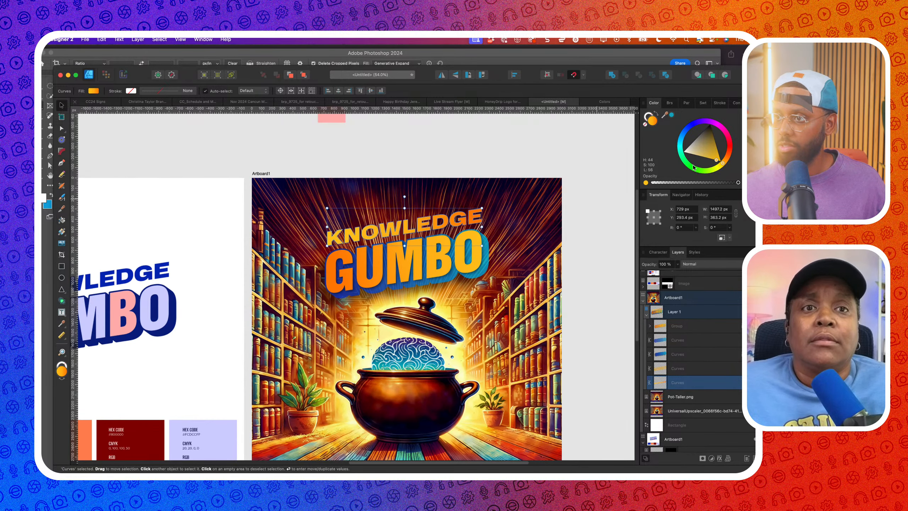
pyautogui.moveTo(693, 167); pyautogui.dragTo(694, 146)
pyautogui.scroll(-4, 624, 166)
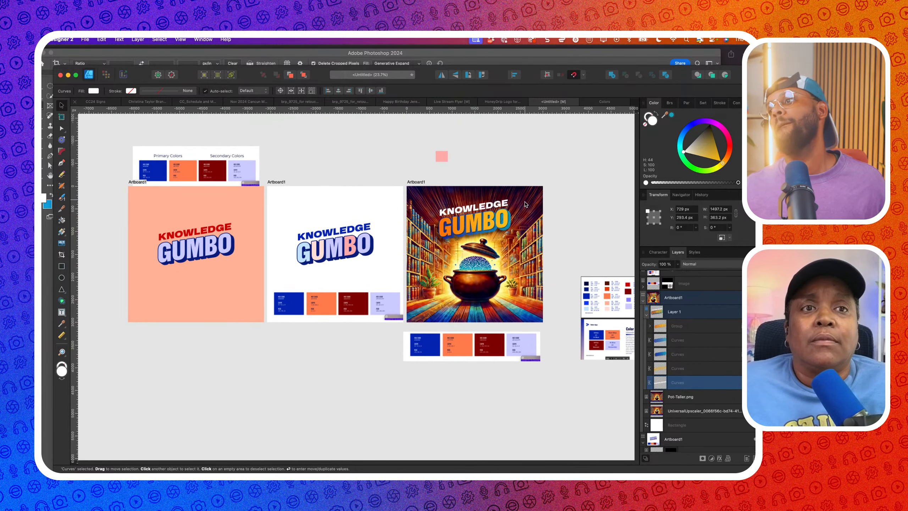
pyautogui.scroll(3, 604, 186)
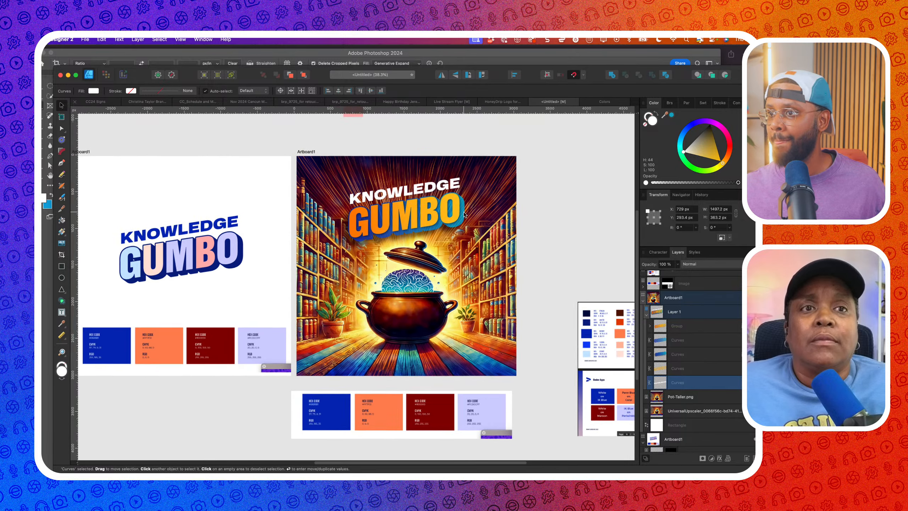
pyautogui.moveTo(722, 167)
pyautogui.mouseDown()
pyautogui.moveTo(708, 152)
pyautogui.moveTo(720, 167)
pyautogui.moveTo(725, 129)
pyautogui.moveTo(686, 122)
pyautogui.moveTo(675, 191)
pyautogui.moveTo(711, 199)
pyautogui.moveTo(735, 178)
pyautogui.mouseUp()
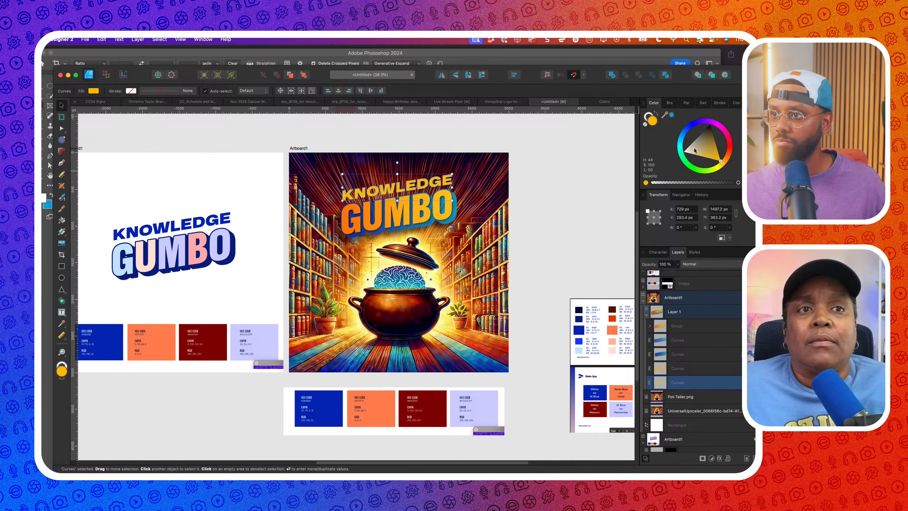
# Fill KNOWLEDGE with a pale yellow sampled from the glowing pot
pyautogui.moveTo(665, 114); pyautogui.dragTo(431, 277)
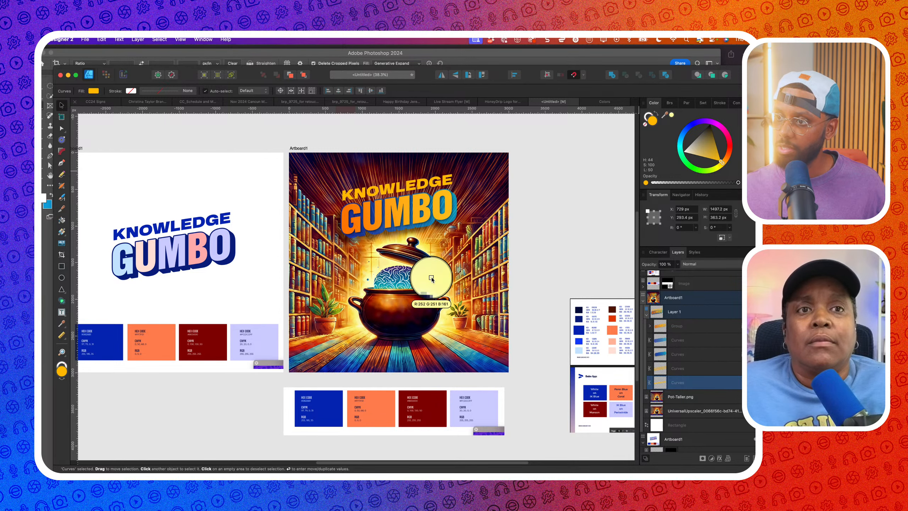
pyautogui.click(671, 116)
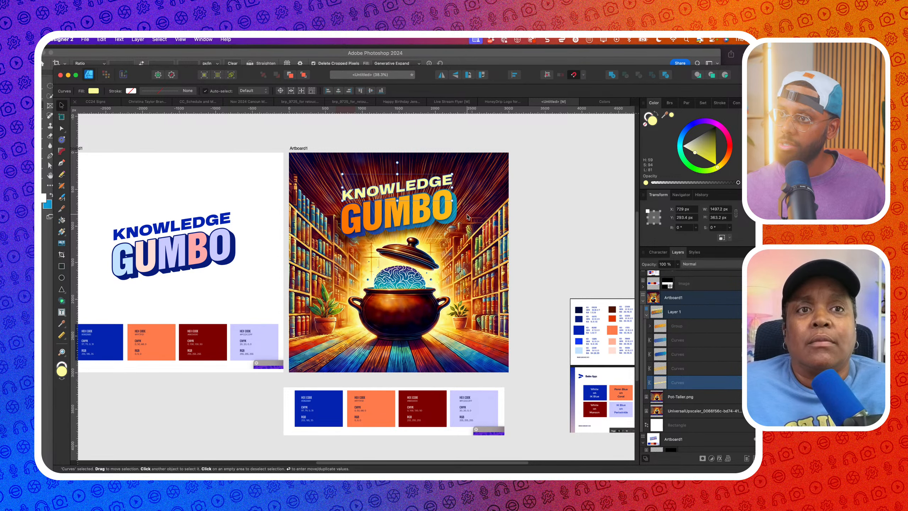
pyautogui.scroll(3, 467, 217)
pyautogui.scroll(-3, 467, 217)
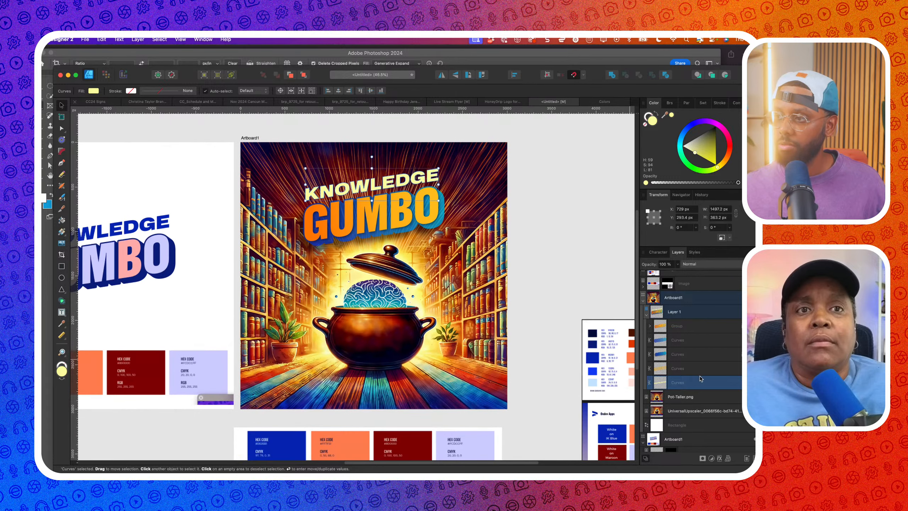
pyautogui.click(719, 458)
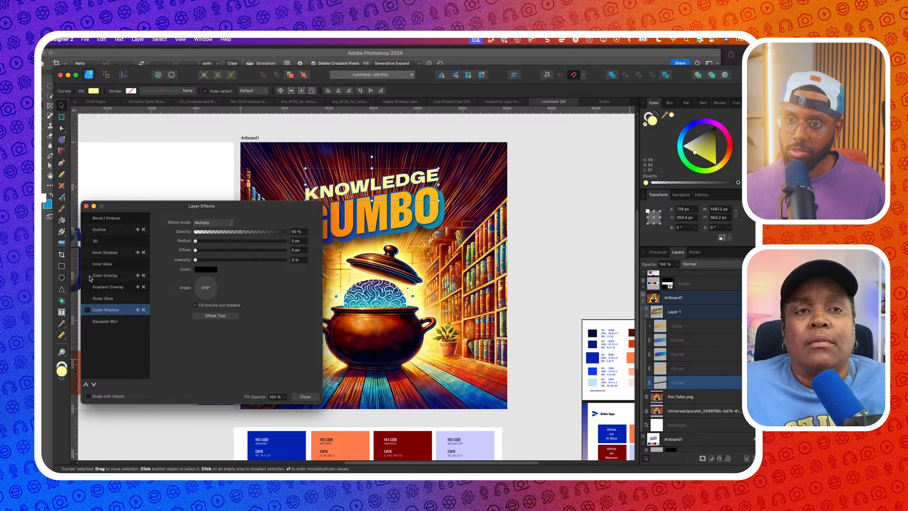
# Give KNOWLEDGE an outer glow in yellow FFDE5C sampled from the artwork
pyautogui.click(99, 300)
pyautogui.moveTo(200, 242); pyautogui.dragTo(227, 246)
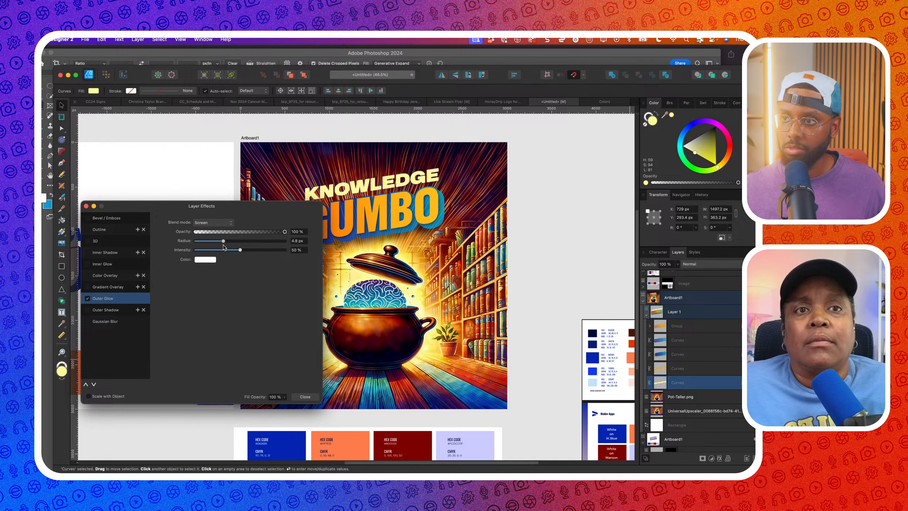
pyautogui.click(205, 259)
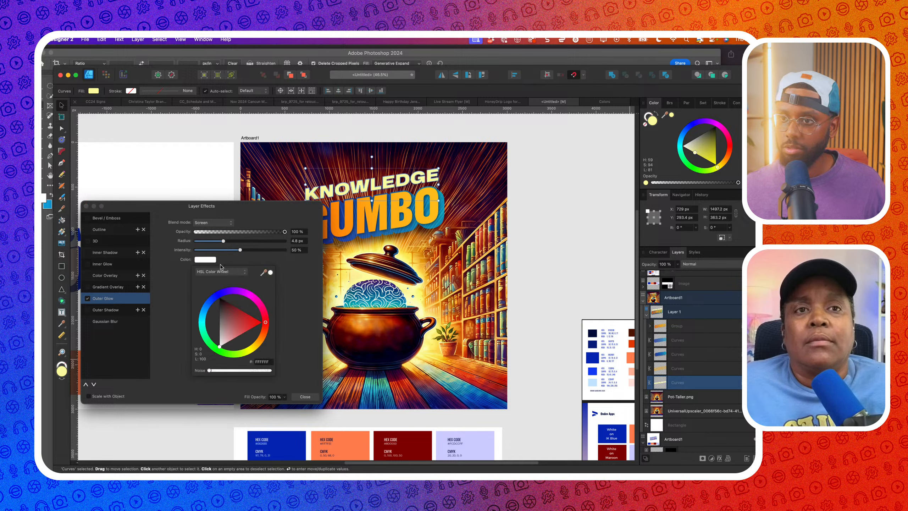
pyautogui.moveTo(270, 274); pyautogui.dragTo(439, 324)
pyautogui.click(271, 273)
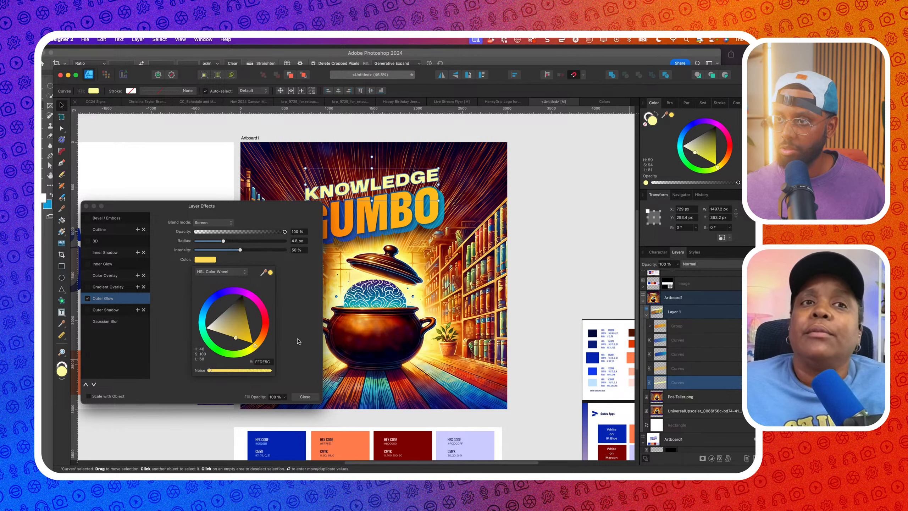
pyautogui.click(305, 397)
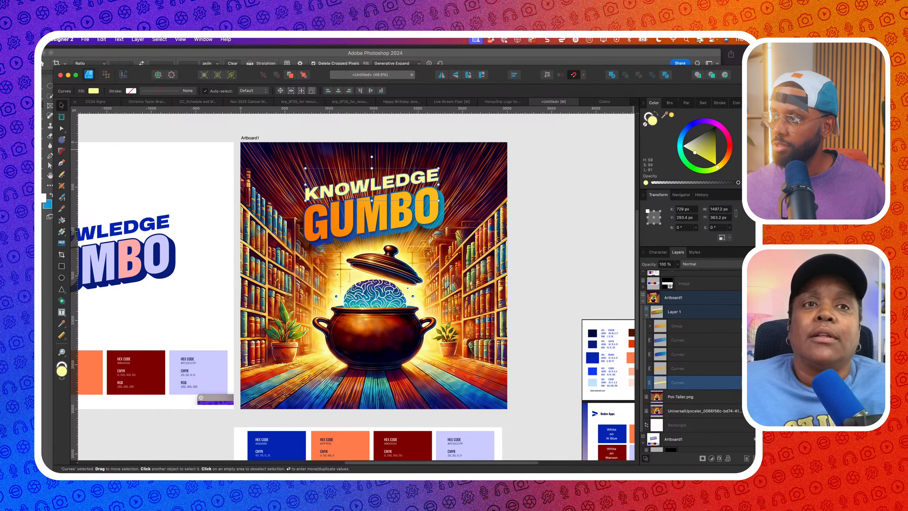
# Undo, then fill the KNOWLEDGE text with a light blue sampled from the brand swatch sheet
pyautogui.press('super+z')
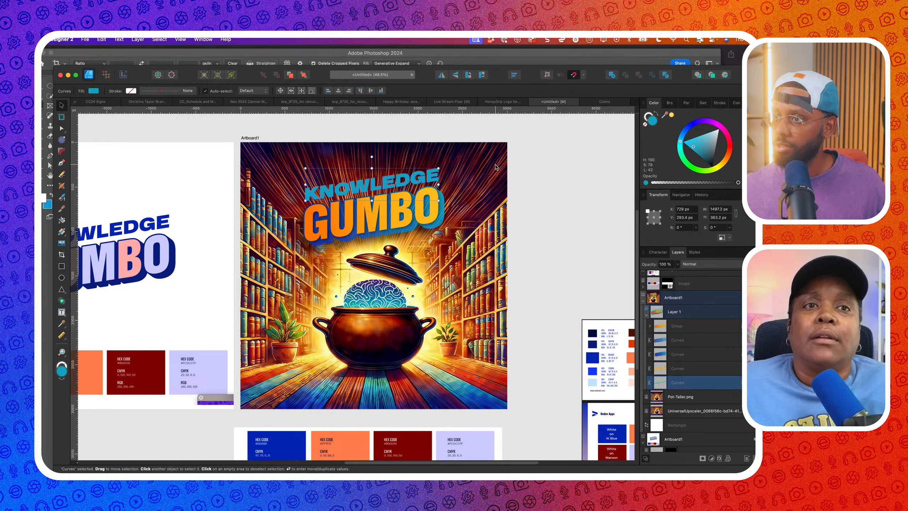
pyautogui.hscroll(3, 491, 215)
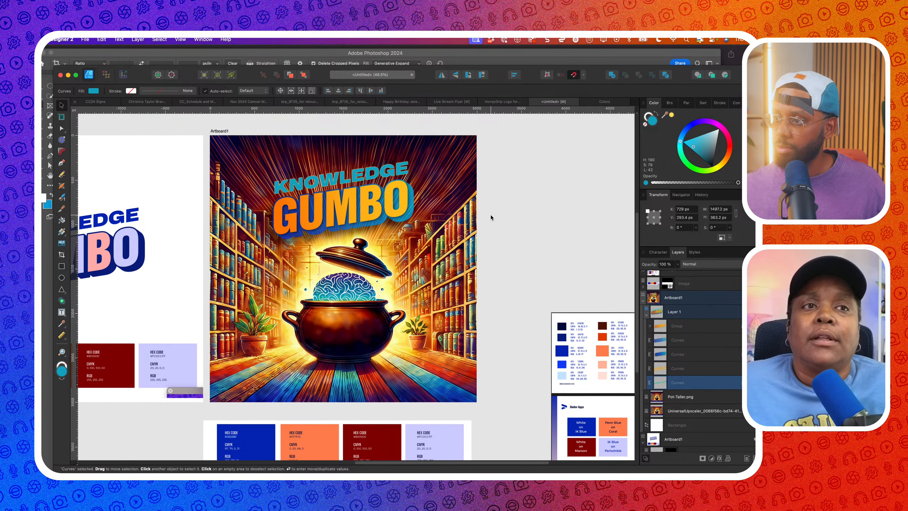
pyautogui.moveTo(671, 116); pyautogui.dragTo(563, 377)
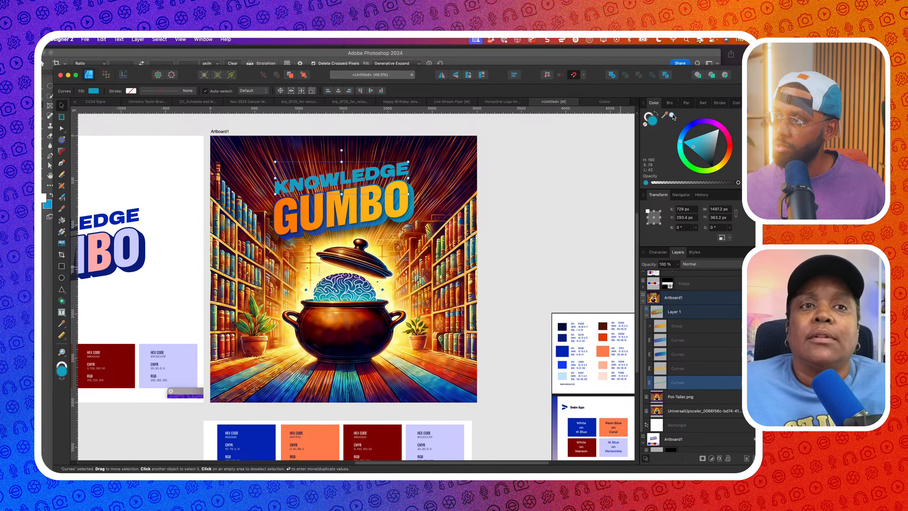
pyautogui.click(672, 116)
pyautogui.scroll(-2, 494, 180)
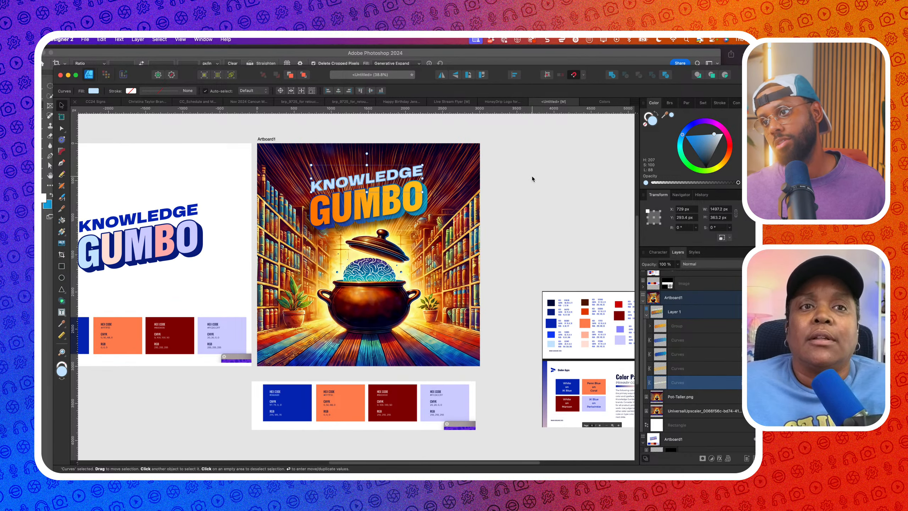
# Turn on an Outer Shadow in Layer Effects for the KNOWLEDGE lettering
pyautogui.click(745, 382)
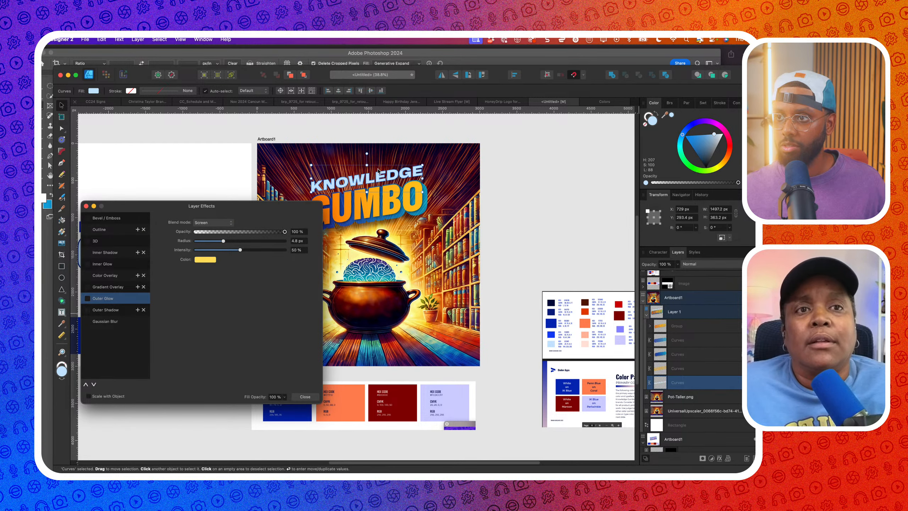
pyautogui.scroll(5, 378, 172)
pyautogui.scroll(-4, 378, 171)
pyautogui.click(545, 180)
pyautogui.hscroll(-1, 324, 195)
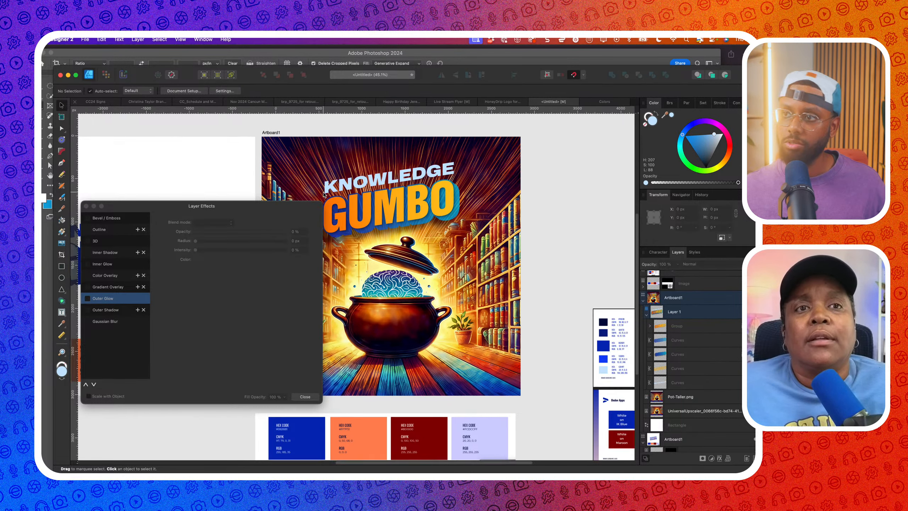
pyautogui.hscroll(-2, 324, 195)
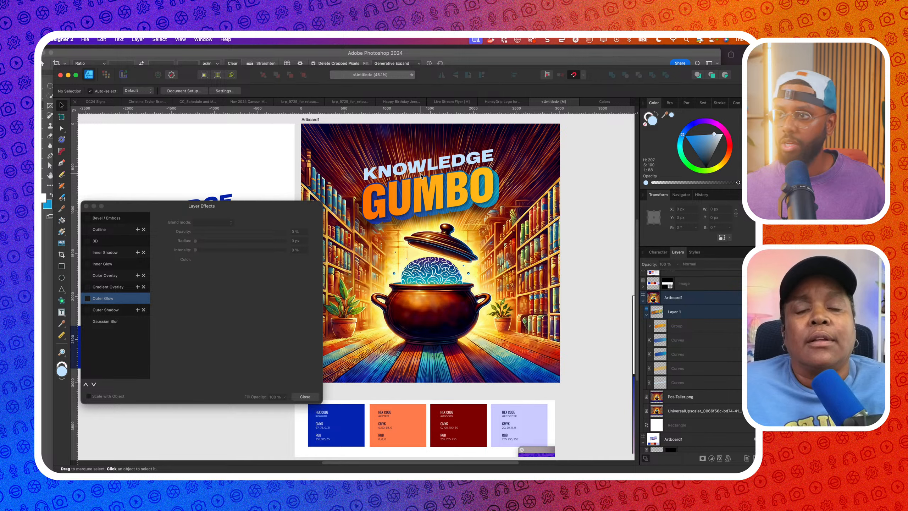
pyautogui.click(422, 174)
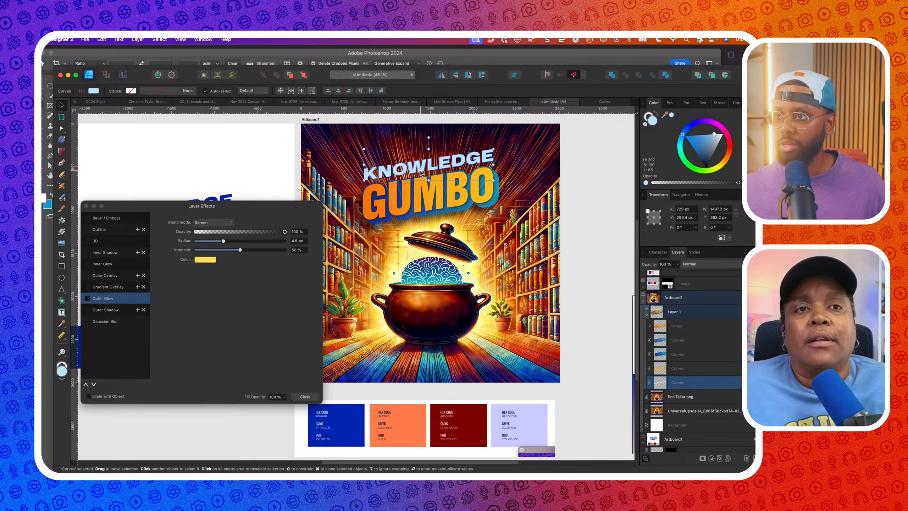
pyautogui.click(94, 311)
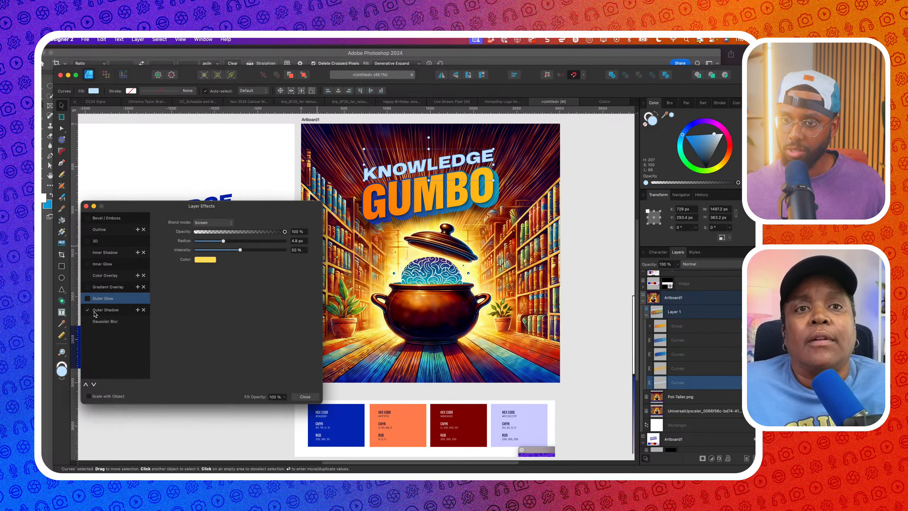
pyautogui.click(305, 397)
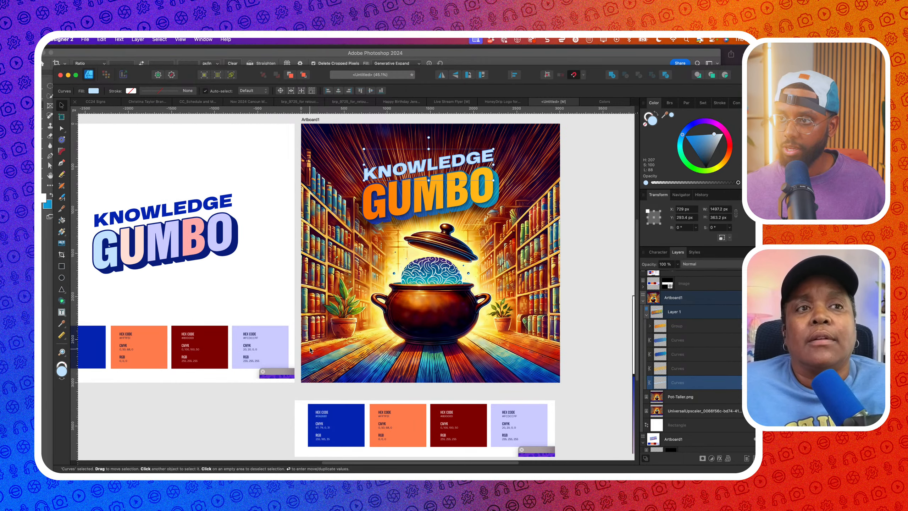
pyautogui.click(61, 279)
# Draw a near-black ellipse over the top of the cover and nudge it right
pyautogui.scroll(-3, 393, 232)
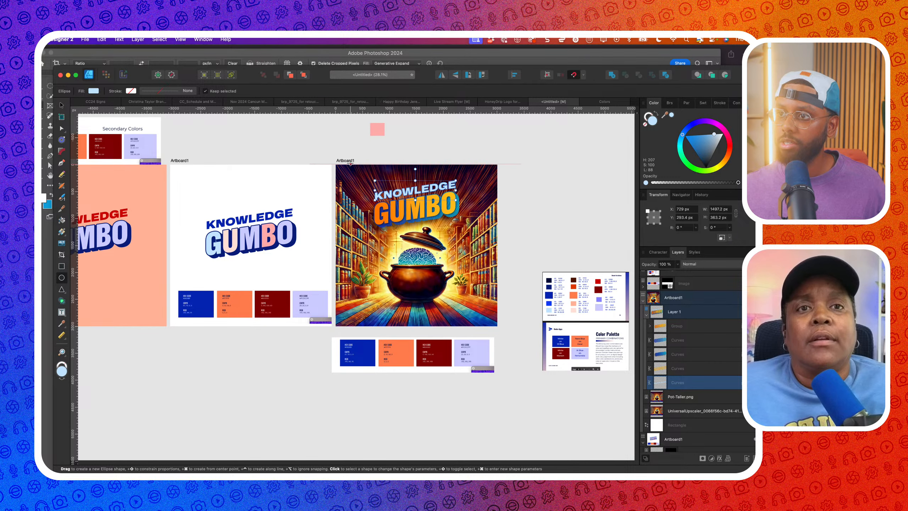
pyautogui.moveTo(350, 164)
pyautogui.mouseDown()
pyautogui.moveTo(476, 247)
pyautogui.moveTo(469, 240)
pyautogui.mouseUp()
pyautogui.moveTo(725, 140); pyautogui.dragTo(703, 163)
pyautogui.click(62, 104)
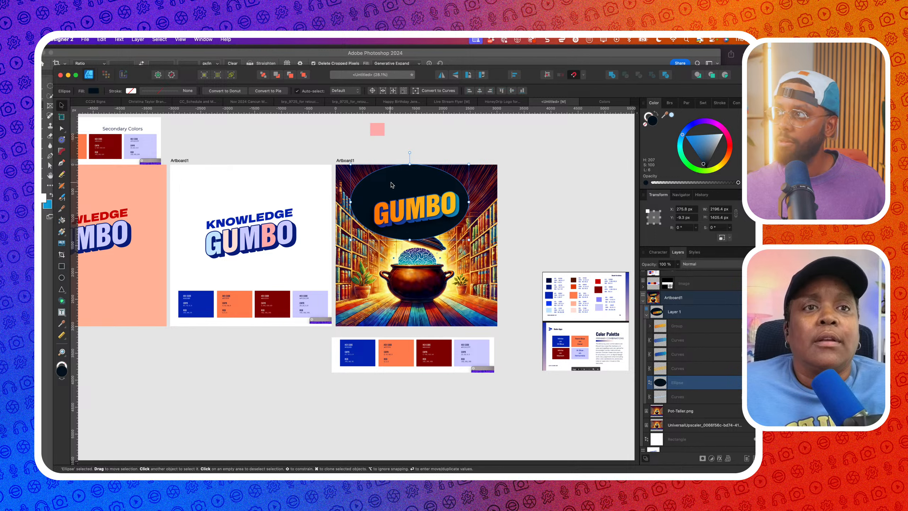
pyautogui.moveTo(391, 185); pyautogui.dragTo(398, 184)
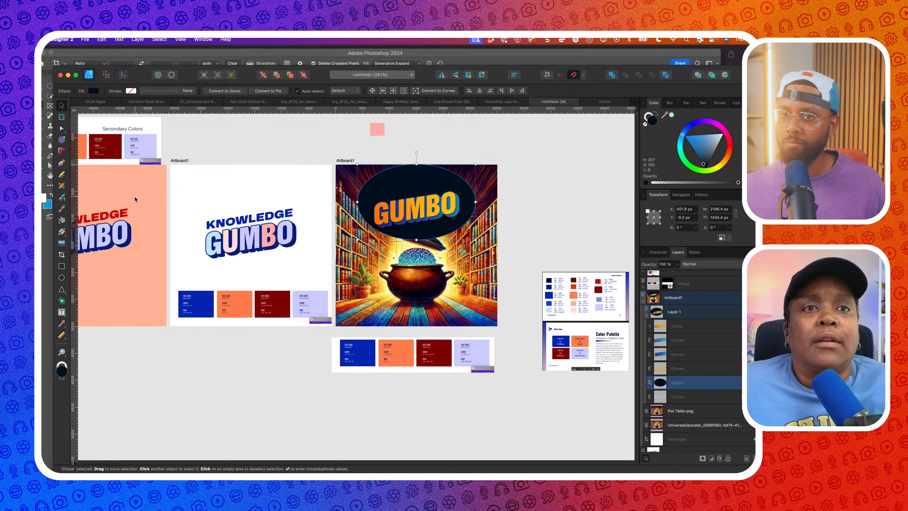
# Fade the ellipse with an elliptical transparency gradient, widening it and adding a stop
pyautogui.click(62, 236)
pyautogui.click(93, 243)
pyautogui.moveTo(416, 199); pyautogui.dragTo(375, 201)
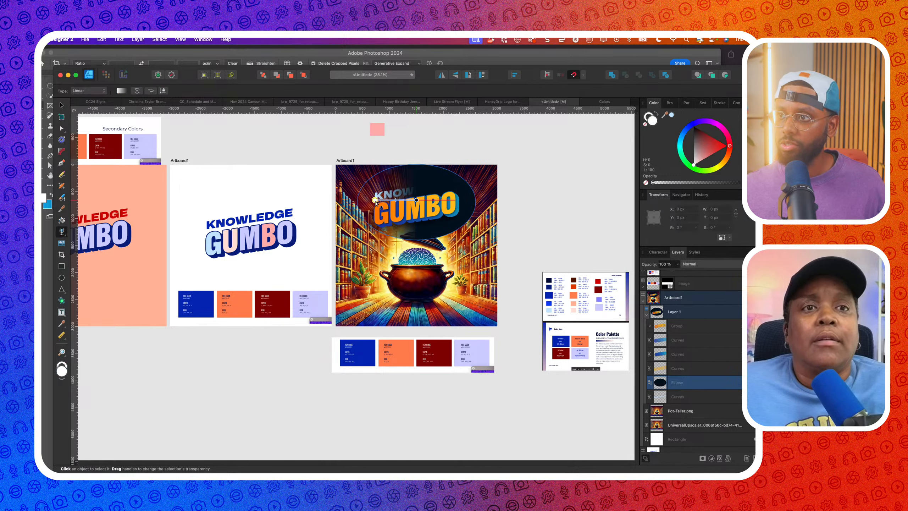
pyautogui.click(89, 90)
pyautogui.click(85, 99)
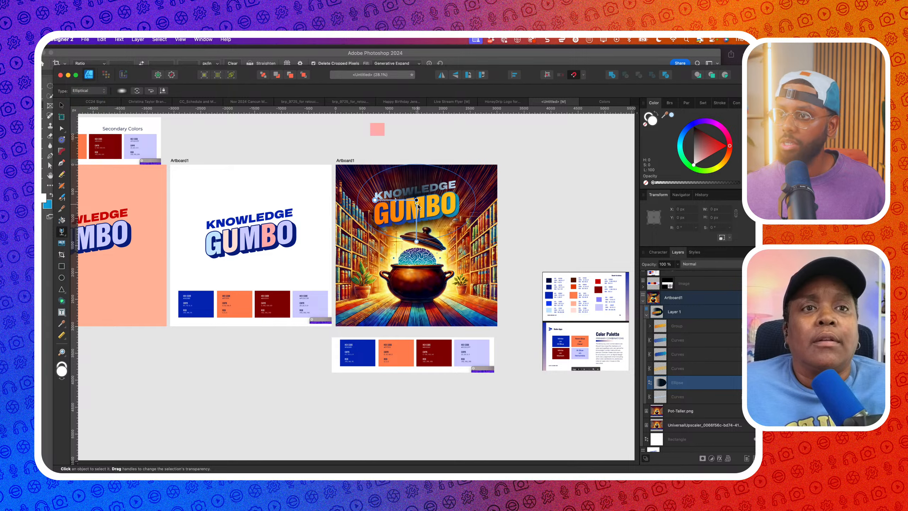
pyautogui.moveTo(417, 241); pyautogui.dragTo(416, 234)
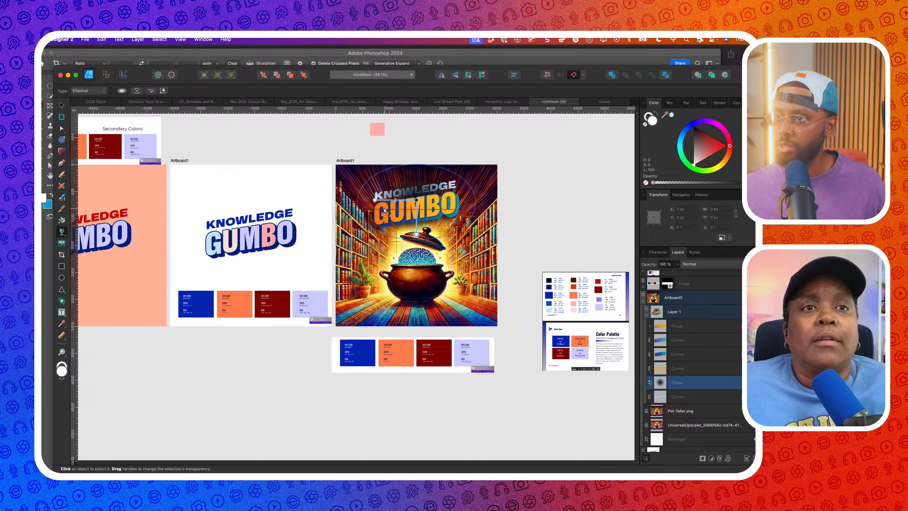
pyautogui.moveTo(374, 200); pyautogui.dragTo(361, 200)
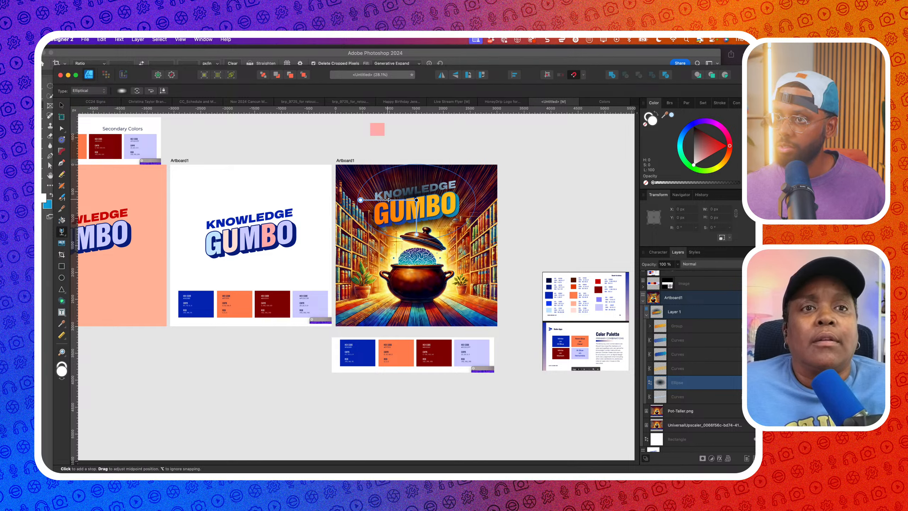
pyautogui.click(378, 200)
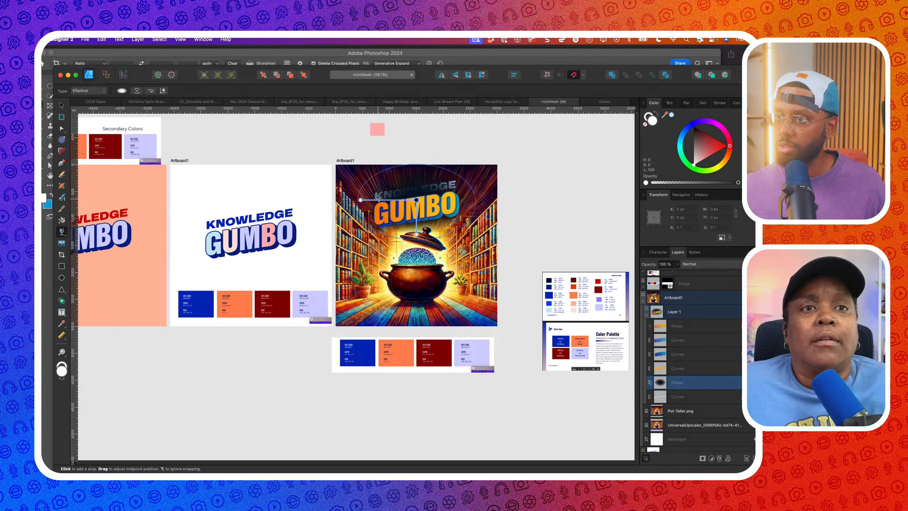
pyautogui.click(417, 236)
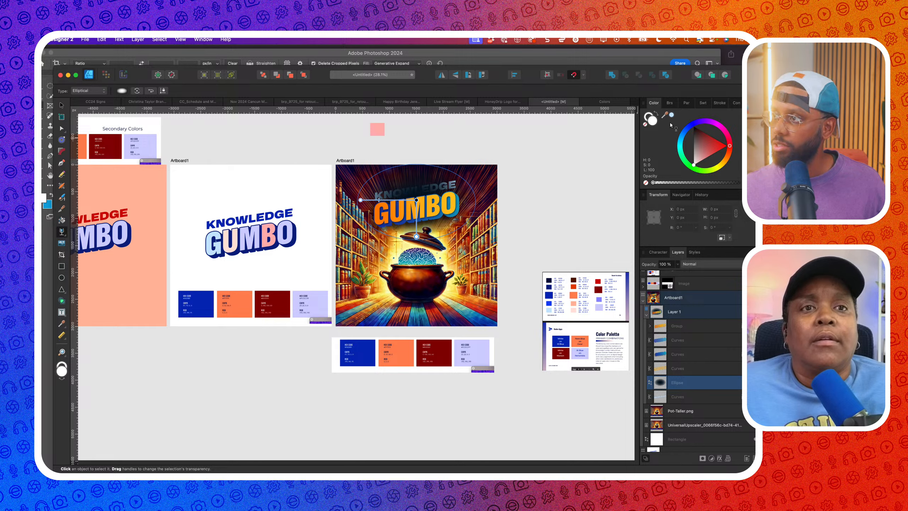
# Sample a red from the artwork as the current colour
pyautogui.moveTo(666, 117); pyautogui.dragTo(433, 314)
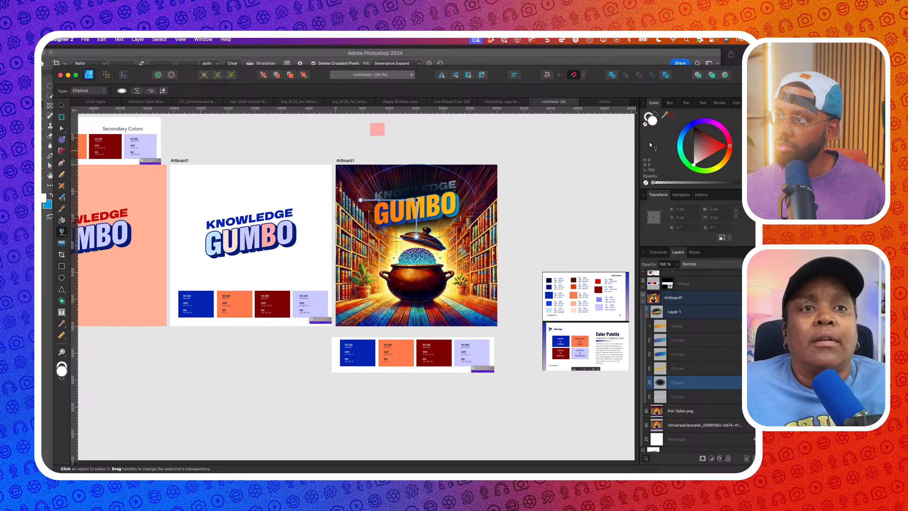
pyautogui.click(672, 115)
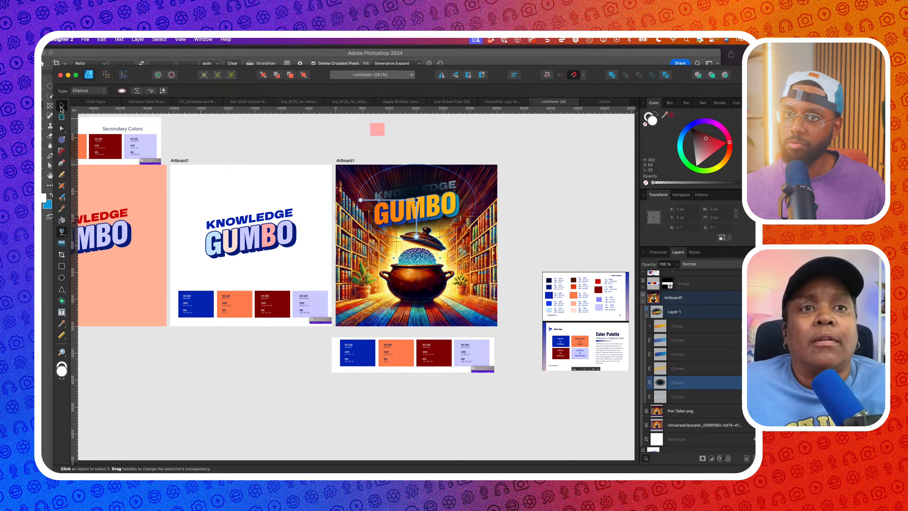
pyautogui.click(61, 106)
# Fill the ellipse with the sampled red, darken it, and move it beneath the lettering layers
pyautogui.click(673, 115)
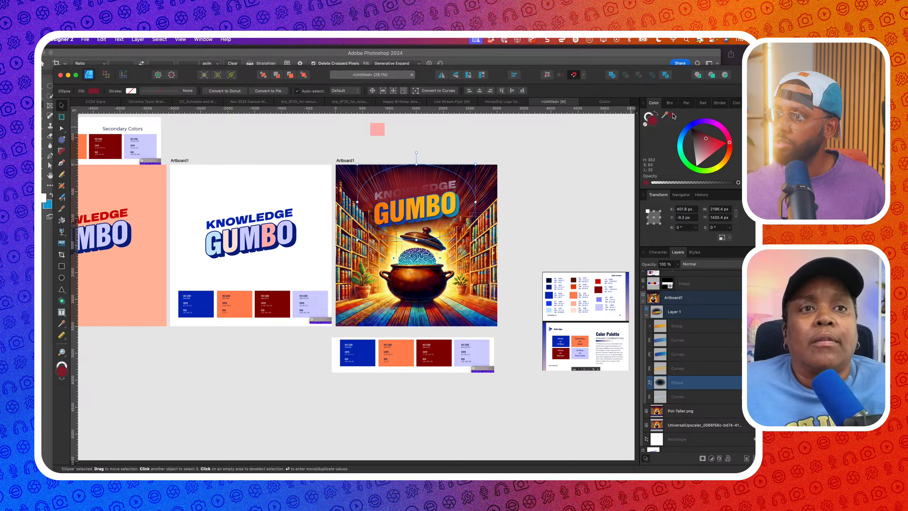
pyautogui.click(703, 135)
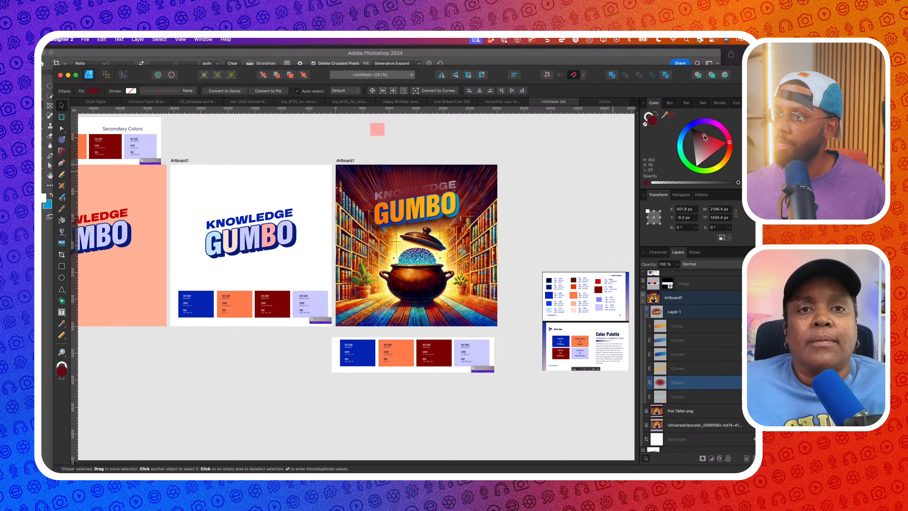
pyautogui.moveTo(704, 135); pyautogui.dragTo(698, 131)
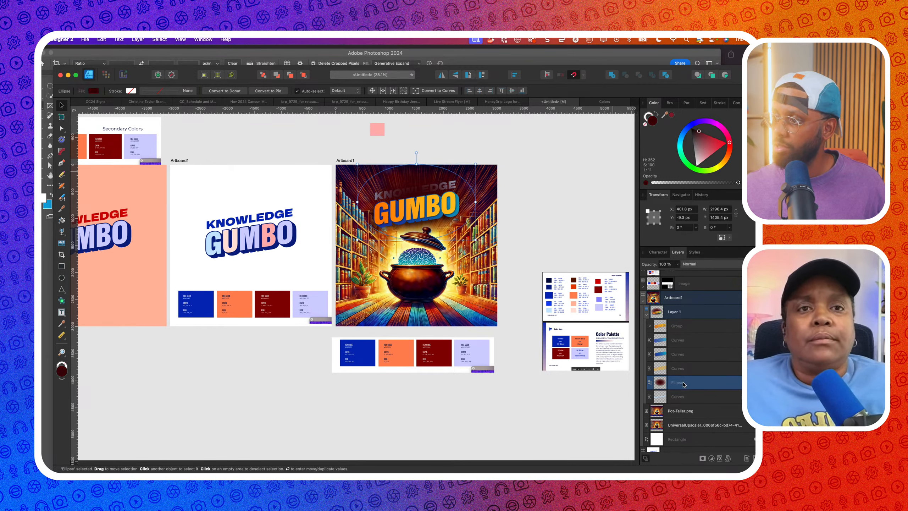
pyautogui.moveTo(675, 400); pyautogui.dragTo(673, 404)
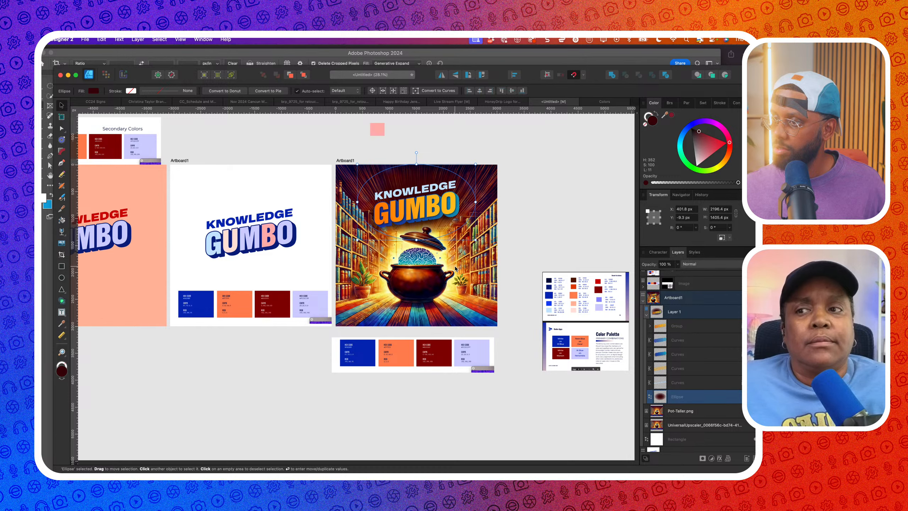
# Lower and shorten the ellipse, then tilt it 8 degrees
pyautogui.moveTo(401, 196); pyautogui.dragTo(429, 208)
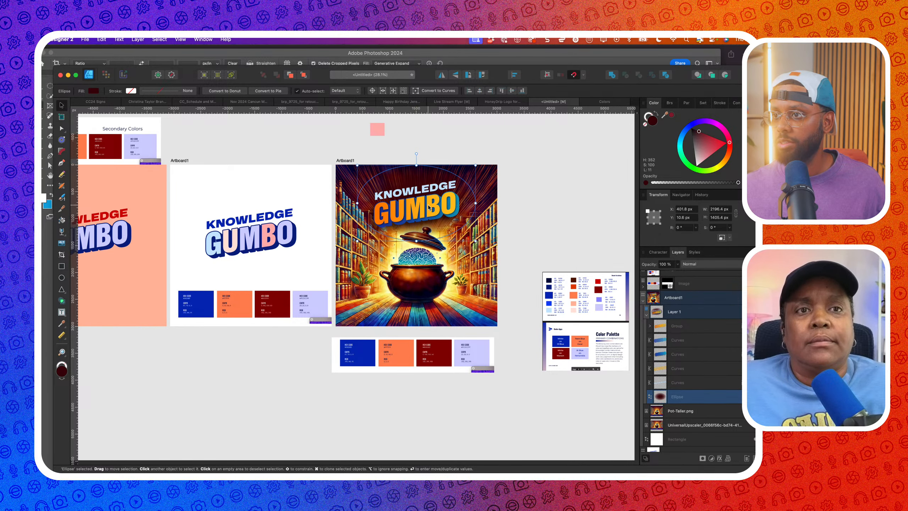
pyautogui.scroll(3, 428, 207)
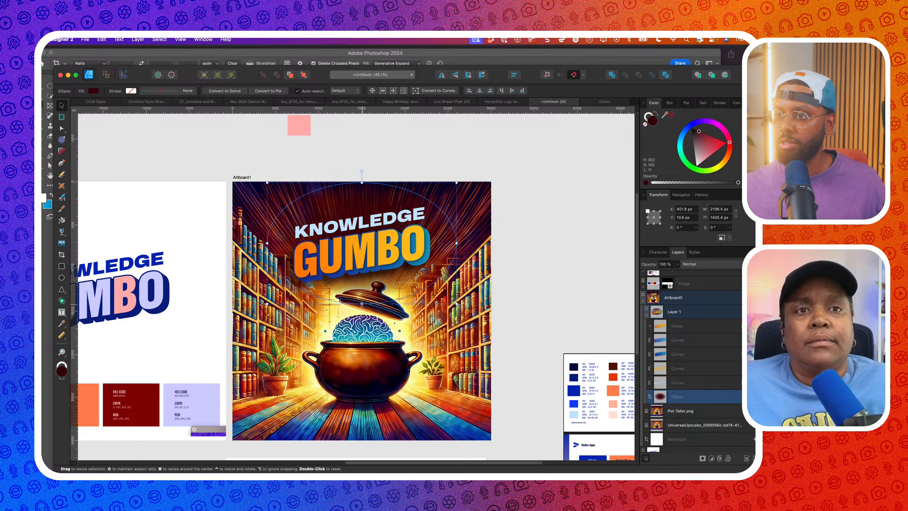
pyautogui.moveTo(361, 303); pyautogui.dragTo(362, 277)
pyautogui.moveTo(381, 209); pyautogui.dragTo(382, 233)
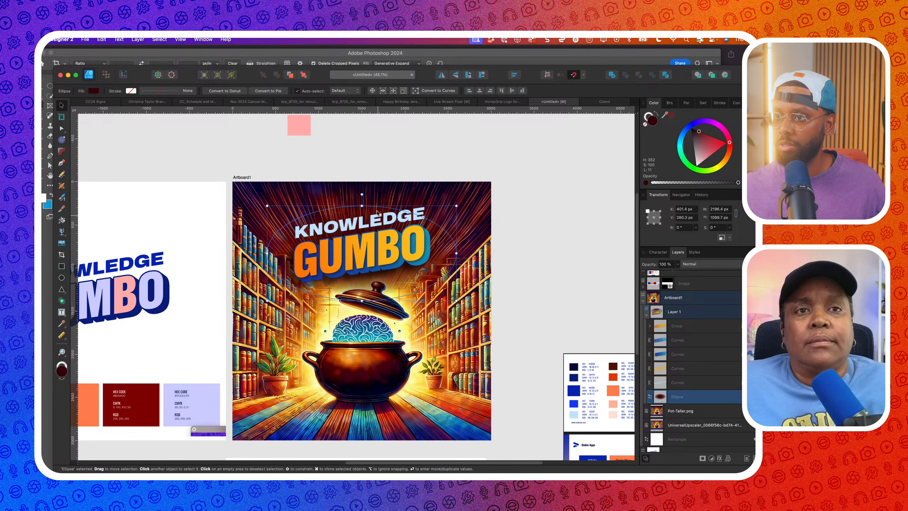
pyautogui.moveTo(362, 194); pyautogui.dragTo(354, 193)
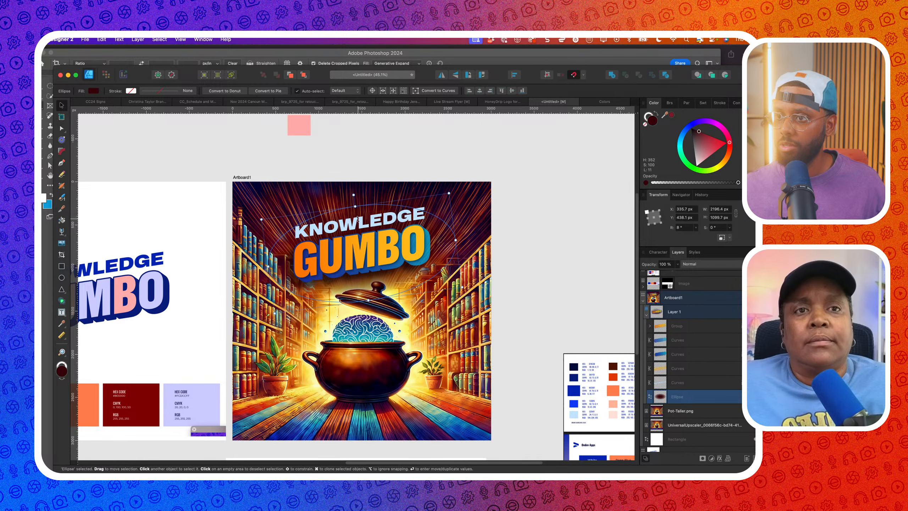
# Set the ellipse's blend mode to Multiply
pyautogui.scroll(-3, 359, 216)
pyautogui.scroll(-2, 359, 216)
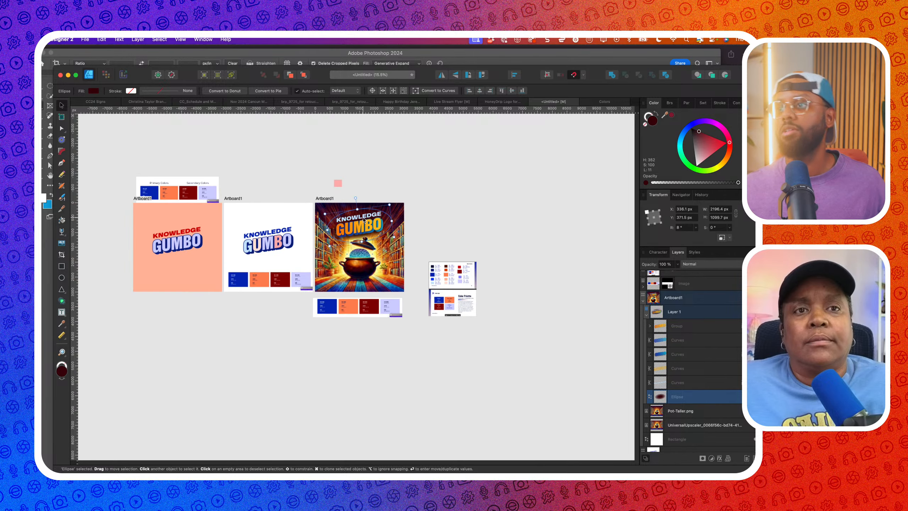
pyautogui.scroll(3, 392, 238)
pyautogui.click(701, 263)
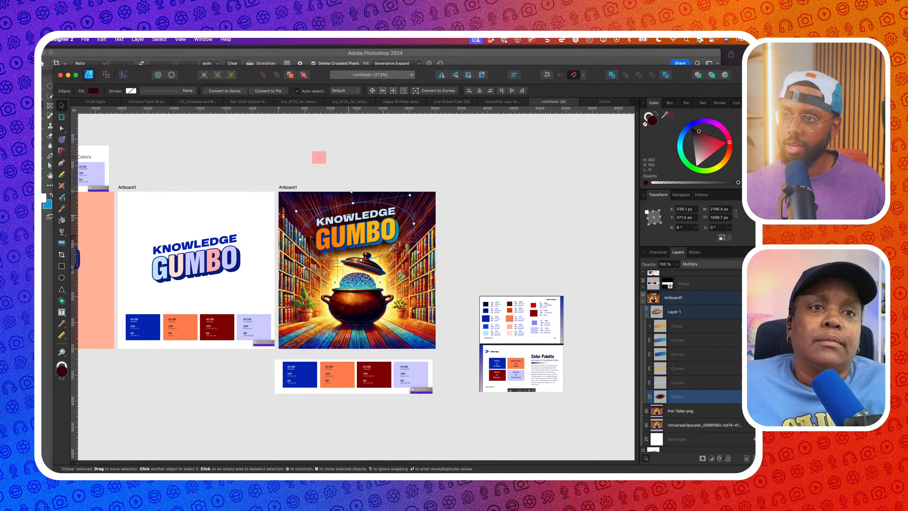
pyautogui.scroll(5, 353, 210)
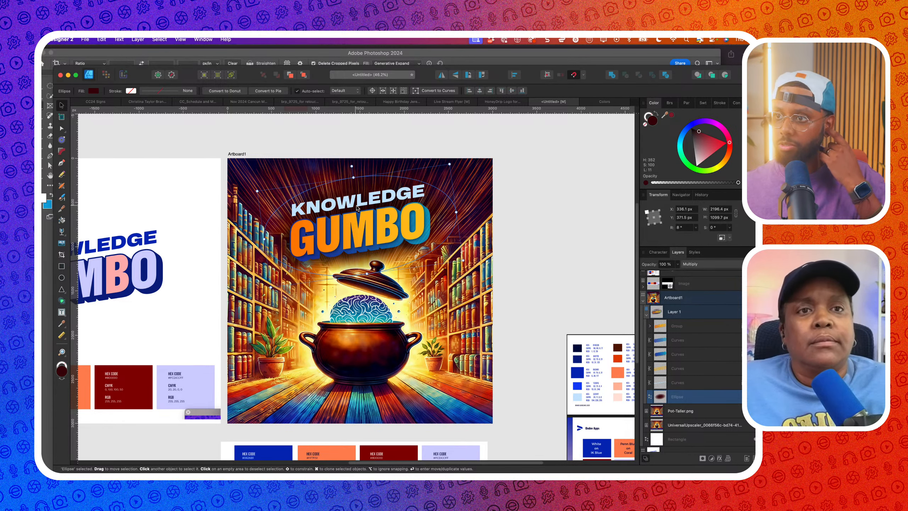
pyautogui.scroll(-3, 354, 210)
# Fill KNOWLEDGE with teal sampled from the brain, lightened to bright cyan
pyautogui.click(367, 206)
pyautogui.scroll(4, 366, 207)
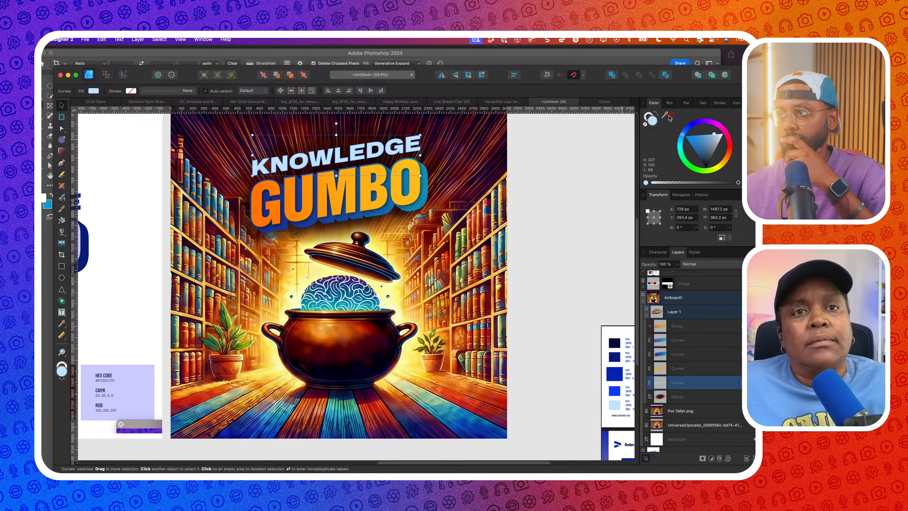
pyautogui.moveTo(599, 181); pyautogui.dragTo(376, 291)
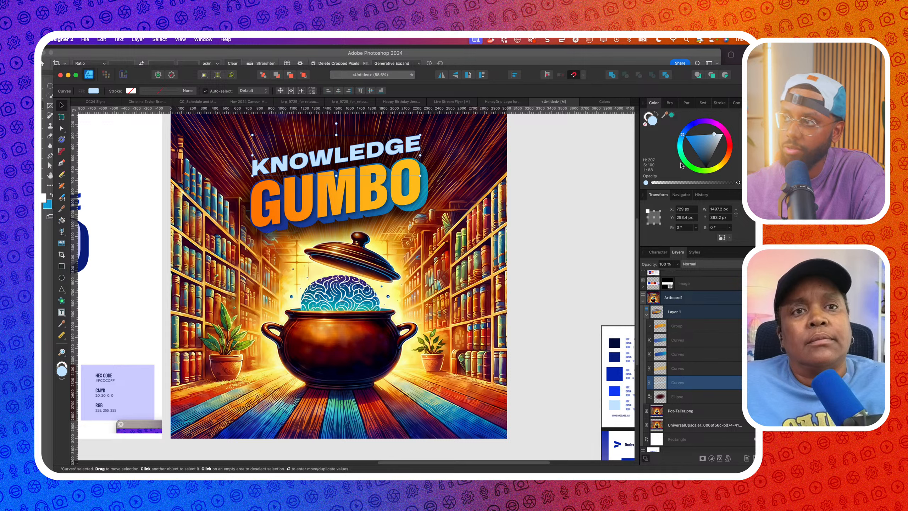
pyautogui.click(671, 115)
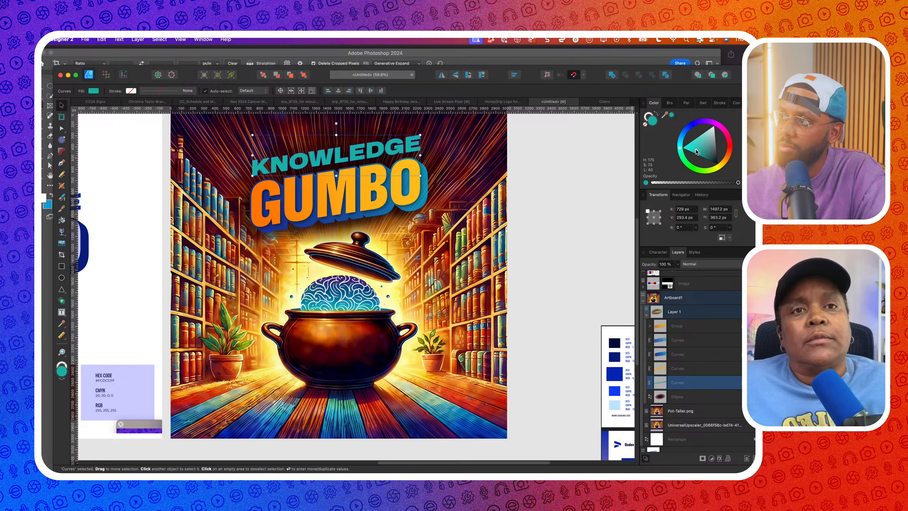
pyautogui.moveTo(694, 151); pyautogui.dragTo(704, 132)
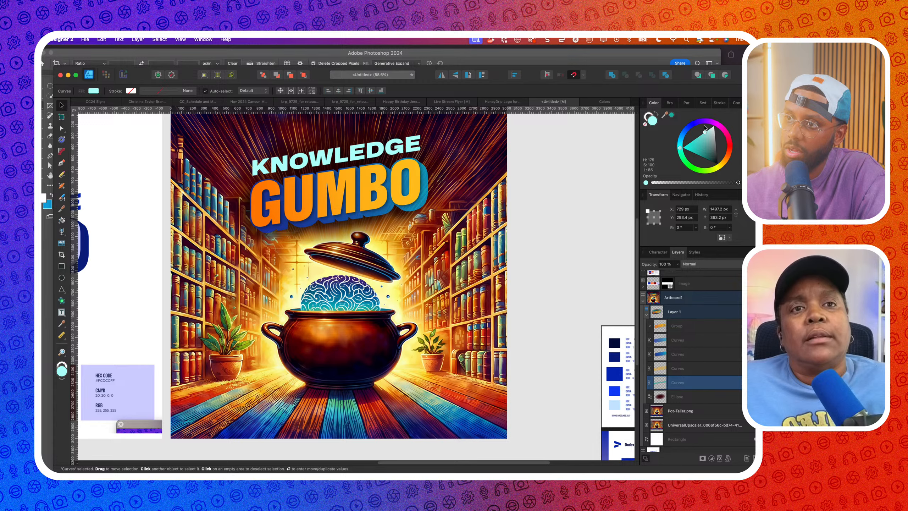
pyautogui.scroll(-5, 567, 131)
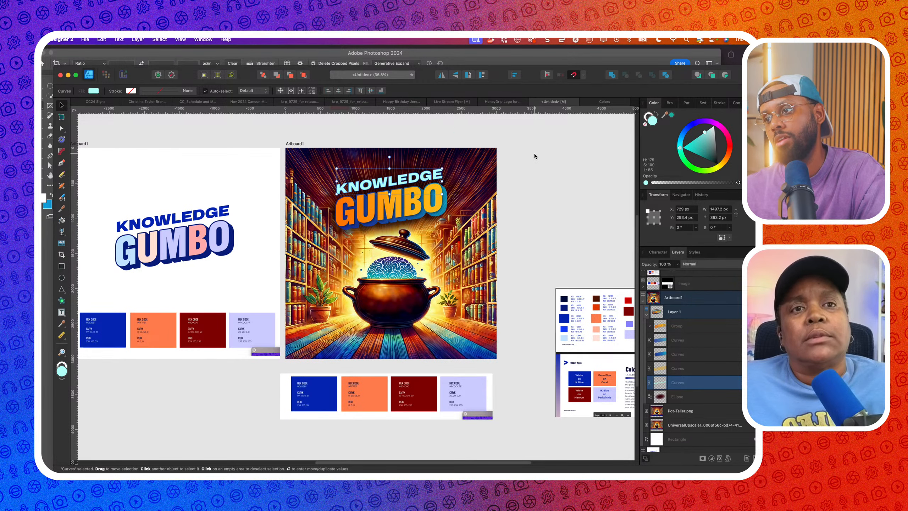
pyautogui.click(534, 153)
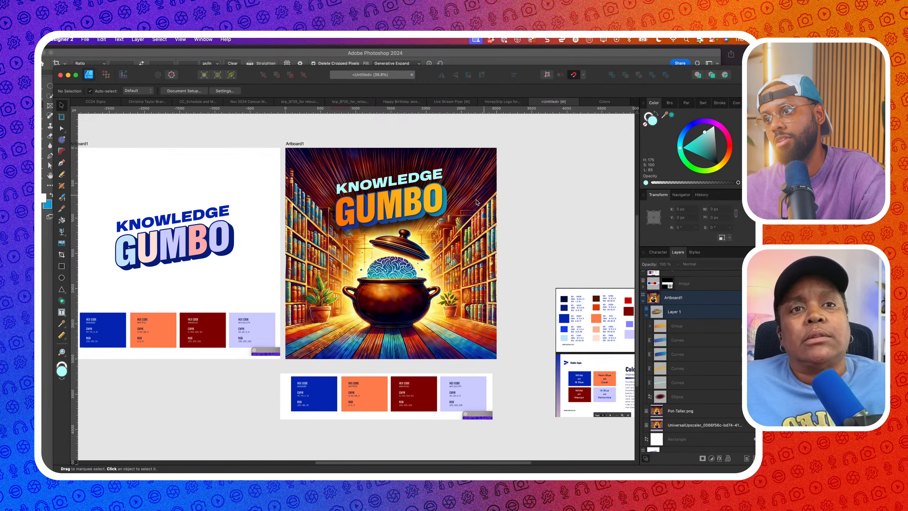
# Darken the blue extrusion behind GUMBO to a deeper blue
pyautogui.scroll(5, 434, 212)
pyautogui.click(441, 219)
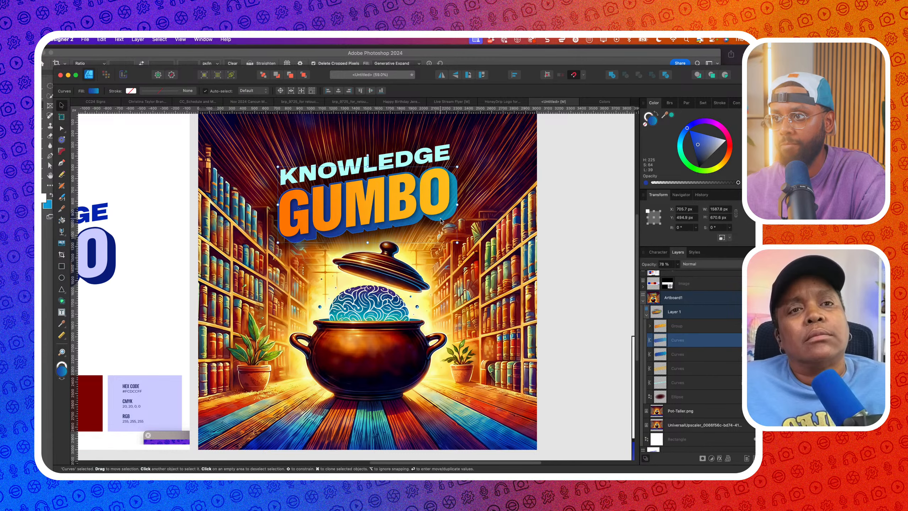
pyautogui.scroll(-3, 441, 218)
pyautogui.scroll(-1, 440, 219)
pyautogui.click(695, 146)
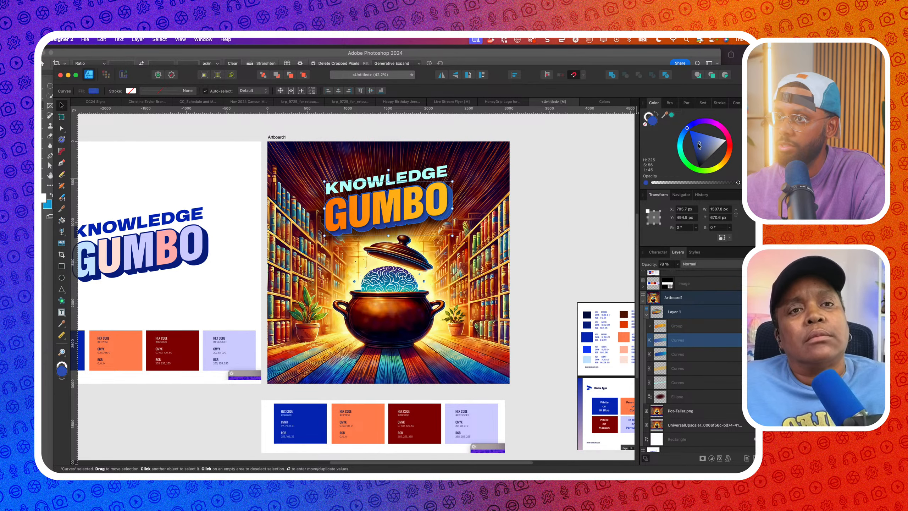
pyautogui.moveTo(696, 146); pyautogui.dragTo(702, 153)
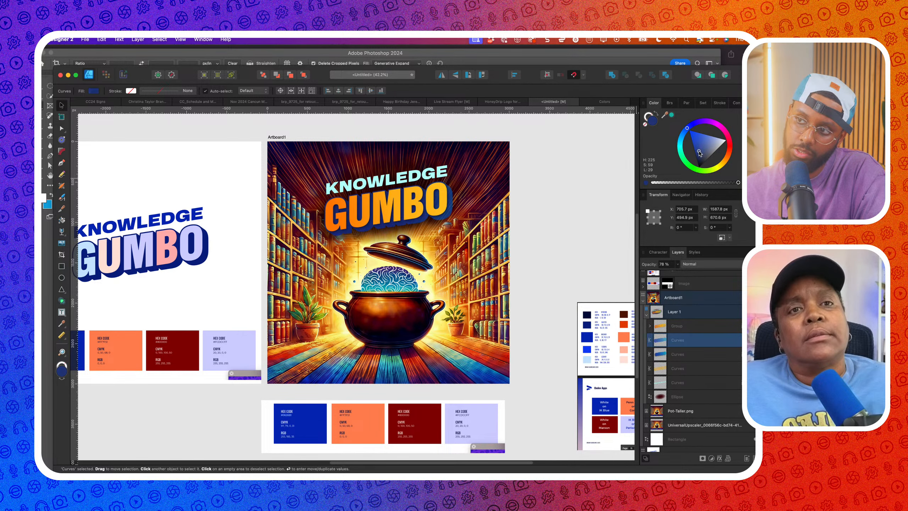
# Try a preset style on the KNOWLEDGE GUMBO title group
pyautogui.hscroll(2, 578, 171)
pyautogui.click(410, 226)
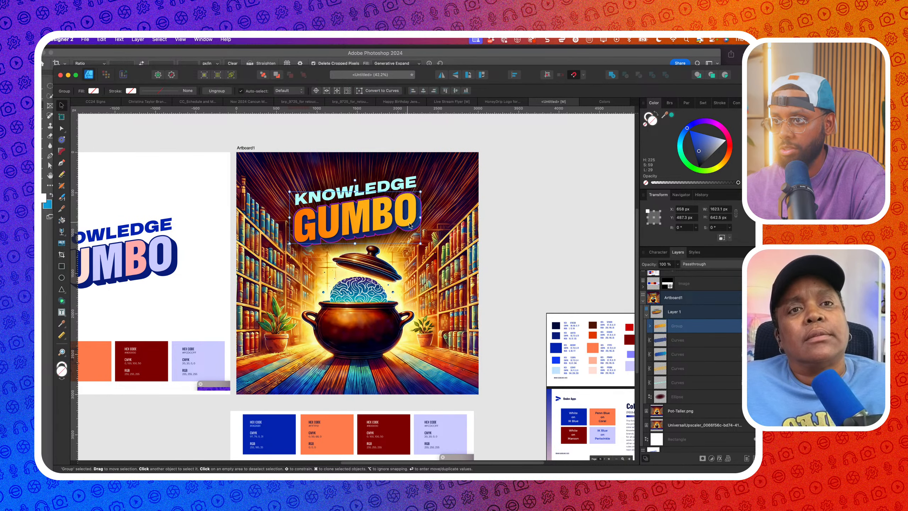
pyautogui.click(694, 251)
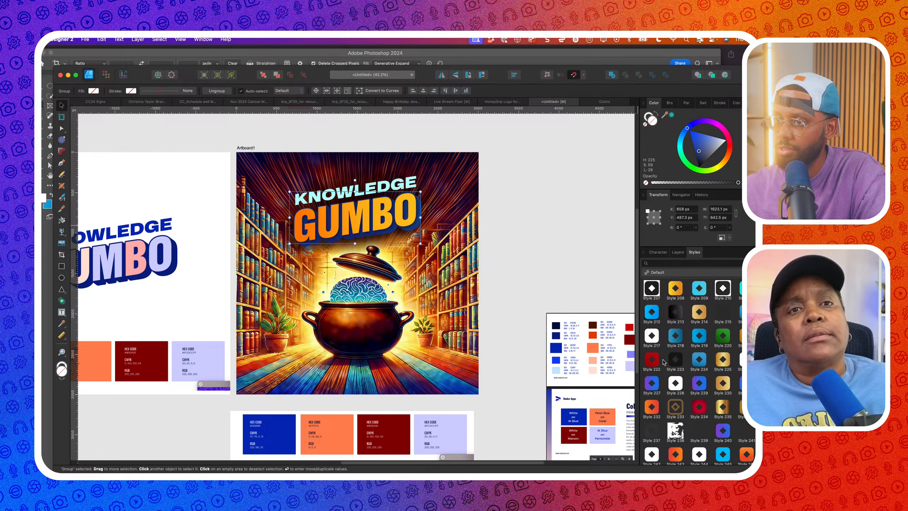
pyautogui.scroll(-8, 679, 369)
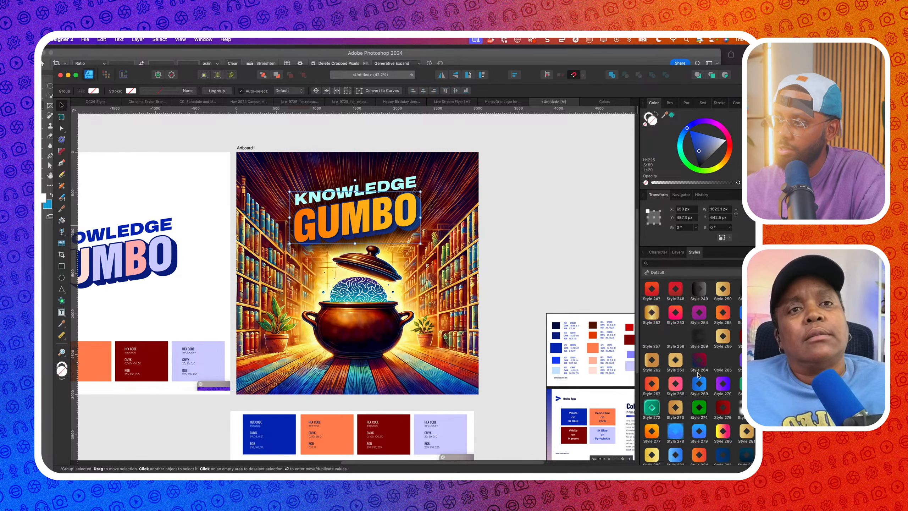
pyautogui.scroll(-1, 698, 373)
pyautogui.click(649, 370)
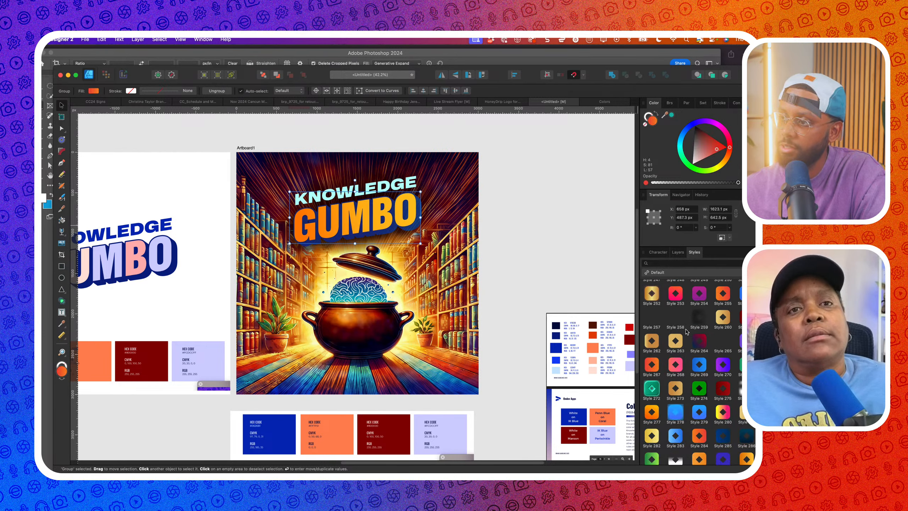
pyautogui.click(678, 251)
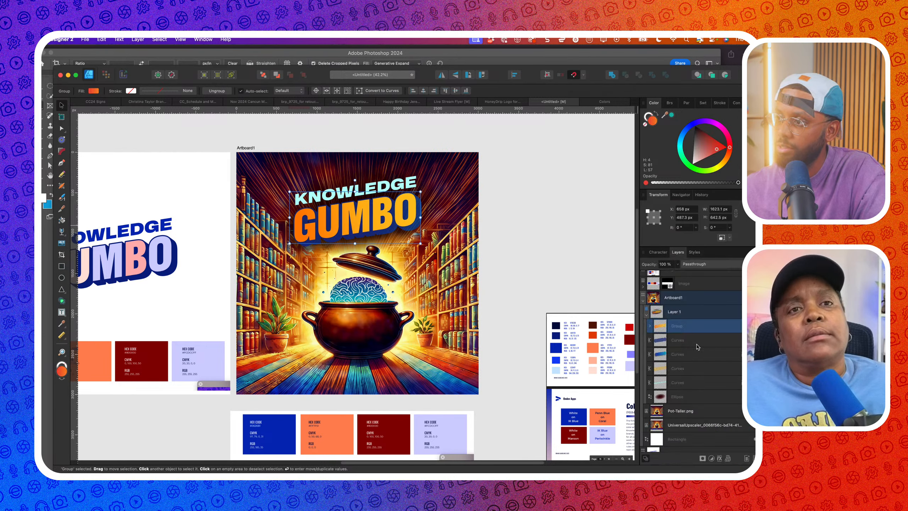
# Combine the five GUMBO letter shapes into one shape
pyautogui.click(650, 326)
pyautogui.click(679, 340)
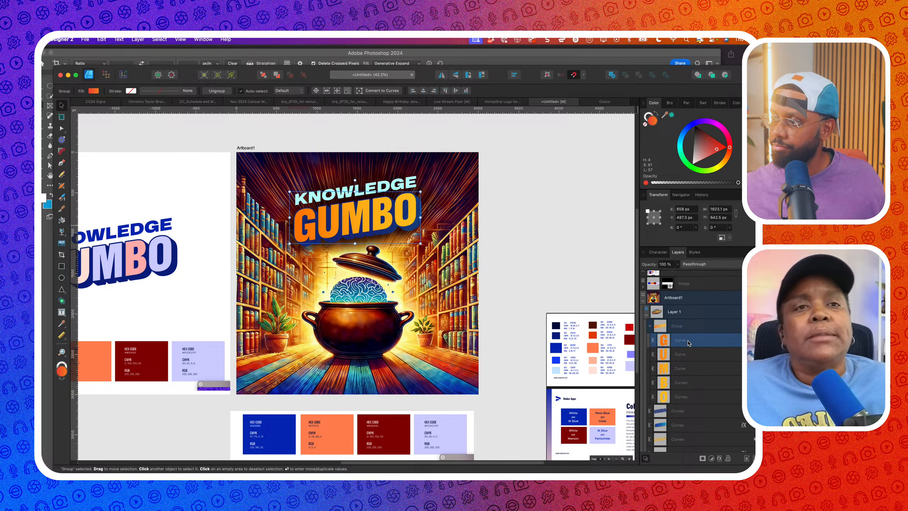
pyautogui.keyDown('shift'); pyautogui.click(687, 397); pyautogui.keyUp('shift')
pyautogui.click(612, 75)
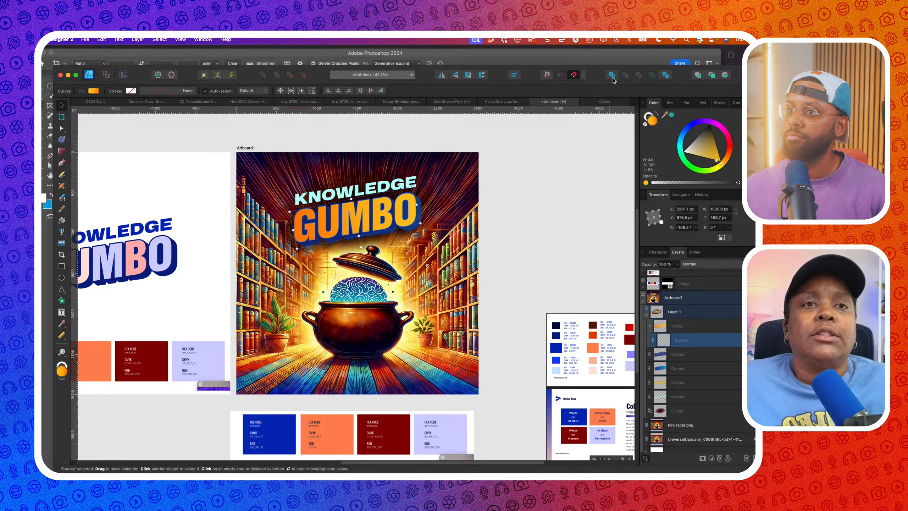
pyautogui.click(521, 170)
# Turn the cyan KNOWLEDGE shape's fill white
pyautogui.click(400, 177)
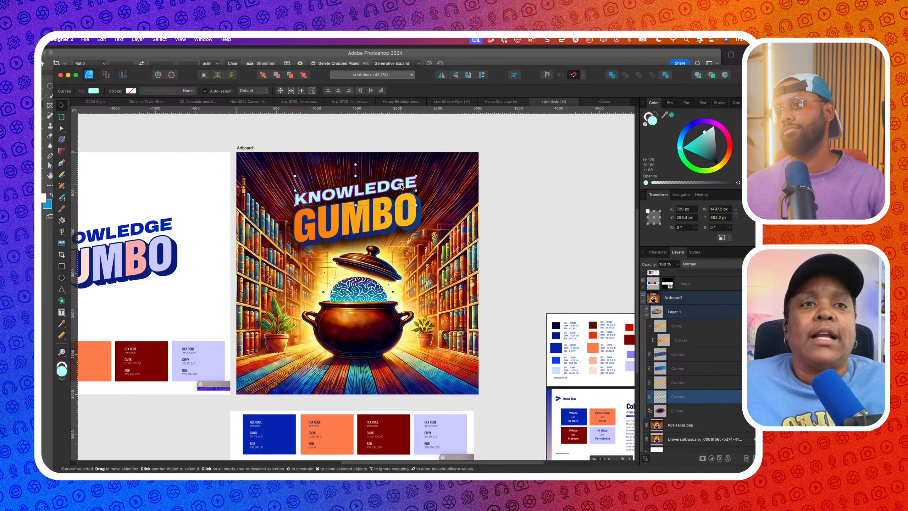
pyautogui.click(704, 132)
pyautogui.moveTo(705, 131); pyautogui.dragTo(714, 126)
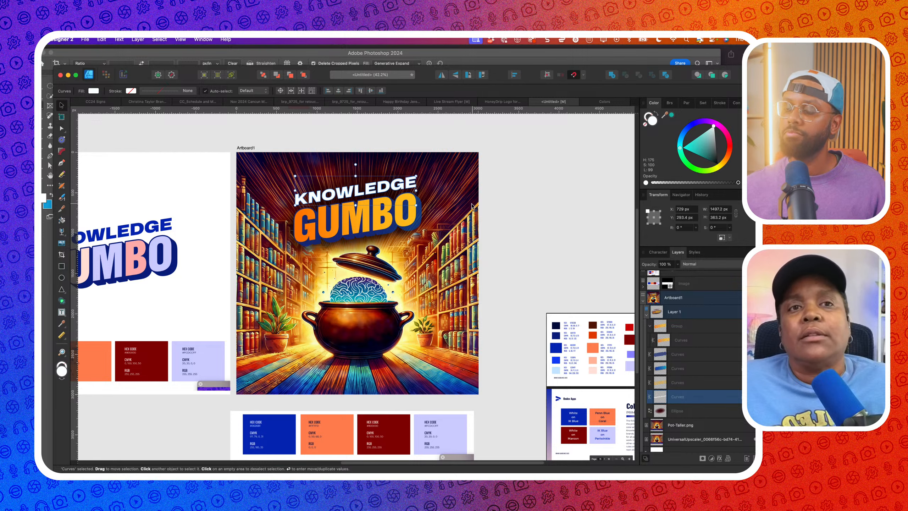
# Paste the blue extrusion's fill and blending onto the bottom text layer, then reset it white
pyautogui.click(416, 231)
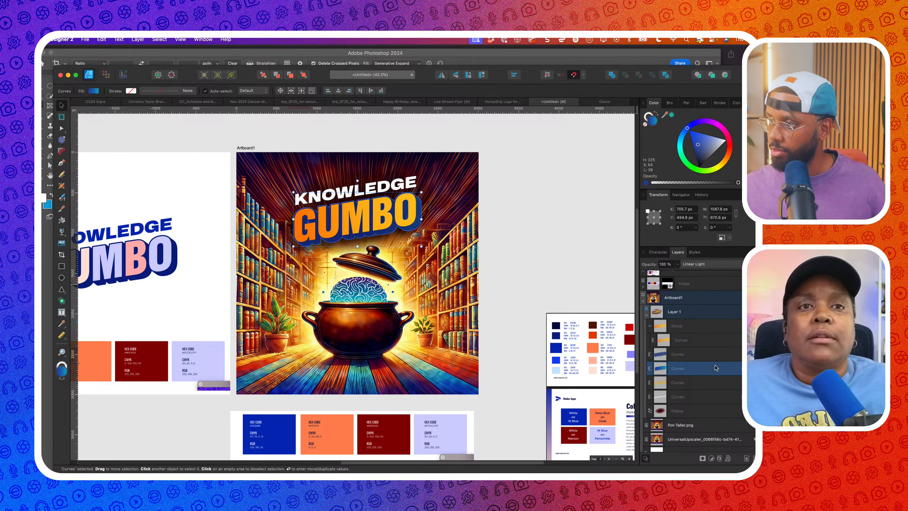
pyautogui.click(698, 396)
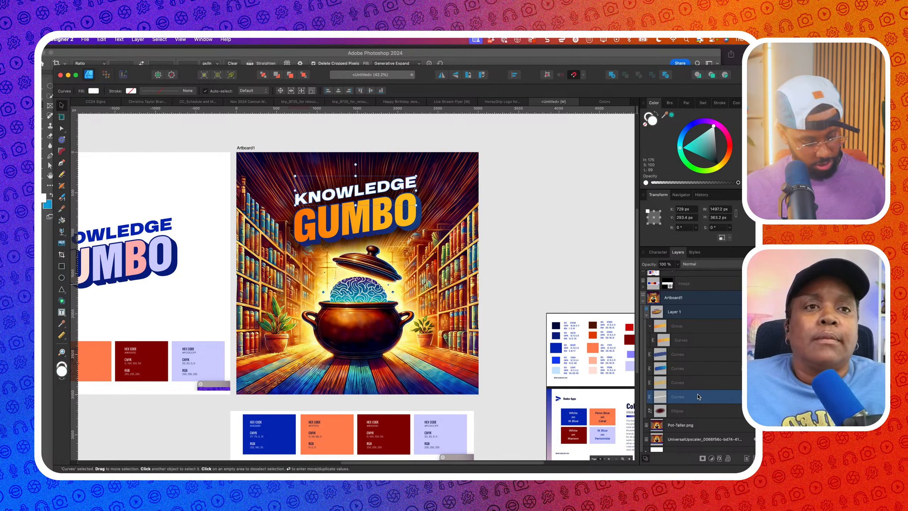
pyautogui.press('super+shift+v')
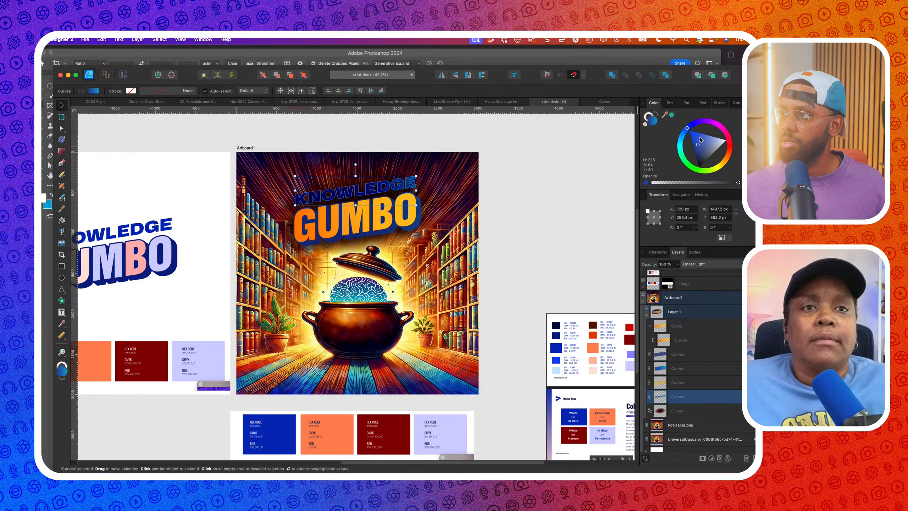
pyautogui.moveTo(700, 139); pyautogui.dragTo(725, 140)
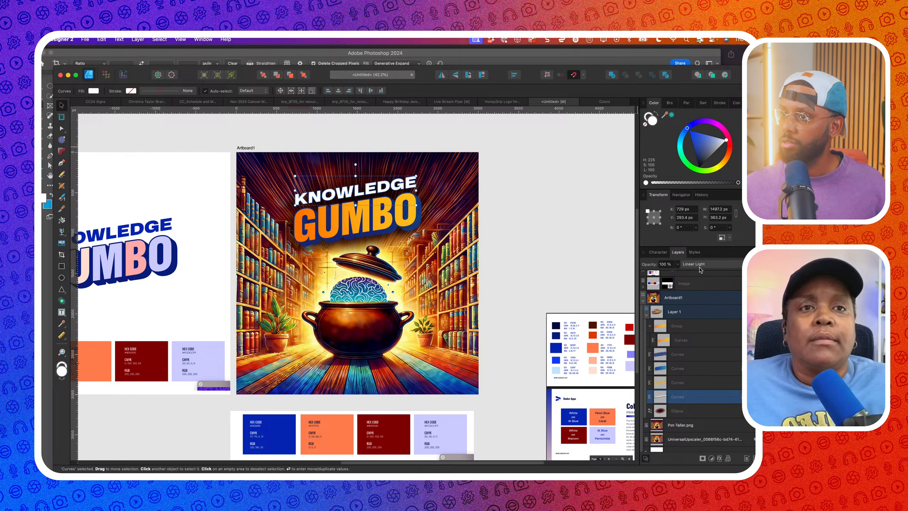
# Hide and re-show the dark ellipse shadow to compare the look
pyautogui.click(719, 411)
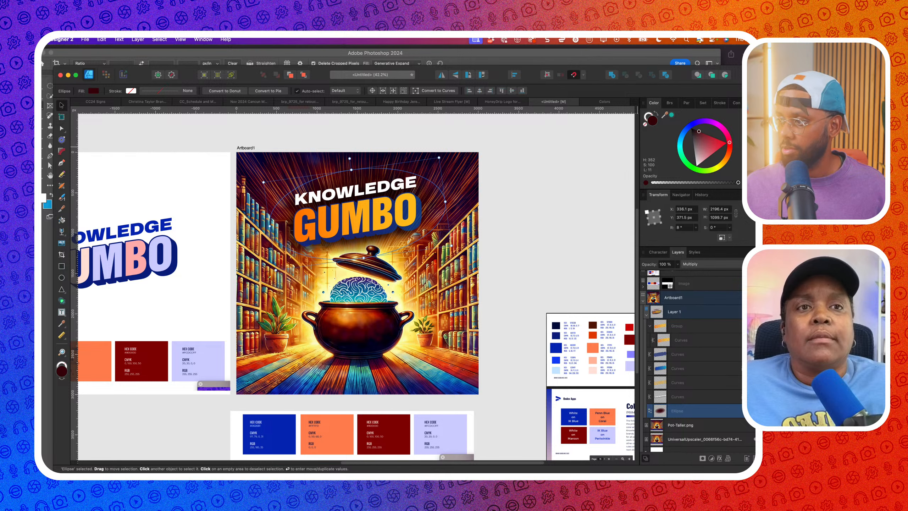
pyautogui.click(755, 411)
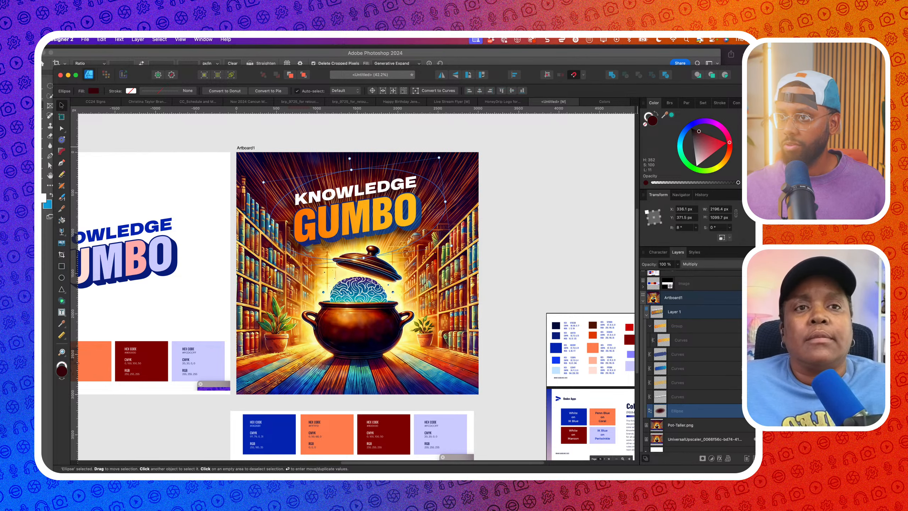
pyautogui.click(754, 411)
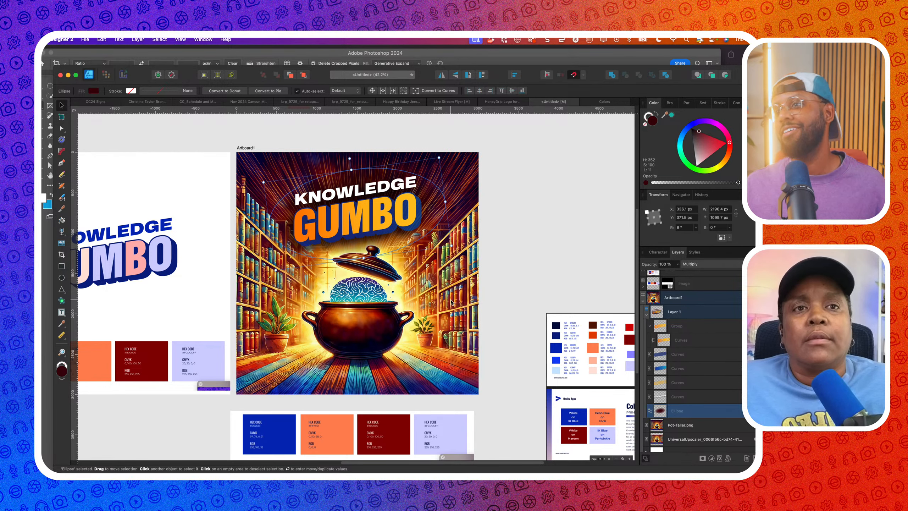
pyautogui.scroll(-3, 451, 302)
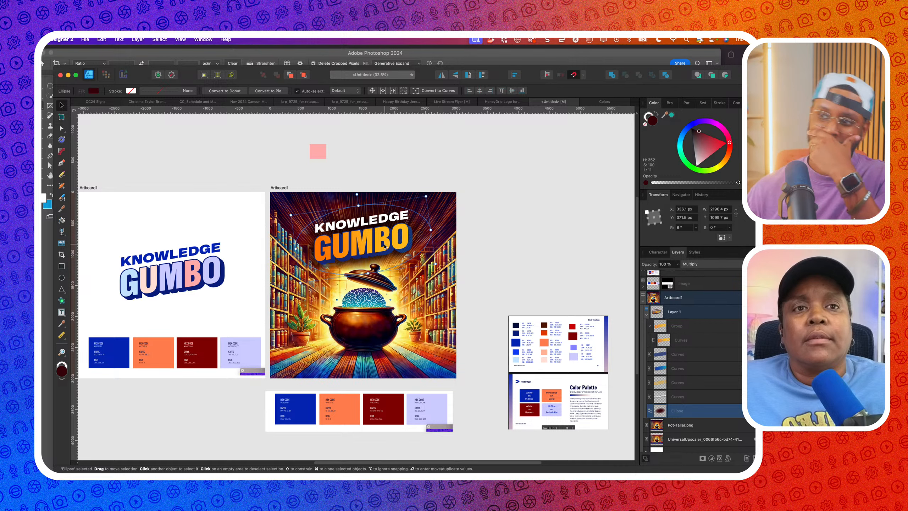
# Delete the third Curves layer, raise opacity to 100%, and deepen the layer's colour
pyautogui.click(384, 247)
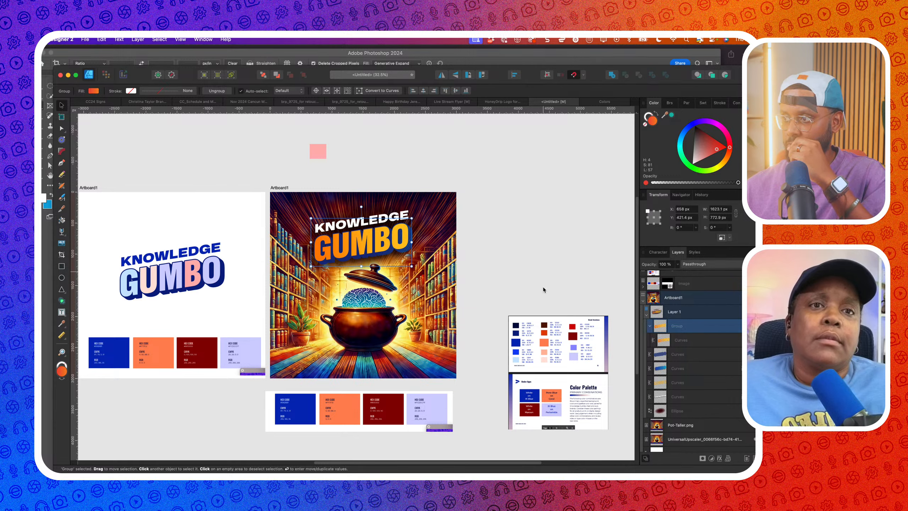
pyautogui.click(697, 369)
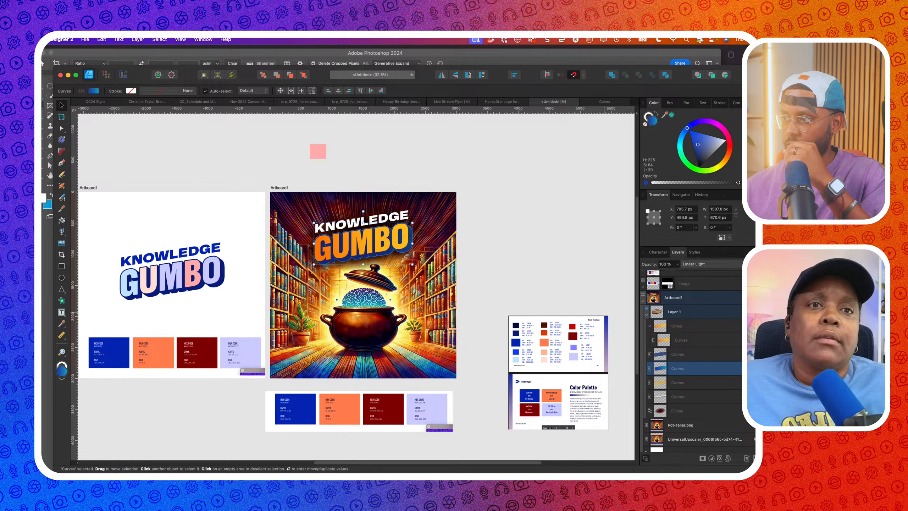
pyautogui.press('Delete')
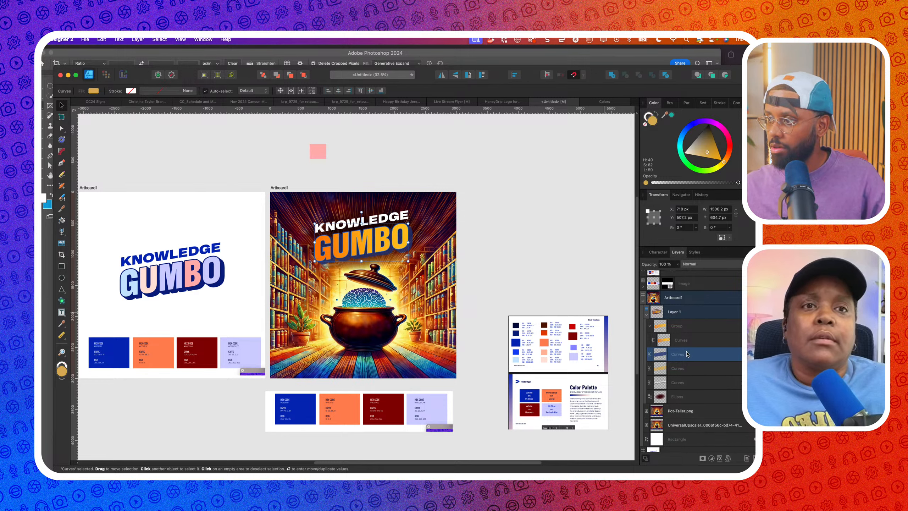
pyautogui.moveTo(677, 264); pyautogui.dragTo(703, 278)
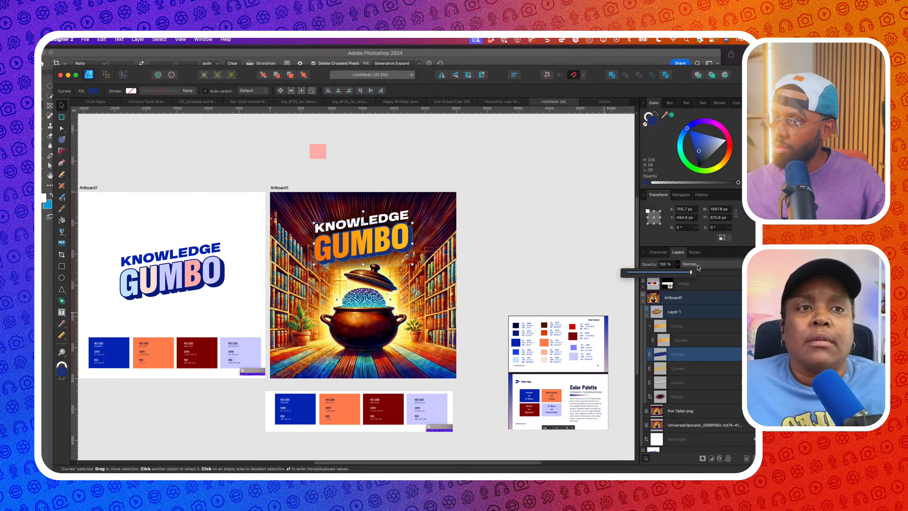
pyautogui.moveTo(699, 152); pyautogui.dragTo(691, 167)
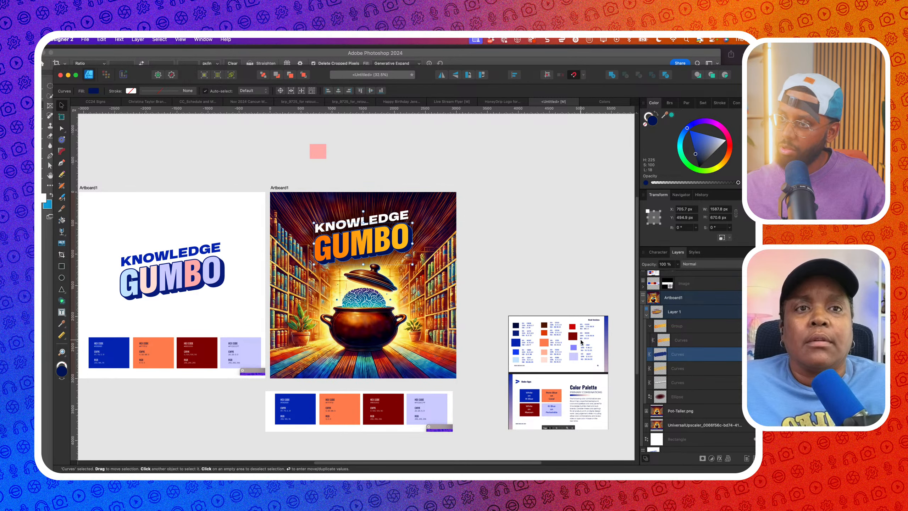
# Apply the palette's dark blue sampled from the brand swatches to the outline layer
pyautogui.scroll(3, 543, 337)
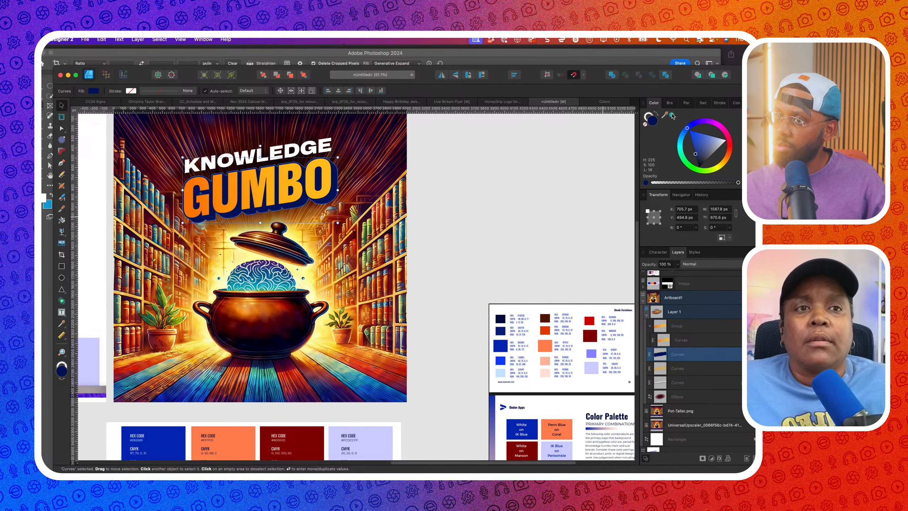
pyautogui.moveTo(672, 116); pyautogui.dragTo(504, 333)
pyautogui.hscroll(-3, 435, 182)
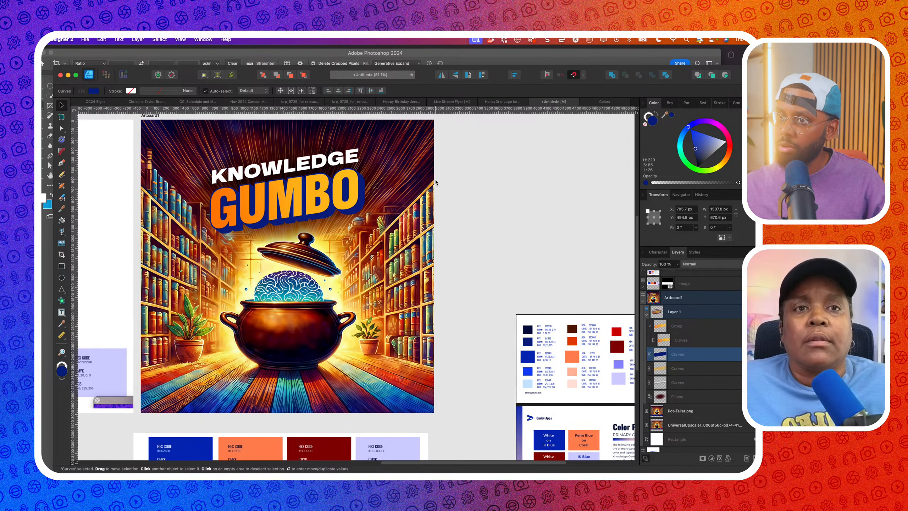
pyautogui.click(363, 211)
# Give the orange GUMBO letters an Outer Shadow with 13.5 px offset and 35.2 px radius
pyautogui.scroll(2, 362, 209)
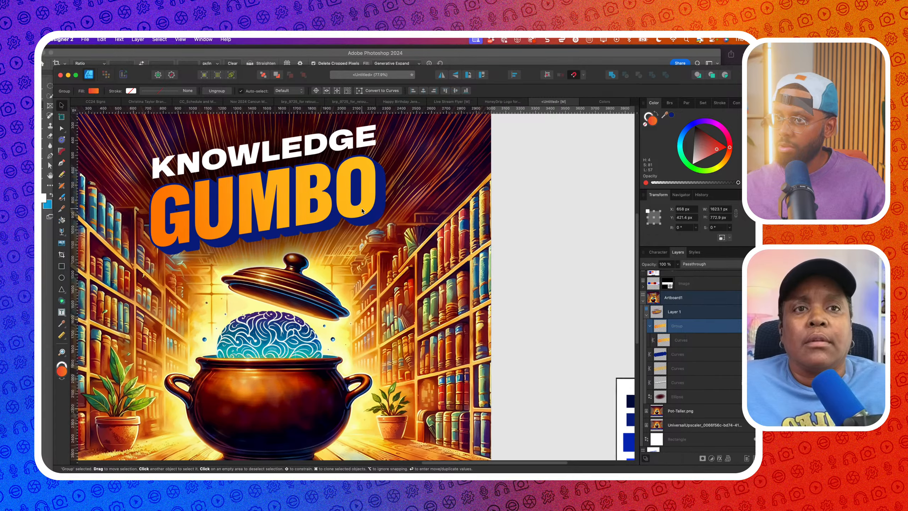
pyautogui.doubleClick(362, 210)
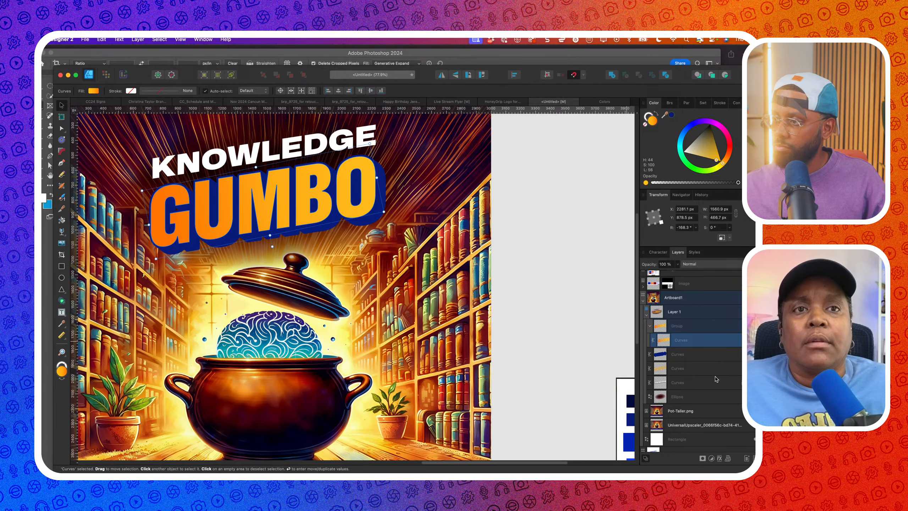
pyautogui.click(719, 458)
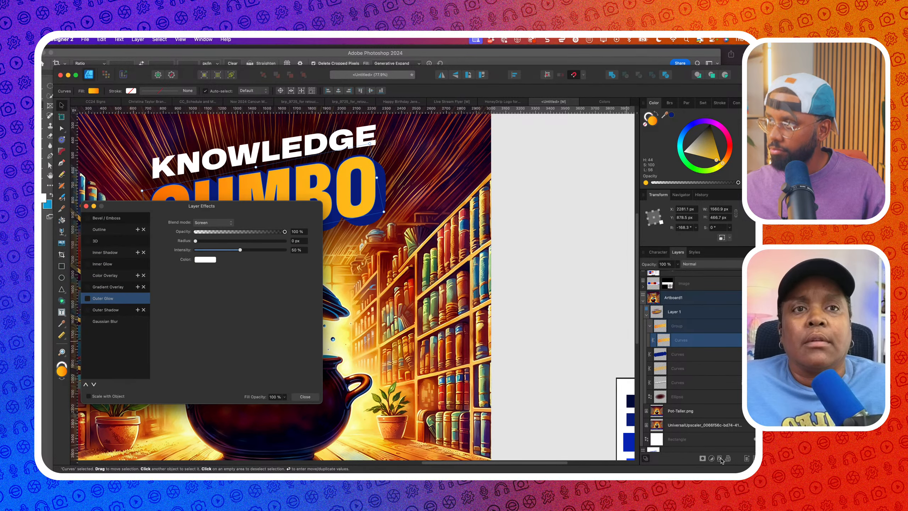
pyautogui.click(88, 310)
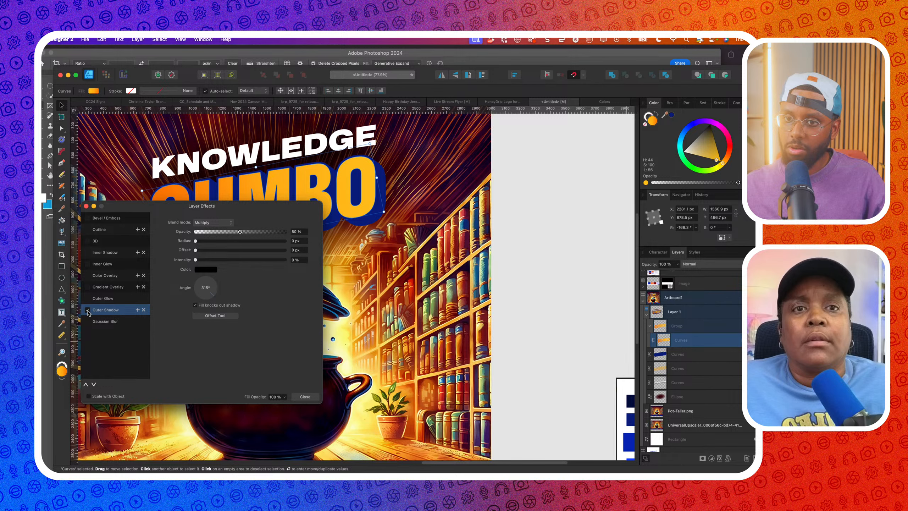
pyautogui.hscroll(-5, 237, 258)
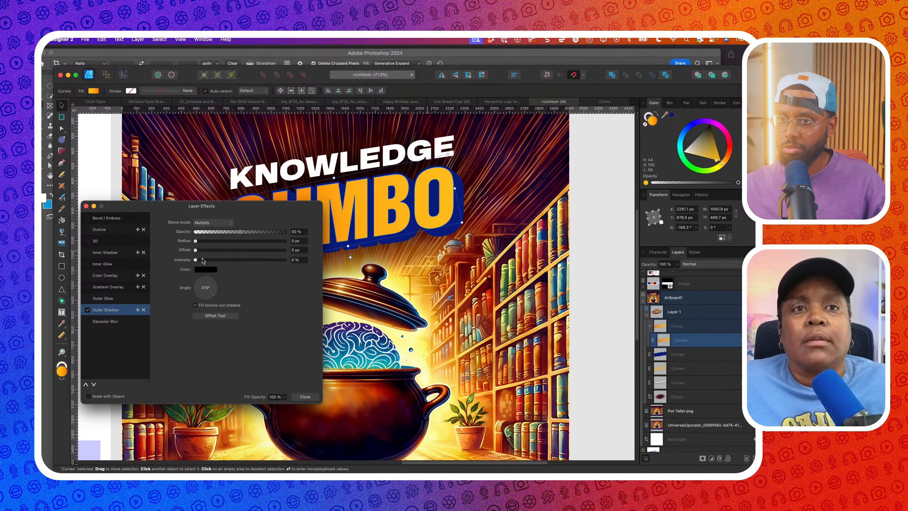
pyautogui.moveTo(198, 252); pyautogui.dragTo(243, 256)
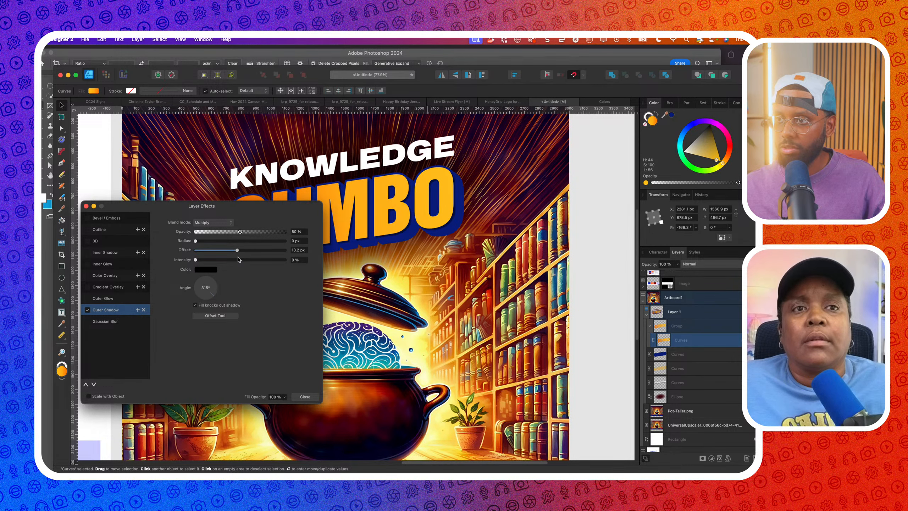
pyautogui.moveTo(196, 241); pyautogui.dragTo(264, 242)
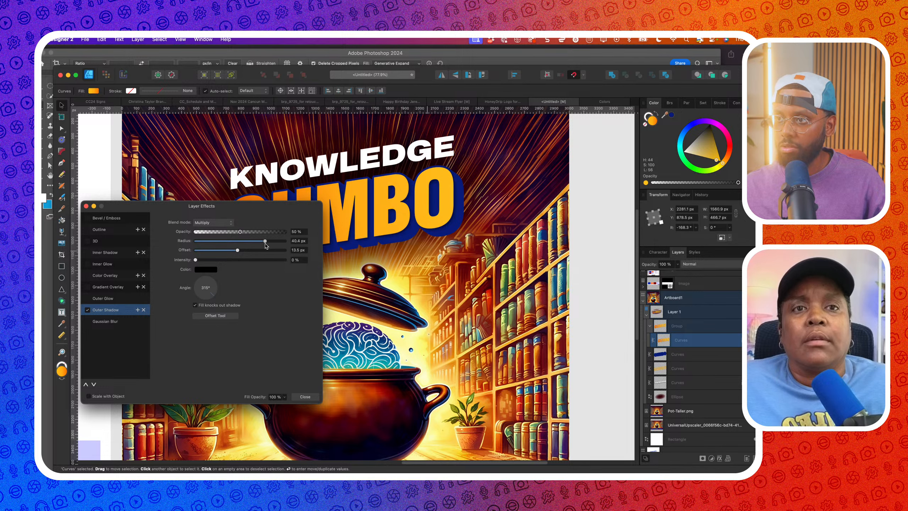
pyautogui.click(305, 396)
pyautogui.scroll(-8, 334, 301)
pyautogui.scroll(-2, 336, 302)
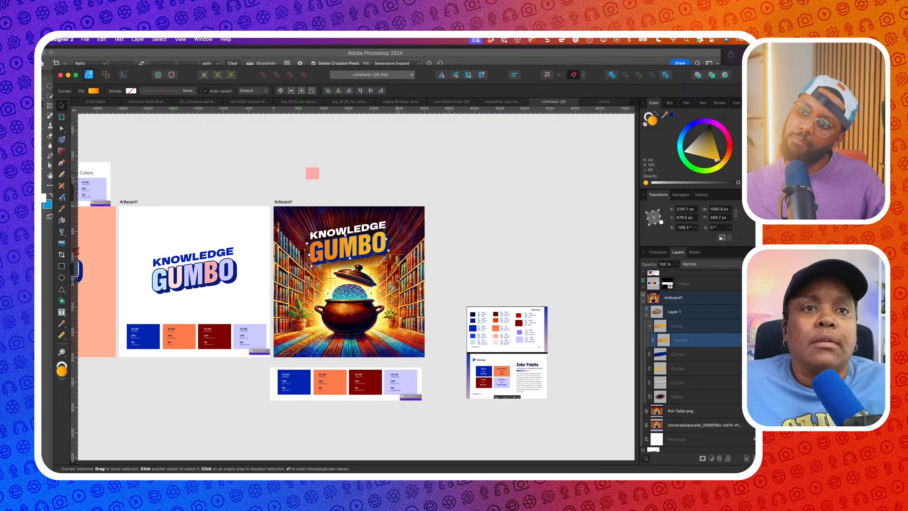
pyautogui.click(450, 253)
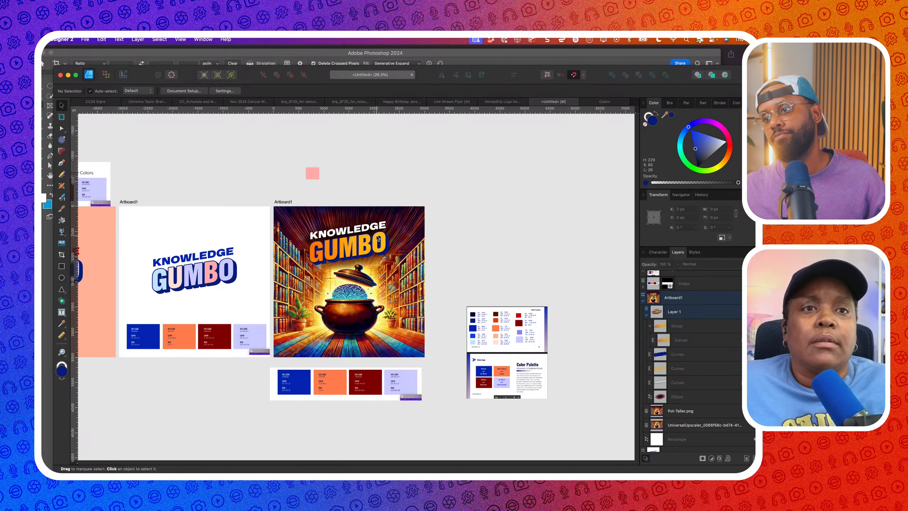
pyautogui.scroll(2, 375, 237)
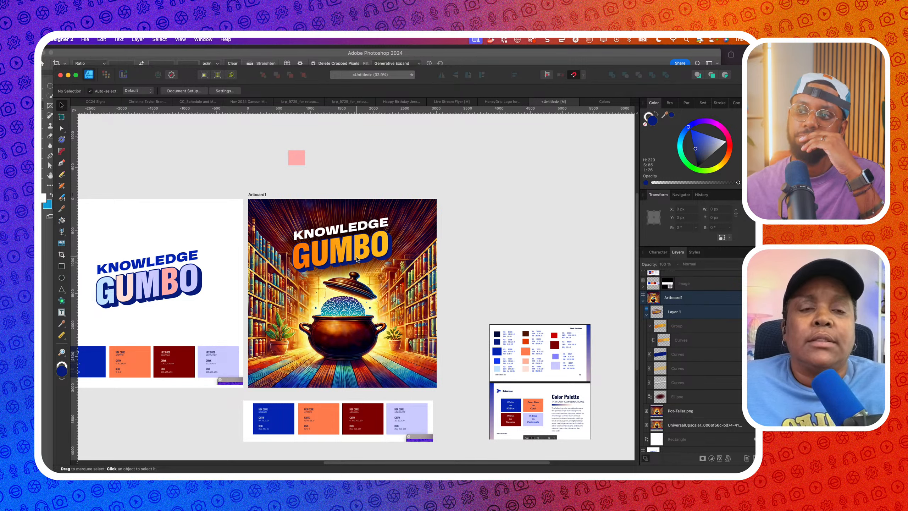
pyautogui.click(414, 222)
pyautogui.scroll(-3, 682, 390)
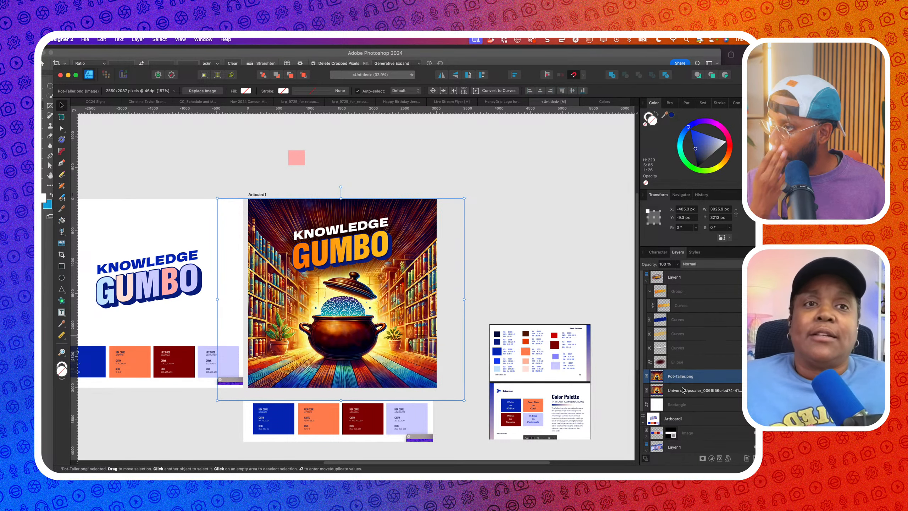
# Paste a copy of the pot artwork and clip it inside the GUMBO letters
pyautogui.click(699, 306)
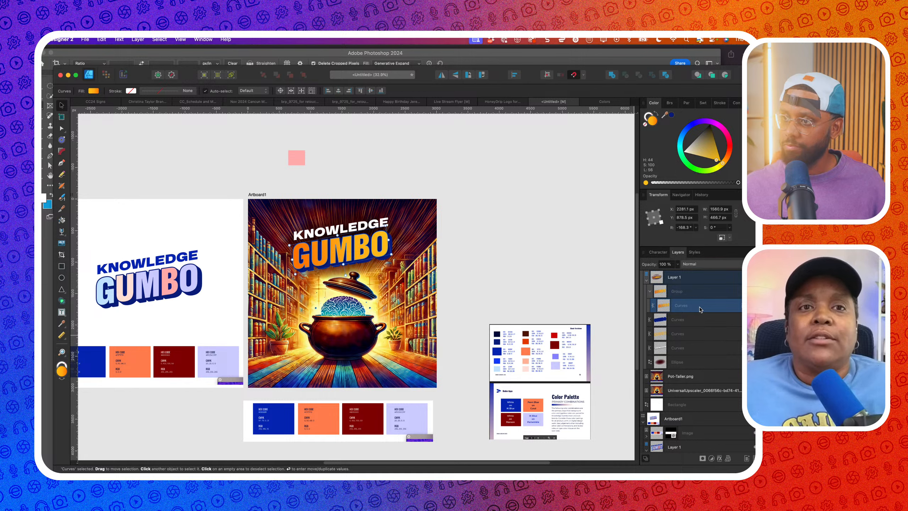
pyautogui.press('super+v')
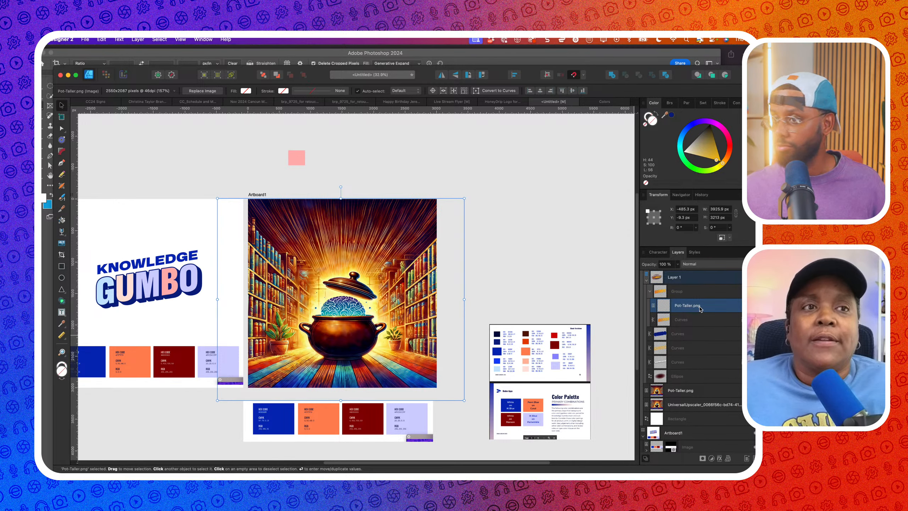
pyautogui.moveTo(700, 308); pyautogui.dragTo(698, 321)
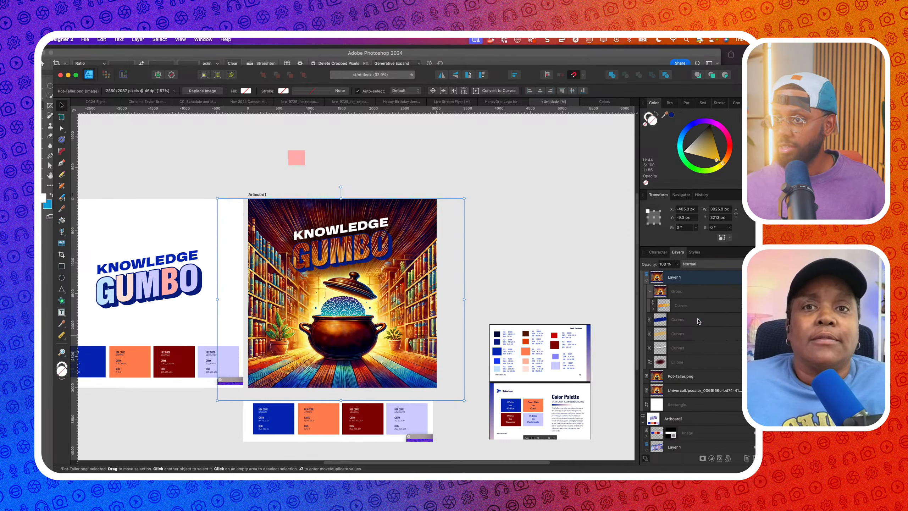
pyautogui.click(653, 307)
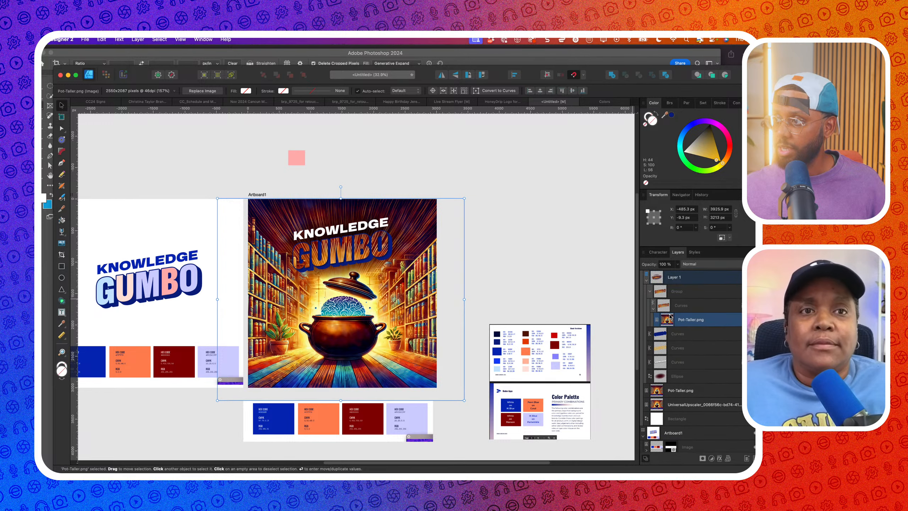
pyautogui.doubleClick(669, 321)
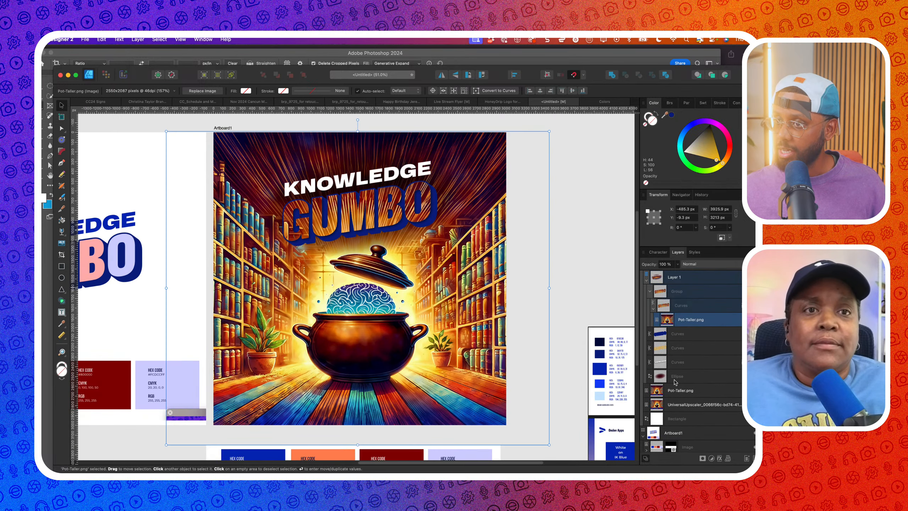
# Add a Gradient Map adjustment to the nested pot image and remove its green middle stop
pyautogui.click(711, 459)
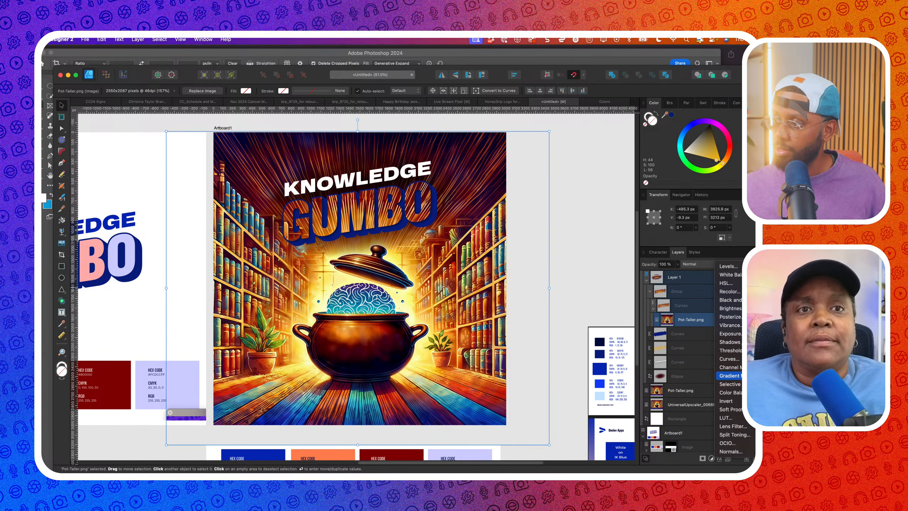
pyautogui.click(729, 375)
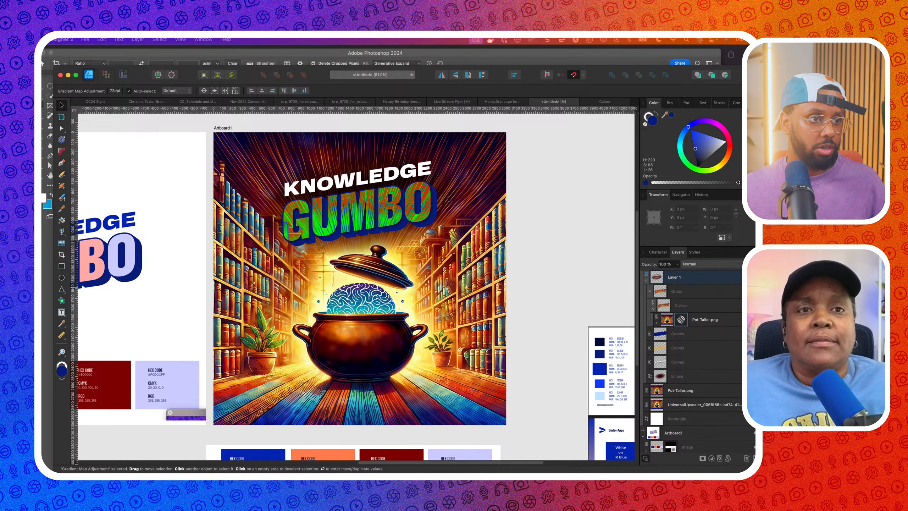
pyautogui.press('Delete')
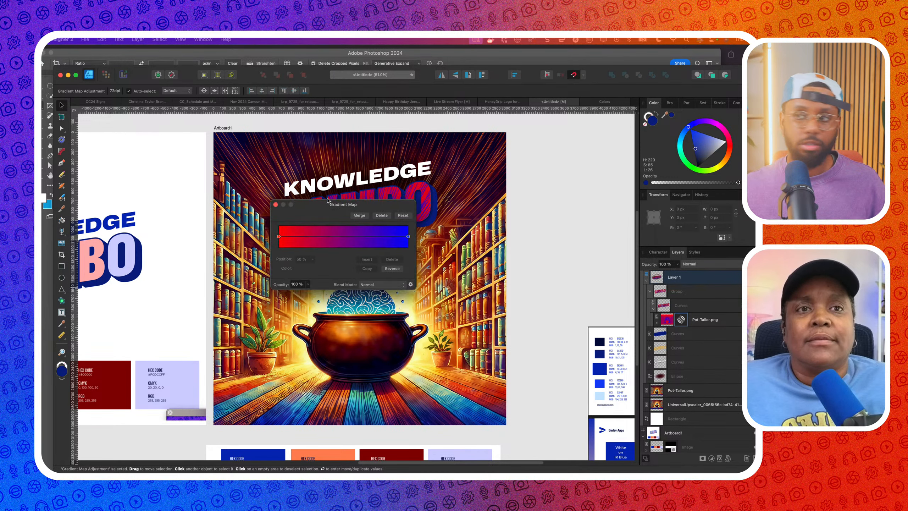
pyautogui.moveTo(300, 204); pyautogui.dragTo(403, 203)
pyautogui.hscroll(5, 343, 240)
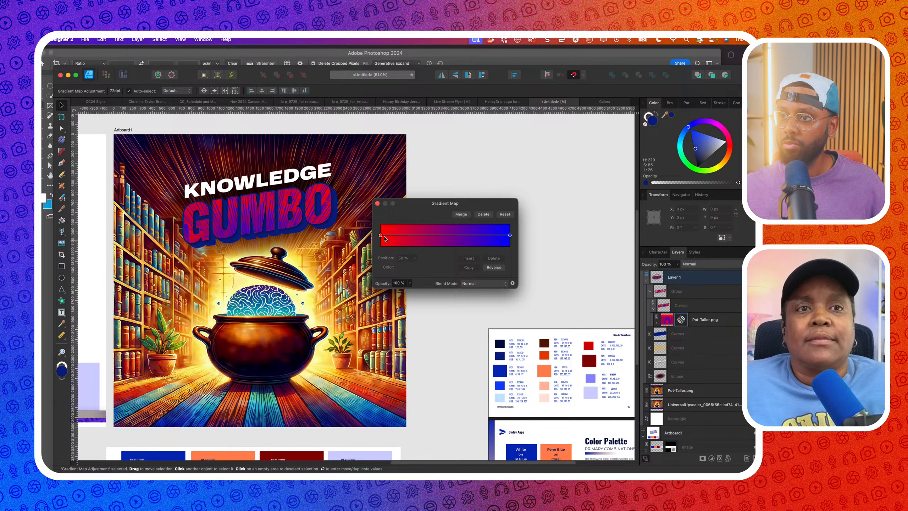
# Set the gradient's left stop to a sampled pale yellow and its right stop to a darkened orange
pyautogui.click(381, 236)
pyautogui.click(407, 268)
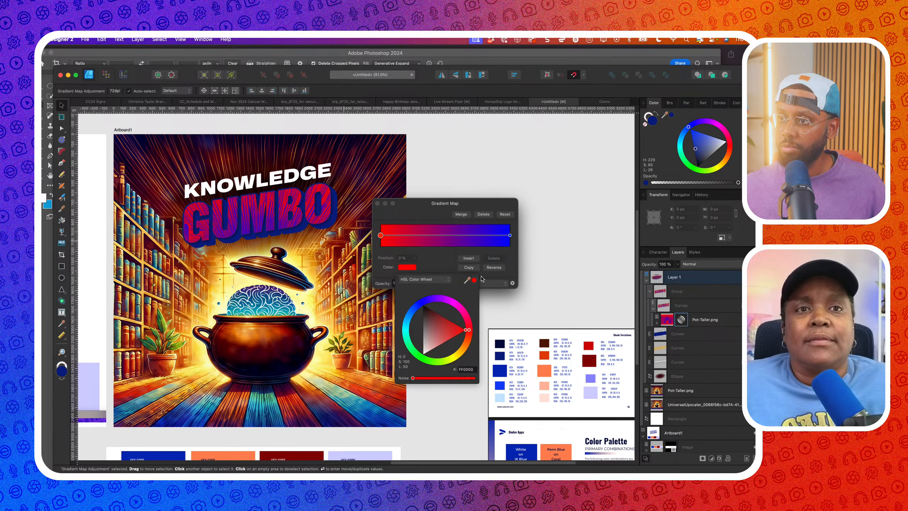
pyautogui.moveTo(465, 280); pyautogui.dragTo(299, 304)
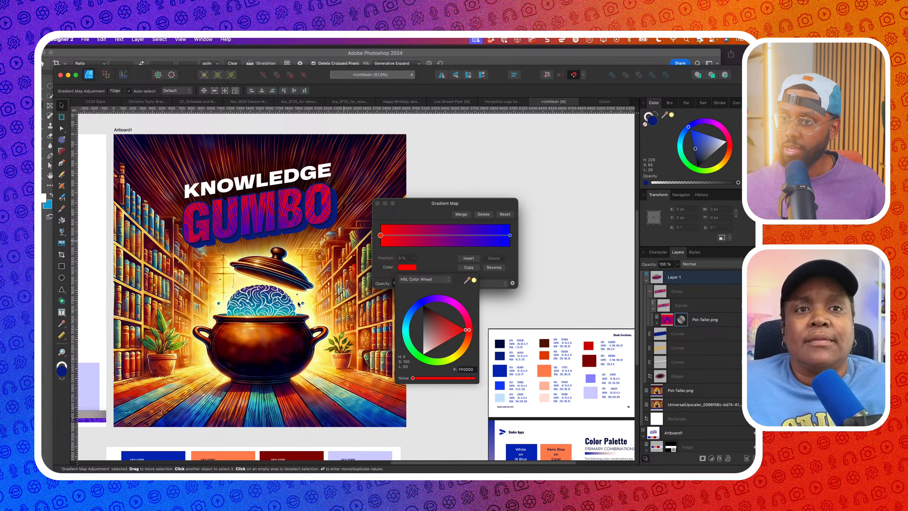
pyautogui.click(474, 280)
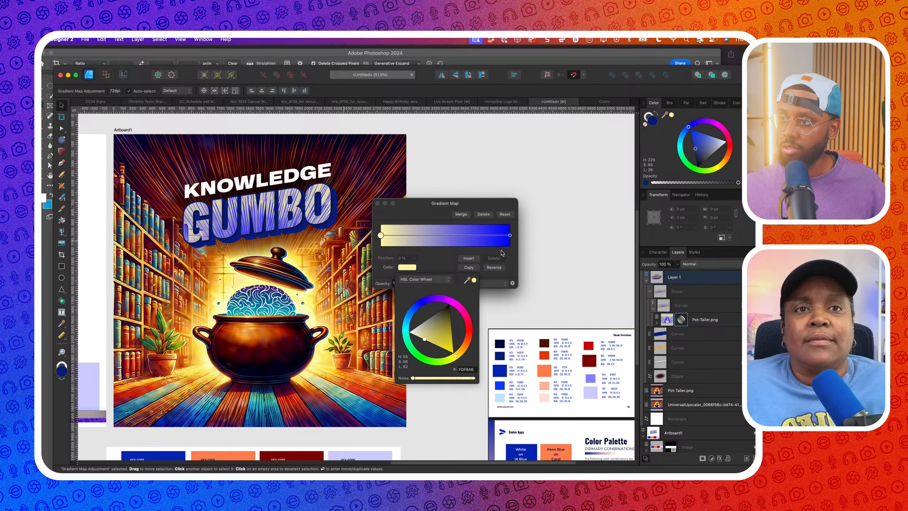
pyautogui.click(510, 236)
pyautogui.click(407, 267)
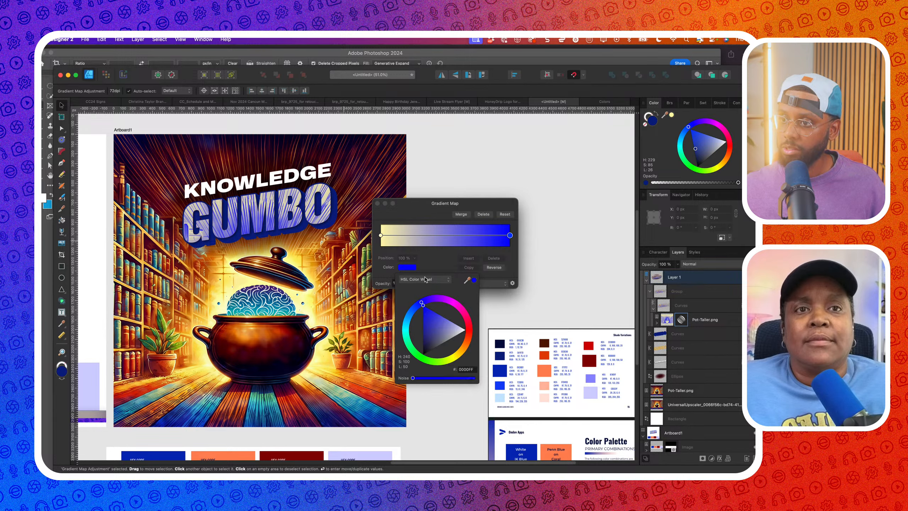
pyautogui.moveTo(474, 282); pyautogui.dragTo(186, 338)
pyautogui.click(474, 281)
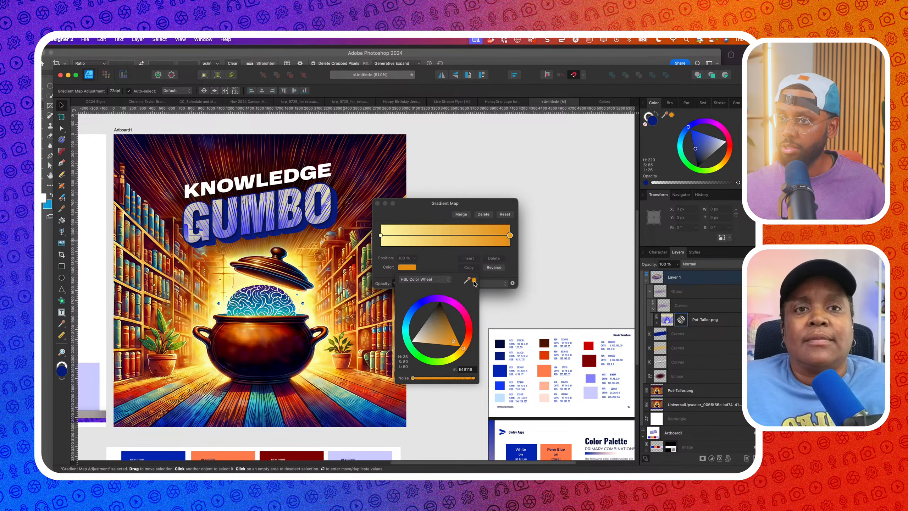
pyautogui.scroll(-2, 326, 282)
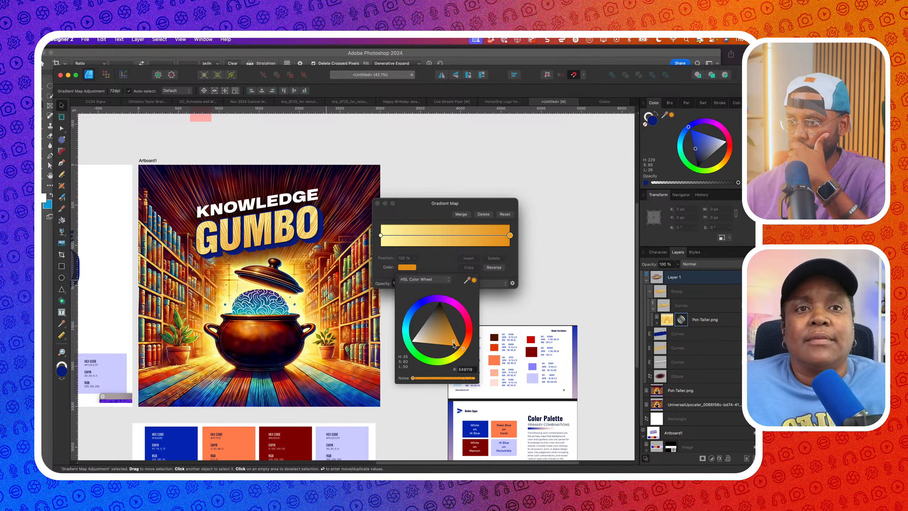
pyautogui.moveTo(453, 340); pyautogui.dragTo(462, 358)
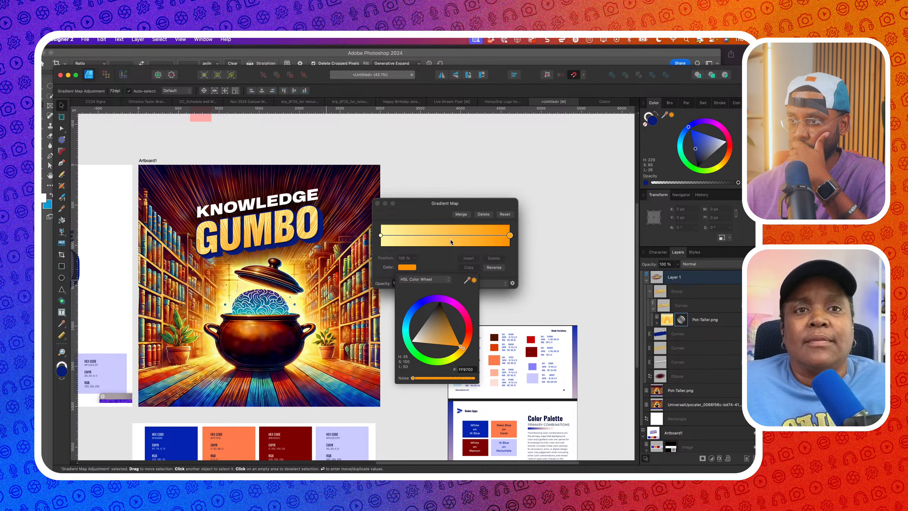
# Add a sampled-orange stop at 68% and slide it to about 54%
pyautogui.click(468, 236)
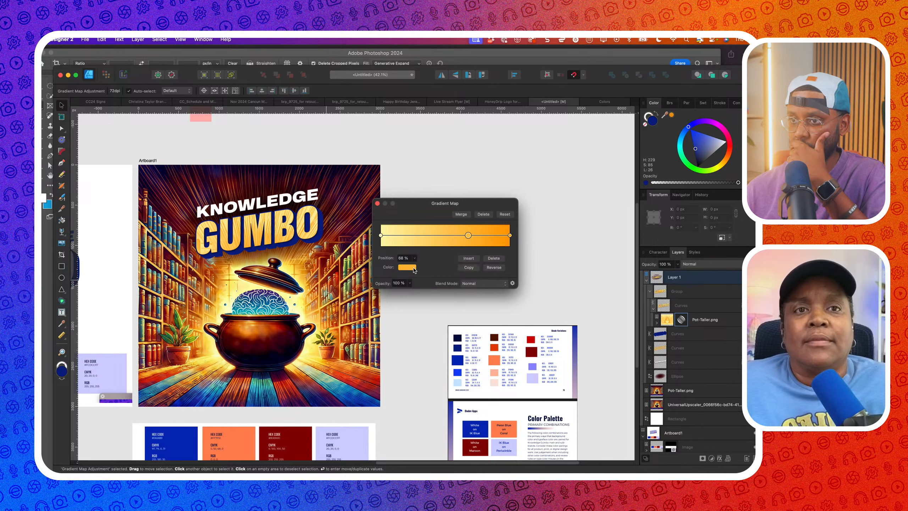
pyautogui.click(510, 236)
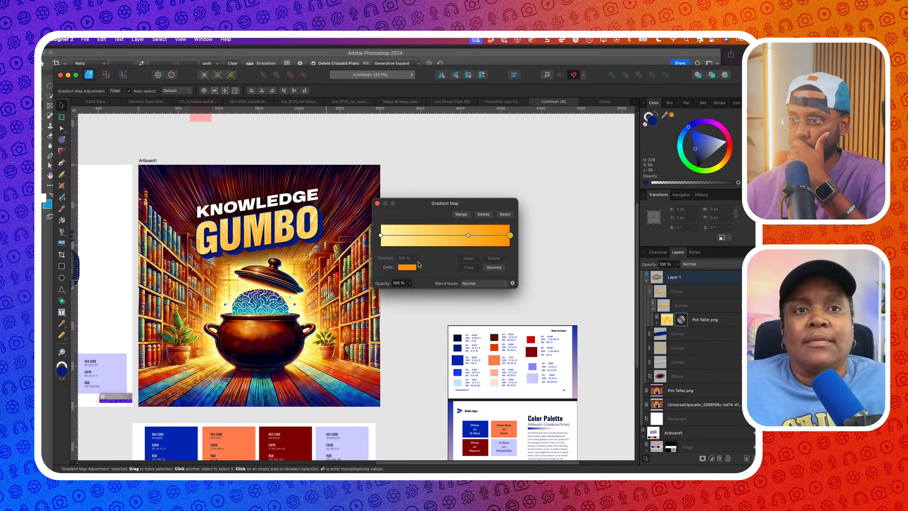
pyautogui.click(468, 236)
pyautogui.click(407, 267)
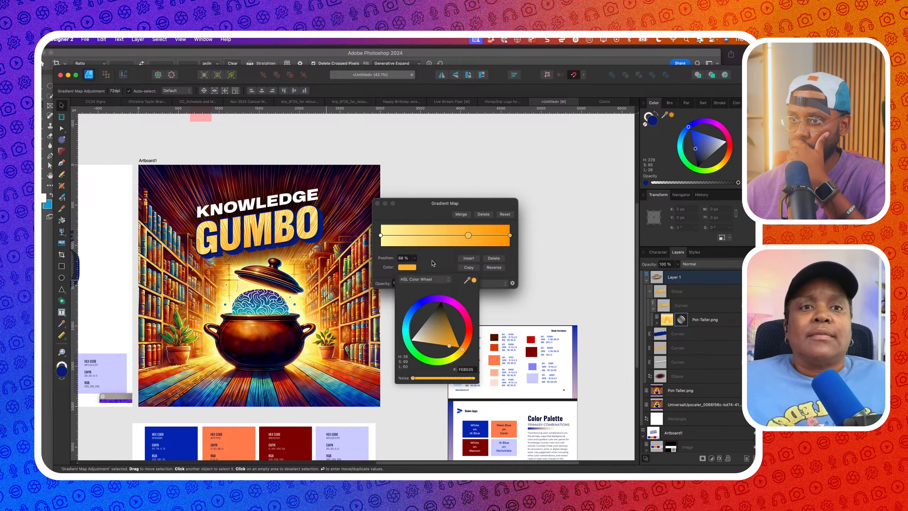
pyautogui.moveTo(466, 280); pyautogui.dragTo(239, 329)
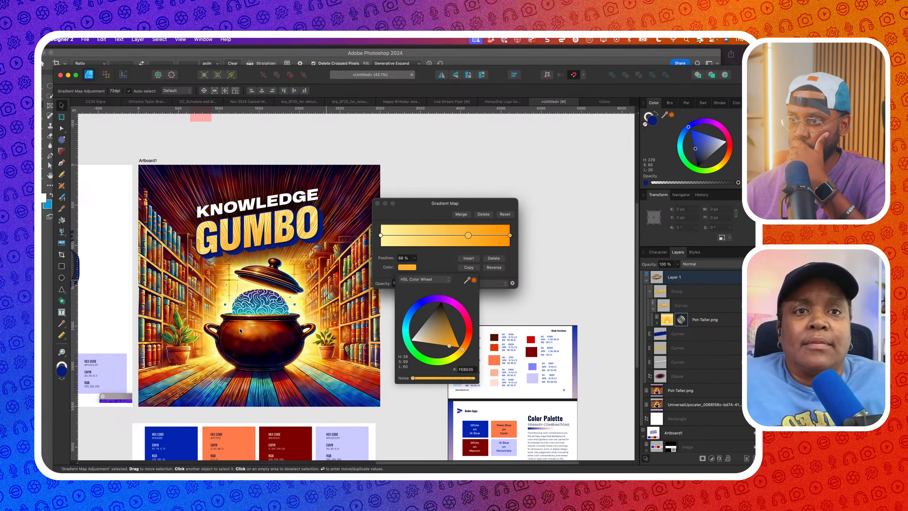
pyautogui.click(474, 280)
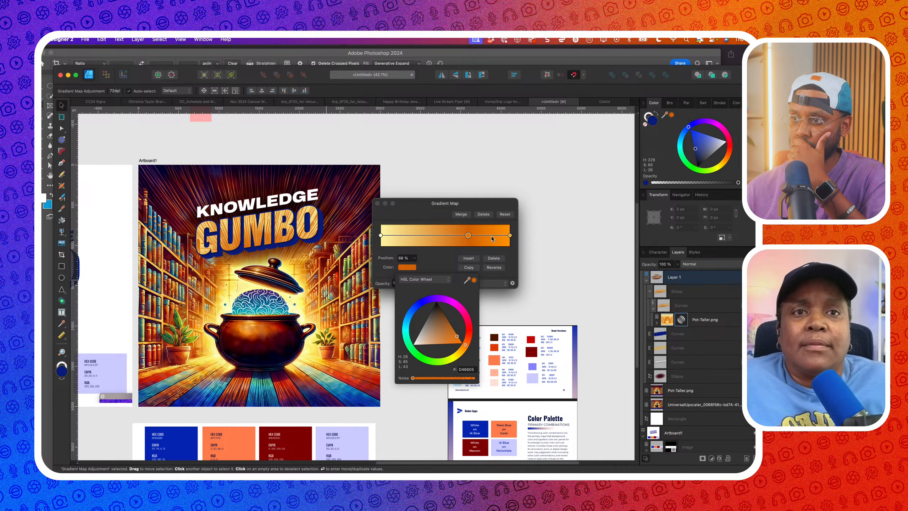
pyautogui.click(469, 238)
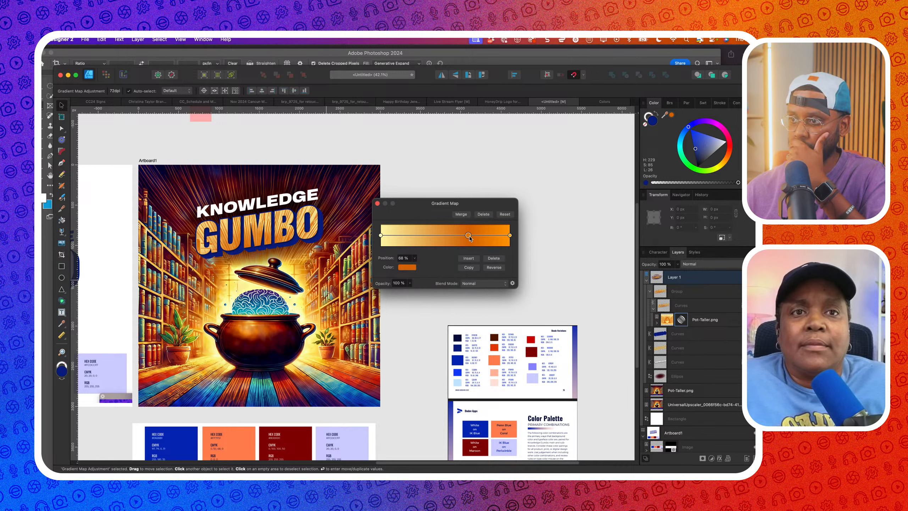
pyautogui.moveTo(469, 238)
pyautogui.mouseDown()
pyautogui.moveTo(427, 243)
pyautogui.moveTo(481, 238)
pyautogui.mouseUp()
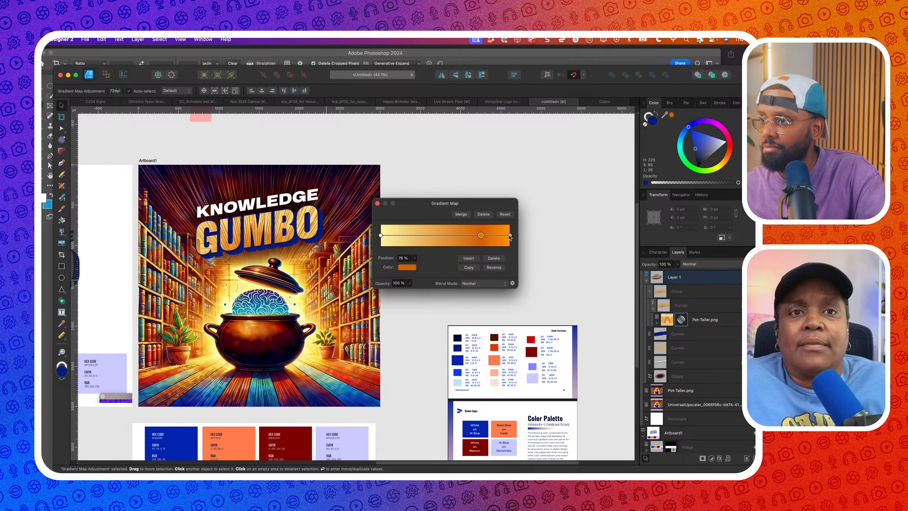
# Replace the middle stop with a new one near 69% and make the right end red-orange FF3A00
pyautogui.click(494, 258)
pyautogui.click(510, 236)
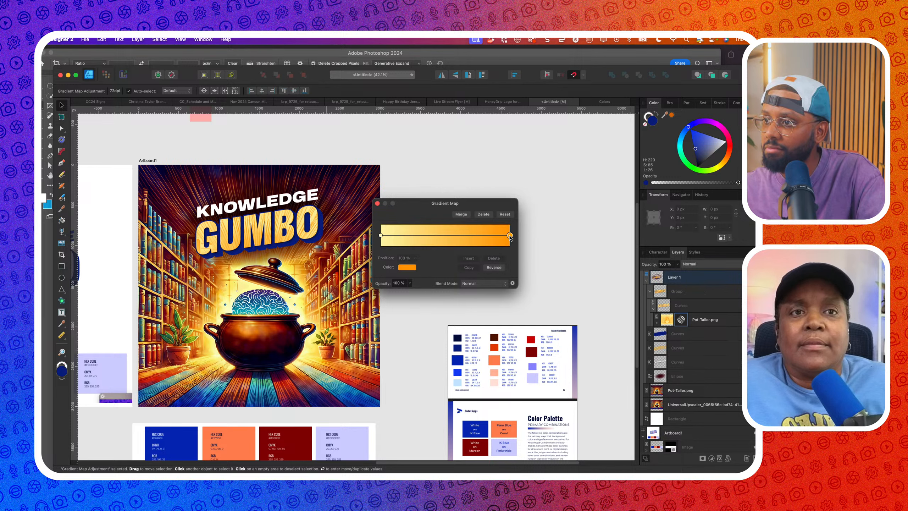
pyautogui.moveTo(487, 238); pyautogui.dragTo(443, 242)
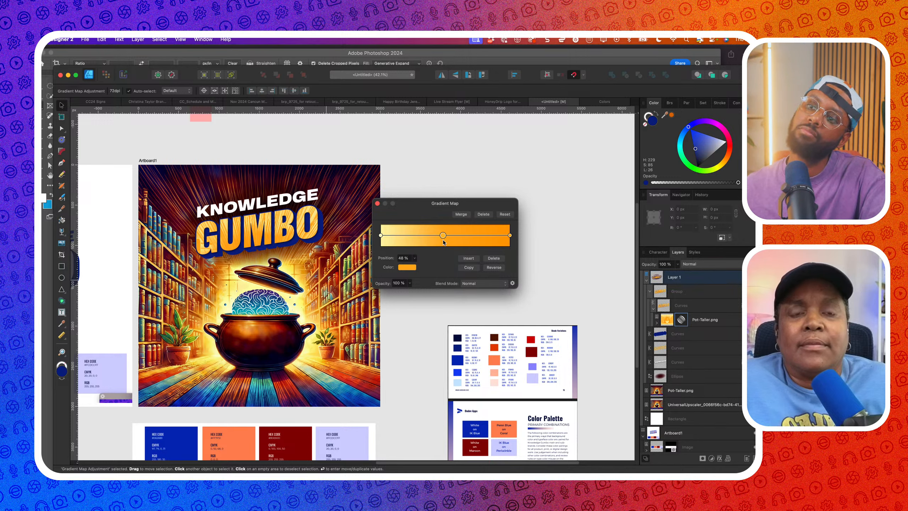
pyautogui.click(509, 235)
pyautogui.click(407, 267)
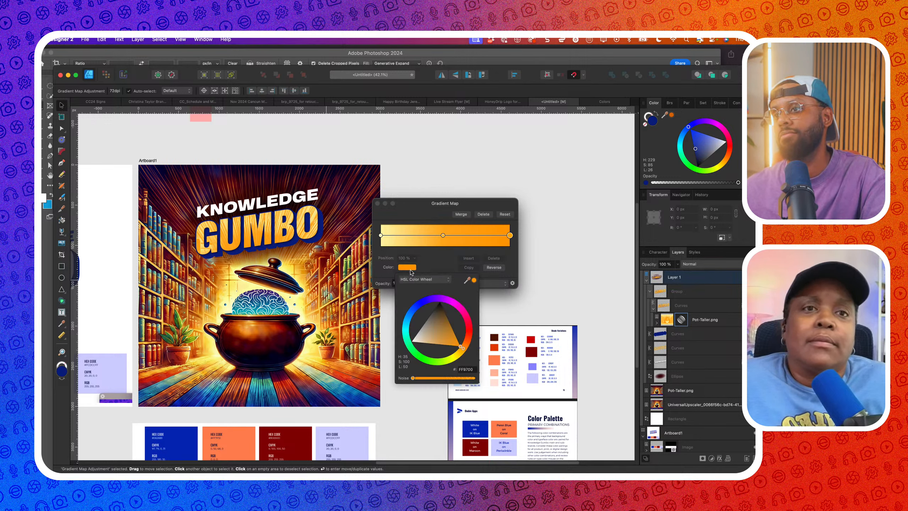
pyautogui.moveTo(464, 350); pyautogui.dragTo(492, 362)
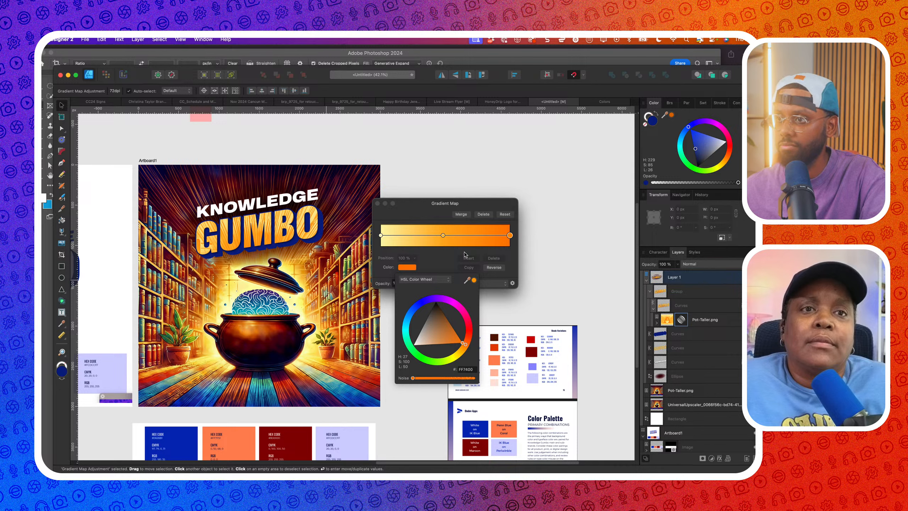
pyautogui.click(465, 253)
pyautogui.moveTo(443, 235); pyautogui.dragTo(479, 239)
pyautogui.click(379, 203)
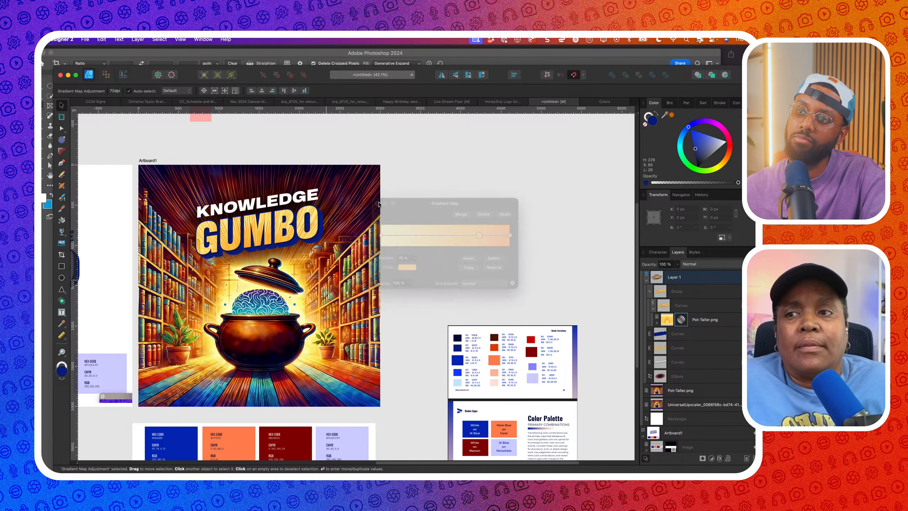
pyautogui.scroll(-3, 320, 242)
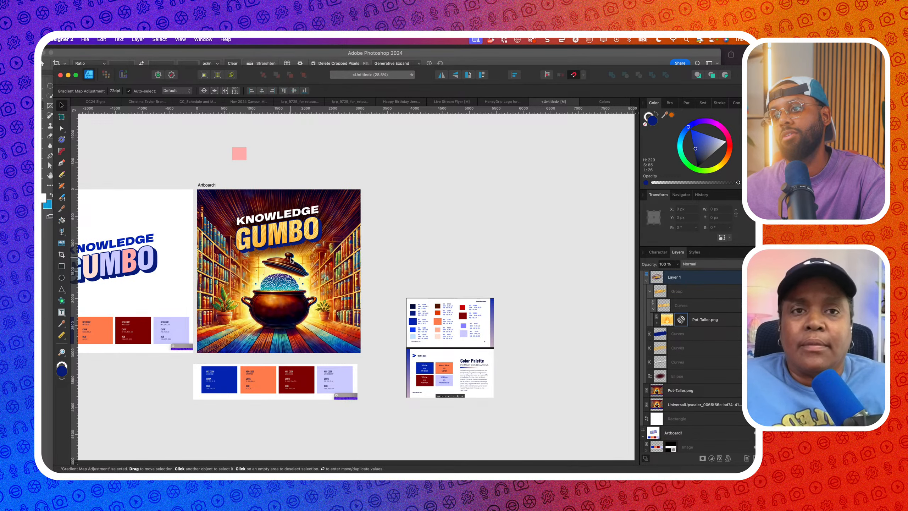
pyautogui.scroll(-2, 311, 250)
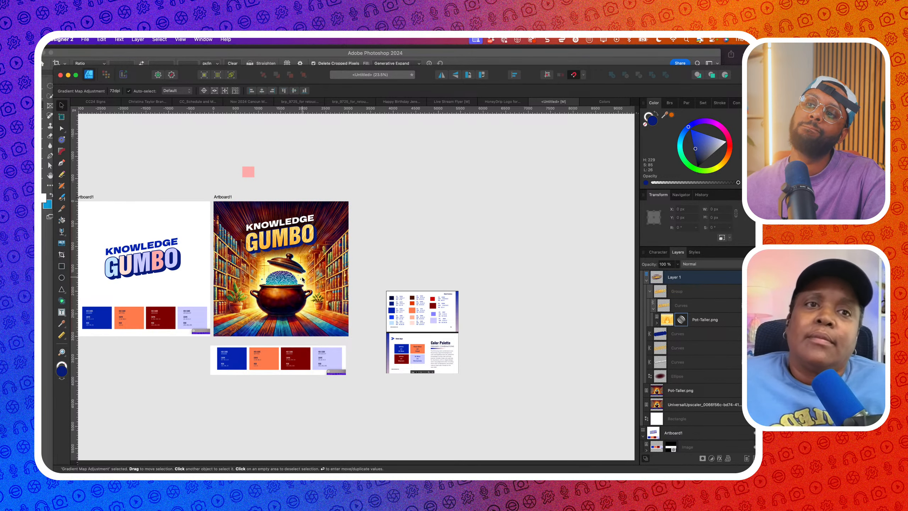
pyautogui.scroll(4, 286, 236)
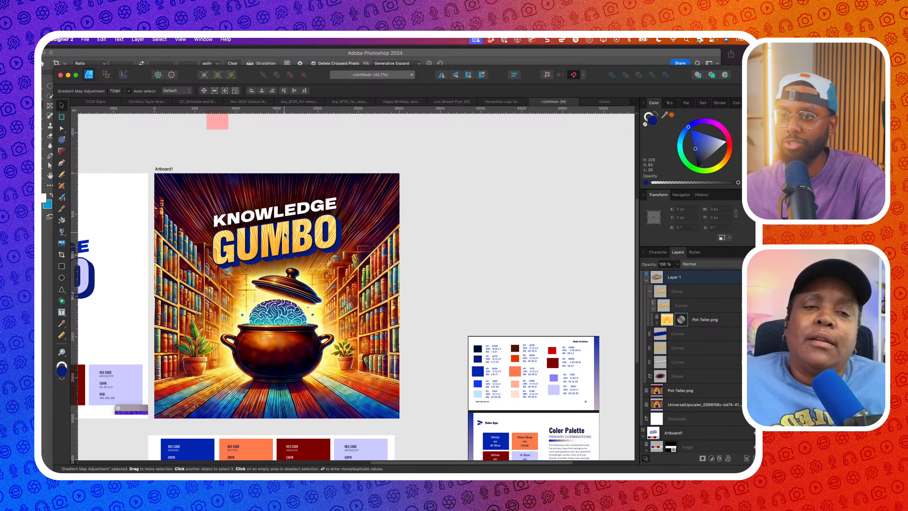
pyautogui.scroll(2, 319, 233)
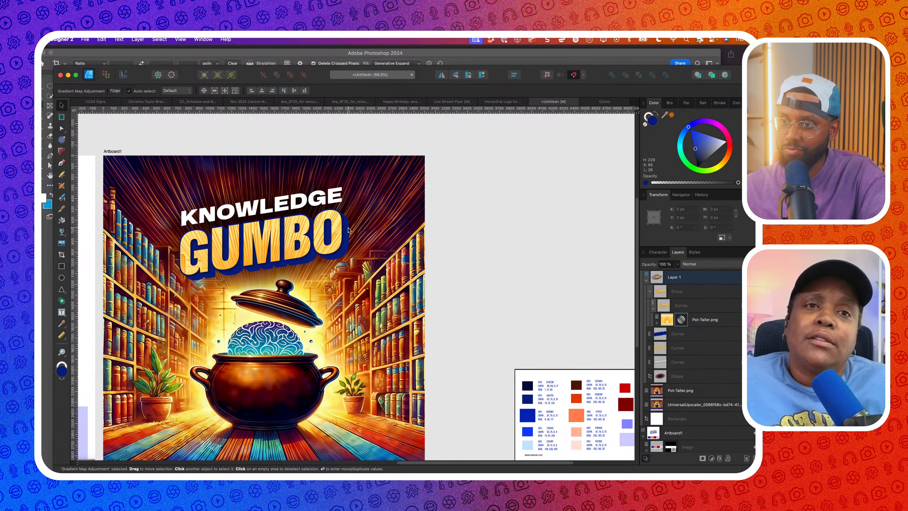
pyautogui.scroll(-3, 348, 229)
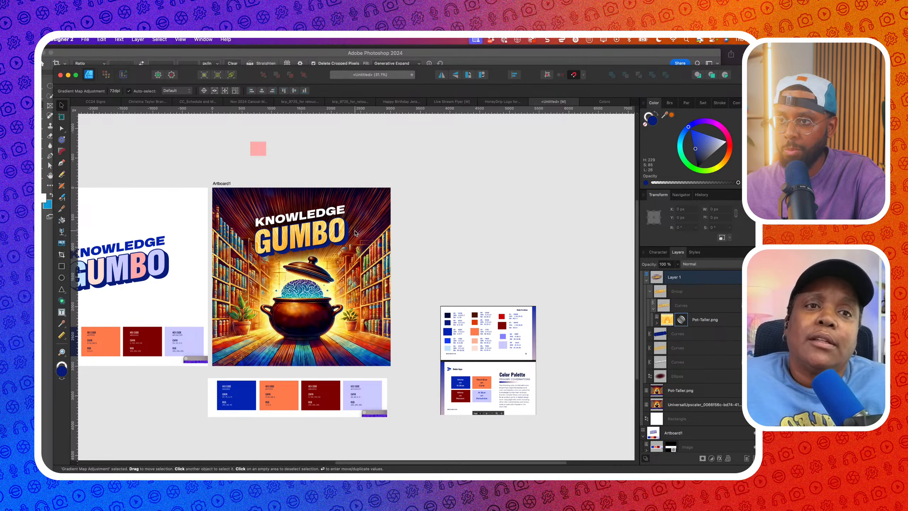
pyautogui.click(349, 243)
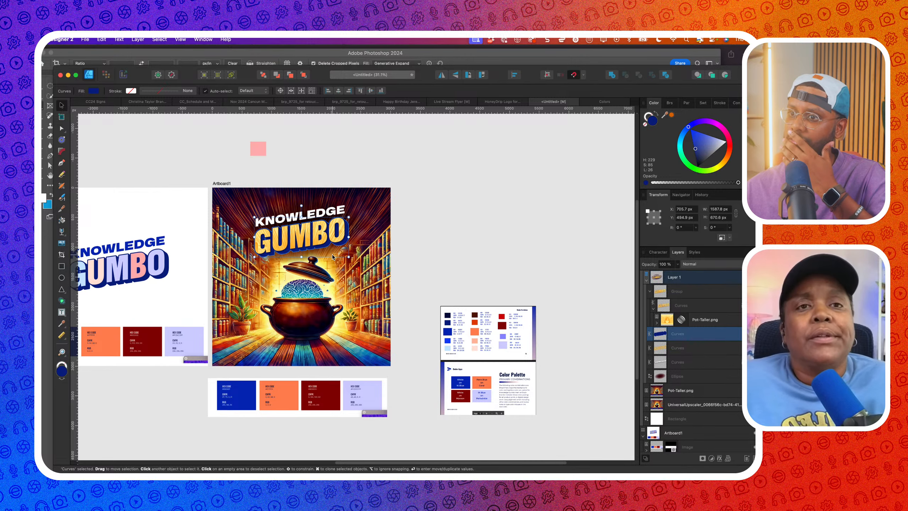
pyautogui.scroll(2, 324, 259)
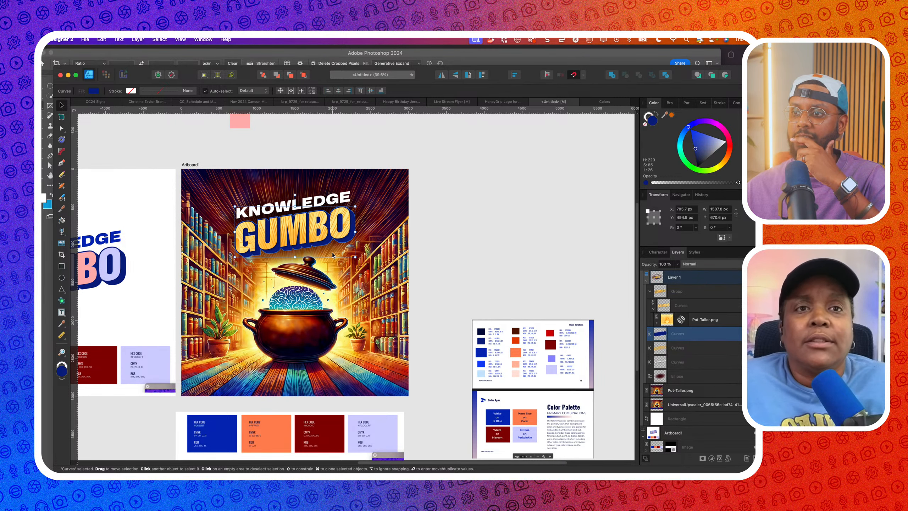
pyautogui.scroll(4, 327, 297)
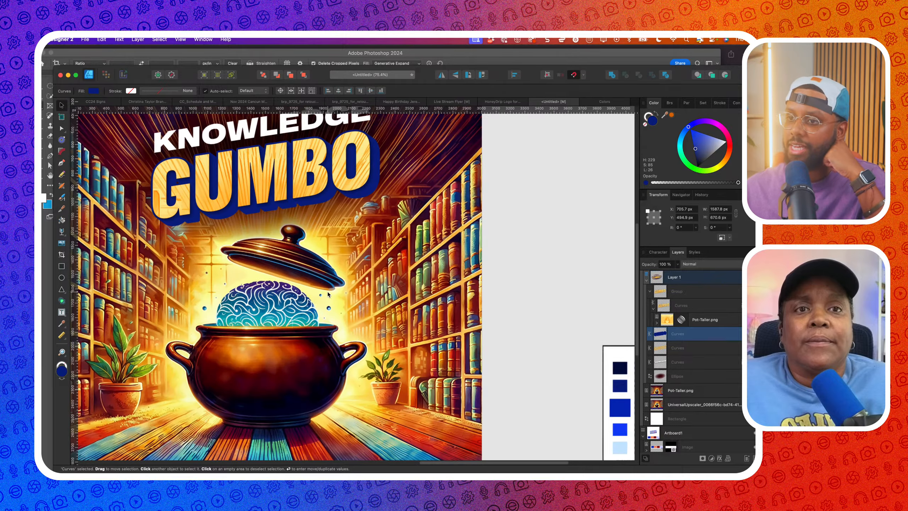
pyautogui.scroll(-4, 310, 307)
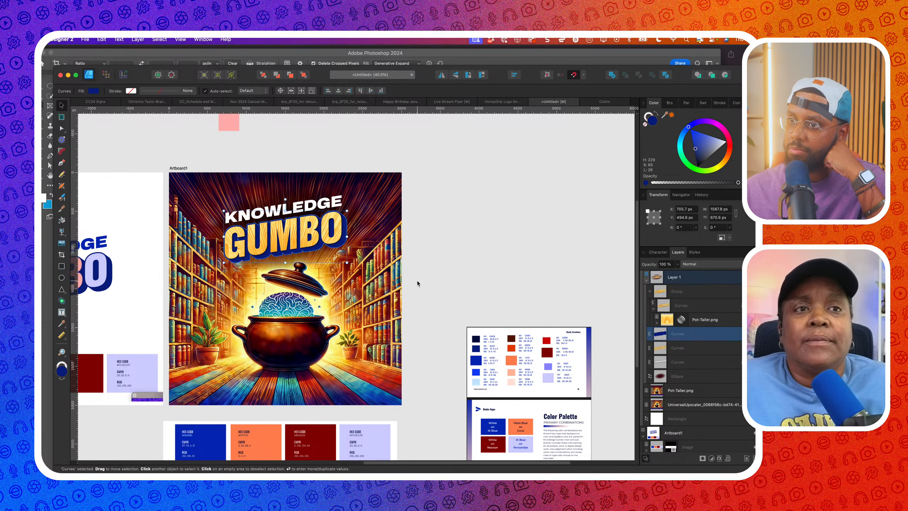
# Fill the ellipse glow with a yellow sampled from the art, set it to Normal, and move it down to Y 436.1 px
pyautogui.click(311, 195)
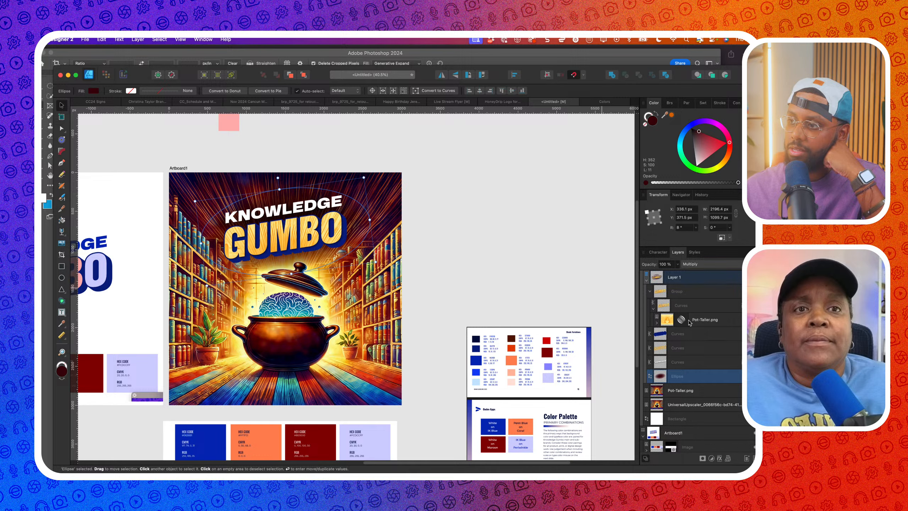
pyautogui.moveTo(672, 118); pyautogui.dragTo(323, 315)
pyautogui.click(672, 115)
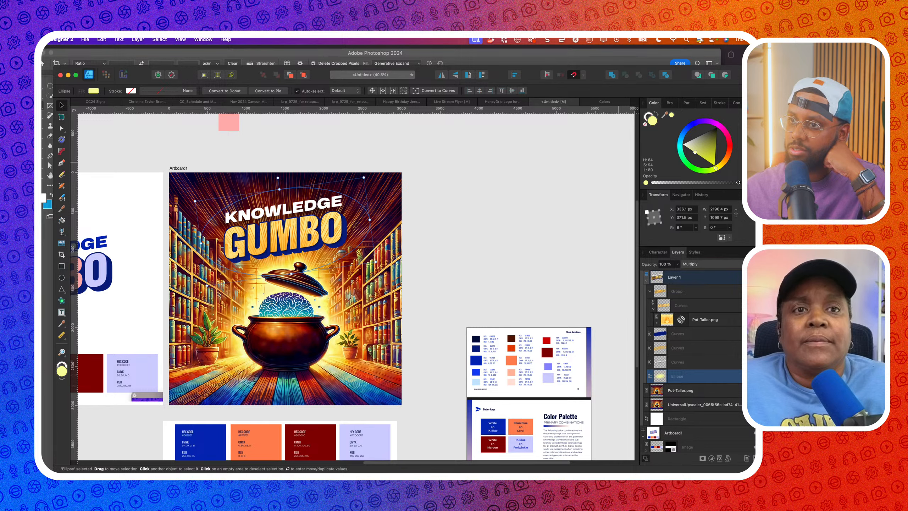
pyautogui.click(702, 264)
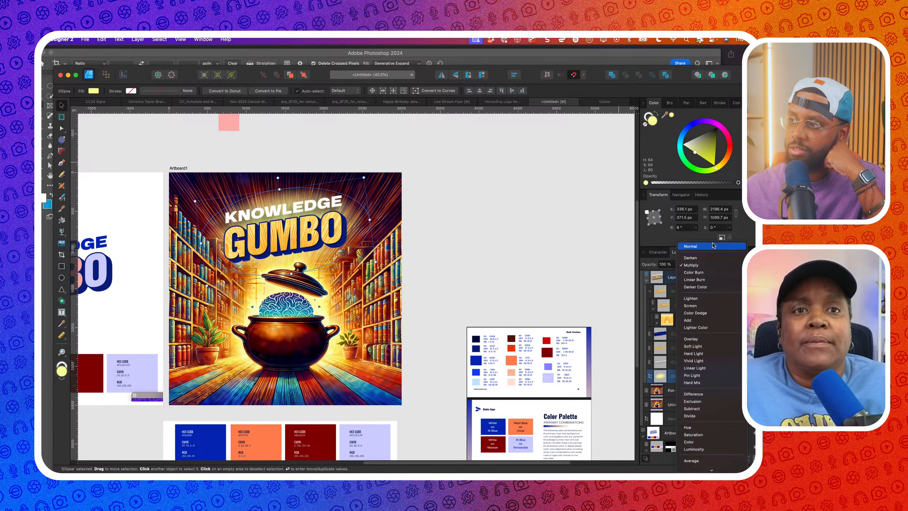
pyautogui.click(712, 246)
pyautogui.moveTo(345, 219); pyautogui.dragTo(345, 225)
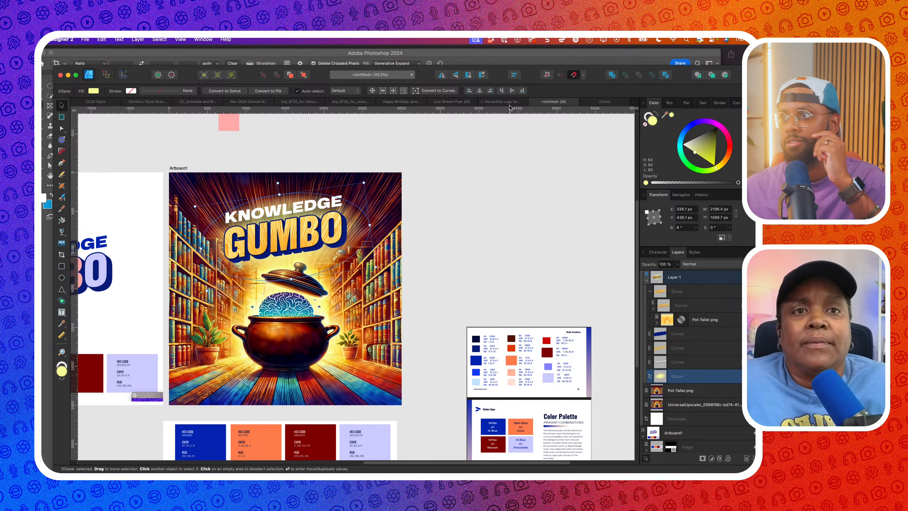
# Unlock the upper Light Effect.png layer in the Live Stream Flyer, then go back to the cover document
pyautogui.click(447, 105)
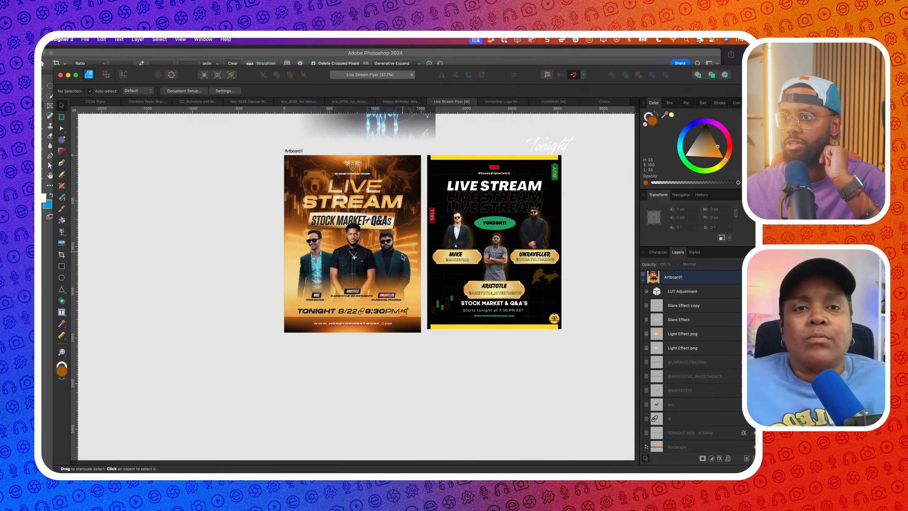
pyautogui.scroll(3, 362, 225)
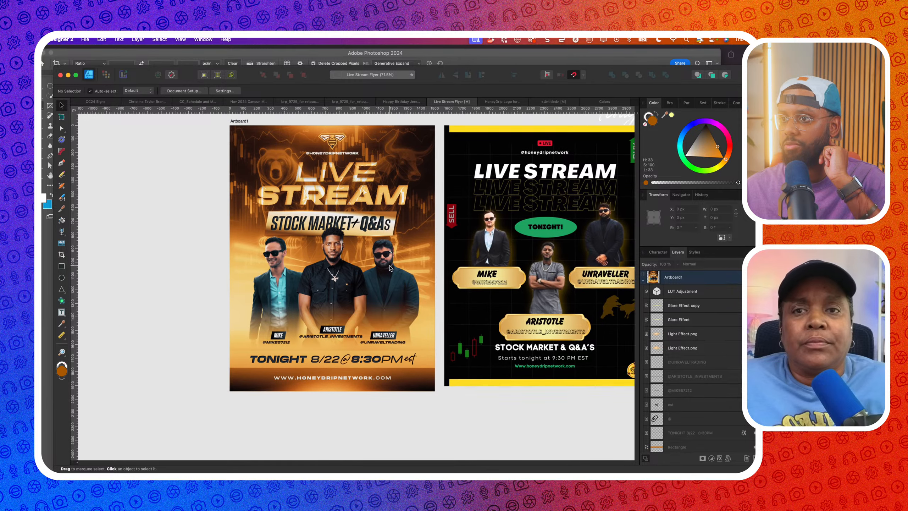
pyautogui.hscroll(-2, 289, 281)
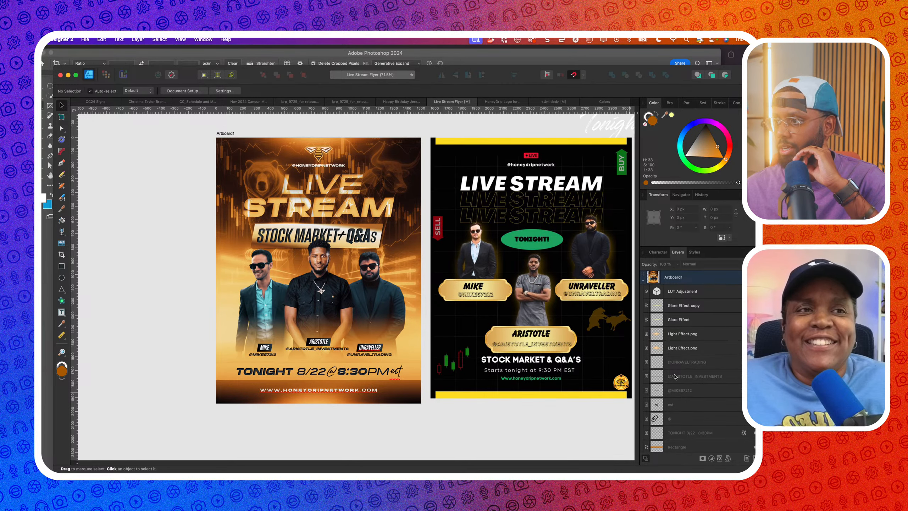
pyautogui.scroll(1, 675, 377)
pyautogui.click(678, 341)
pyautogui.click(732, 342)
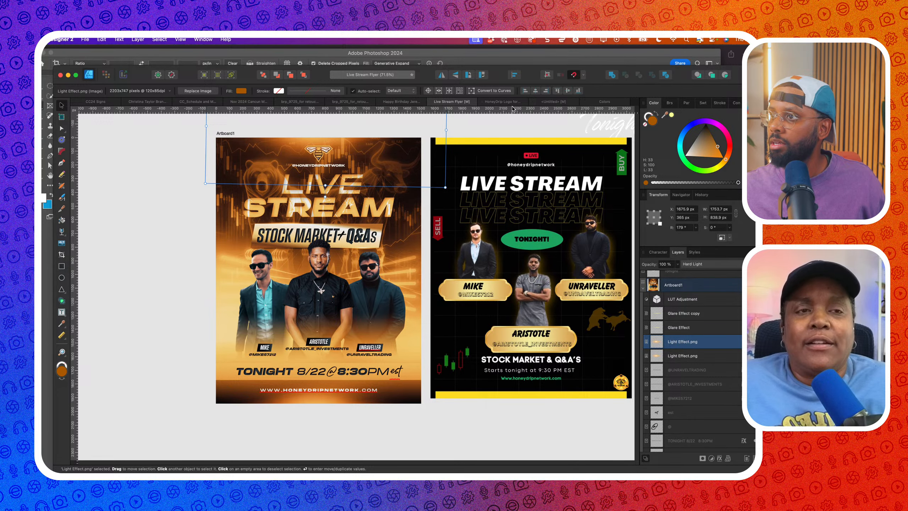
pyautogui.click(601, 102)
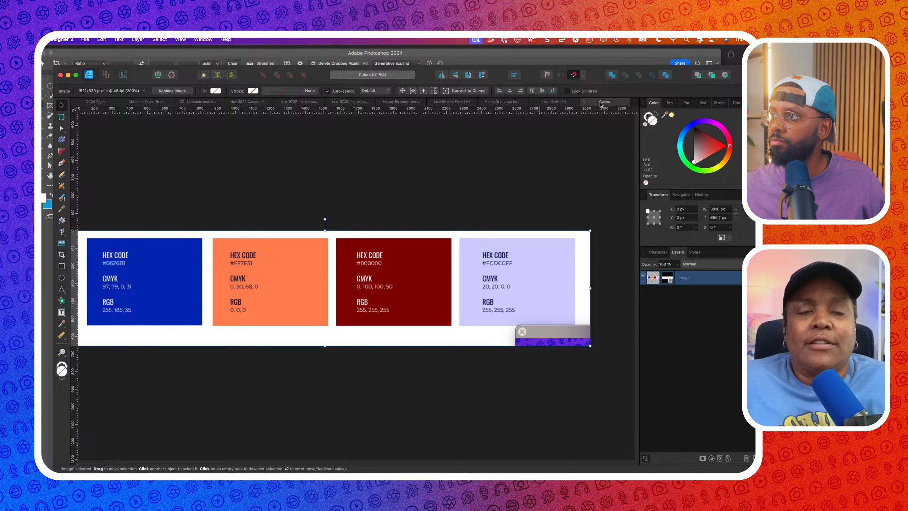
pyautogui.click(555, 102)
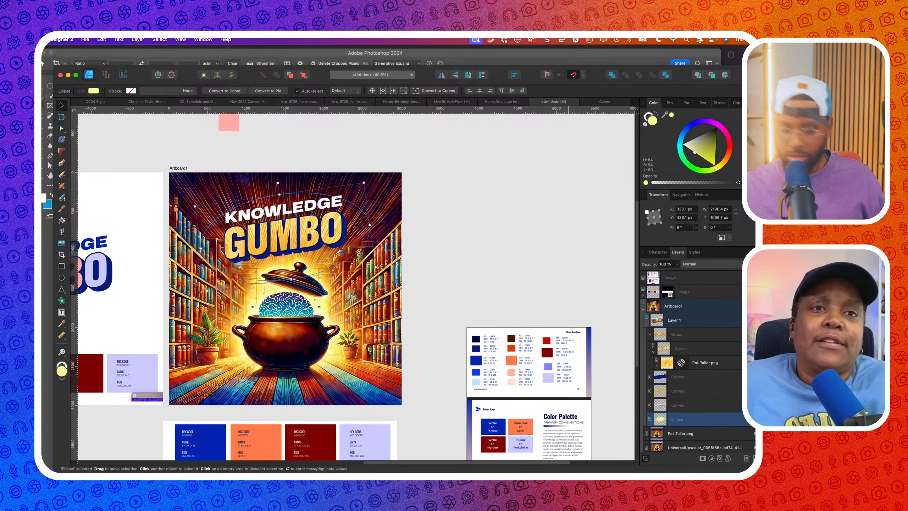
# Paste Light Effect.png over the title and enlarge it to about 5816 × 2782 px across the artwork
pyautogui.press('super+v')
pyautogui.moveTo(242, 144); pyautogui.dragTo(297, 207)
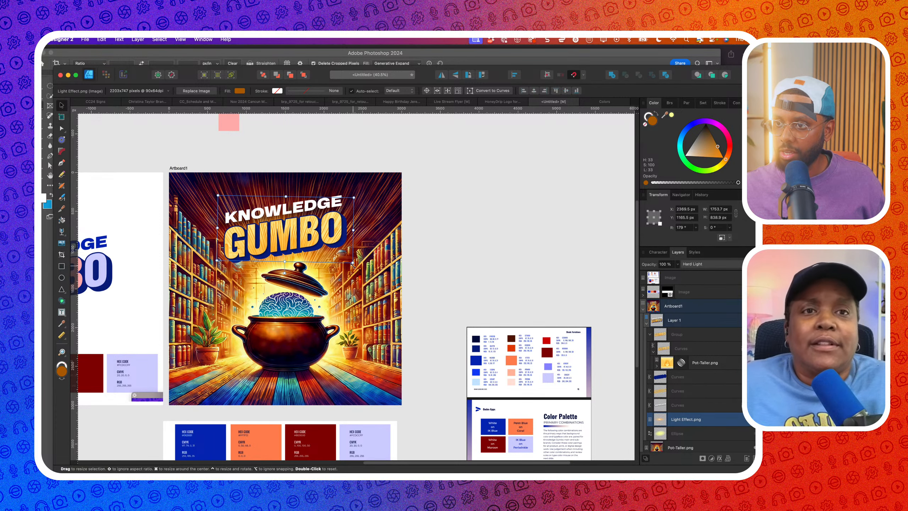
pyautogui.moveTo(352, 263)
pyautogui.mouseDown()
pyautogui.moveTo(448, 339)
pyautogui.moveTo(352, 260)
pyautogui.mouseUp()
pyautogui.scroll(-2, 353, 260)
pyautogui.scroll(-1, 353, 259)
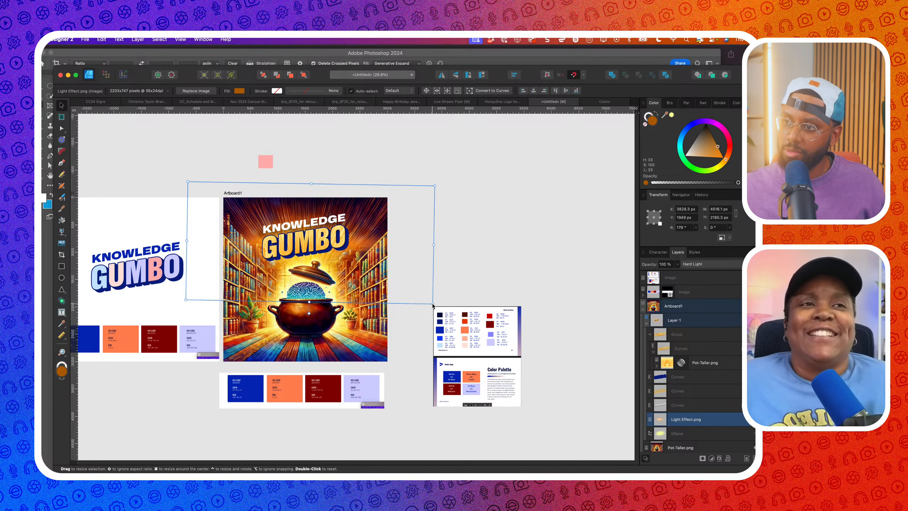
pyautogui.moveTo(429, 350); pyautogui.dragTo(456, 344)
pyautogui.scroll(2, 344, 218)
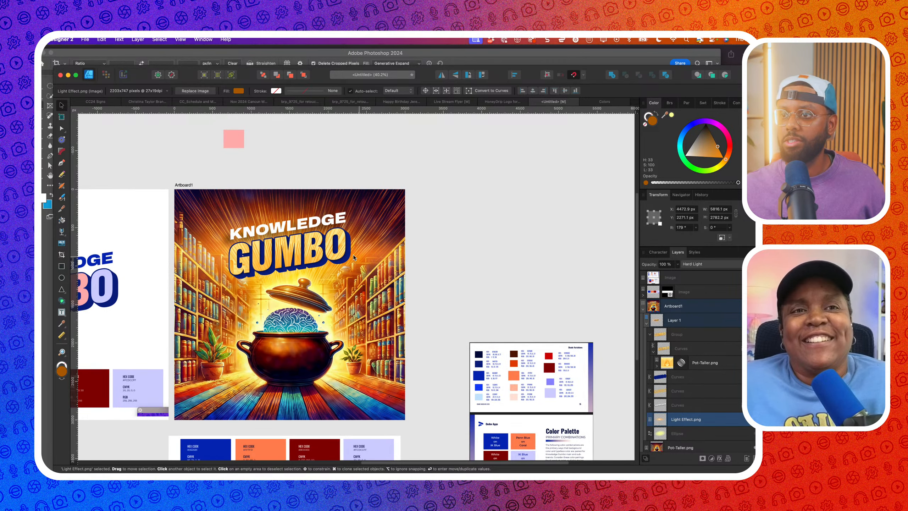
pyautogui.click(302, 222)
pyautogui.scroll(2, 430, 255)
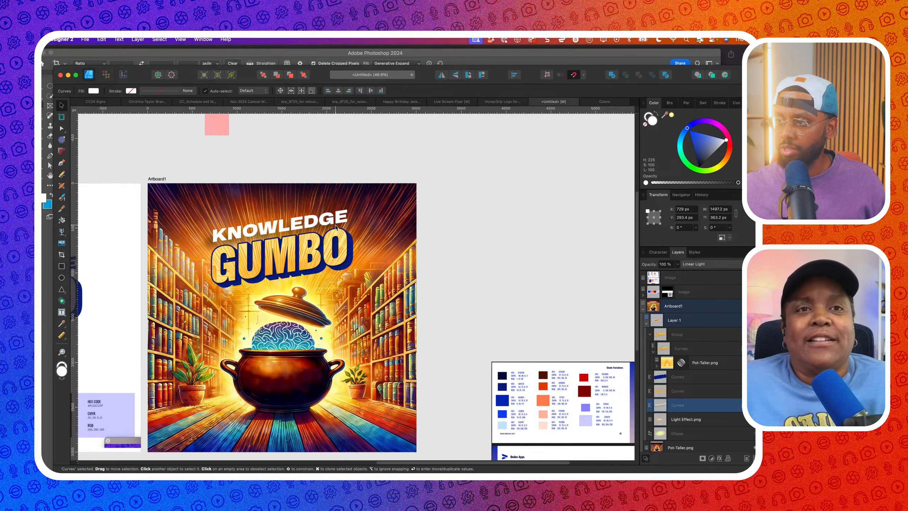
# Review the title's layer effects, then reselect the white KNOWLEDGE text with its white fill restored
pyautogui.click(746, 405)
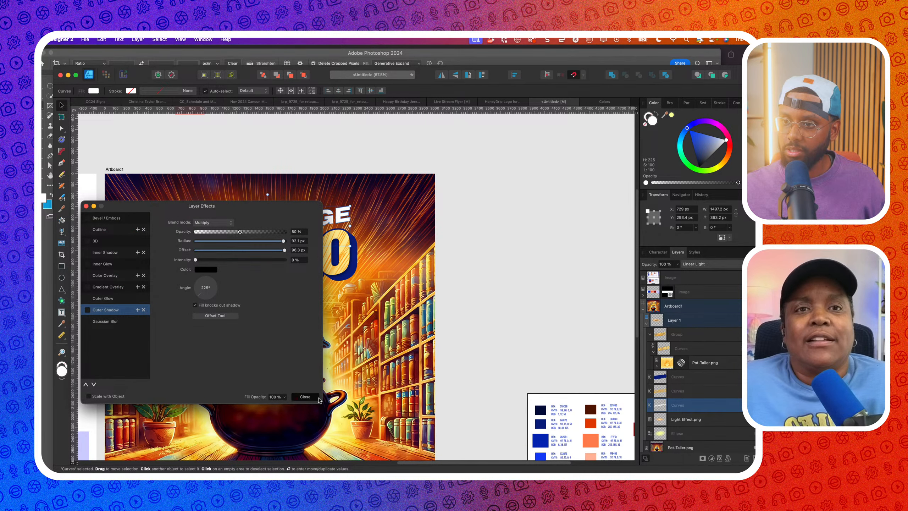
pyautogui.click(305, 396)
pyautogui.click(504, 296)
pyautogui.scroll(-2, 504, 296)
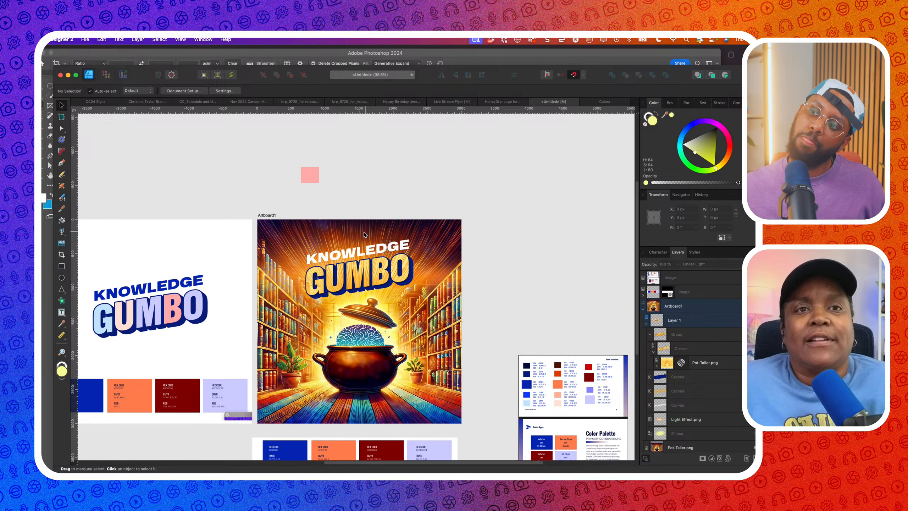
pyautogui.click(365, 257)
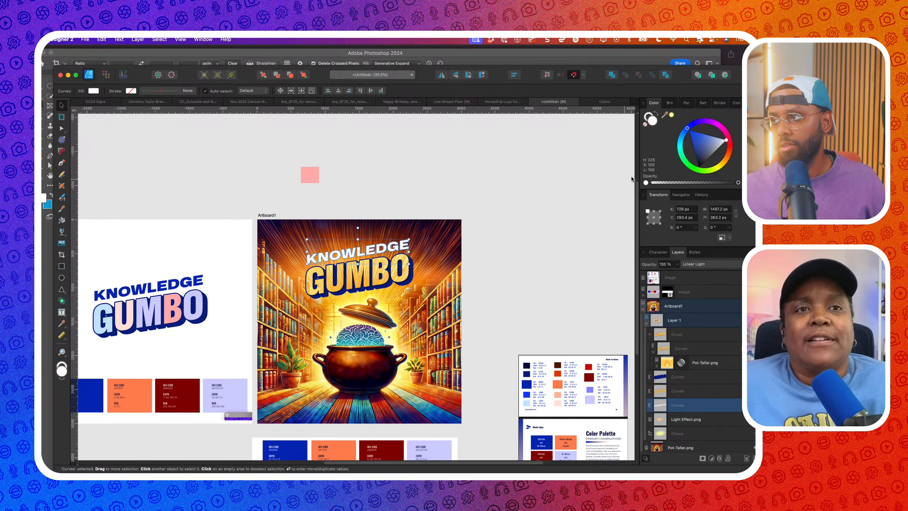
pyautogui.press('super+z')
pyautogui.click(553, 171)
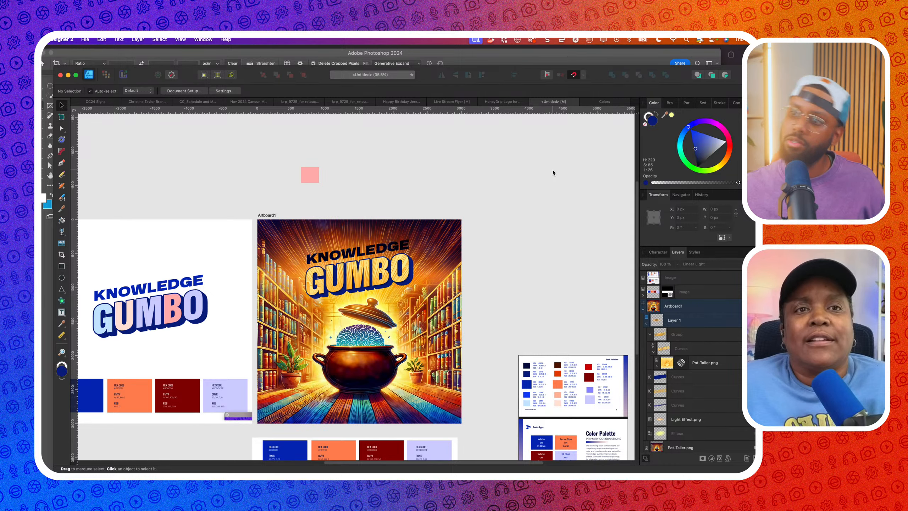
pyautogui.press('super+z')
pyautogui.press('super+shift+z')
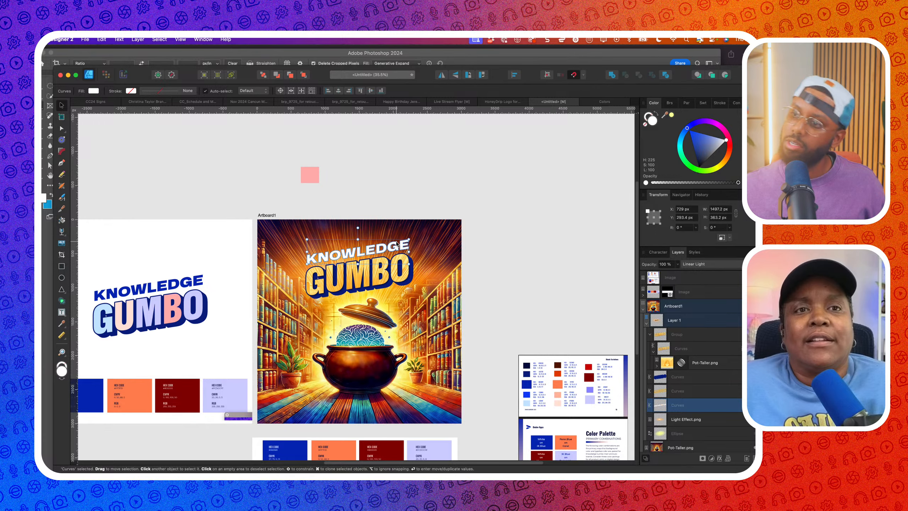
pyautogui.scroll(2, 393, 238)
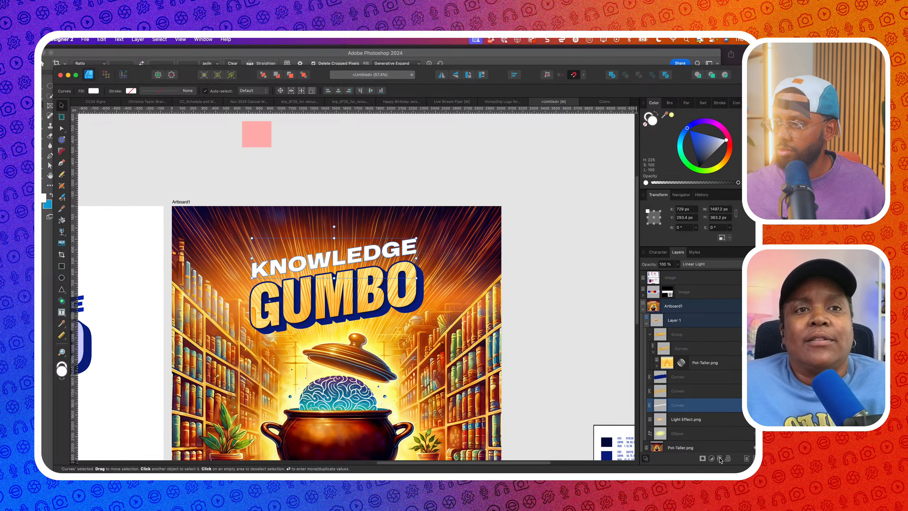
# Change the white KNOWLEDGE text's blend mode from Linear Light to Overlay
pyautogui.click(695, 265)
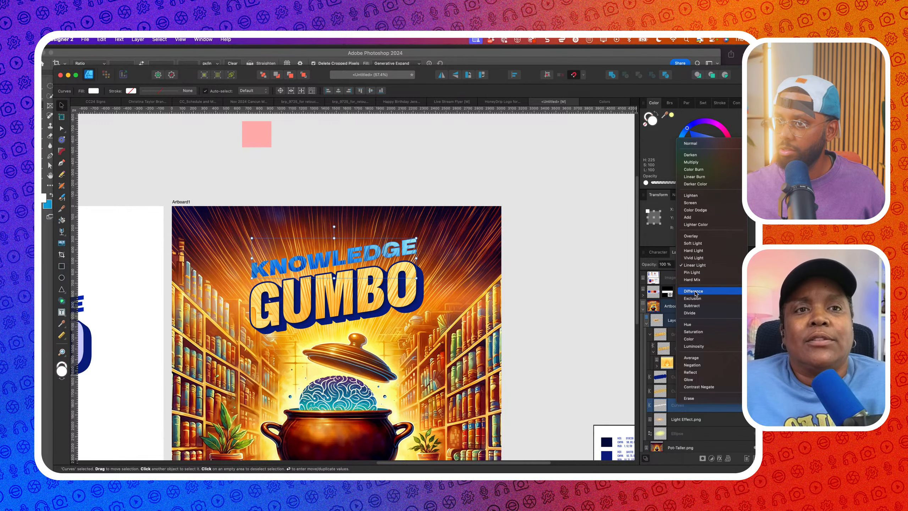
pyautogui.click(698, 237)
pyautogui.scroll(-4, 465, 240)
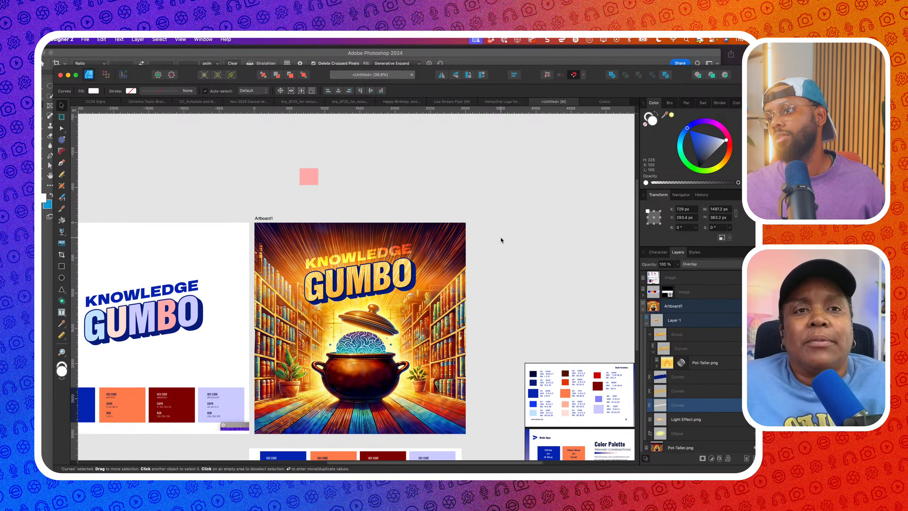
pyautogui.hscroll(1, 501, 240)
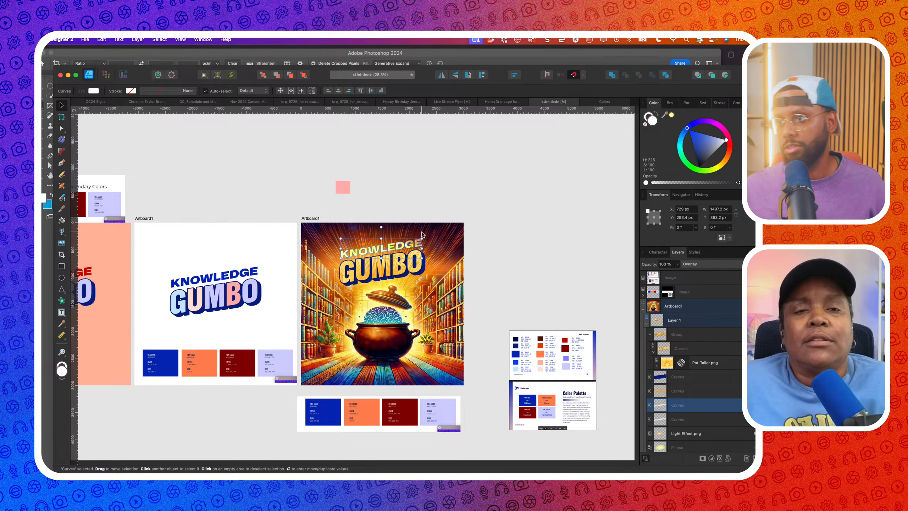
pyautogui.scroll(3, 419, 231)
pyautogui.scroll(-3, 419, 231)
pyautogui.scroll(3, 390, 246)
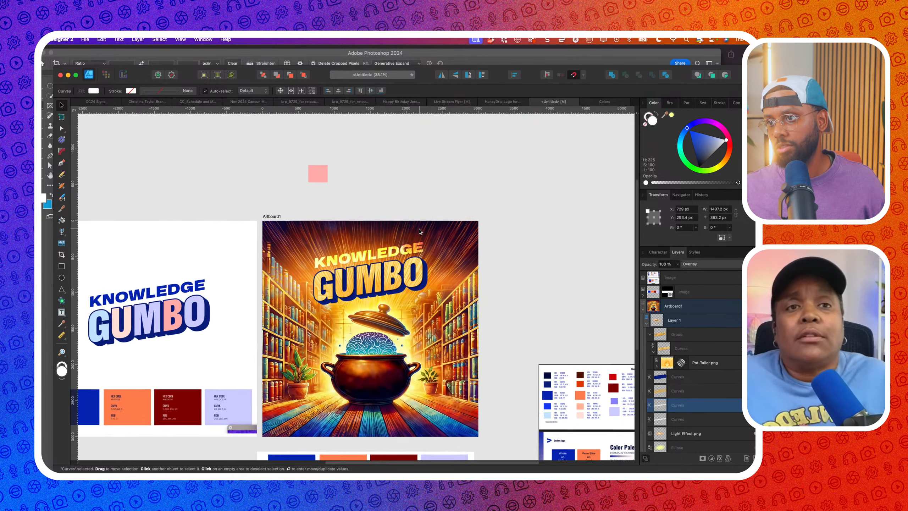
pyautogui.scroll(4, 390, 246)
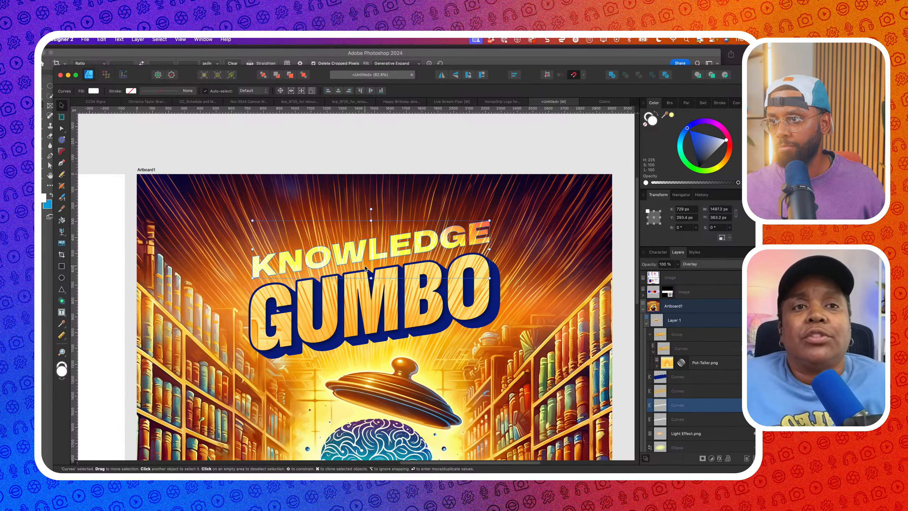
# Duplicate the title overlay twice and give the copy a dark blue 12 pt outline instead of a fill
pyautogui.press('super+j')
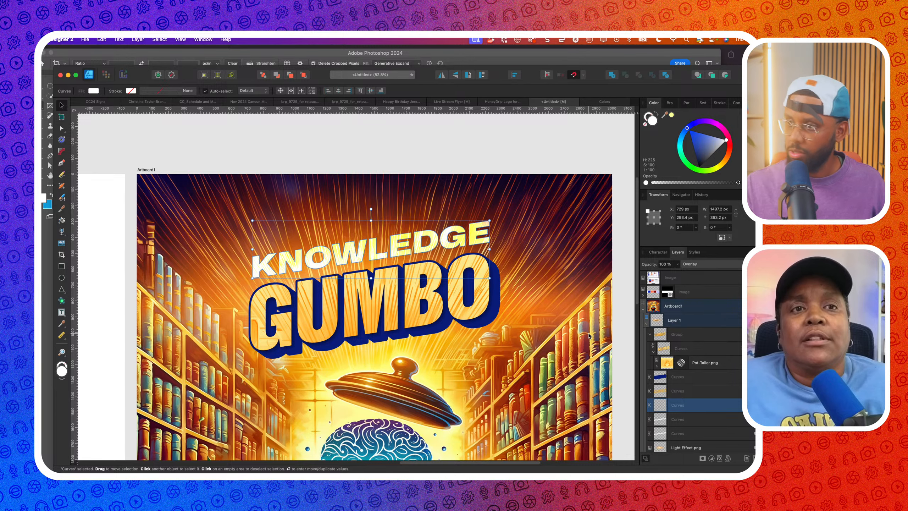
pyautogui.scroll(-4, 589, 335)
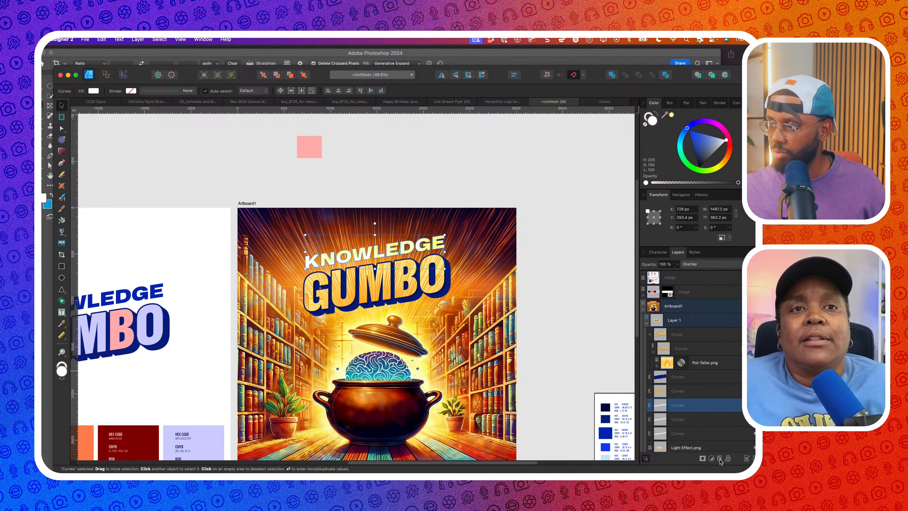
pyautogui.press('super+j')
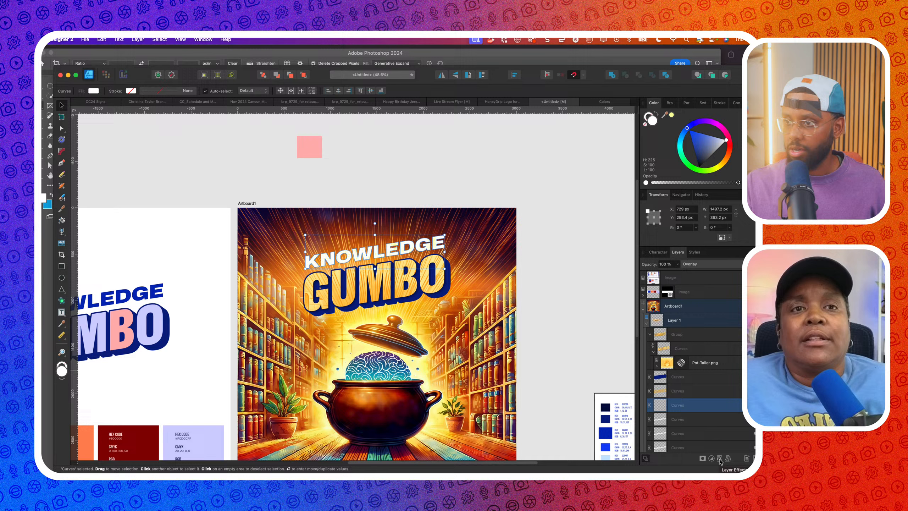
pyautogui.click(654, 114)
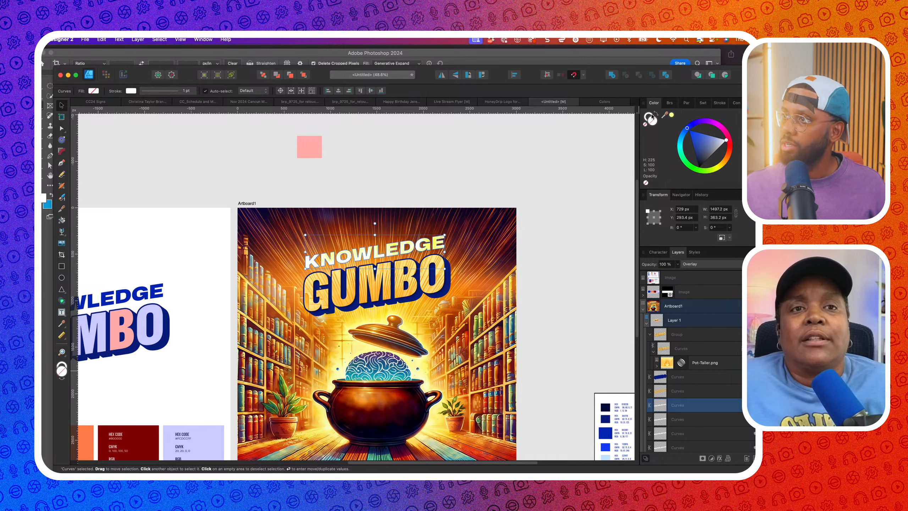
pyautogui.click(720, 103)
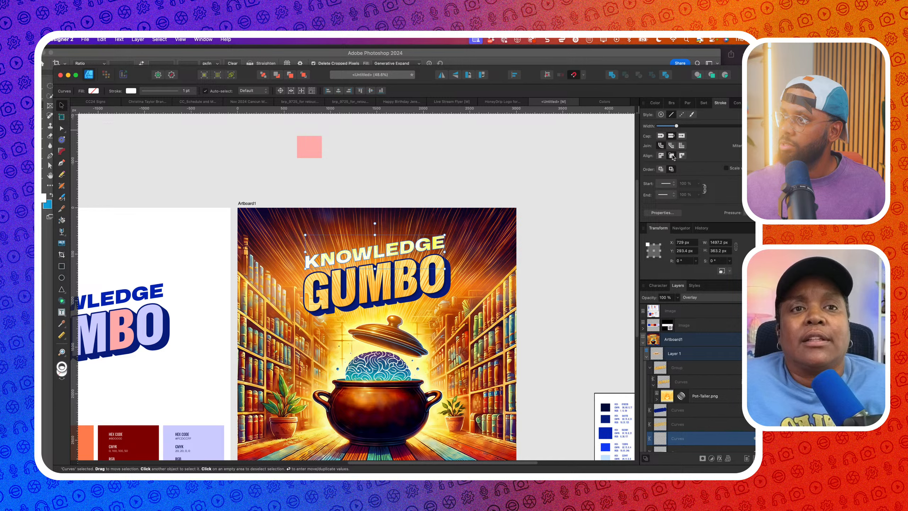
pyautogui.click(654, 103)
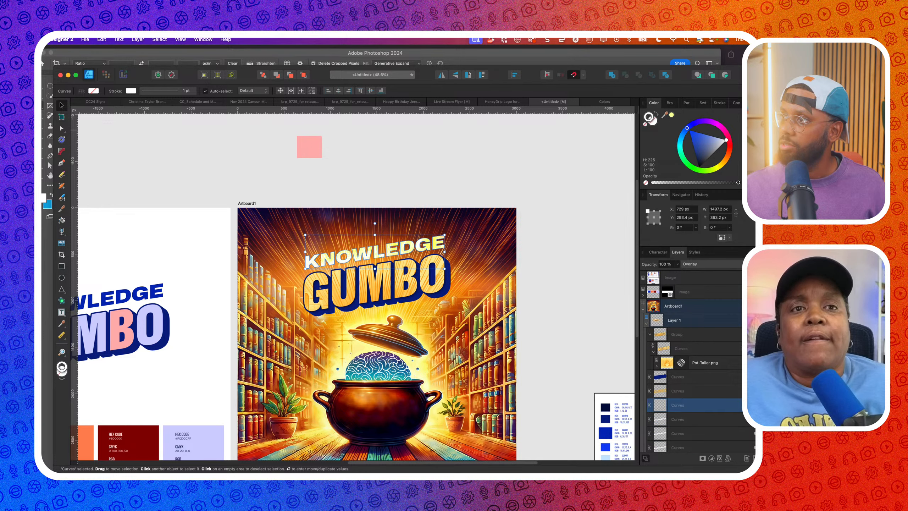
pyautogui.click(698, 136)
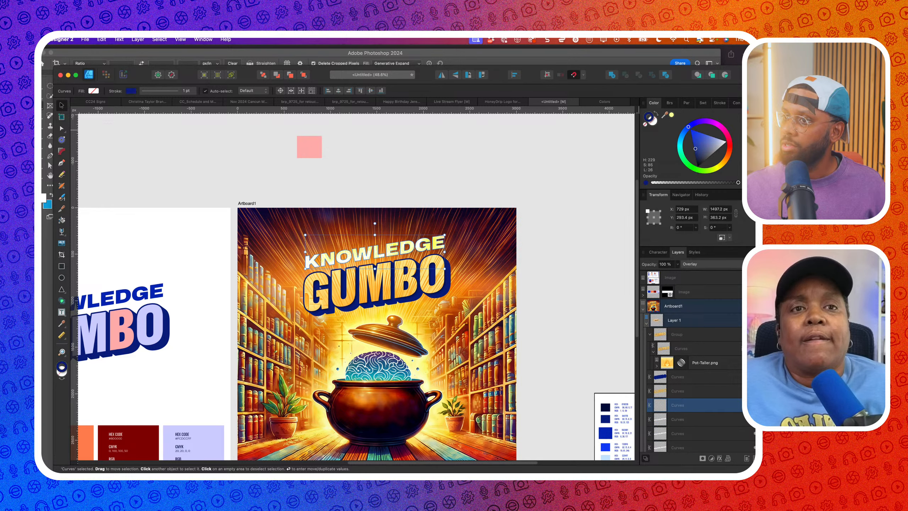
pyautogui.click(720, 103)
pyautogui.moveTo(676, 126); pyautogui.dragTo(715, 131)
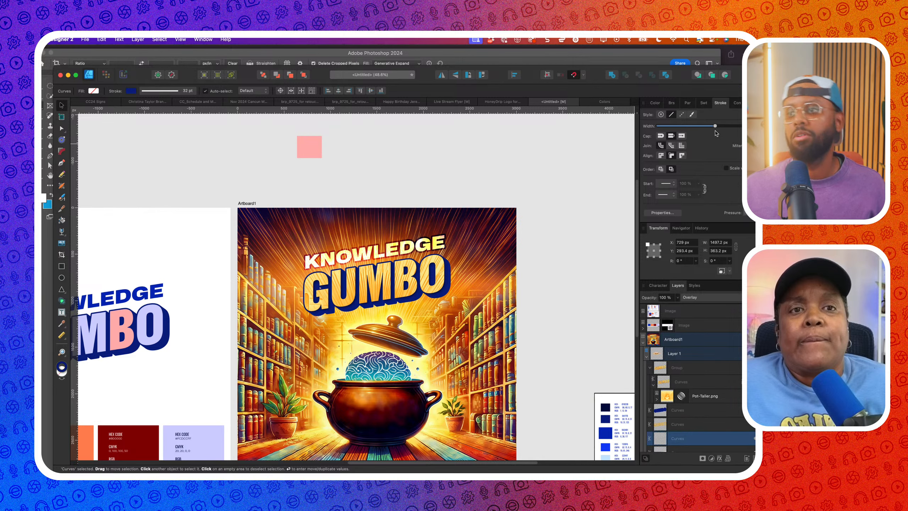
# Thicken the outline from 36 pt to 42 pt and select all four title copies together
pyautogui.scroll(-3, 512, 154)
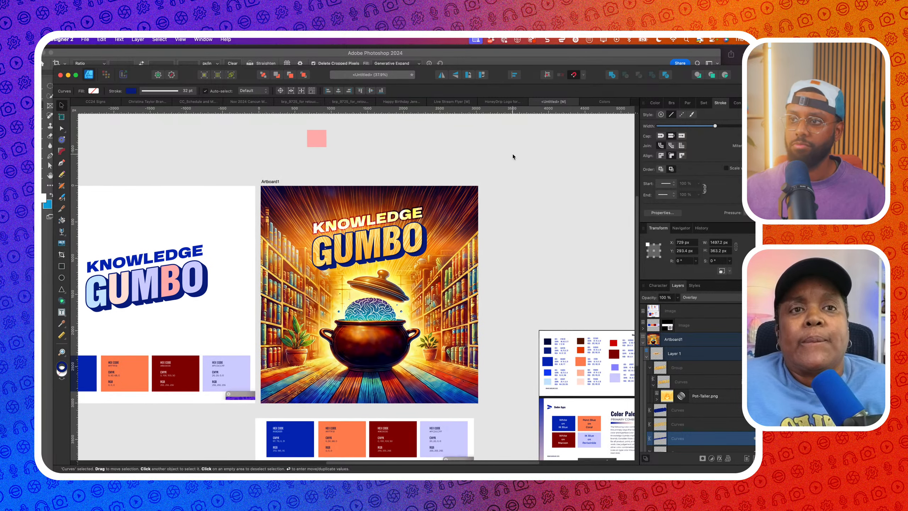
pyautogui.click(657, 103)
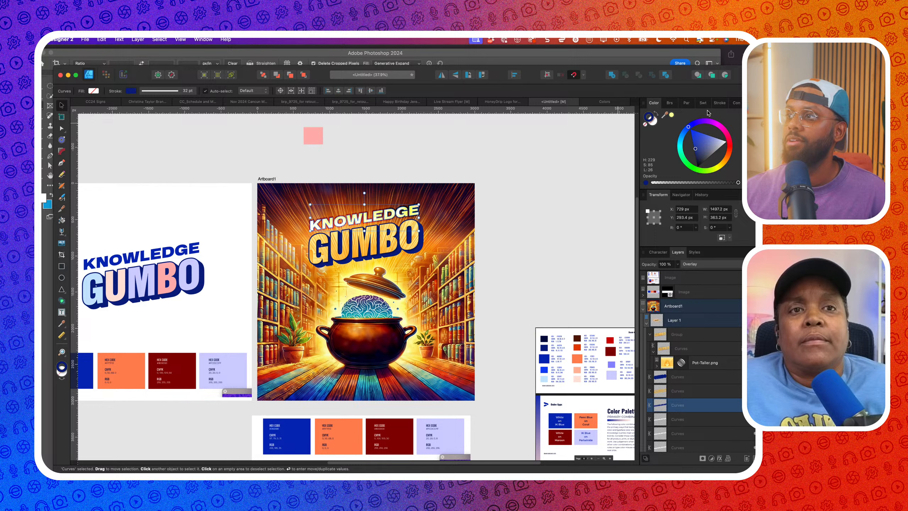
pyautogui.click(719, 104)
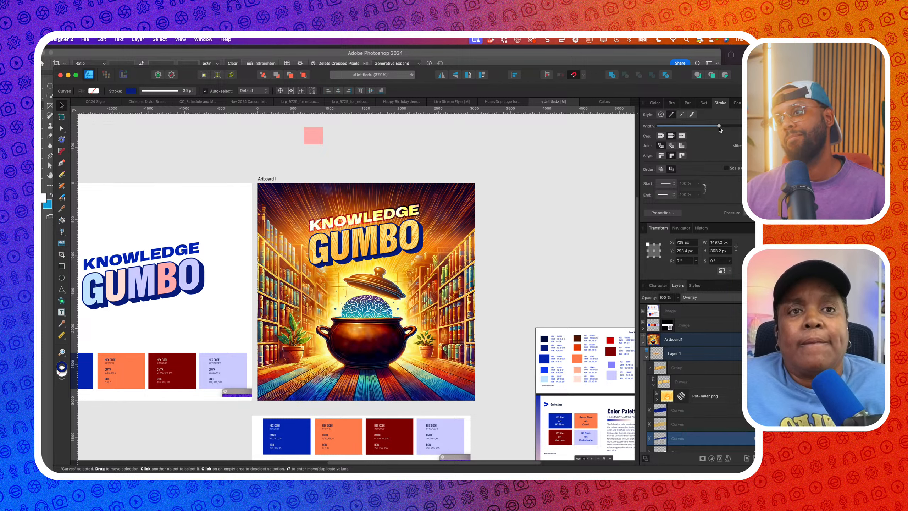
pyautogui.moveTo(719, 127); pyautogui.dragTo(725, 127)
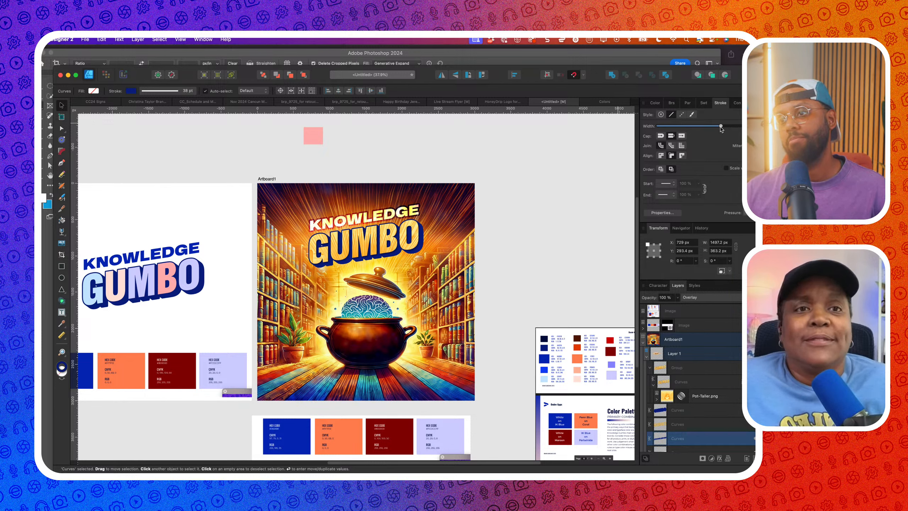
pyautogui.scroll(-3, 697, 382)
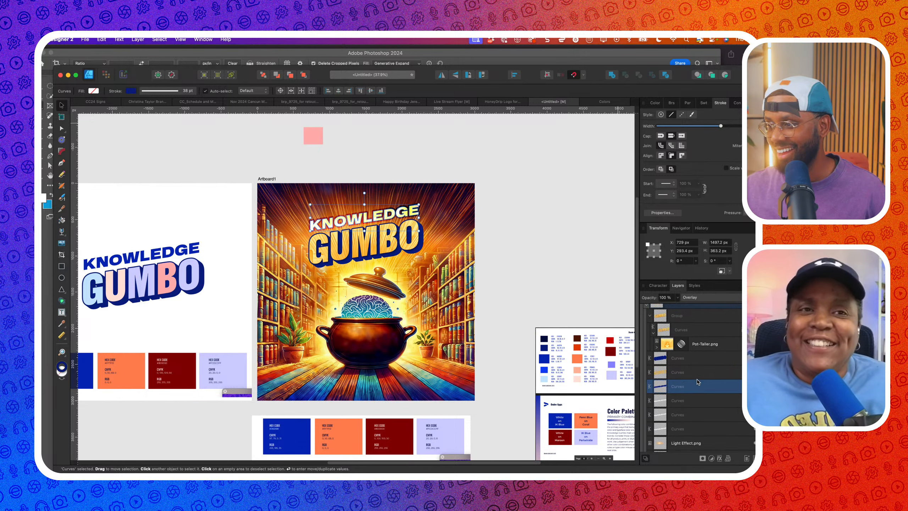
pyautogui.scroll(-1, 697, 382)
pyautogui.keyDown('shift'); pyautogui.click(690, 413); pyautogui.keyUp('shift')
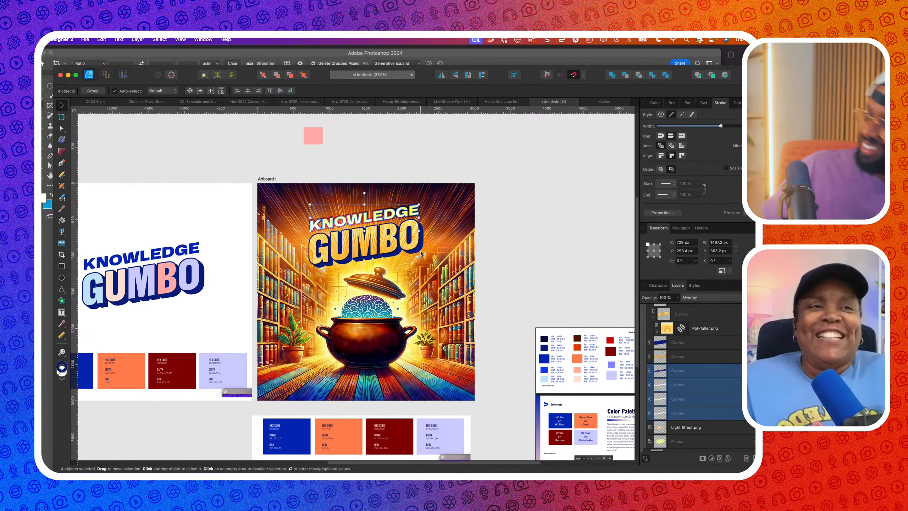
# Select the palette image, zoom in on Artboard1, and select the GUMBO title group
pyautogui.scroll(-3, 420, 252)
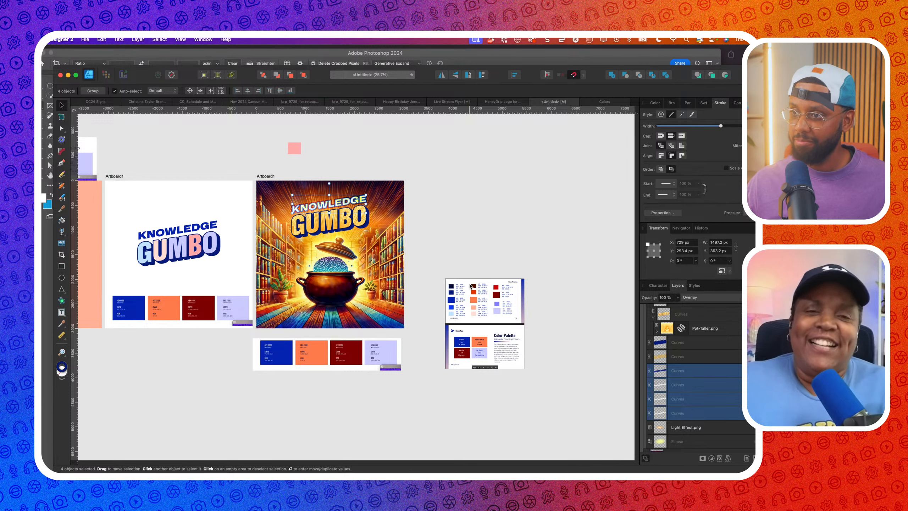
pyautogui.click(470, 286)
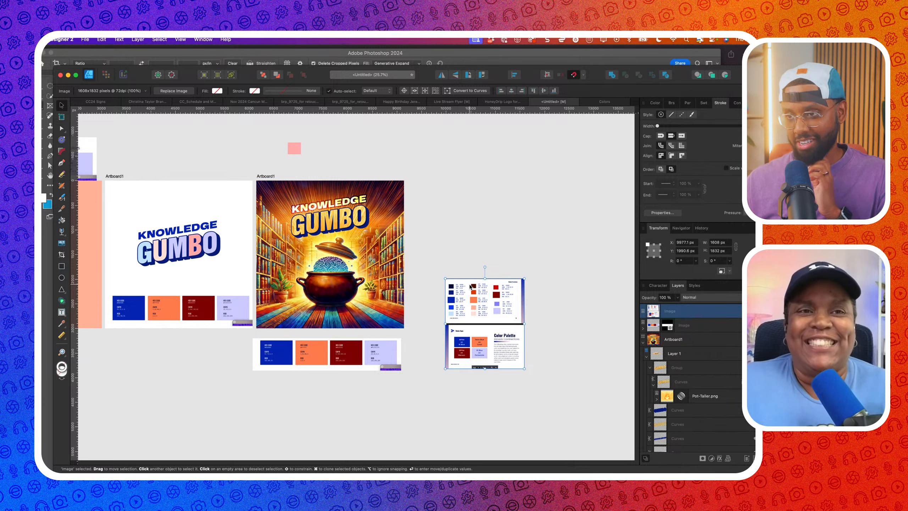
pyautogui.scroll(3, 359, 220)
pyautogui.click(359, 220)
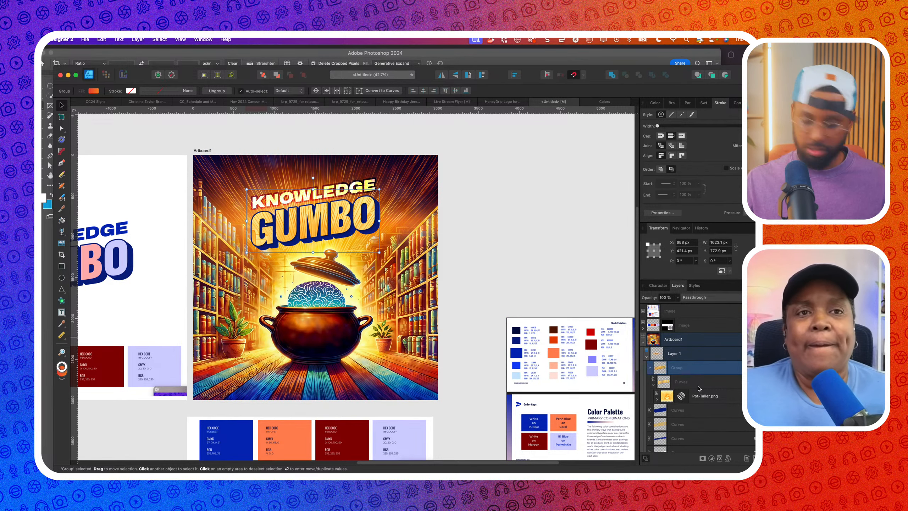
# Duplicate the GUMBO title group and delete the Pot-Taller.png texture from the copy
pyautogui.press('super+j')
pyautogui.click(650, 368)
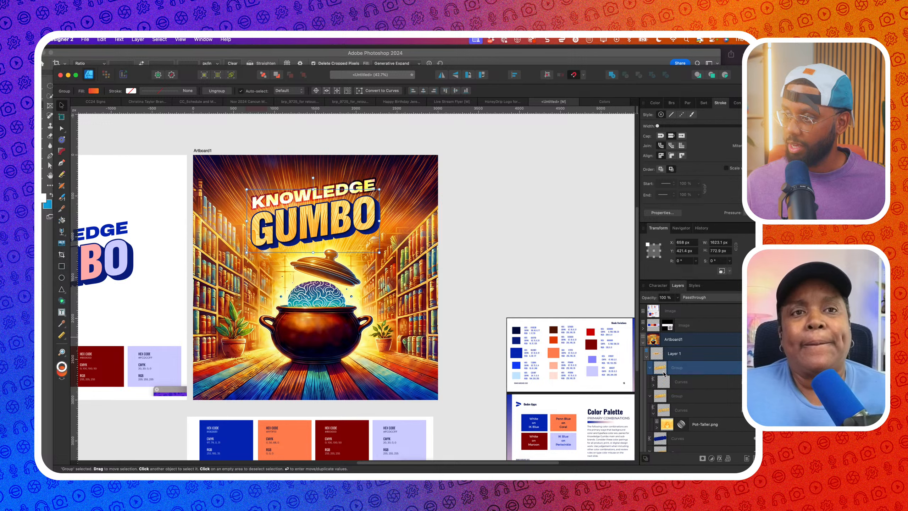
pyautogui.click(692, 384)
pyautogui.click(649, 368)
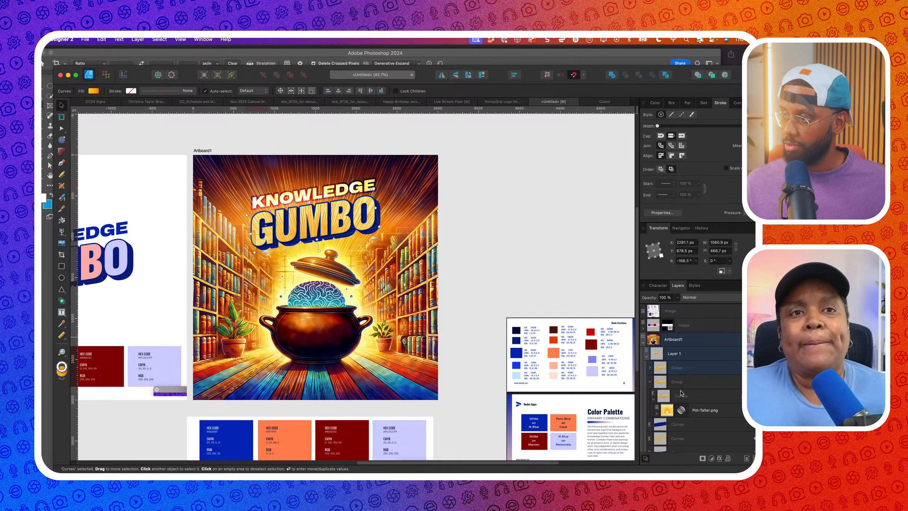
pyautogui.click(650, 368)
pyautogui.click(654, 385)
pyautogui.click(702, 394)
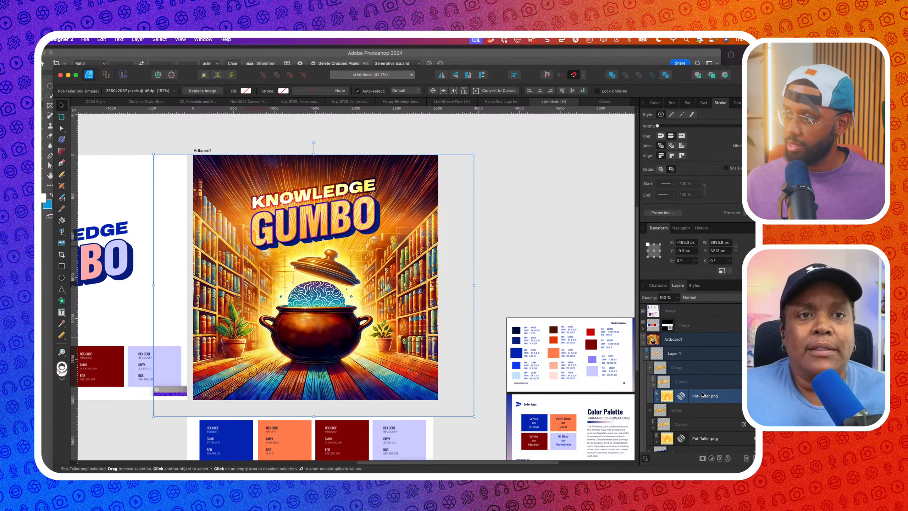
pyautogui.press('Delete')
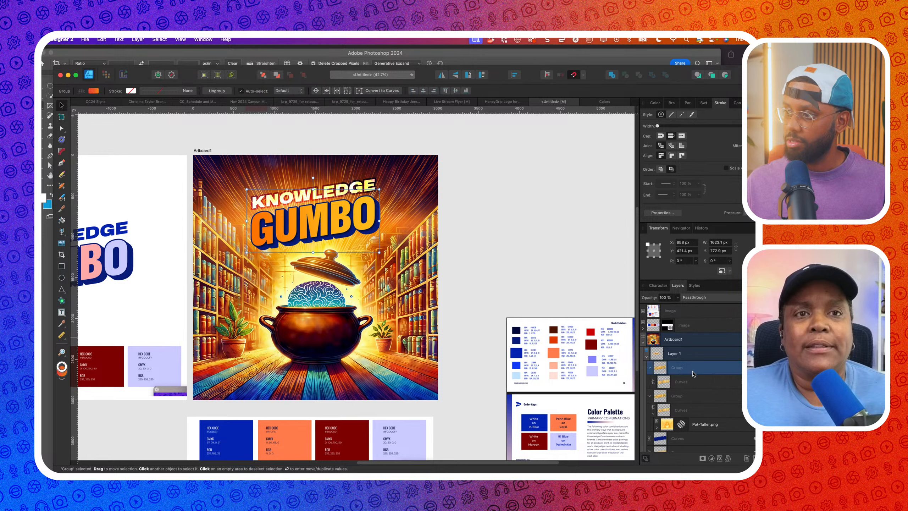
# Fill the duplicate title with white and set its blend mode to Overlay
pyautogui.click(655, 104)
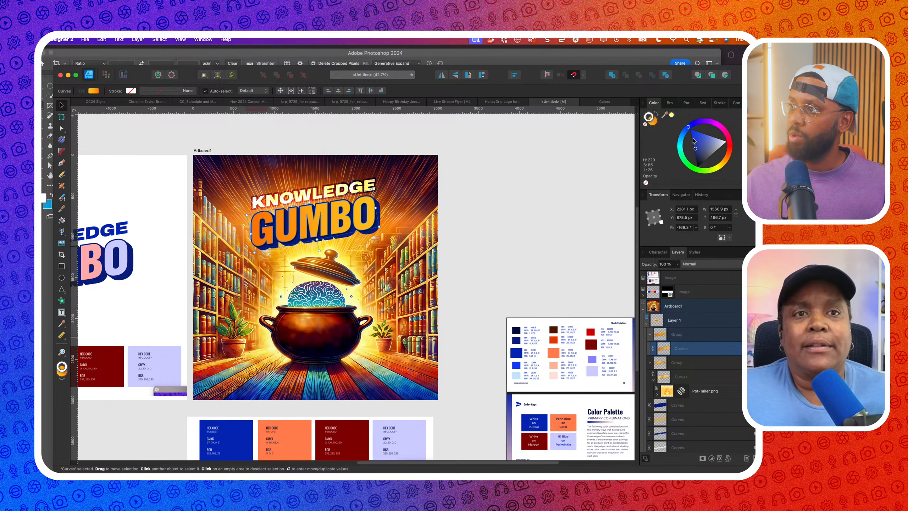
pyautogui.click(655, 124)
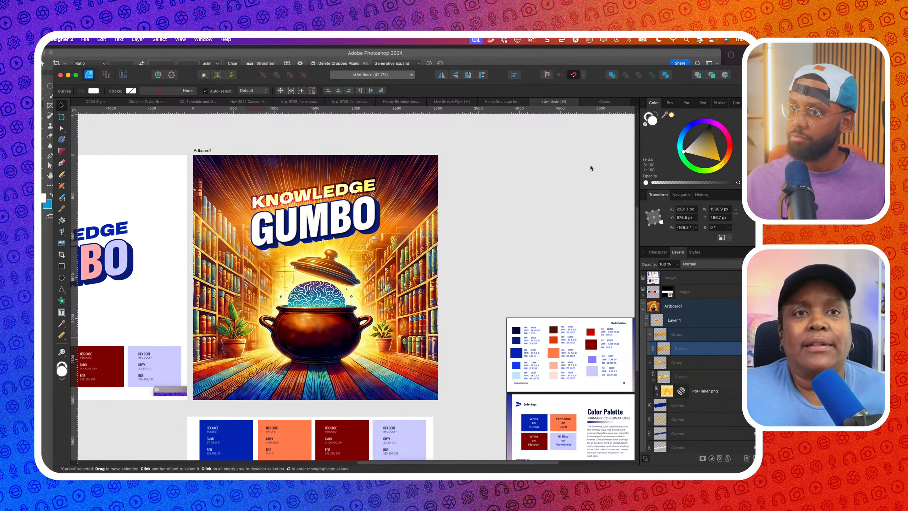
pyautogui.click(690, 265)
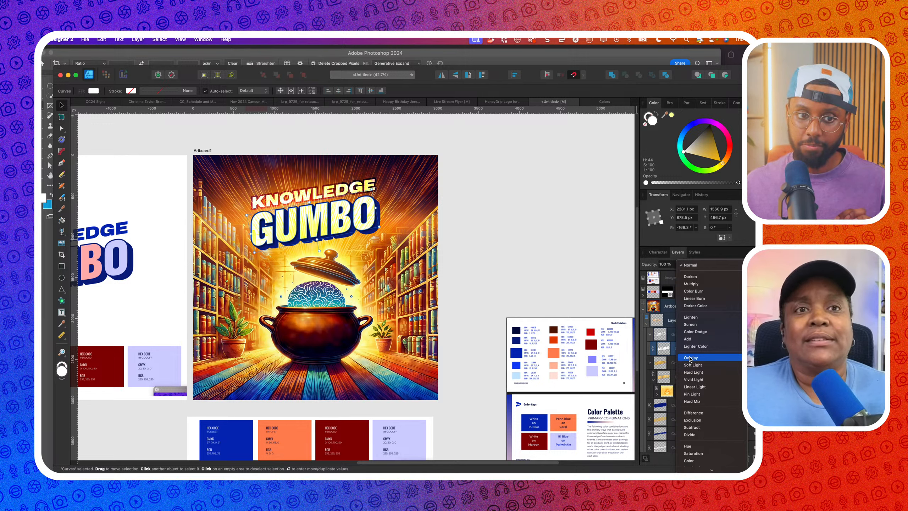
pyautogui.click(691, 358)
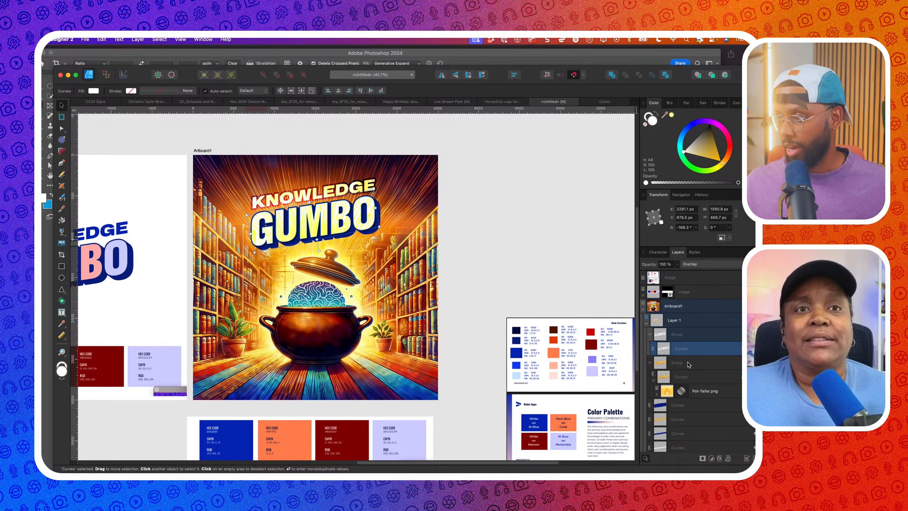
pyautogui.click(659, 395)
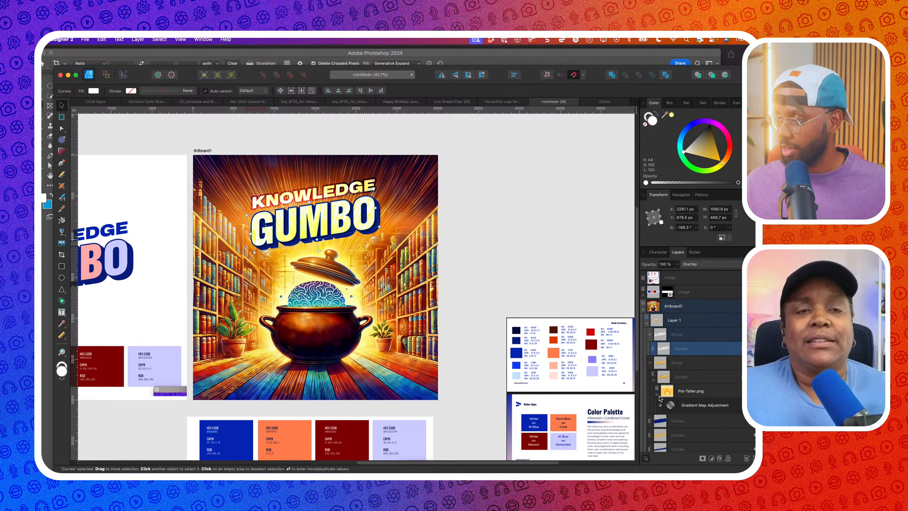
# Remove the 76% middle stop and set the gradient's right stop to white and left stop to grey #494949
pyautogui.doubleClick(670, 405)
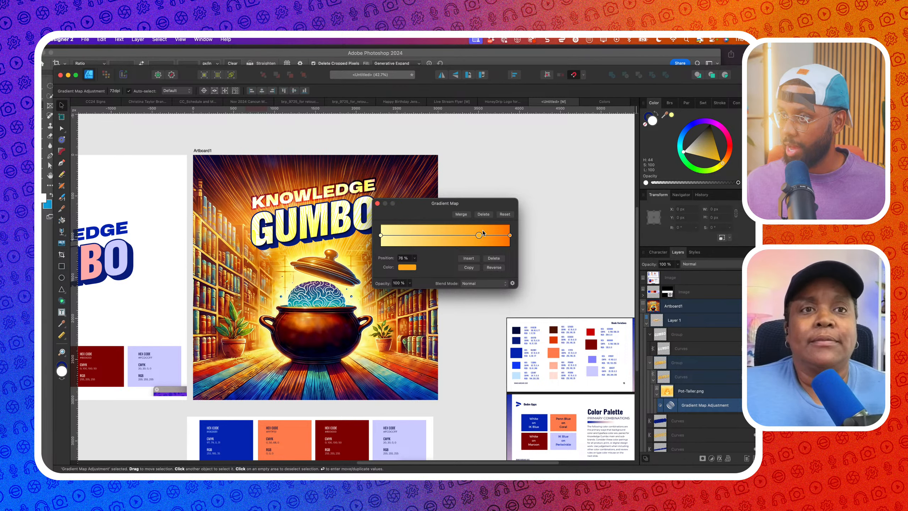
pyautogui.click(494, 258)
pyautogui.click(509, 235)
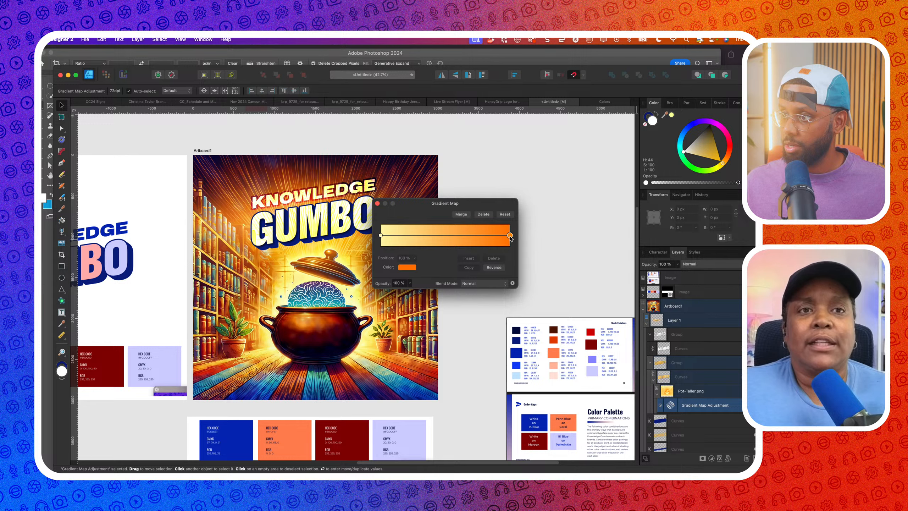
pyautogui.click(408, 268)
pyautogui.click(414, 344)
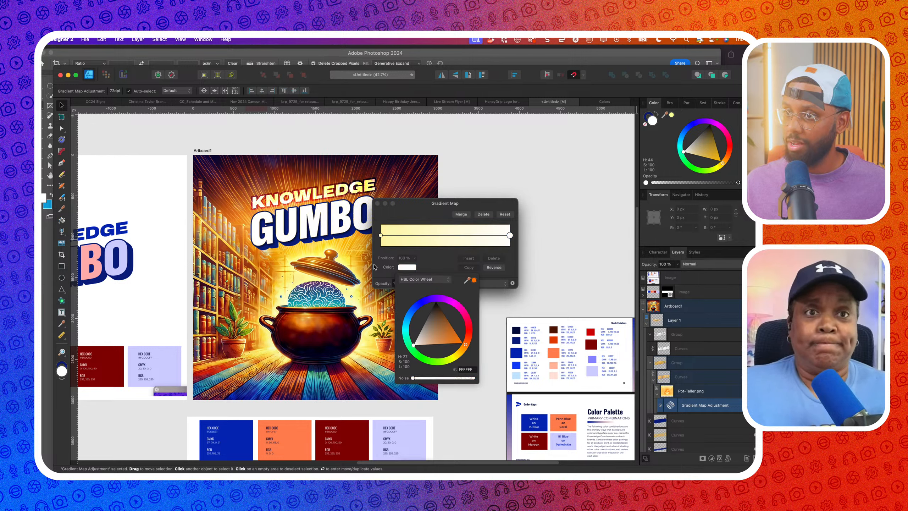
pyautogui.click(381, 235)
pyautogui.click(407, 267)
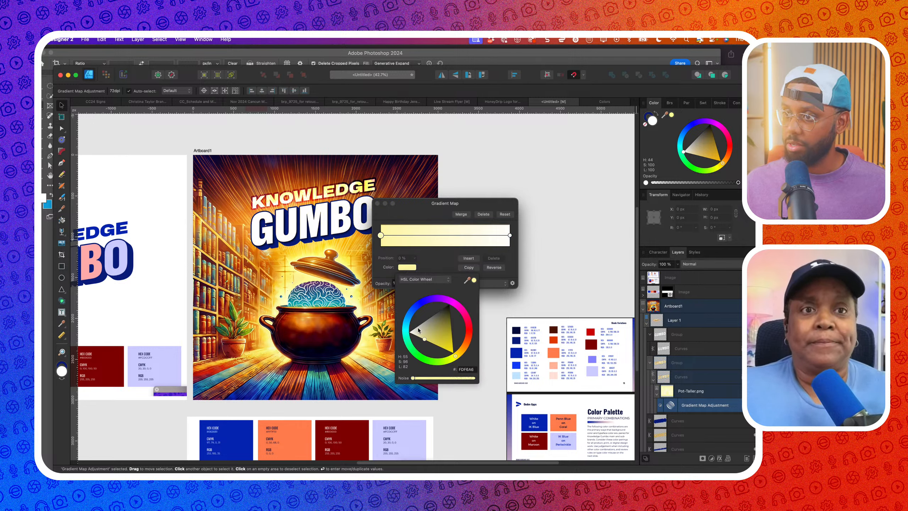
pyautogui.moveTo(419, 336); pyautogui.dragTo(416, 309)
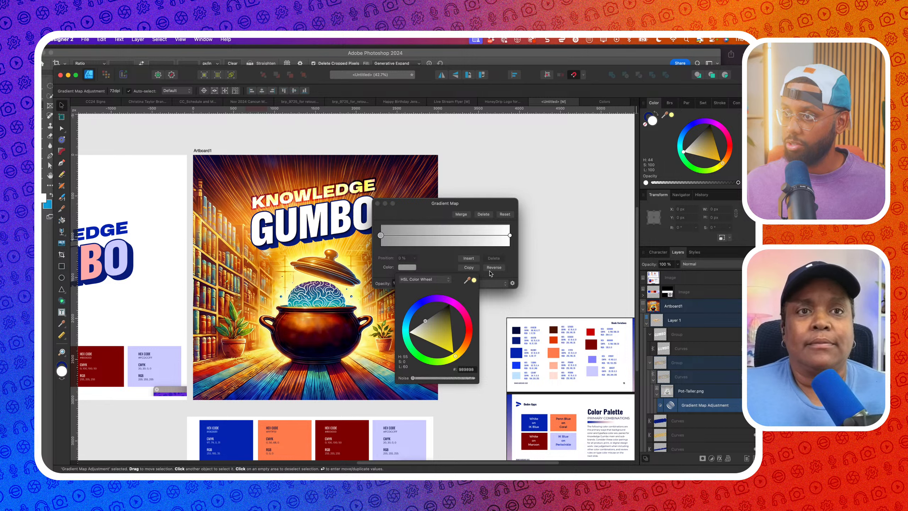
pyautogui.click(490, 274)
# Reverse the gradient, change its right stop to grey 5C5C5C, and close the Gradient Map settings
pyautogui.click(495, 268)
pyautogui.click(509, 236)
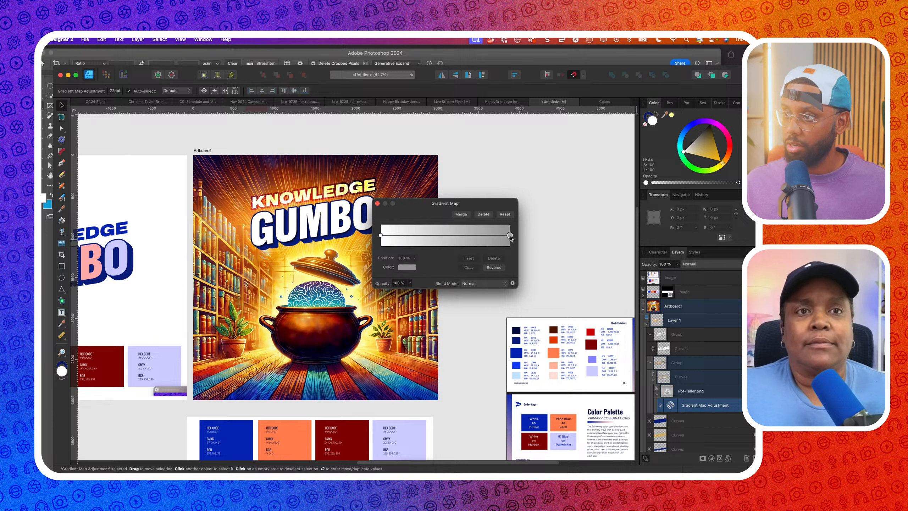
pyautogui.click(407, 267)
pyautogui.moveTo(426, 320); pyautogui.dragTo(437, 309)
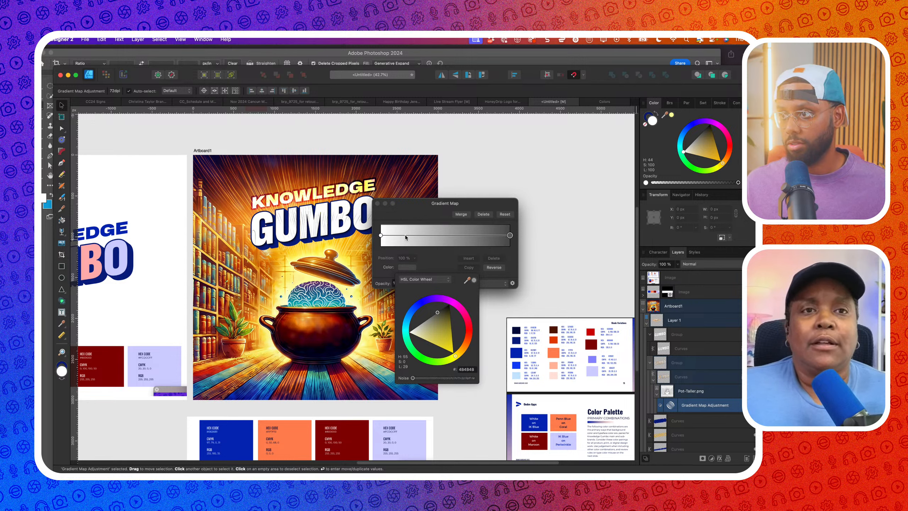
pyautogui.click(485, 239)
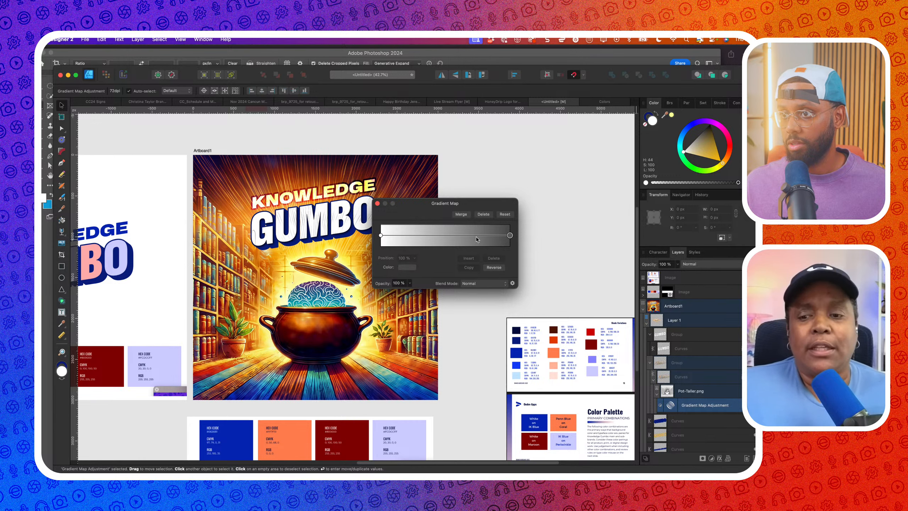
pyautogui.click(481, 235)
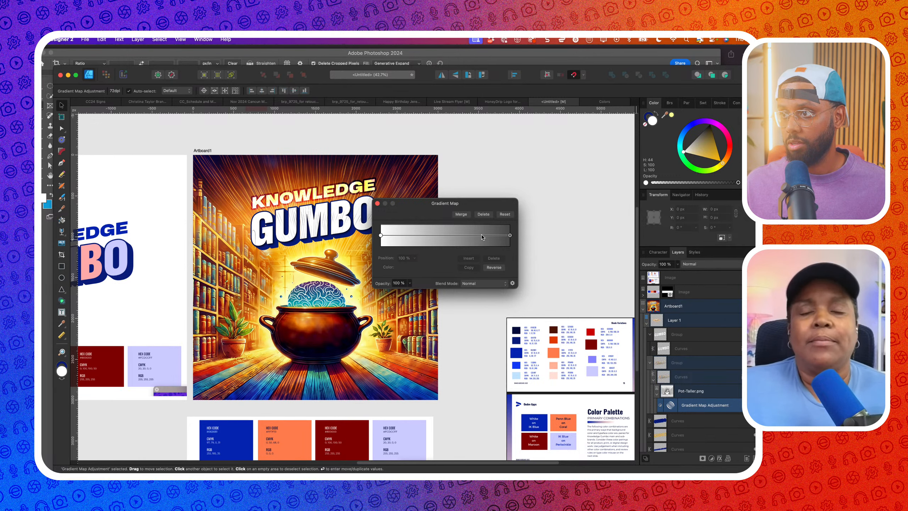
pyautogui.click(378, 204)
# Select the GUMBO title's Curves layer to change its blend mode
pyautogui.click(471, 204)
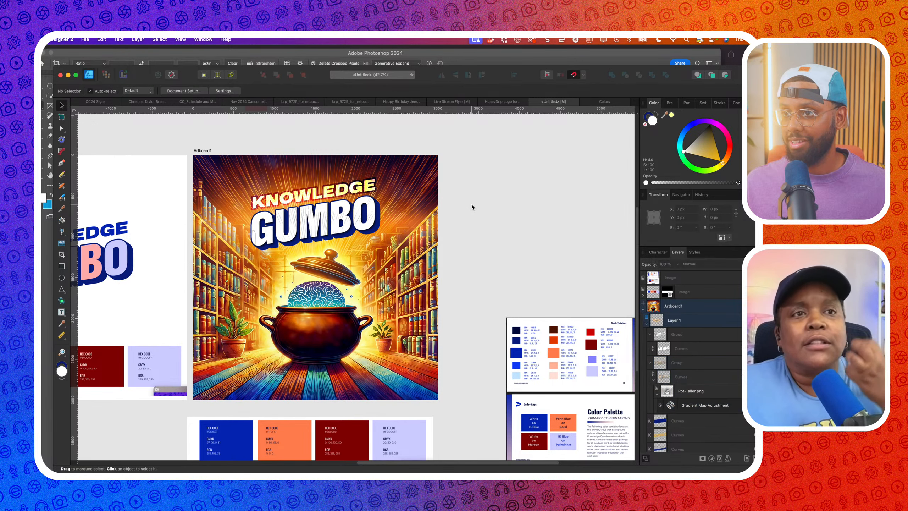
pyautogui.scroll(-2, 465, 208)
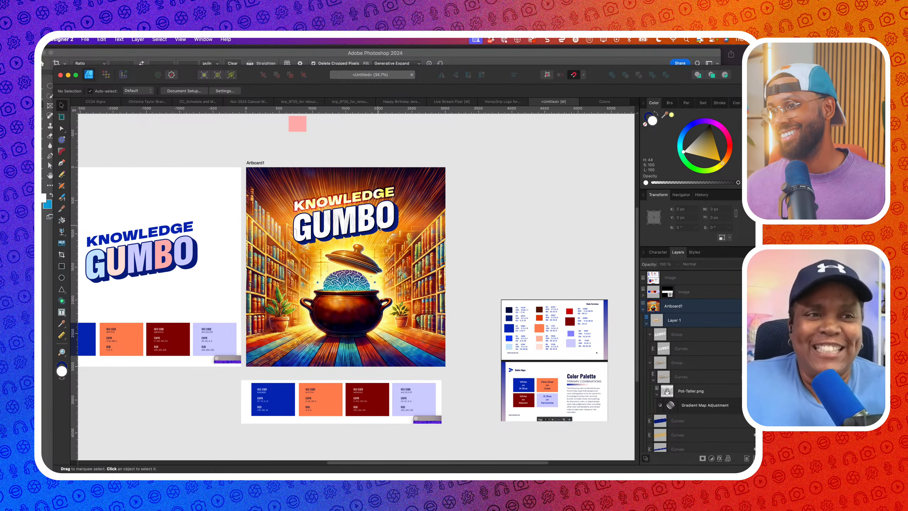
pyautogui.click(375, 233)
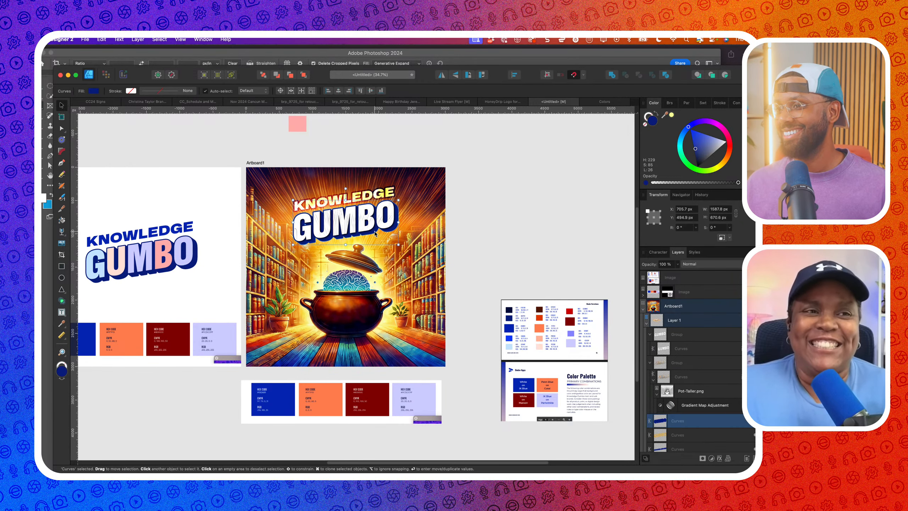
pyautogui.click(700, 264)
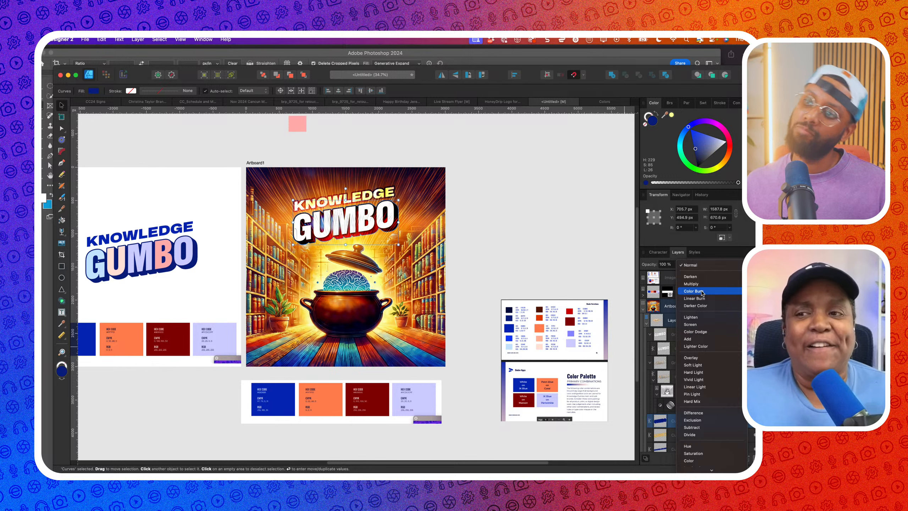
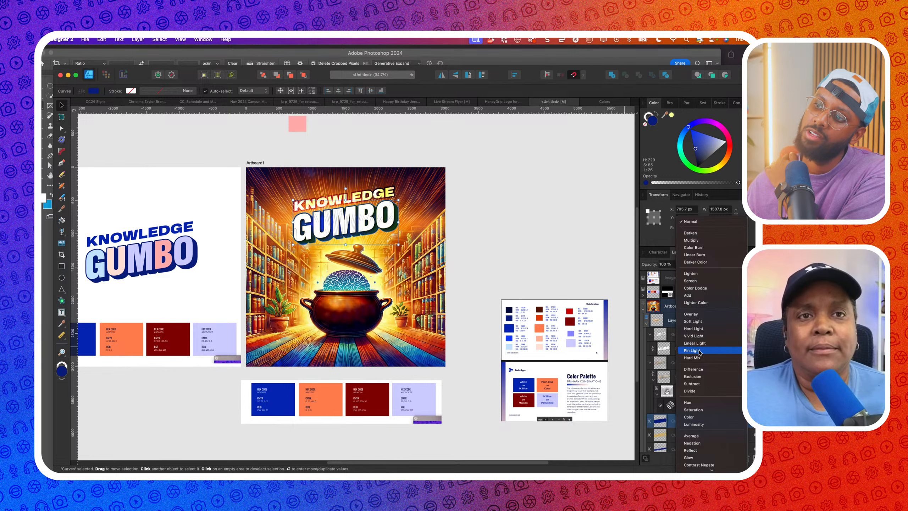
# Preview blend modes on the GUMBO title's Curves layer, keeping it at Normal
pyautogui.click(302, 221)
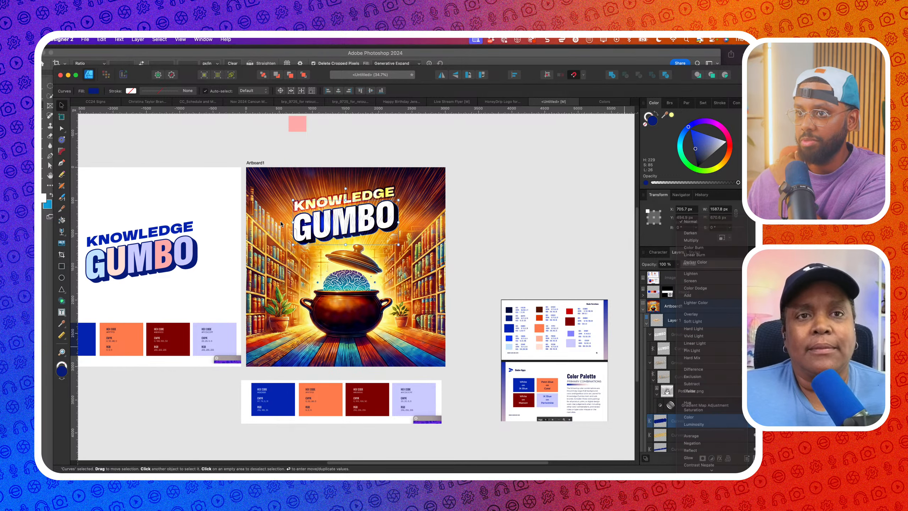
pyautogui.scroll(5, 281, 220)
pyautogui.hscroll(5, 280, 220)
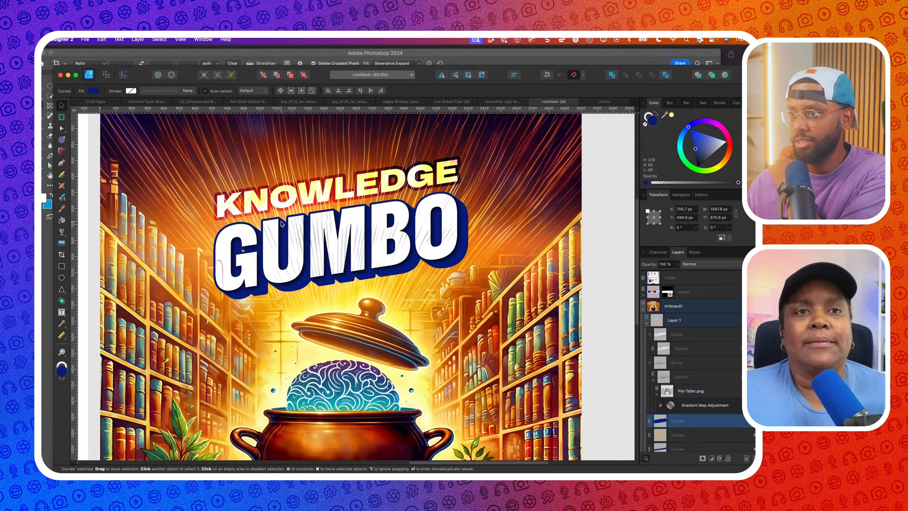
pyautogui.click(701, 266)
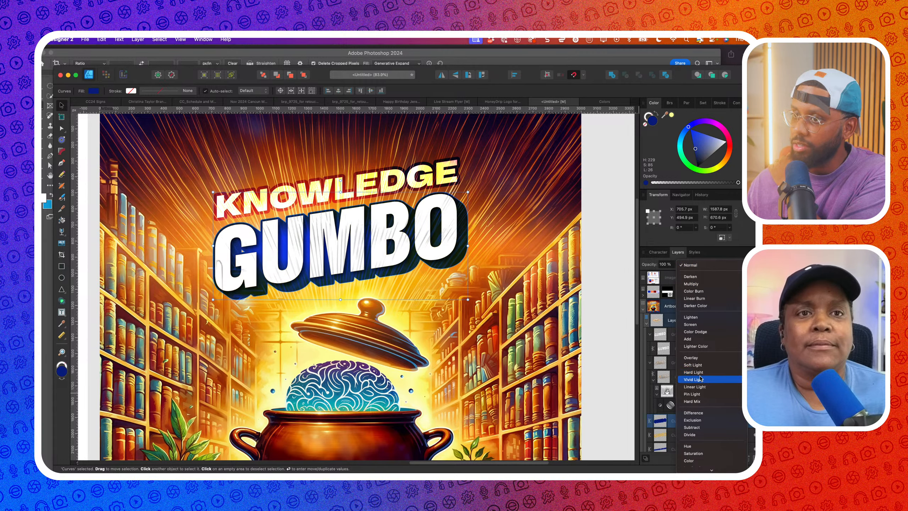
pyautogui.scroll(-2, 702, 372)
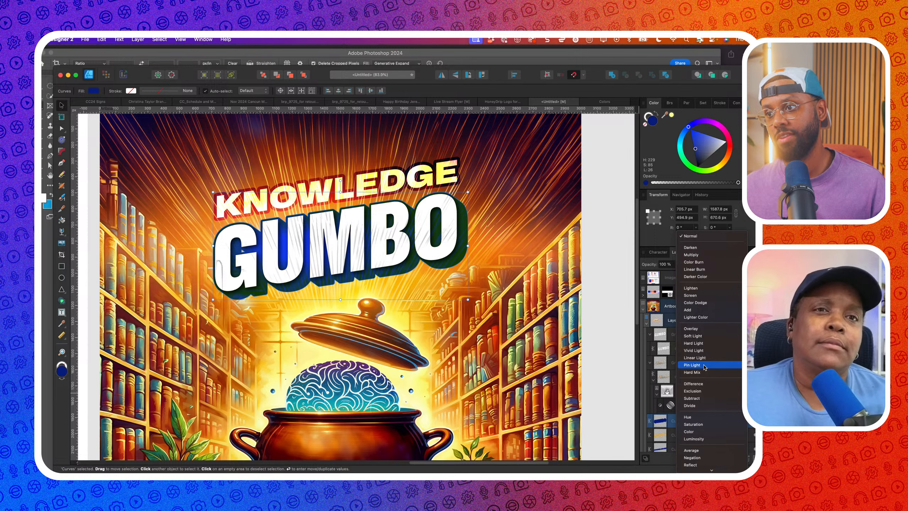
pyautogui.click(625, 371)
# Give one of the title's Curves layers a white fill
pyautogui.scroll(-4, 508, 322)
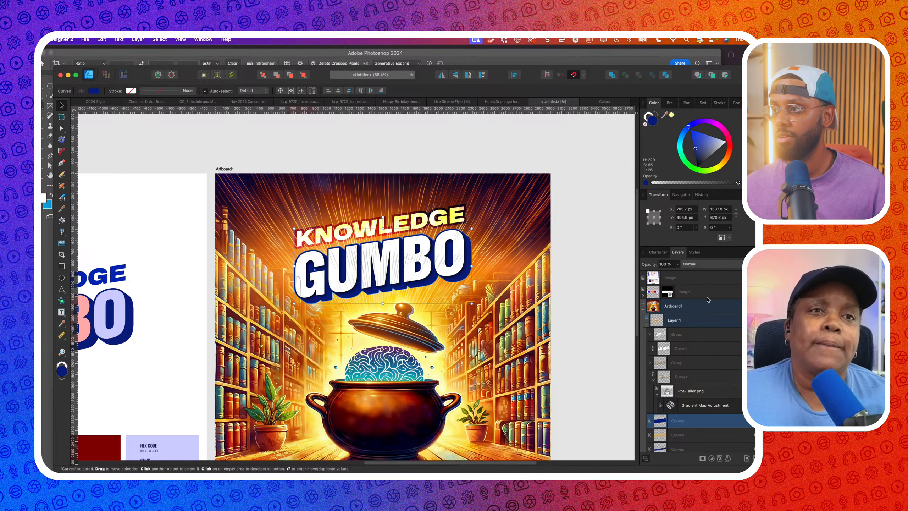
pyautogui.scroll(-3, 627, 264)
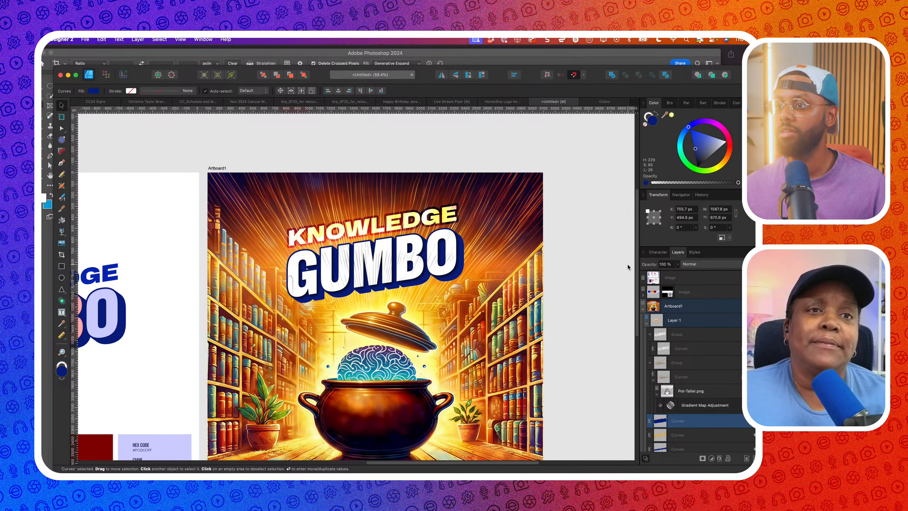
pyautogui.click(584, 263)
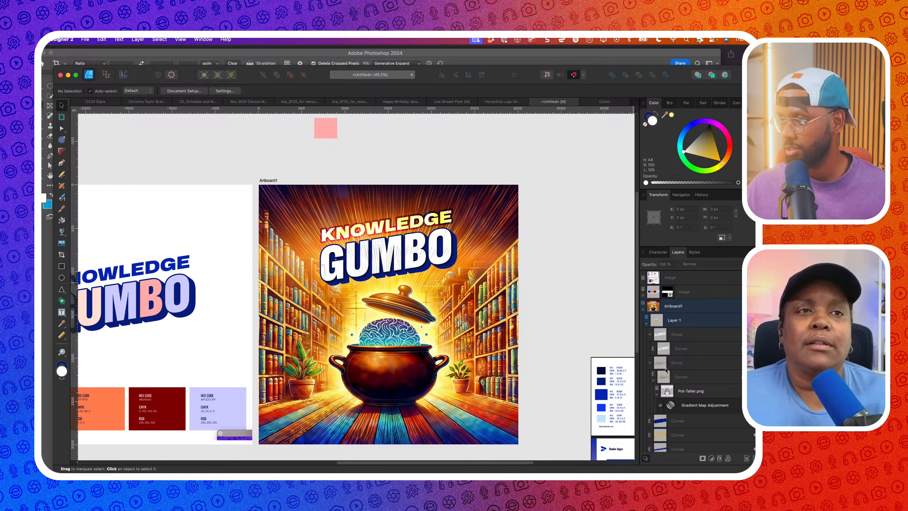
pyautogui.scroll(-2, 668, 361)
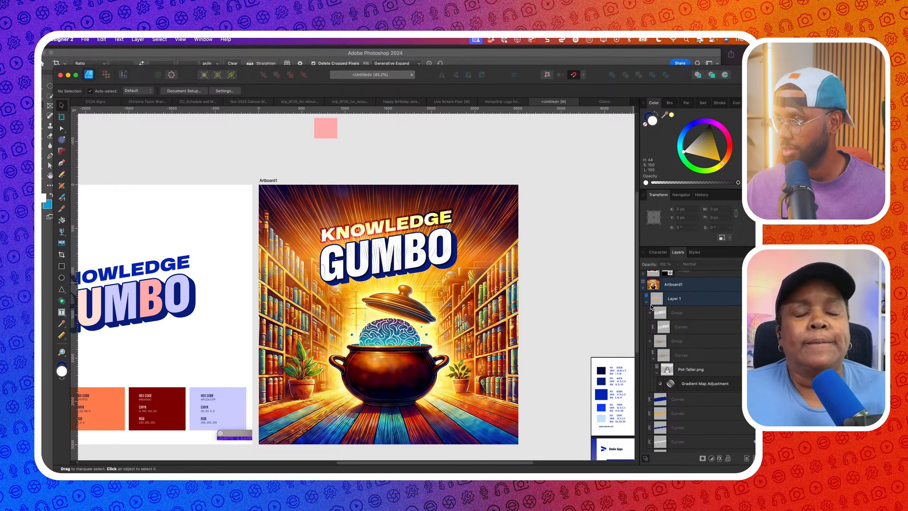
pyautogui.scroll(-4, 675, 336)
pyautogui.scroll(4, 675, 336)
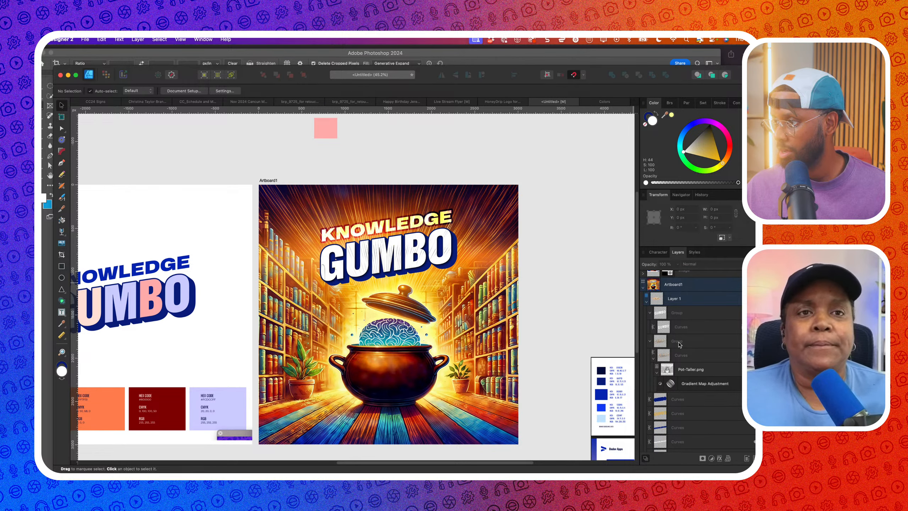
pyautogui.scroll(-2, 681, 363)
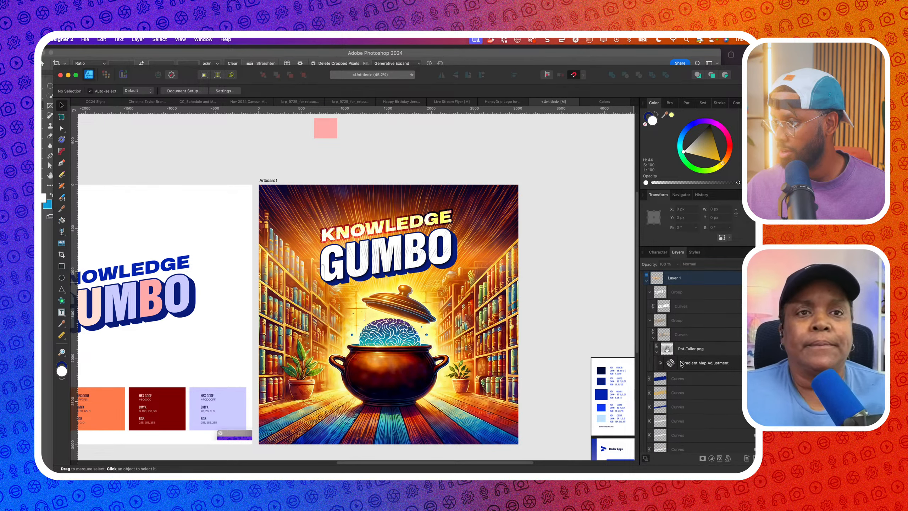
pyautogui.click(680, 407)
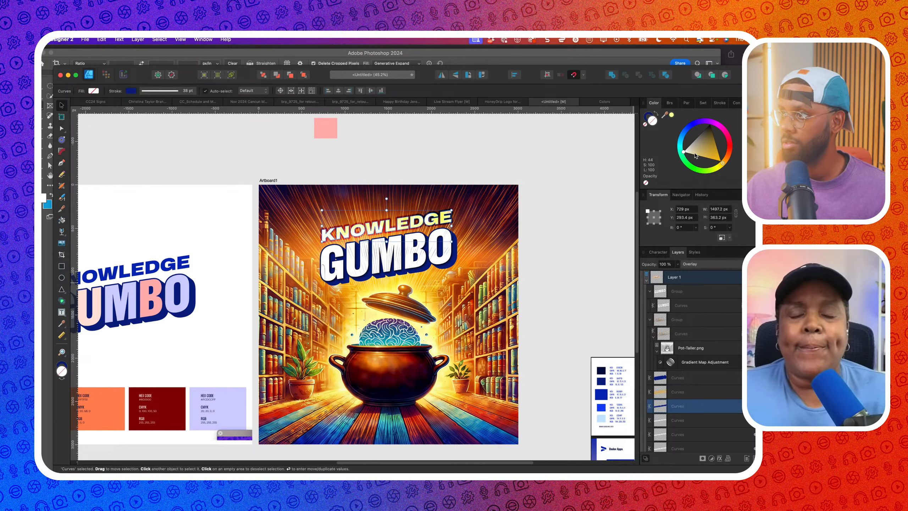
pyautogui.moveTo(694, 155); pyautogui.dragTo(641, 166)
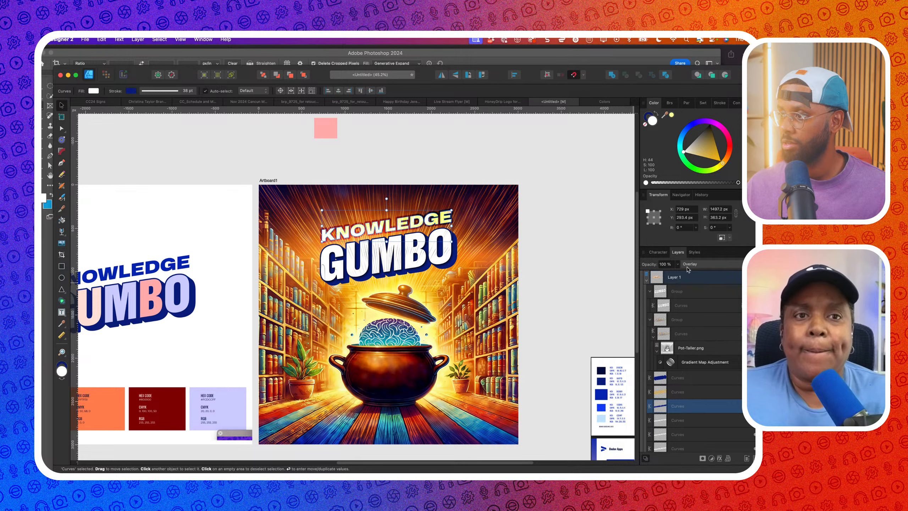
# Switch another title Curves layer's blend mode from Overlay to Normal
pyautogui.click(674, 421)
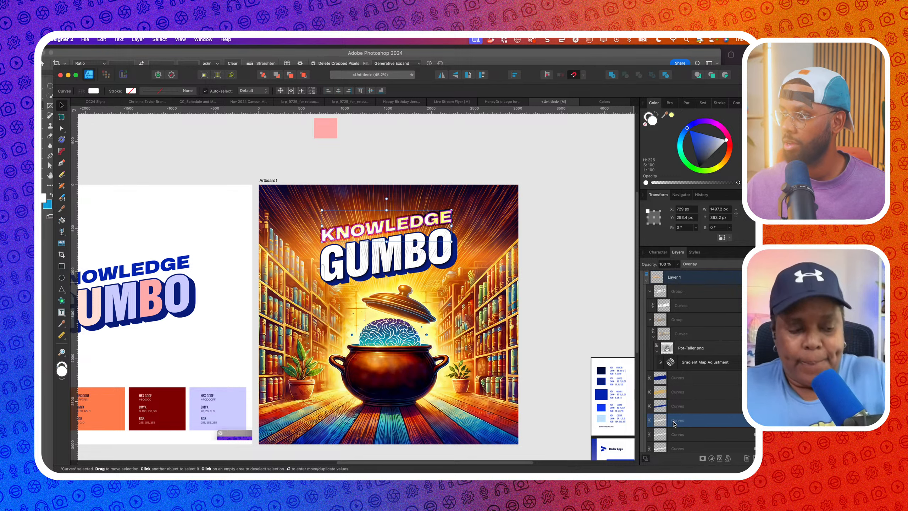
pyautogui.click(711, 266)
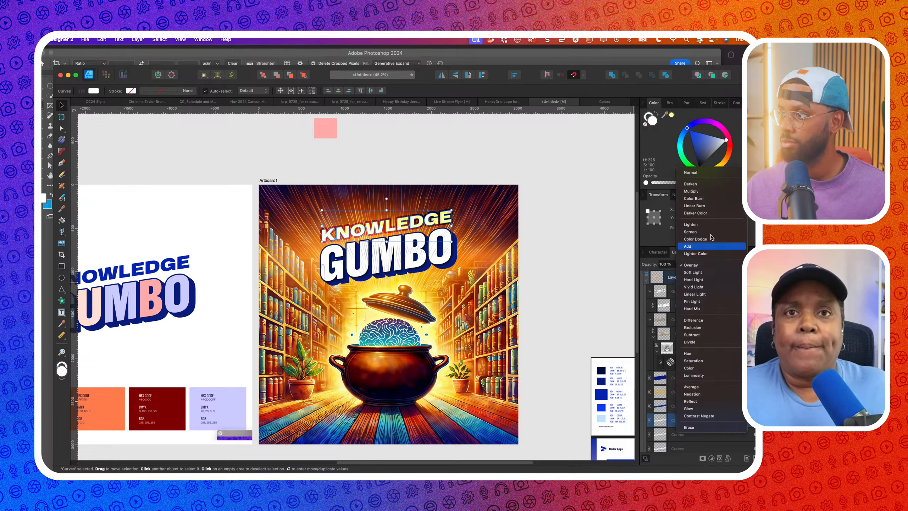
pyautogui.click(701, 175)
pyautogui.click(569, 171)
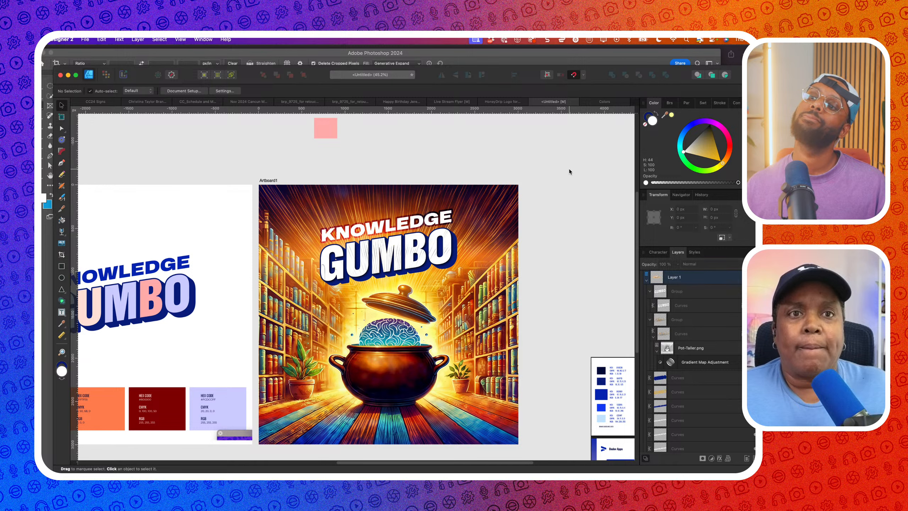
pyautogui.scroll(-3, 569, 169)
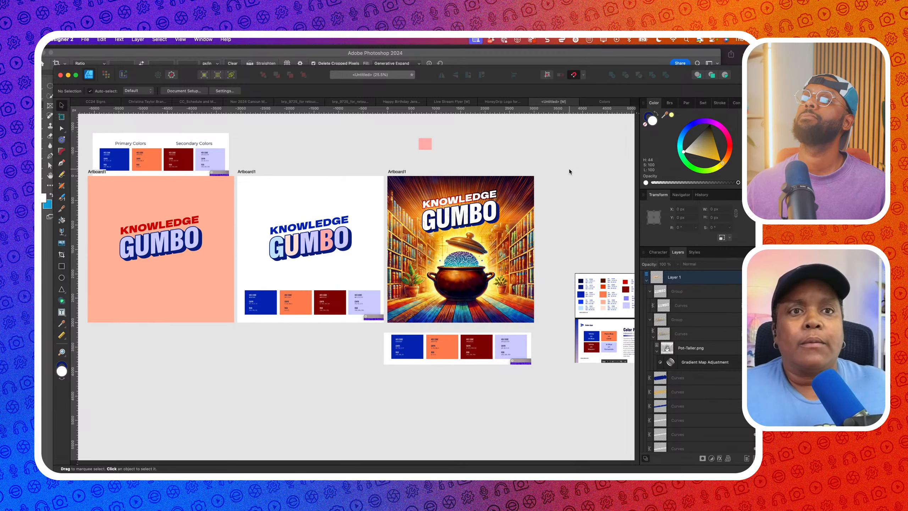
pyautogui.rightClick(568, 169)
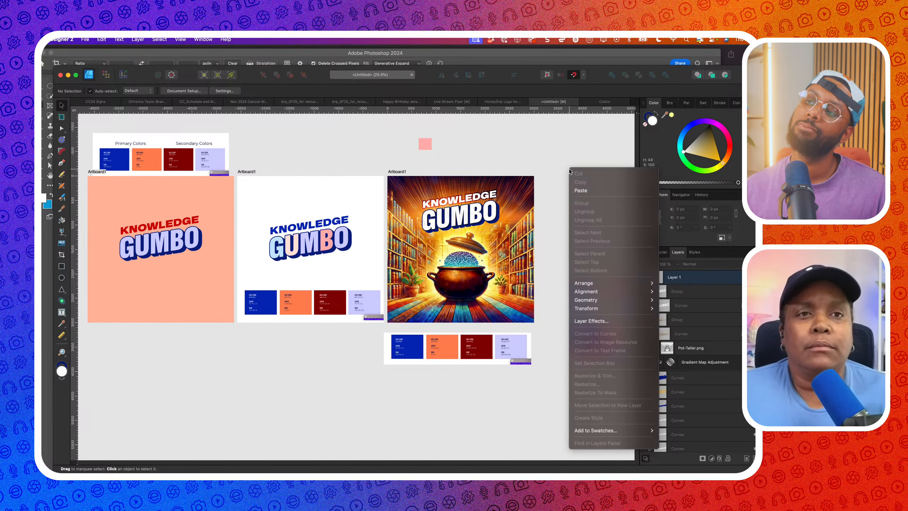
pyautogui.click(564, 163)
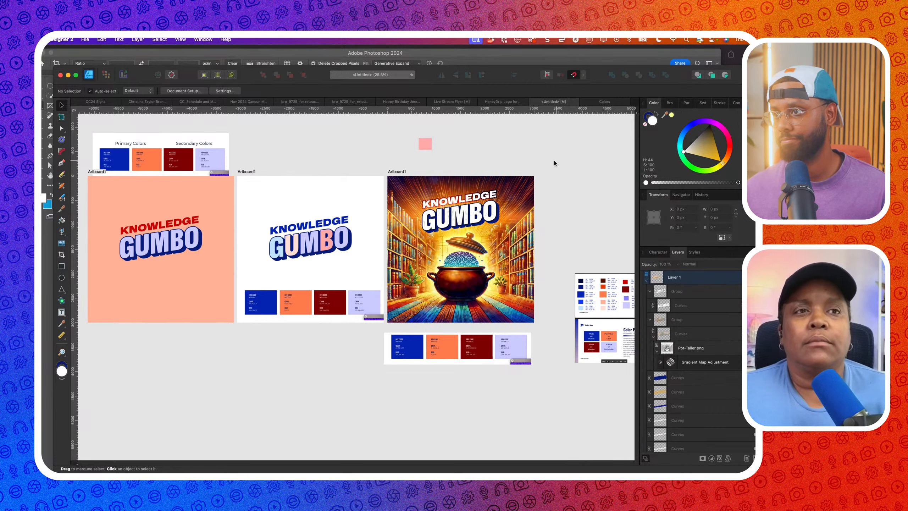
pyautogui.scroll(3, 553, 161)
pyautogui.hscroll(2, 546, 162)
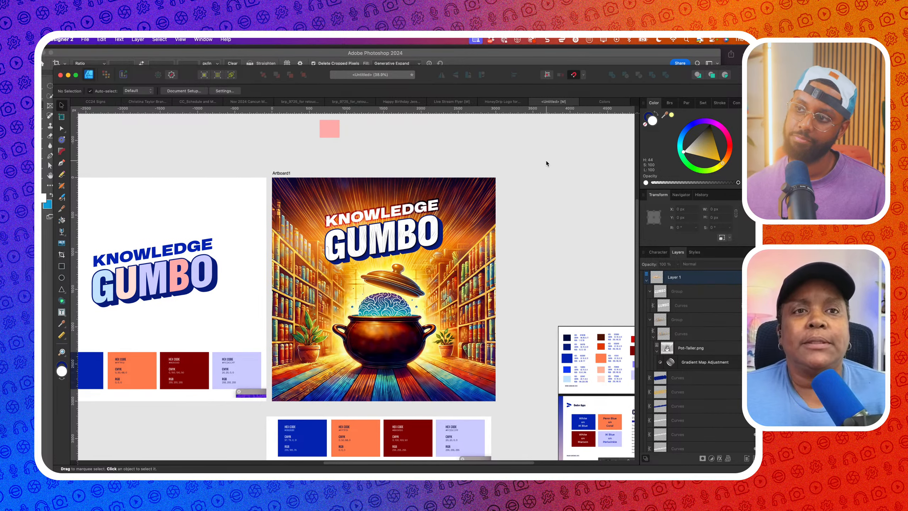
pyautogui.scroll(5, 461, 186)
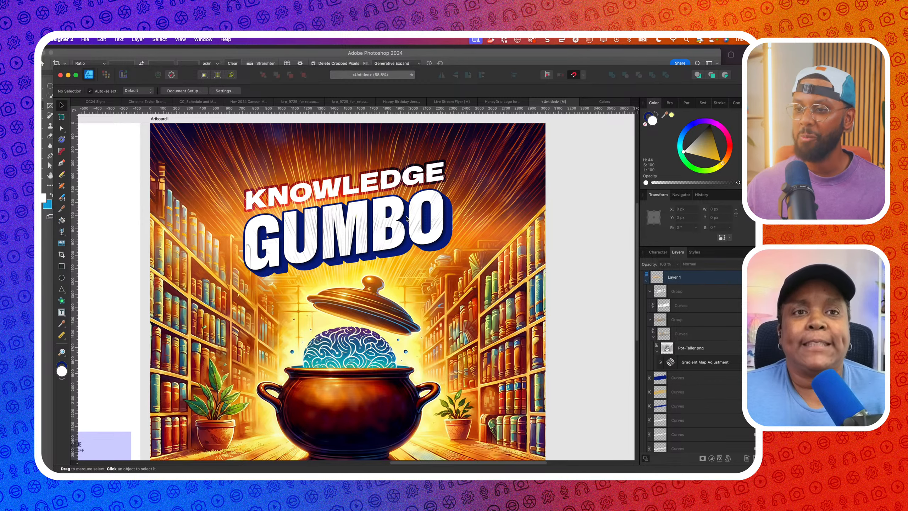
pyautogui.scroll(-5, 406, 218)
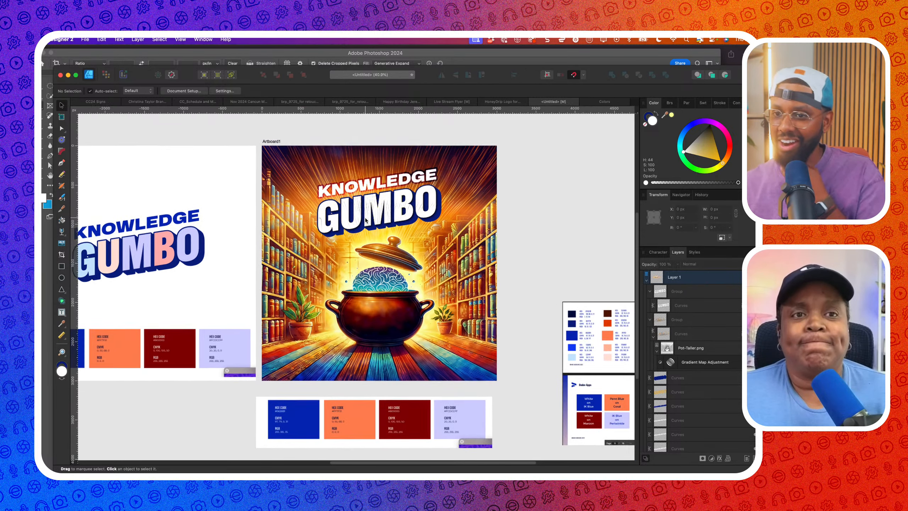
pyautogui.hscroll(-1, 365, 221)
pyautogui.click(62, 312)
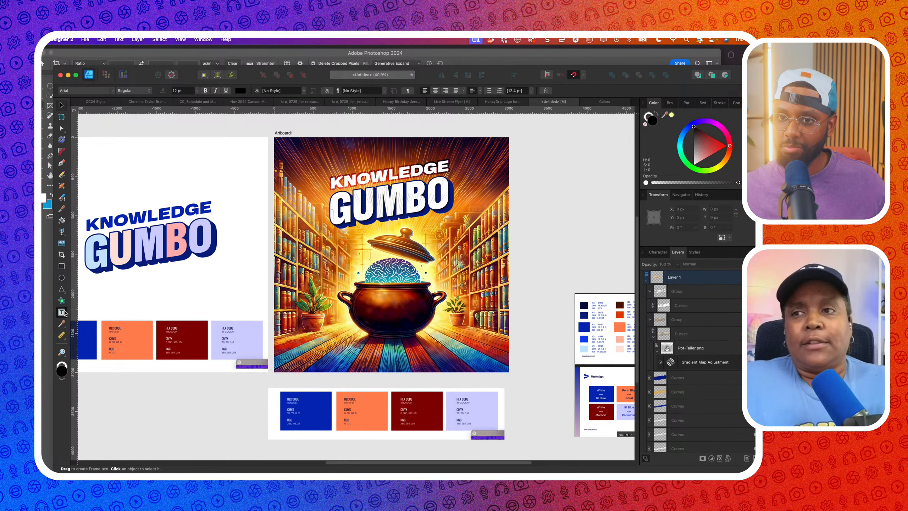
pyautogui.moveTo(295, 344); pyautogui.dragTo(485, 366)
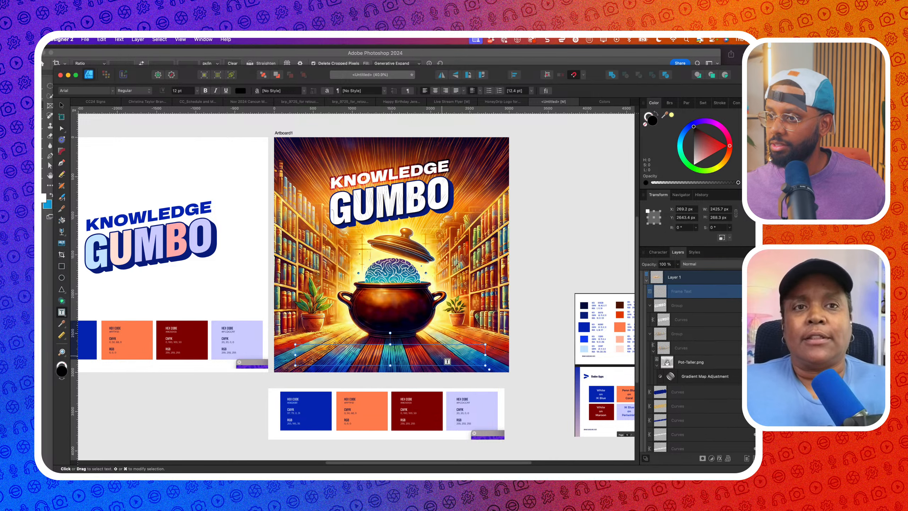
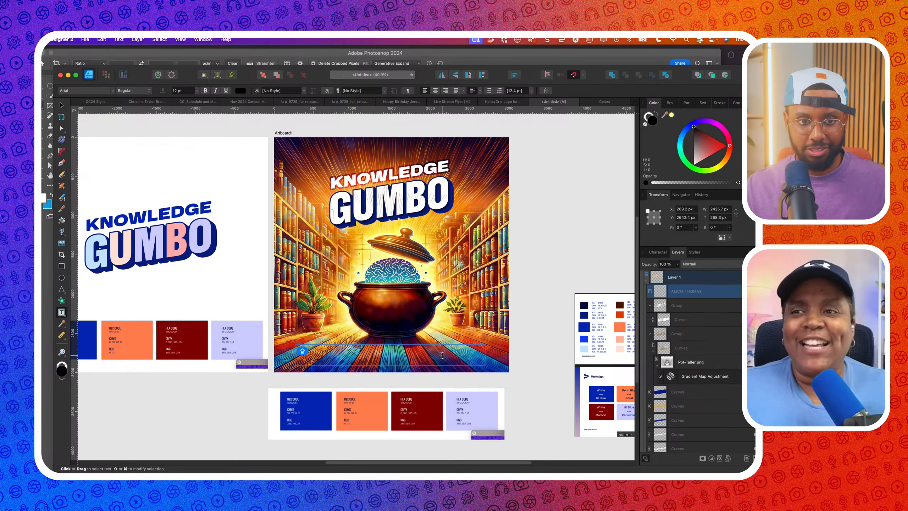
pyautogui.press('Escape')
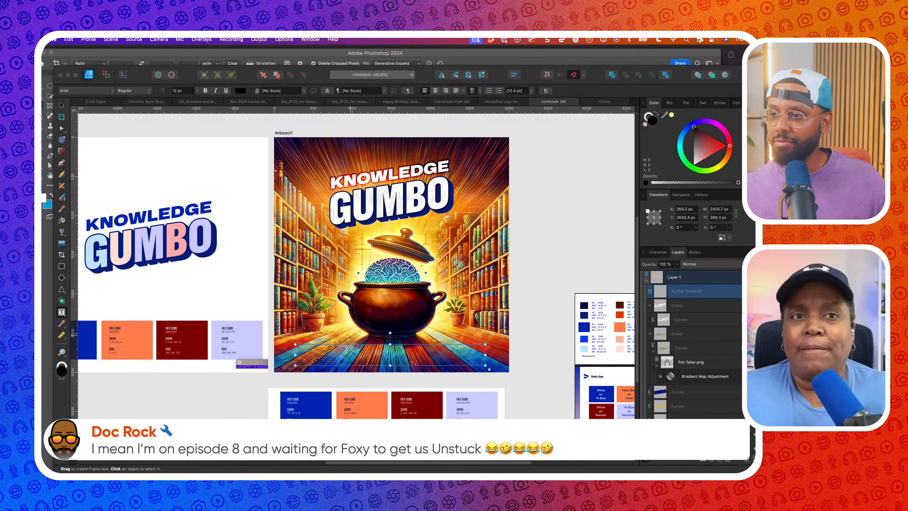
# Set the name text to 24 pt with a white fill
pyautogui.click(364, 351)
pyautogui.click(375, 358)
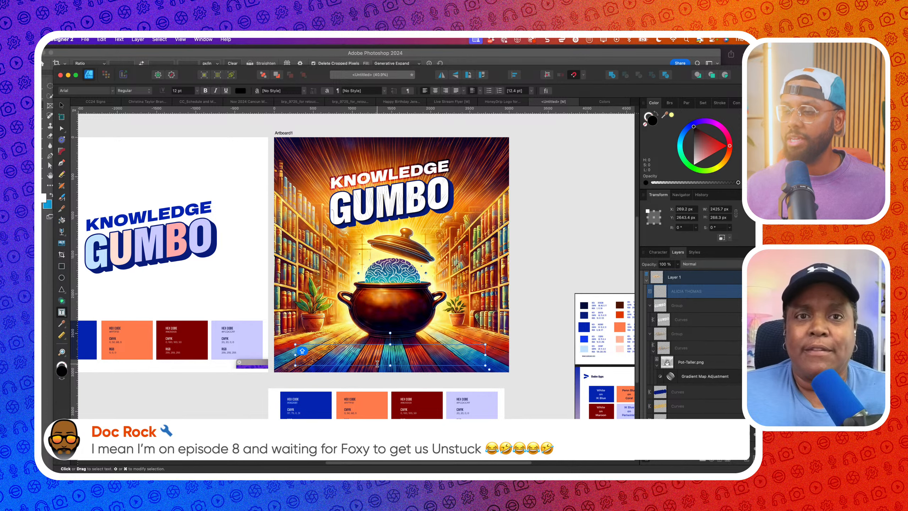
pyautogui.click(695, 162)
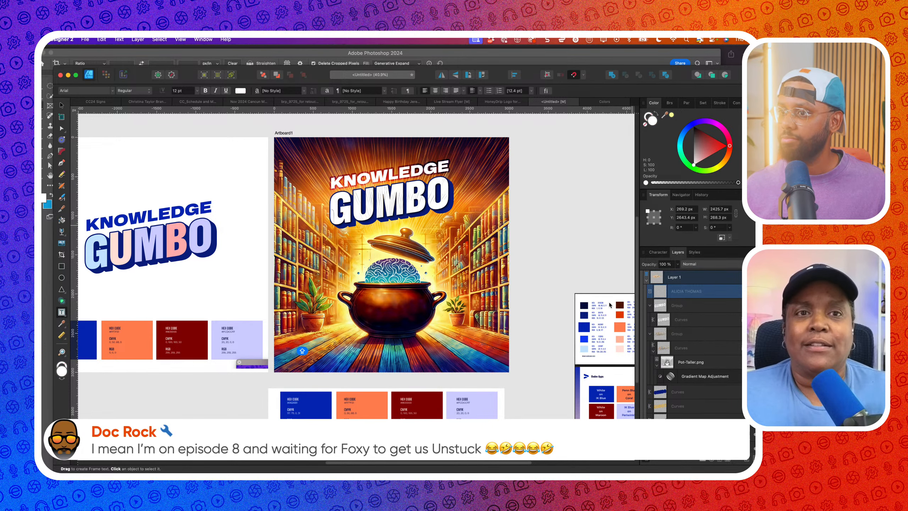
pyautogui.click(407, 351)
pyautogui.scroll(3, 408, 351)
pyautogui.click(182, 91)
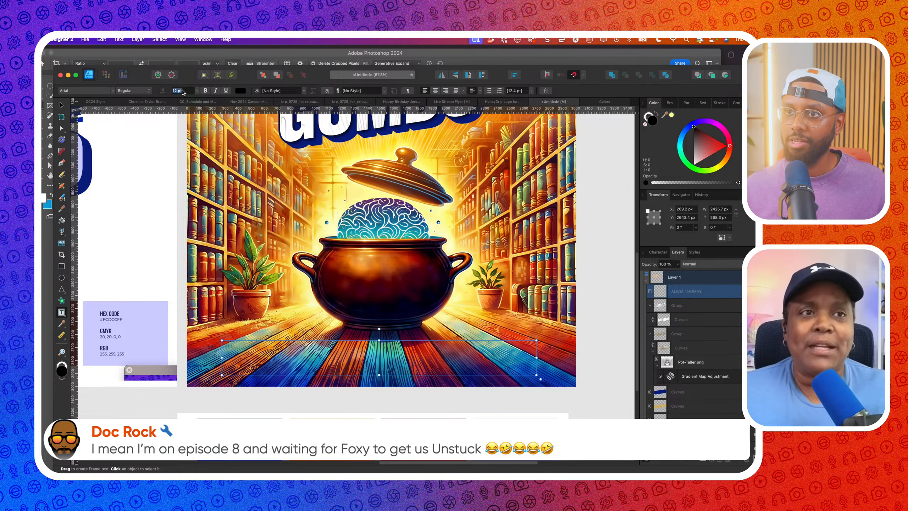
pyautogui.write('24')
pyautogui.press('Return')
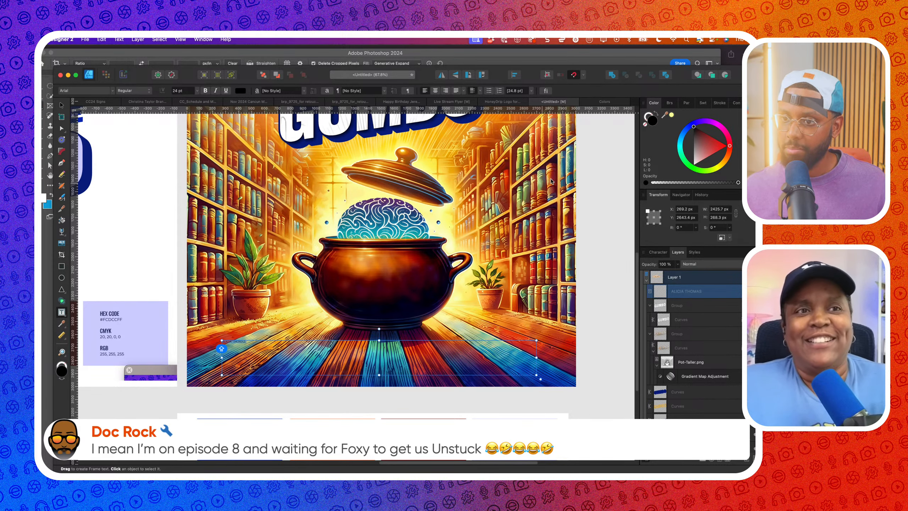
pyautogui.moveTo(708, 160); pyautogui.dragTo(694, 165)
# Enlarge the name's font size to 31 pt, then 100 pt
pyautogui.press('super+minus')
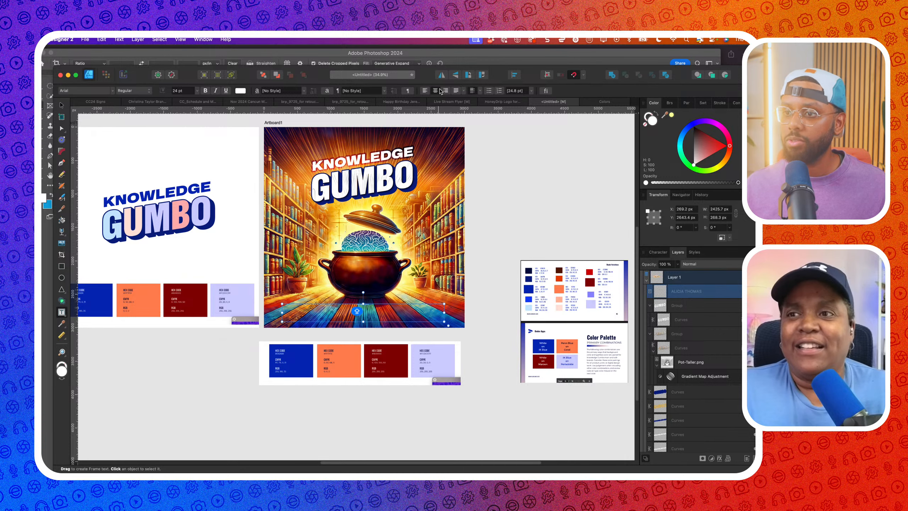
pyautogui.scroll(4, 370, 241)
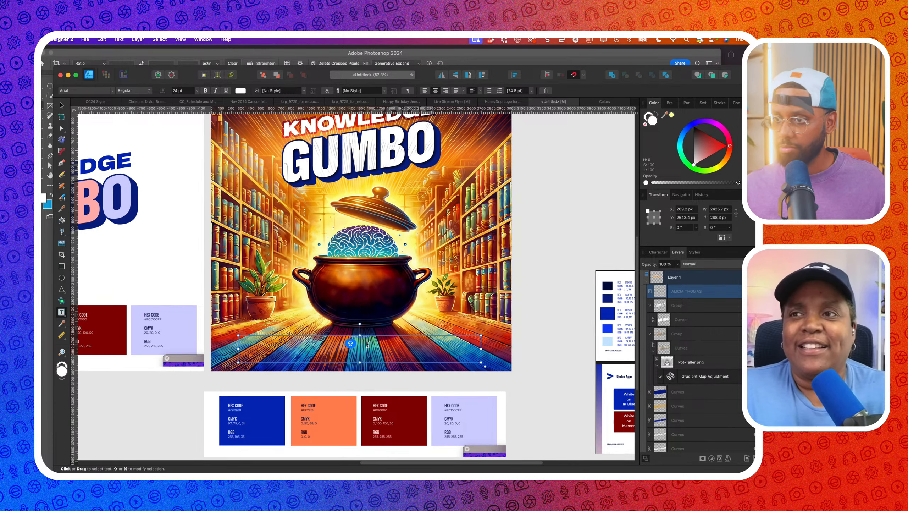
pyautogui.click(178, 91)
pyautogui.write('3')
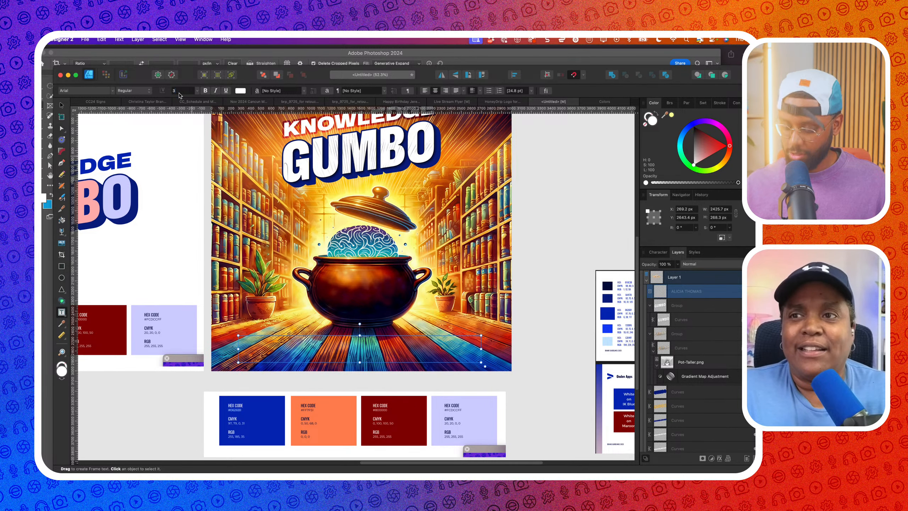
pyautogui.write('1')
pyautogui.press('Return')
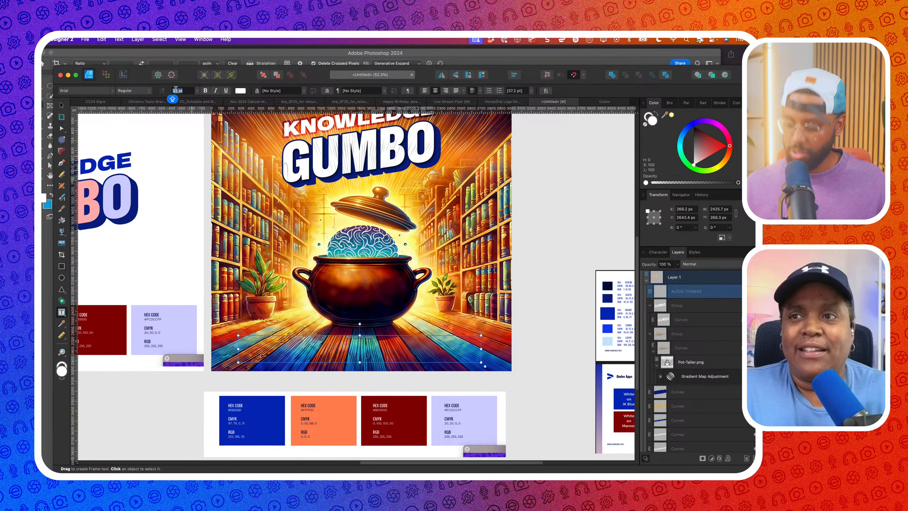
pyautogui.write('100')
pyautogui.press('Return')
pyautogui.press('super+minus')
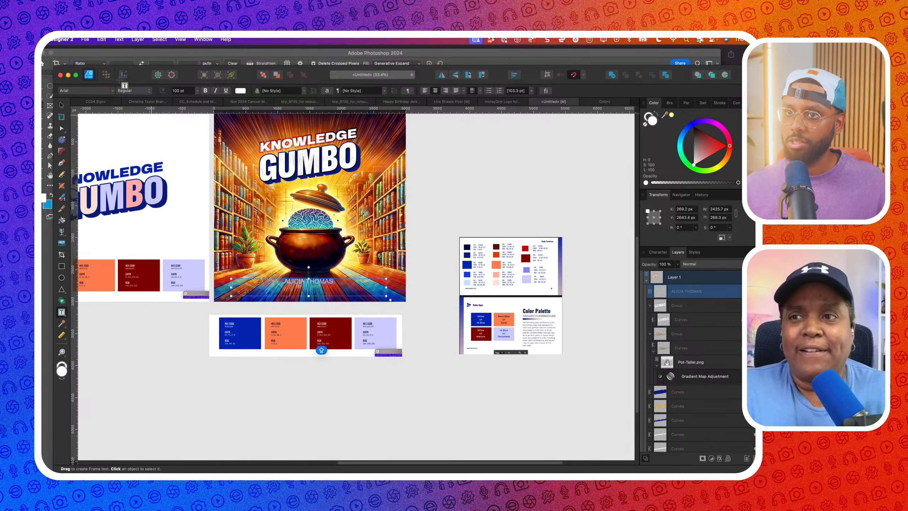
# Set the name in the Averta Std font with Black weight
pyautogui.click(93, 89)
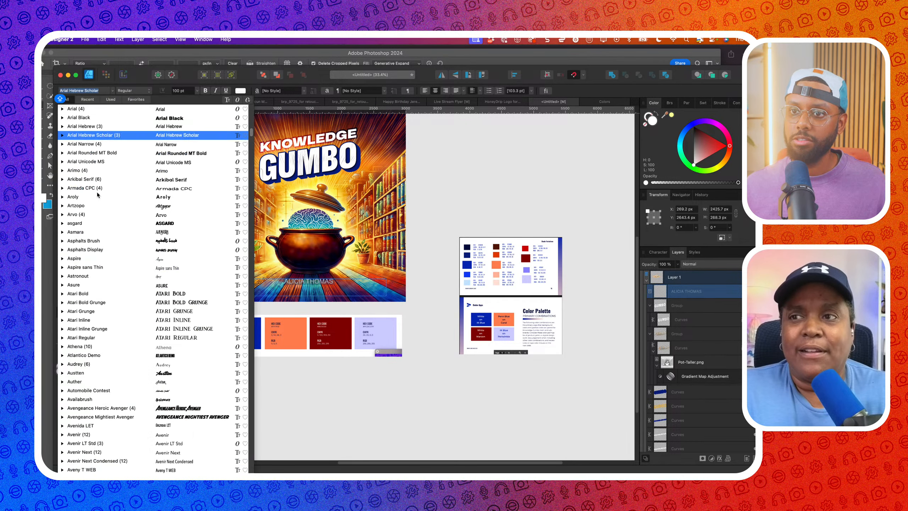
pyautogui.click(123, 345)
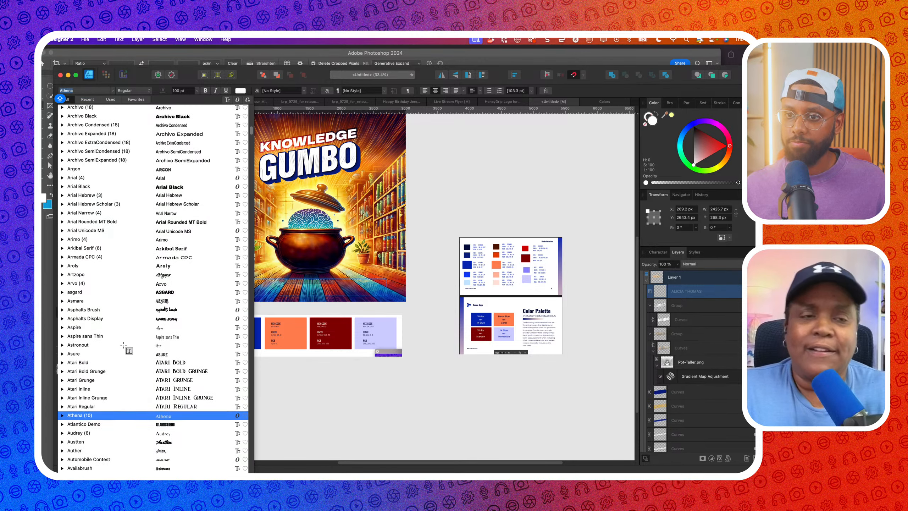
pyautogui.scroll(3, 123, 345)
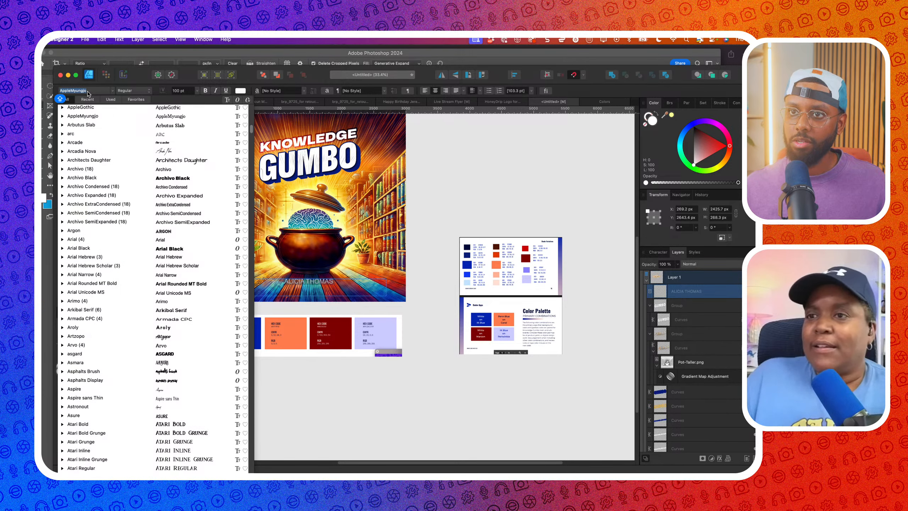
pyautogui.write('AV')
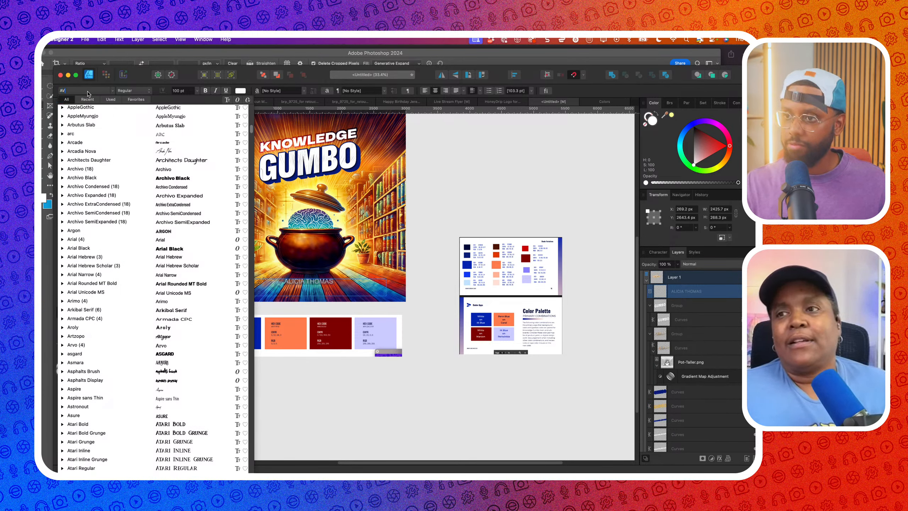
pyautogui.write('erta Std')
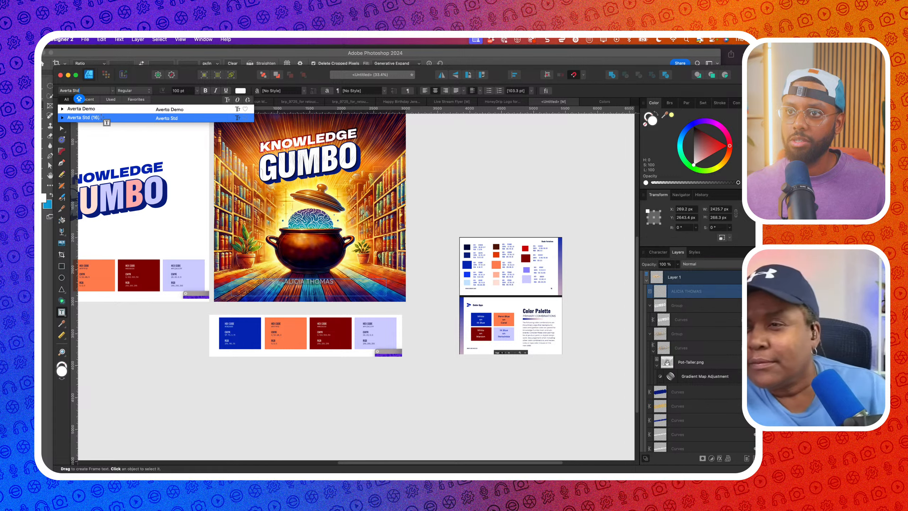
pyautogui.click(101, 118)
pyautogui.click(128, 90)
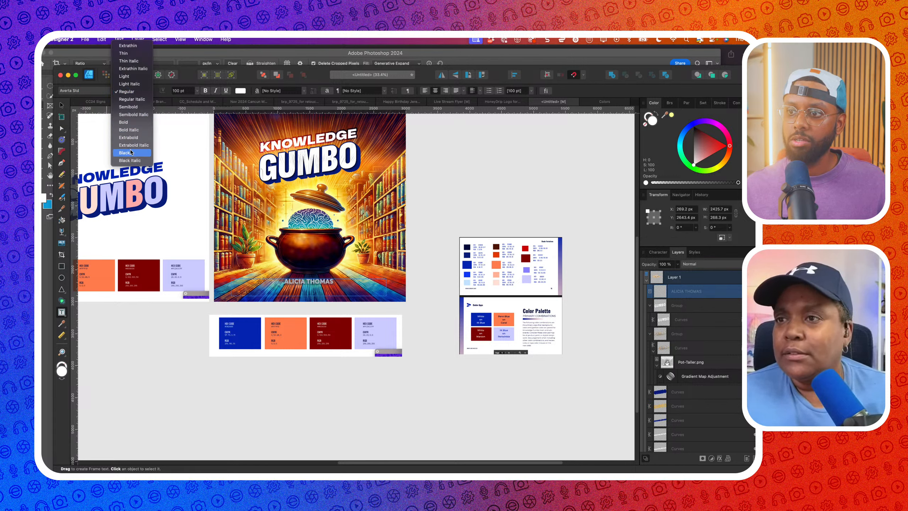
pyautogui.click(130, 151)
# Tighten the name's text frame and move it lower on the cover
pyautogui.click(61, 104)
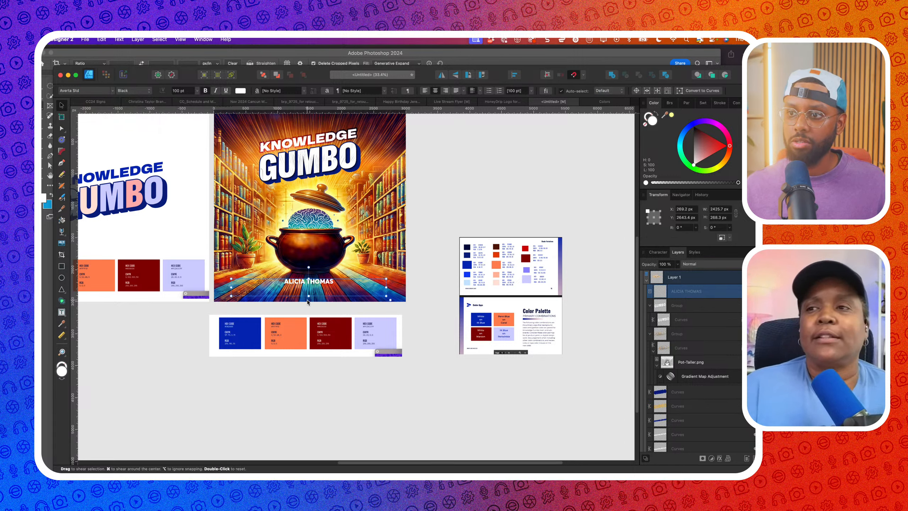
pyautogui.moveTo(308, 302); pyautogui.dragTo(308, 283)
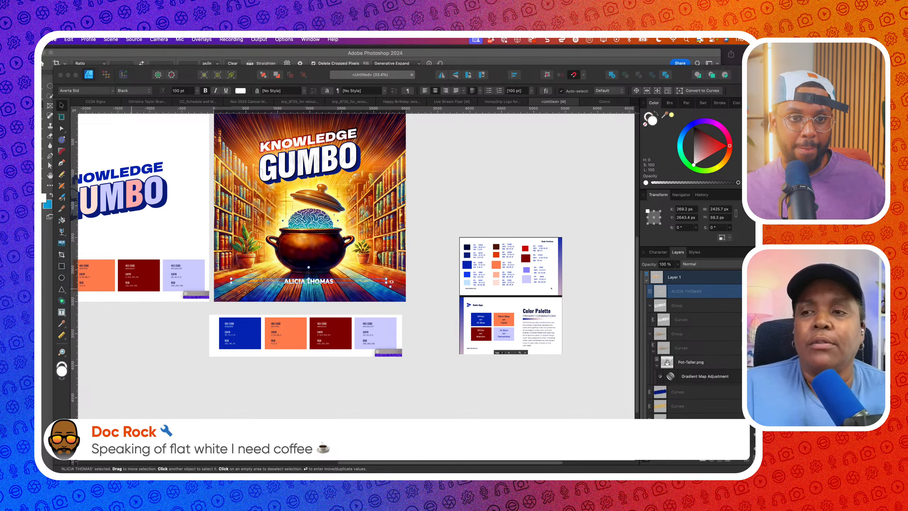
pyautogui.click(297, 327)
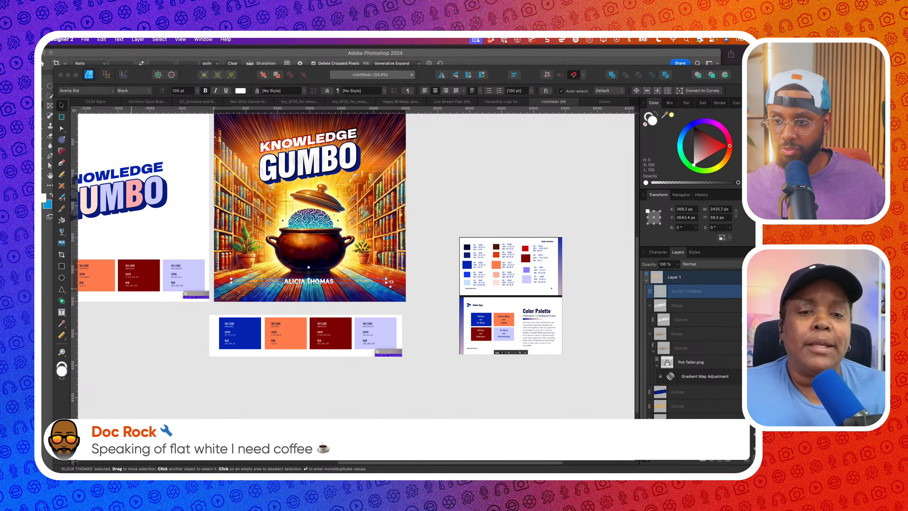
pyautogui.click(306, 288)
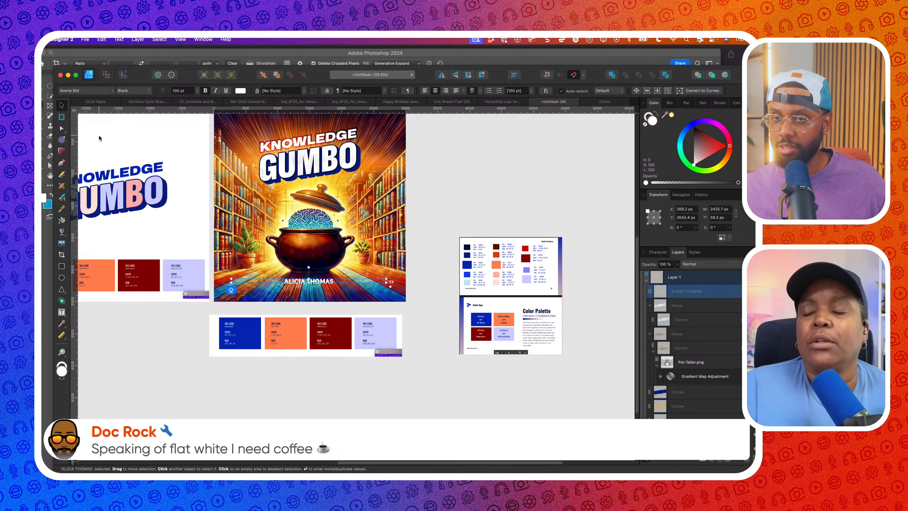
pyautogui.moveTo(315, 284); pyautogui.dragTo(315, 292)
pyautogui.moveTo(399, 297); pyautogui.dragTo(468, 310)
pyautogui.scroll(3, 459, 323)
pyautogui.scroll(-2, 459, 323)
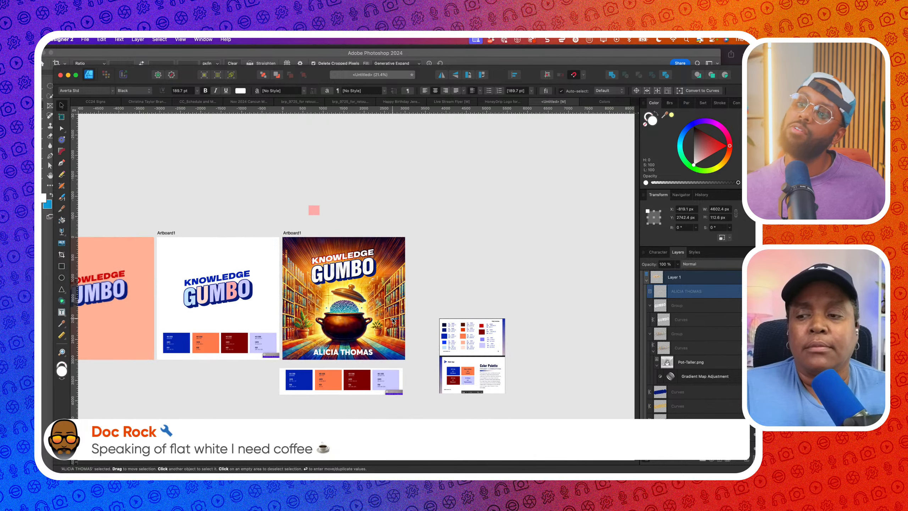
pyautogui.scroll(4, 354, 352)
pyautogui.moveTo(354, 352); pyautogui.dragTo(354, 349)
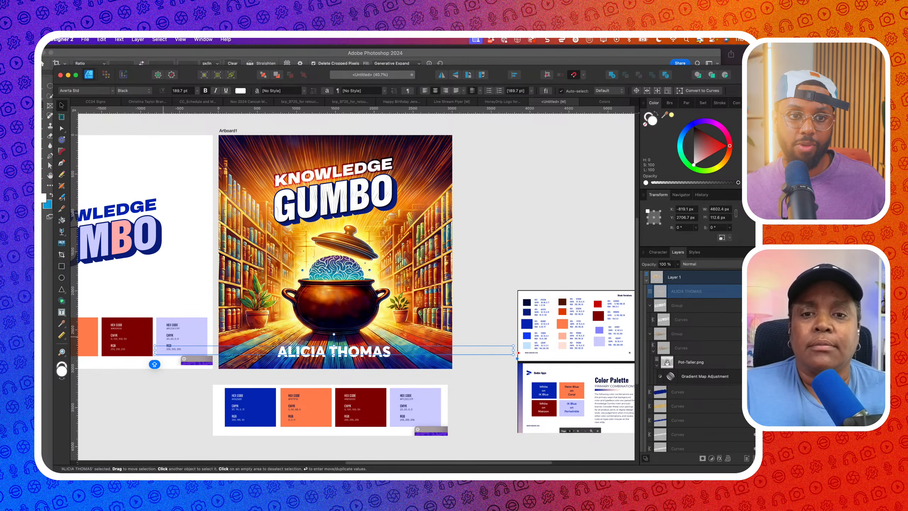
pyautogui.click(317, 327)
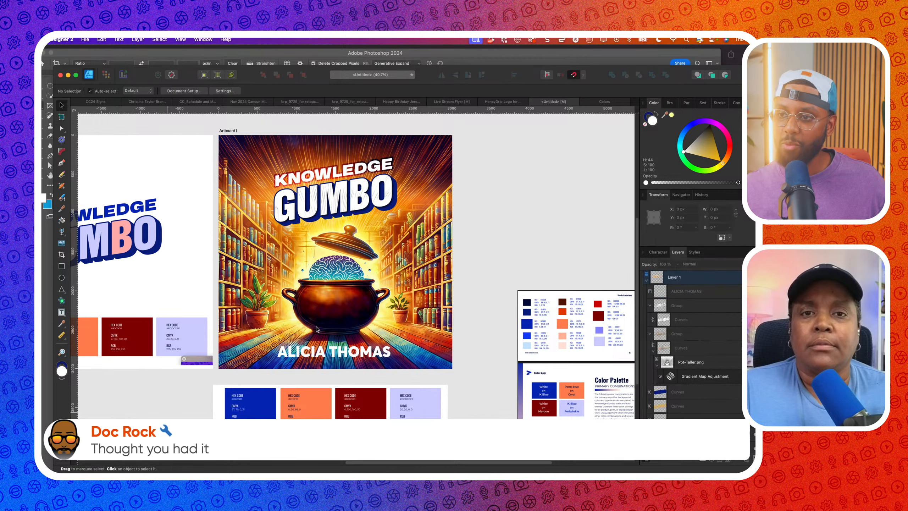
pyautogui.click(345, 354)
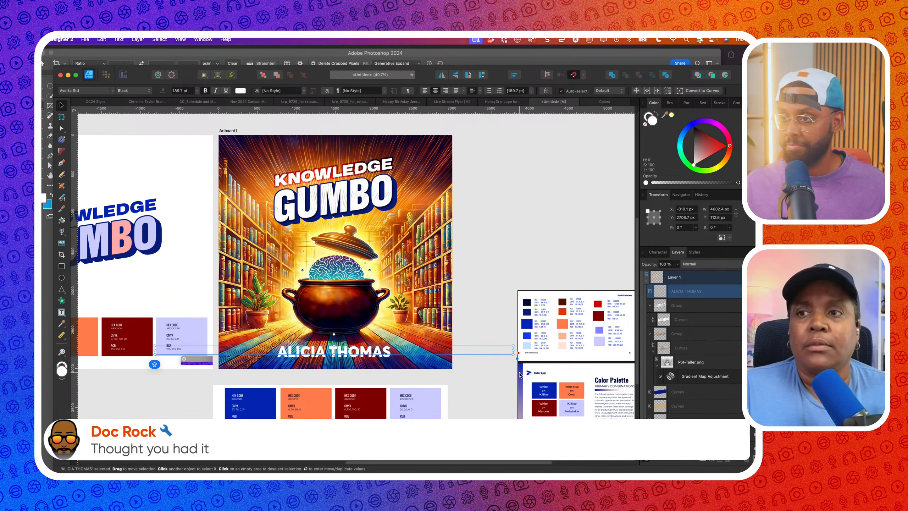
pyautogui.moveTo(513, 350); pyautogui.dragTo(433, 352)
pyautogui.press('super+z')
pyautogui.moveTo(290, 352); pyautogui.dragTo(362, 353)
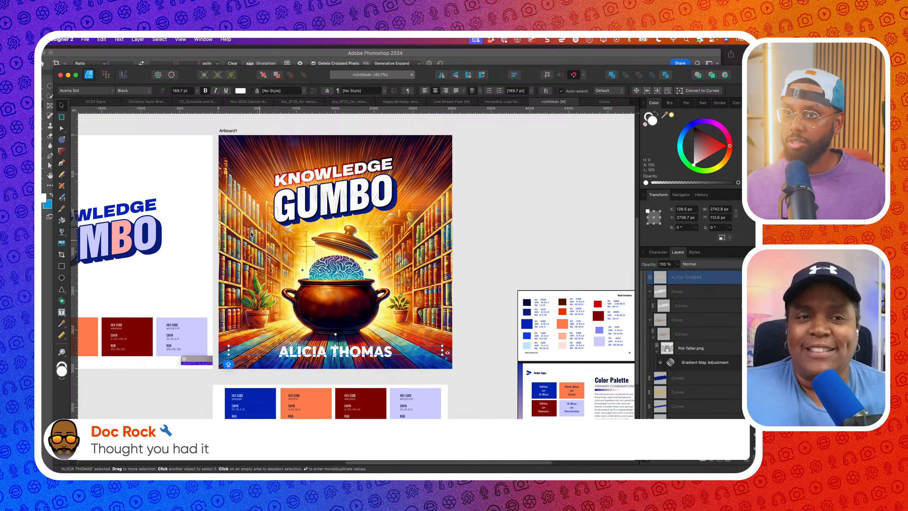
# Scale the name up across the cover's bottom to about 207.5 pt
pyautogui.click(133, 90)
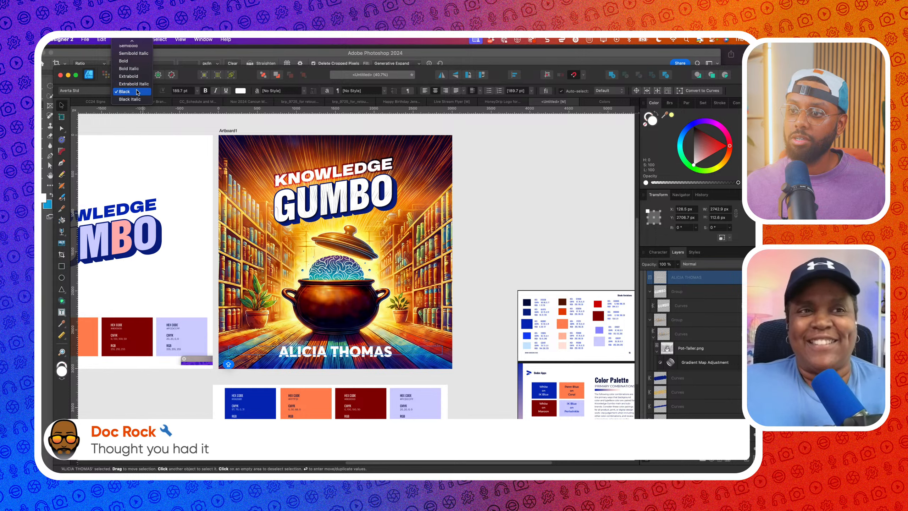
pyautogui.click(137, 92)
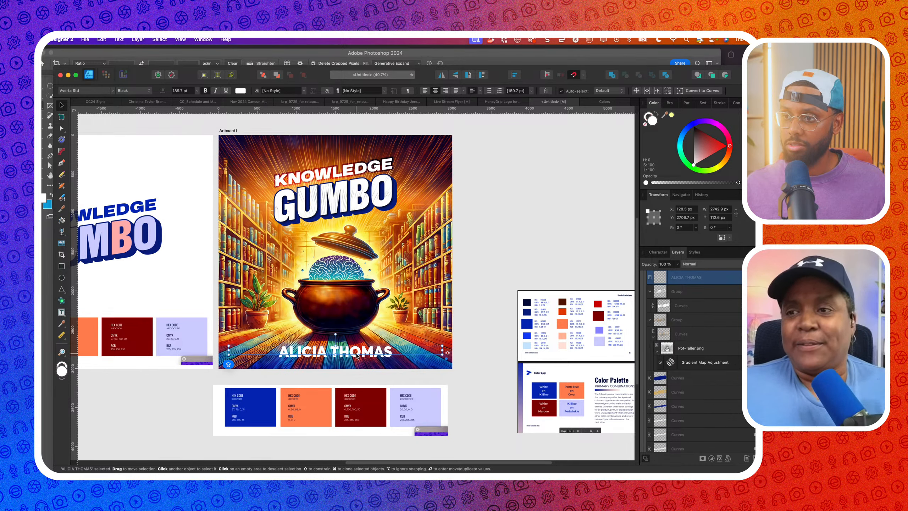
pyautogui.moveTo(335, 356); pyautogui.dragTo(335, 359)
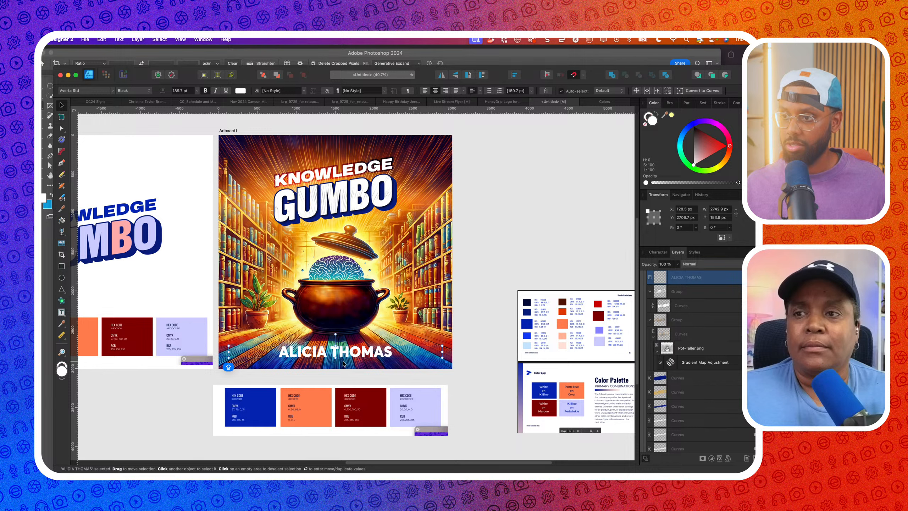
pyautogui.click(665, 264)
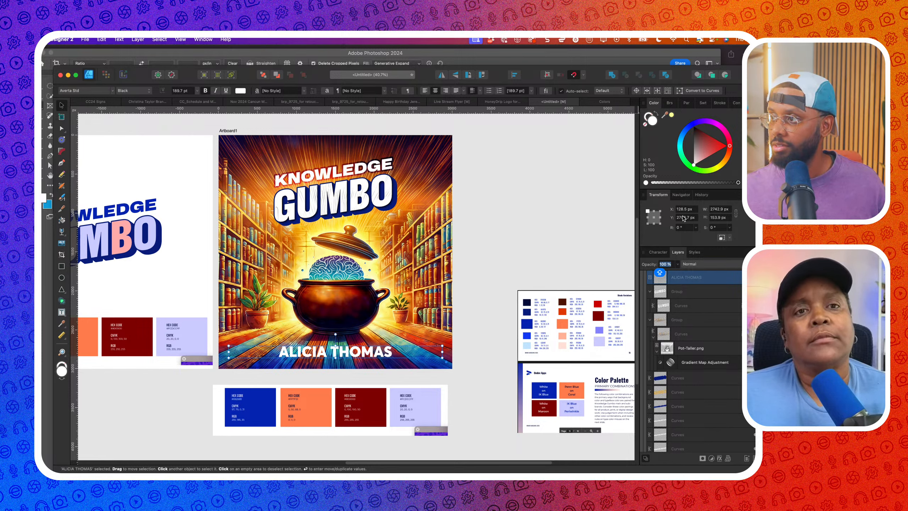
pyautogui.moveTo(448, 367); pyautogui.dragTo(457, 376)
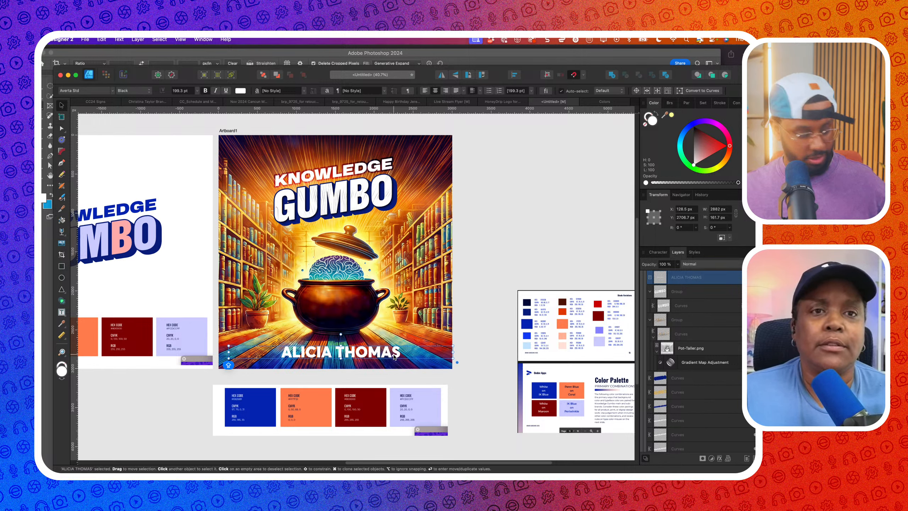
pyautogui.press('super+z')
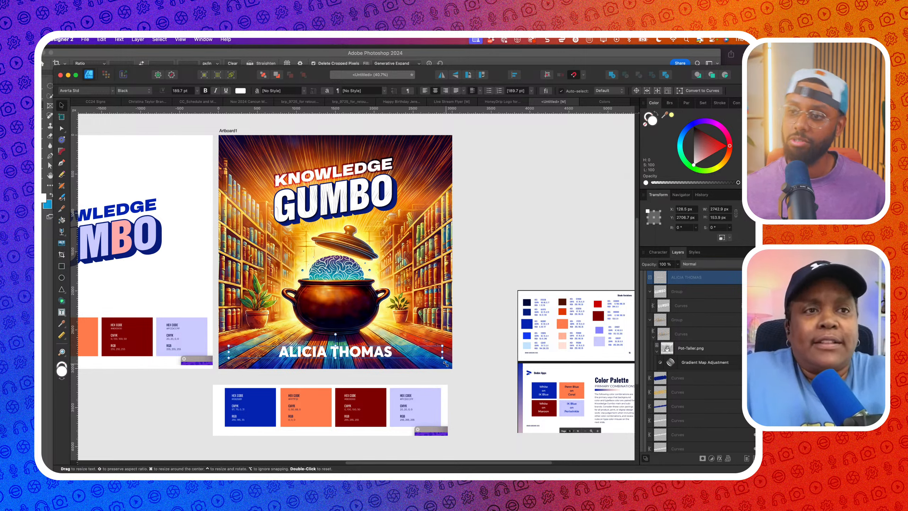
pyautogui.moveTo(446, 363)
pyautogui.mouseDown()
pyautogui.moveTo(471, 376)
pyautogui.moveTo(456, 372)
pyautogui.mouseUp()
pyautogui.scroll(-5, 456, 372)
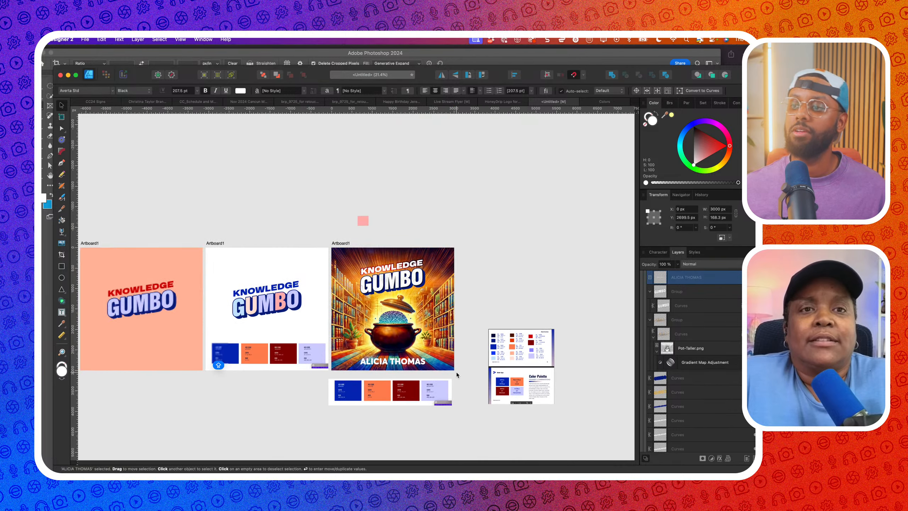
pyautogui.hscroll(1, 456, 372)
pyautogui.scroll(2, 388, 358)
# Try Semibold weight and the Mortend font on the name, shrinking it to fit
pyautogui.click(131, 91)
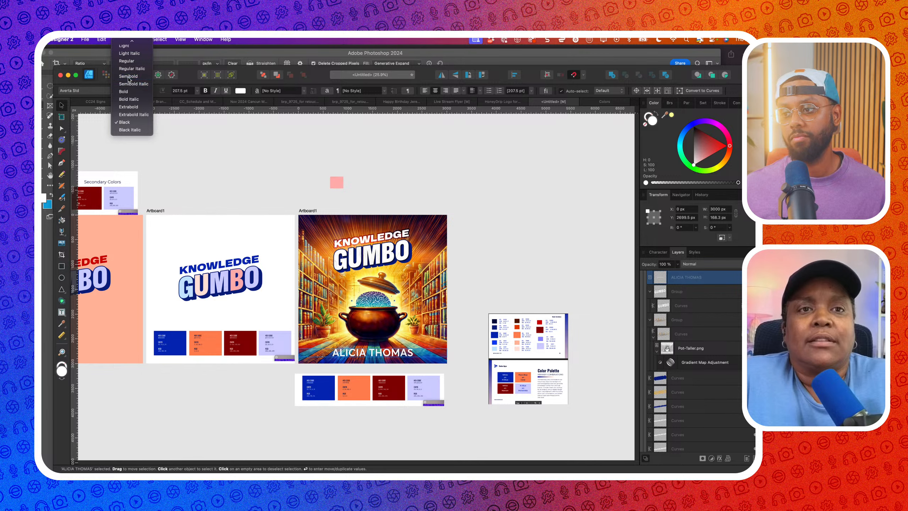
pyautogui.click(128, 77)
pyautogui.click(73, 91)
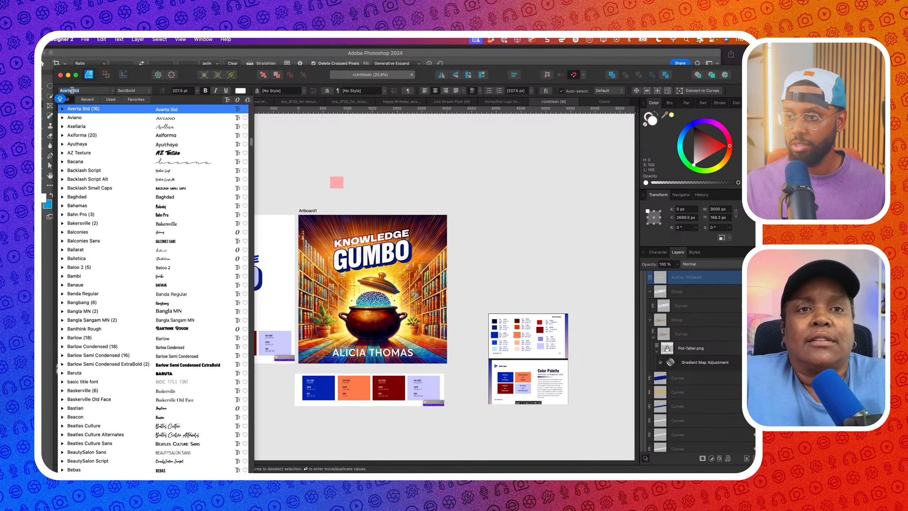
pyautogui.write('MORTEND')
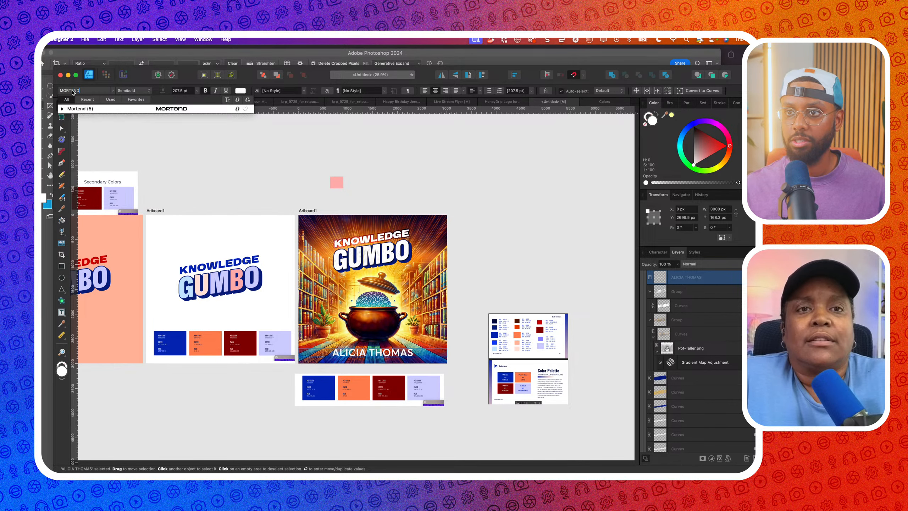
pyautogui.click(87, 111)
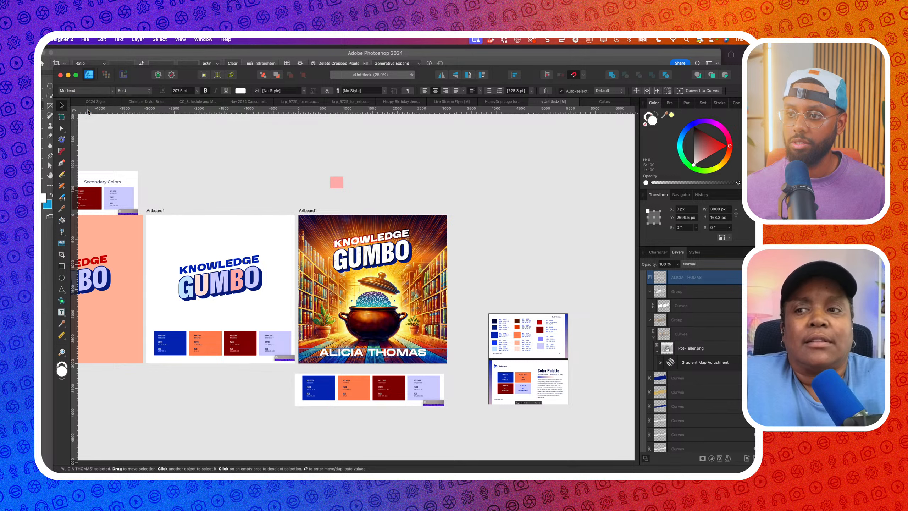
pyautogui.moveTo(447, 359)
pyautogui.mouseDown()
pyautogui.moveTo(481, 358)
pyautogui.moveTo(434, 359)
pyautogui.mouseUp()
# Switch the name to the Morton font and enlarge it across the cover
pyautogui.click(85, 91)
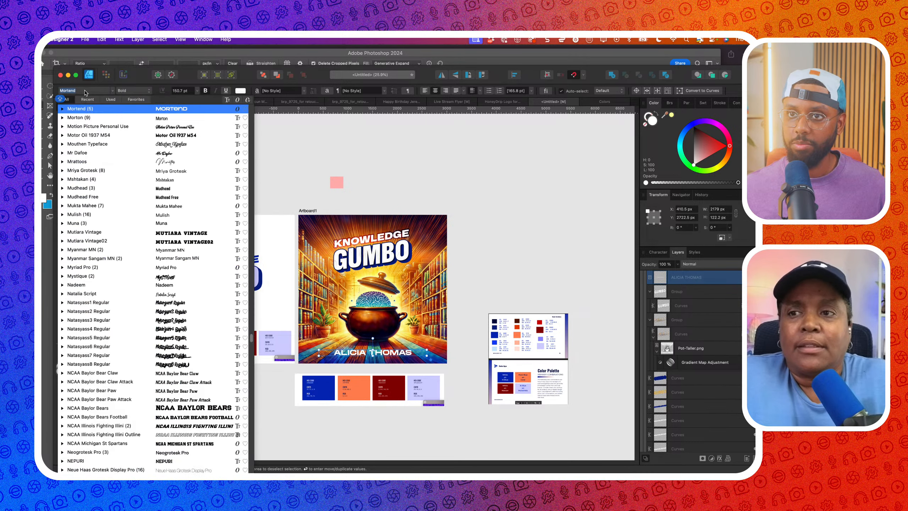
pyautogui.click(114, 121)
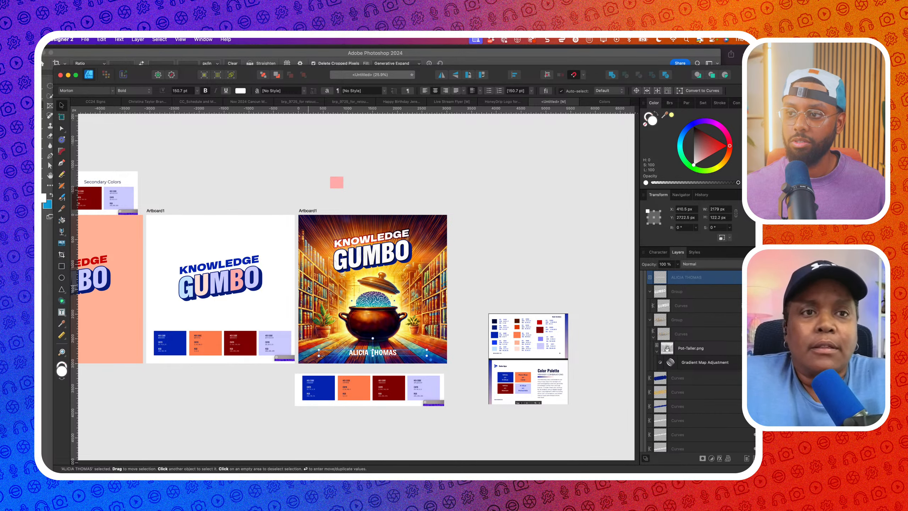
pyautogui.scroll(3, 419, 363)
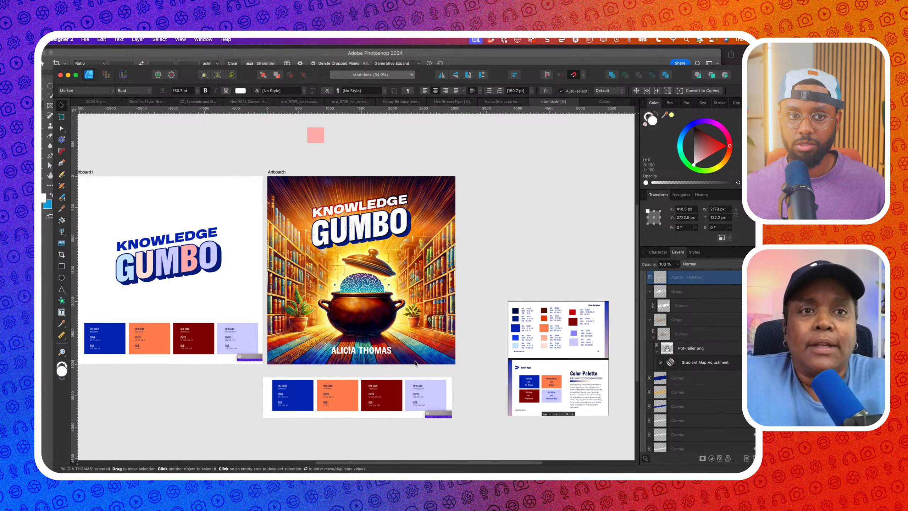
pyautogui.moveTo(411, 359); pyautogui.dragTo(425, 361)
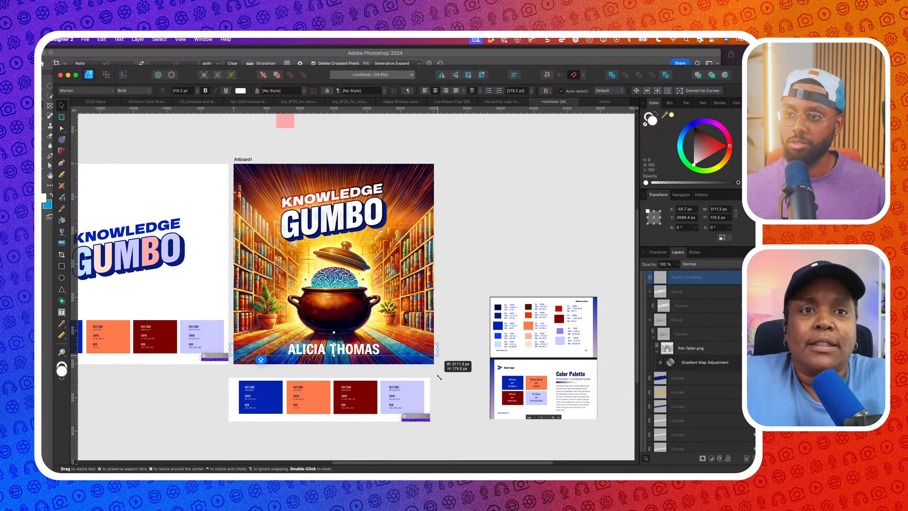
pyautogui.scroll(3, 385, 348)
pyautogui.scroll(3, 384, 346)
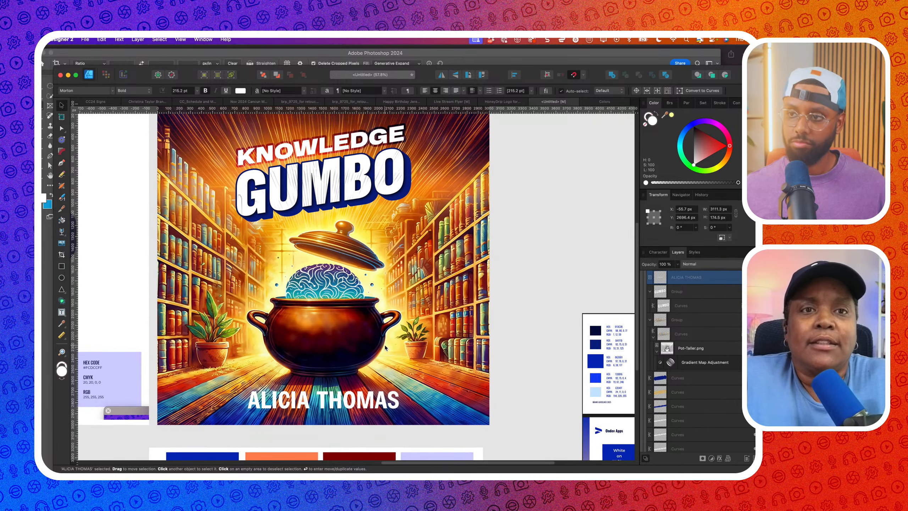
pyautogui.click(385, 346)
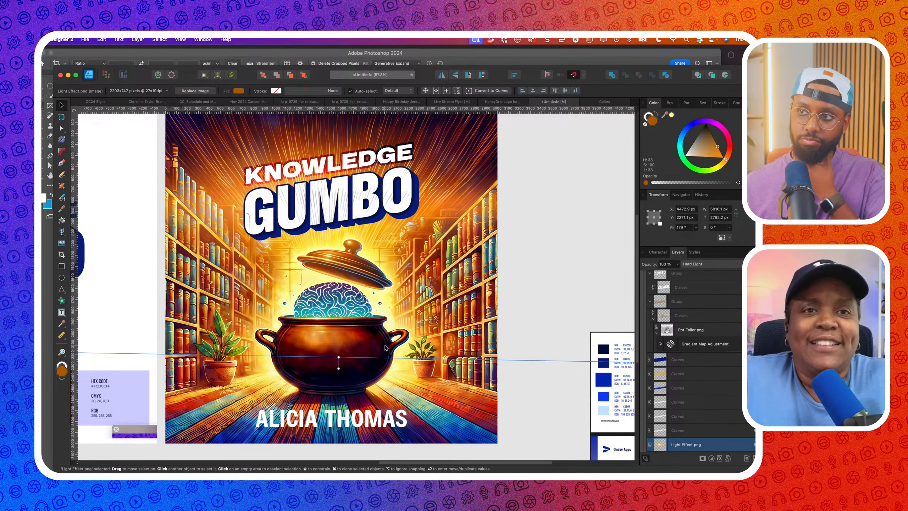
pyautogui.click(371, 411)
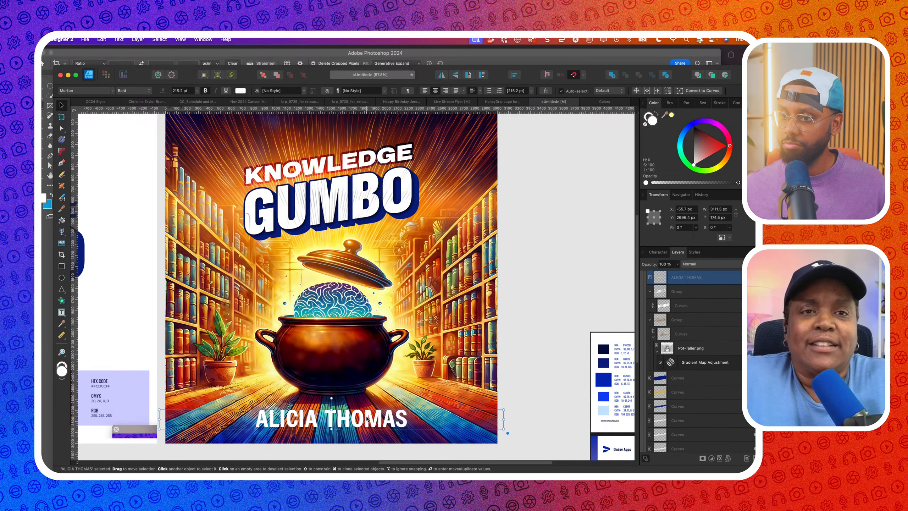
pyautogui.click(102, 90)
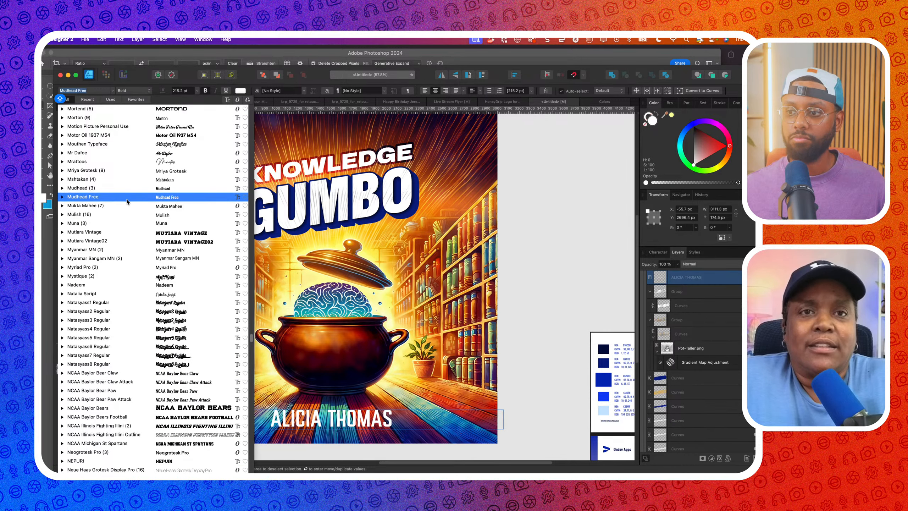
pyautogui.scroll(4, 127, 158)
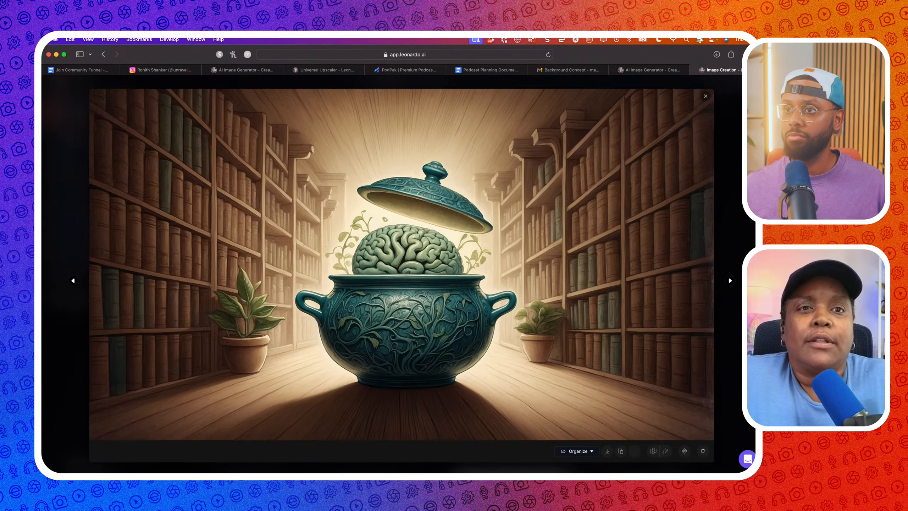
# Minimize the Leonardo.ai reference image and return to Affinity Designer 2
pyautogui.click(56, 55)
pyautogui.press('super+Tab')
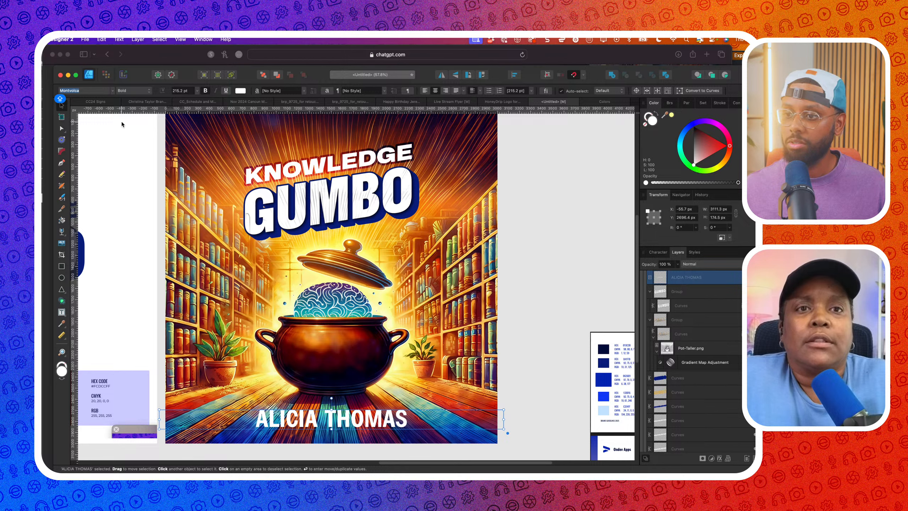
# Set the name in Oswald, nudge it slightly up and shrink it a little
pyautogui.click(86, 92)
pyautogui.write('OSW')
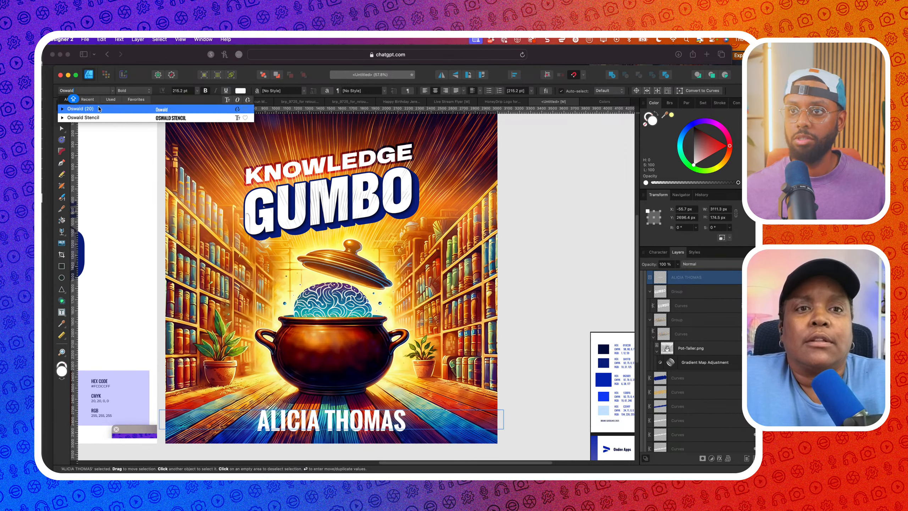
pyautogui.click(99, 109)
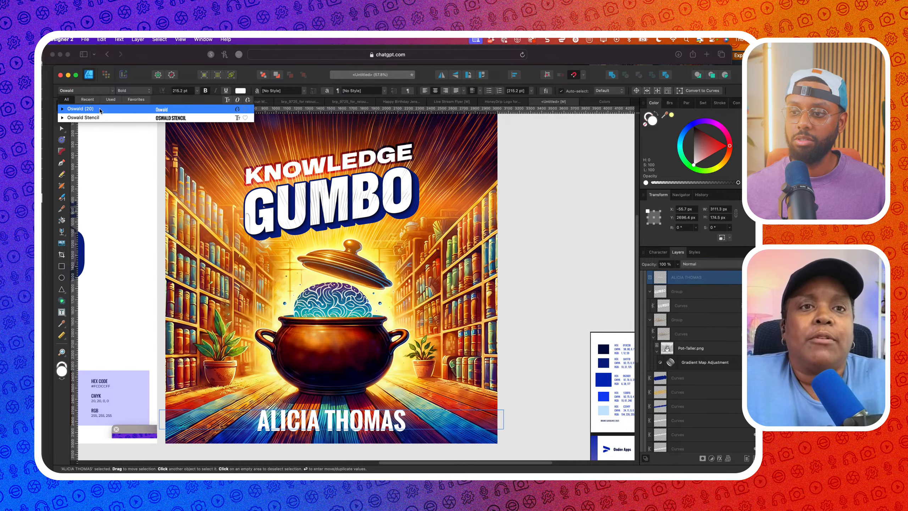
pyautogui.scroll(-2, 228, 274)
pyautogui.scroll(-2, 307, 363)
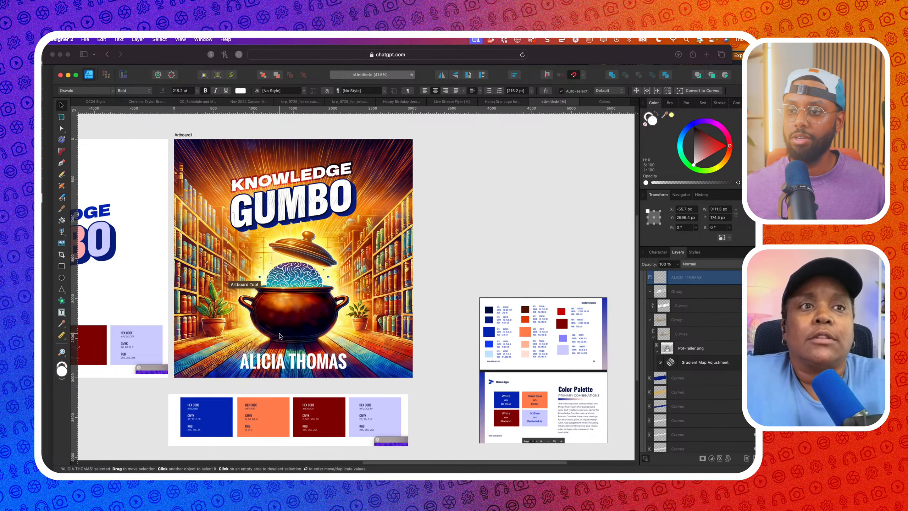
pyautogui.moveTo(307, 363); pyautogui.dragTo(307, 358)
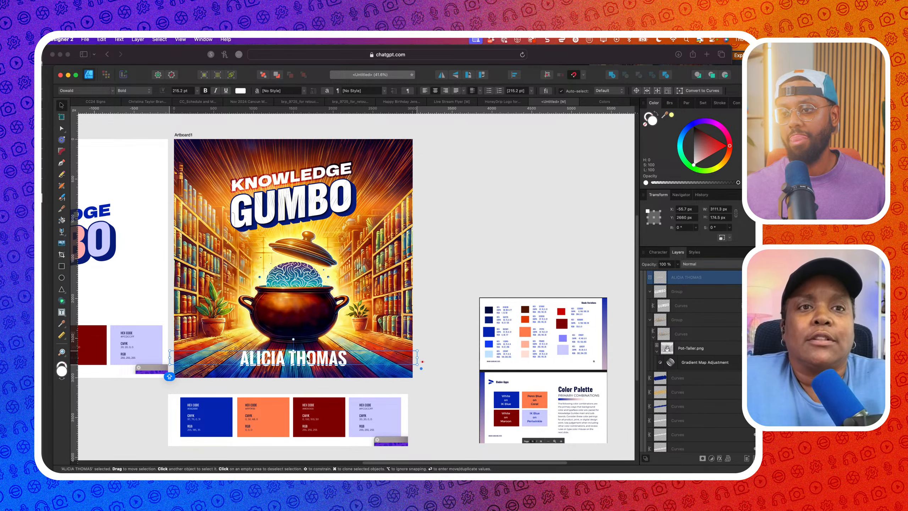
pyautogui.moveTo(415, 372); pyautogui.dragTo(402, 371)
pyautogui.scroll(-1, 401, 371)
# Widen the name's letter tracking to 500 in the Character panel
pyautogui.click(661, 256)
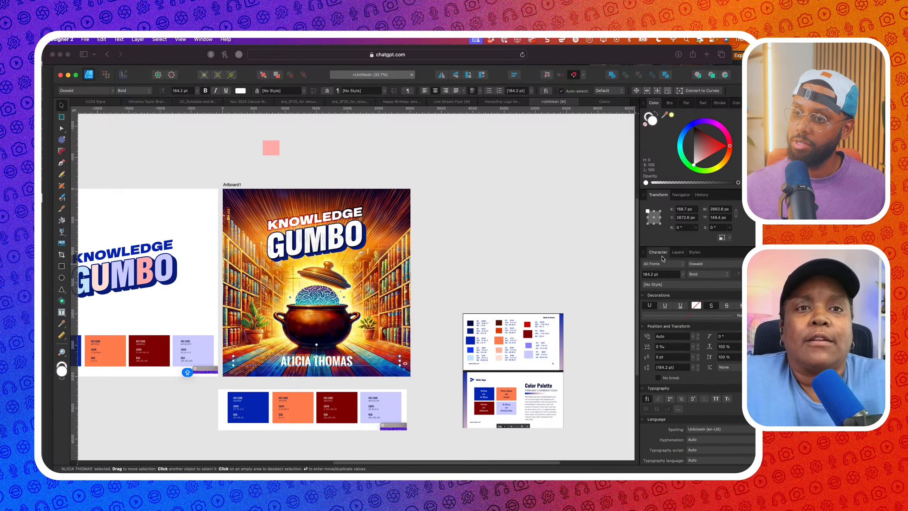
pyautogui.click(662, 346)
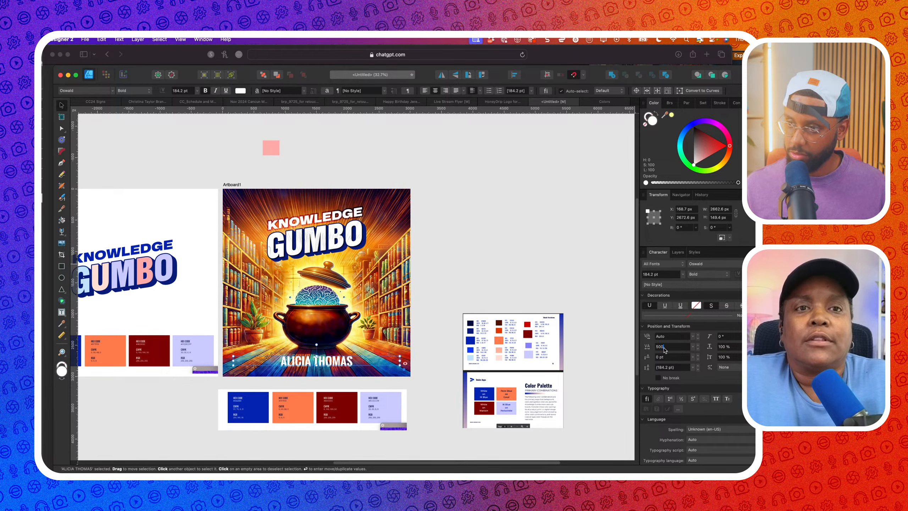
pyautogui.write('500')
pyautogui.press('Return')
pyautogui.click(580, 310)
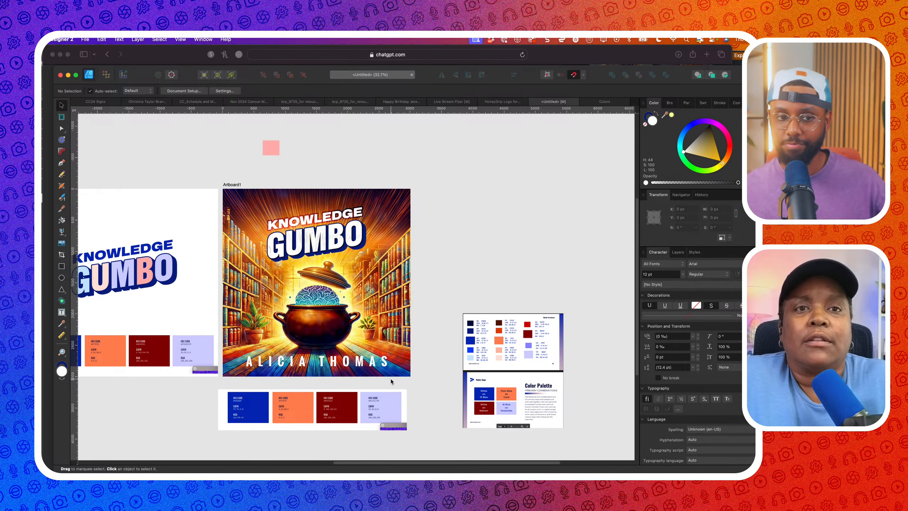
pyautogui.click(331, 369)
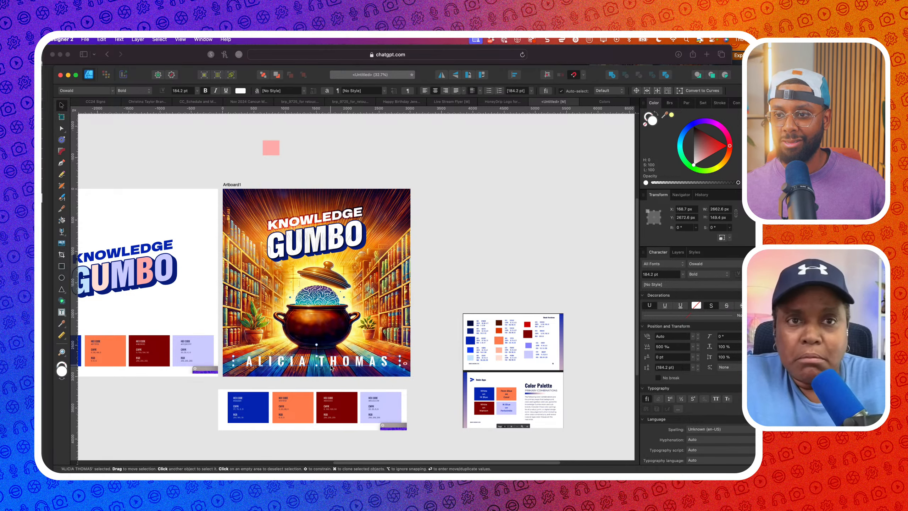
pyautogui.scroll(3, 331, 368)
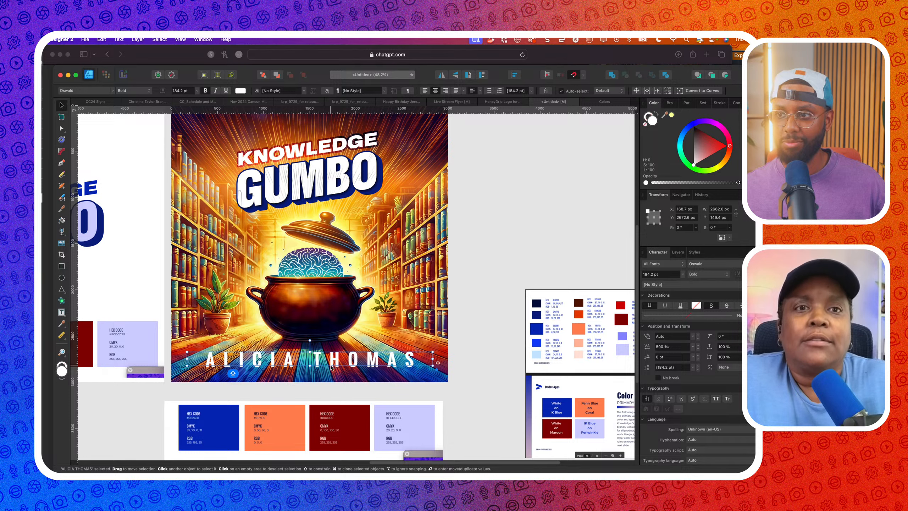
pyautogui.click(515, 74)
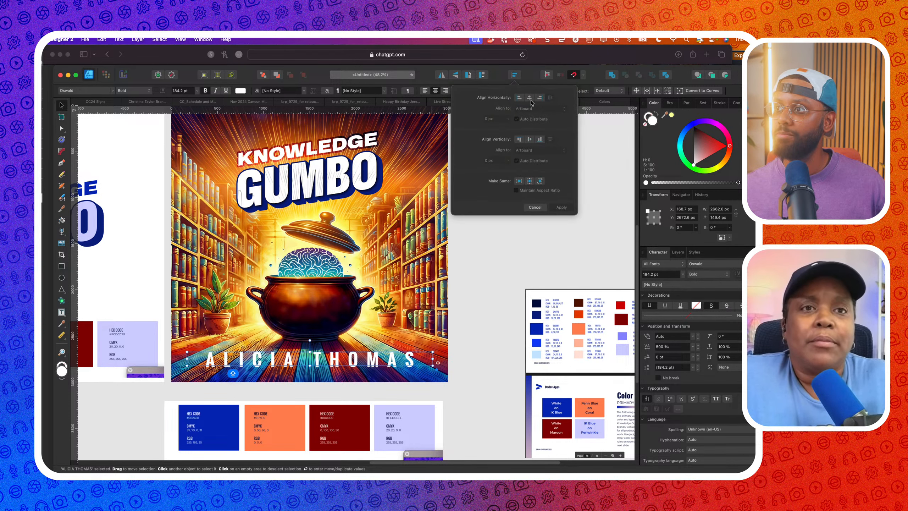
pyautogui.click(465, 343)
pyautogui.scroll(-2, 463, 344)
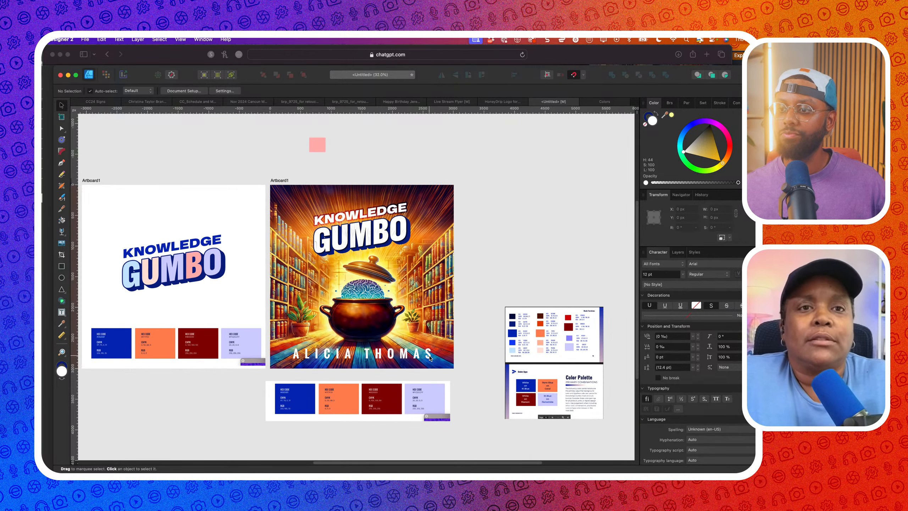
pyautogui.click(411, 358)
pyautogui.scroll(1, 411, 364)
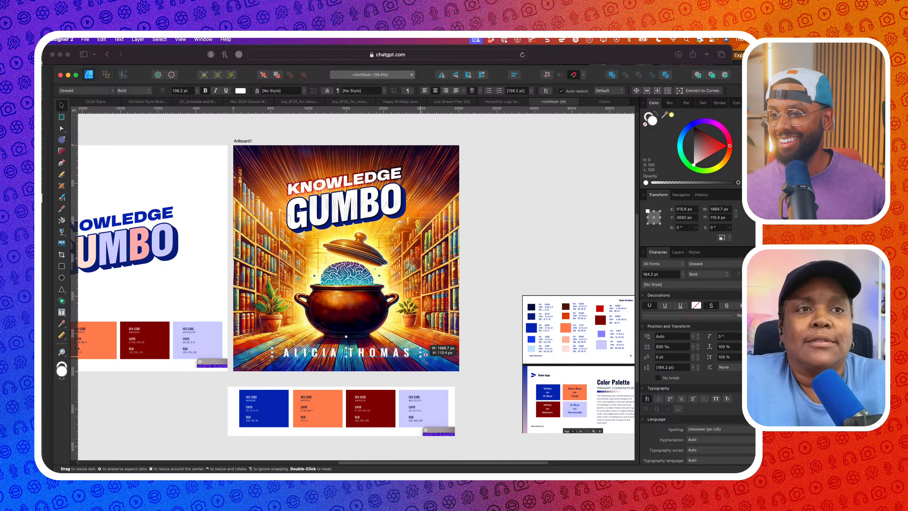
pyautogui.scroll(-2, 429, 363)
pyautogui.click(475, 356)
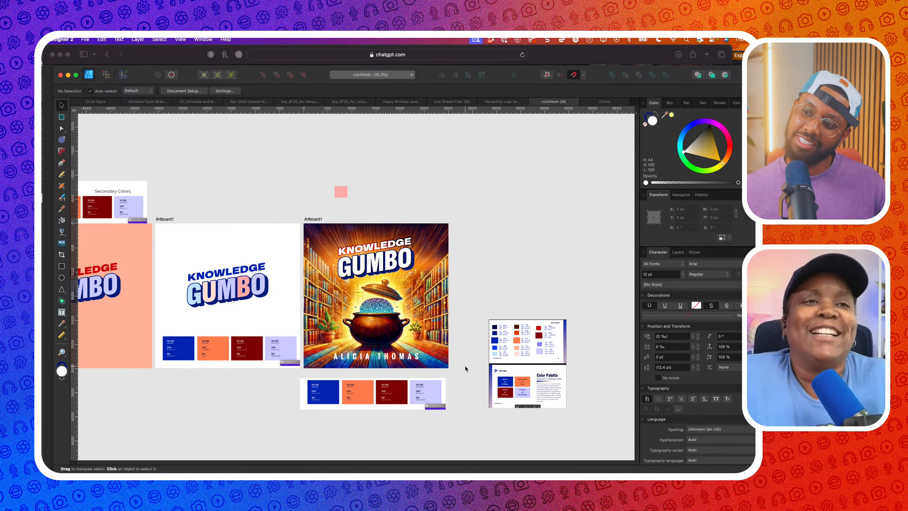
pyautogui.scroll(2, 433, 367)
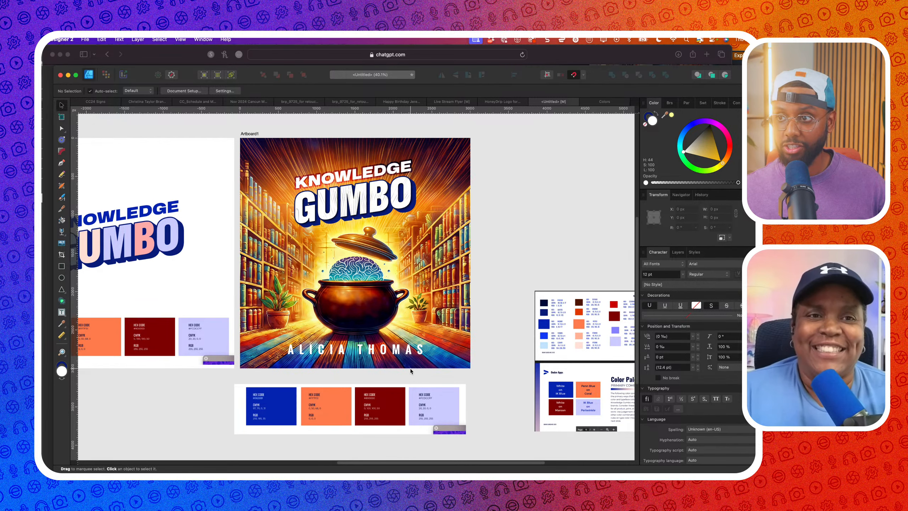
pyautogui.hscroll(1, 410, 368)
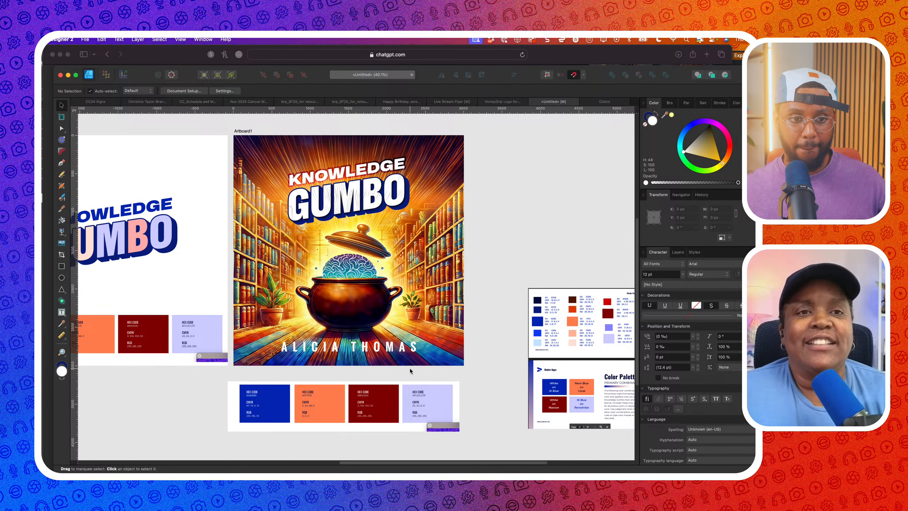
pyautogui.click(403, 349)
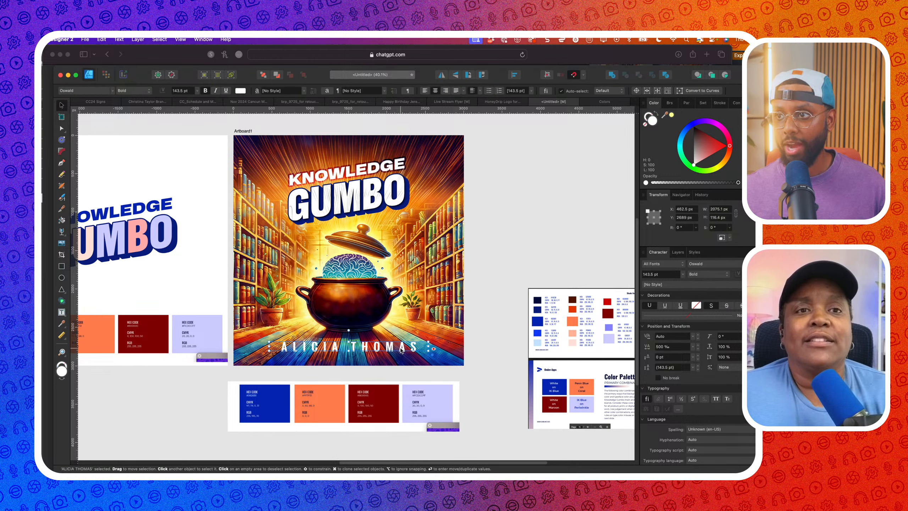
pyautogui.write('200')
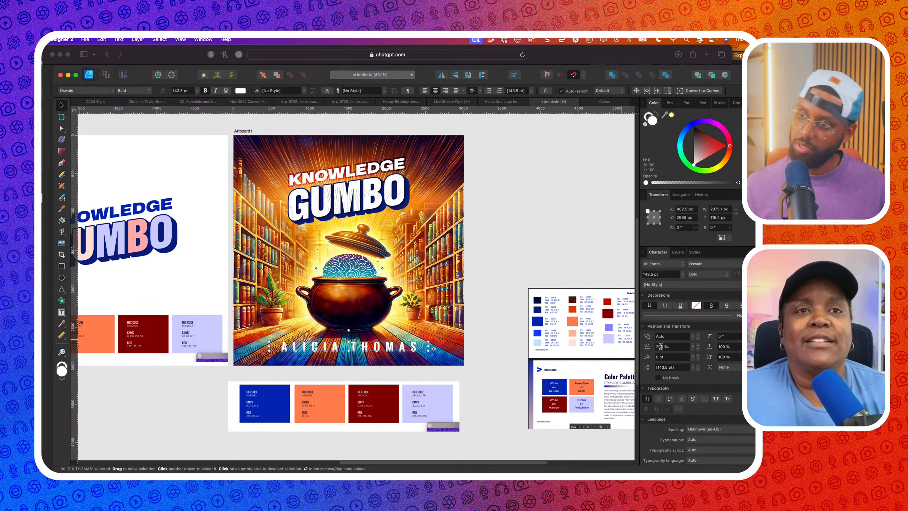
pyautogui.press('Return')
# Enlarge the name to about 149 pt and place a copy right of the artboard
pyautogui.click(557, 246)
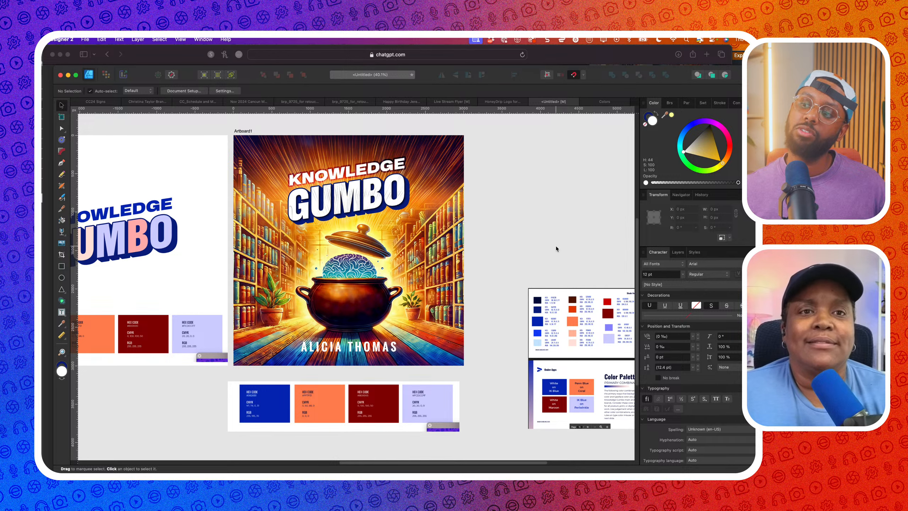
pyautogui.click(380, 340)
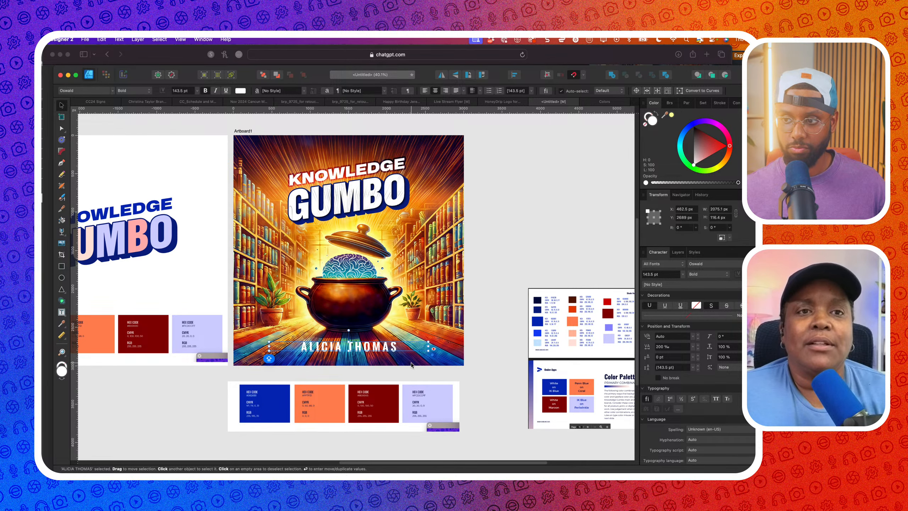
pyautogui.scroll(3, 411, 365)
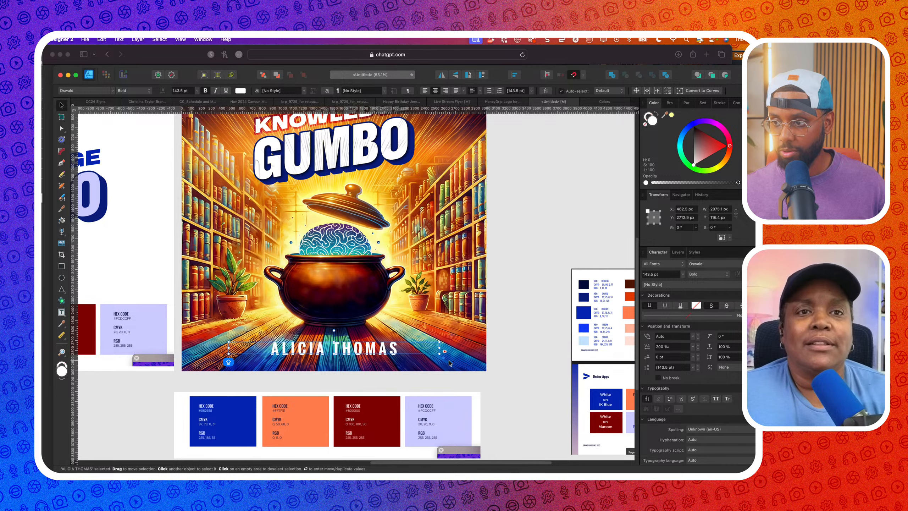
pyautogui.moveTo(443, 363); pyautogui.dragTo(444, 366)
pyautogui.scroll(-5, 319, 355)
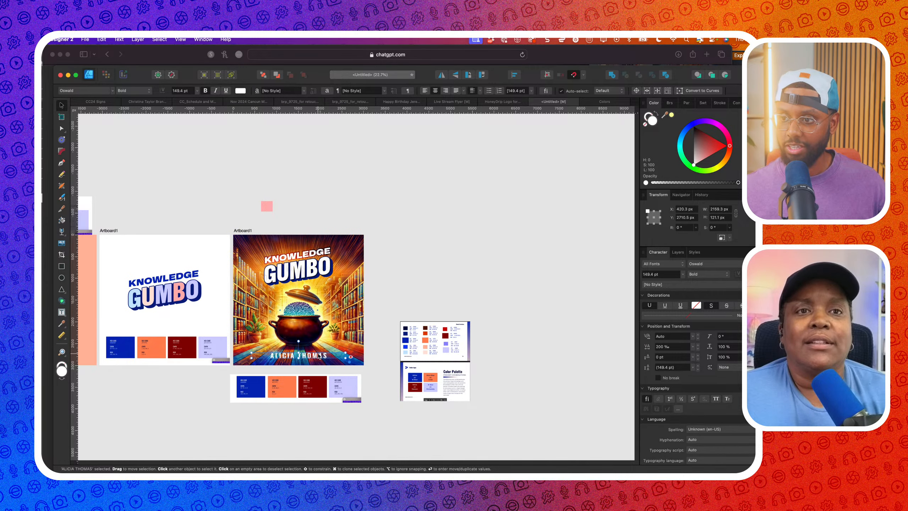
pyautogui.moveTo(319, 355); pyautogui.dragTo(445, 264)
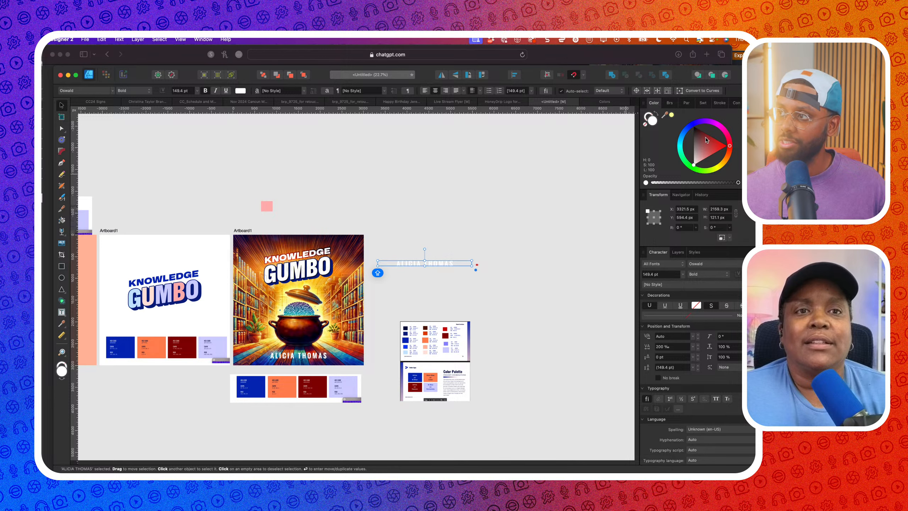
# Make the copied name black, narrow its frame, and rasterize it
pyautogui.moveTo(706, 140); pyautogui.dragTo(693, 127)
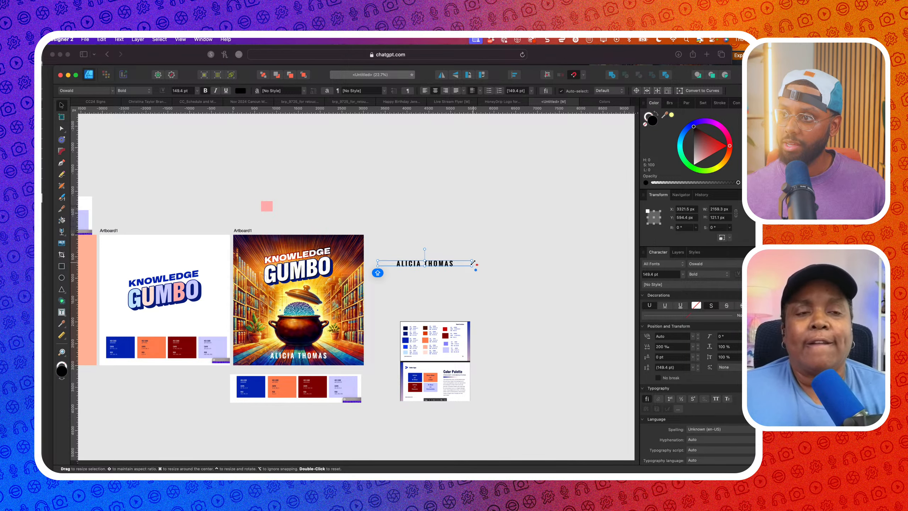
pyautogui.moveTo(472, 263); pyautogui.dragTo(444, 263)
pyautogui.scroll(5, 421, 263)
pyautogui.rightClick(411, 279)
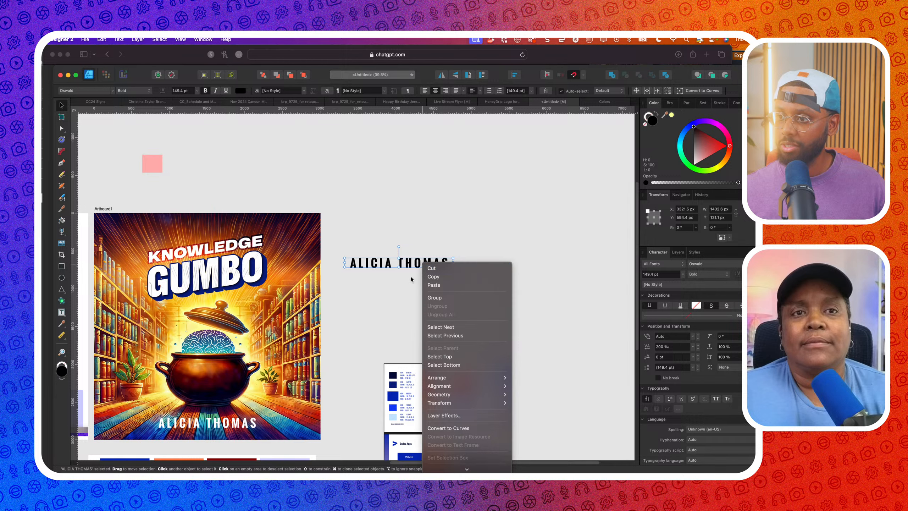
pyautogui.scroll(-3, 462, 431)
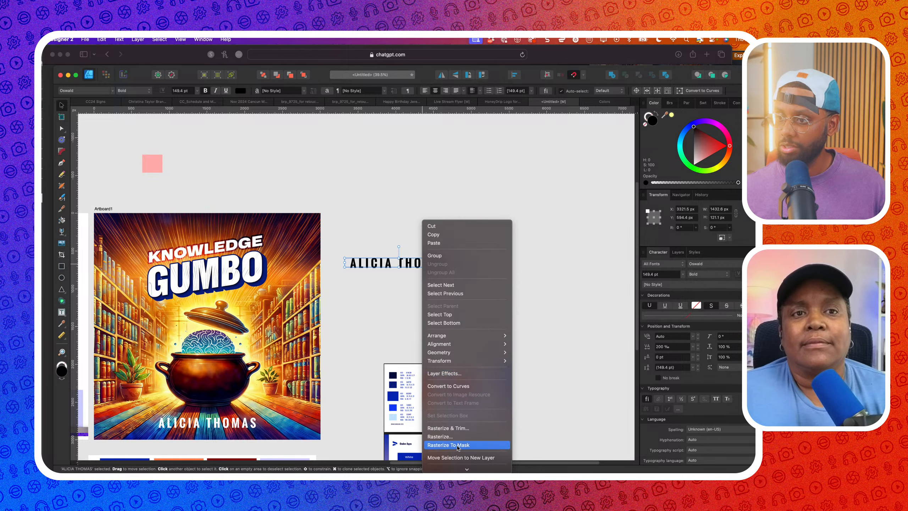
pyautogui.click(461, 437)
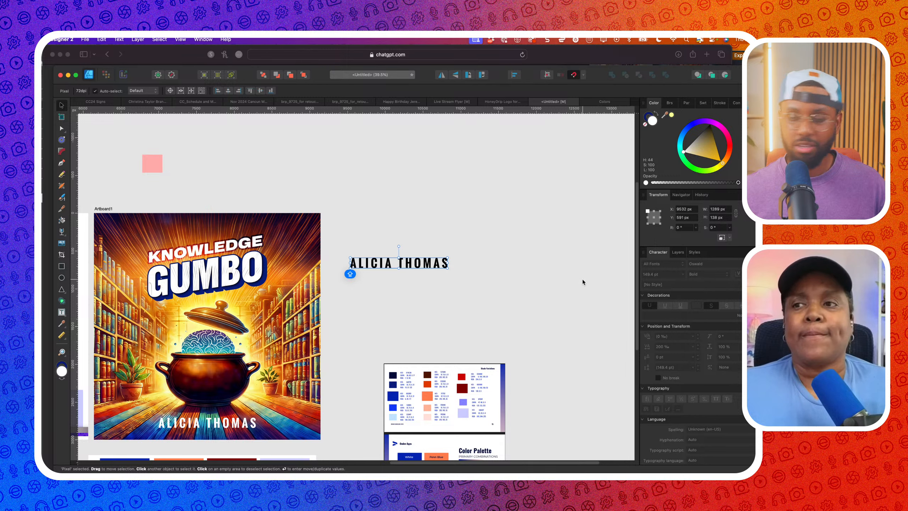
# Wrap the rasterized copy in a Perspective live warp and enlarge it to about 1592 px wide
pyautogui.click(677, 252)
pyautogui.scroll(-3, 725, 363)
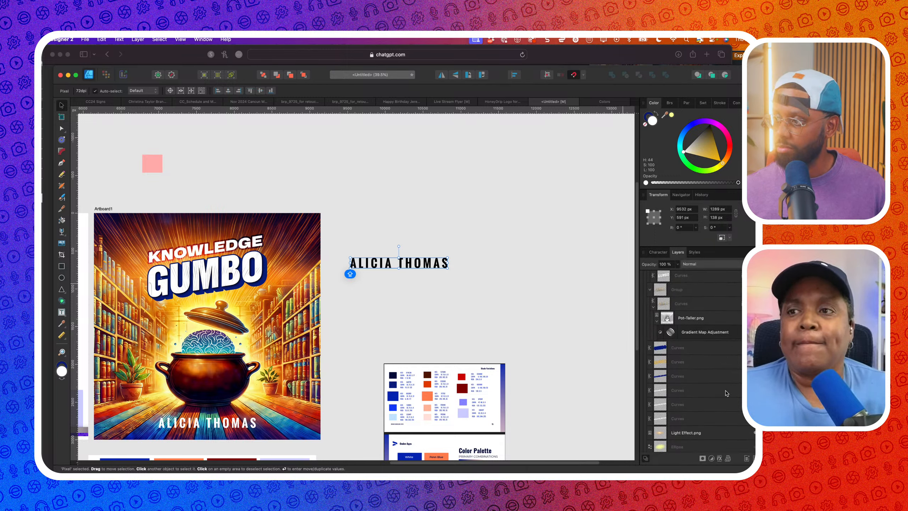
pyautogui.moveTo(448, 257)
pyautogui.mouseDown()
pyautogui.moveTo(434, 256)
pyautogui.moveTo(448, 258)
pyautogui.mouseUp()
pyautogui.click(728, 458)
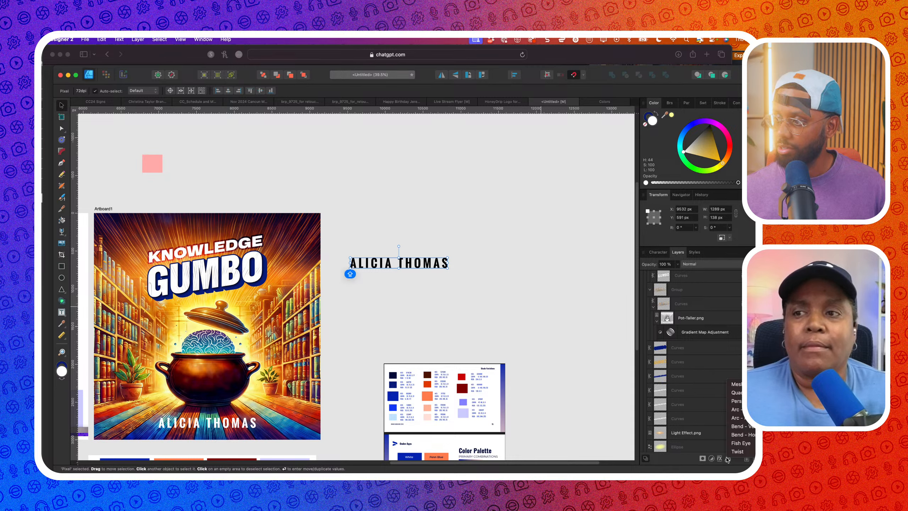
pyautogui.click(738, 400)
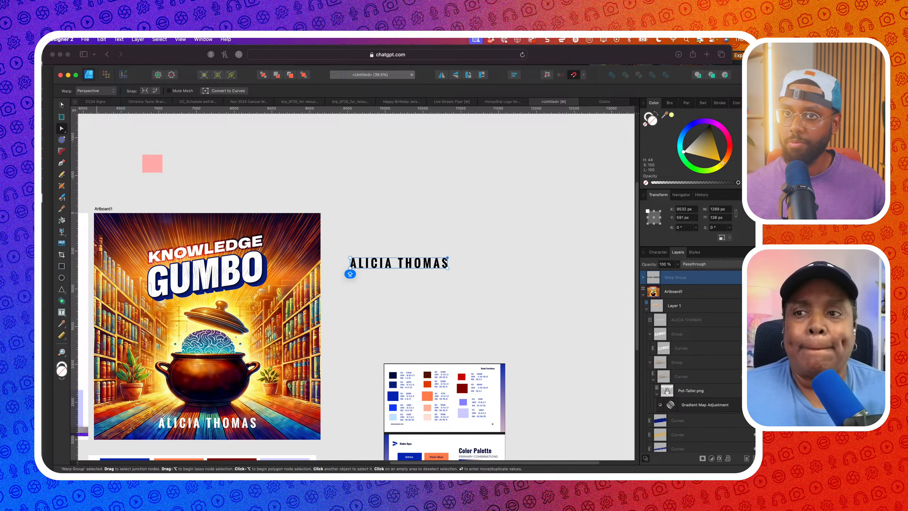
pyautogui.press('v')
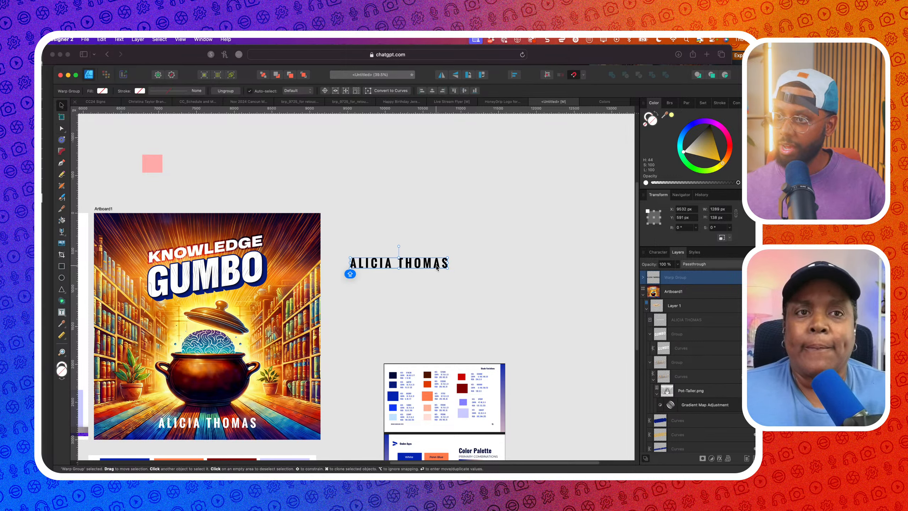
pyautogui.moveTo(448, 268); pyautogui.dragTo(466, 325)
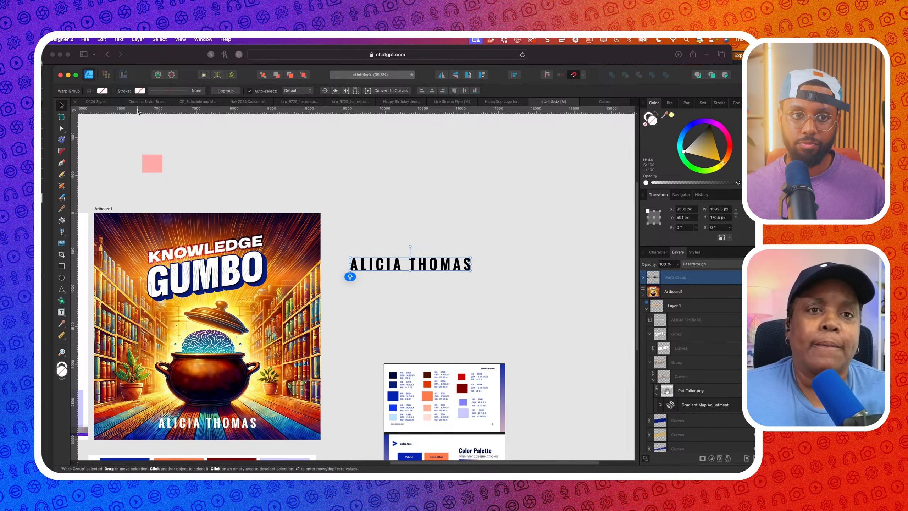
# Create a new document from the copied name and set it up for PNG export
pyautogui.click(83, 39)
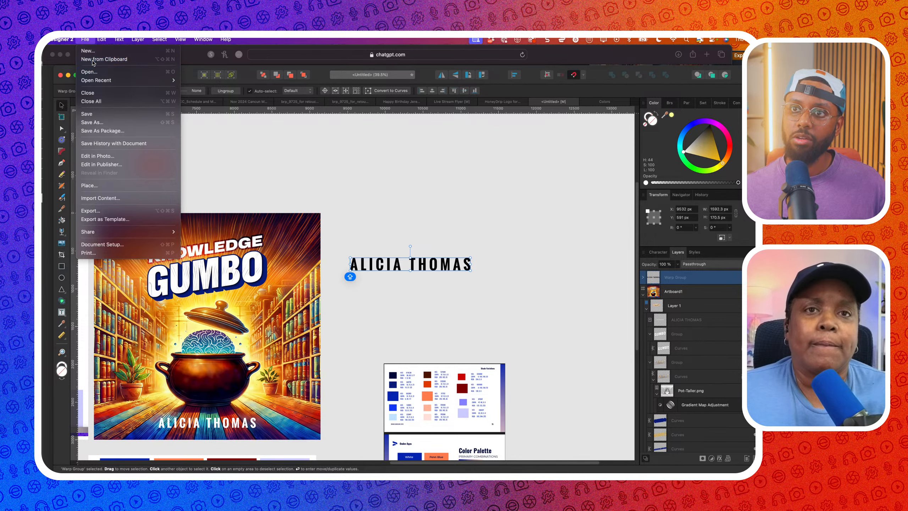
pyautogui.click(89, 61)
pyautogui.click(85, 40)
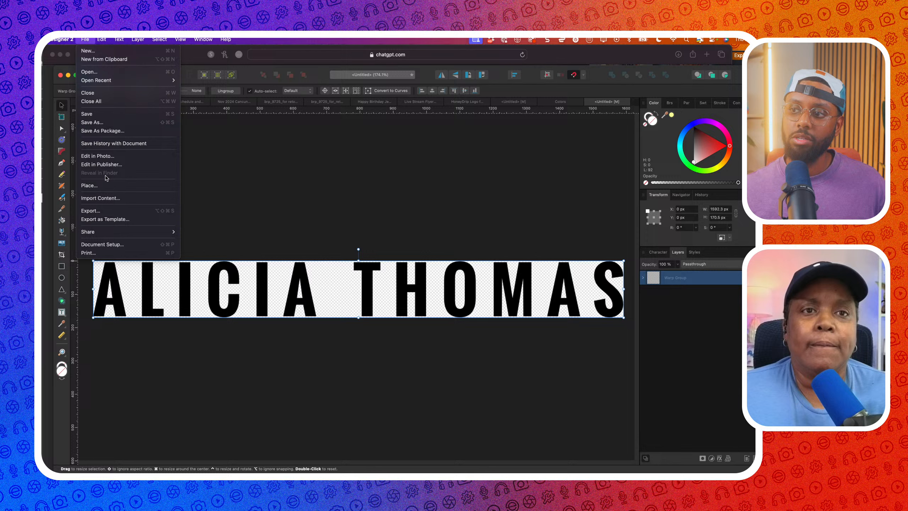
pyautogui.click(110, 210)
pyautogui.click(415, 113)
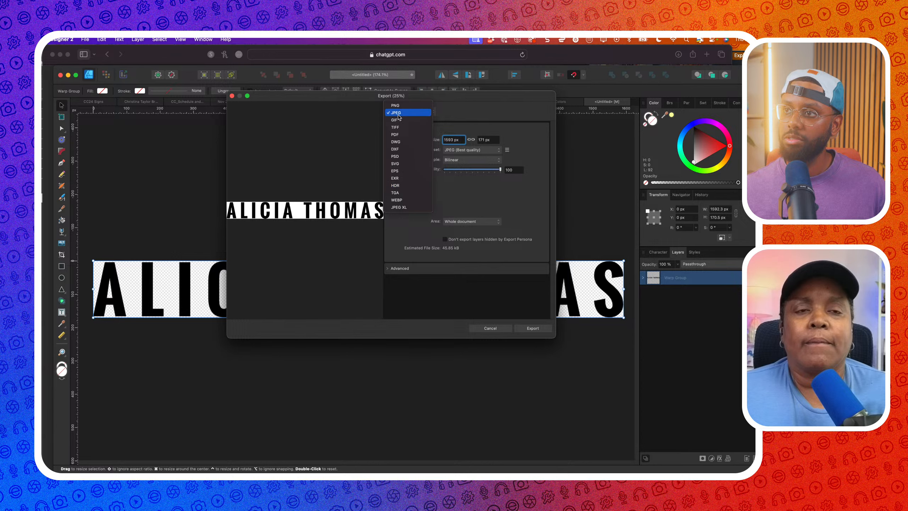
pyautogui.click(409, 106)
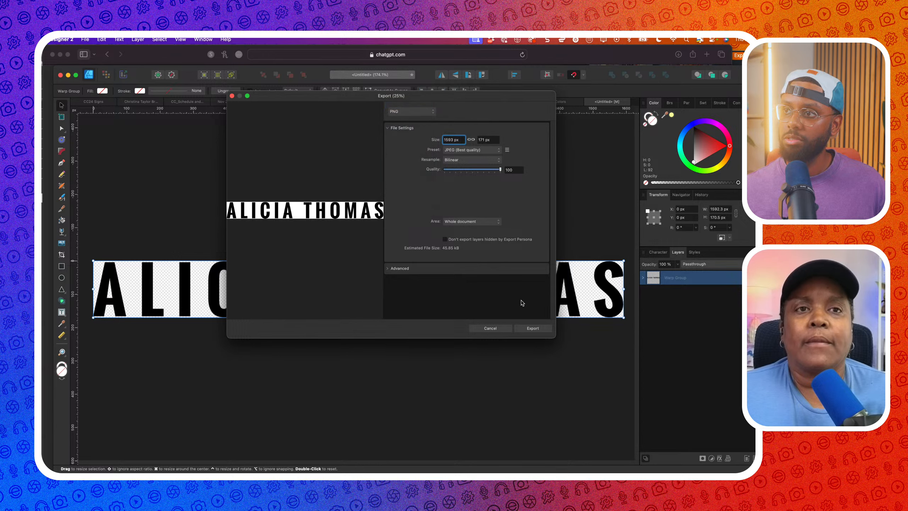
pyautogui.click(531, 328)
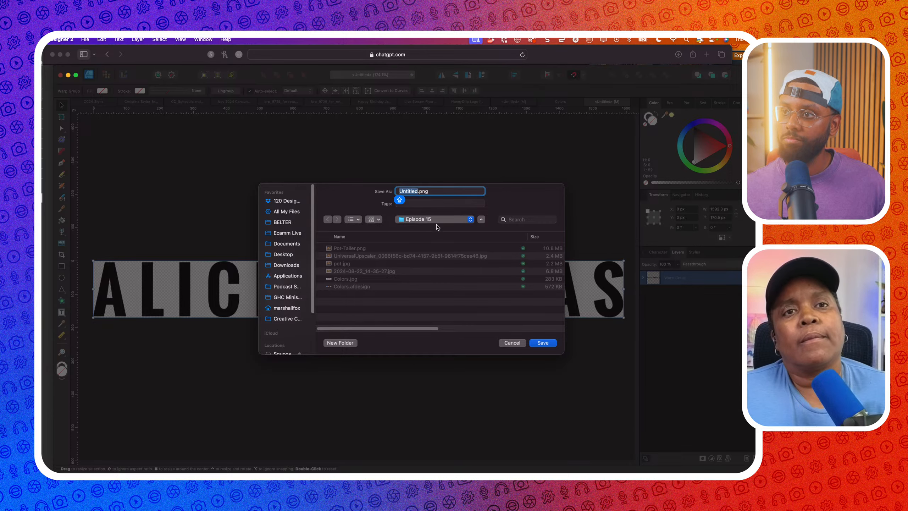
# Save the PNG as THOMAS in the Episode 15 folder and go back to the cover document
pyautogui.click(438, 220)
pyautogui.click(466, 432)
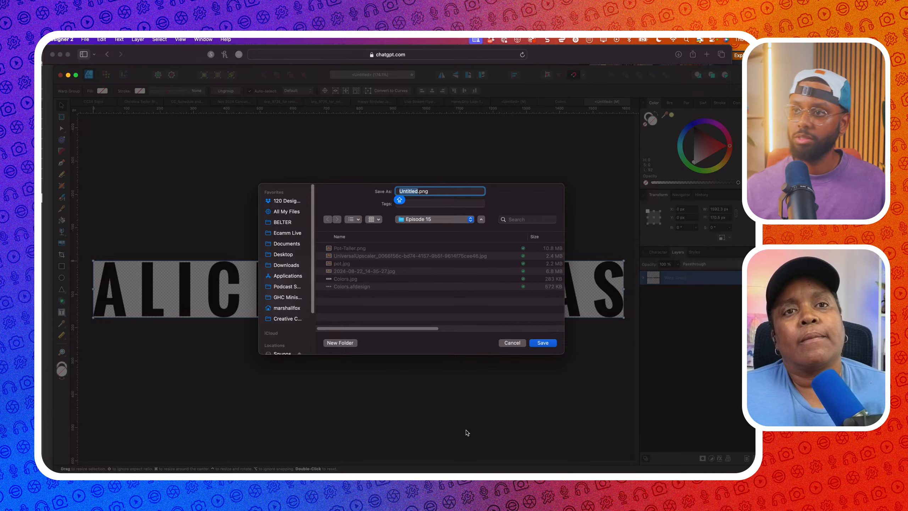
pyautogui.write('THOMAS')
pyautogui.press('Return')
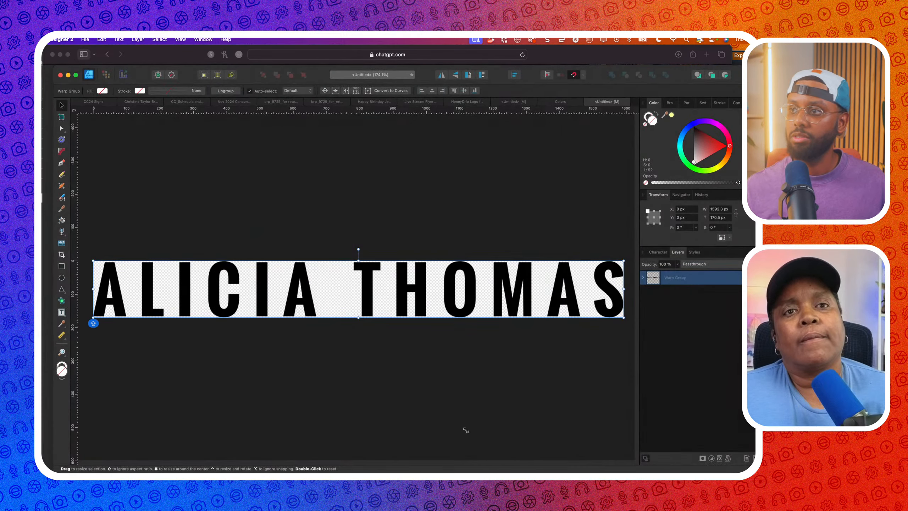
pyautogui.click(560, 102)
pyautogui.click(513, 101)
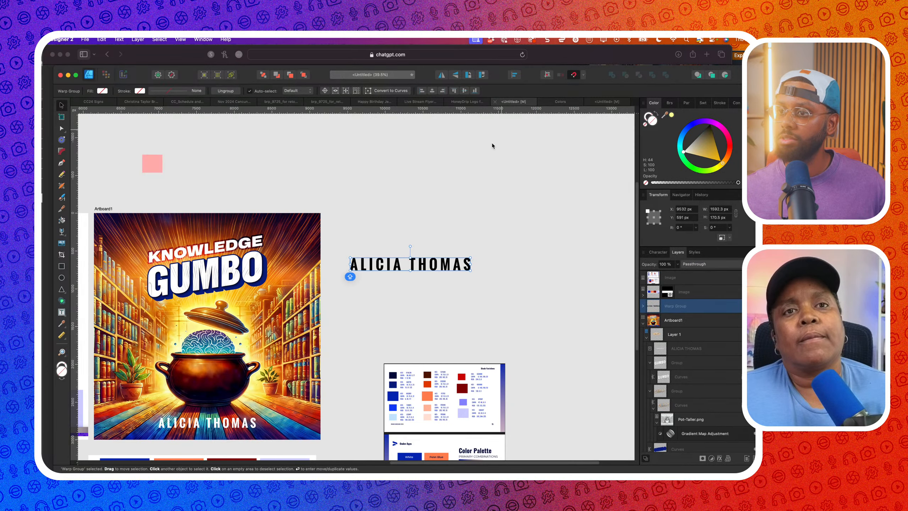
pyautogui.scroll(-5, 329, 265)
# Place the SHADOW.png image onto the cover
pyautogui.hscroll(-4, 329, 266)
pyautogui.click(261, 341)
pyautogui.scroll(5, 261, 342)
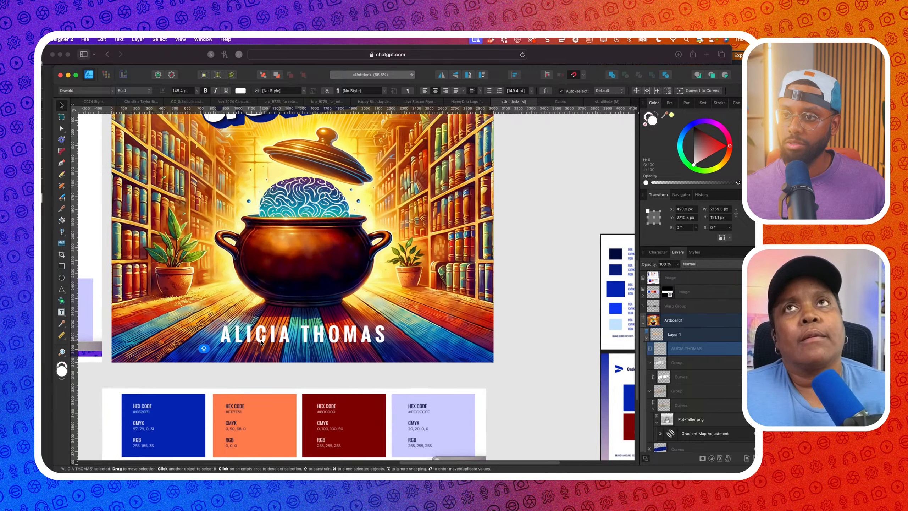
pyautogui.click(85, 39)
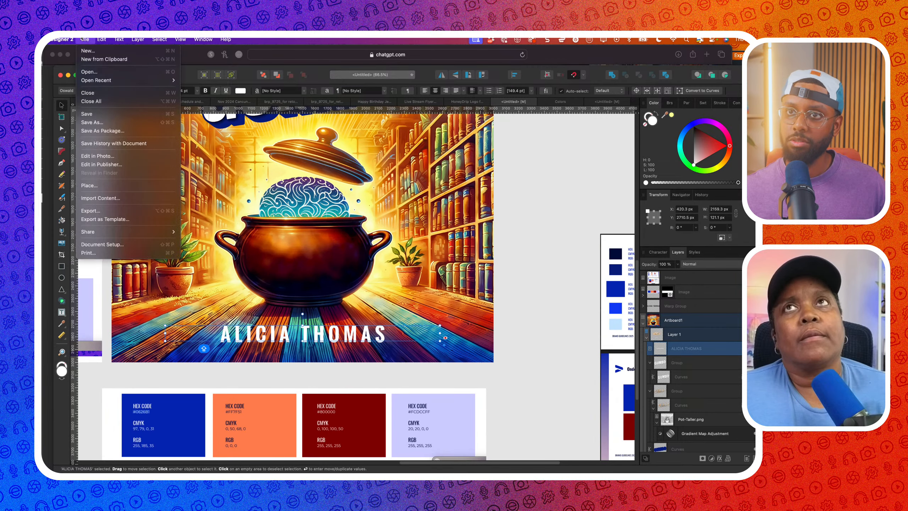
pyautogui.click(99, 190)
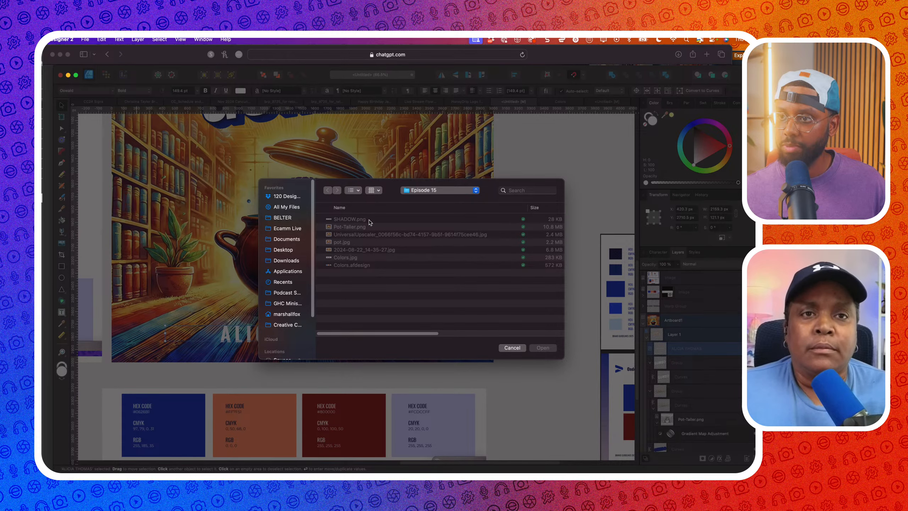
pyautogui.click(508, 352)
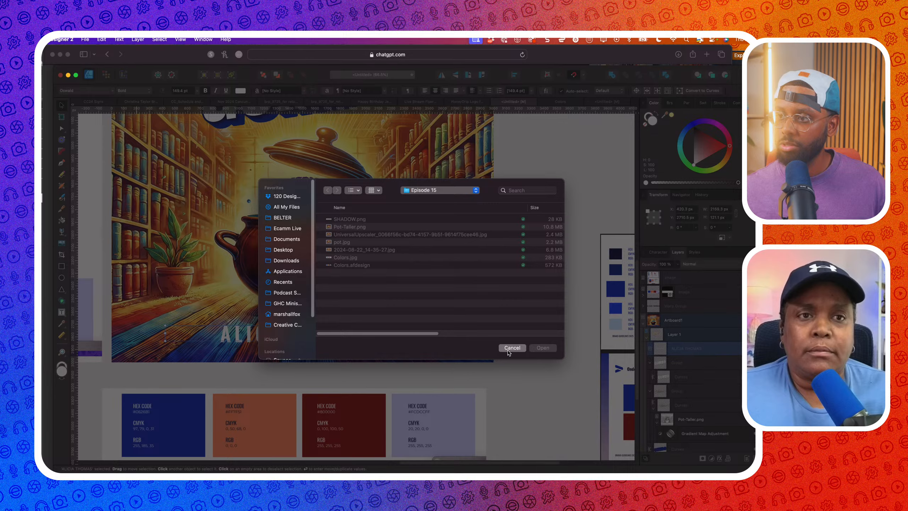
pyautogui.click(528, 389)
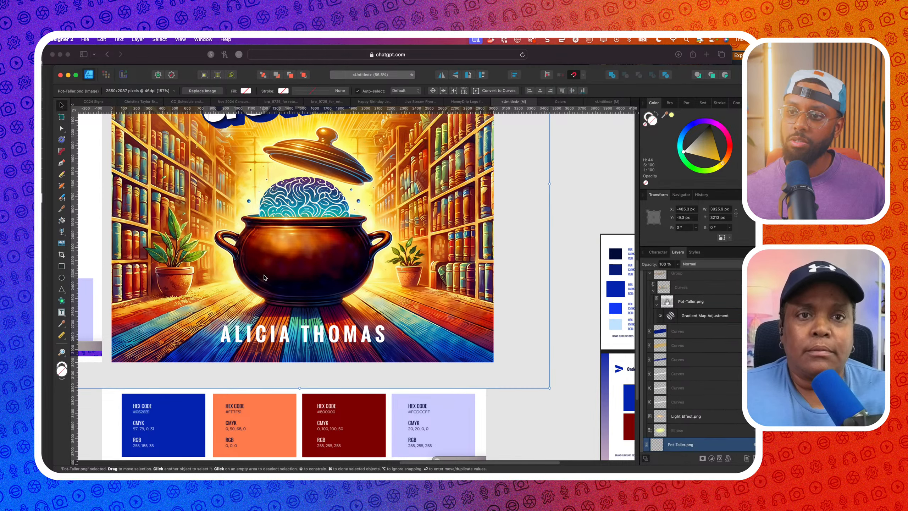
pyautogui.click(209, 324)
pyautogui.click(213, 322)
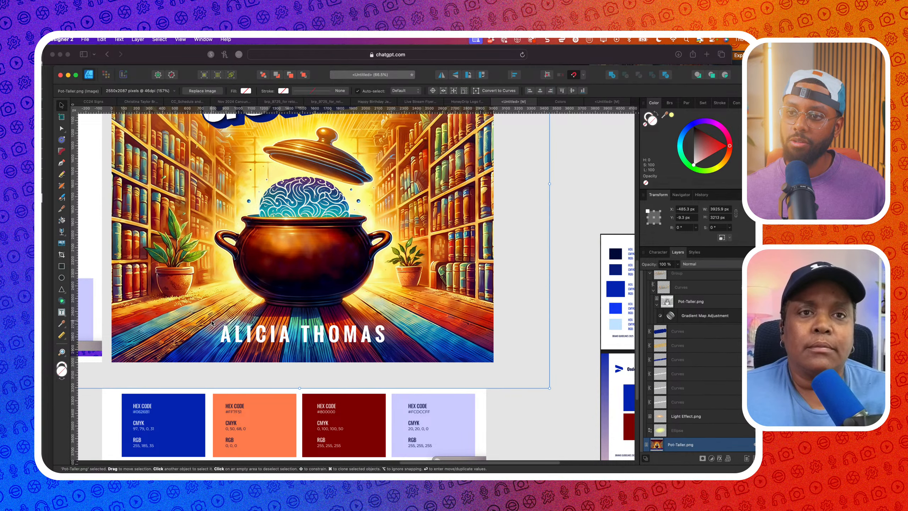
pyautogui.click(85, 40)
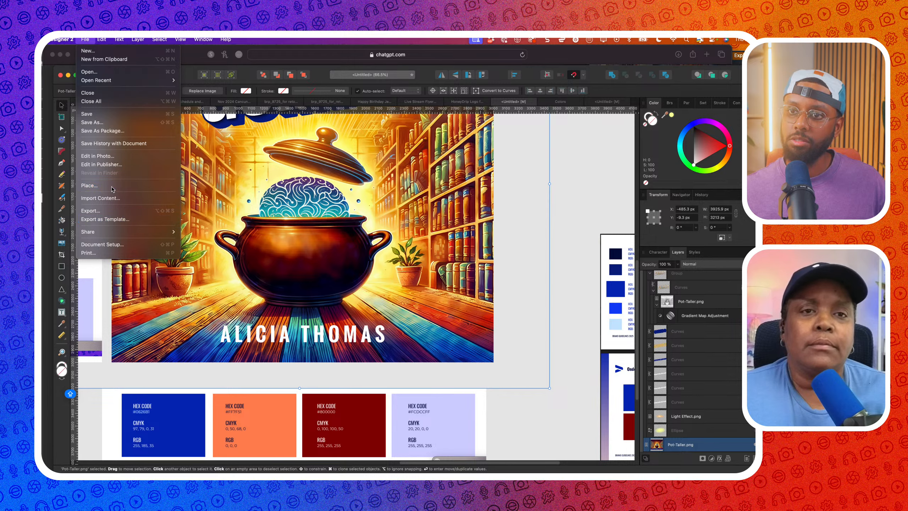
pyautogui.click(308, 255)
pyautogui.click(385, 220)
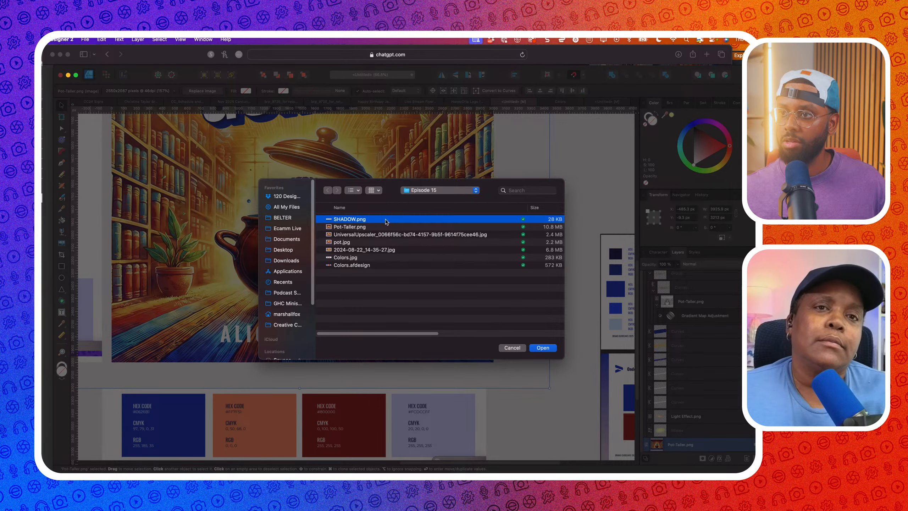
pyautogui.click(542, 349)
pyautogui.click(299, 332)
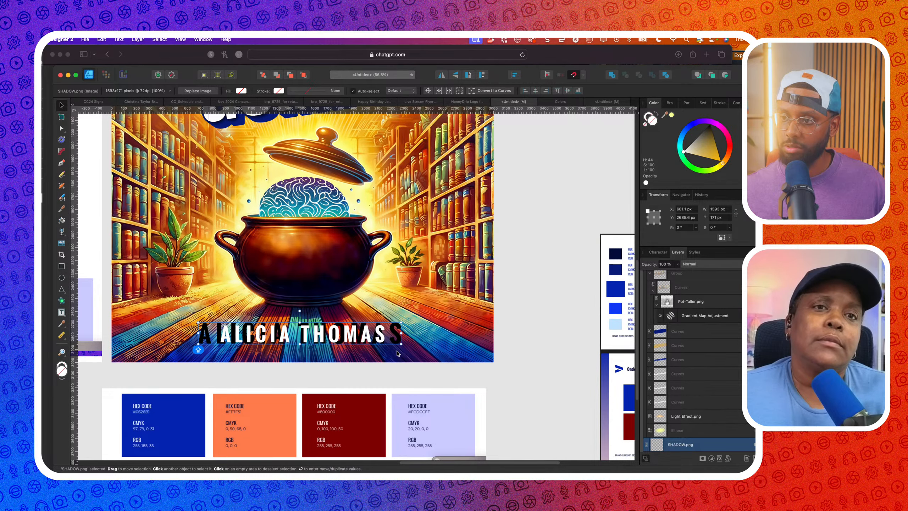
pyautogui.moveTo(401, 343); pyautogui.dragTo(383, 342)
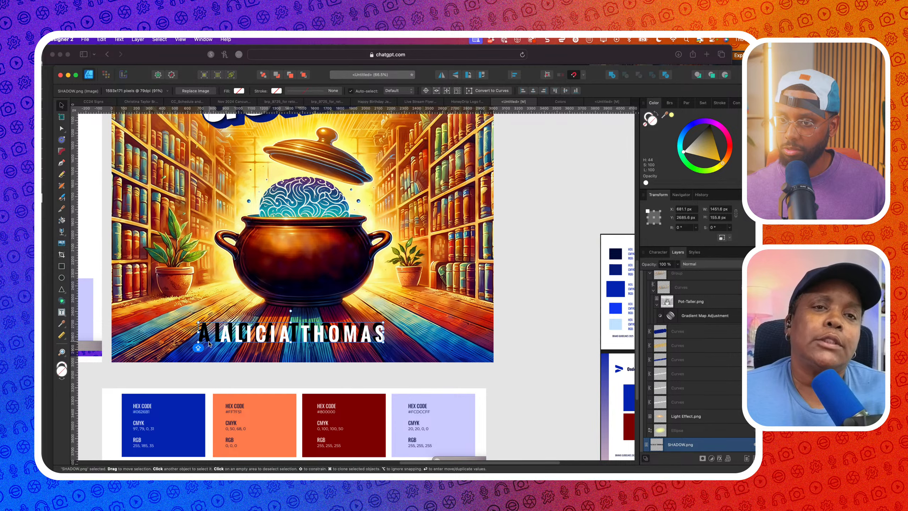
pyautogui.moveTo(199, 343); pyautogui.dragTo(222, 345)
pyautogui.scroll(5, 364, 332)
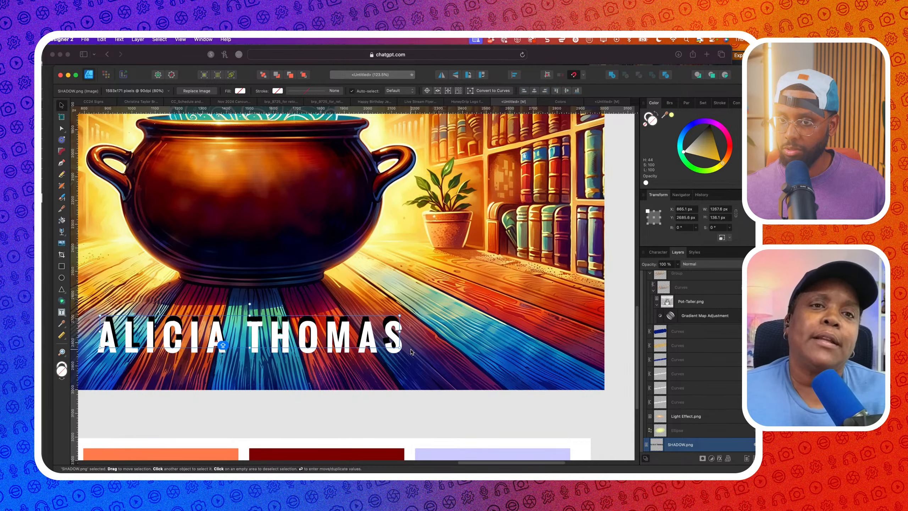
pyautogui.moveTo(327, 327); pyautogui.dragTo(323, 333)
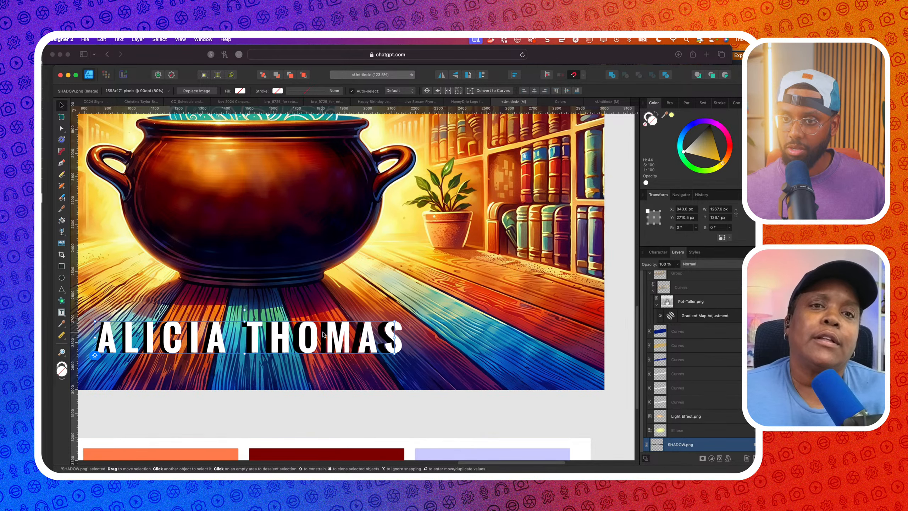
pyautogui.scroll(5, 314, 340)
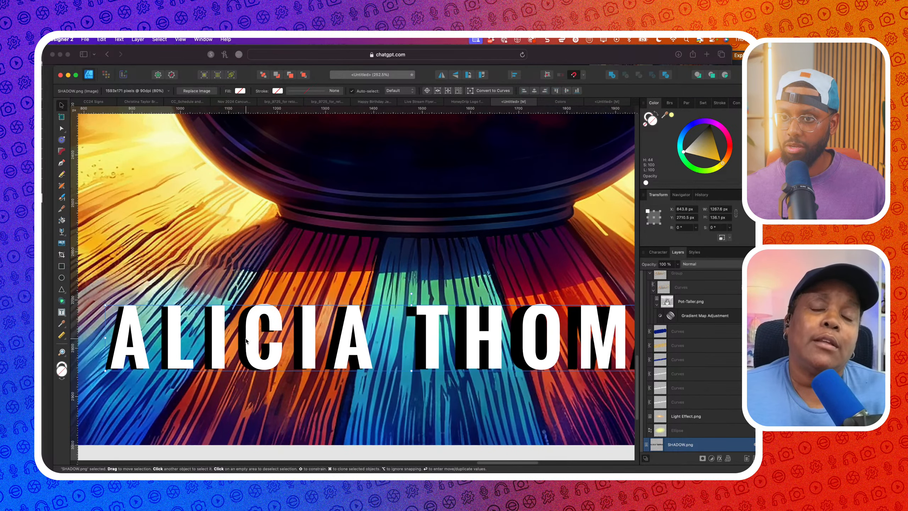
pyautogui.moveTo(248, 338); pyautogui.dragTo(251, 341)
pyautogui.scroll(-4, 251, 341)
pyautogui.hscroll(2, 252, 341)
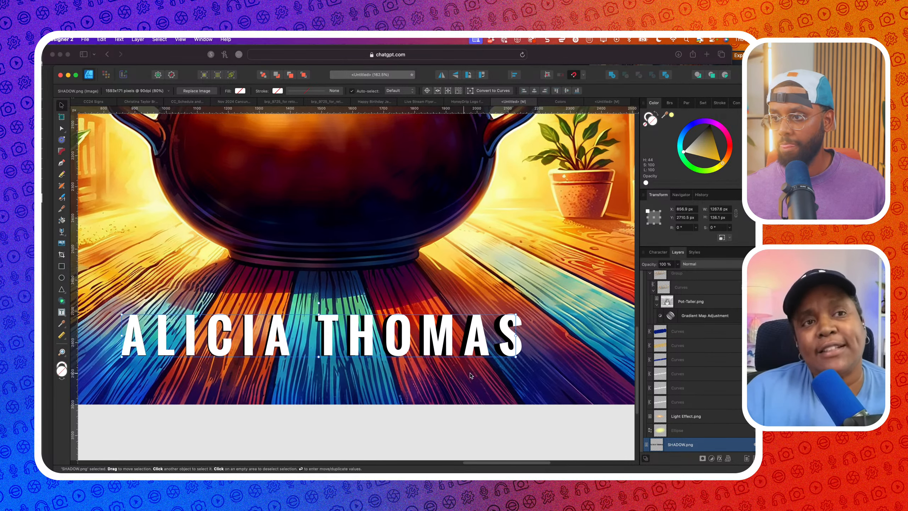
pyautogui.scroll(3, 517, 357)
pyautogui.moveTo(517, 358); pyautogui.dragTo(518, 361)
# Apply a Perspective warp to the shadow image
pyautogui.hscroll(-2, 518, 361)
pyautogui.scroll(-3, 518, 360)
pyautogui.scroll(-4, 518, 361)
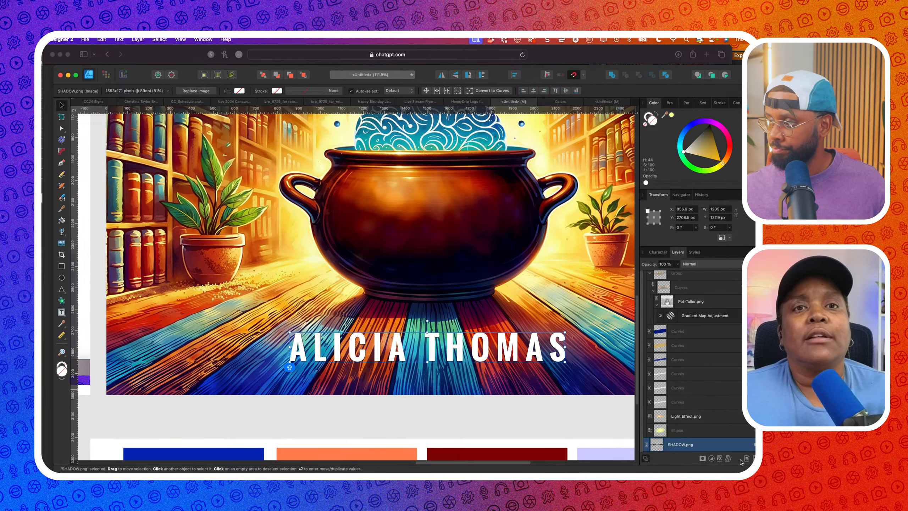
pyautogui.click(728, 458)
pyautogui.click(735, 403)
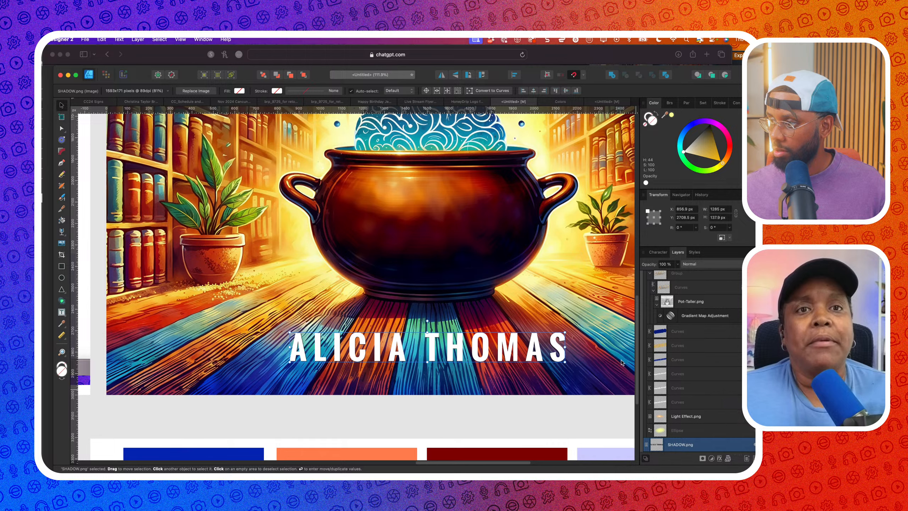
# Try perspective skews on the SHADOW.png layer, then undo them
pyautogui.moveTo(565, 334); pyautogui.dragTo(544, 311)
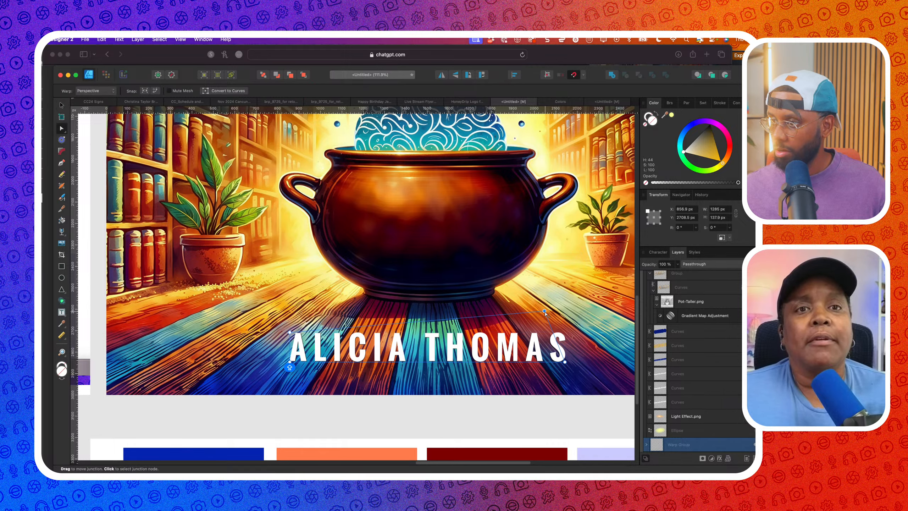
pyautogui.hotkey('ctrl', 'z')
pyautogui.scroll(-2, 664, 431)
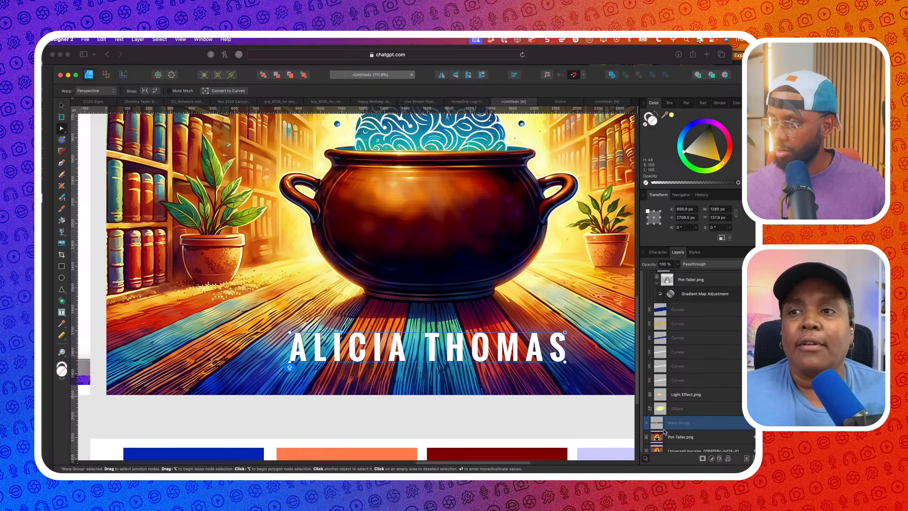
pyautogui.click(646, 423)
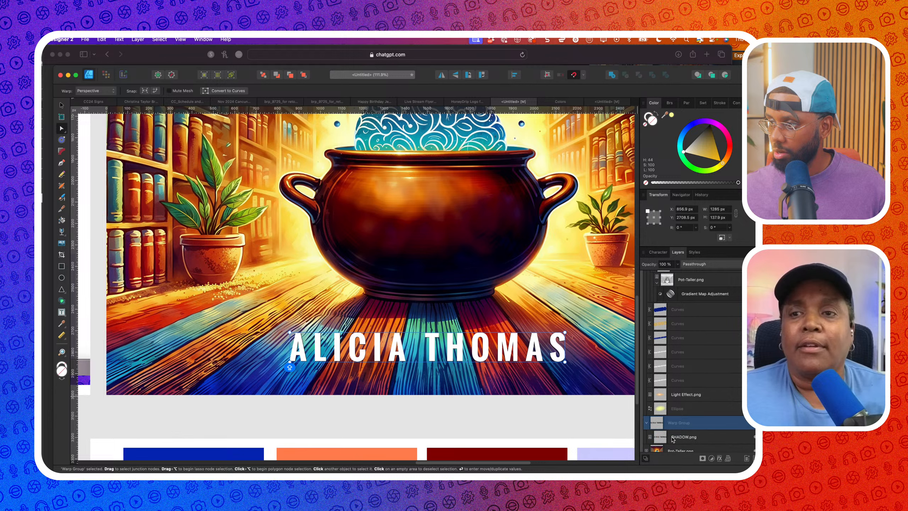
pyautogui.click(674, 442)
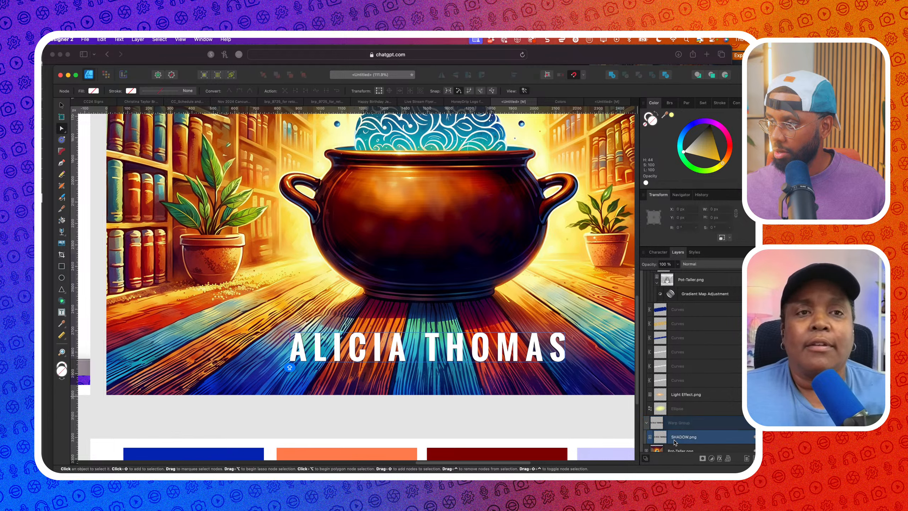
pyautogui.click(728, 460)
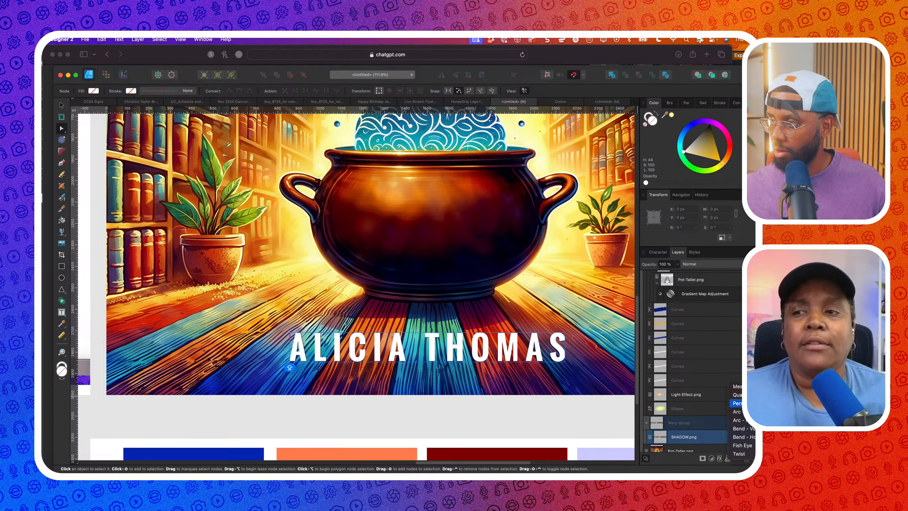
pyautogui.click(737, 403)
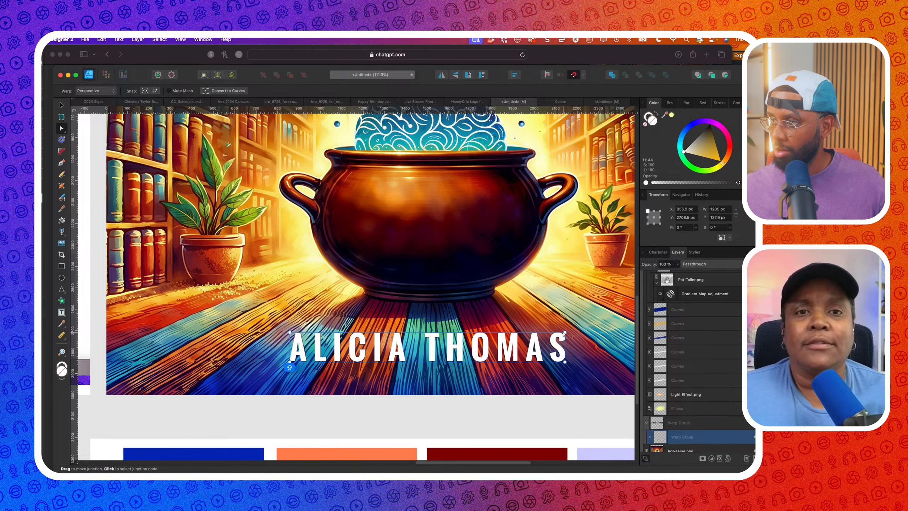
pyautogui.moveTo(564, 332); pyautogui.dragTo(534, 317)
pyautogui.press('super+z')
pyautogui.scroll(-3, 533, 316)
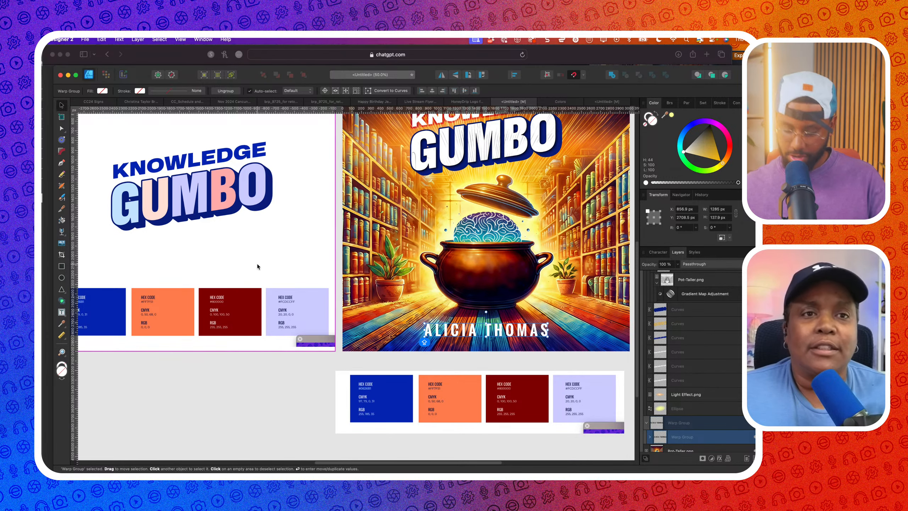
pyautogui.click(476, 333)
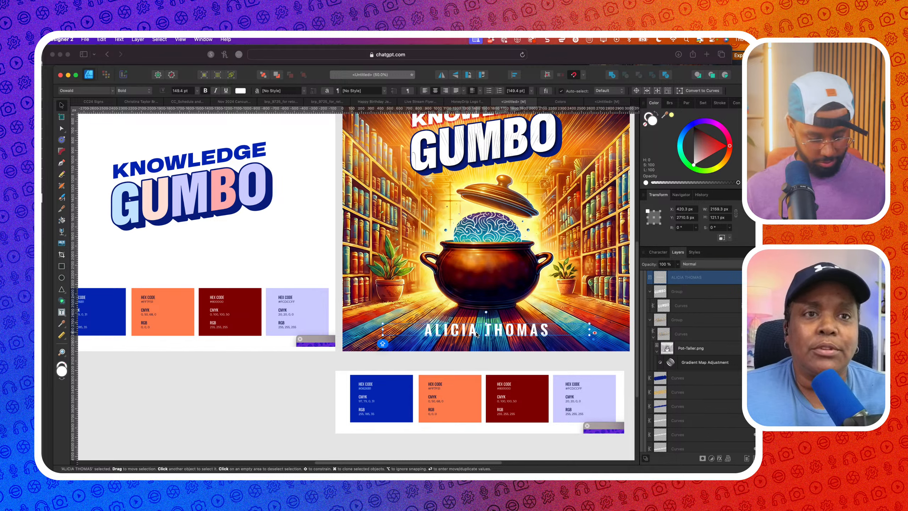
pyautogui.press('super+j')
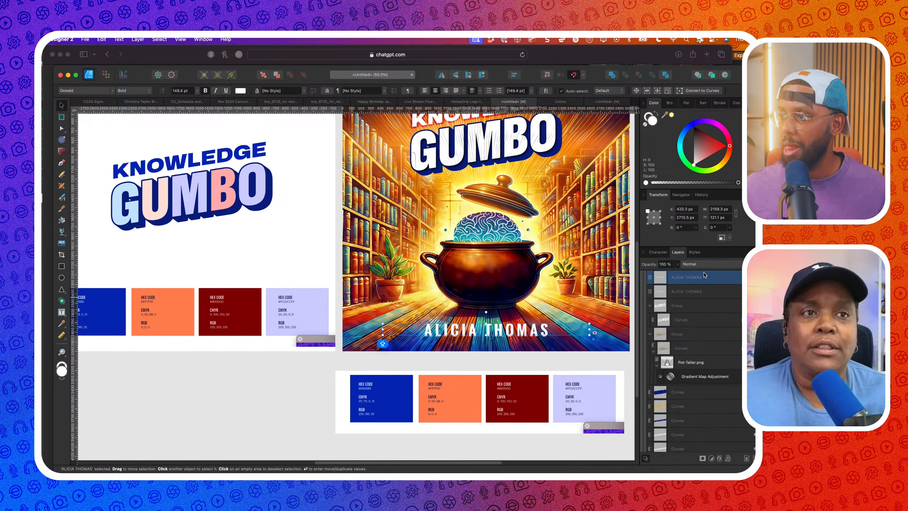
pyautogui.click(677, 291)
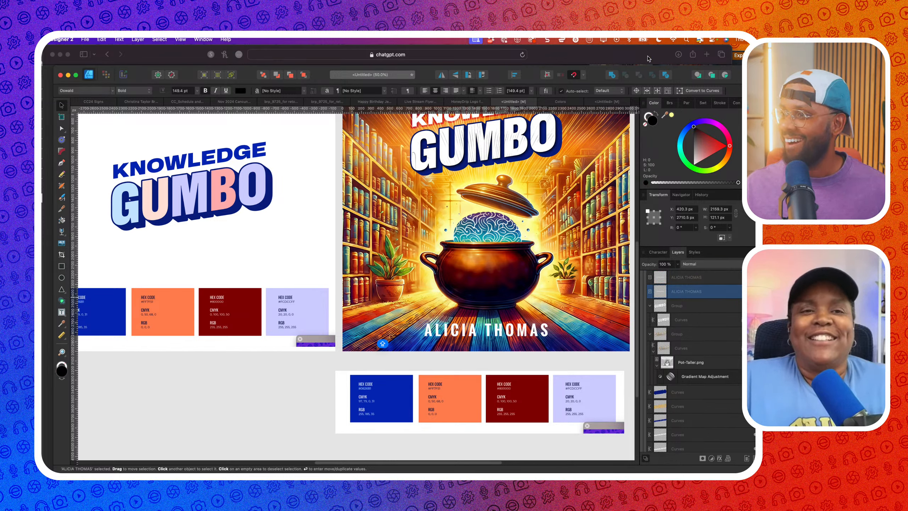
pyautogui.click(727, 459)
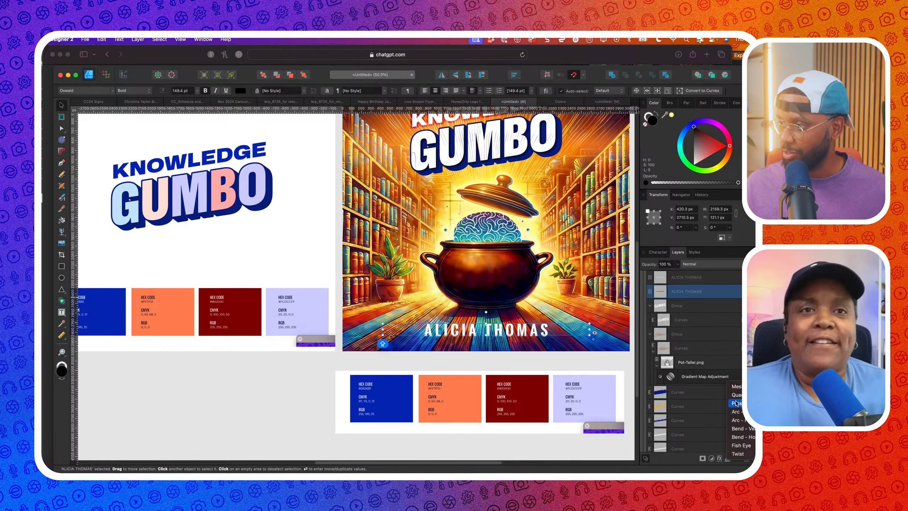
pyautogui.click(735, 403)
pyautogui.scroll(3, 592, 351)
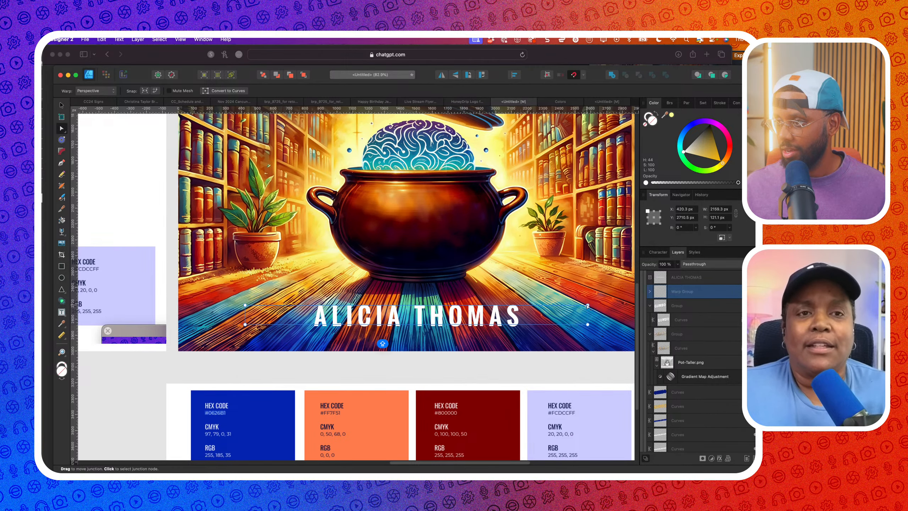
pyautogui.moveTo(587, 306); pyautogui.dragTo(578, 287)
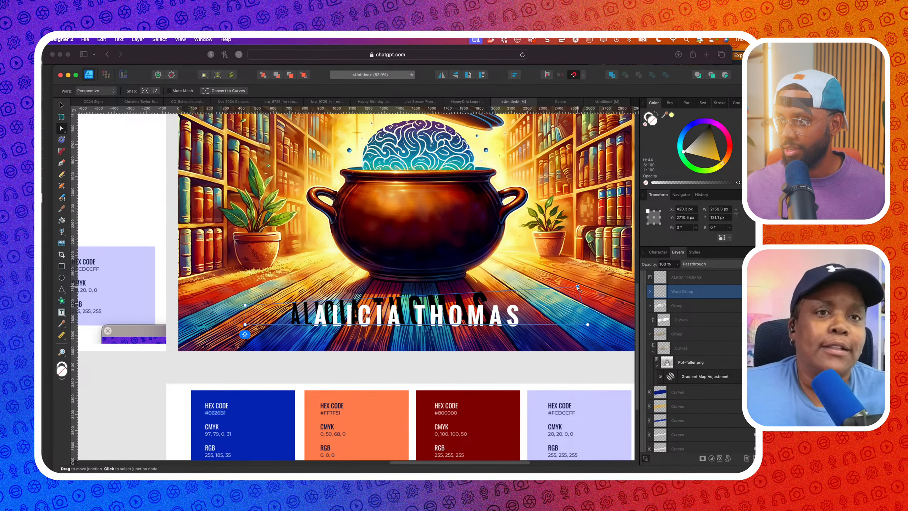
# Replace the perspective warp on the text copy with a Mesh warp
pyautogui.press('super+z')
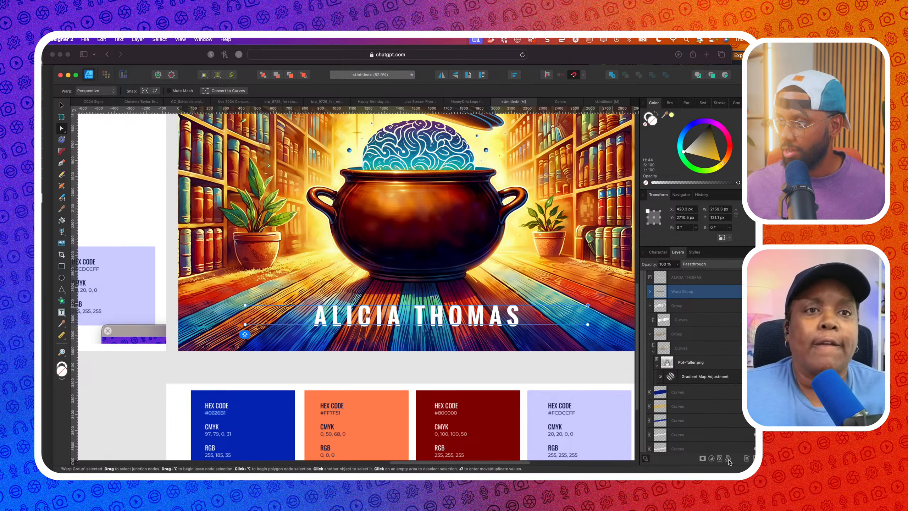
pyautogui.press('super+z')
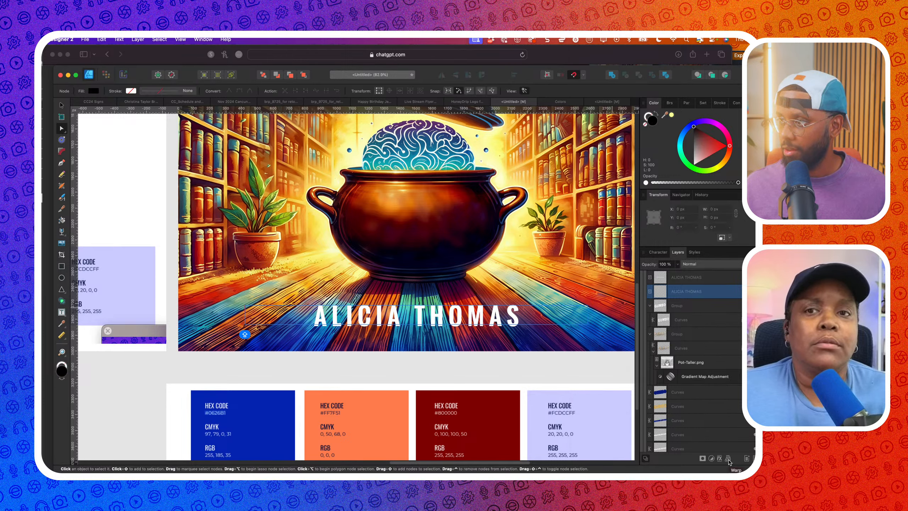
pyautogui.click(728, 459)
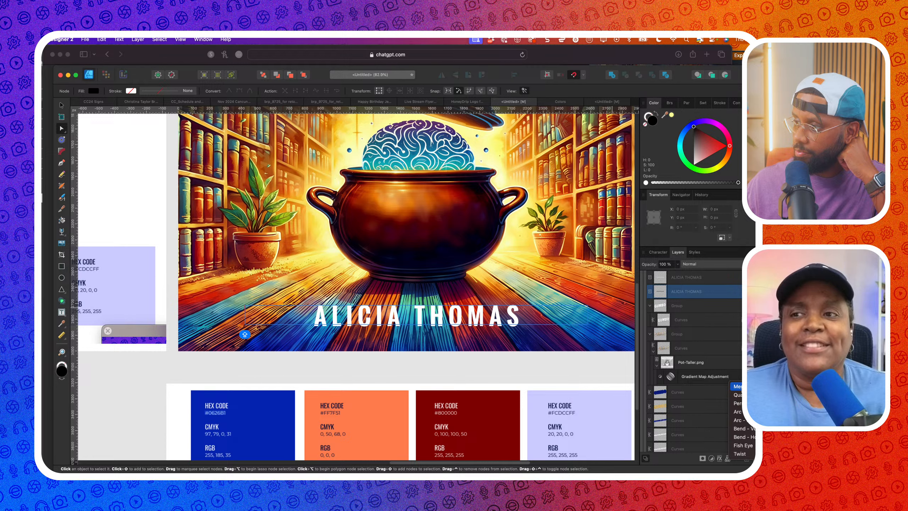
pyautogui.click(737, 386)
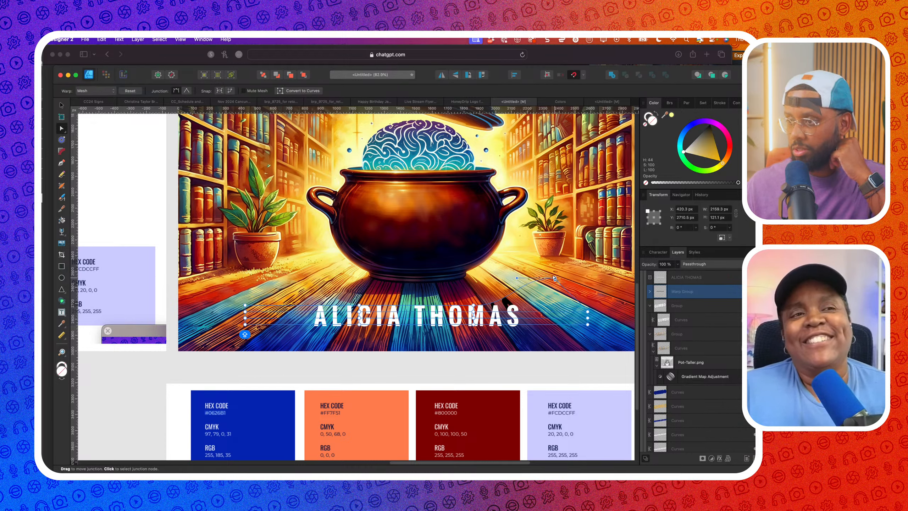
# Drag the mesh handles so the shadow text's top edge flattens and stretches upward
pyautogui.moveTo(555, 280); pyautogui.dragTo(550, 272)
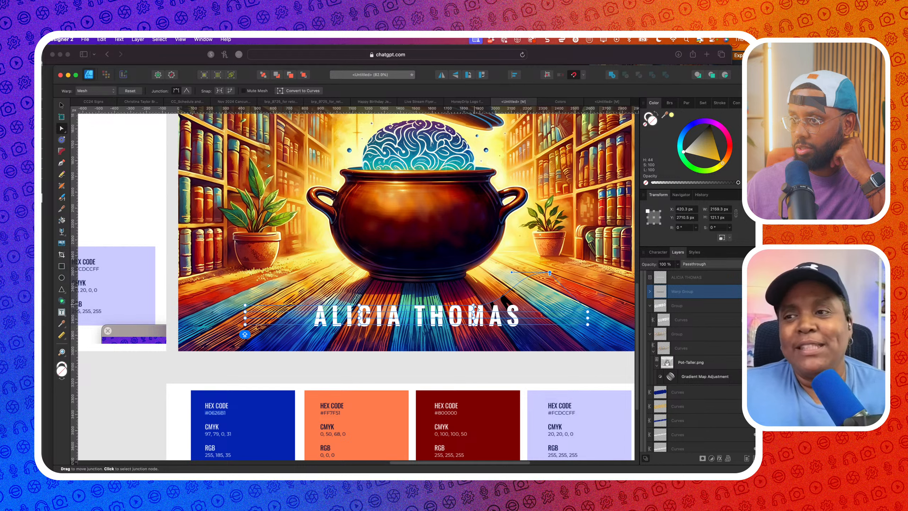
pyautogui.moveTo(550, 273); pyautogui.dragTo(529, 286)
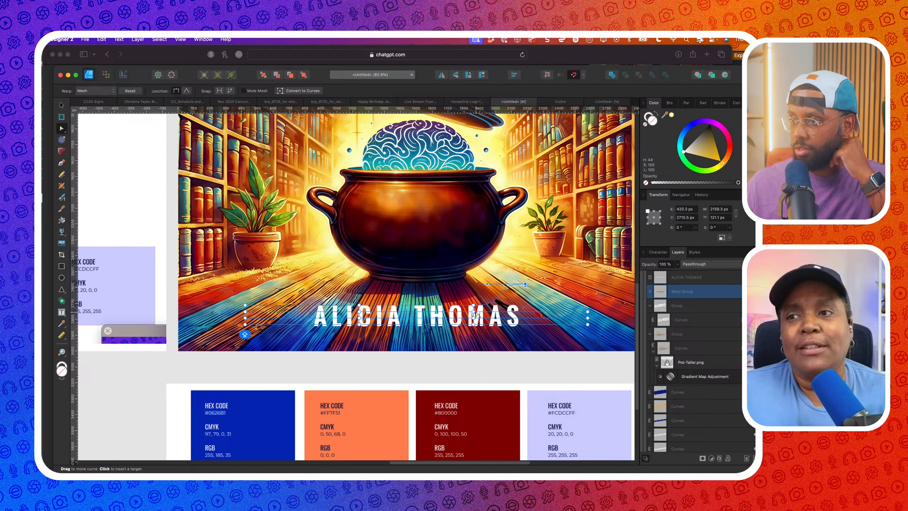
pyautogui.moveTo(473, 305); pyautogui.dragTo(469, 286)
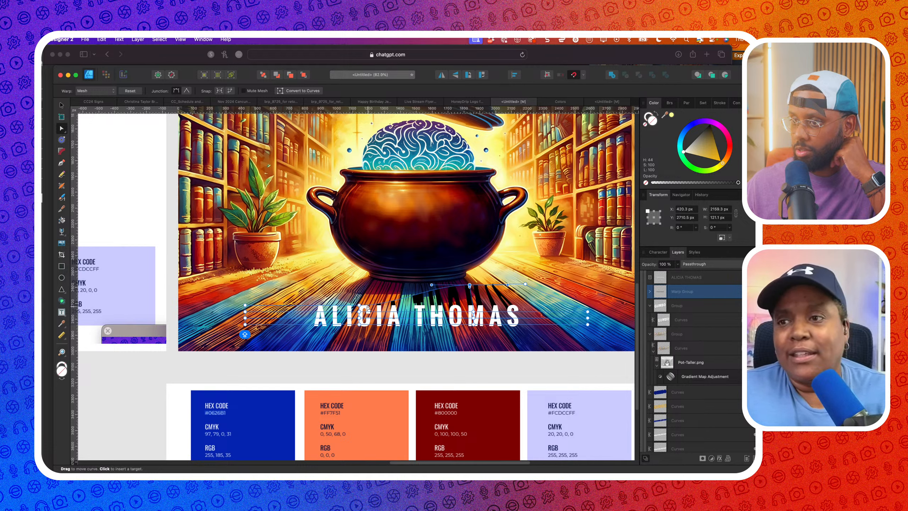
pyautogui.moveTo(359, 306); pyautogui.dragTo(266, 315)
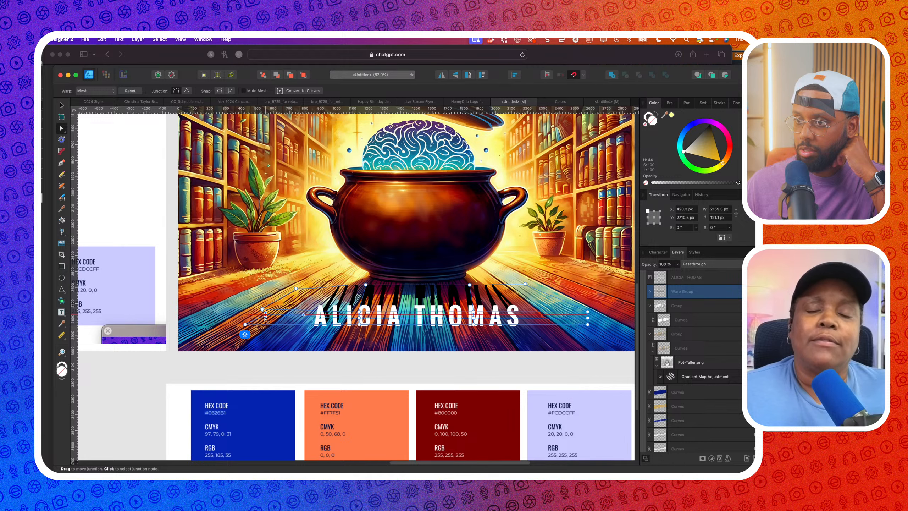
pyautogui.press('super+Tab')
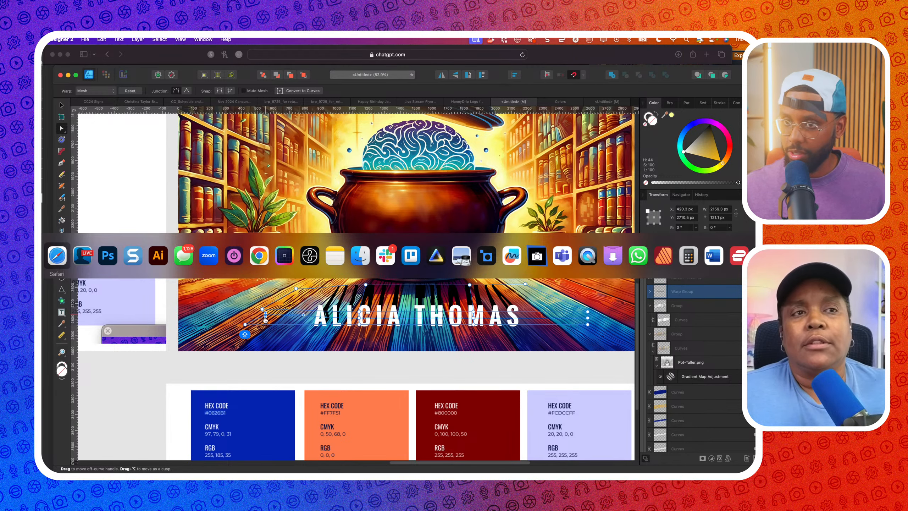
# In Photoshop, place SHADOW.png as an embedded image and move it down toward the floor
pyautogui.press('super+Tab')
pyautogui.press('super+Tab')
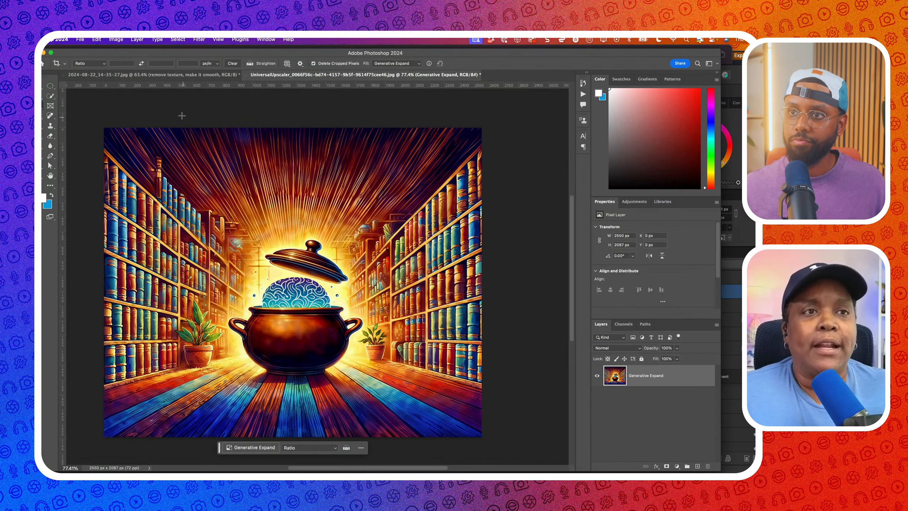
pyautogui.click(80, 39)
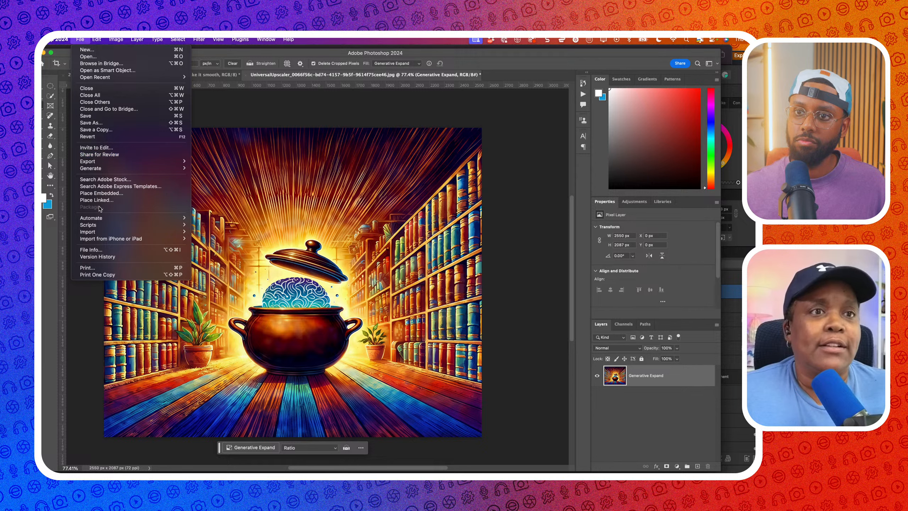
pyautogui.click(99, 193)
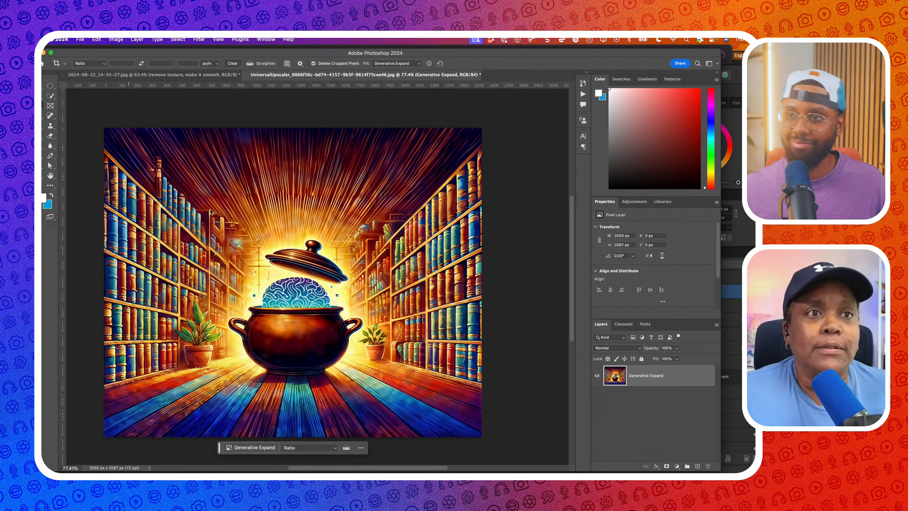
pyautogui.click(277, 196)
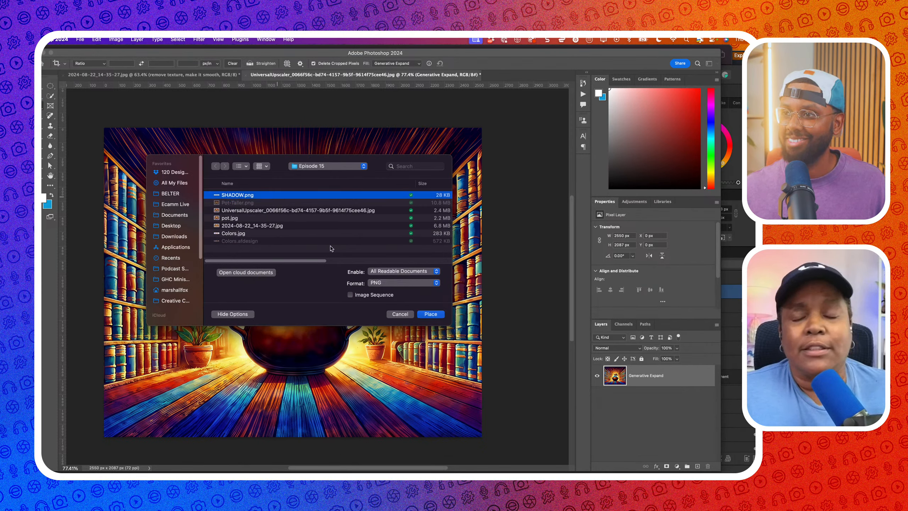
pyautogui.click(437, 313)
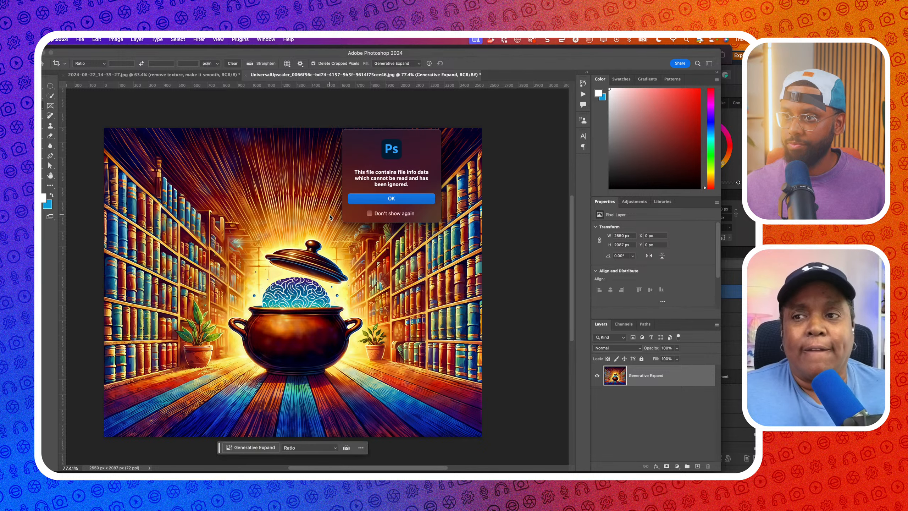
pyautogui.moveTo(337, 286); pyautogui.dragTo(336, 196)
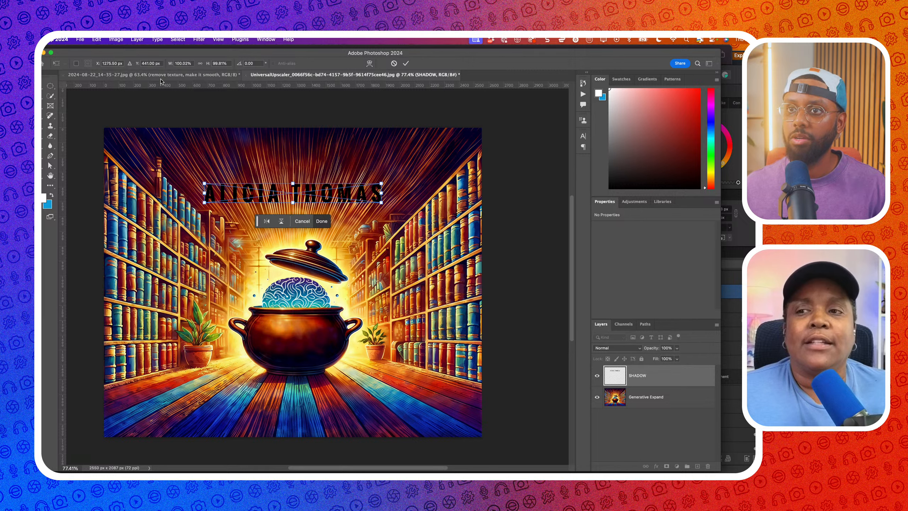
pyautogui.press('c')
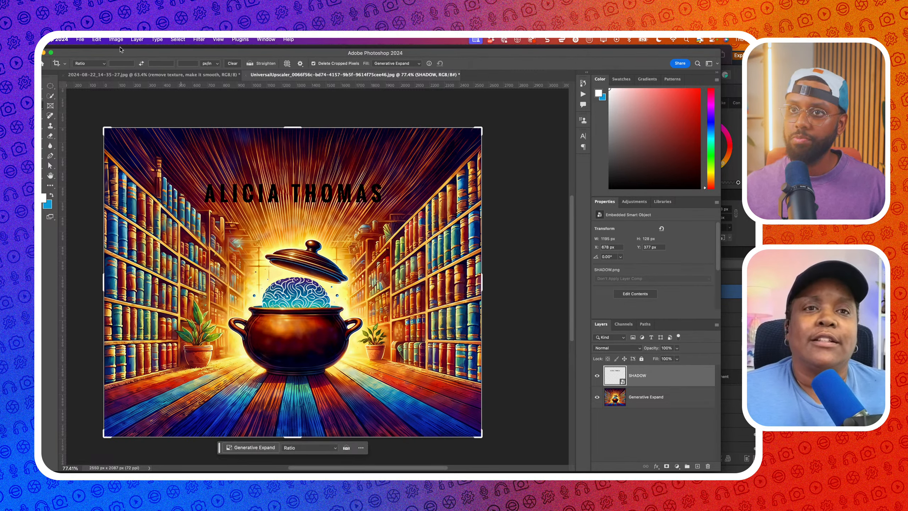
# Narrow the text's top with a Perspective transform, set it on the floor, and hide the background layer
pyautogui.click(116, 39)
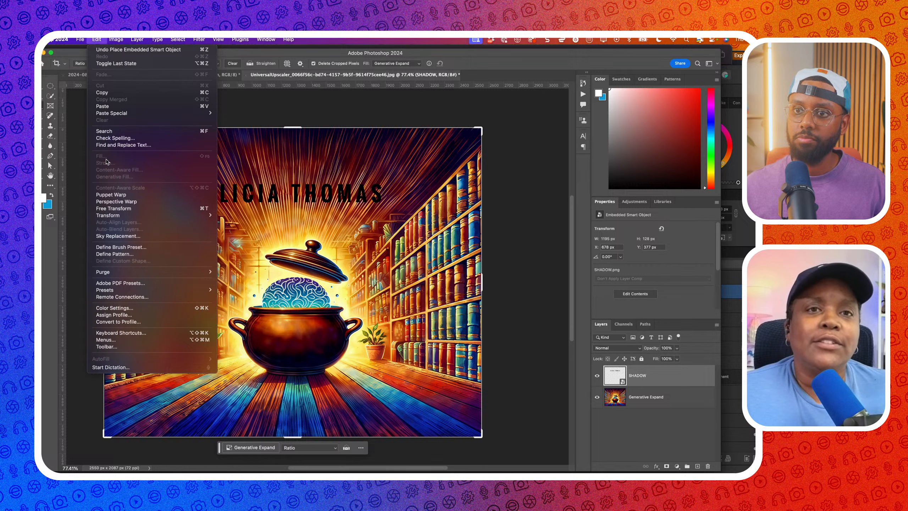
pyautogui.moveTo(110, 217)
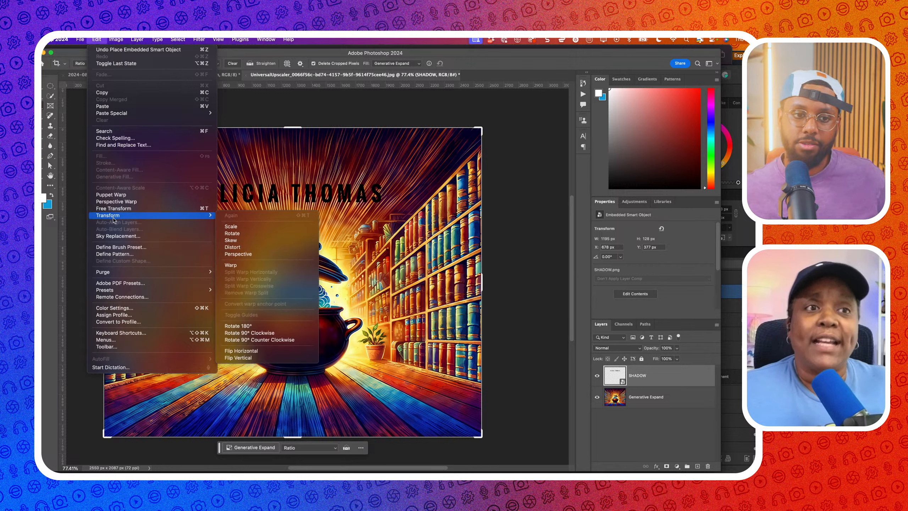
pyautogui.click(234, 254)
pyautogui.moveTo(381, 184); pyautogui.dragTo(357, 183)
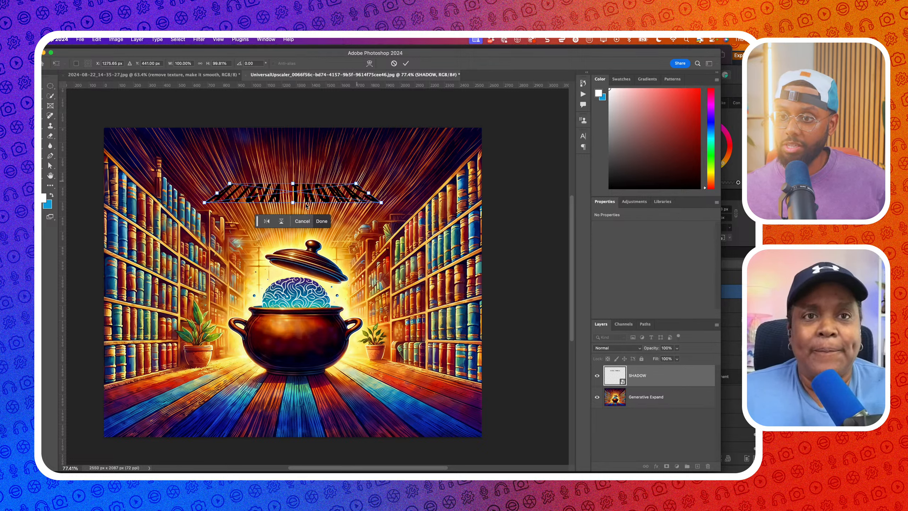
pyautogui.moveTo(332, 194); pyautogui.dragTo(319, 412)
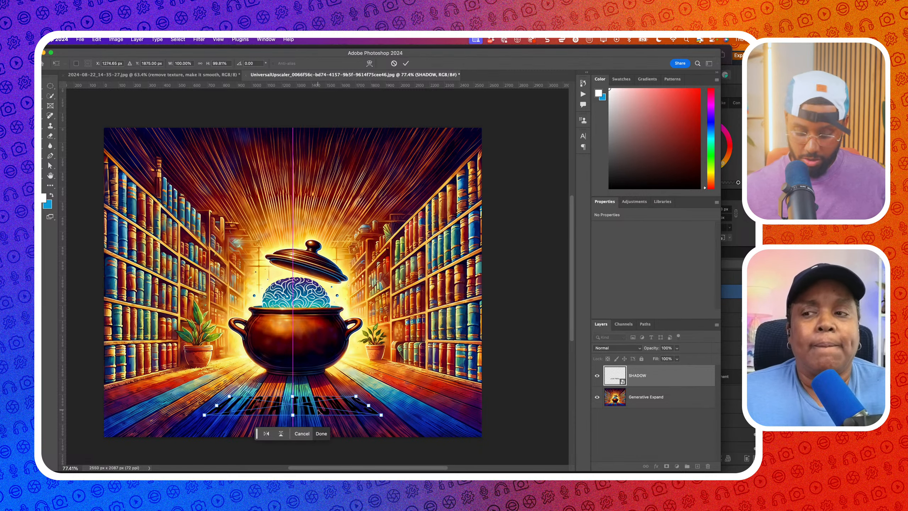
pyautogui.press('Return')
pyautogui.click(597, 397)
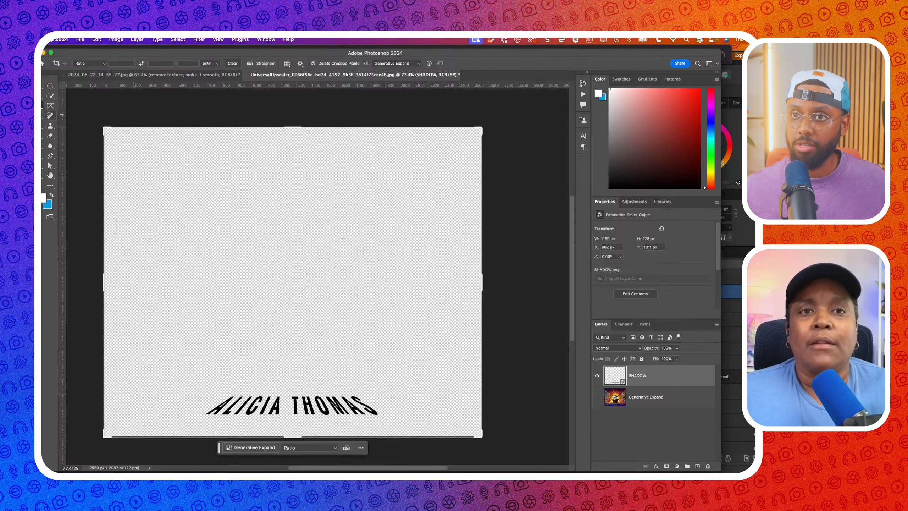
# Crop the canvas tightly around the perspective name text on all four sides
pyautogui.press('v')
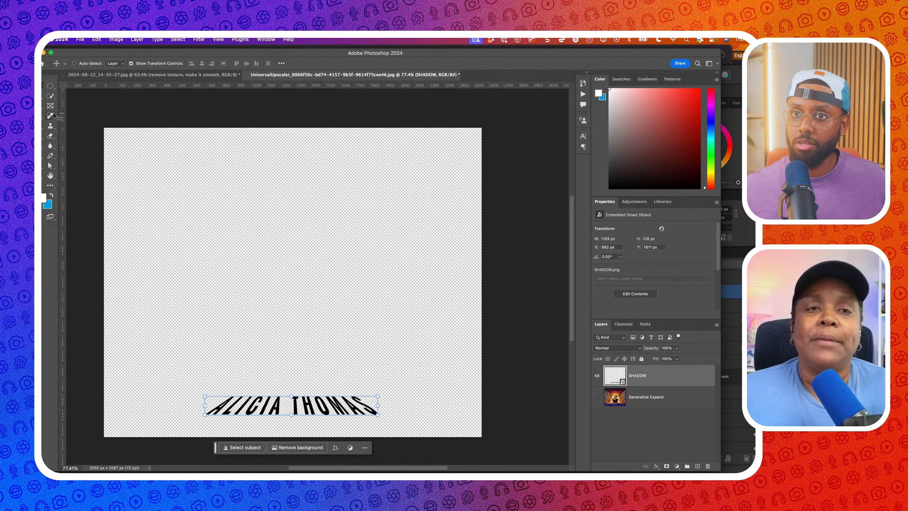
pyautogui.press('c')
pyautogui.moveTo(294, 129); pyautogui.dragTo(299, 260)
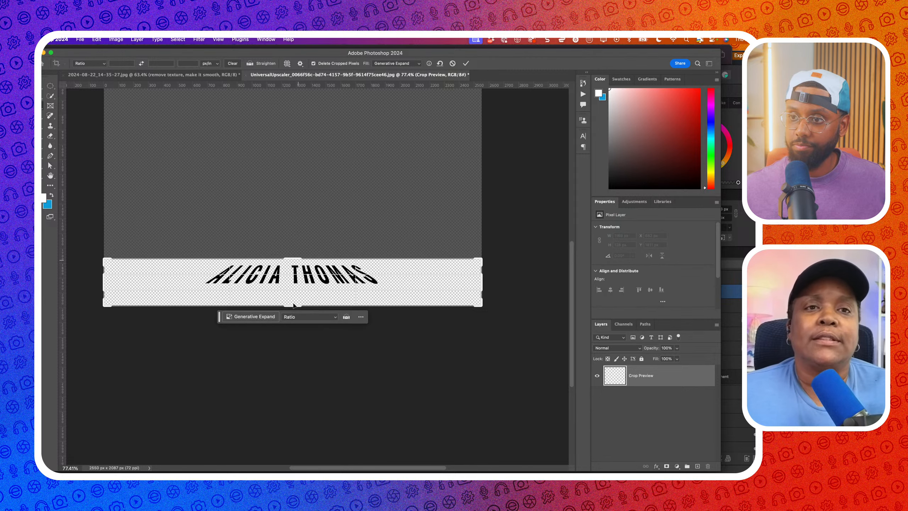
pyautogui.moveTo(293, 305); pyautogui.dragTo(293, 298)
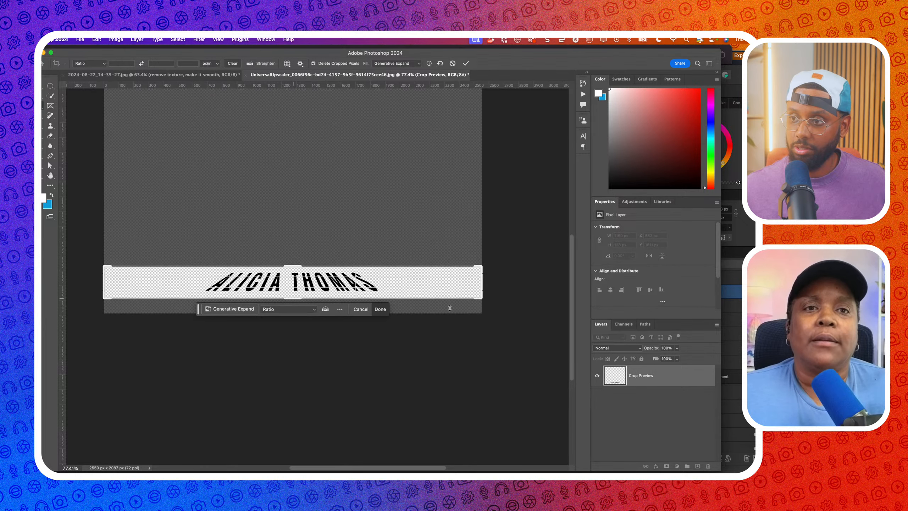
pyautogui.moveTo(483, 286); pyautogui.dragTo(435, 286)
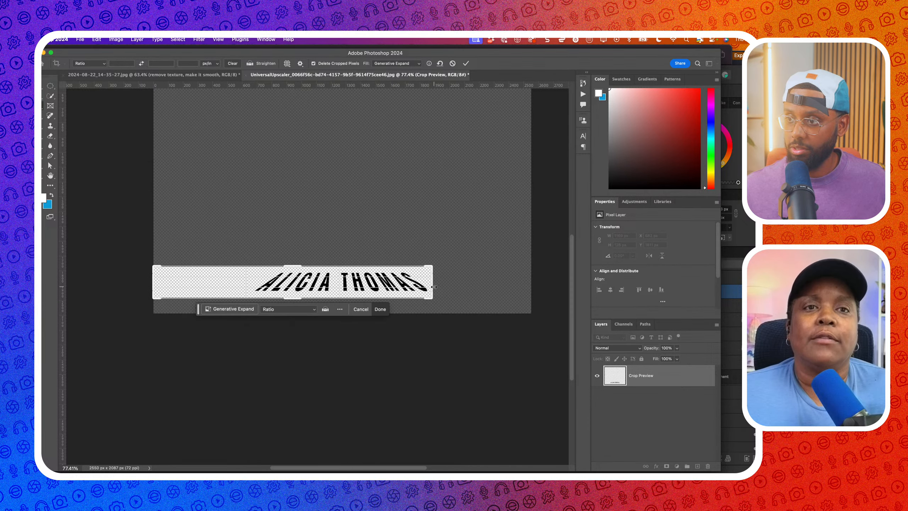
pyautogui.moveTo(150, 282); pyautogui.dragTo(201, 285)
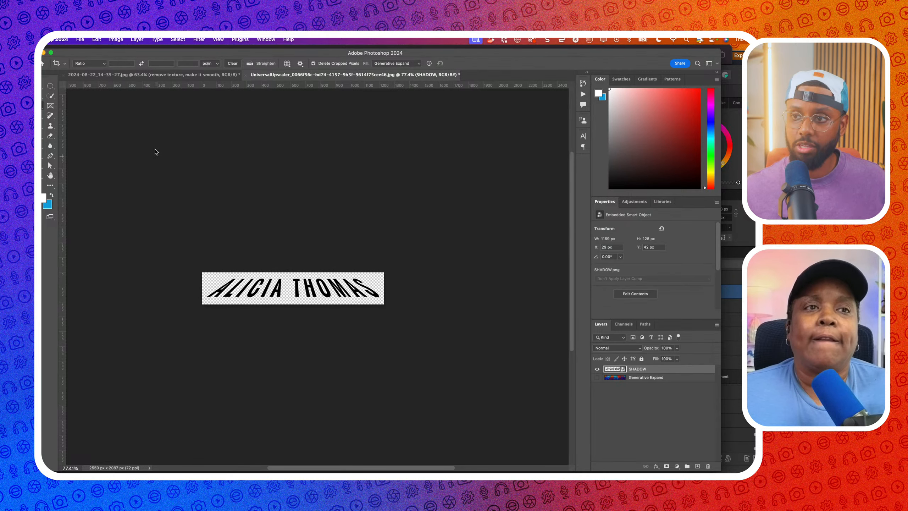
# Quick Export the cropped canvas as SHADOW.png and switch away from Photoshop
pyautogui.click(79, 39)
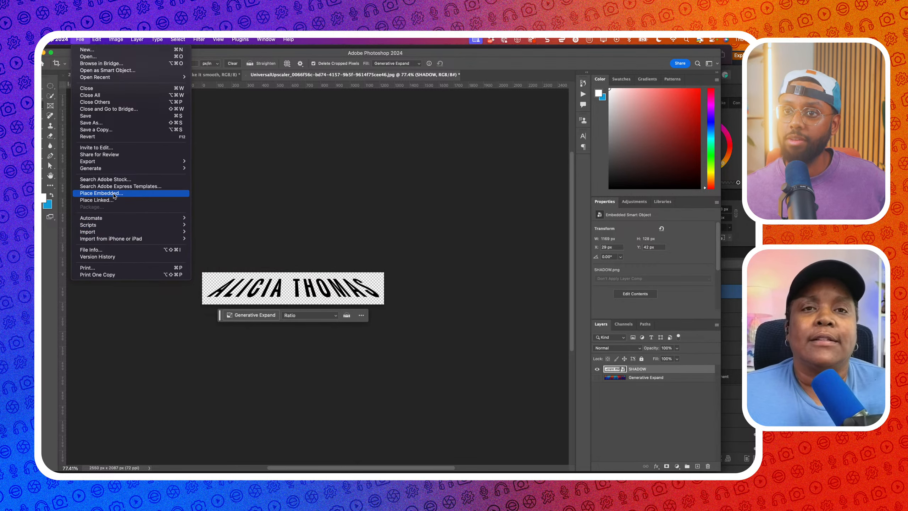
pyautogui.moveTo(133, 163)
pyautogui.click(218, 162)
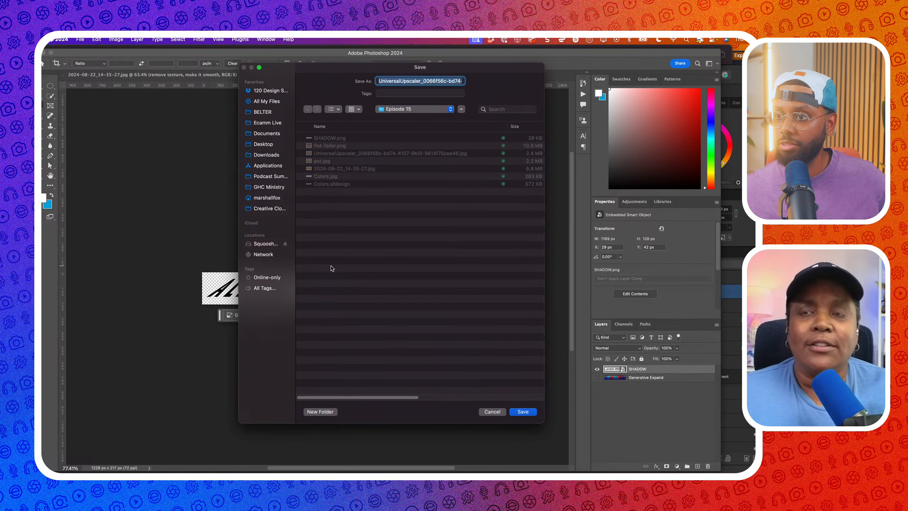
pyautogui.click(339, 138)
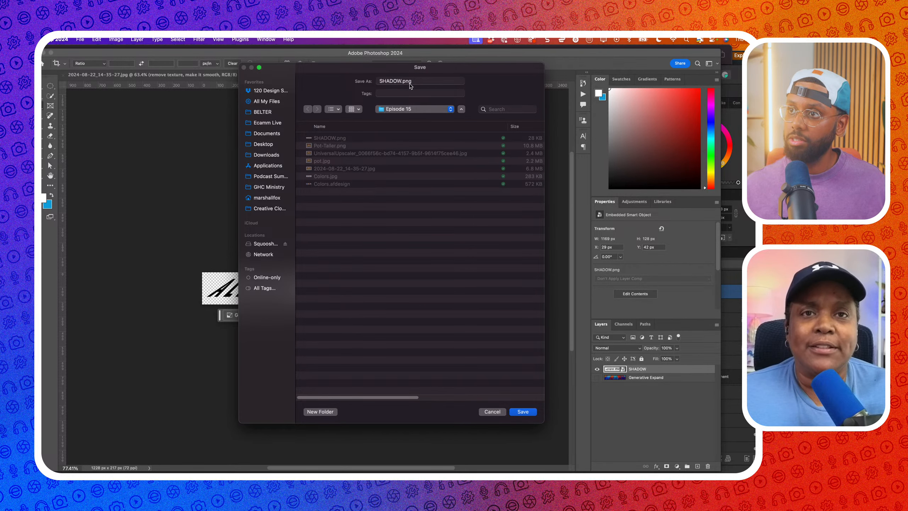
pyautogui.press('Return')
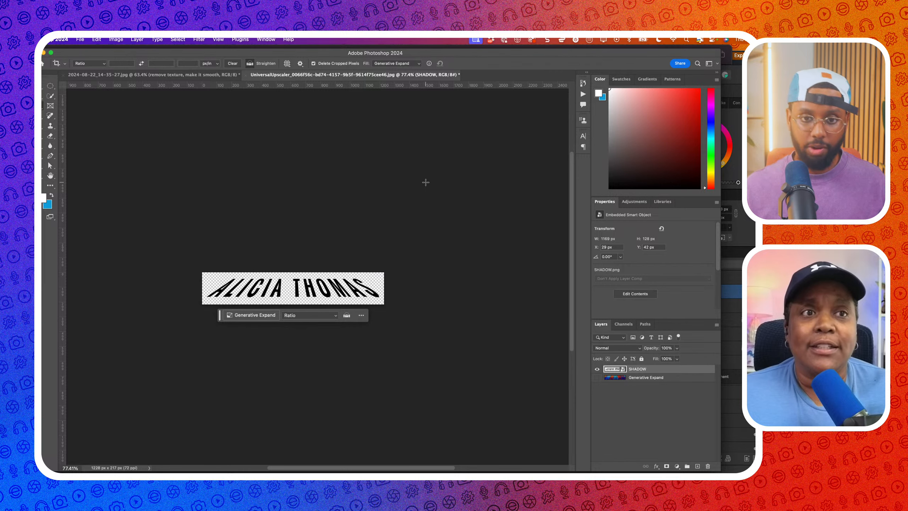
pyautogui.press('super+Tab')
pyautogui.press('super+Tab')
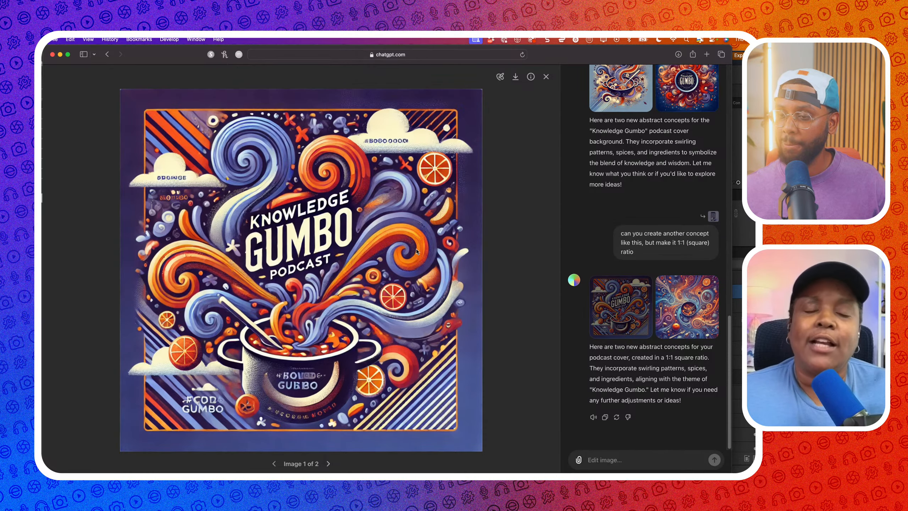
pyautogui.press('super+Tab')
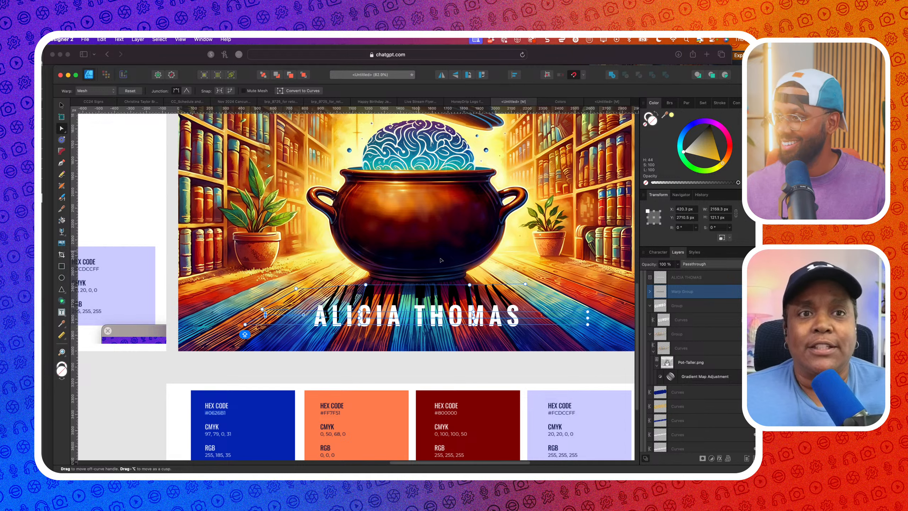
pyautogui.click(441, 260)
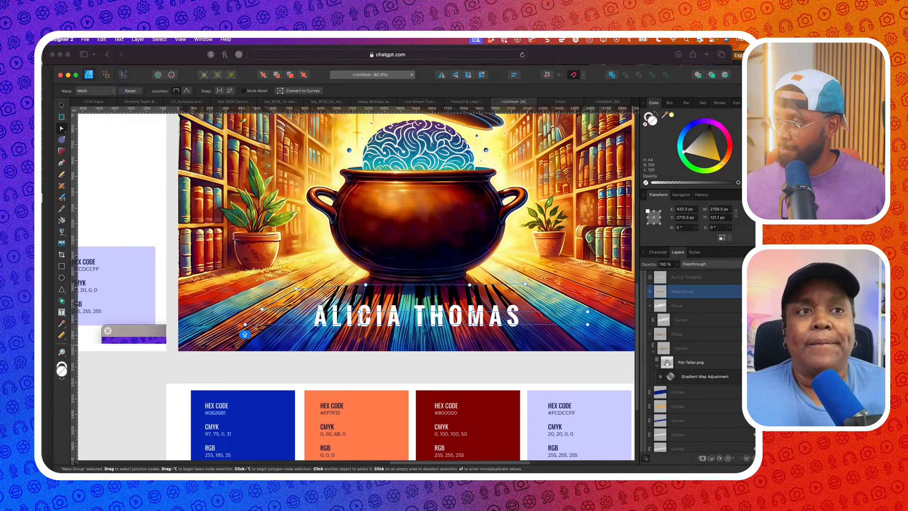
pyautogui.press('super+z')
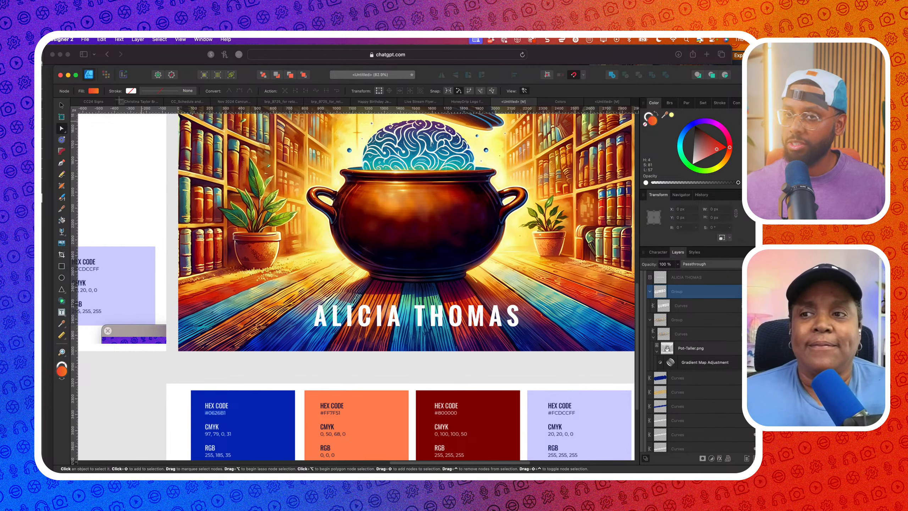
pyautogui.click(62, 105)
pyautogui.click(417, 315)
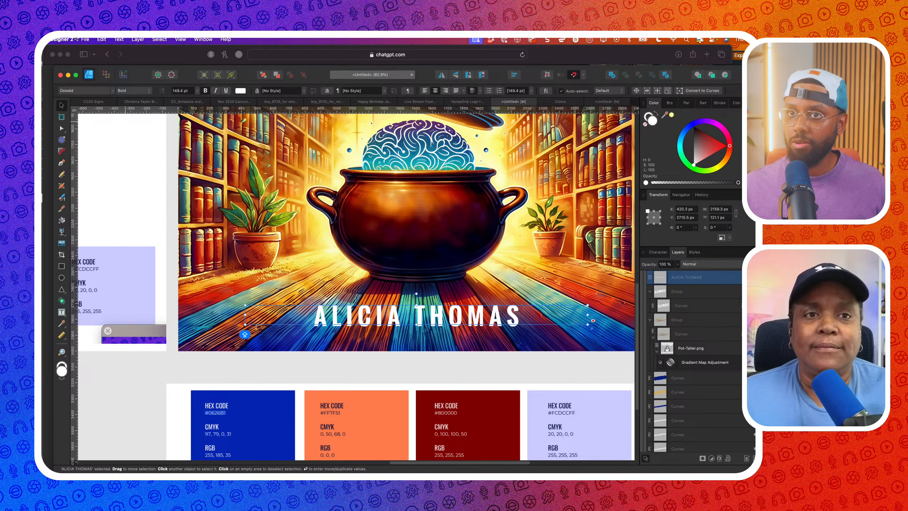
# Place the SHADOW 2.png image onto the cover
pyautogui.click(85, 40)
pyautogui.click(89, 185)
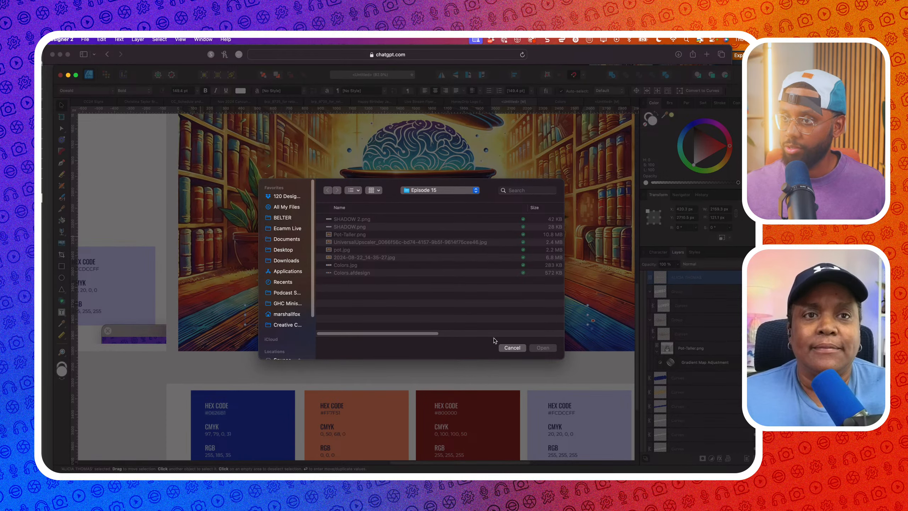
pyautogui.click(517, 351)
pyautogui.click(456, 338)
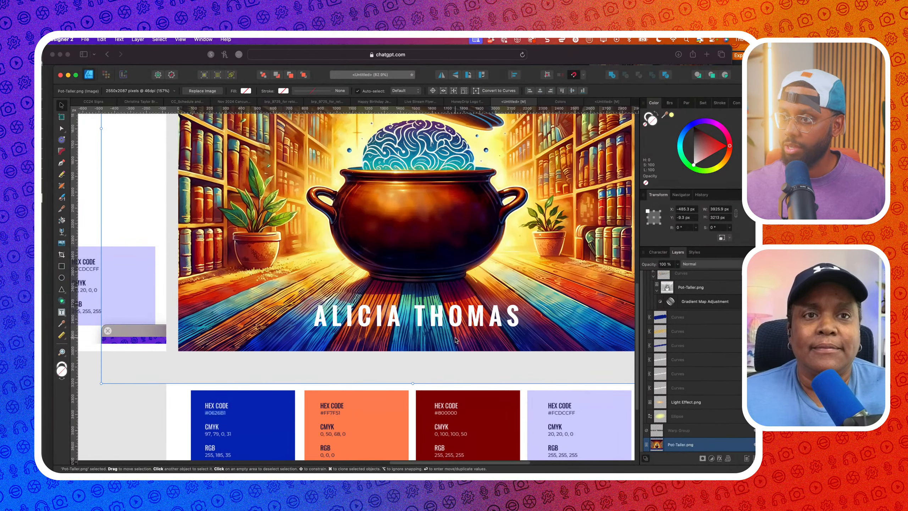
pyautogui.click(84, 39)
pyautogui.click(89, 186)
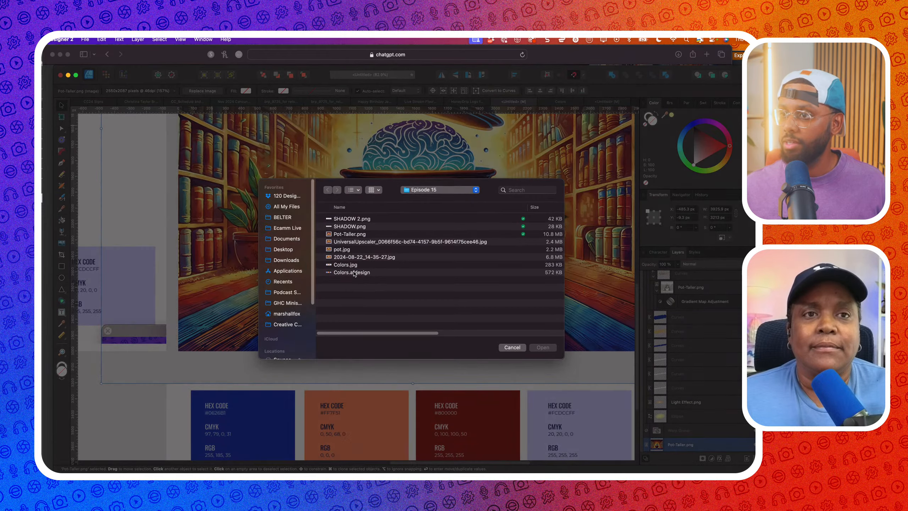
pyautogui.click(366, 219)
pyautogui.click(542, 347)
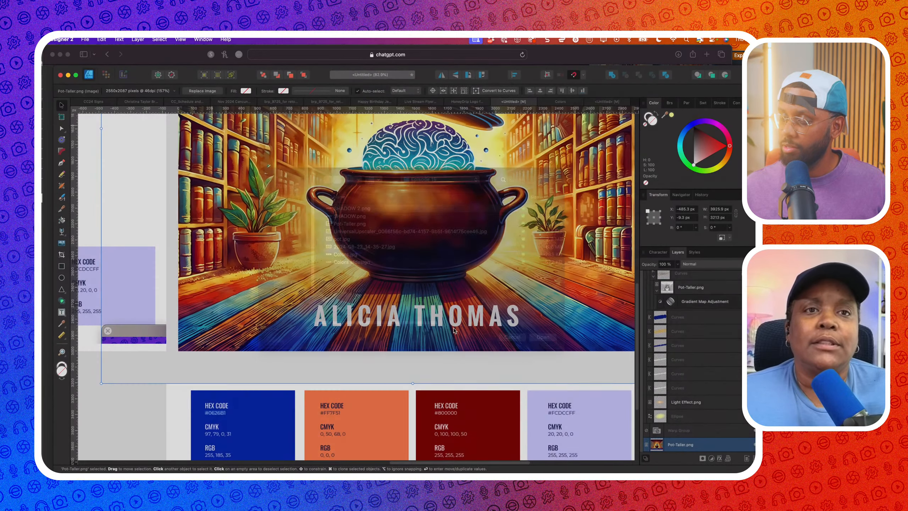
pyautogui.click(410, 307)
# Position the shadow under the title, enlarge it slightly, and nudge it down 11 px
pyautogui.moveTo(415, 310); pyautogui.dragTo(413, 324)
pyautogui.scroll(5, 412, 324)
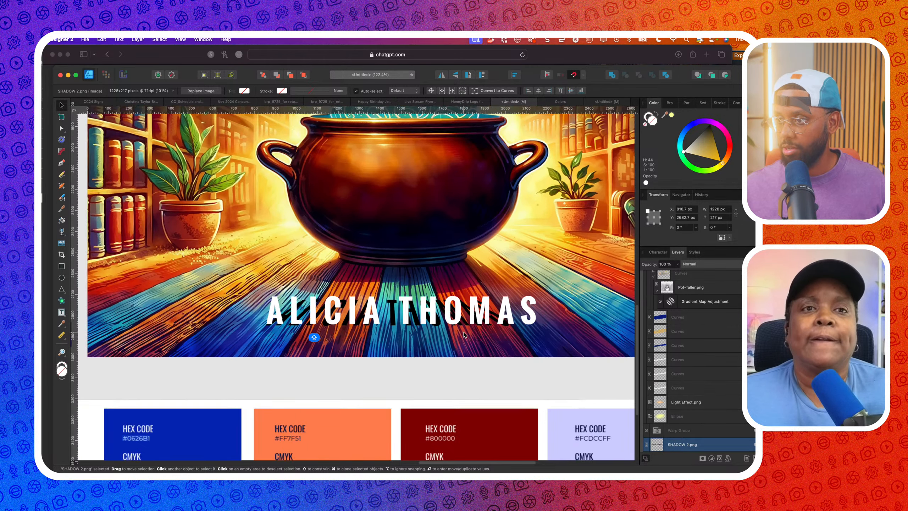
pyautogui.moveTo(500, 342)
pyautogui.mouseDown()
pyautogui.moveTo(524, 357)
pyautogui.moveTo(494, 330)
pyautogui.moveTo(510, 333)
pyautogui.moveTo(494, 337)
pyautogui.mouseUp()
pyautogui.scroll(6, 496, 331)
pyautogui.scroll(-3, 494, 337)
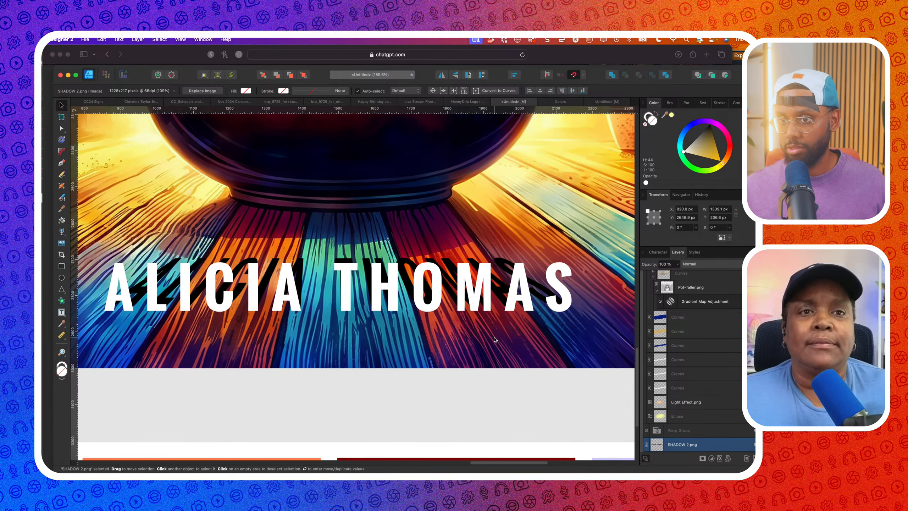
pyautogui.press('Down')
pyautogui.press('Down')
pyautogui.press('Down')
pyautogui.press('Down')
pyautogui.press('Down')
pyautogui.press('Down')
pyautogui.press('Down')
pyautogui.press('Down')
pyautogui.press('Down')
pyautogui.press('Down')
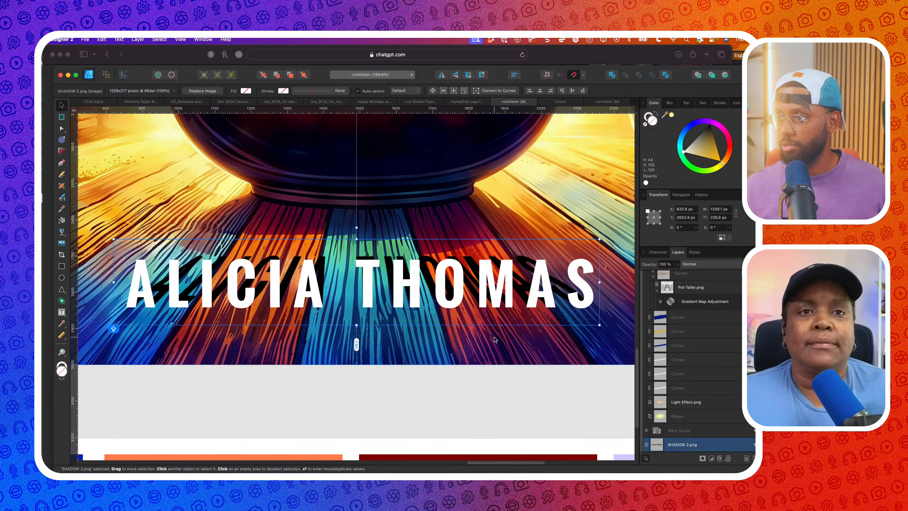
pyautogui.press('Down')
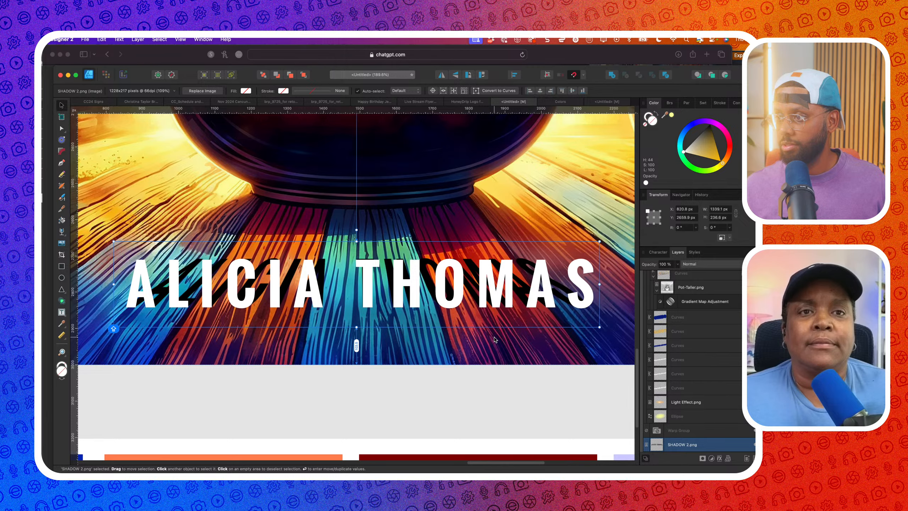
pyautogui.scroll(-4, 494, 339)
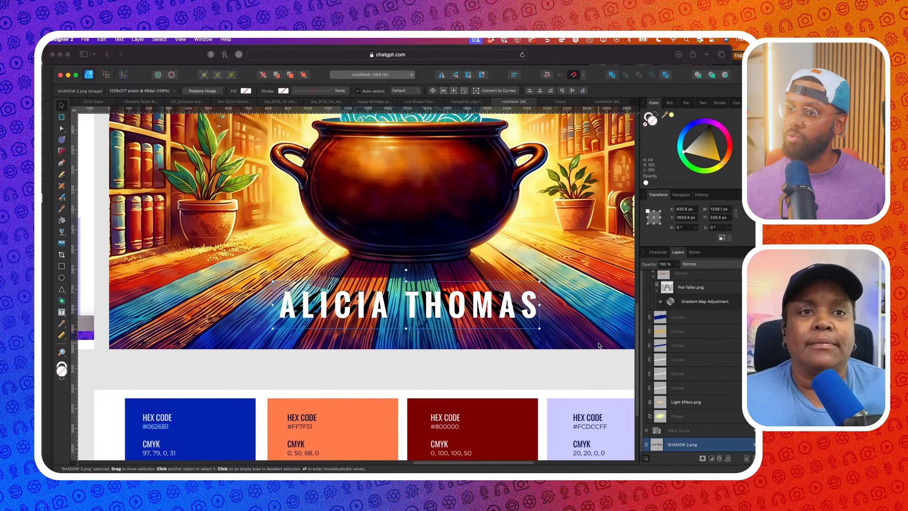
pyautogui.scroll(-3, 599, 346)
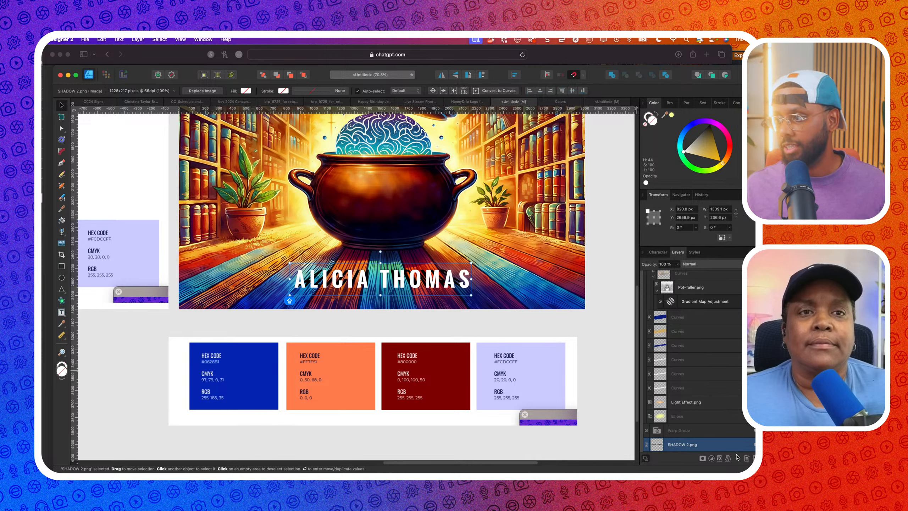
pyautogui.click(718, 458)
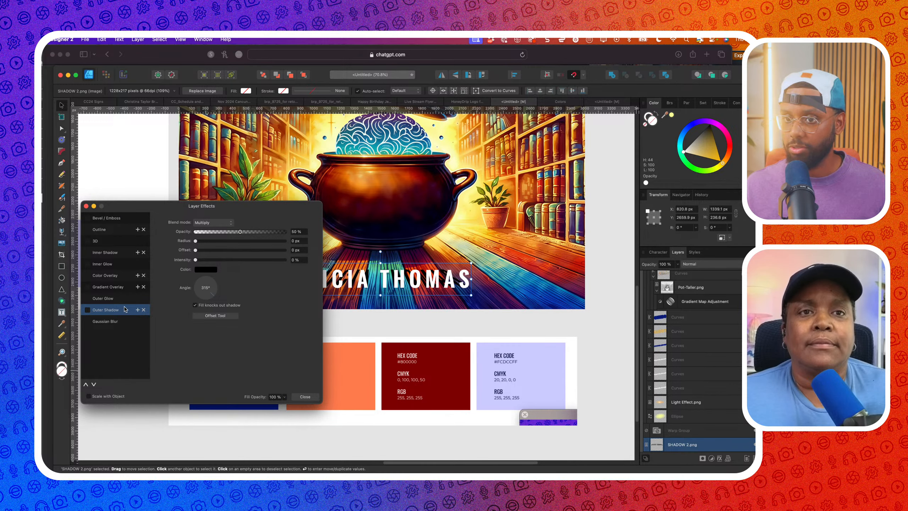
# Blur the SHADOW 2.png shadow with a Gaussian Blur radius of about 12 px, keeping Normal blend mode
pyautogui.moveTo(136, 207); pyautogui.dragTo(517, 203)
pyautogui.scroll(4, 306, 275)
pyautogui.hscroll(3, 304, 274)
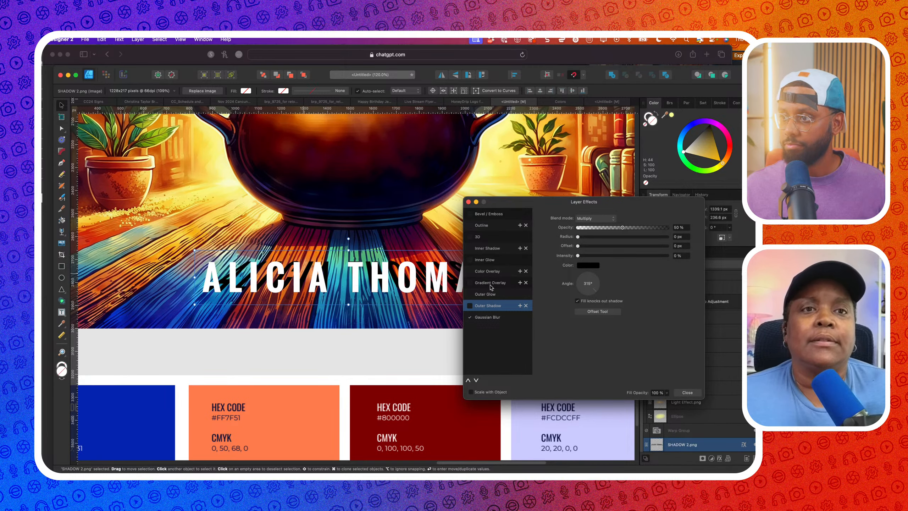
pyautogui.click(476, 318)
pyautogui.moveTo(578, 218); pyautogui.dragTo(605, 219)
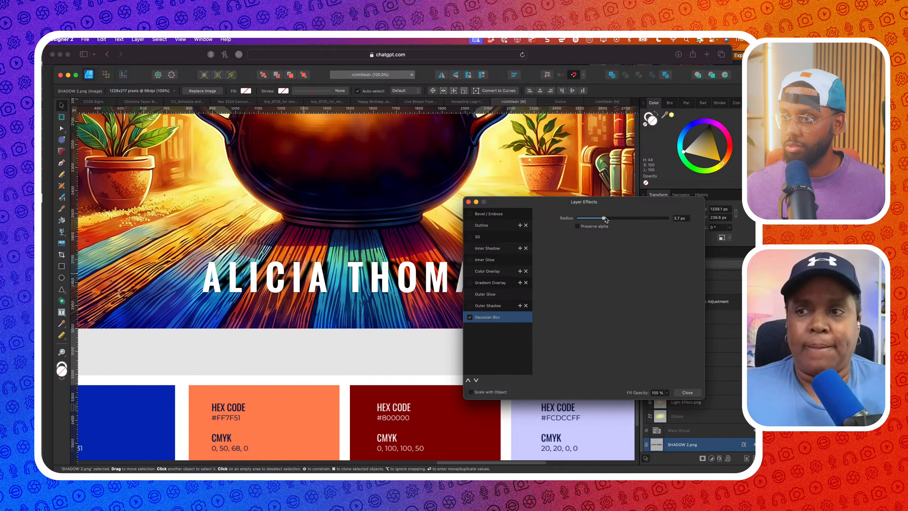
pyautogui.press('Return')
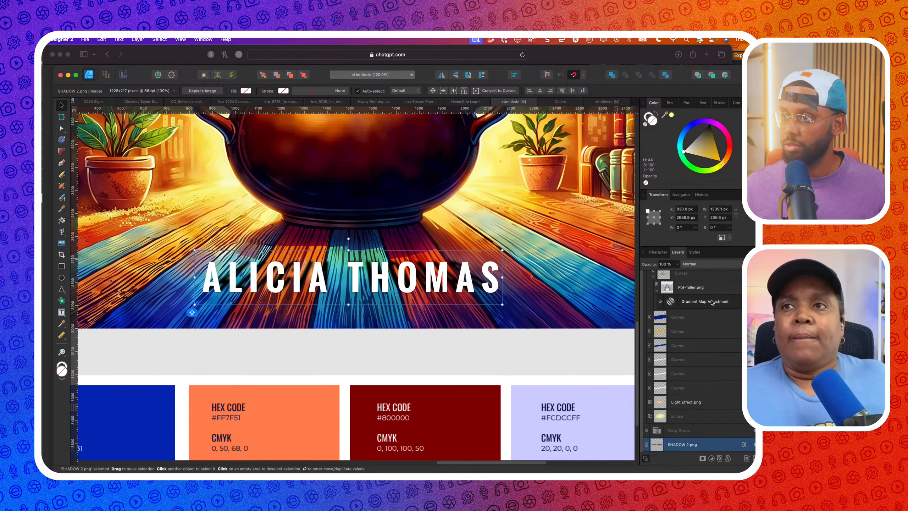
pyautogui.click(701, 267)
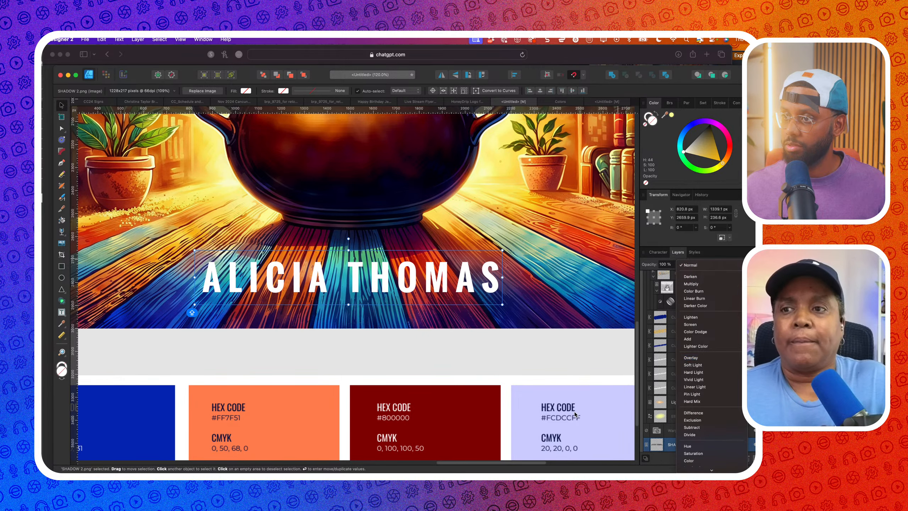
pyautogui.click(535, 348)
pyautogui.scroll(-6, 534, 346)
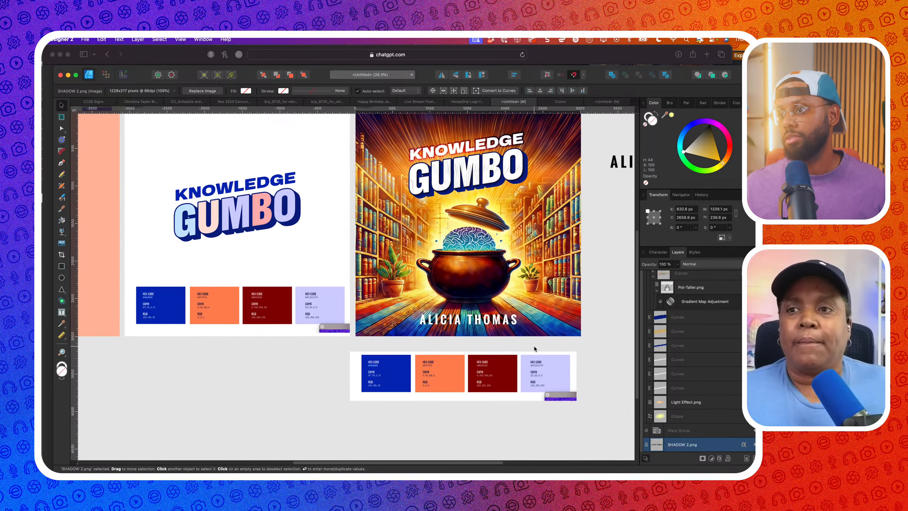
# Draw a rectangle covering the whole cover artboard, swapping fill and stroke and removing the outline
pyautogui.scroll(-3, 518, 337)
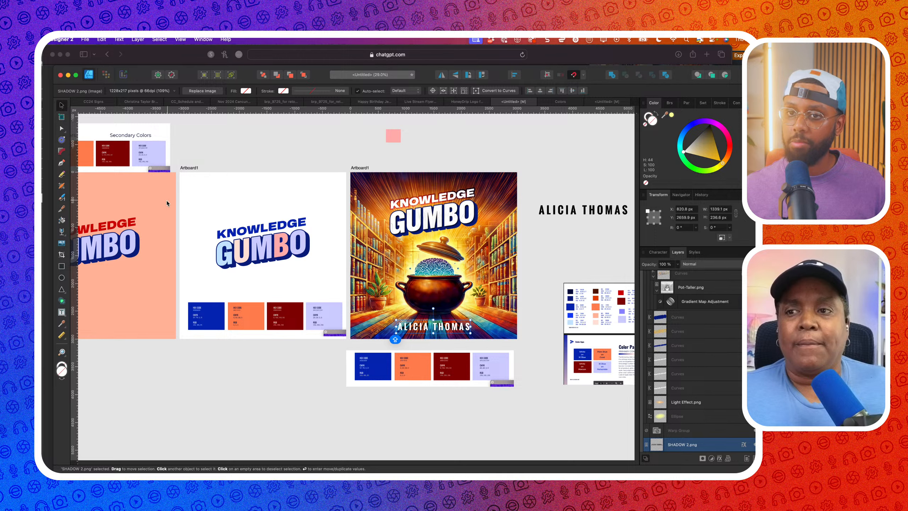
pyautogui.press('m')
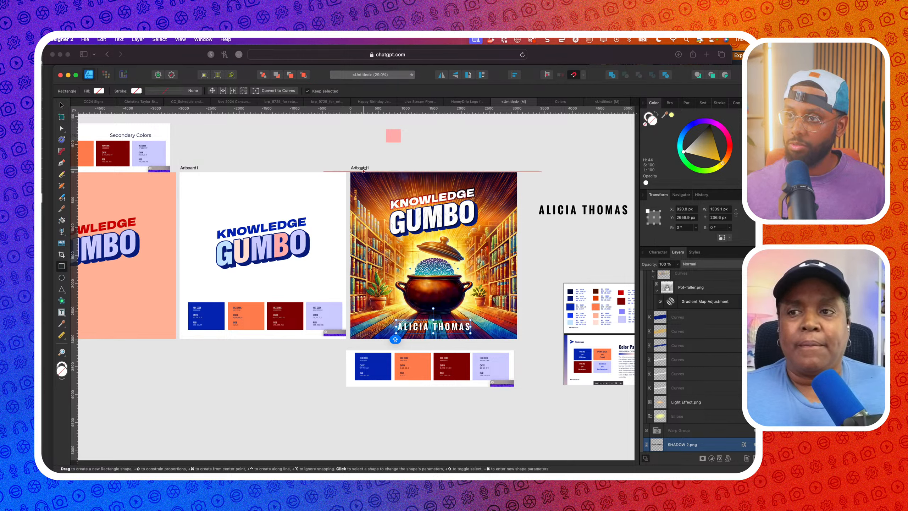
pyautogui.moveTo(363, 171); pyautogui.dragTo(516, 338)
pyautogui.click(655, 114)
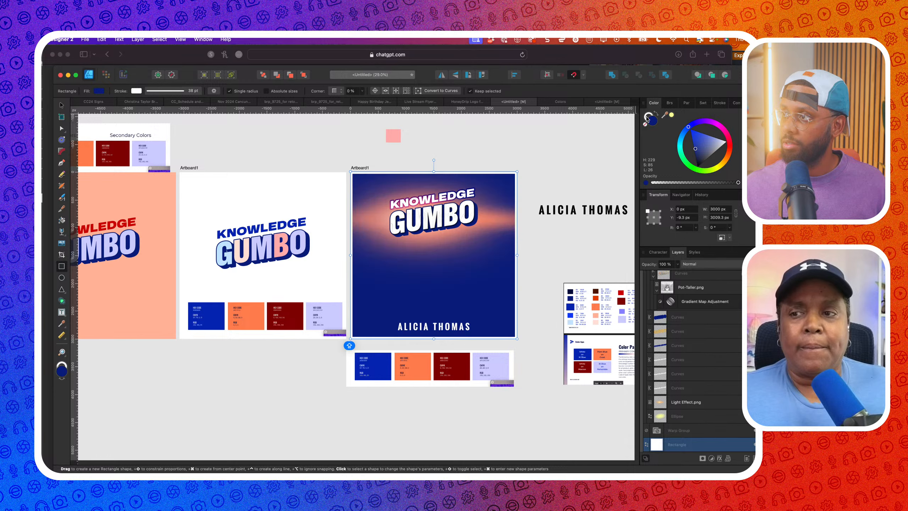
pyautogui.click(645, 124)
# Set the blue rectangle to Soft Light and fade it with a linear transparency gradient
pyautogui.click(651, 123)
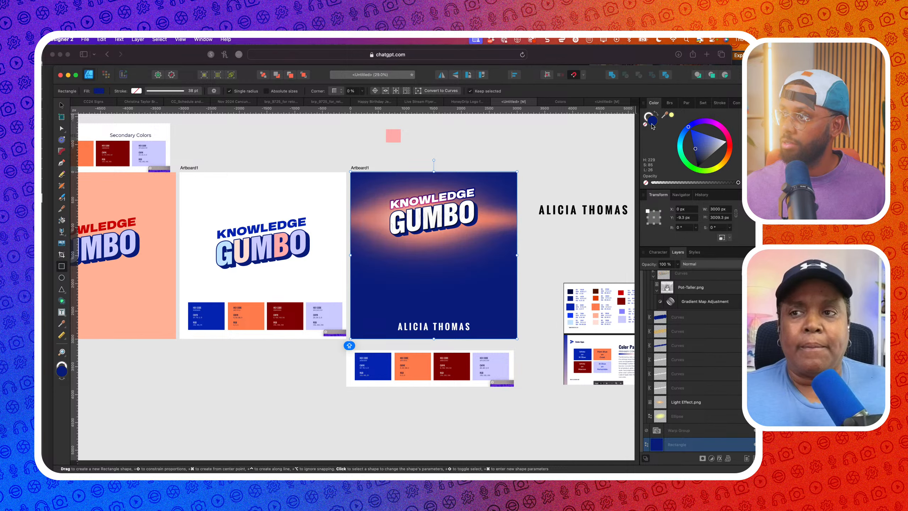
pyautogui.click(695, 264)
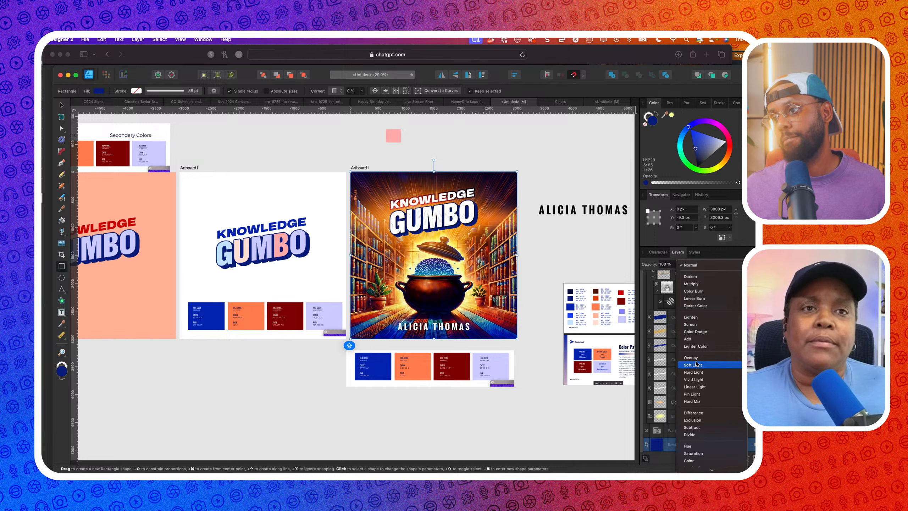
pyautogui.click(695, 365)
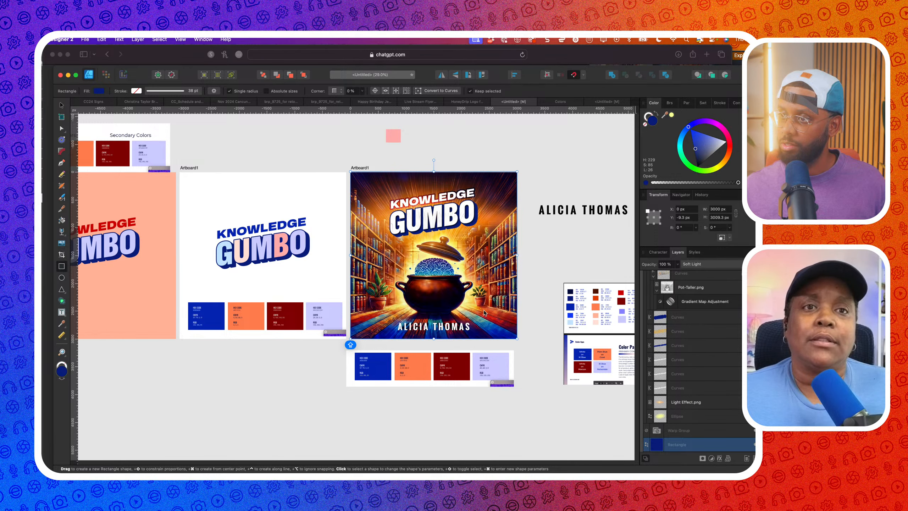
pyautogui.click(63, 232)
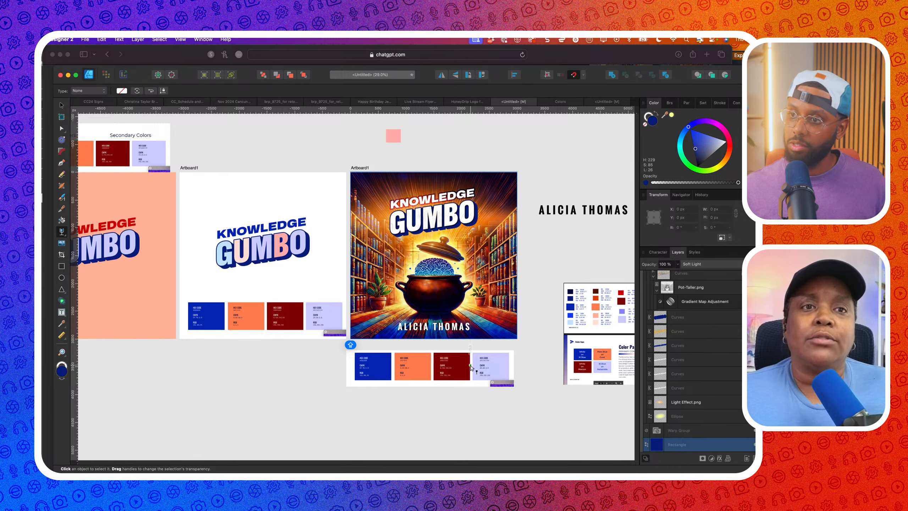
pyautogui.moveTo(454, 318); pyautogui.dragTo(453, 265)
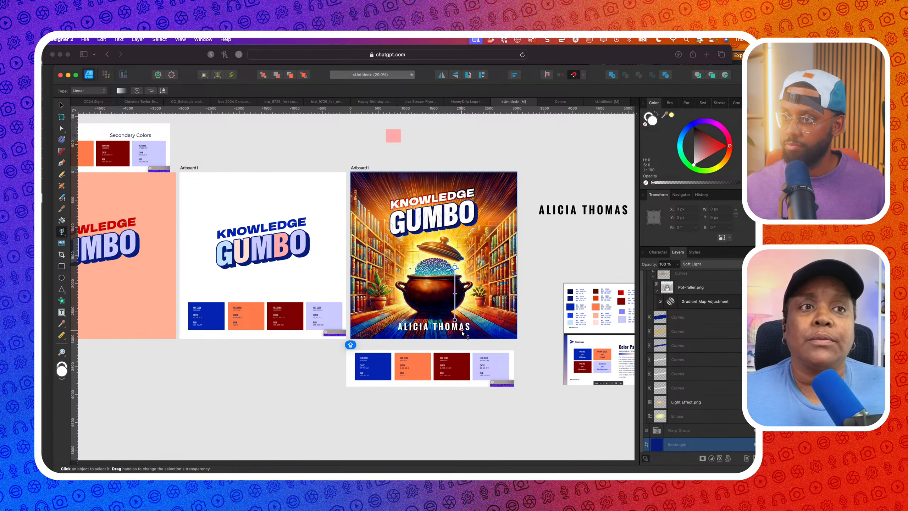
# Reselect the blue overlay, then deselect everything to view the finished cover
pyautogui.scroll(4, 462, 328)
pyautogui.click(692, 432)
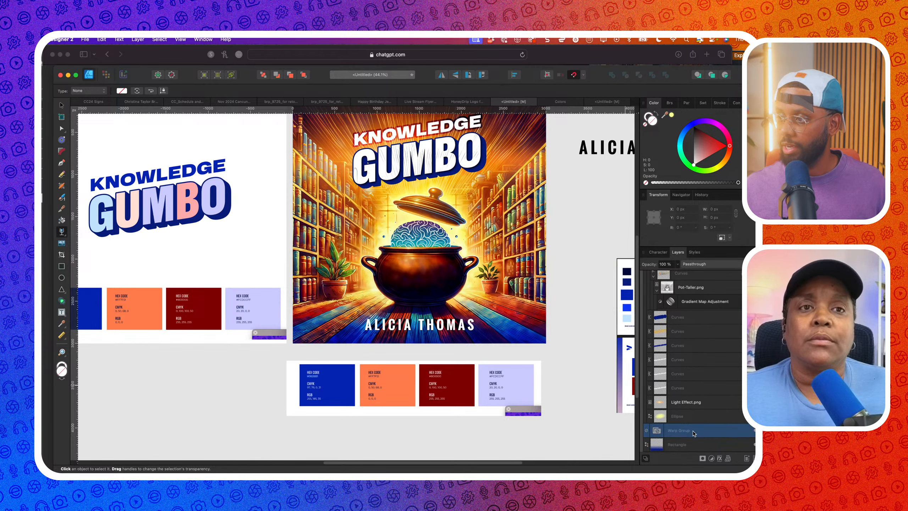
pyautogui.press('super+z')
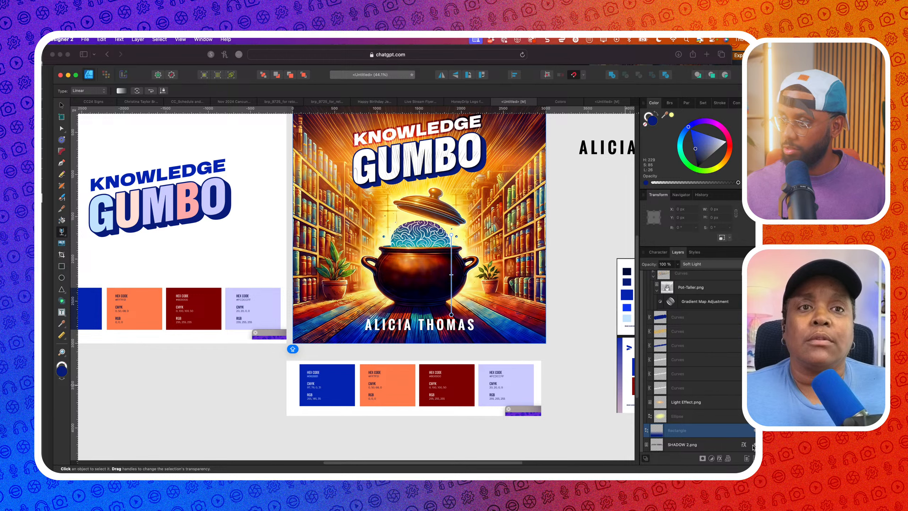
pyautogui.scroll(-5, 456, 326)
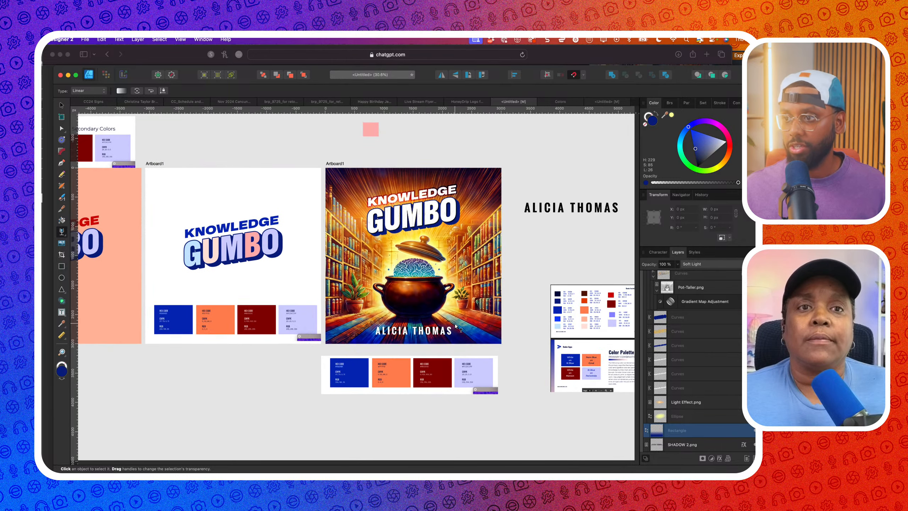
pyautogui.click(61, 106)
pyautogui.click(201, 136)
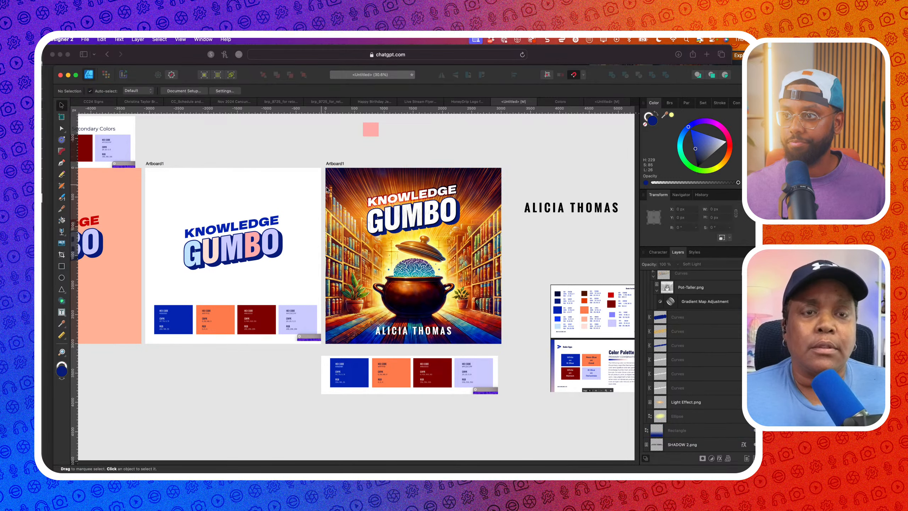
pyautogui.hscroll(3, 339, 197)
pyautogui.scroll(5, 397, 277)
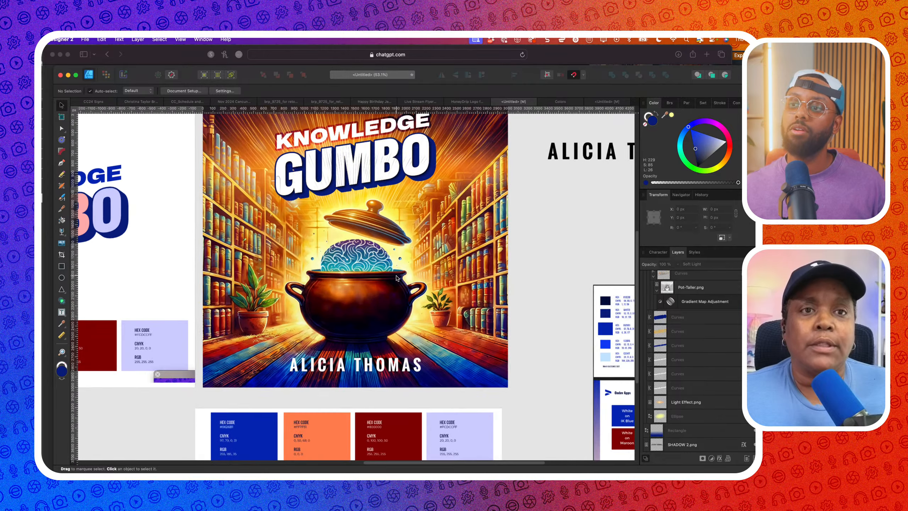
pyautogui.scroll(-3, 396, 277)
pyautogui.rightClick(439, 276)
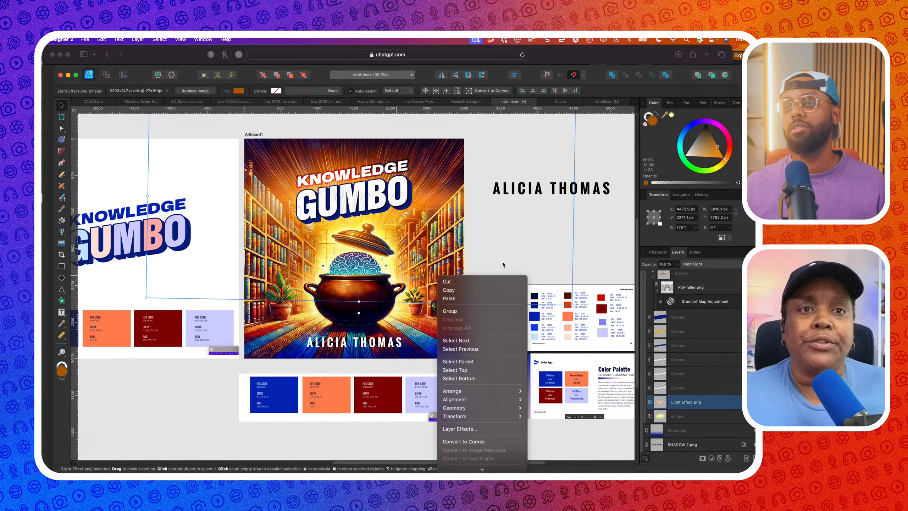
pyautogui.click(285, 363)
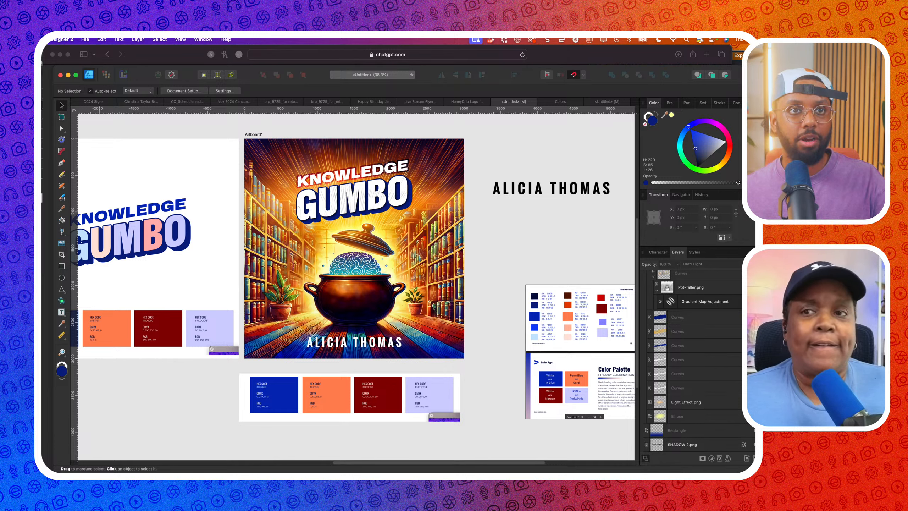
pyautogui.click(379, 344)
pyautogui.scroll(2, 379, 344)
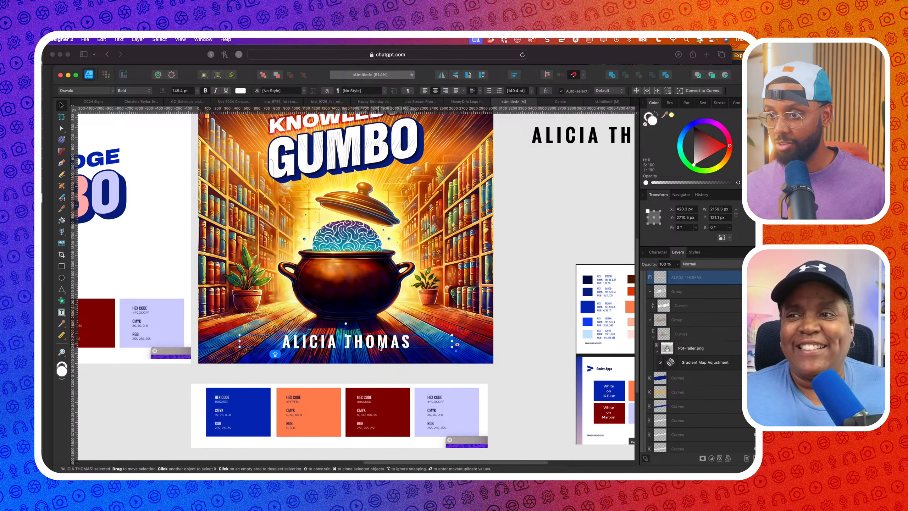
pyautogui.click(376, 367)
pyautogui.press('super+Tab')
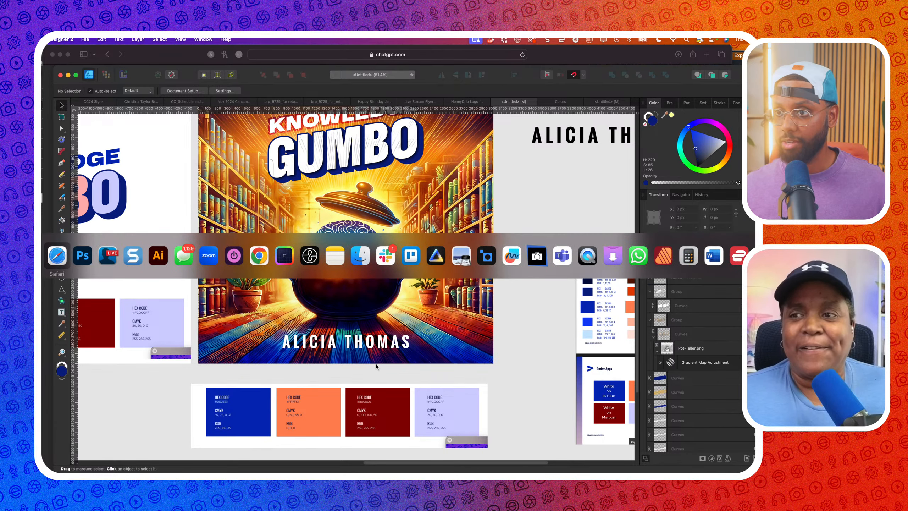
pyautogui.press('super+Tab')
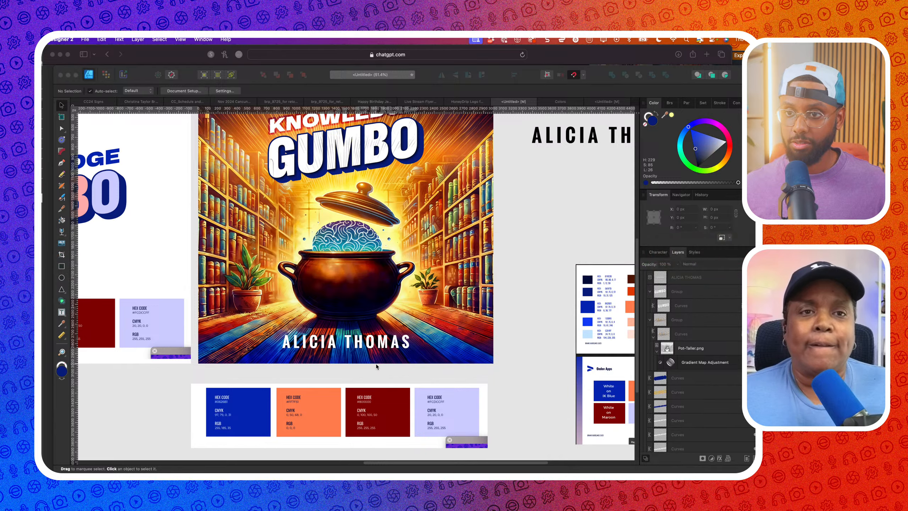
# Undo the crop until the full pot-and-library image reappears in Photoshop
pyautogui.press('super+z')
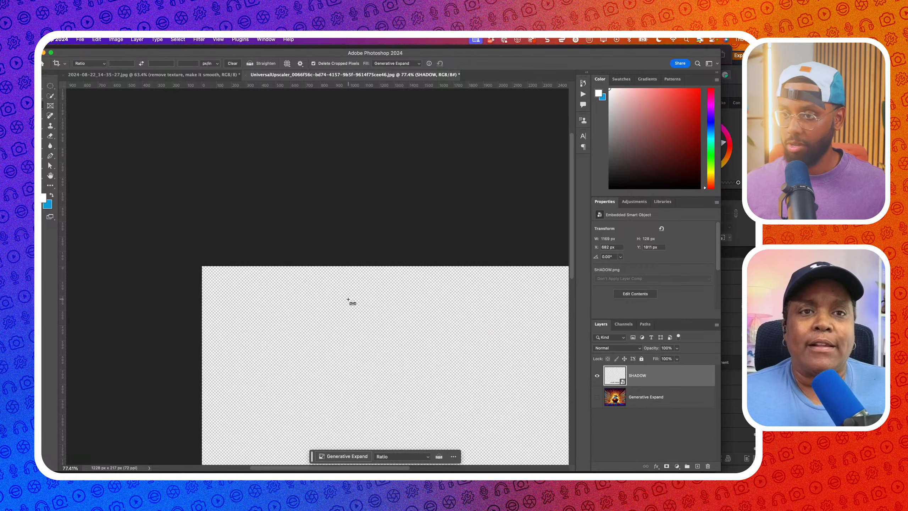
pyautogui.press('super+z')
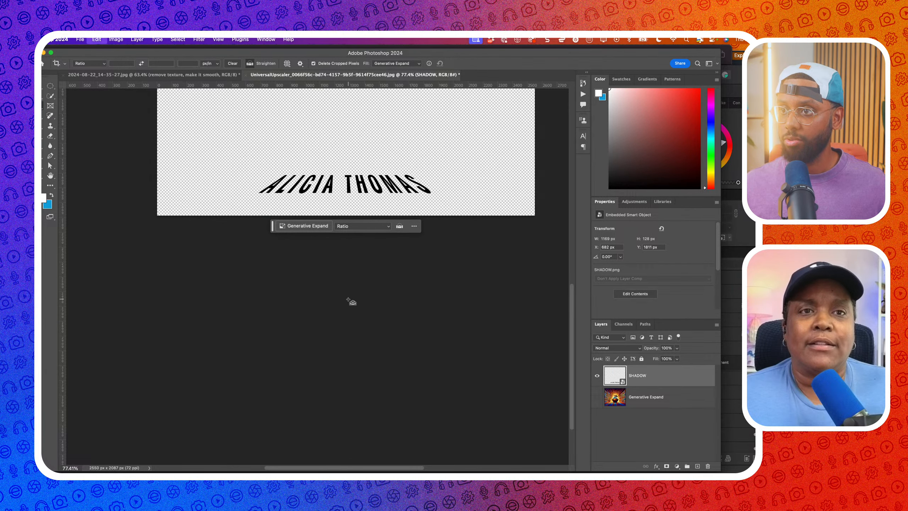
pyautogui.press('super+z')
pyautogui.press('super+z')
pyautogui.press('super+z')
pyautogui.press('super+z')
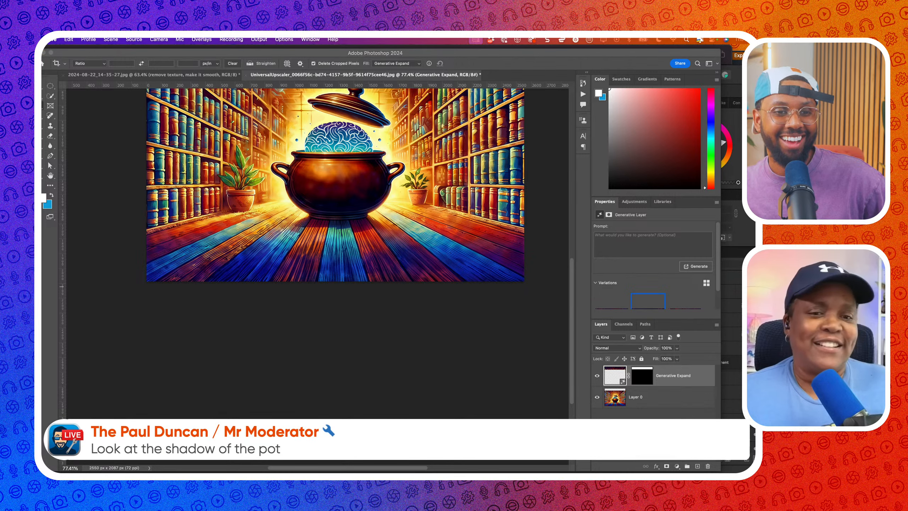
pyautogui.click(365, 365)
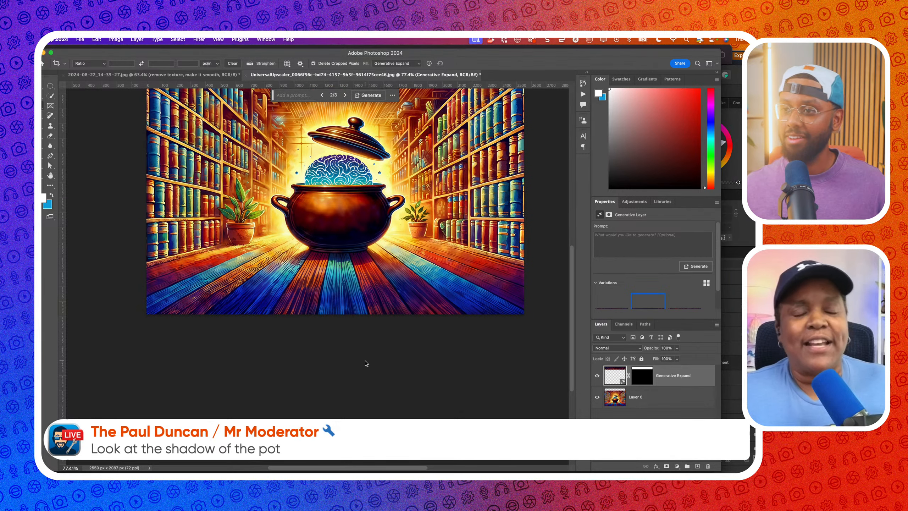
pyautogui.scroll(3, 416, 345)
pyautogui.scroll(3, 417, 344)
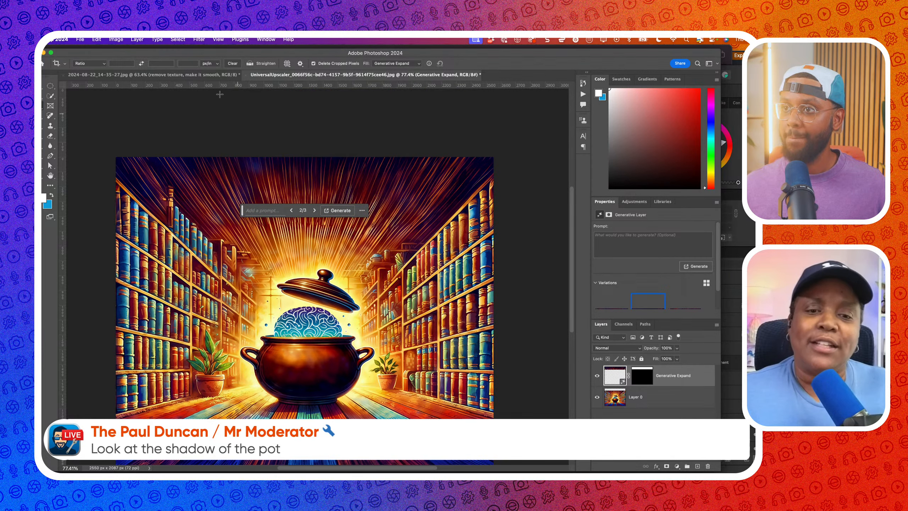
# Place SHADOW.png as a linked layer over the image and dismiss the file-info alert
pyautogui.click(80, 40)
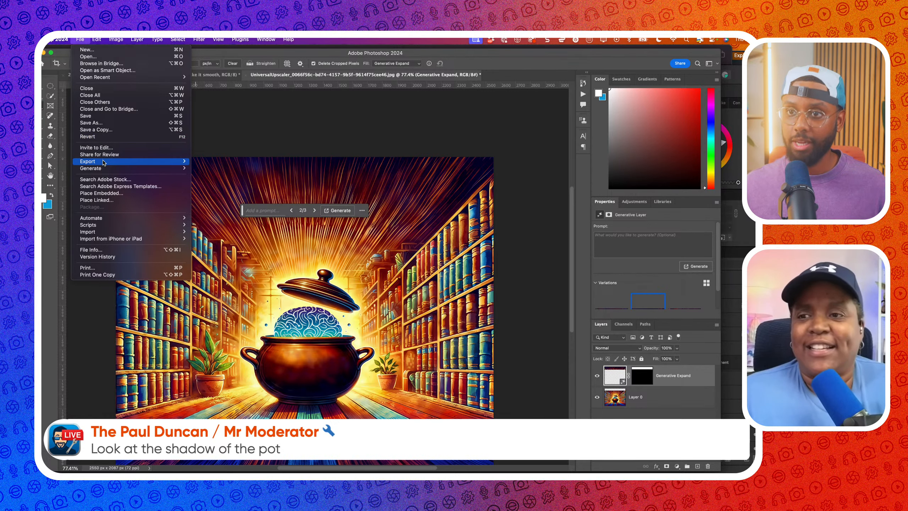
pyautogui.click(104, 200)
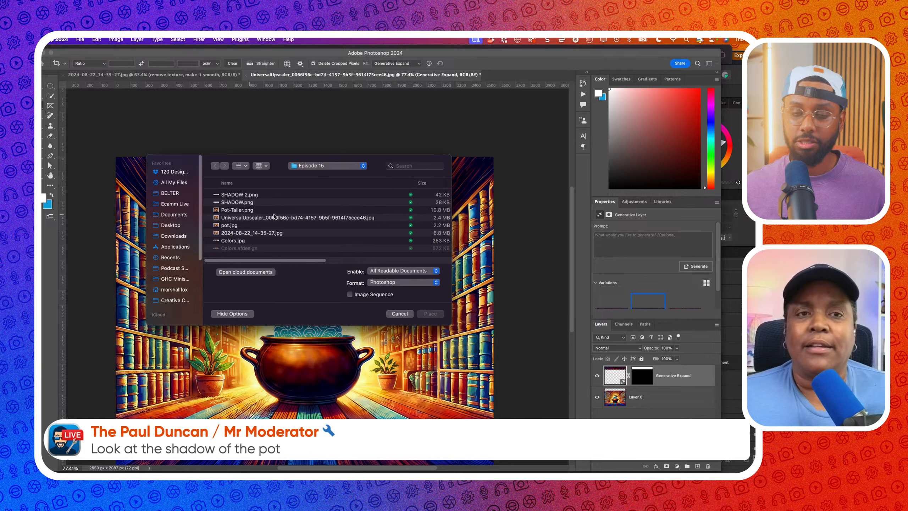
pyautogui.click(271, 196)
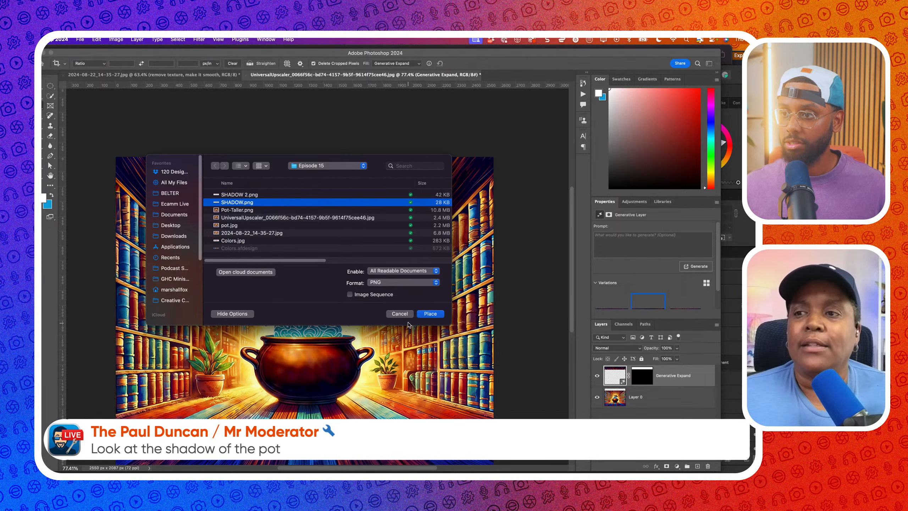
pyautogui.click(429, 314)
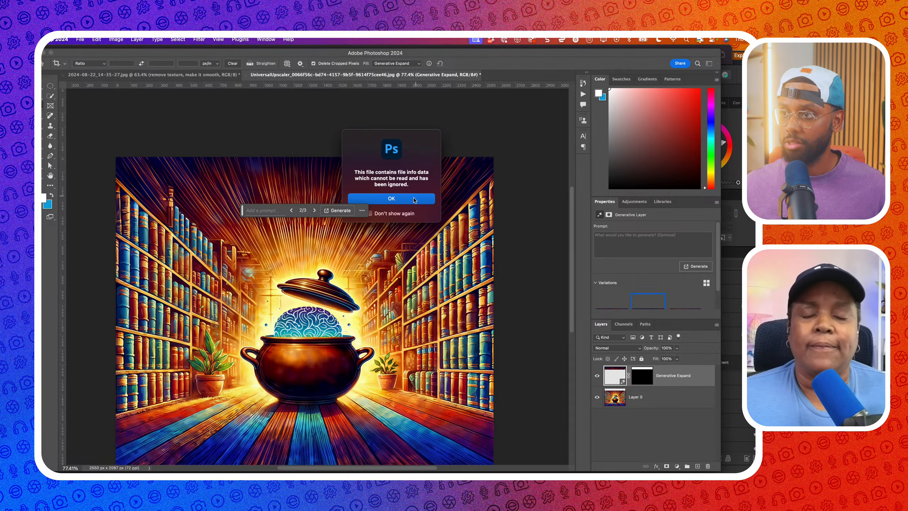
pyautogui.click(414, 200)
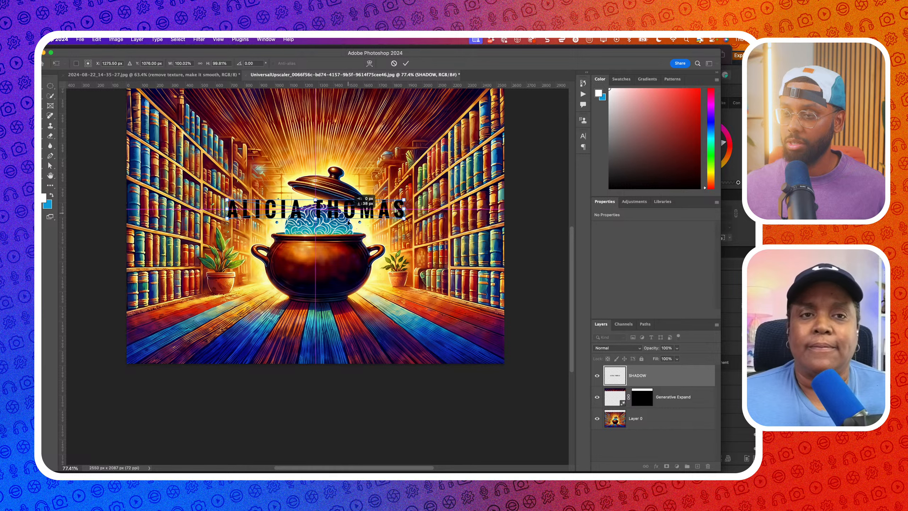
# Move the shadow text down onto the wooden floor below the pot and confirm its position
pyautogui.moveTo(349, 221); pyautogui.dragTo(348, 331)
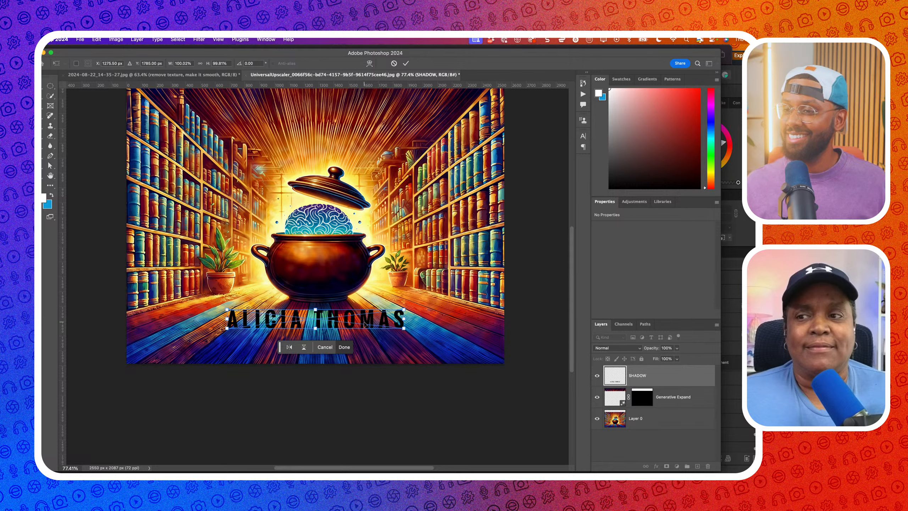
pyautogui.moveTo(364, 325); pyautogui.dragTo(364, 328)
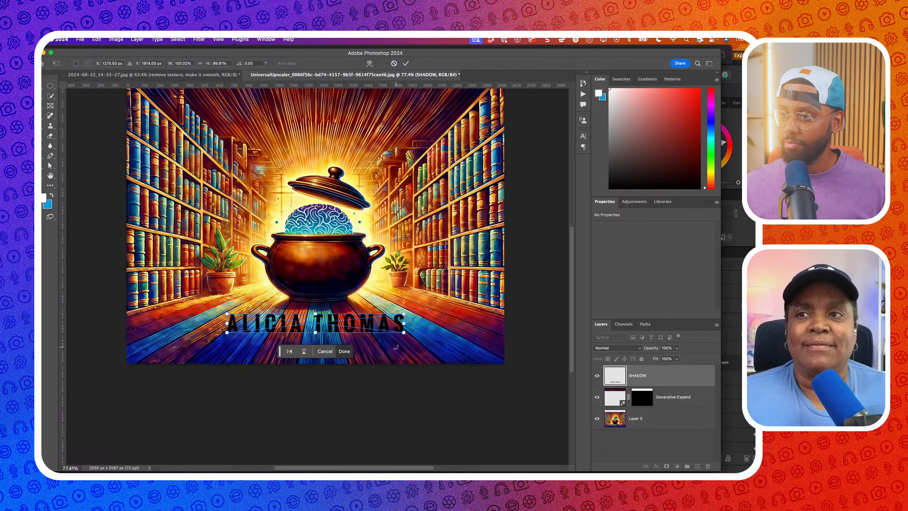
pyautogui.click(115, 39)
pyautogui.moveTo(96, 39)
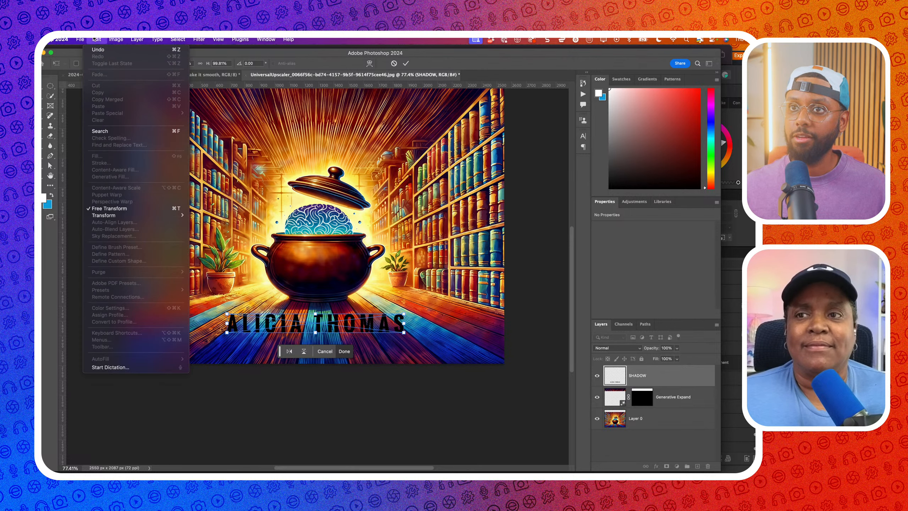
pyautogui.click(344, 350)
pyautogui.click(345, 351)
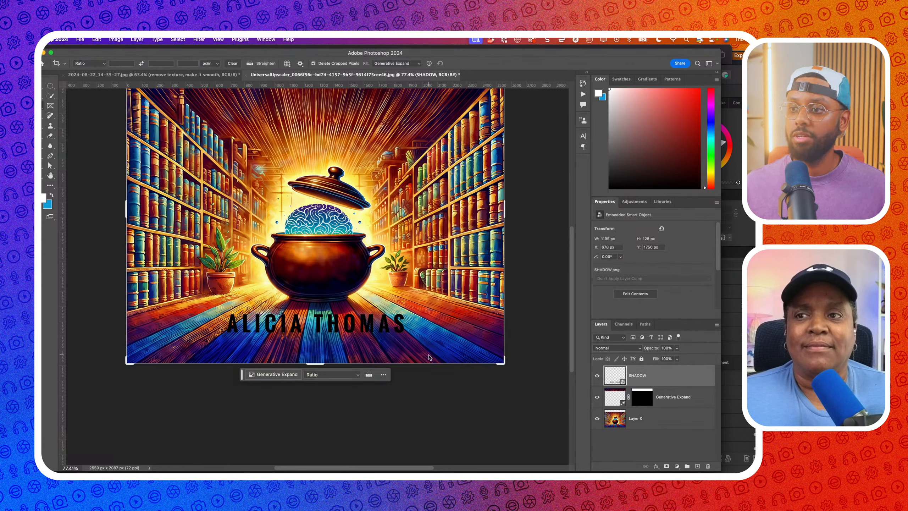
# Try a Perspective Warp on the shadow text, abandon it, and head to Edit > Transform
pyautogui.click(116, 39)
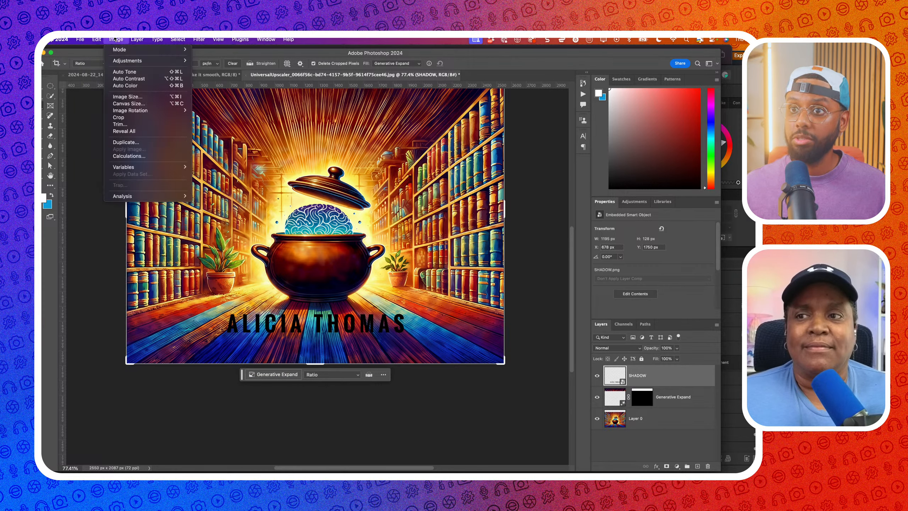
pyautogui.moveTo(96, 40)
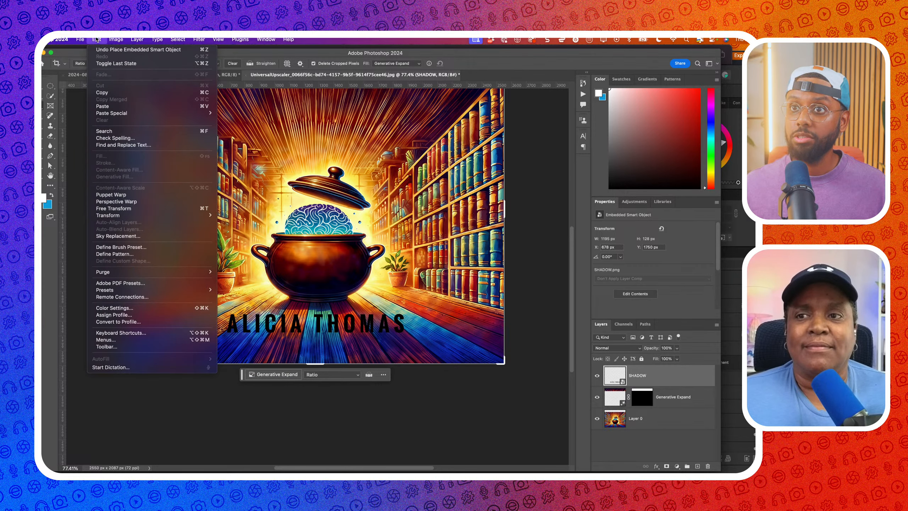
pyautogui.click(121, 202)
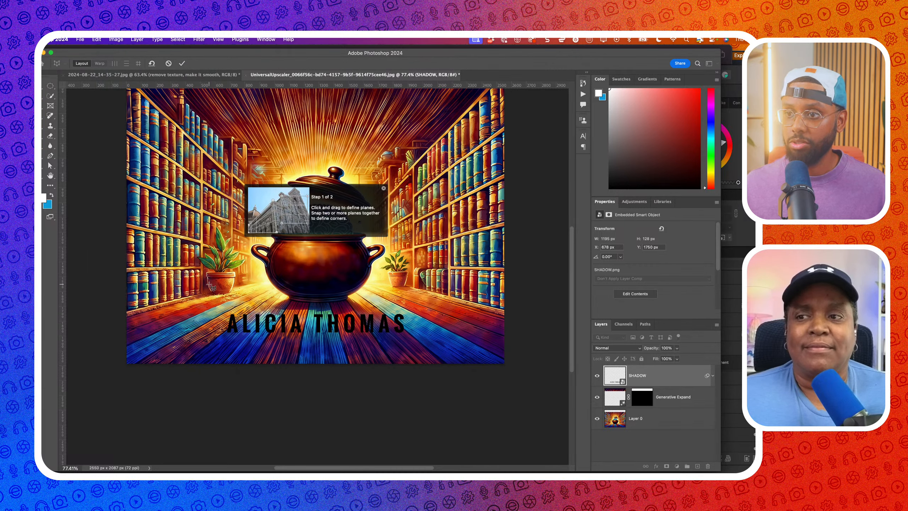
pyautogui.click(48, 87)
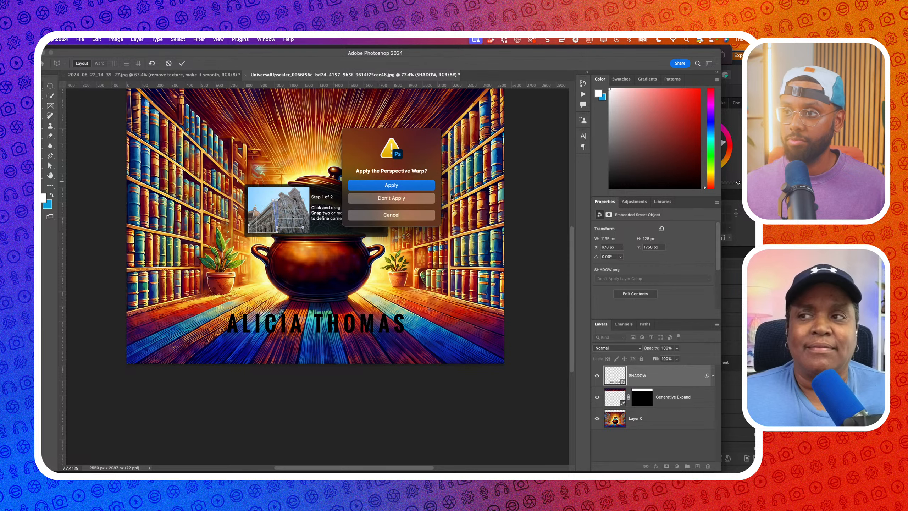
pyautogui.click(403, 197)
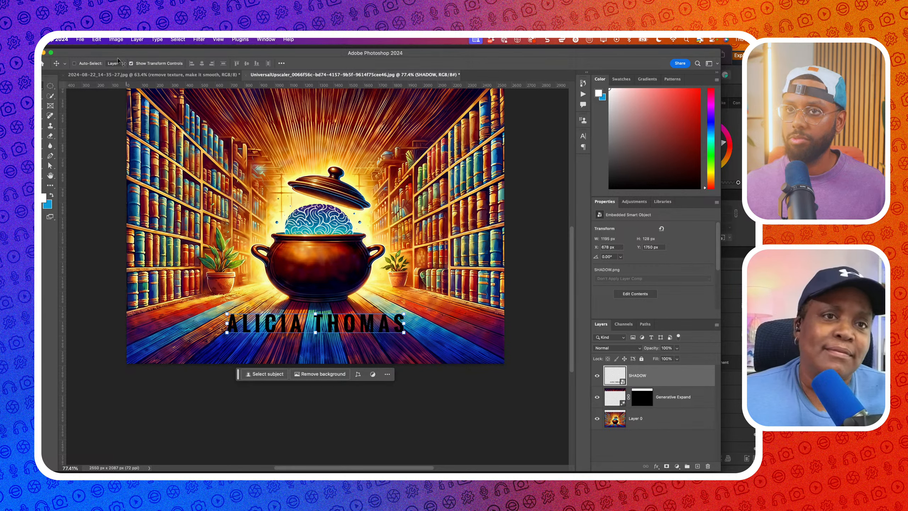
pyautogui.click(116, 39)
pyautogui.moveTo(94, 40)
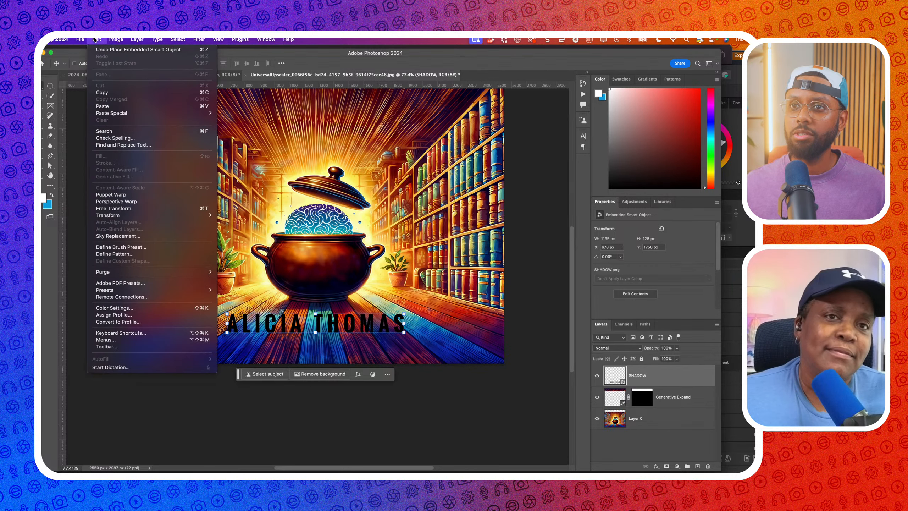
pyautogui.moveTo(118, 215)
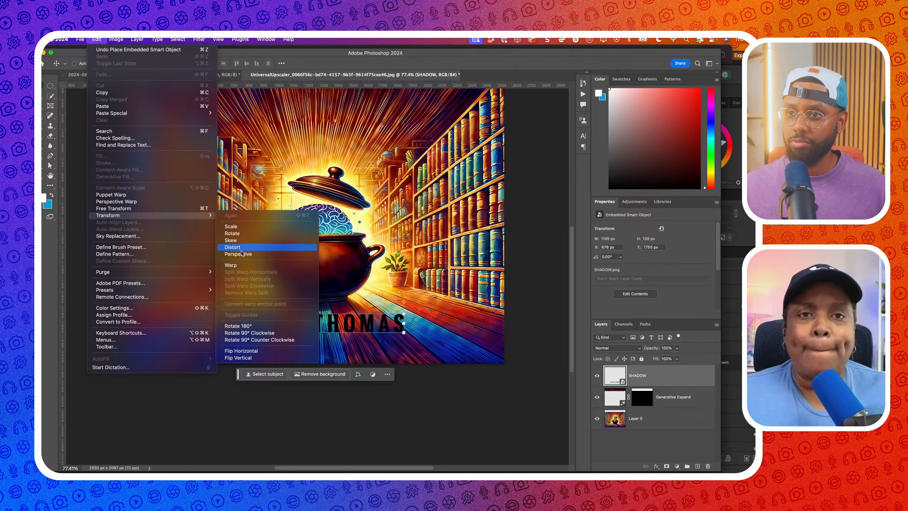
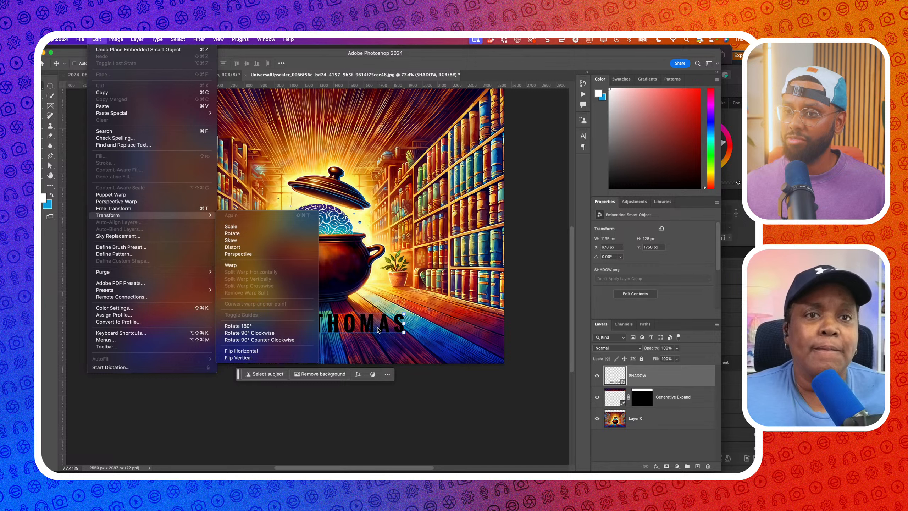
pyautogui.click(278, 352)
pyautogui.press('super+z')
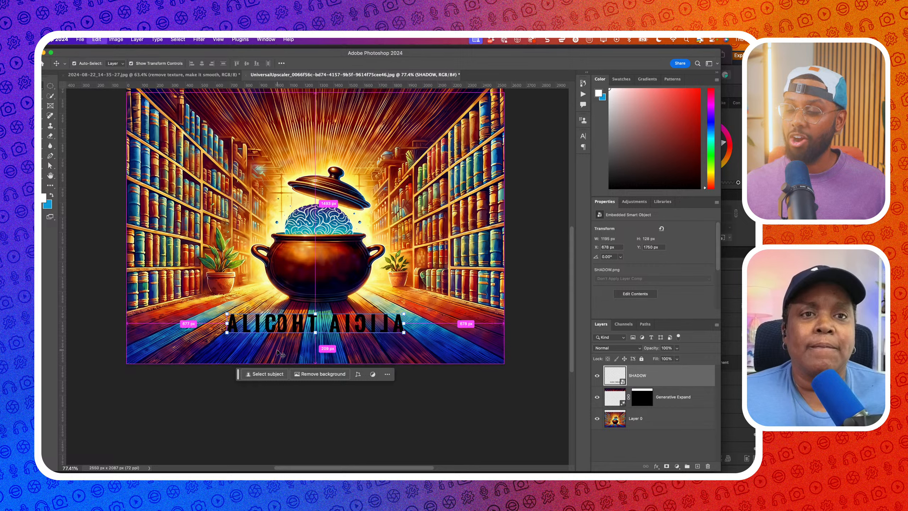
pyautogui.click(116, 40)
pyautogui.moveTo(97, 40)
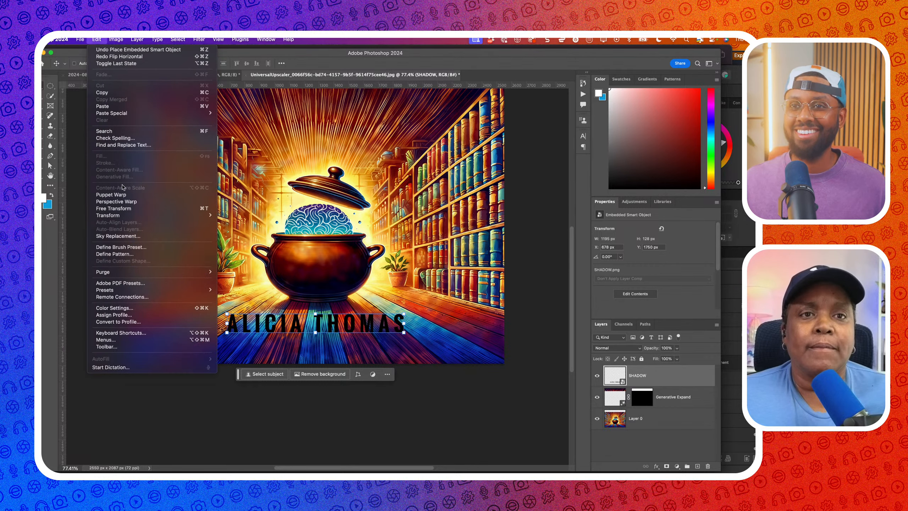
pyautogui.moveTo(147, 215)
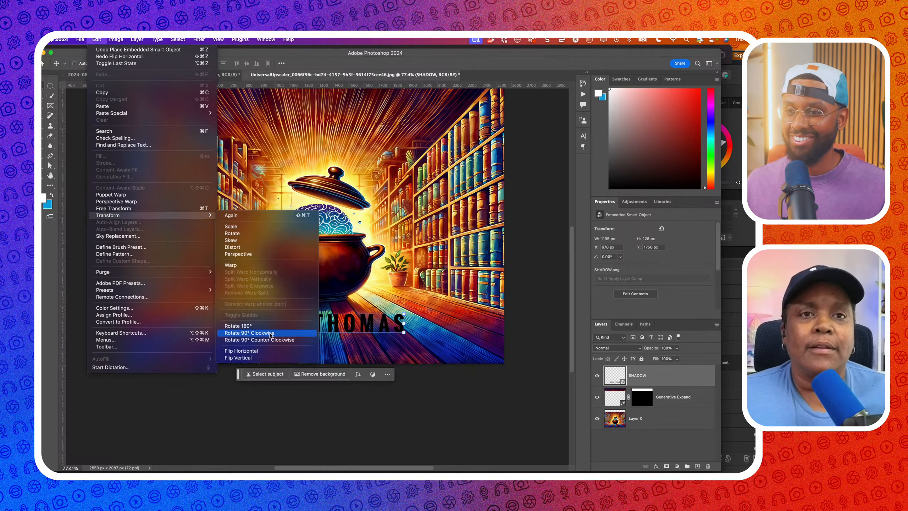
pyautogui.click(267, 357)
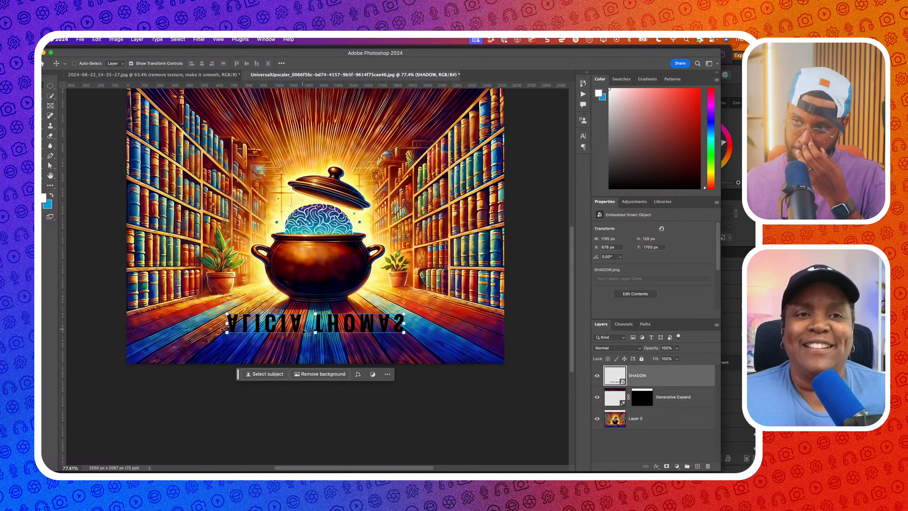
pyautogui.moveTo(303, 332); pyautogui.dragTo(304, 342)
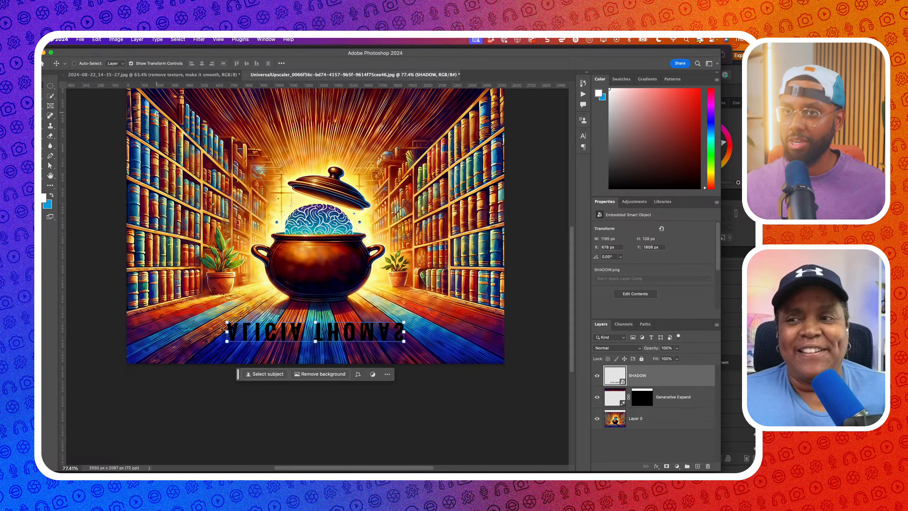
# Pinch the shadow text's top with a Perspective transform, then hide Generative Expand and Layer 0
pyautogui.click(109, 40)
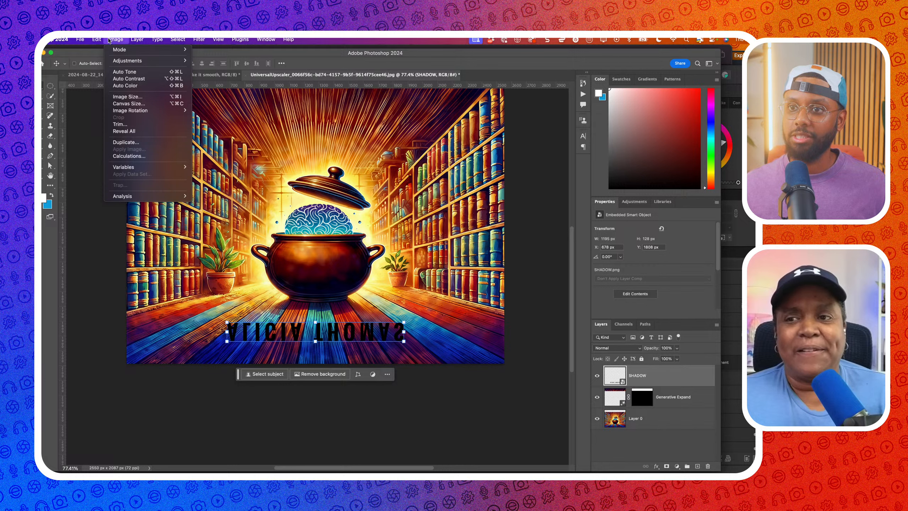
pyautogui.moveTo(96, 40)
pyautogui.moveTo(161, 215)
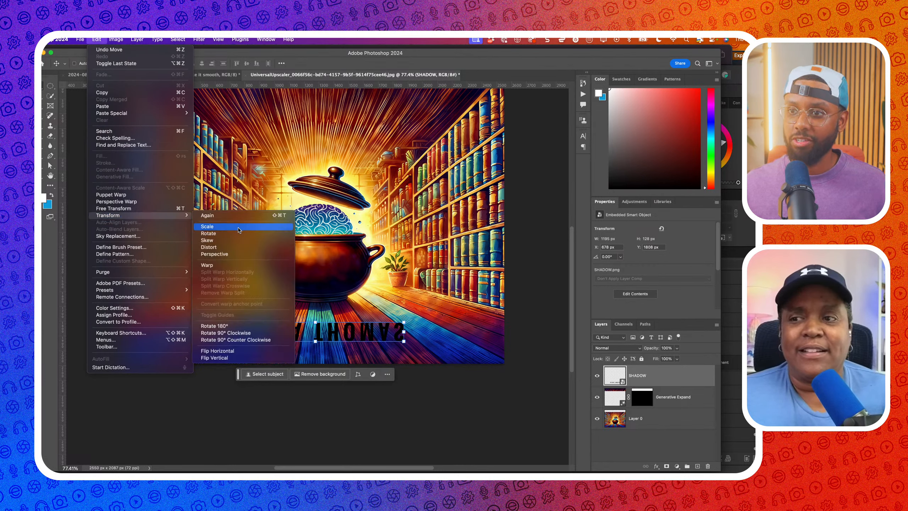
pyautogui.click(239, 254)
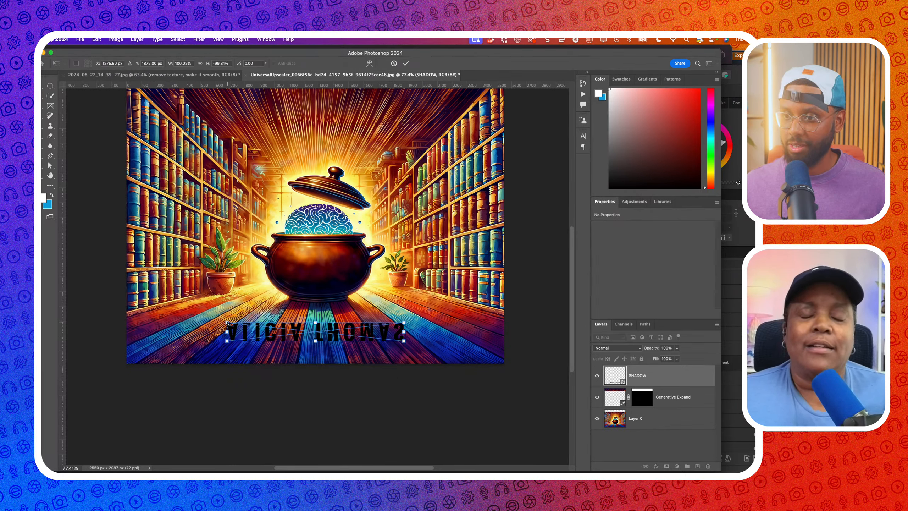
pyautogui.moveTo(228, 323); pyautogui.dragTo(249, 321)
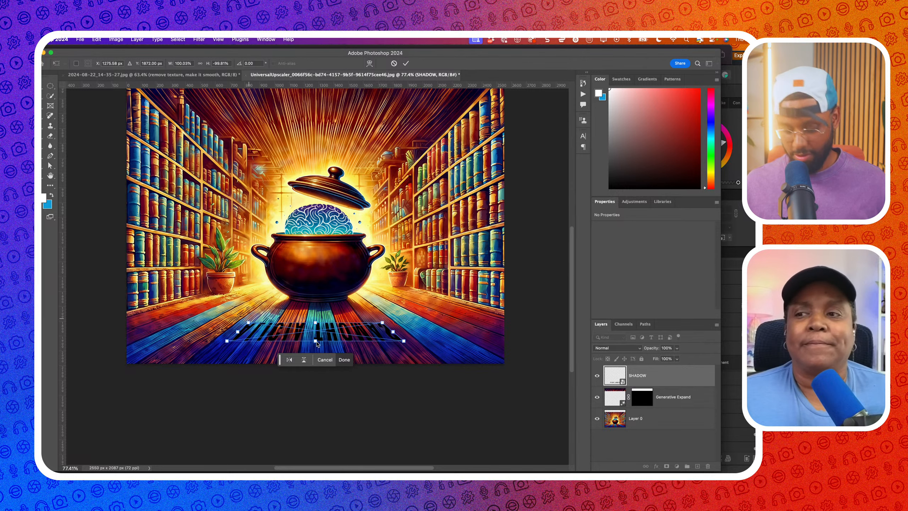
pyautogui.click(345, 360)
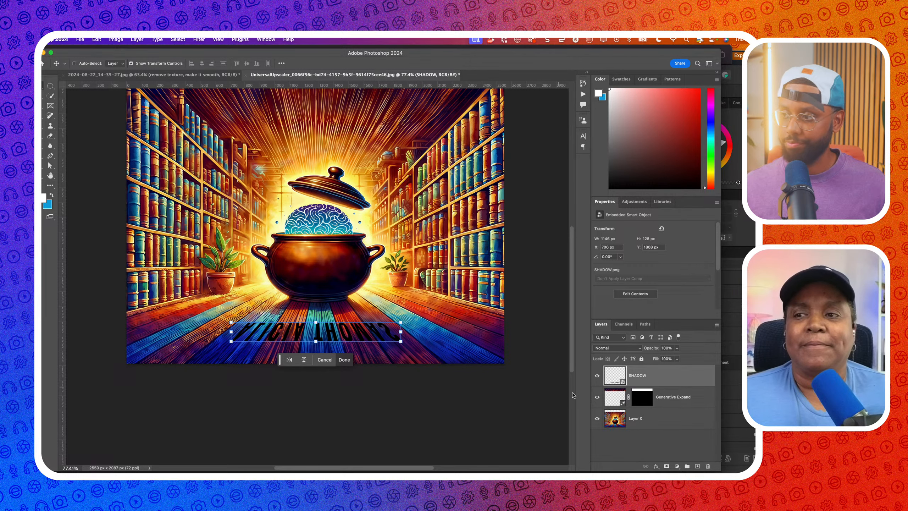
pyautogui.click(597, 396)
pyautogui.click(596, 418)
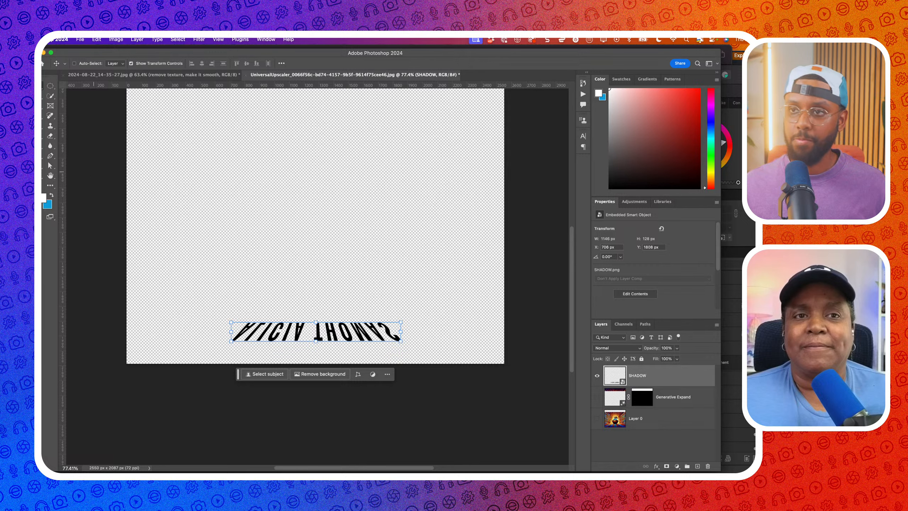
# Pull all four crop edges in tight around the upside-down name text
pyautogui.press('c')
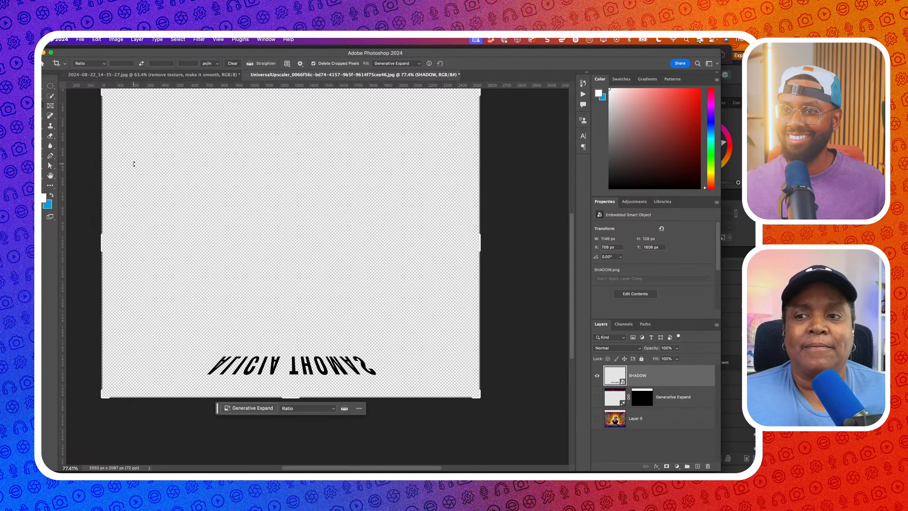
pyautogui.scroll(3, 134, 164)
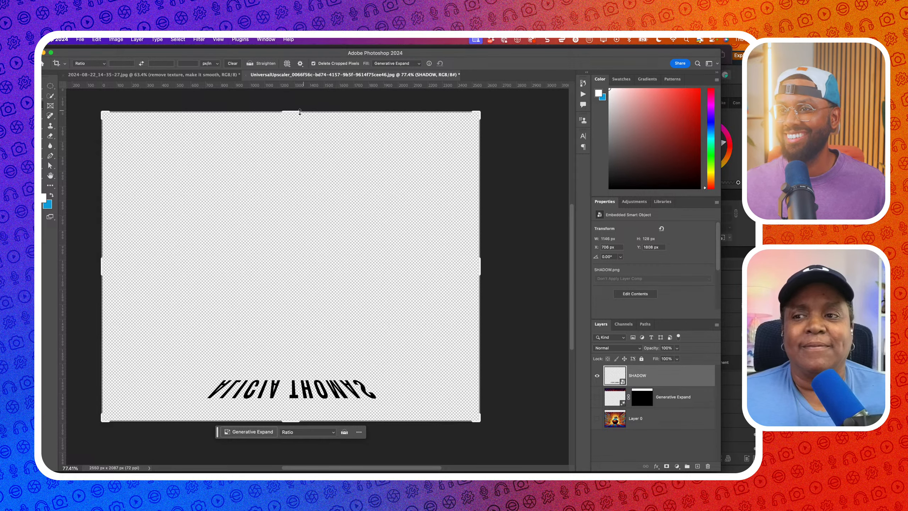
pyautogui.moveTo(299, 113); pyautogui.dragTo(297, 244)
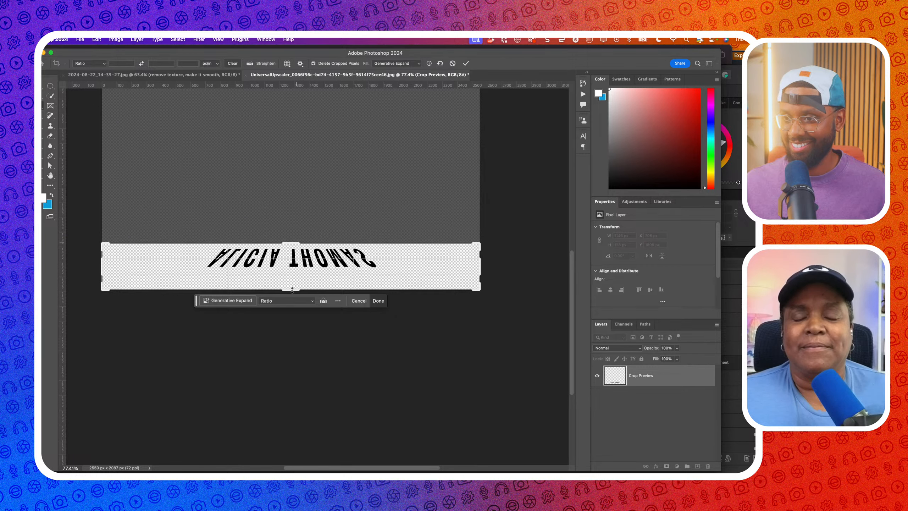
pyautogui.moveTo(292, 289)
pyautogui.mouseDown()
pyautogui.moveTo(294, 272)
pyautogui.moveTo(293, 282)
pyautogui.mouseUp()
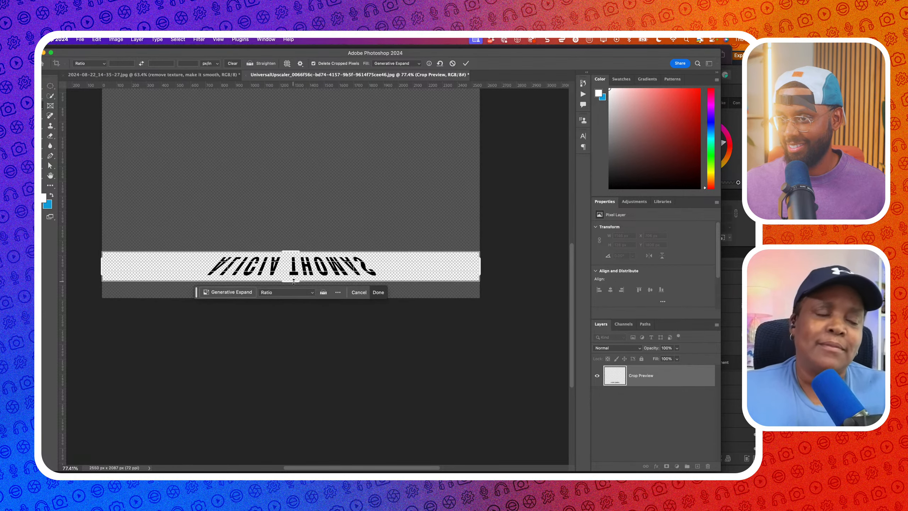
pyautogui.moveTo(478, 275); pyautogui.dragTo(430, 273)
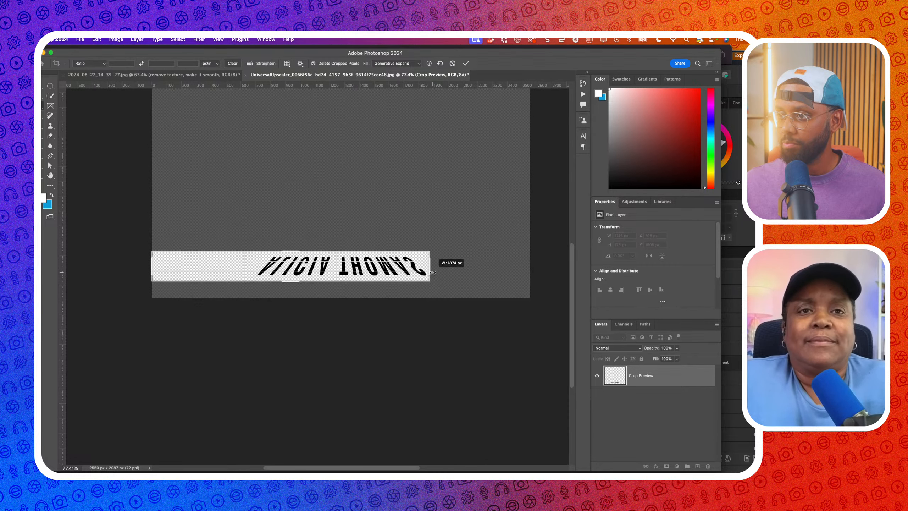
pyautogui.moveTo(154, 262); pyautogui.dragTo(203, 267)
# Commit the crop and Quick Export the strip as SHADOW 2.png in the Episode 15 folder
pyautogui.press('Return')
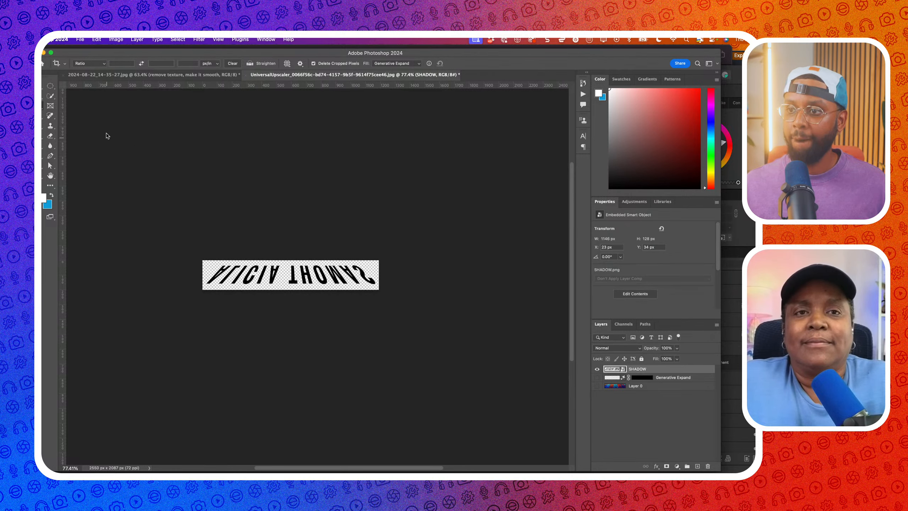
pyautogui.click(81, 40)
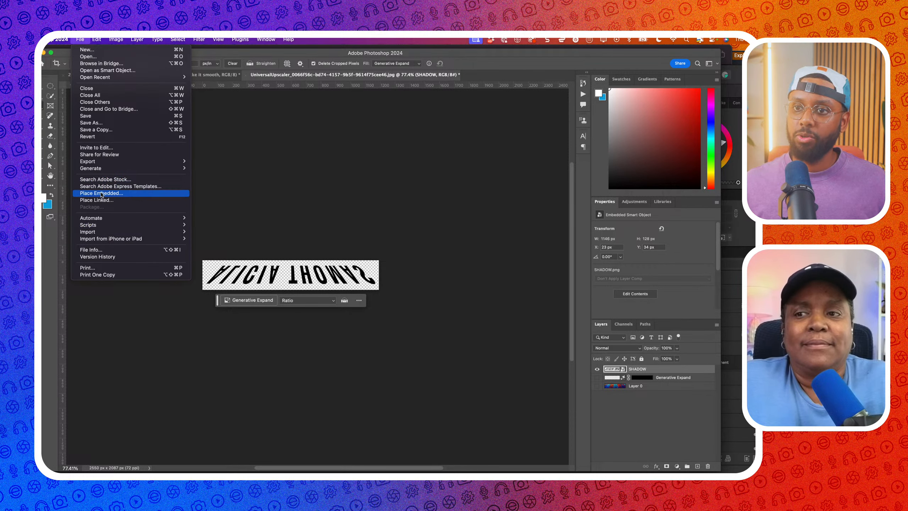
pyautogui.moveTo(103, 161)
pyautogui.click(234, 163)
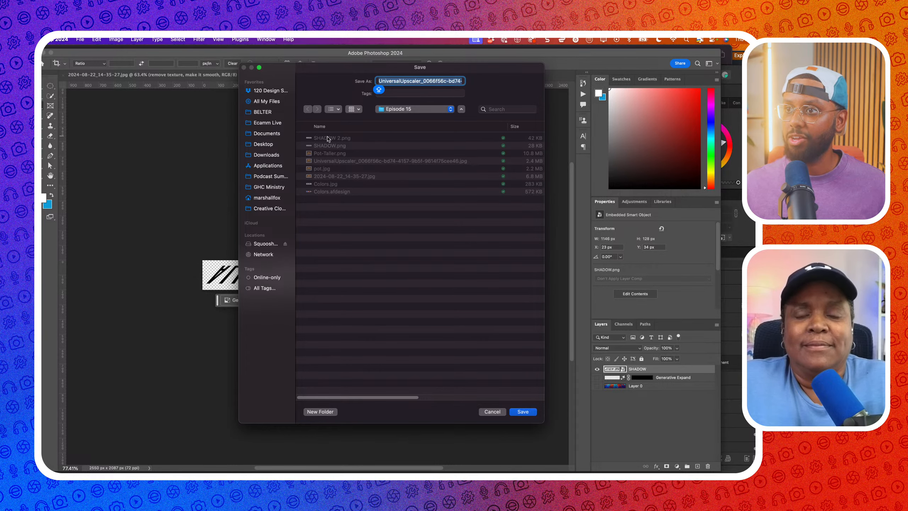
pyautogui.click(328, 138)
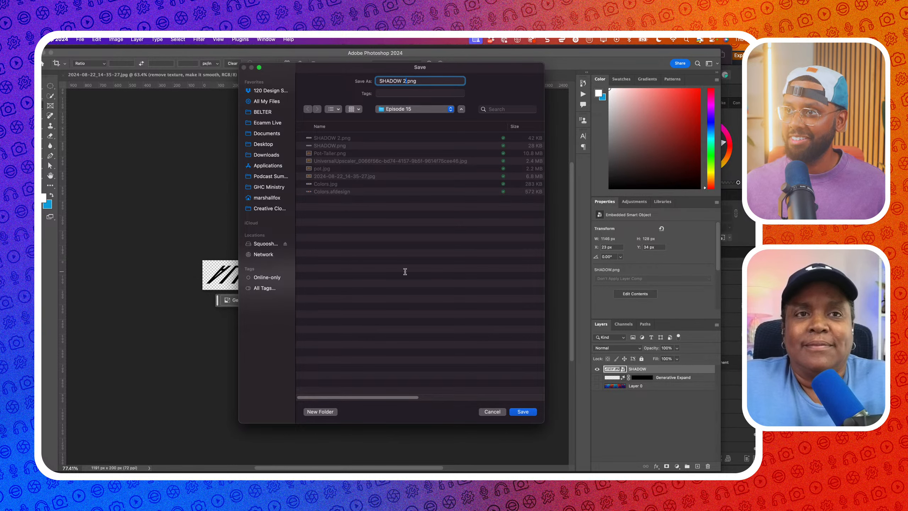
pyautogui.press('Return')
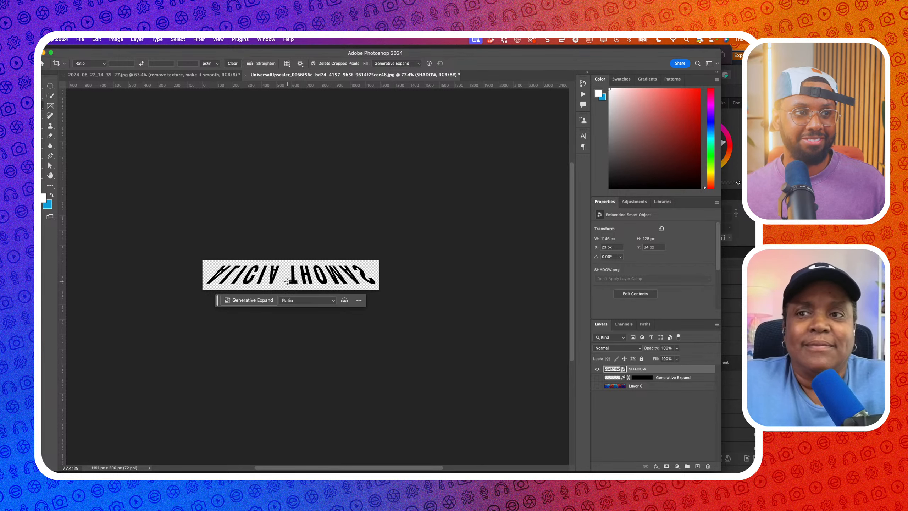
pyautogui.press('super+Tab')
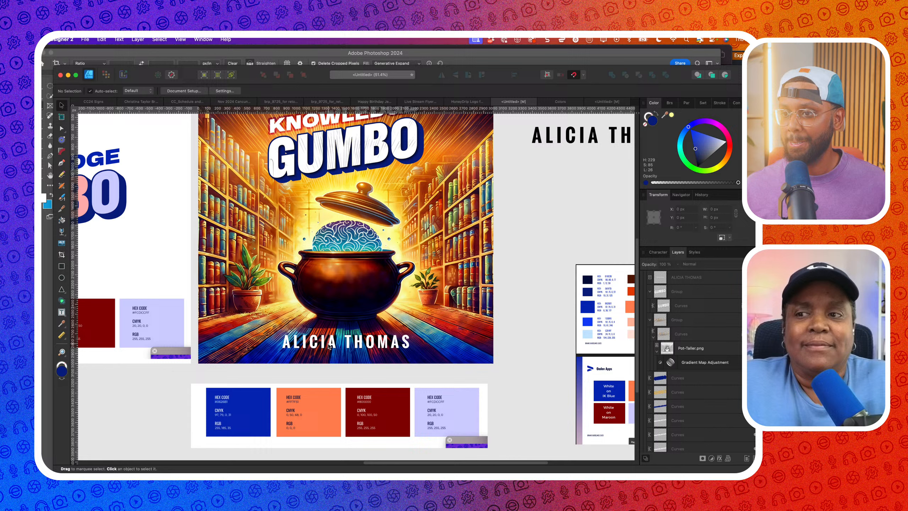
pyautogui.click(329, 346)
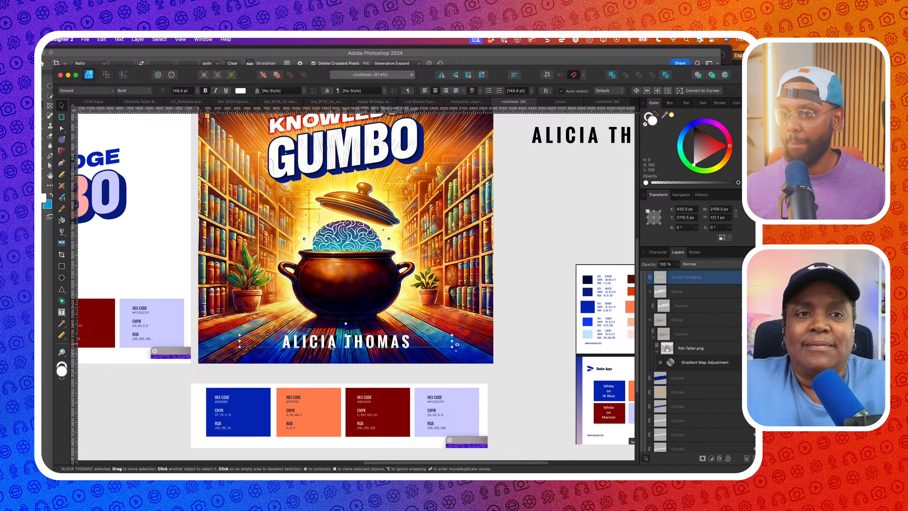
pyautogui.scroll(-2, 665, 316)
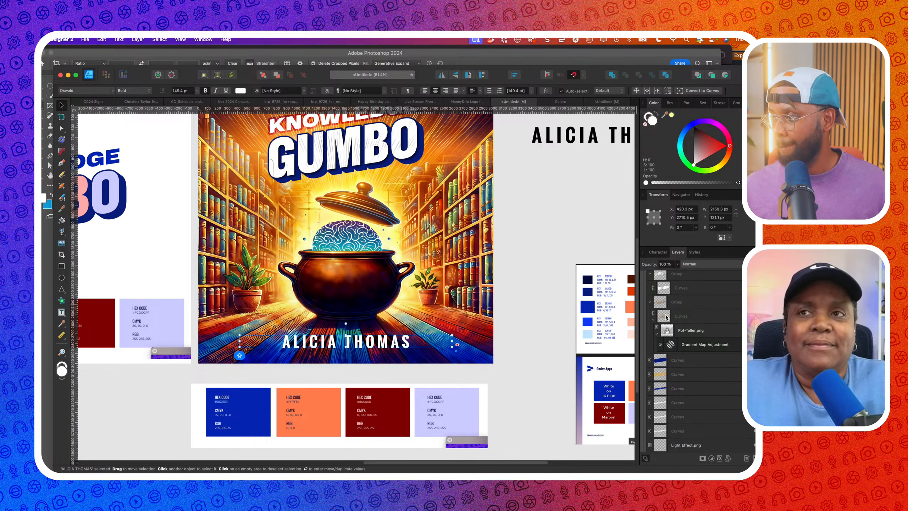
pyautogui.scroll(3, 666, 316)
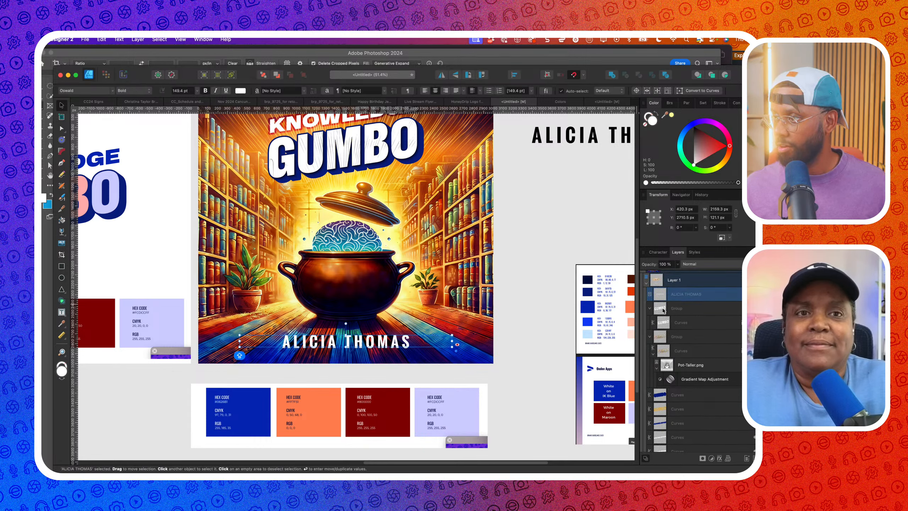
pyautogui.moveTo(405, 343); pyautogui.dragTo(405, 332)
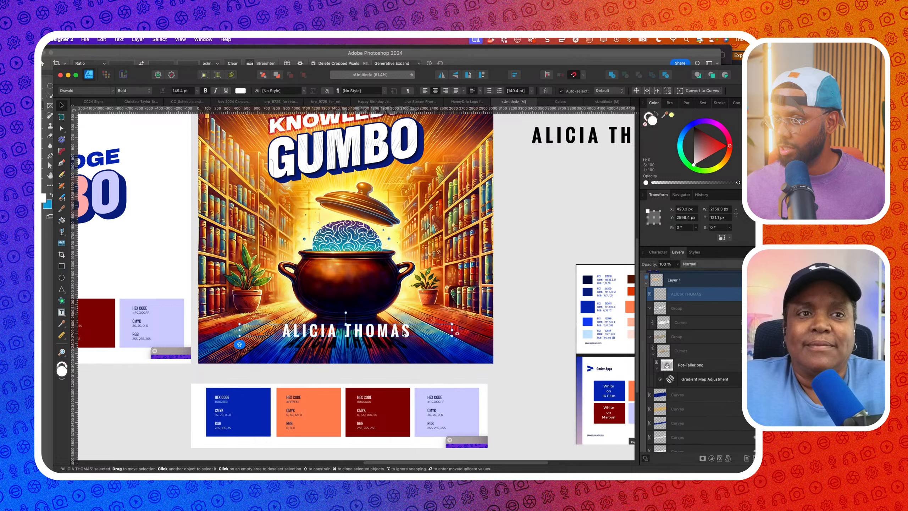
pyautogui.click(395, 345)
pyautogui.press('super+z')
pyautogui.press('super+z')
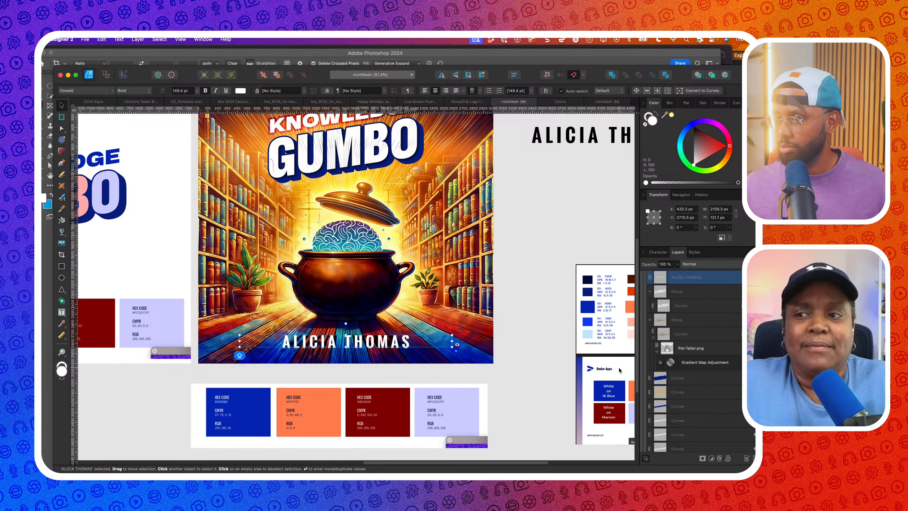
# Collapse the second group in Layers, select SHADOW 2.png, and choose File > Place
pyautogui.click(649, 321)
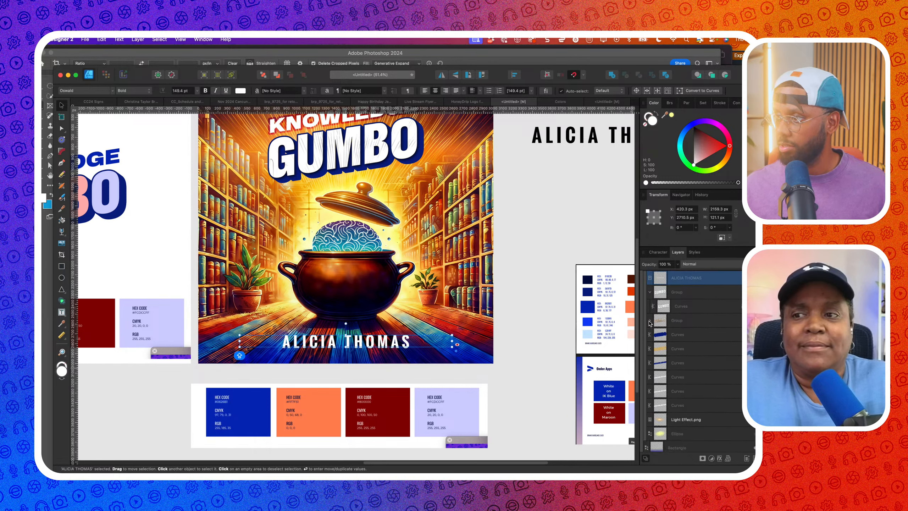
pyautogui.scroll(-5, 662, 357)
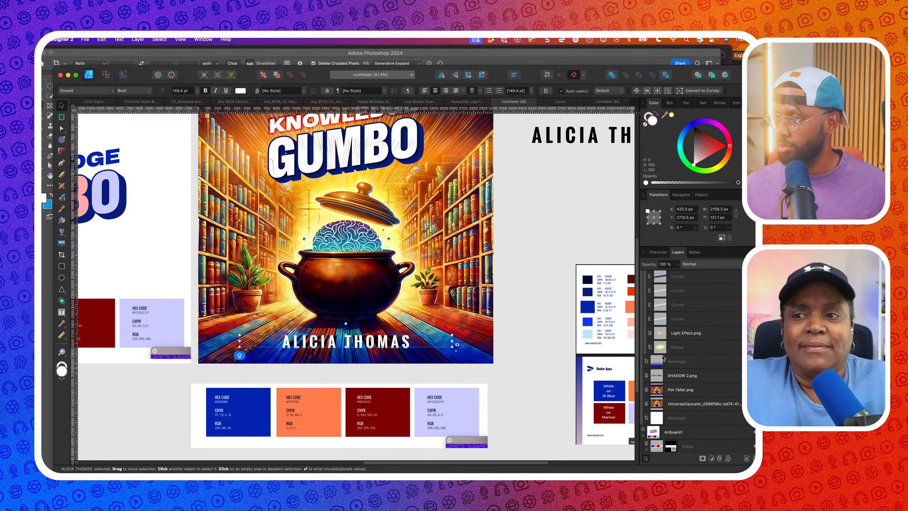
pyautogui.click(673, 379)
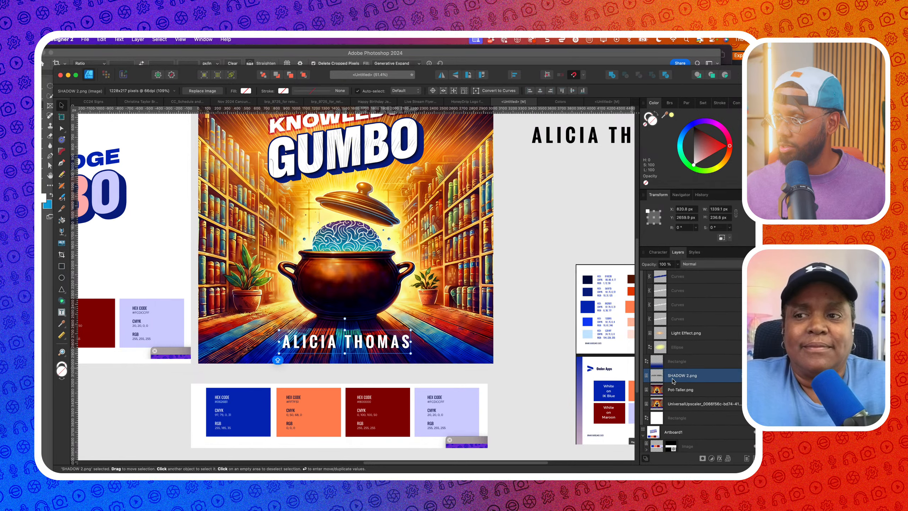
pyautogui.click(88, 39)
pyautogui.click(259, 307)
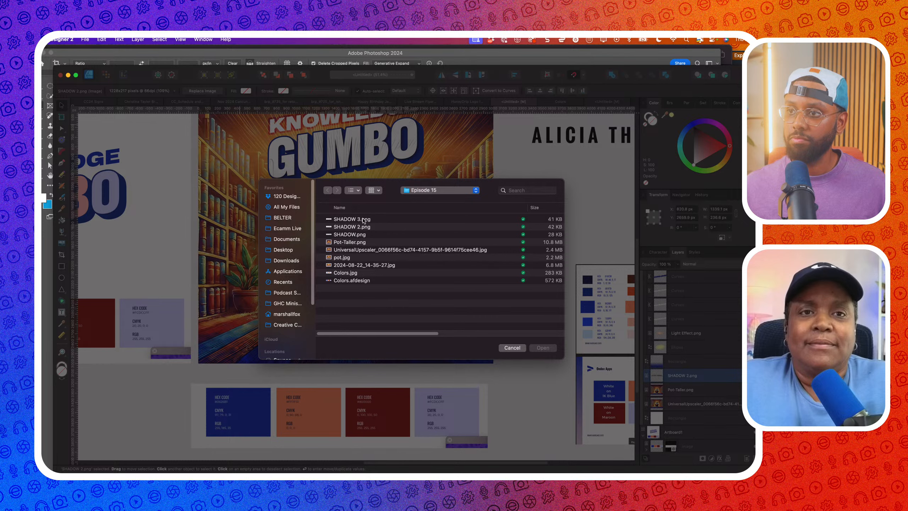
# Place SHADOW 3.png beneath the name and delete the old SHADOW 2.png layer
pyautogui.doubleClick(363, 219)
pyautogui.click(351, 362)
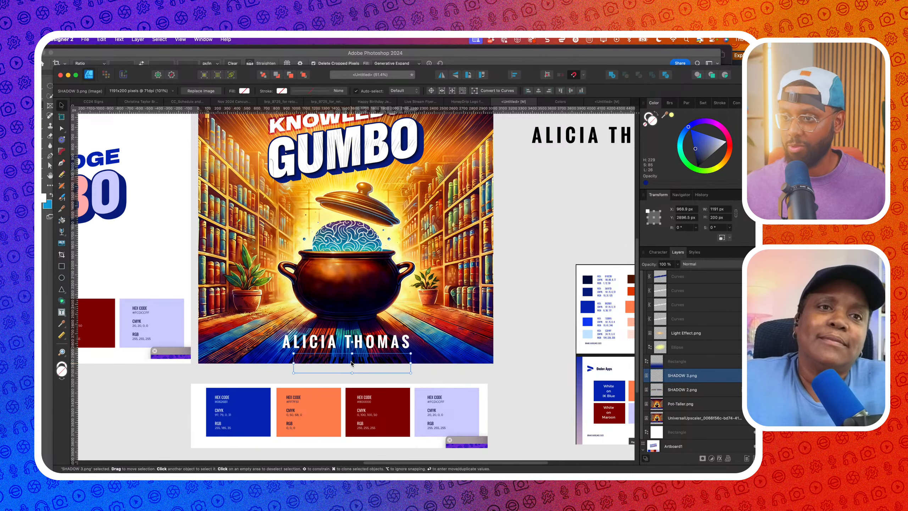
pyautogui.moveTo(351, 363); pyautogui.dragTo(380, 361)
pyautogui.scroll(3, 343, 365)
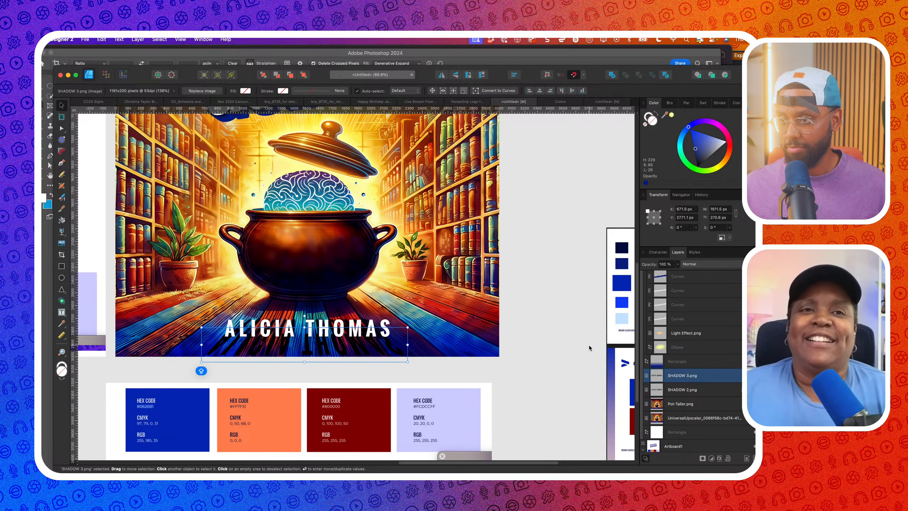
pyautogui.click(706, 390)
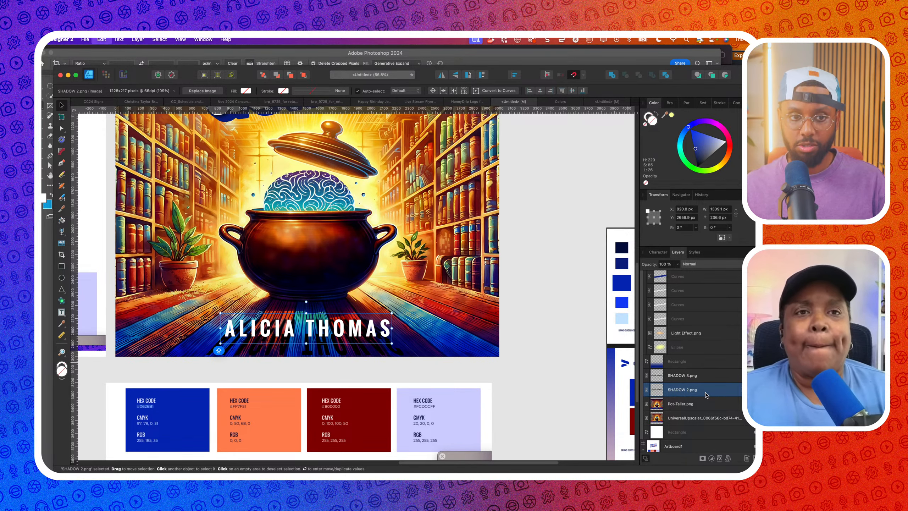
pyautogui.press('Delete')
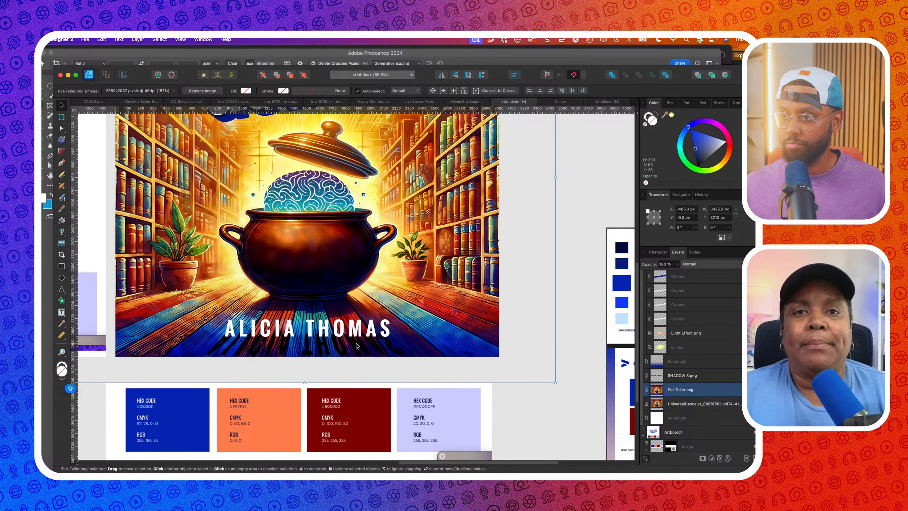
# Select SHADOW 3.png and centre it under the name, undoing an accidental rectangle move
pyautogui.scroll(3, 310, 342)
pyautogui.click(229, 344)
pyautogui.scroll(2, 217, 345)
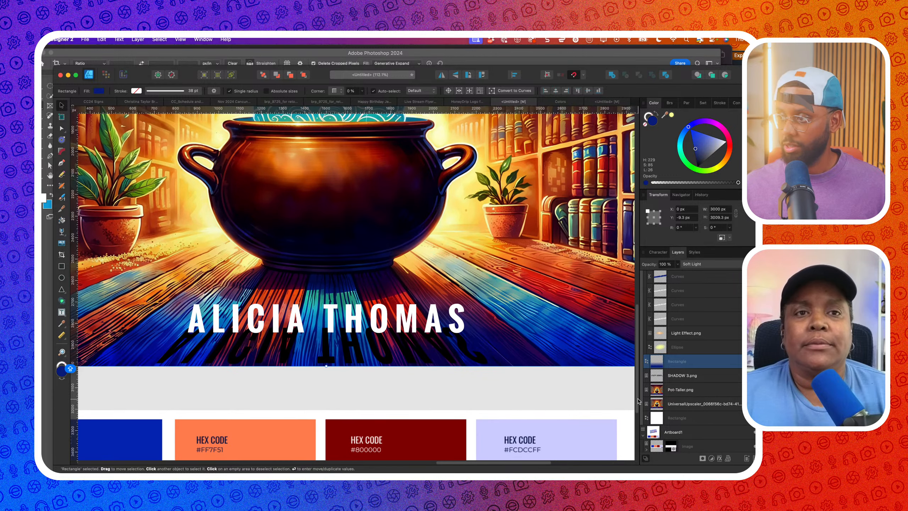
pyautogui.click(682, 376)
pyautogui.scroll(3, 202, 347)
pyautogui.moveTo(203, 348); pyautogui.dragTo(208, 353)
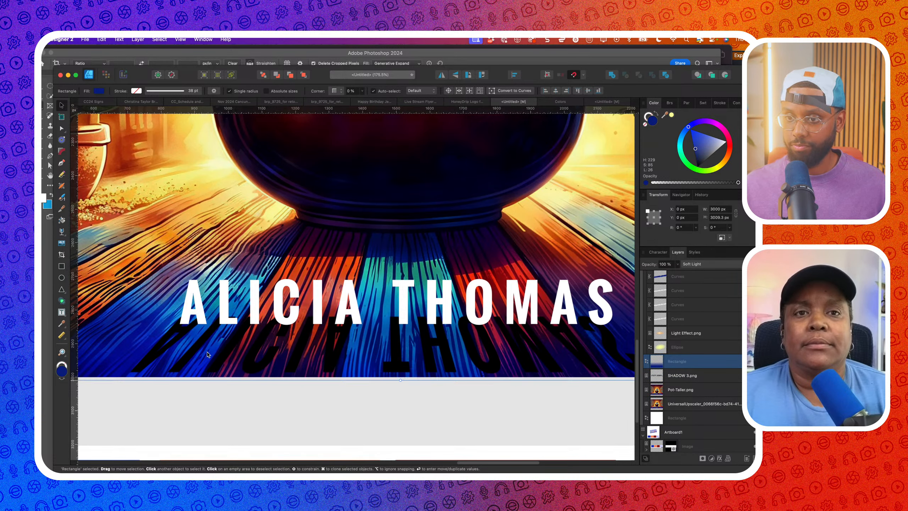
pyautogui.press('super+z')
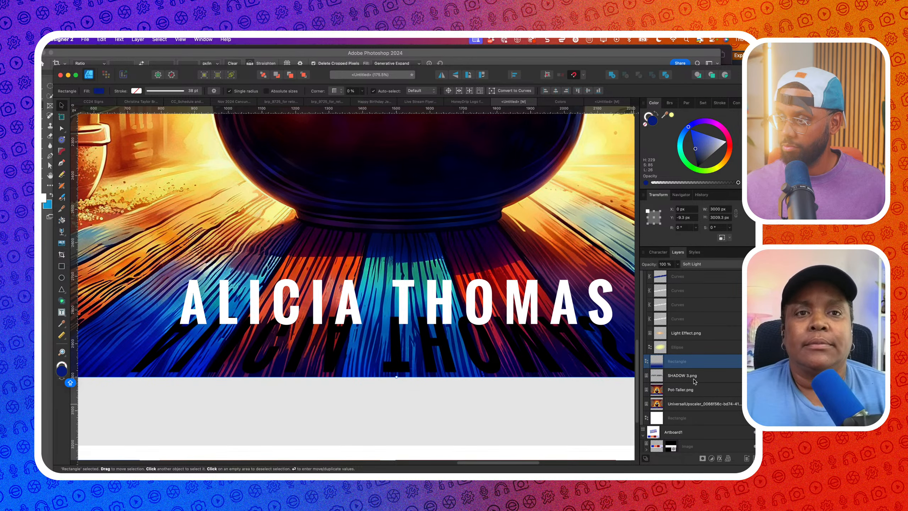
pyautogui.click(682, 376)
pyautogui.moveTo(335, 337); pyautogui.dragTo(335, 344)
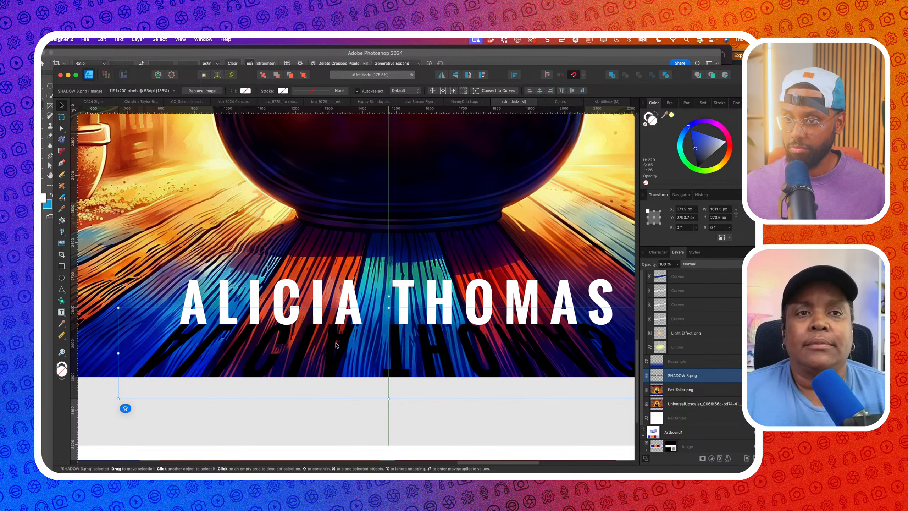
# Enlarge the shadow slightly and nudge it left and up to match the letters
pyautogui.scroll(-3, 336, 344)
pyautogui.hscroll(5, 447, 349)
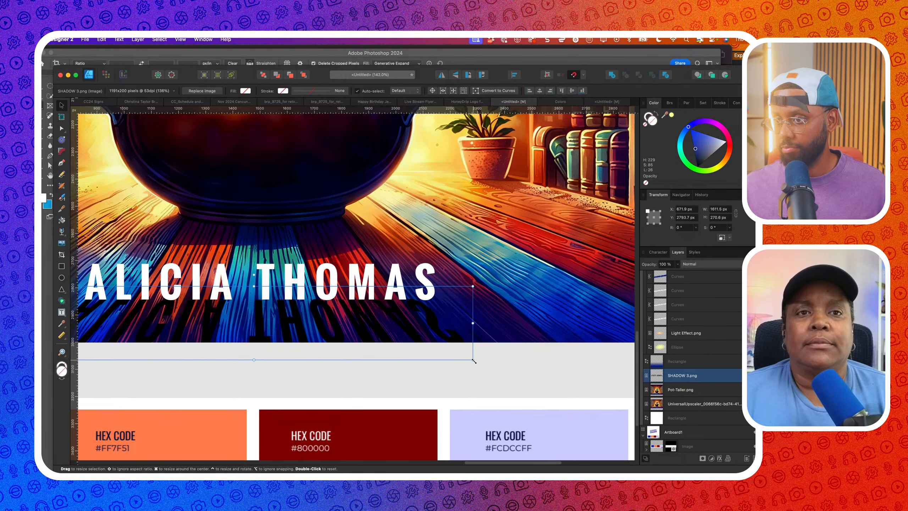
pyautogui.moveTo(473, 361); pyautogui.dragTo(485, 370)
pyautogui.hscroll(-8, 230, 327)
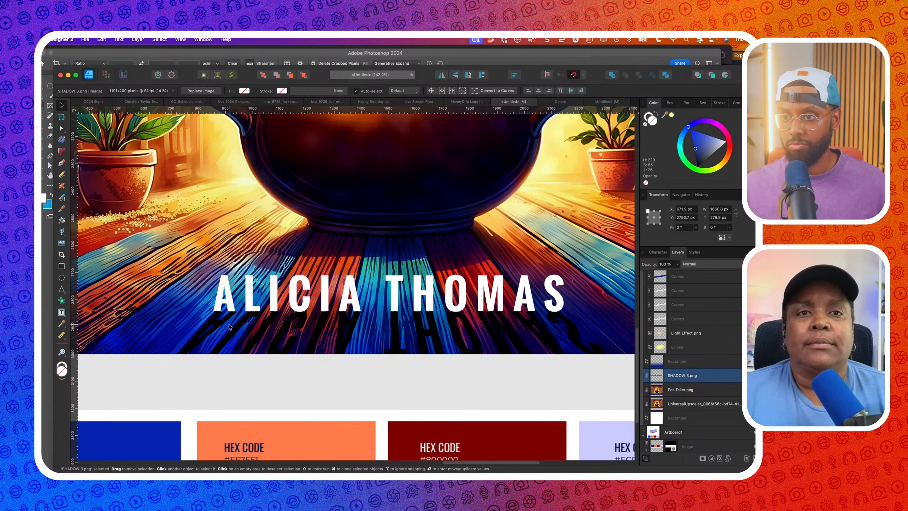
pyautogui.scroll(5, 229, 327)
pyautogui.moveTo(247, 336); pyautogui.dragTo(244, 338)
pyautogui.scroll(-3, 244, 338)
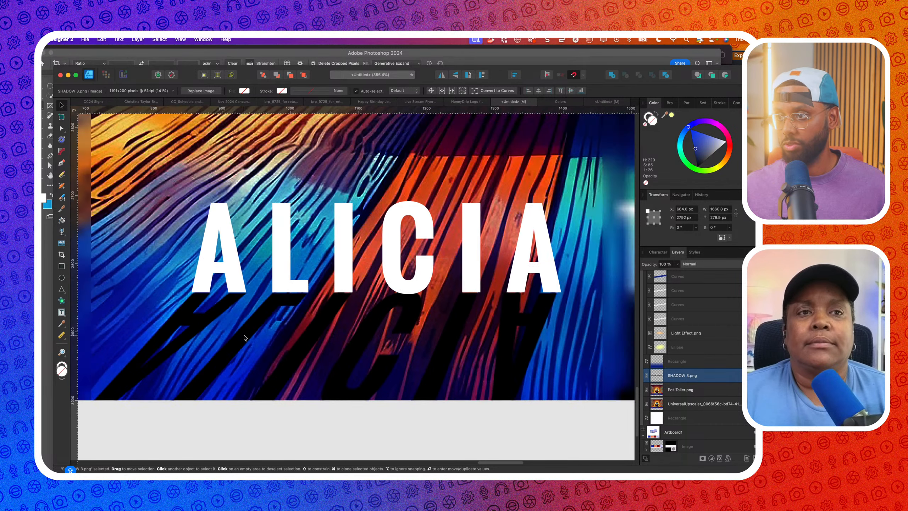
pyautogui.hscroll(10, 244, 338)
pyautogui.scroll(-3, 244, 337)
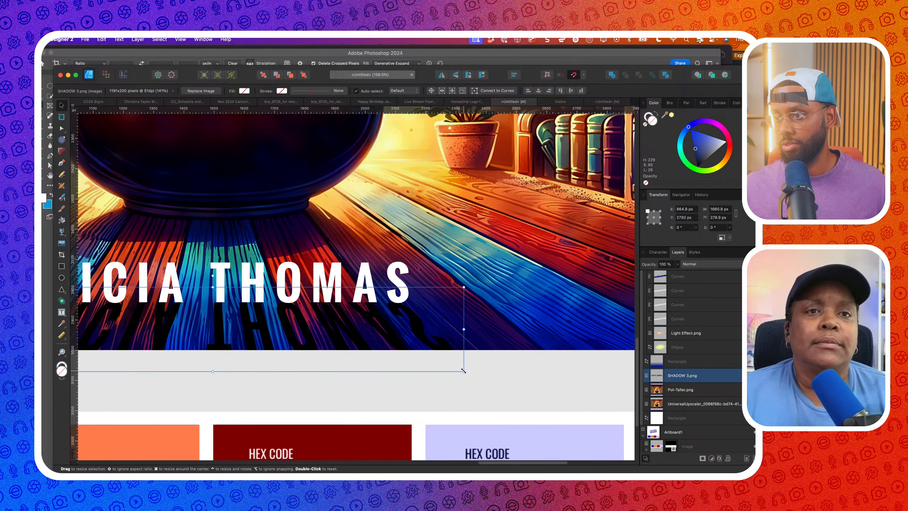
pyautogui.moveTo(465, 372); pyautogui.dragTo(467, 375)
pyautogui.hscroll(-5, 467, 377)
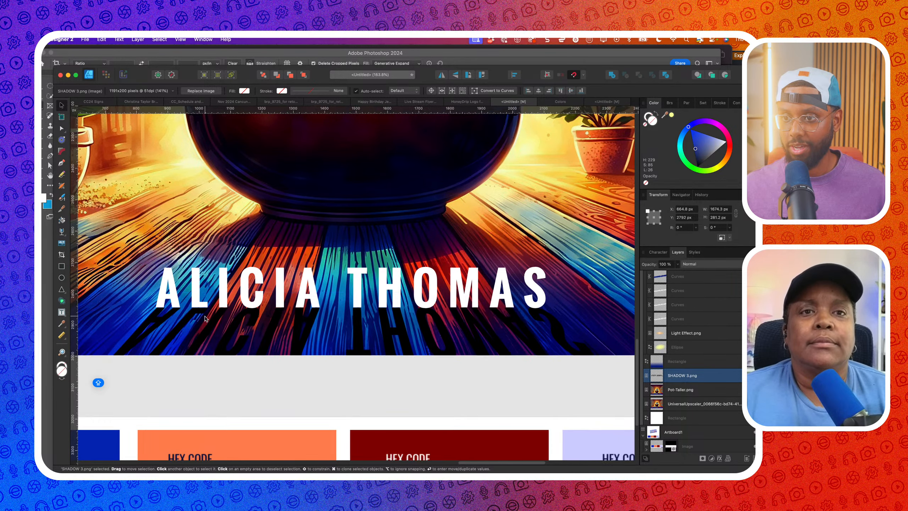
pyautogui.scroll(5, 205, 315)
pyautogui.hscroll(-2, 250, 268)
pyautogui.scroll(3, 215, 331)
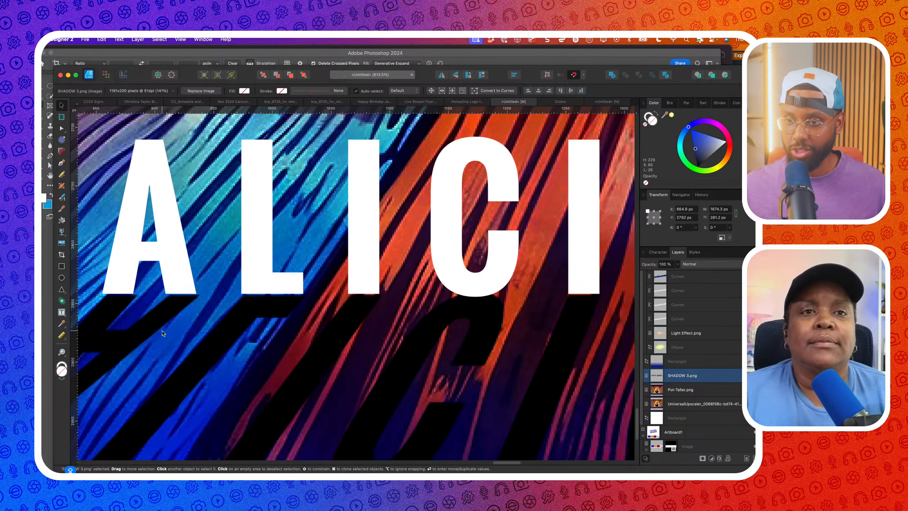
pyautogui.moveTo(184, 352); pyautogui.dragTo(183, 353)
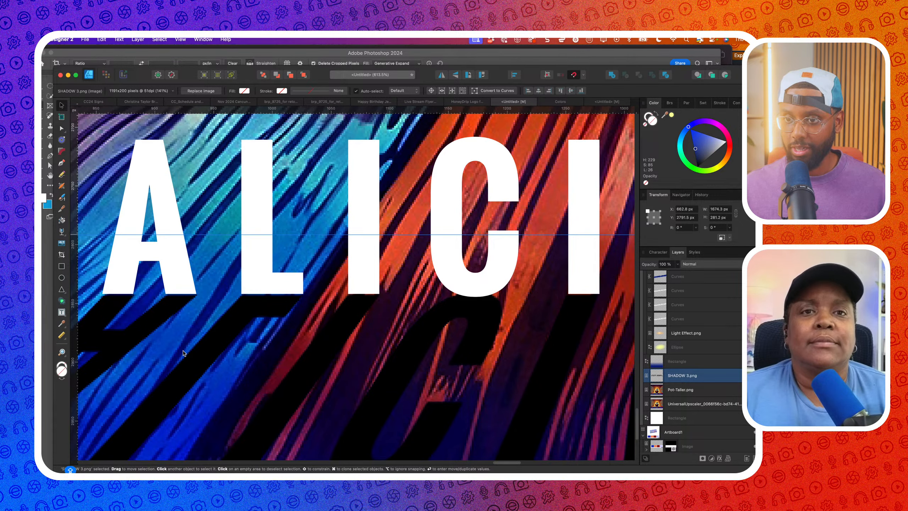
pyautogui.scroll(3, 182, 352)
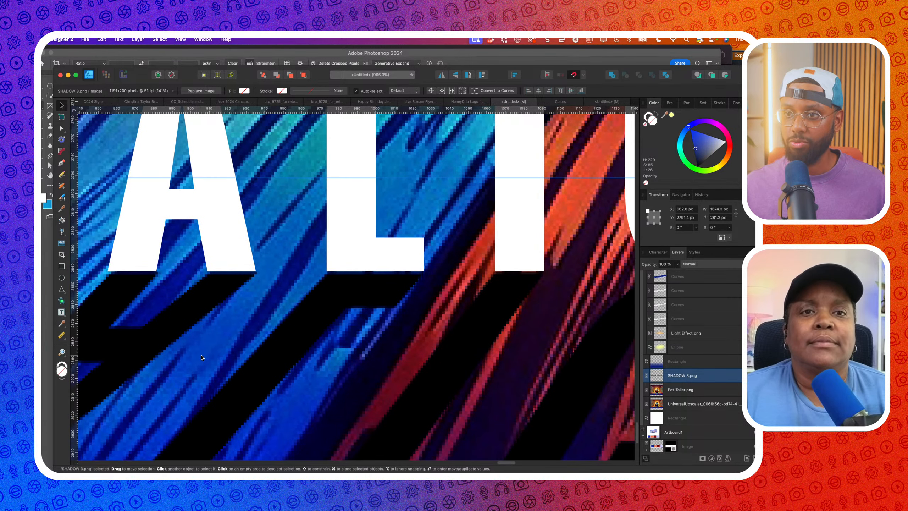
pyautogui.moveTo(199, 359); pyautogui.dragTo(199, 355)
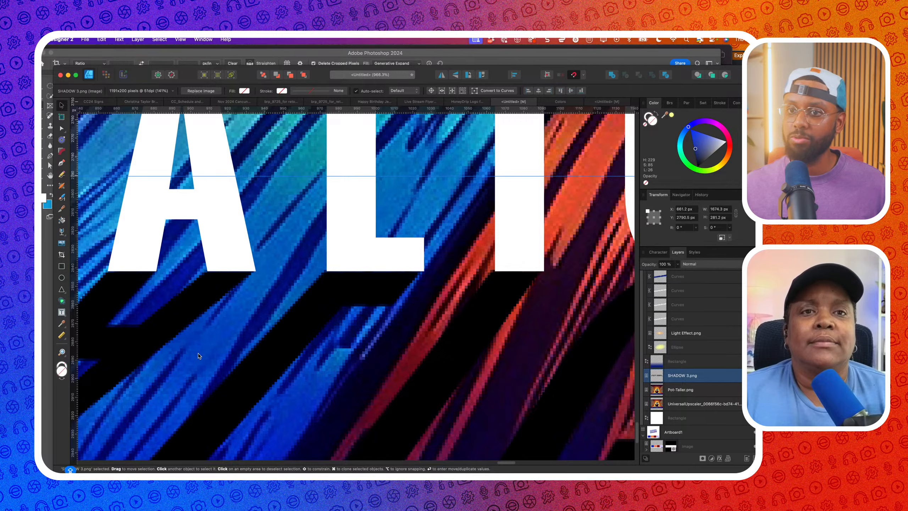
pyautogui.scroll(-5, 199, 356)
pyautogui.hscroll(2, 172, 348)
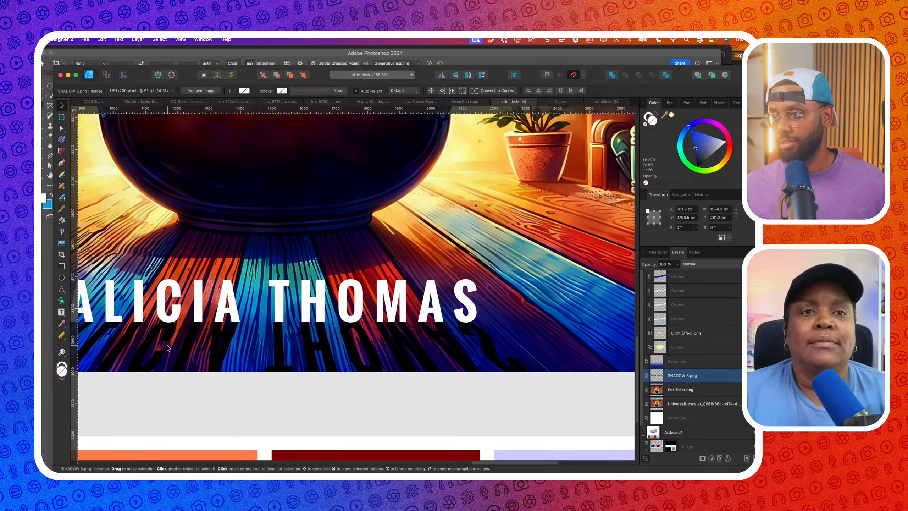
pyautogui.hscroll(2, 168, 348)
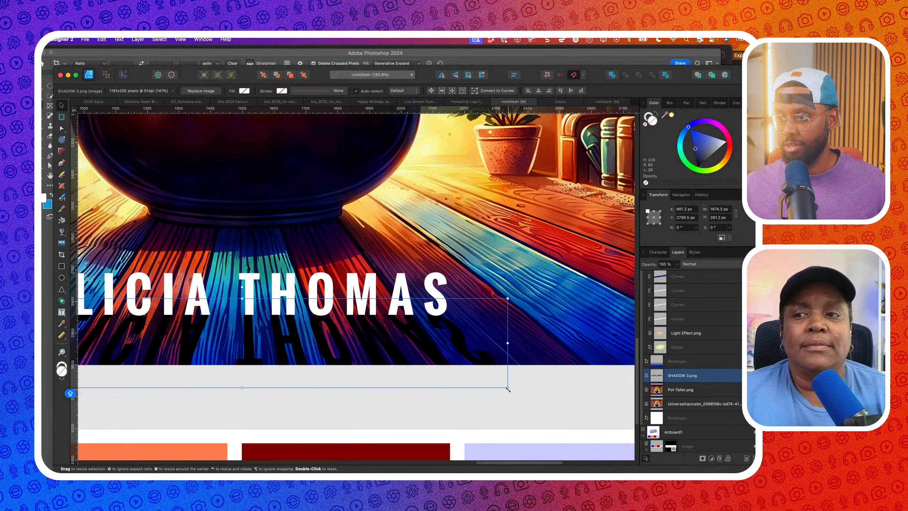
pyautogui.moveTo(509, 389); pyautogui.dragTo(511, 391)
pyautogui.scroll(-5, 510, 392)
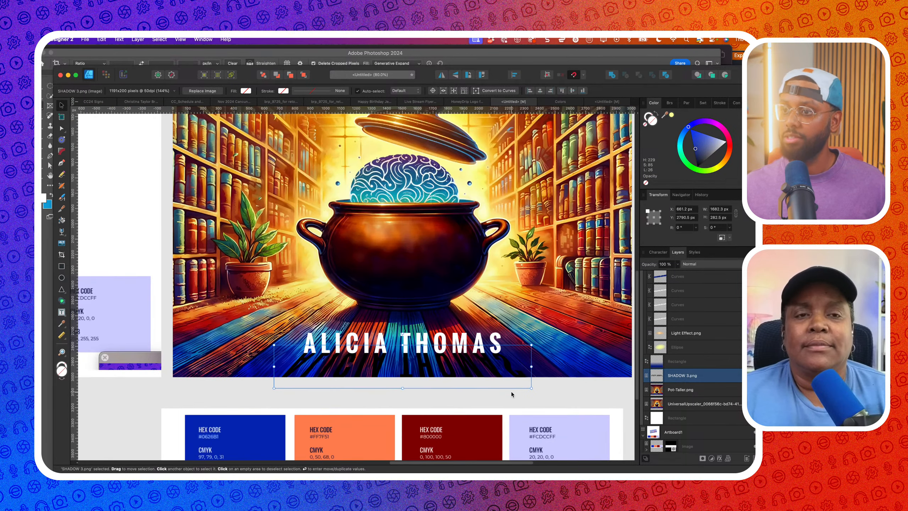
# Give the SHADOW 3.png layer a Gaussian Blur effect with a 0.8 px radius
pyautogui.rightClick(512, 393)
pyautogui.click(411, 370)
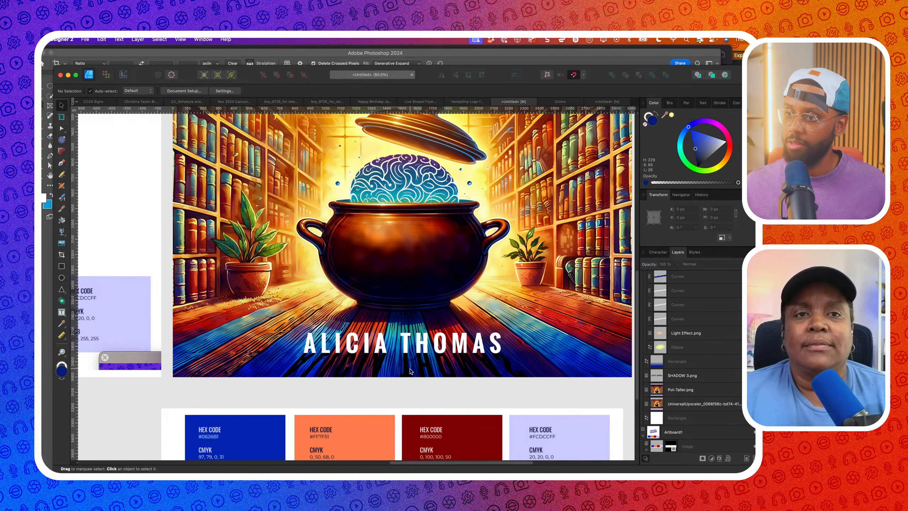
pyautogui.click(438, 371)
pyautogui.click(677, 380)
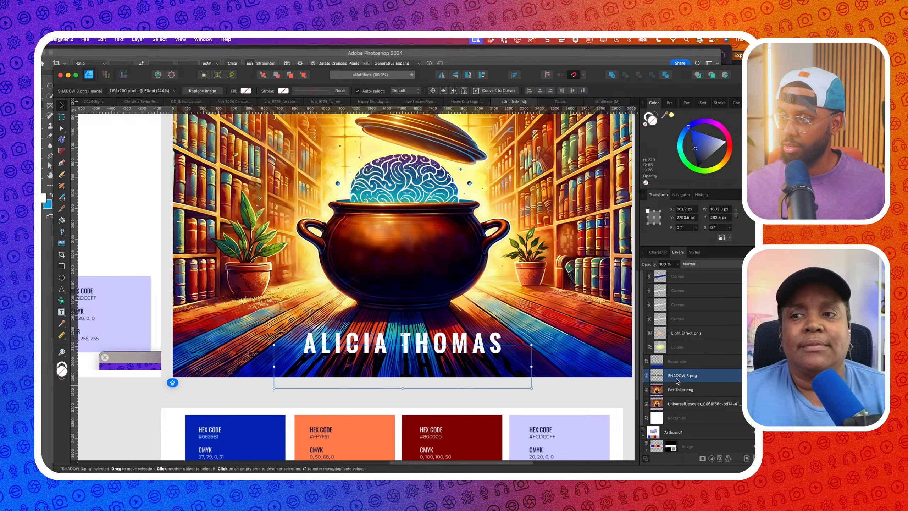
pyautogui.click(719, 458)
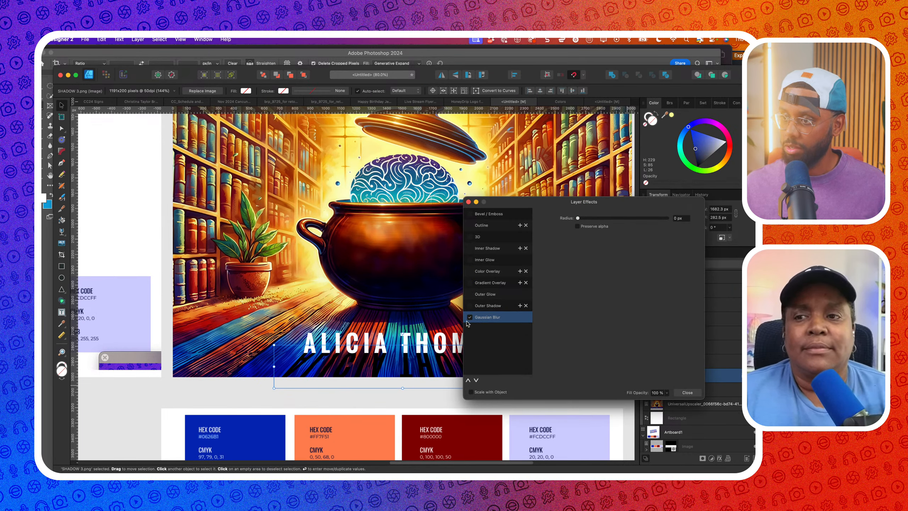
pyautogui.moveTo(578, 218); pyautogui.dragTo(600, 223)
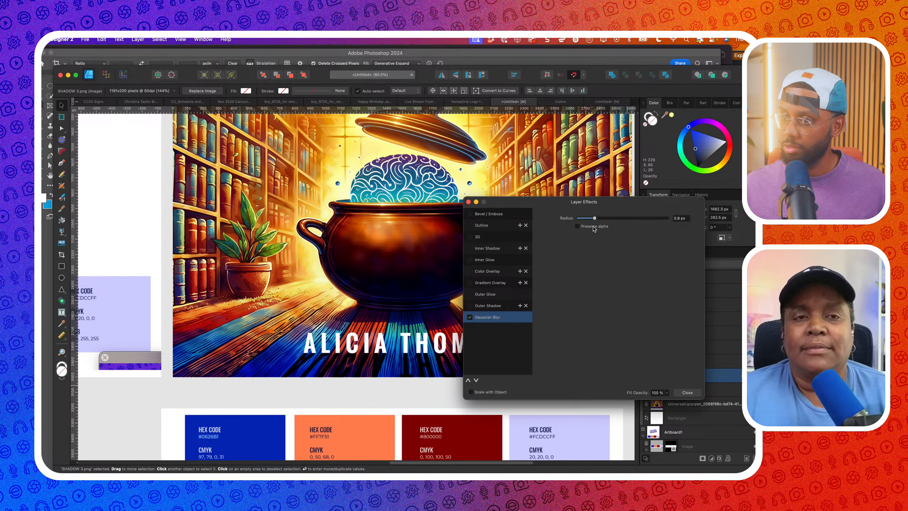
pyautogui.click(684, 392)
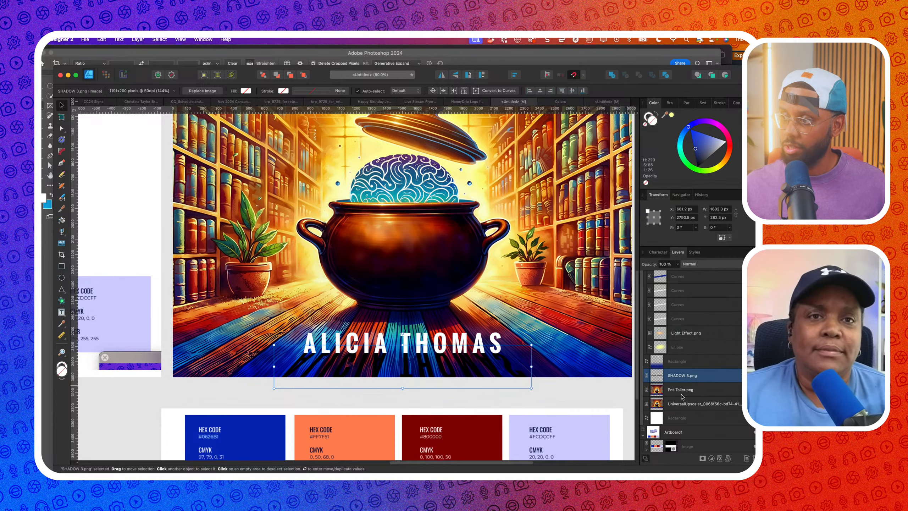
# Drag a vertical linear transparency fade down the shadow and raise its start point
pyautogui.click(62, 233)
pyautogui.scroll(5, 392, 364)
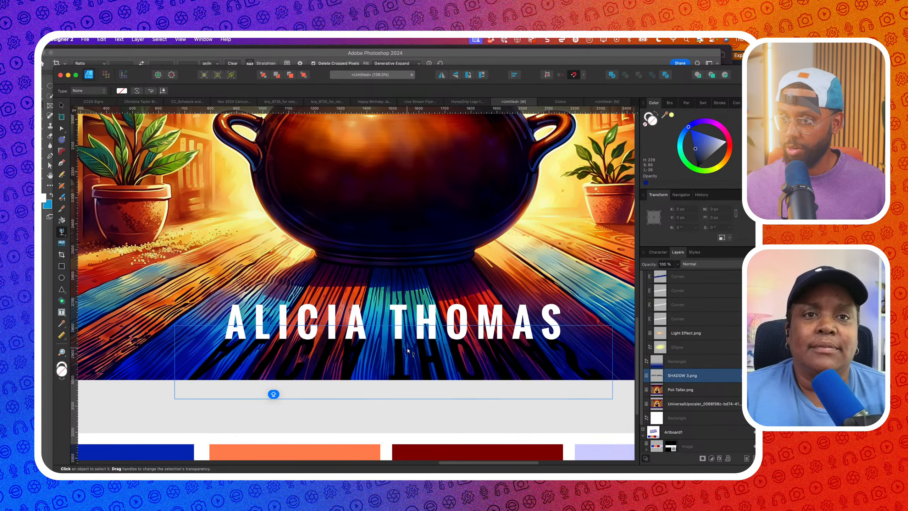
pyautogui.moveTo(407, 347); pyautogui.dragTo(407, 380)
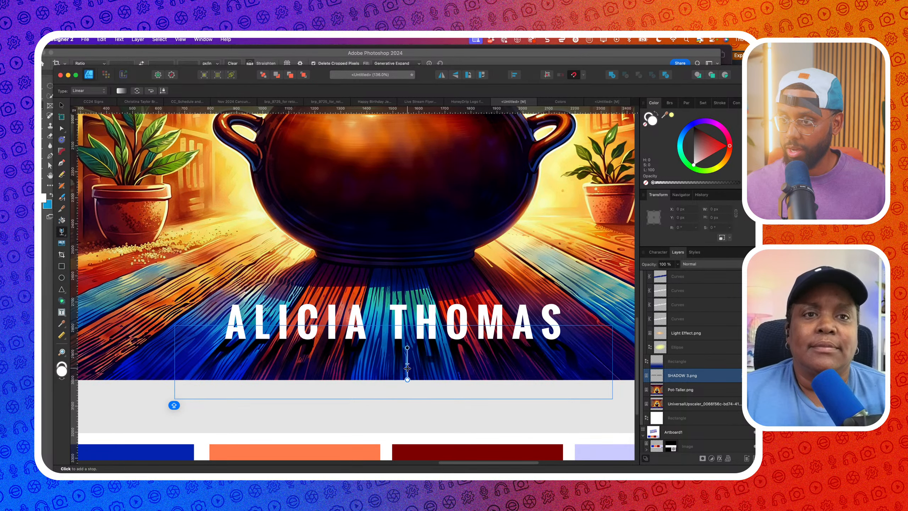
pyautogui.press('capslock')
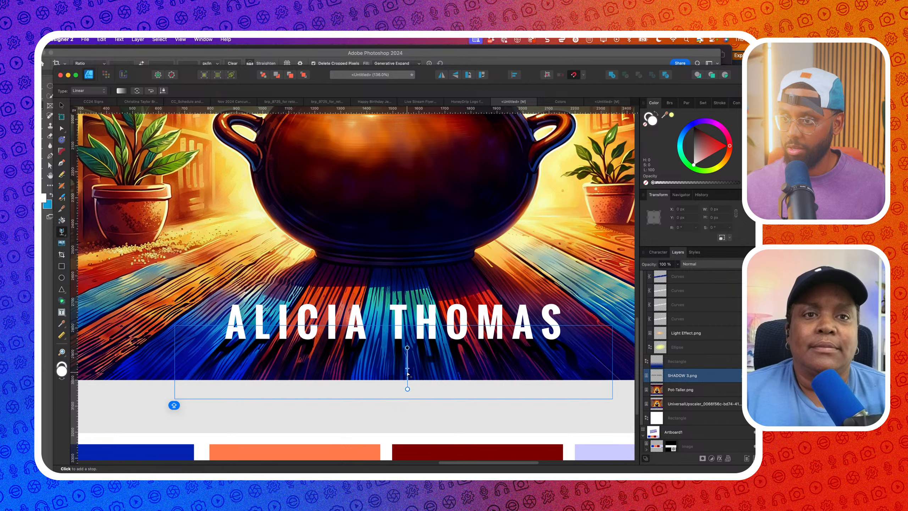
pyautogui.moveTo(407, 347); pyautogui.dragTo(407, 342)
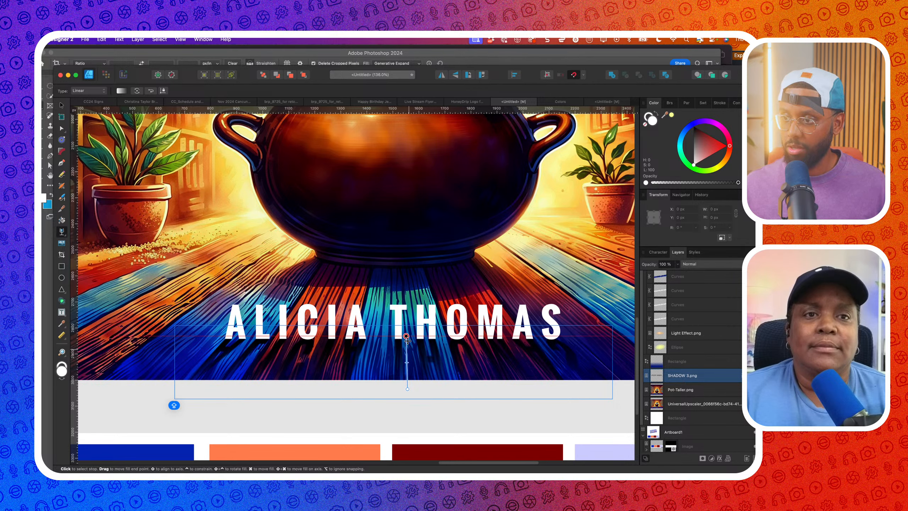
pyautogui.scroll(-5, 407, 338)
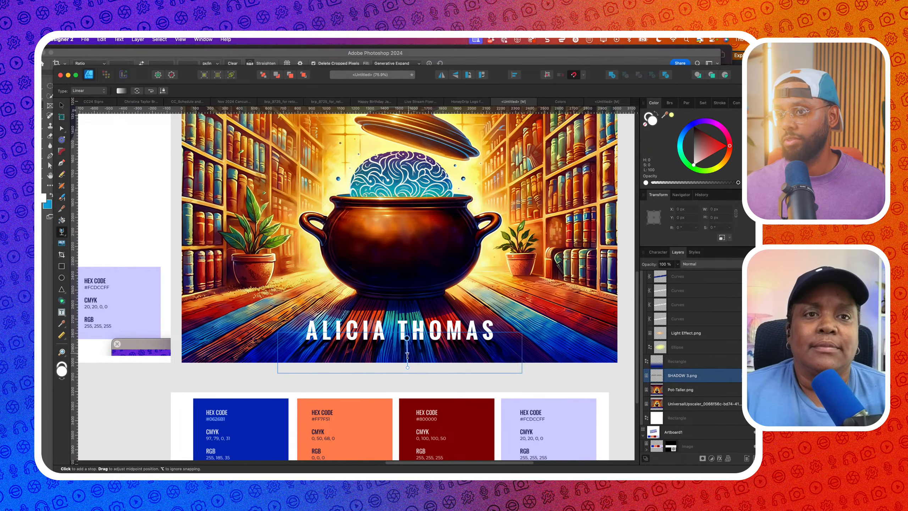
pyautogui.scroll(-2, 408, 353)
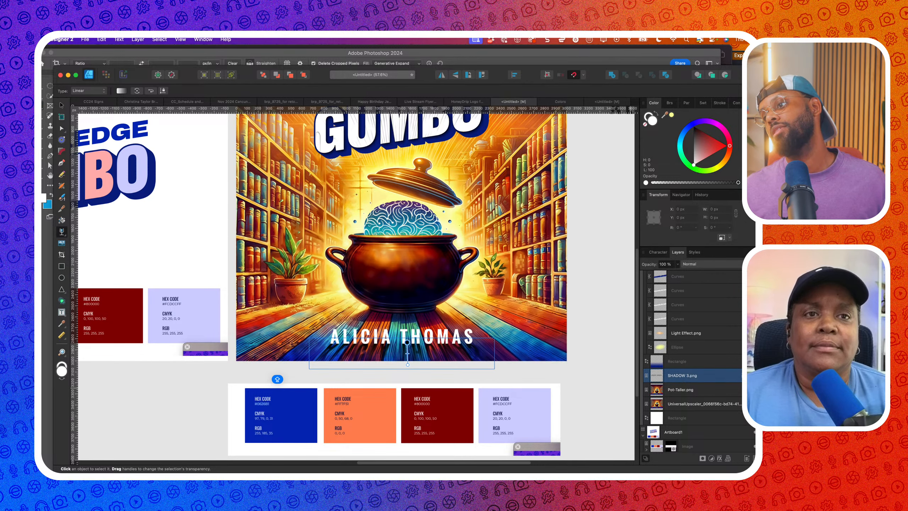
# Drag the fade's lower end handle further down, then deselect the shadow with the Move Tool
pyautogui.scroll(-3, 552, 350)
pyautogui.scroll(4, 450, 356)
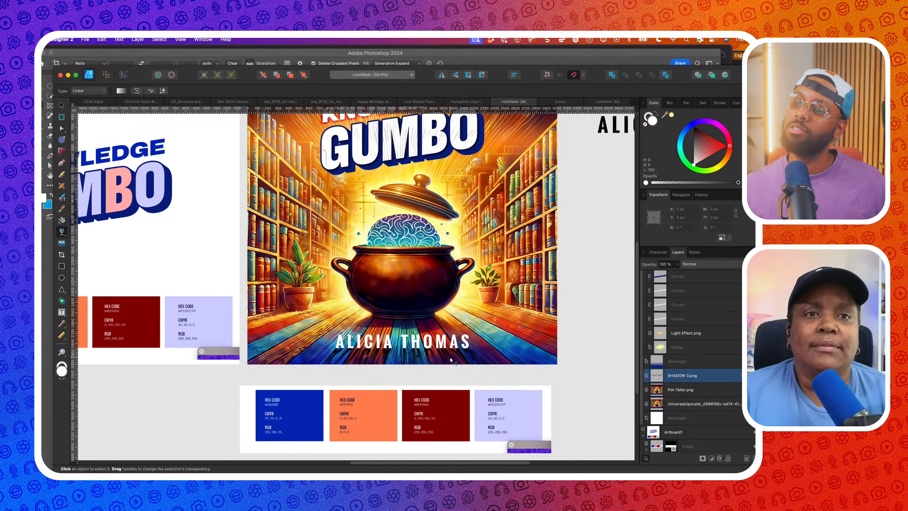
pyautogui.scroll(5, 407, 373)
pyautogui.moveTo(398, 367); pyautogui.dragTo(394, 385)
pyautogui.scroll(-6, 400, 377)
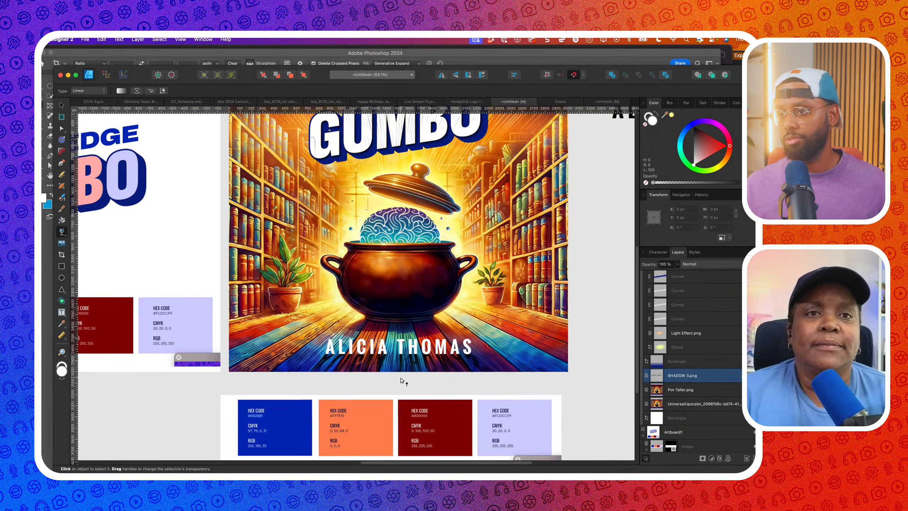
pyautogui.hscroll(2, 400, 380)
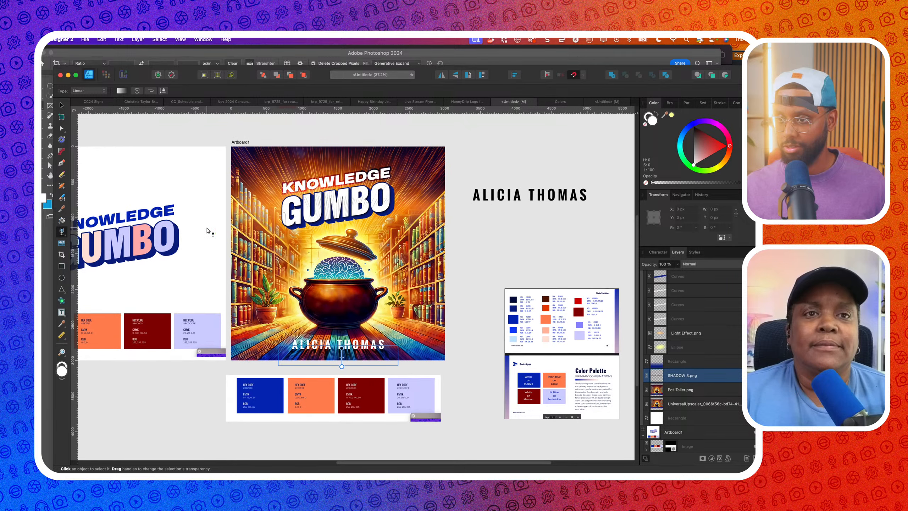
pyautogui.click(61, 106)
pyautogui.click(225, 134)
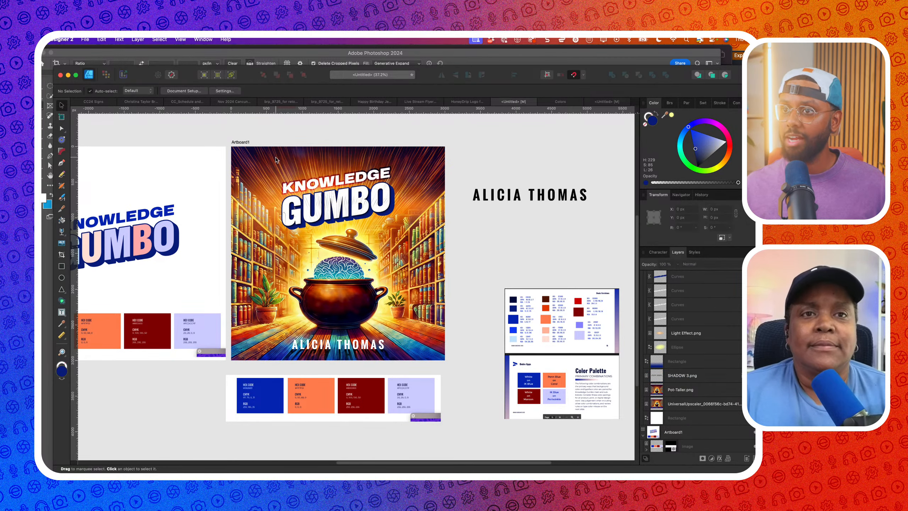
pyautogui.scroll(3, 267, 201)
pyautogui.scroll(-2, 267, 209)
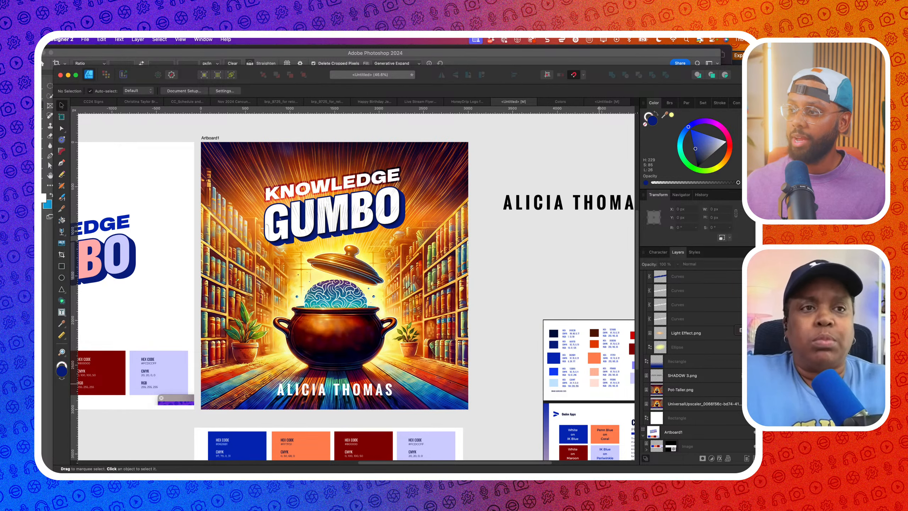
# Switch to Chrome's PodPak tab and scroll through thepodpak.com's packages and cover examples
pyautogui.click(786, 388)
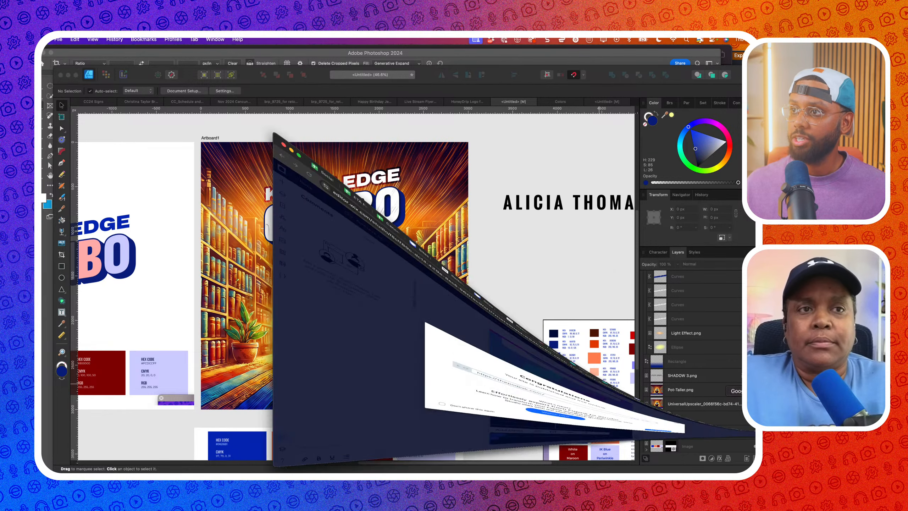
pyautogui.click(543, 54)
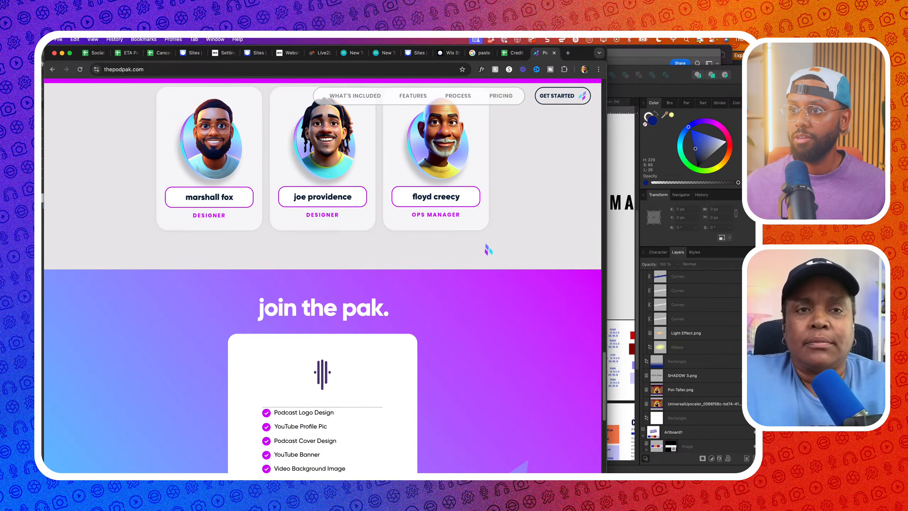
pyautogui.scroll(-1, 484, 248)
pyautogui.scroll(3, 483, 247)
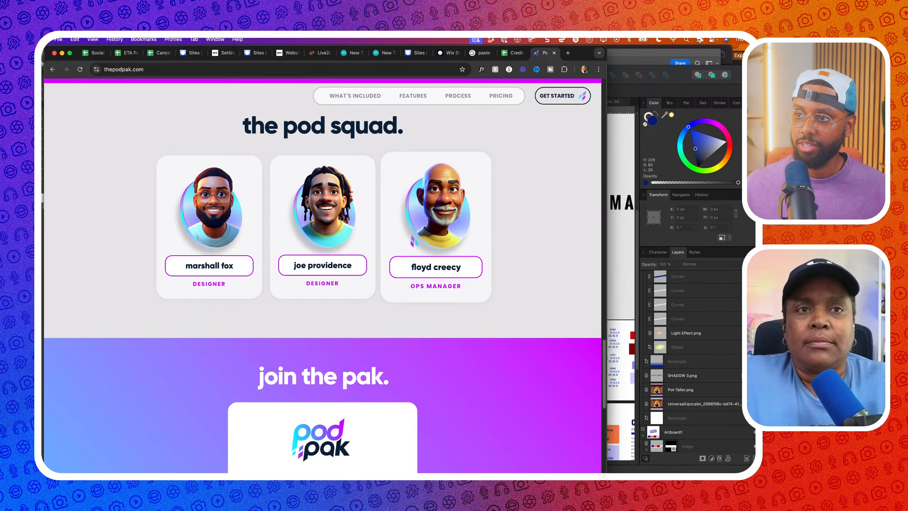
pyautogui.scroll(-2, 458, 338)
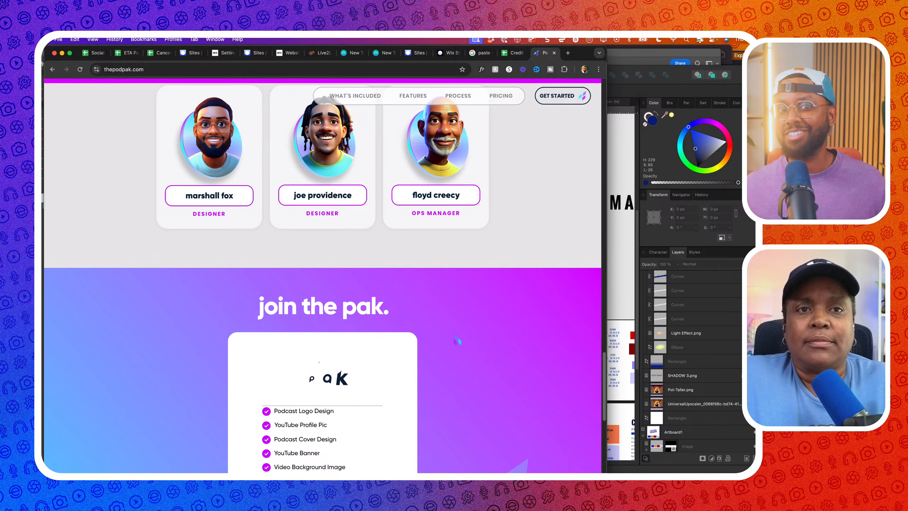
pyautogui.scroll(-4, 458, 341)
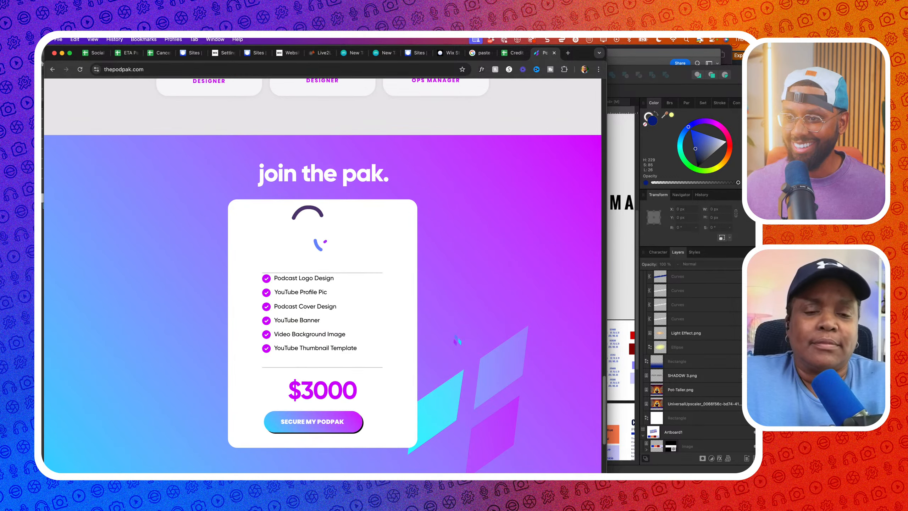
pyautogui.scroll(1, 334, 334)
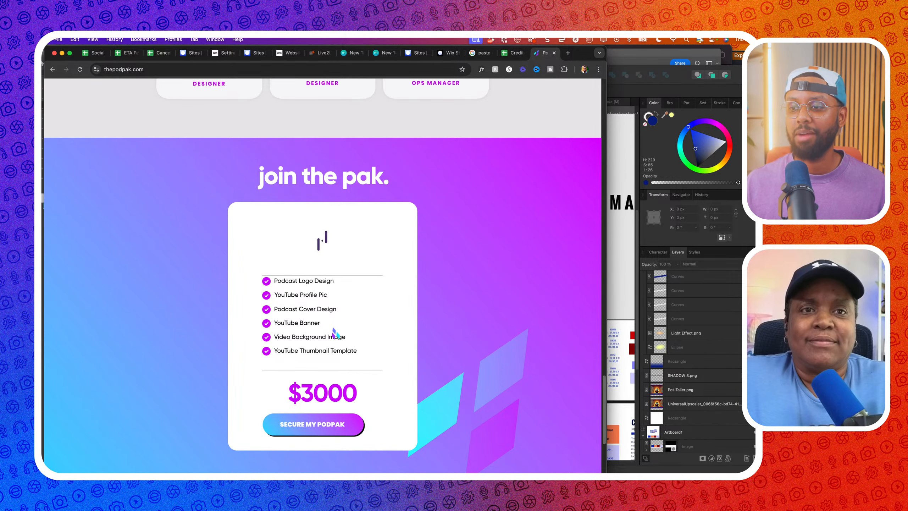
pyautogui.scroll(5, 335, 334)
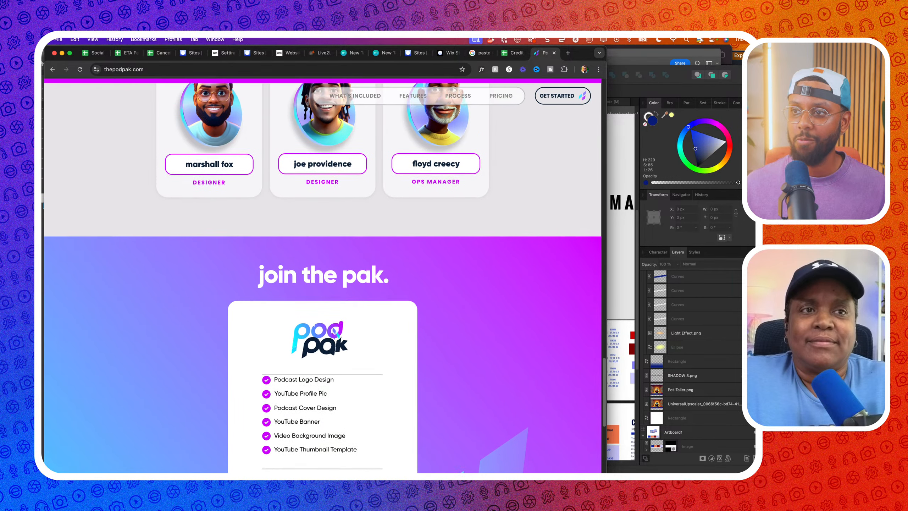
pyautogui.scroll(10, 335, 334)
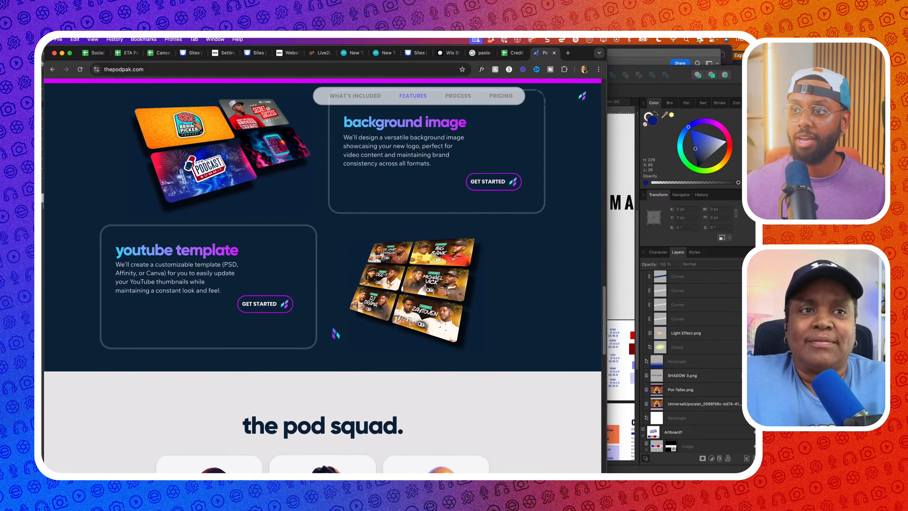
pyautogui.scroll(15, 335, 334)
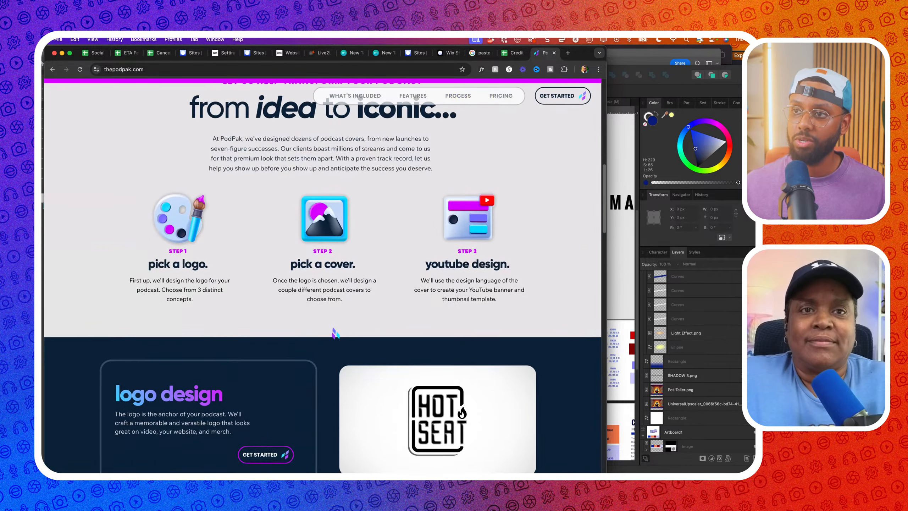
pyautogui.scroll(6, 335, 333)
pyautogui.scroll(-2, 337, 334)
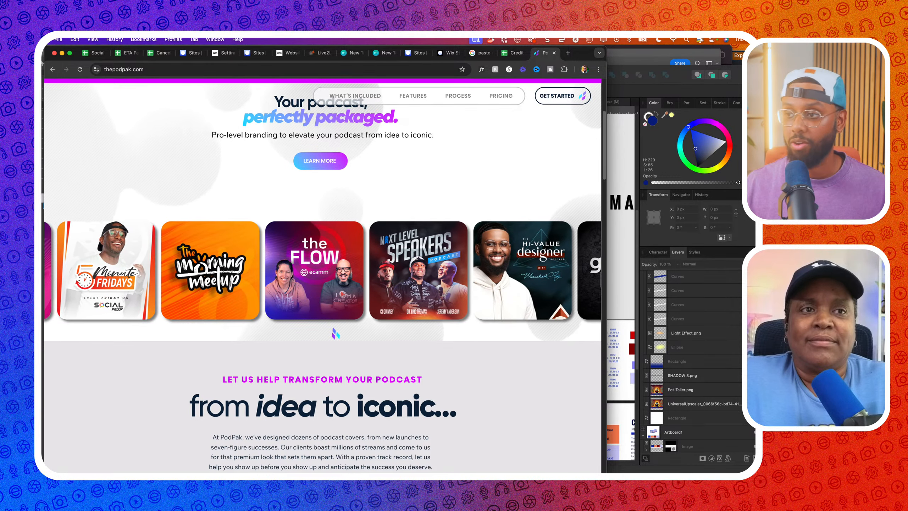
pyautogui.scroll(-2, 335, 334)
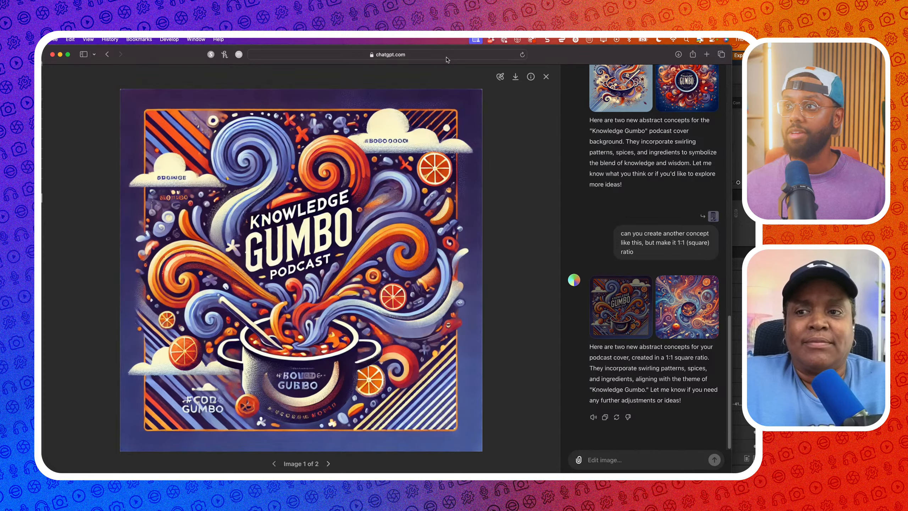
# Load instagram.com/ecammnetwork from Safari's address bar
pyautogui.click(447, 56)
pyautogui.press('BackSpace')
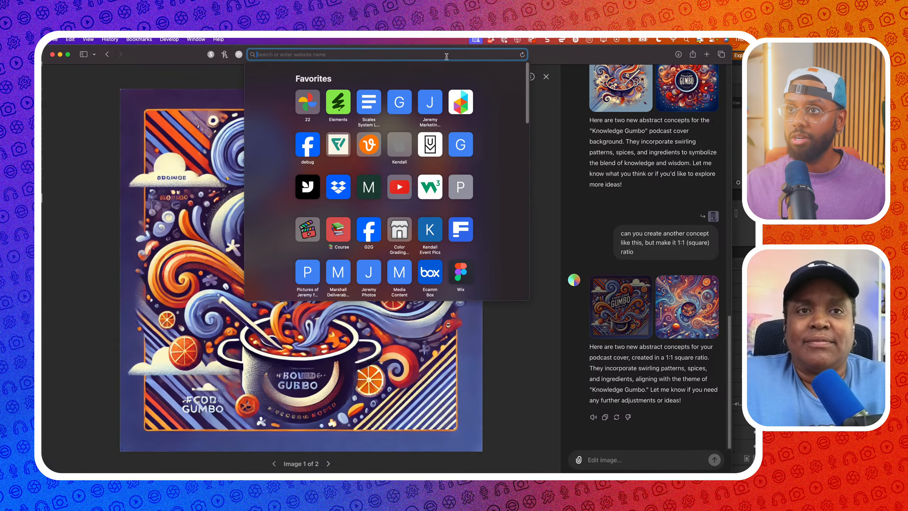
pyautogui.write('INST')
pyautogui.press('Right')
pyautogui.write('/EC')
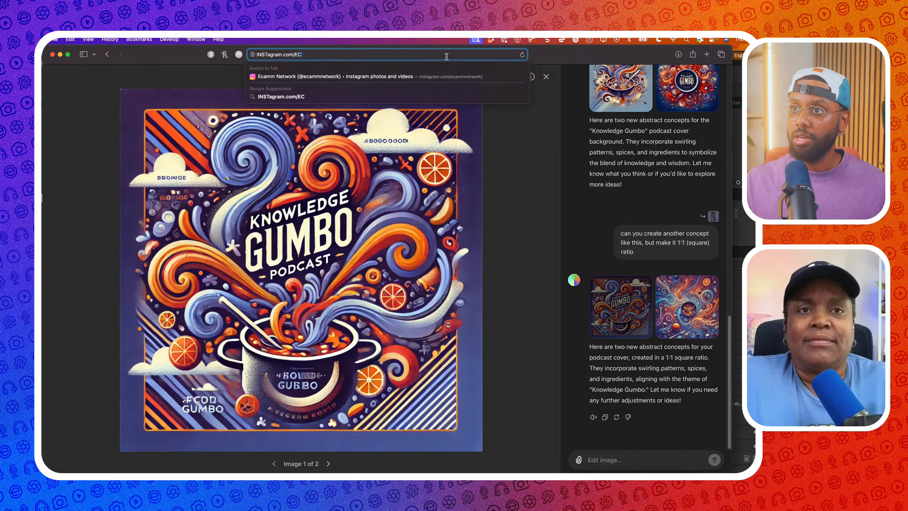
pyautogui.write('AMMNETWORK')
pyautogui.press('Return')
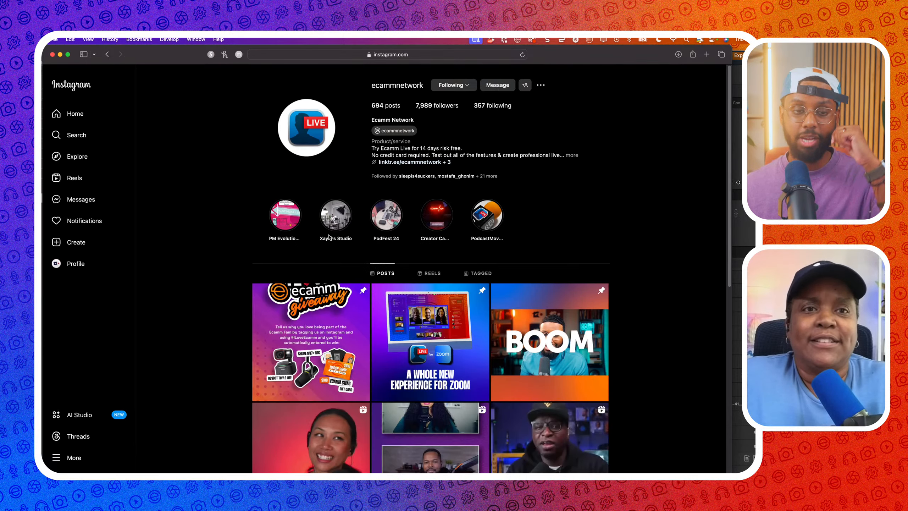
# Scroll the Ecamm profile grid and view the I Love Ecamm giveaway post
pyautogui.scroll(-1, 330, 237)
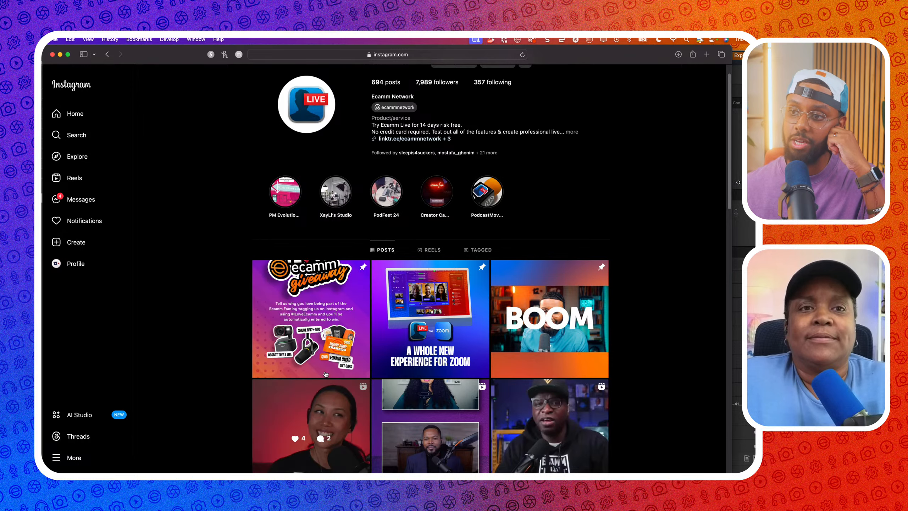
pyautogui.scroll(-6, 311, 281)
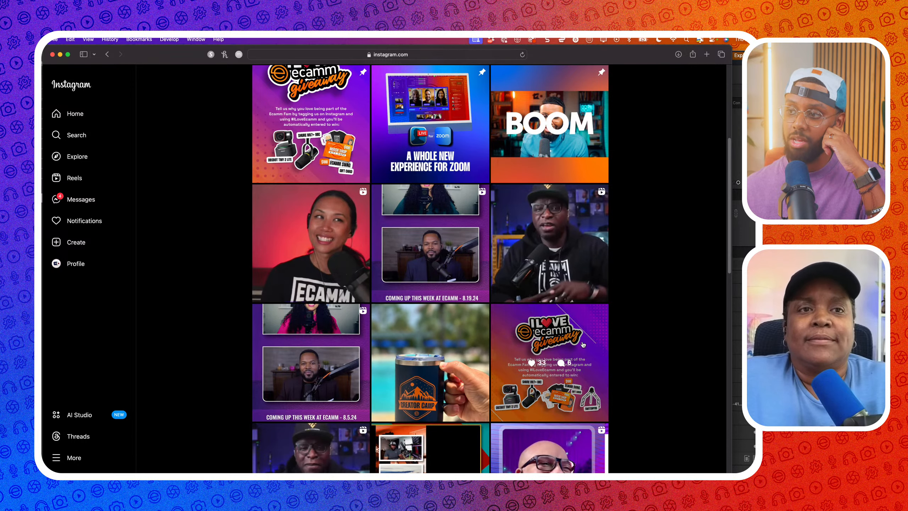
pyautogui.click(555, 379)
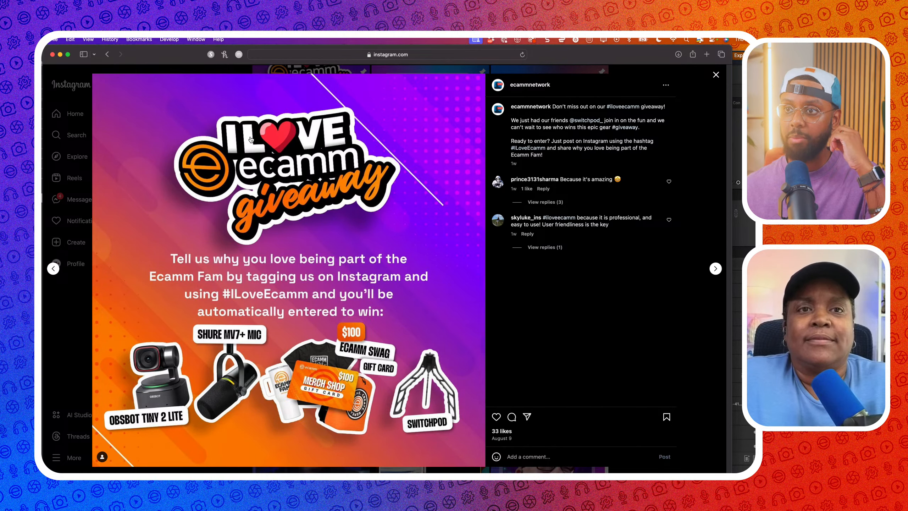
pyautogui.click(716, 75)
# Scroll further and view the Creator Camp tickets on sale post
pyautogui.scroll(-8, 601, 210)
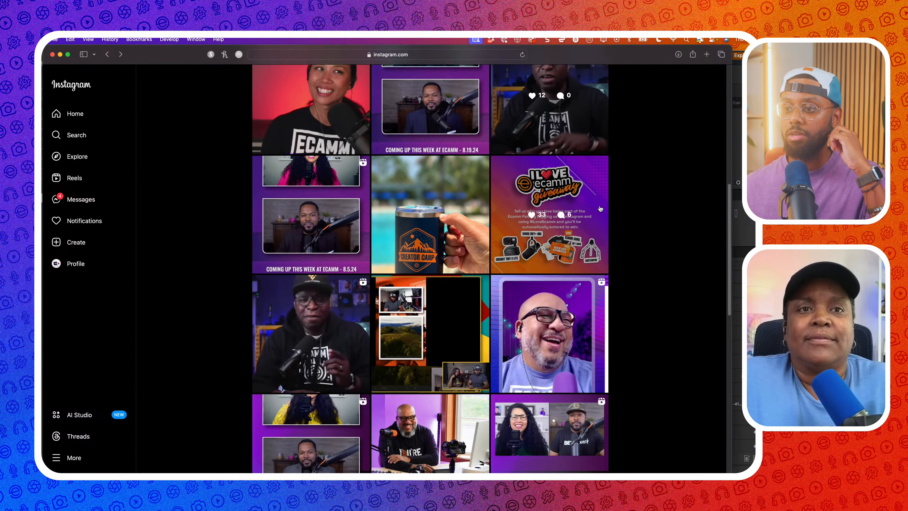
pyautogui.scroll(-10, 600, 210)
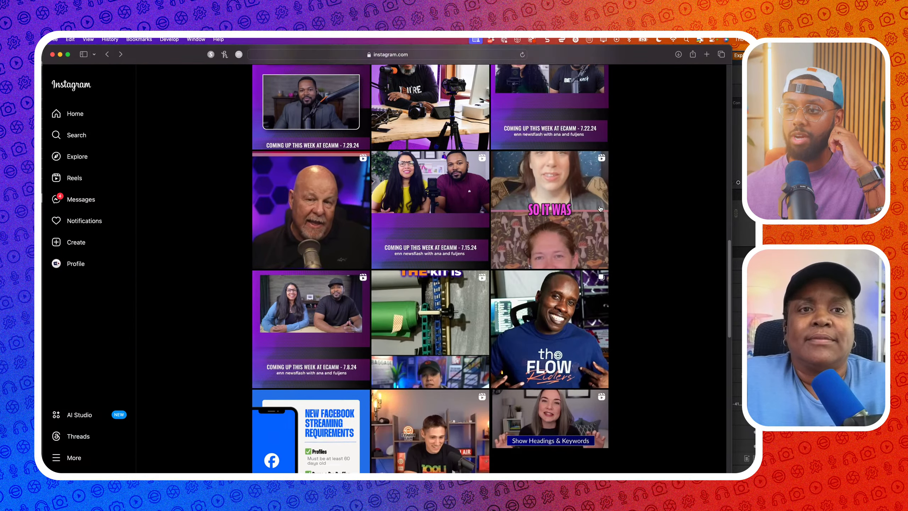
pyautogui.scroll(-10, 600, 210)
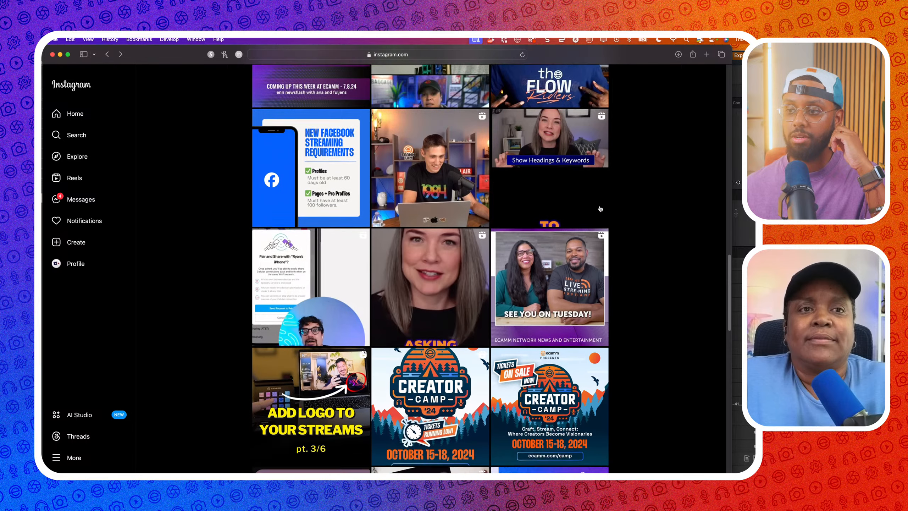
pyautogui.click(527, 333)
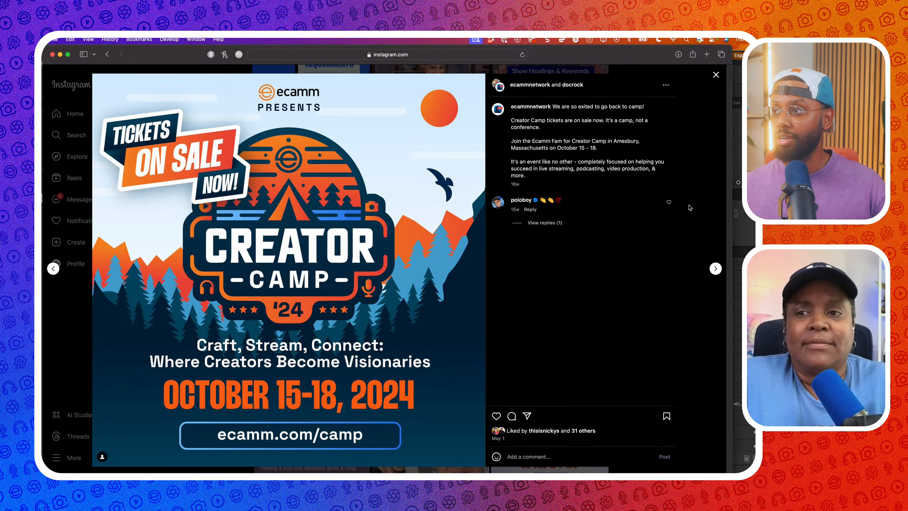
pyautogui.click(713, 190)
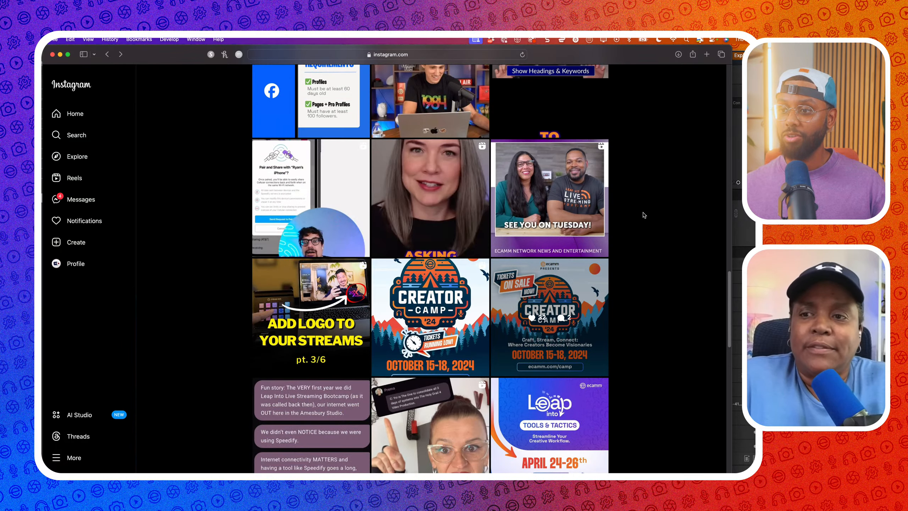
# View the ECAMM Challenge 2024 post, then drag the Safari window aside
pyautogui.scroll(-3, 643, 214)
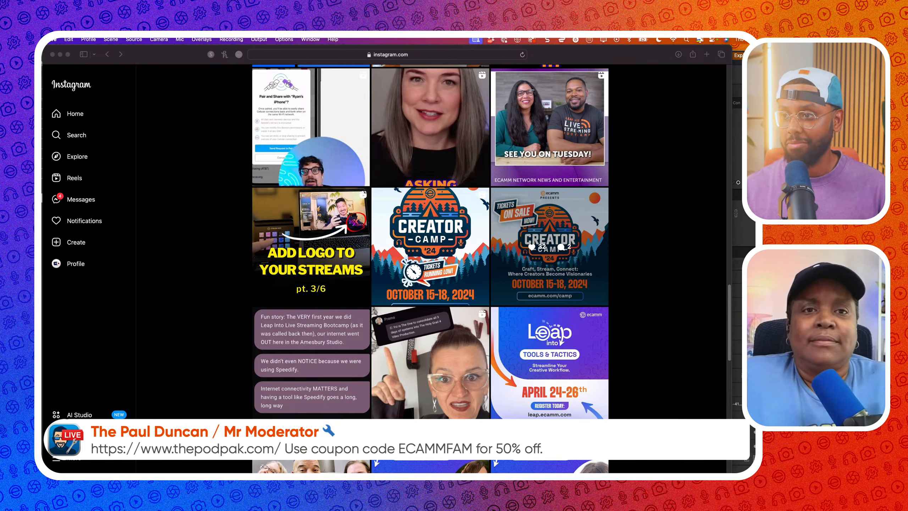
pyautogui.click(690, 336)
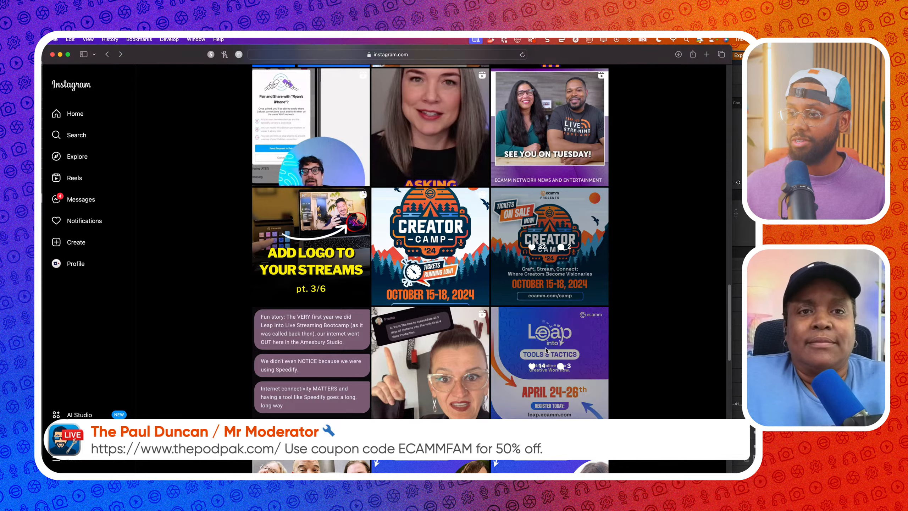
pyautogui.scroll(-13, 549, 338)
pyautogui.scroll(-13, 549, 338)
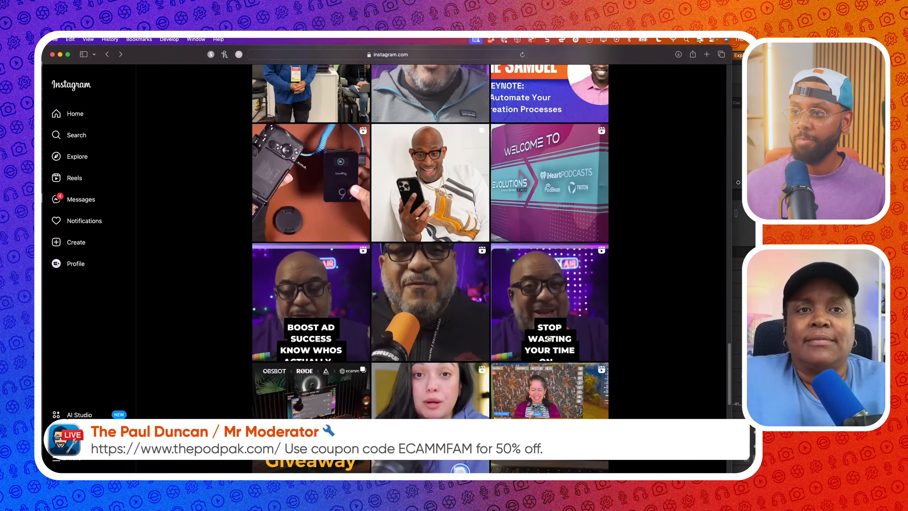
pyautogui.scroll(-8, 549, 338)
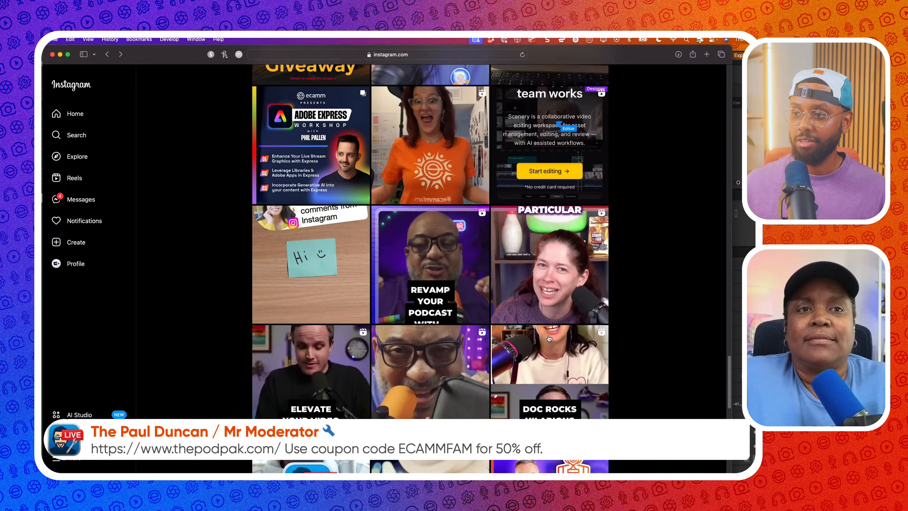
pyautogui.click(560, 278)
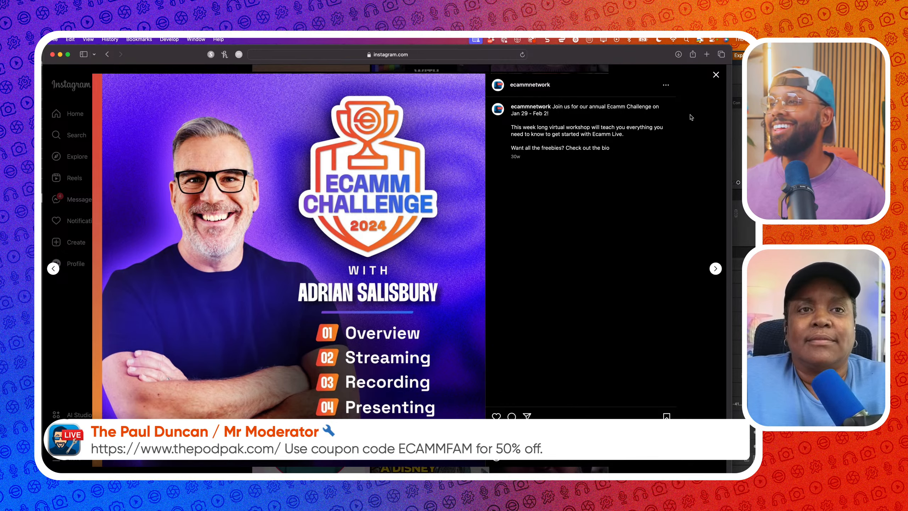
pyautogui.click(715, 75)
pyautogui.scroll(-6, 609, 171)
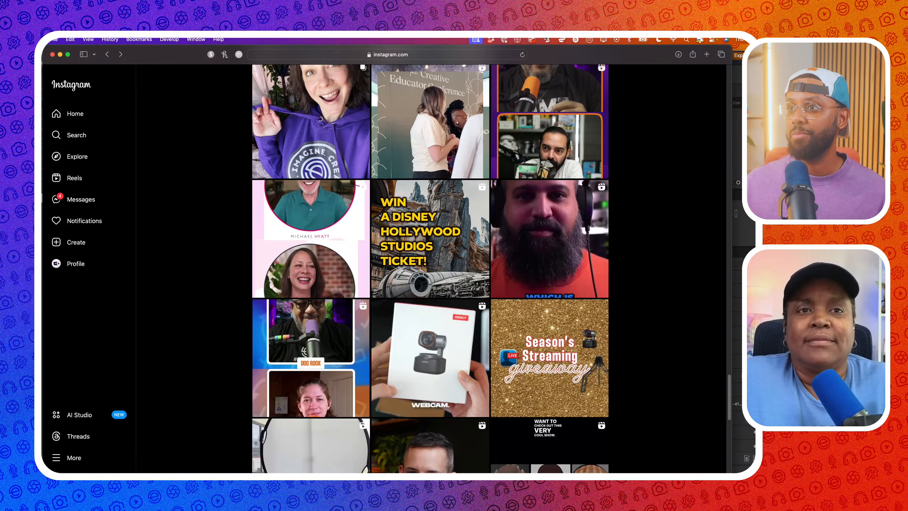
pyautogui.moveTo(561, 54); pyautogui.dragTo(556, 190)
pyautogui.click(516, 106)
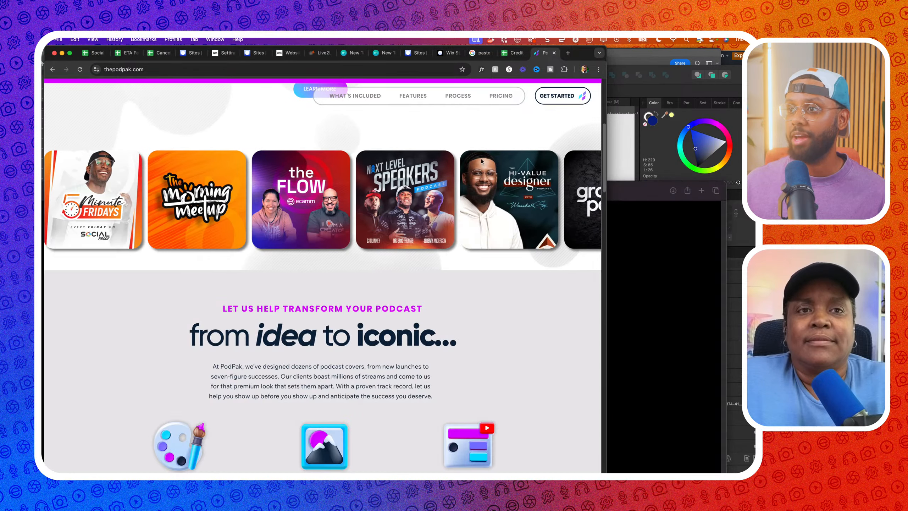
pyautogui.scroll(-6, 462, 183)
pyautogui.scroll(-15, 461, 182)
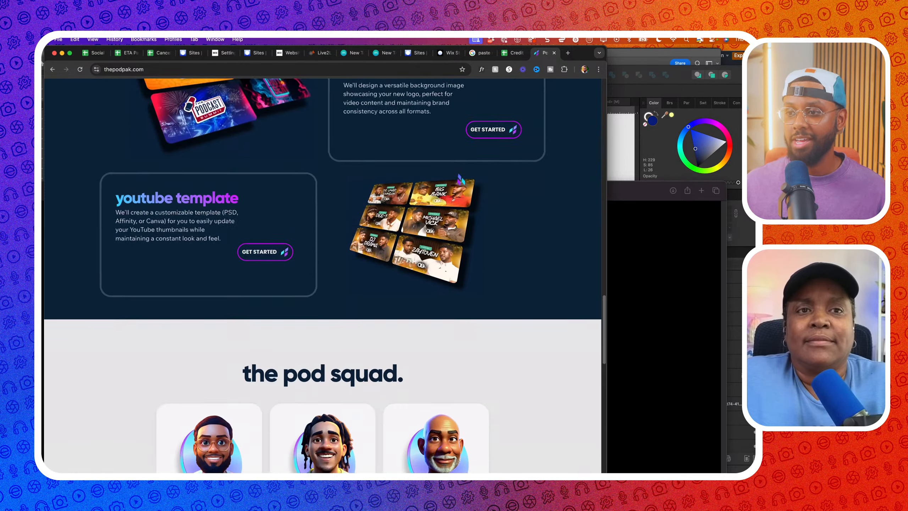
pyautogui.scroll(-8, 460, 179)
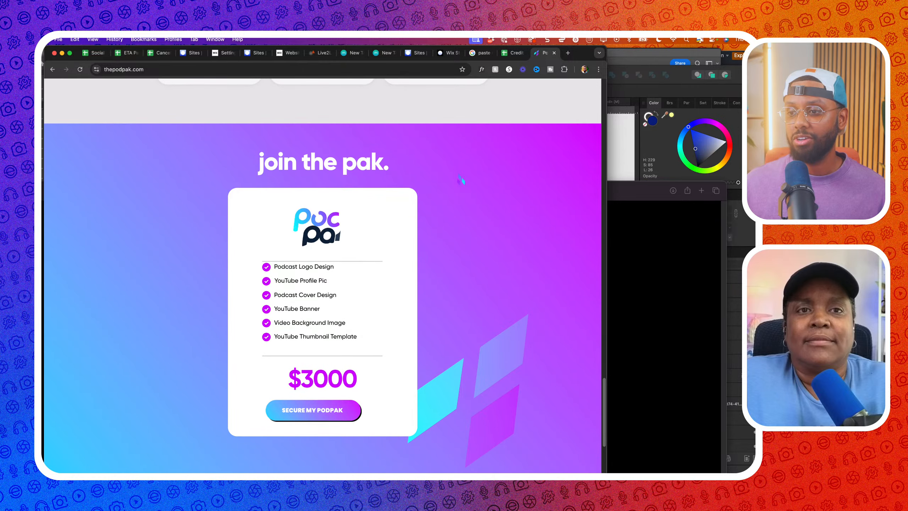
pyautogui.scroll(5, 461, 180)
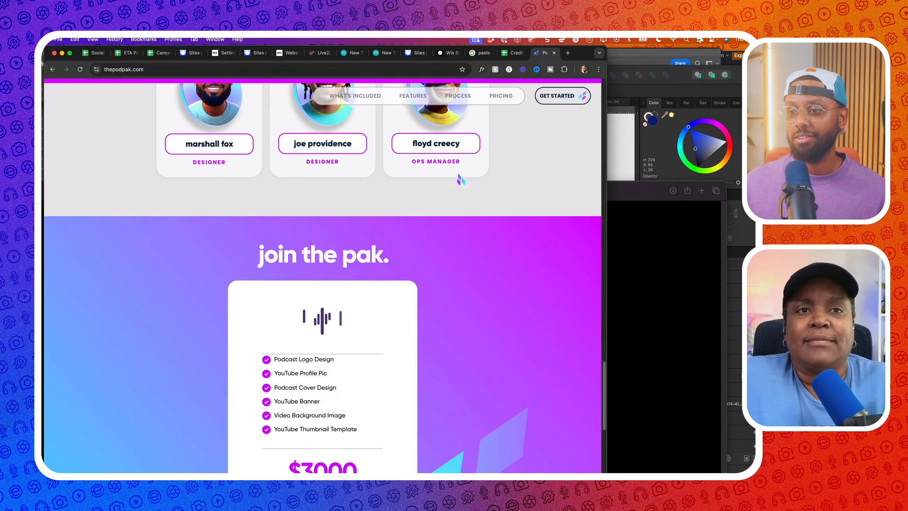
pyautogui.scroll(8, 460, 178)
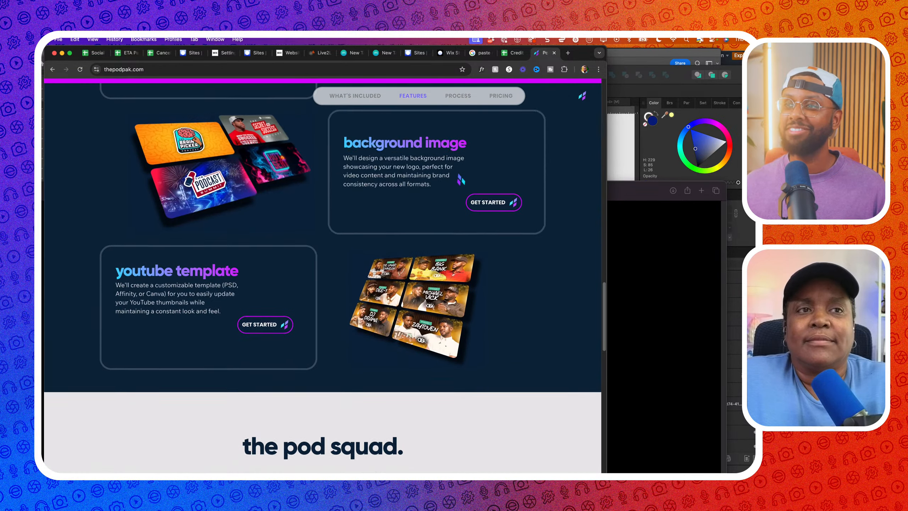
pyautogui.scroll(10, 461, 178)
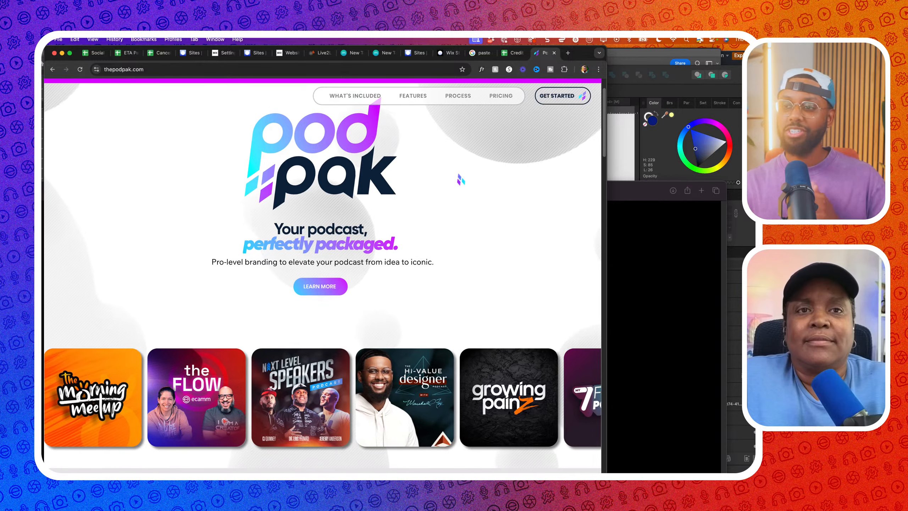